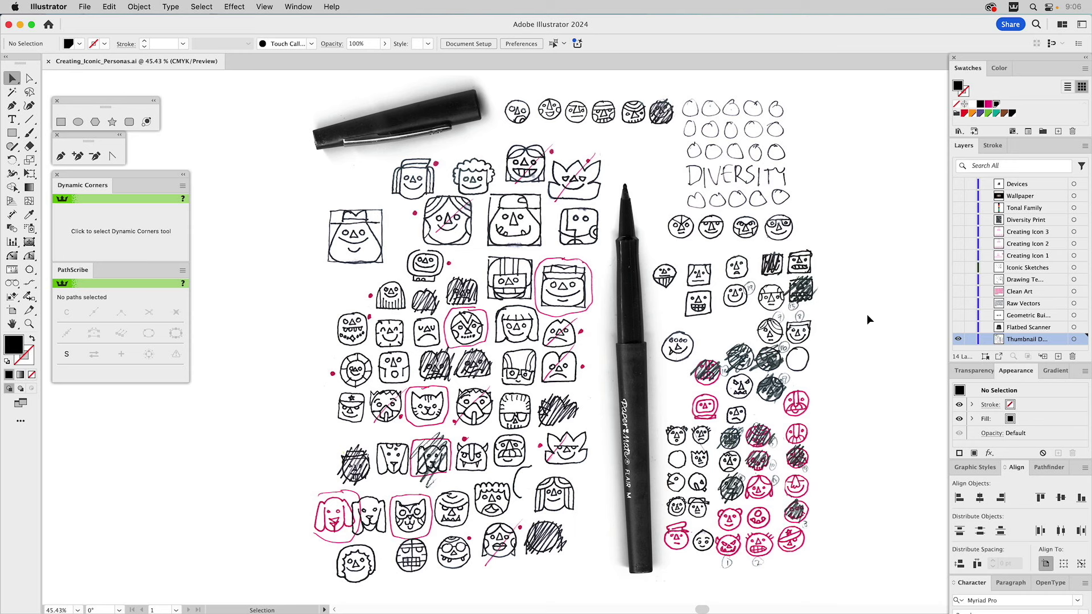
# - Show the Flatbed Scanner layer, hide Thumbnail Drawings, and make Flatbed Scanner the active layer
pyautogui.click(957, 327)
pyautogui.click(957, 338)
pyautogui.click(1010, 333)
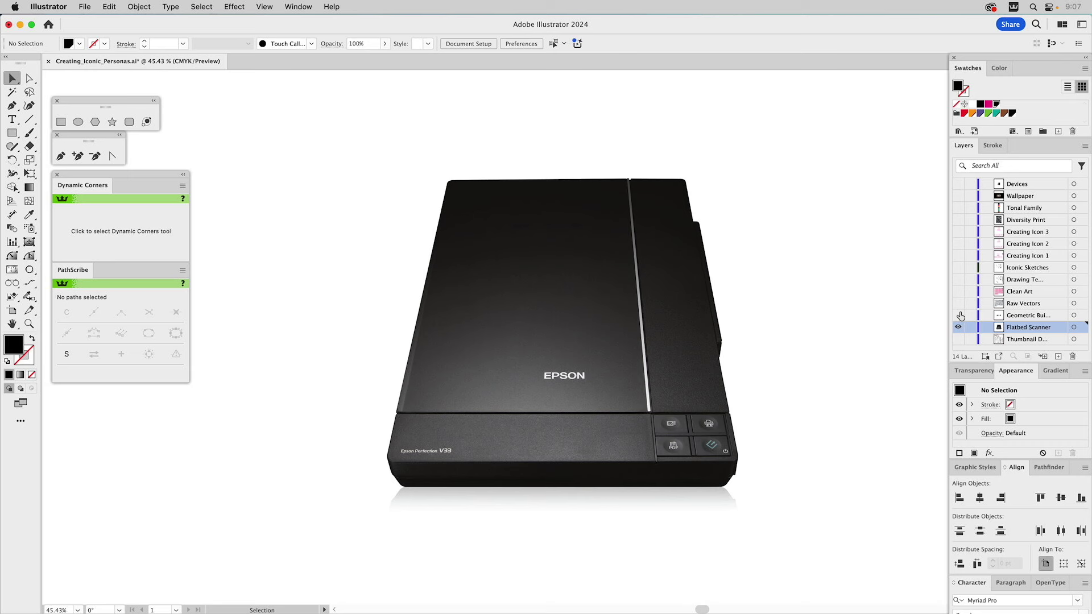
# - Show the Geometric Builder layer, hide Flatbed Scanner, and make Geometric Builder active
pyautogui.click(959, 315)
pyautogui.click(958, 327)
pyautogui.click(1018, 317)
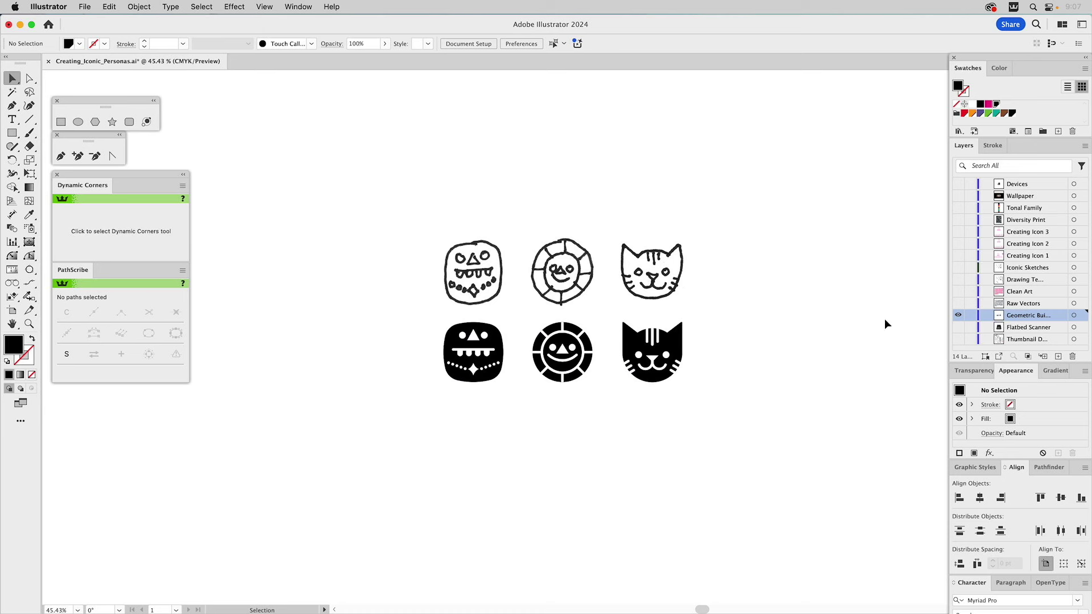
# - Inspect the mask icon by selecting its white circle, white triangle and teeth in turn
pyautogui.click(486, 339)
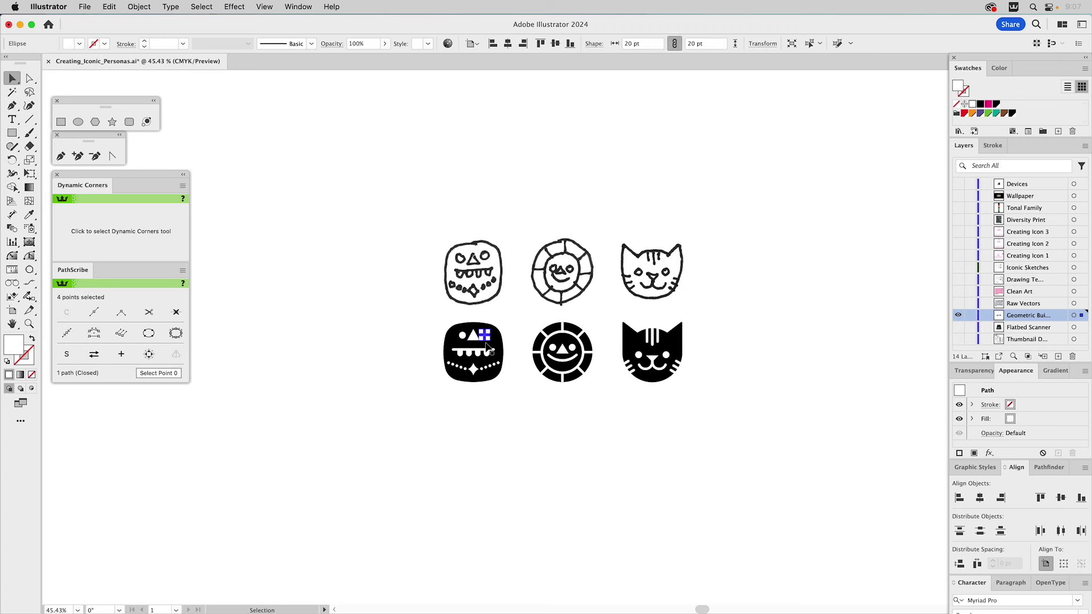
pyautogui.click(471, 337)
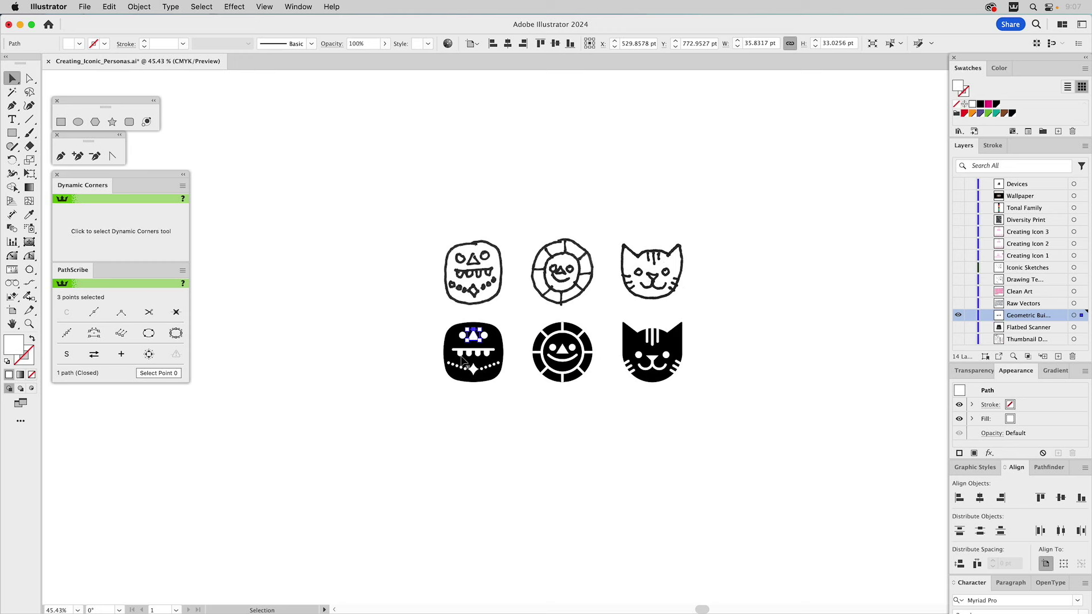
pyautogui.click(458, 357)
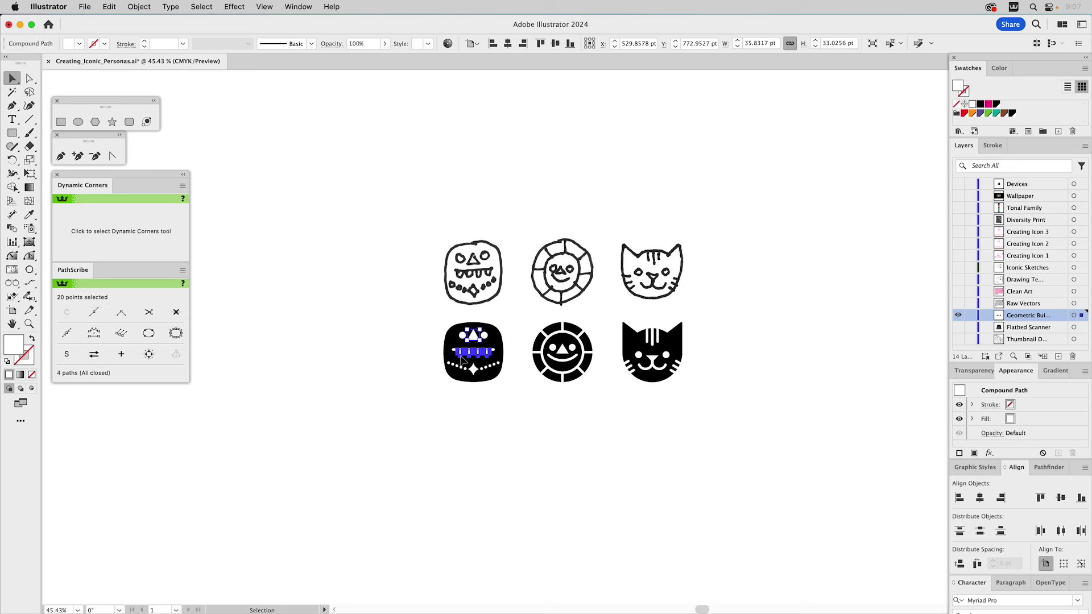
pyautogui.click(415, 350)
# - Zoom in on the black mask icon and examine its four teeth up close
pyautogui.press('super+space')
pyautogui.moveTo(421, 303); pyautogui.dragTo(526, 395)
pyautogui.click(577, 358)
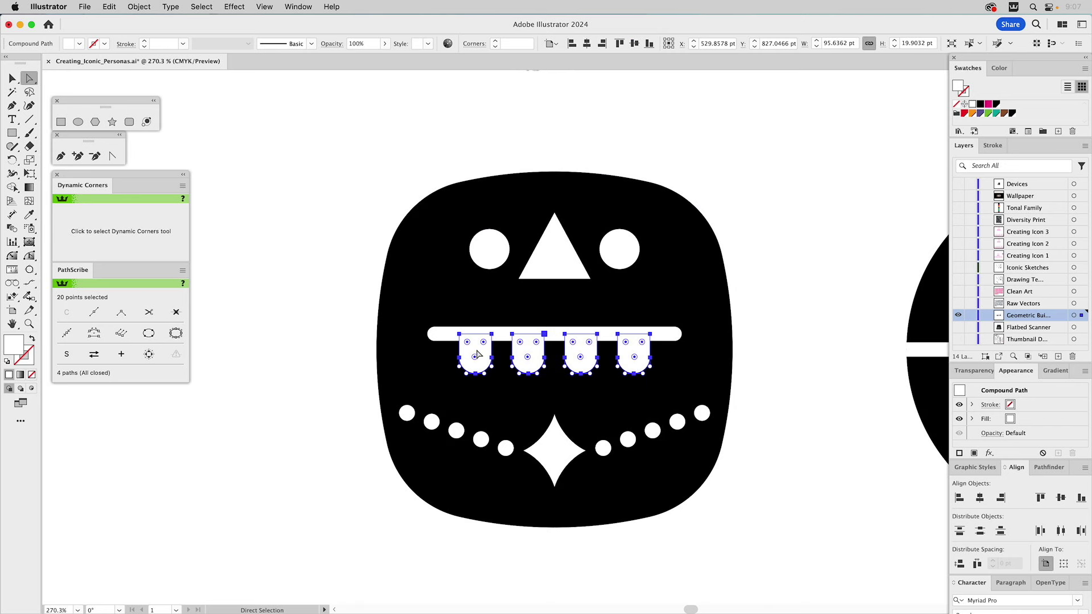
pyautogui.click(796, 374)
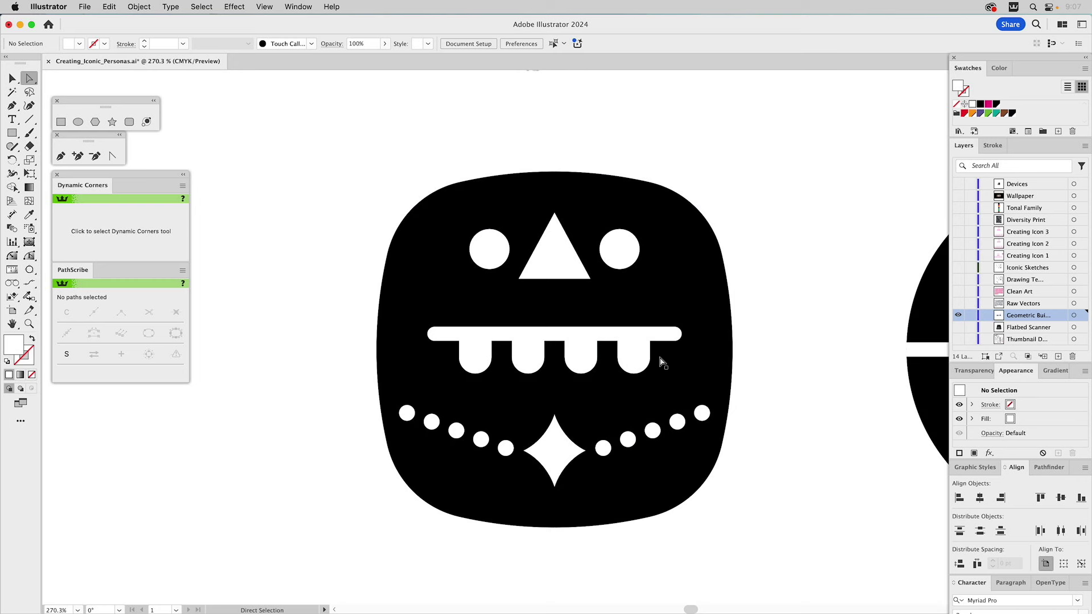
pyautogui.click(29, 323)
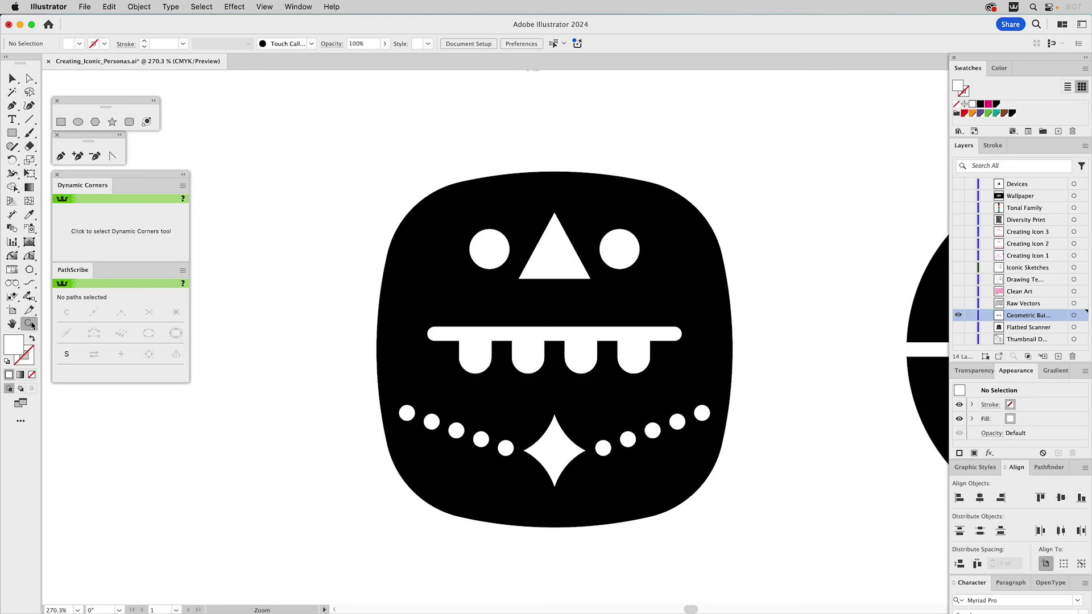
pyautogui.keyDown('alt'); pyautogui.click(592, 360); pyautogui.keyUp('alt')
pyautogui.keyDown('alt'); pyautogui.click(609, 349); pyautogui.keyUp('alt')
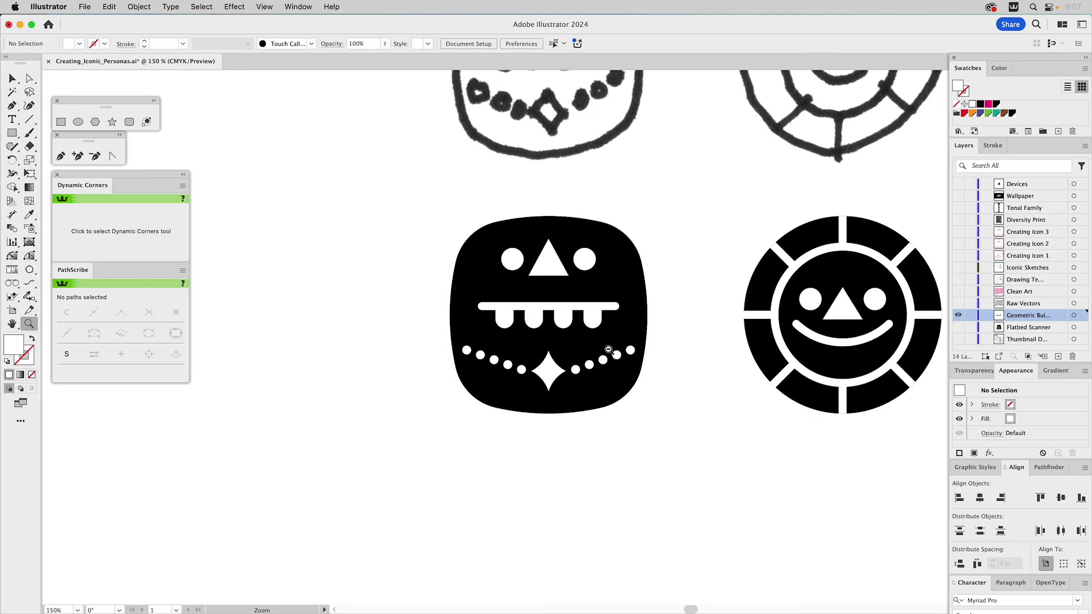
pyautogui.keyDown('alt'); pyautogui.click(610, 351); pyautogui.keyUp('alt')
pyautogui.moveTo(619, 326); pyautogui.dragTo(467, 402)
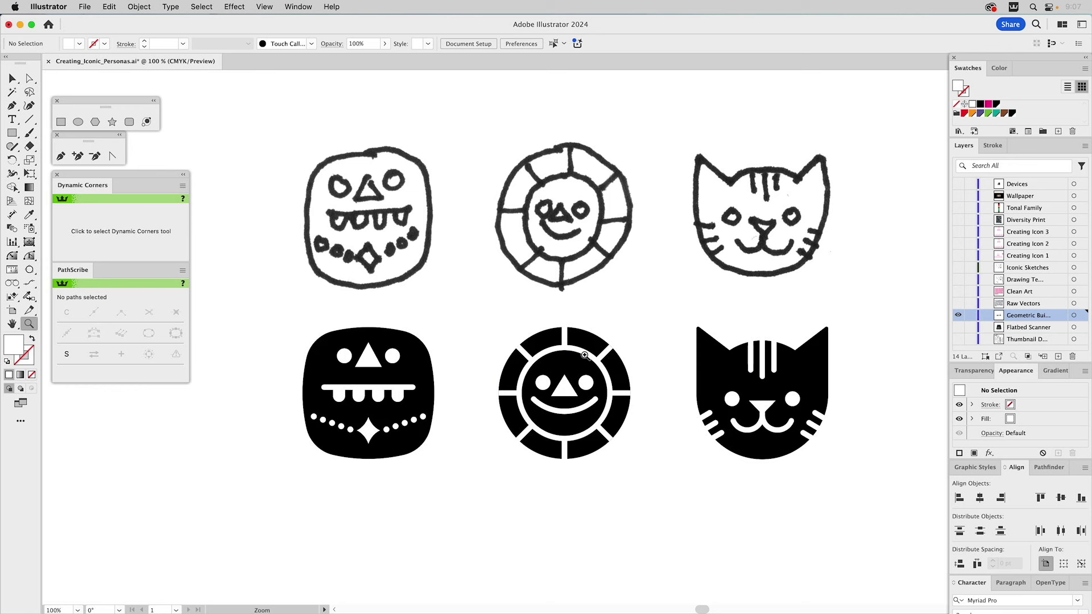
pyautogui.press('a')
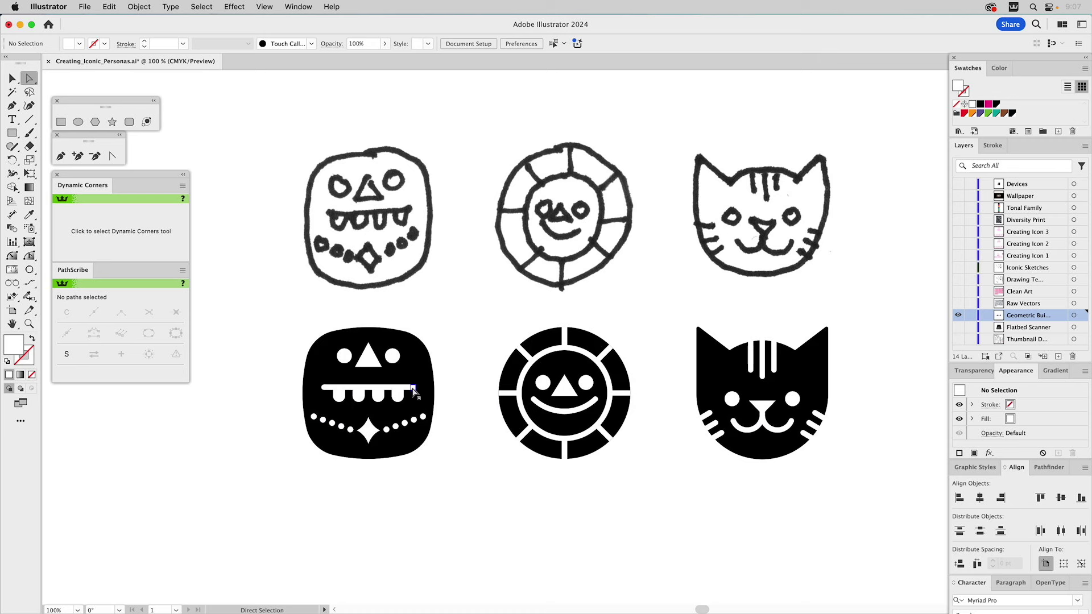
pyautogui.click(413, 388)
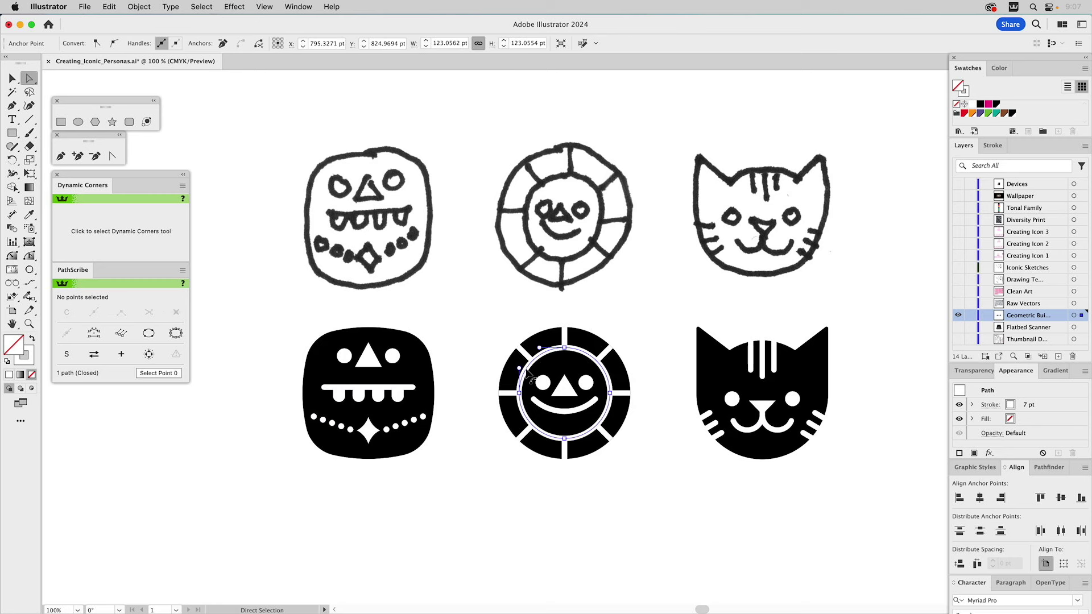
pyautogui.click(642, 317)
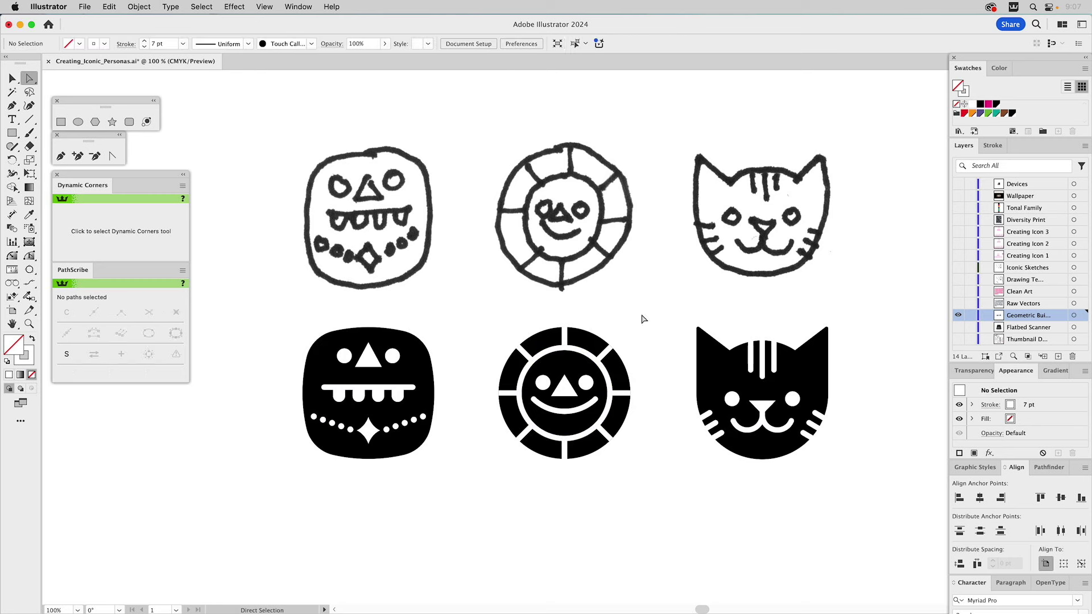
pyautogui.click(752, 360)
pyautogui.click(787, 330)
pyautogui.press('super+0')
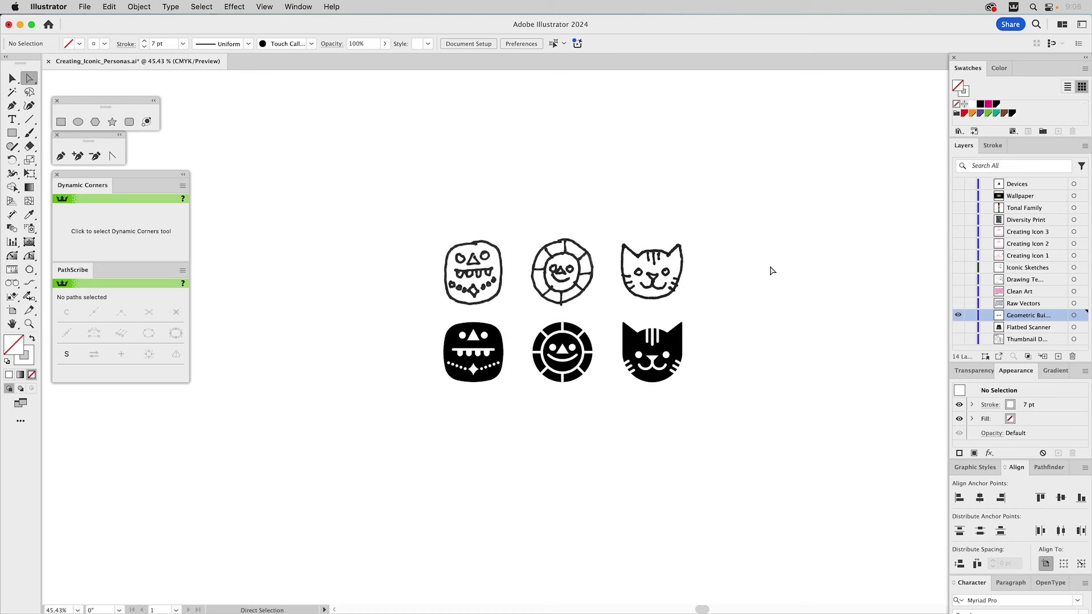
# - Show the Raw Vectors icon grid, inspect one icon group, then reveal the magenta Clean Art layer
pyautogui.keyDown('alt'); pyautogui.click(958, 304); pyautogui.keyUp('alt')
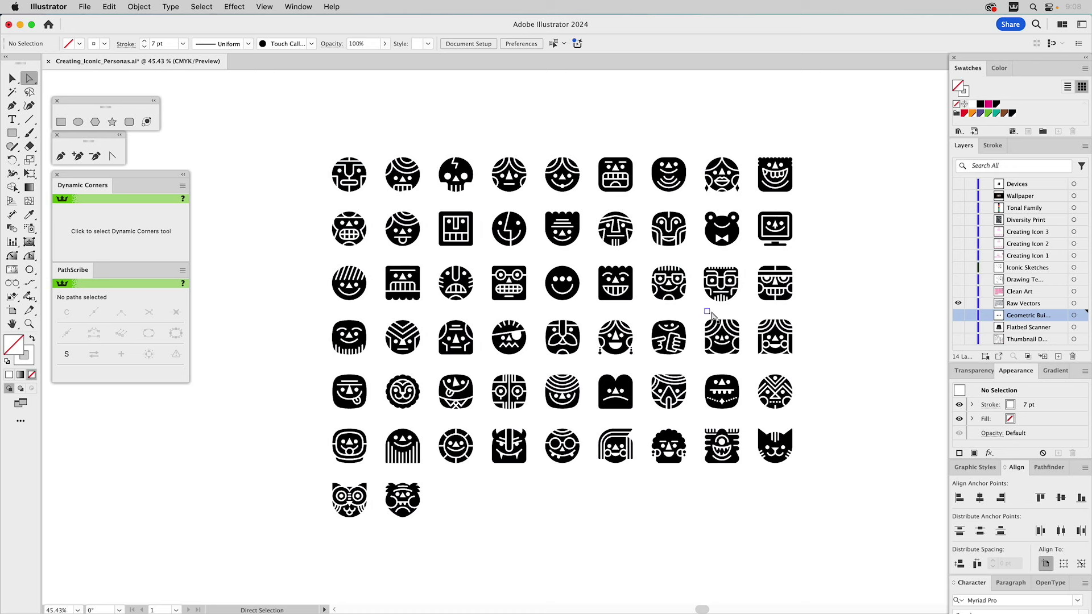
pyautogui.press('v')
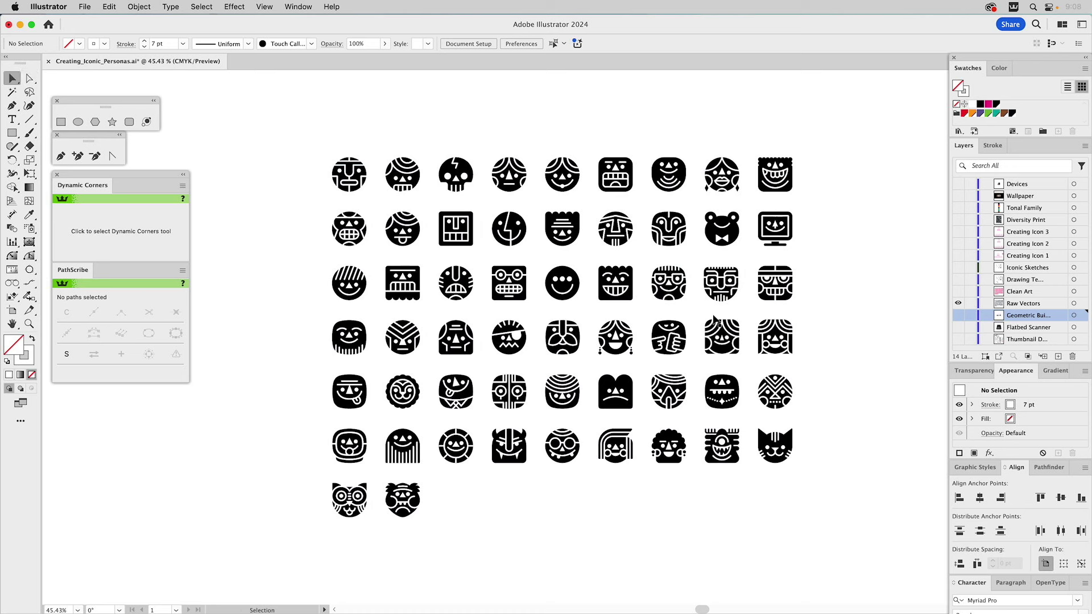
pyautogui.click(719, 325)
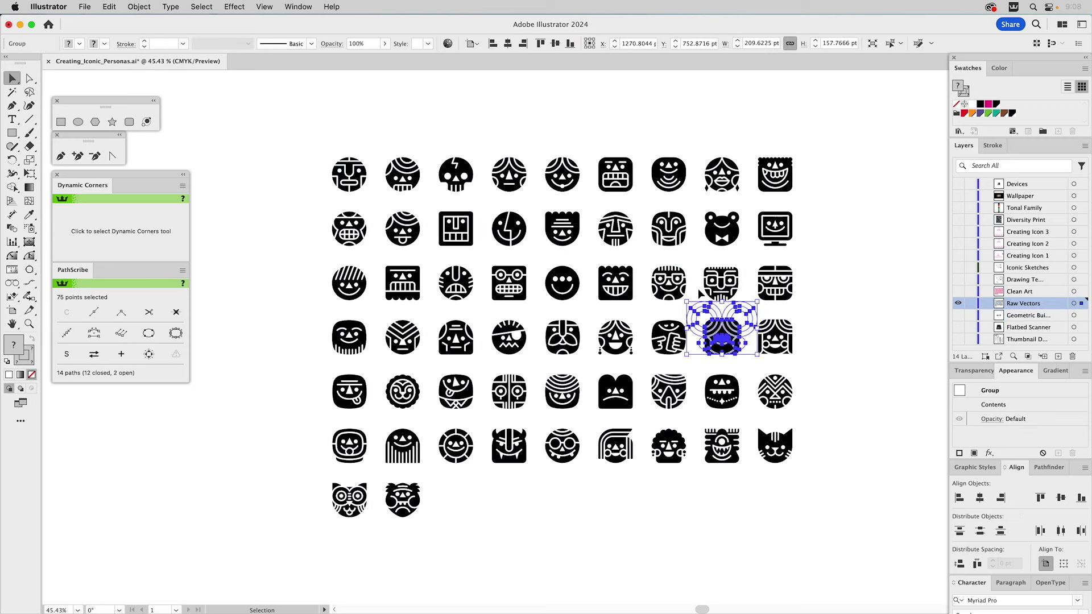
pyautogui.click(847, 312)
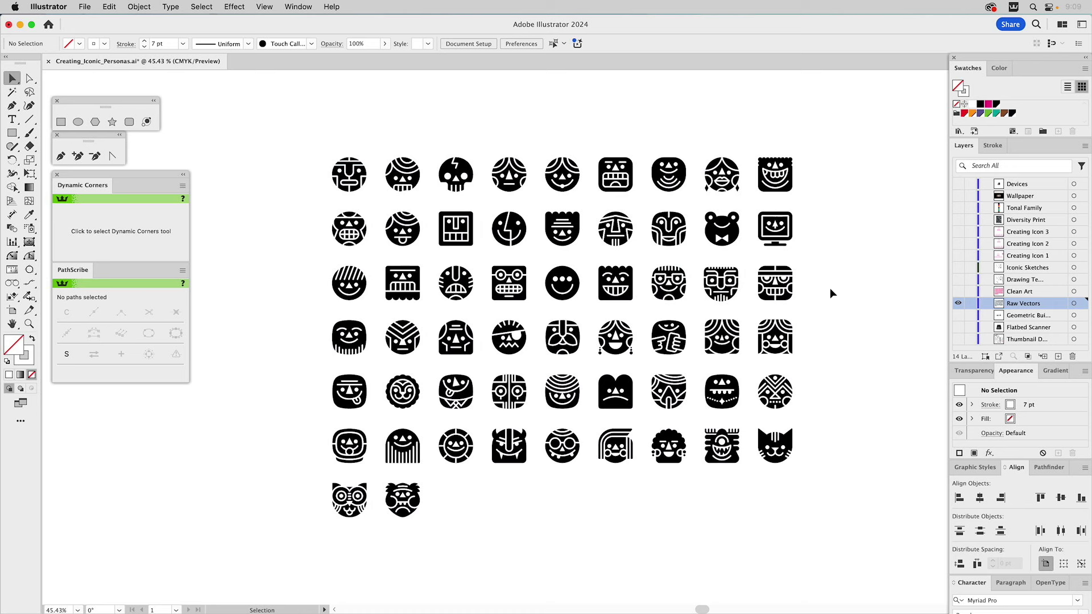
pyautogui.click(957, 291)
# - Hide Raw Vectors, inspect the frog and neighbouring icons, then show Drawing Template instead of Clean Art
pyautogui.click(957, 304)
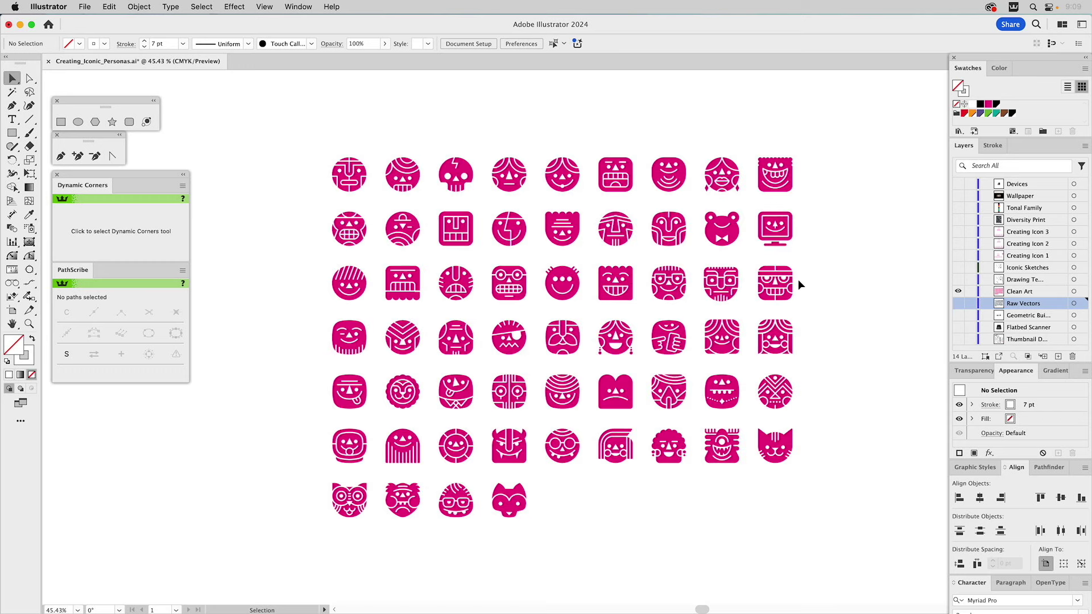
pyautogui.click(734, 235)
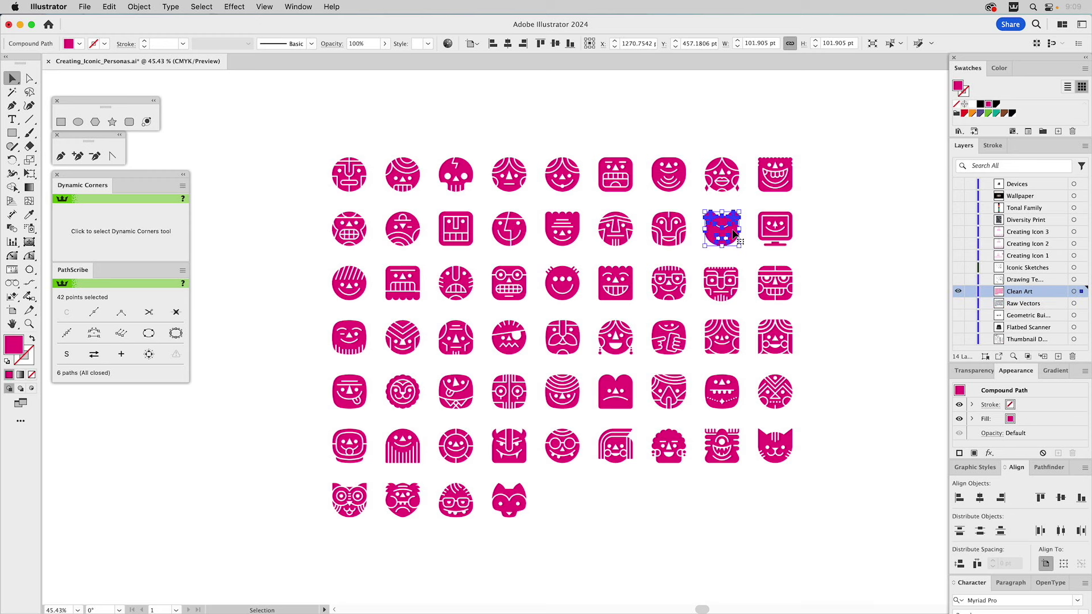
pyautogui.click(664, 217)
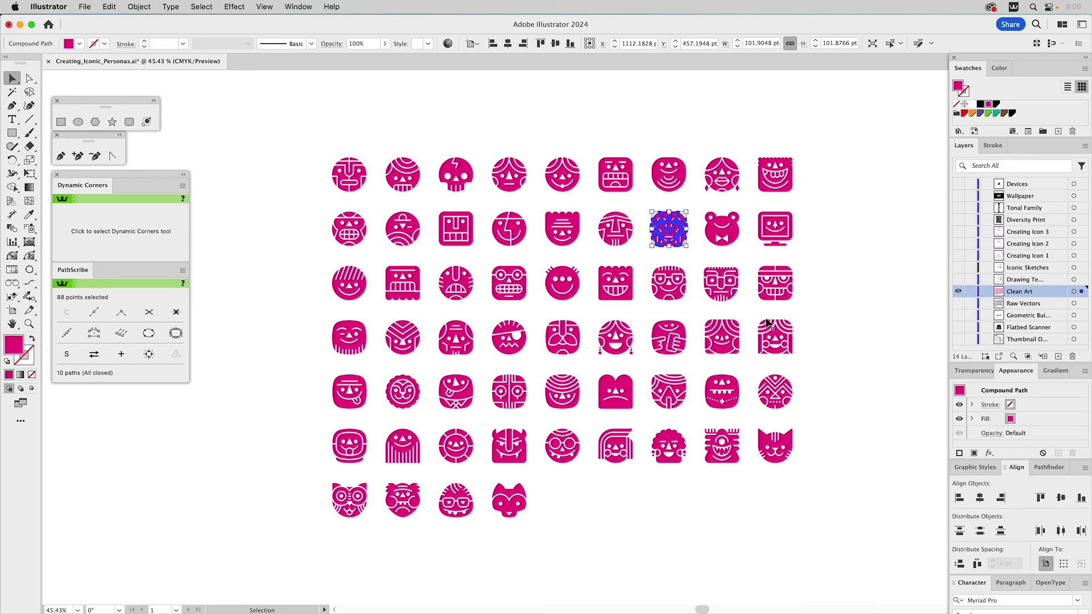
pyautogui.click(822, 296)
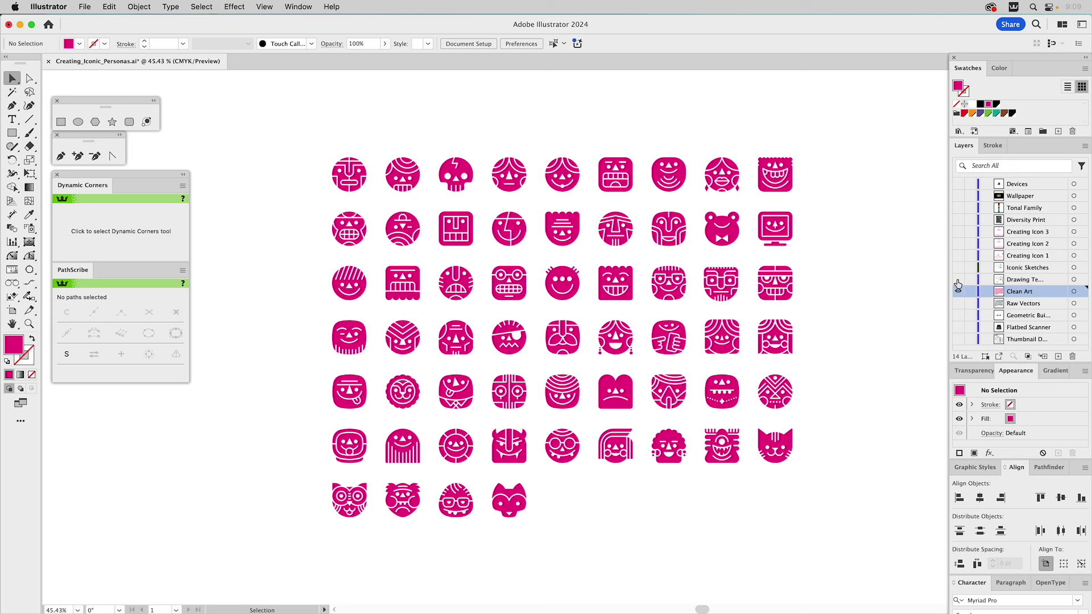
pyautogui.moveTo(957, 279); pyautogui.dragTo(956, 291)
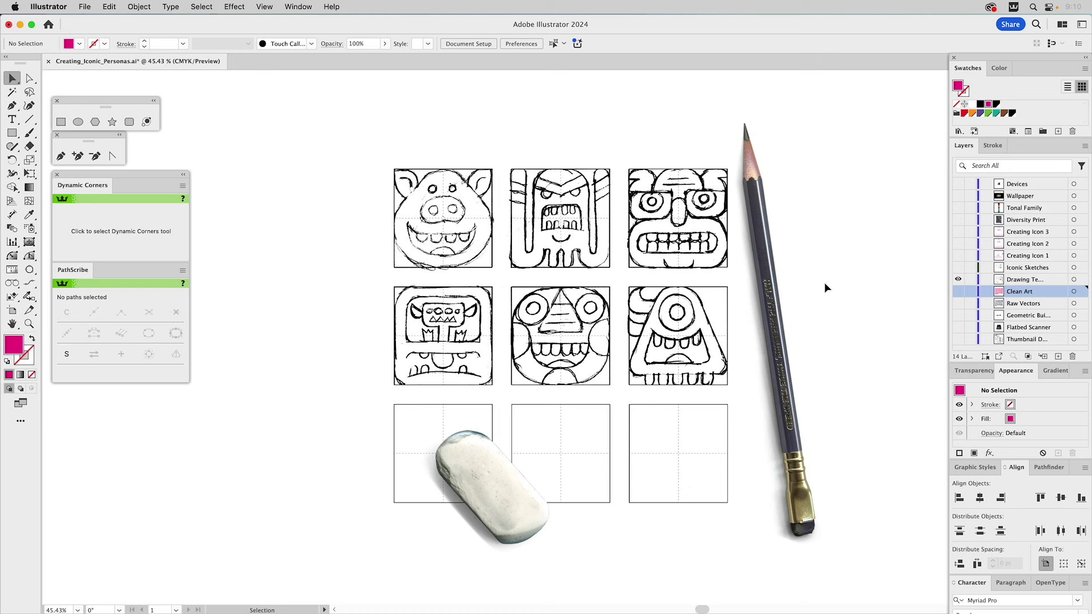
# - Hide the Drawing Template layer so only the six scanned Iconic Sketches remain visible
pyautogui.click(958, 279)
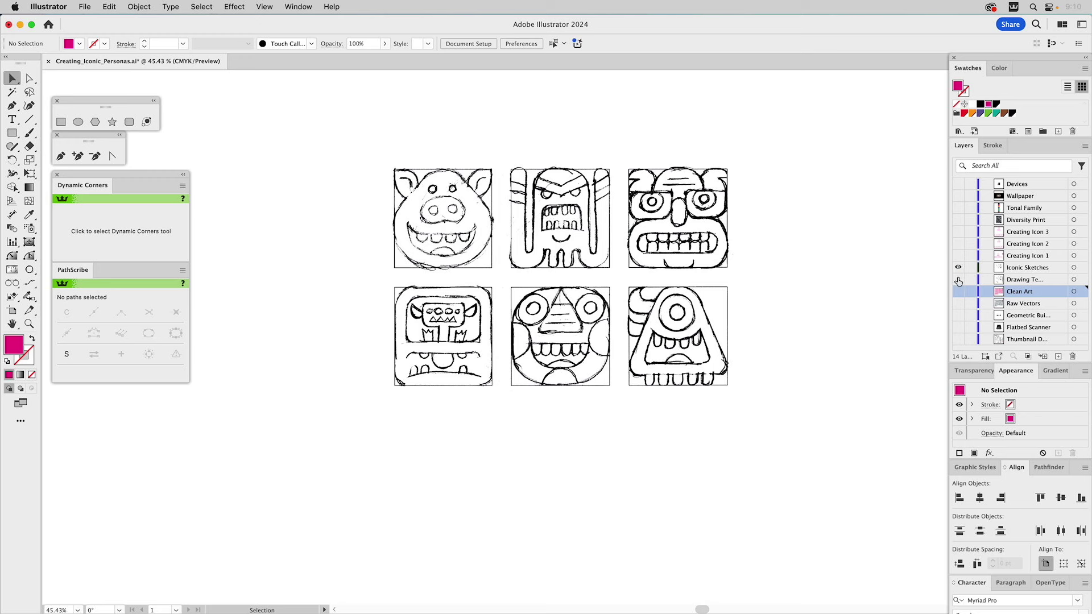
pyautogui.click(664, 265)
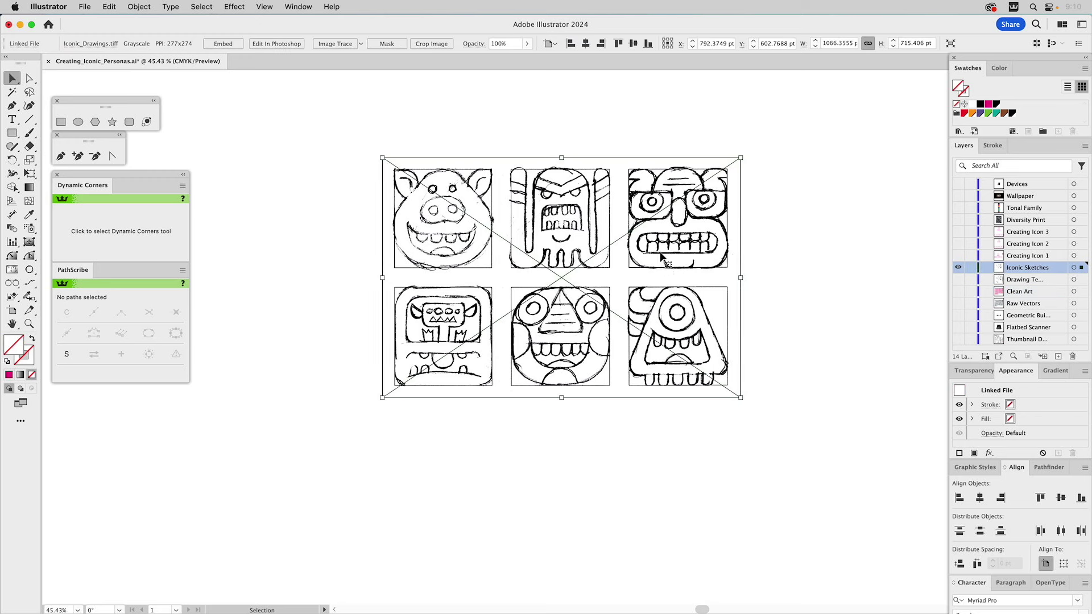
pyautogui.click(321, 123)
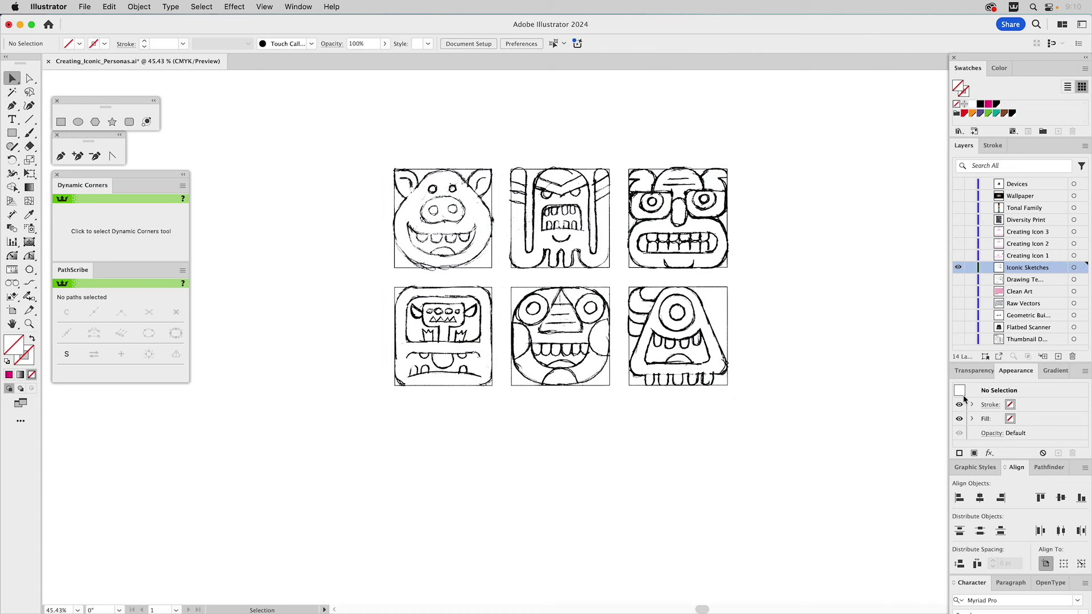
# - Apply the magenta 4 pt stroke graphic style as the default for new shapes
pyautogui.click(982, 470)
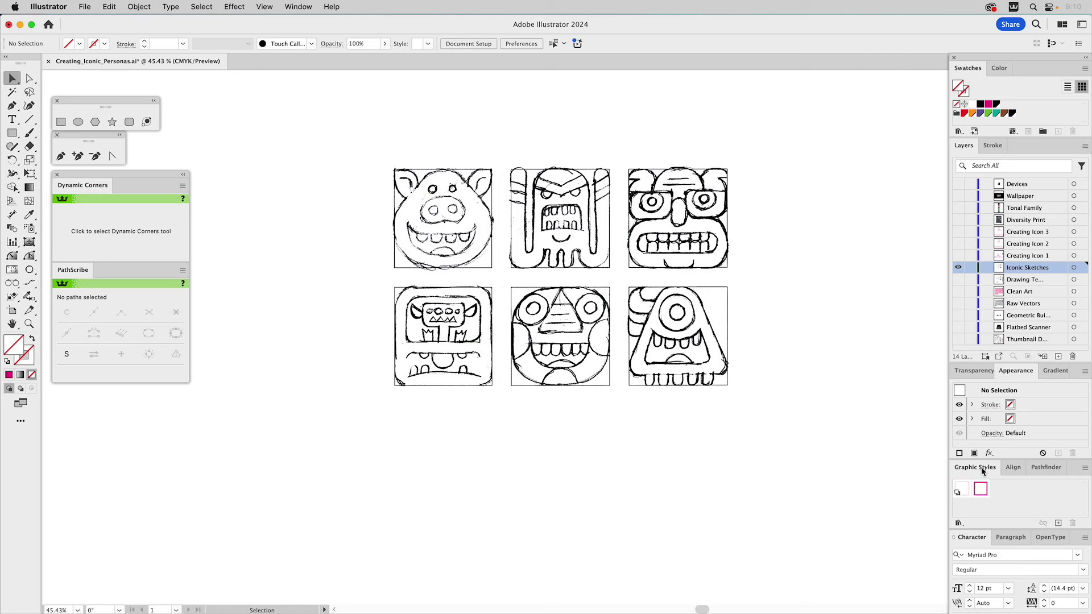
pyautogui.click(981, 488)
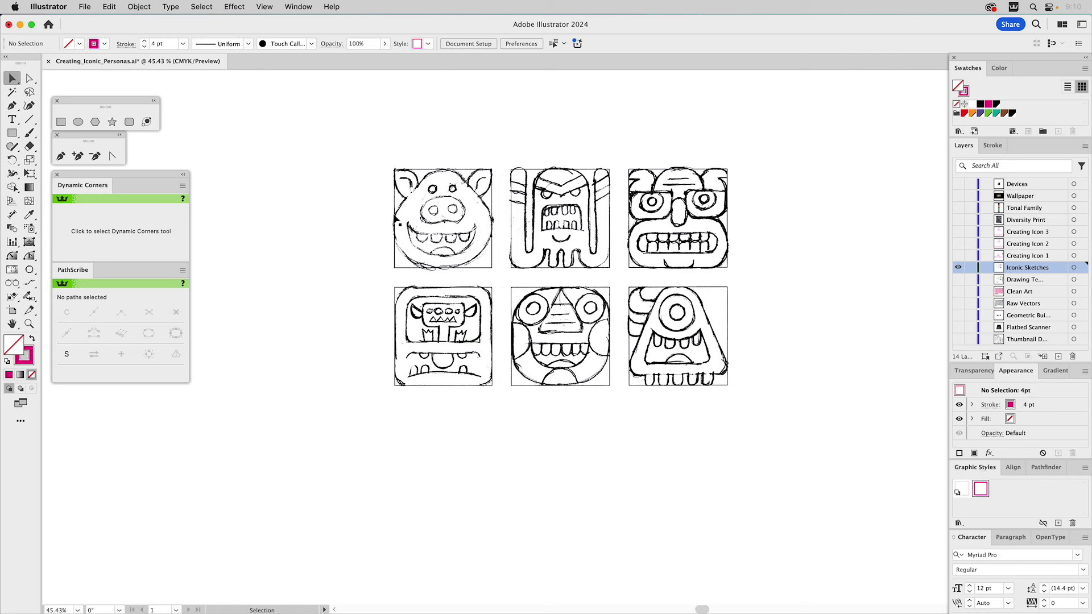
pyautogui.click(61, 122)
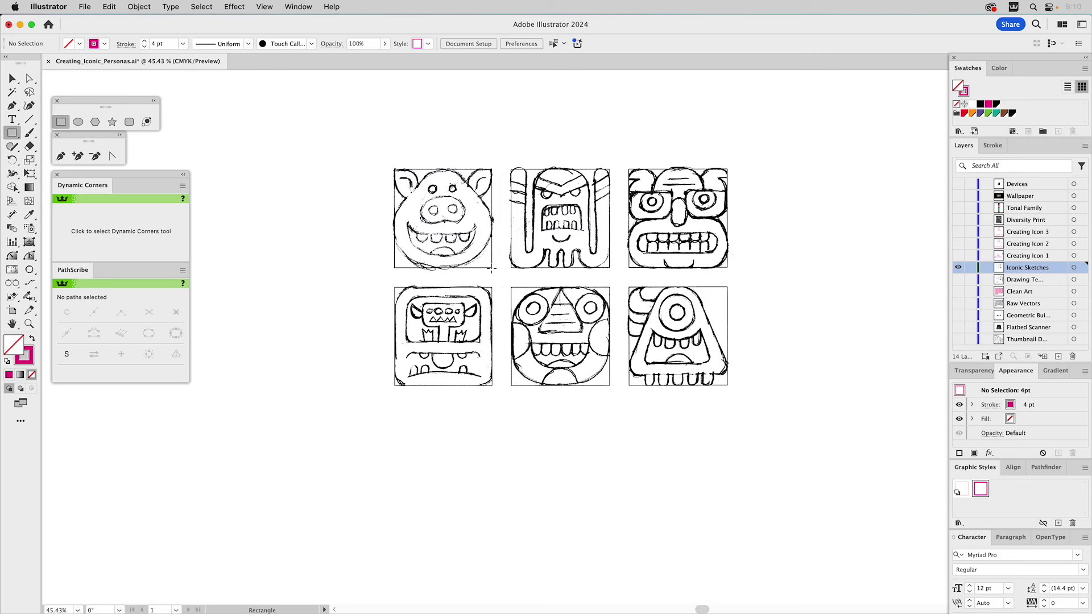
# - Clip the sketch sheet to a rectangle around the pig, then show Creating Icon 1 and select its pink square
pyautogui.moveTo(493, 269); pyautogui.dragTo(395, 169)
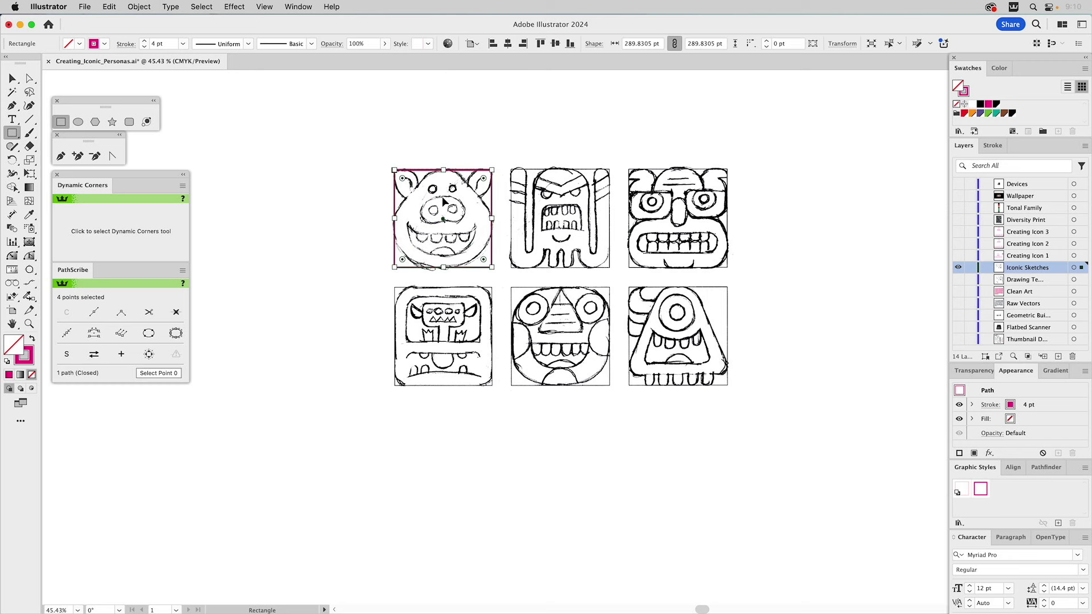
pyautogui.press('v')
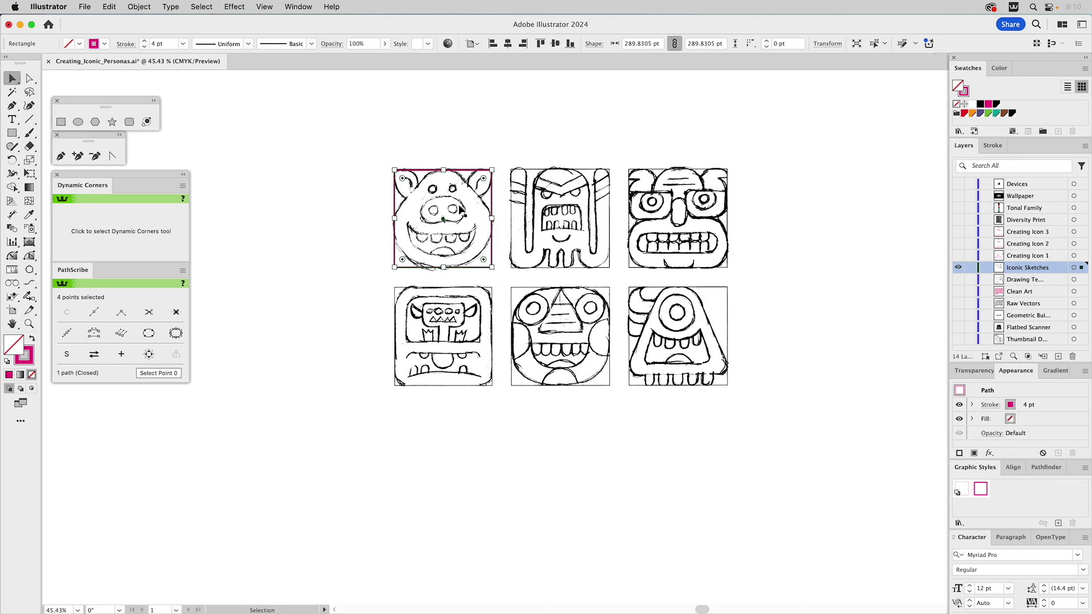
pyautogui.press('super+a')
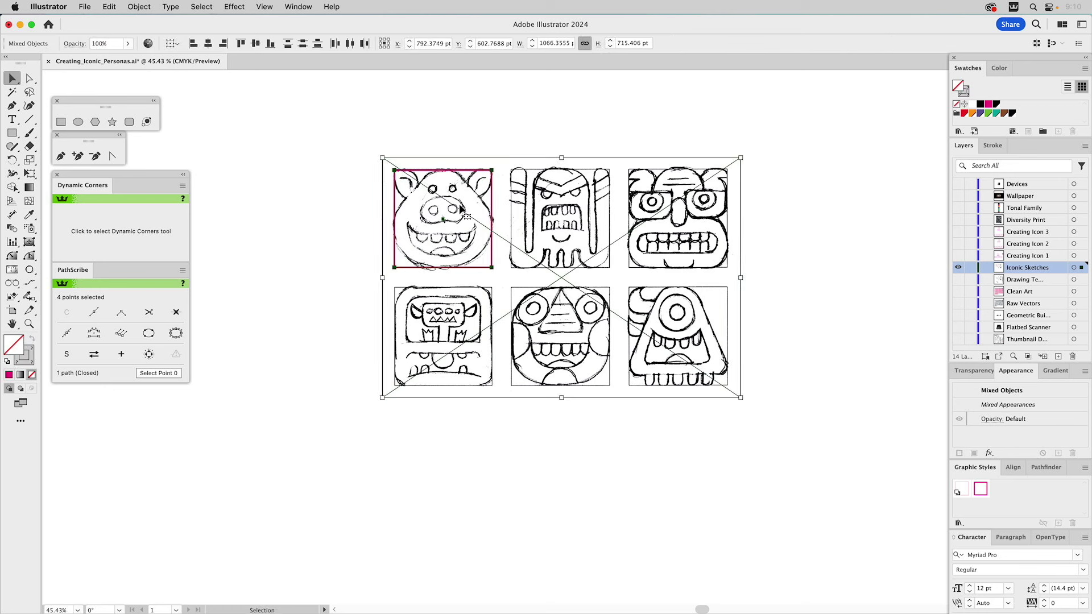
pyautogui.press('super+7')
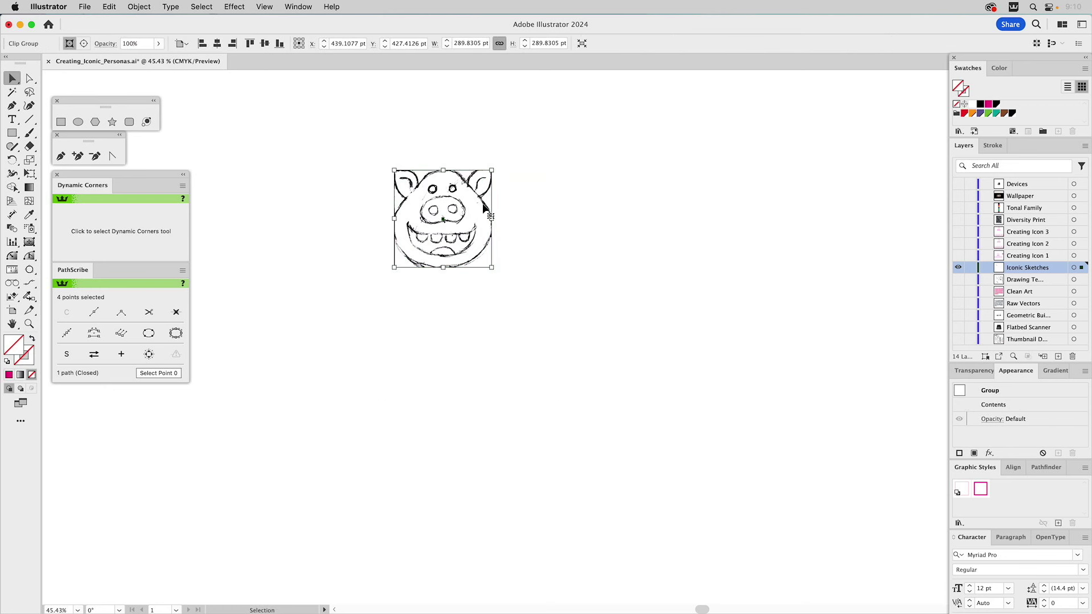
pyautogui.click(958, 255)
pyautogui.moveTo(555, 311); pyautogui.dragTo(569, 330)
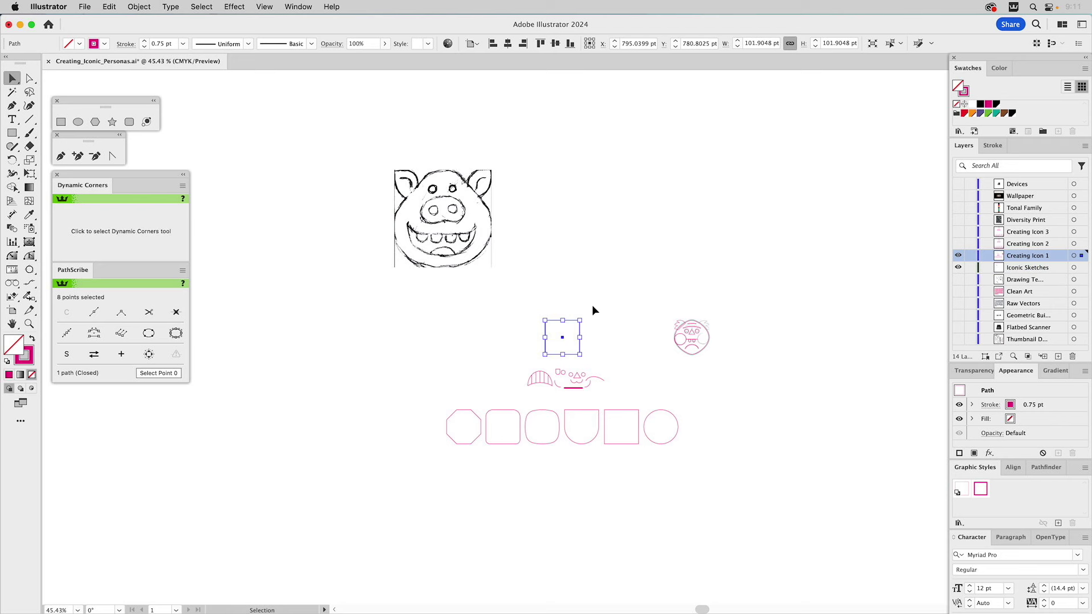
# - Resize the cropped pig sketch to the pink square's 101.9048 pt width
pyautogui.doubleClick(752, 43)
pyautogui.moveTo(529, 141); pyautogui.dragTo(360, 294)
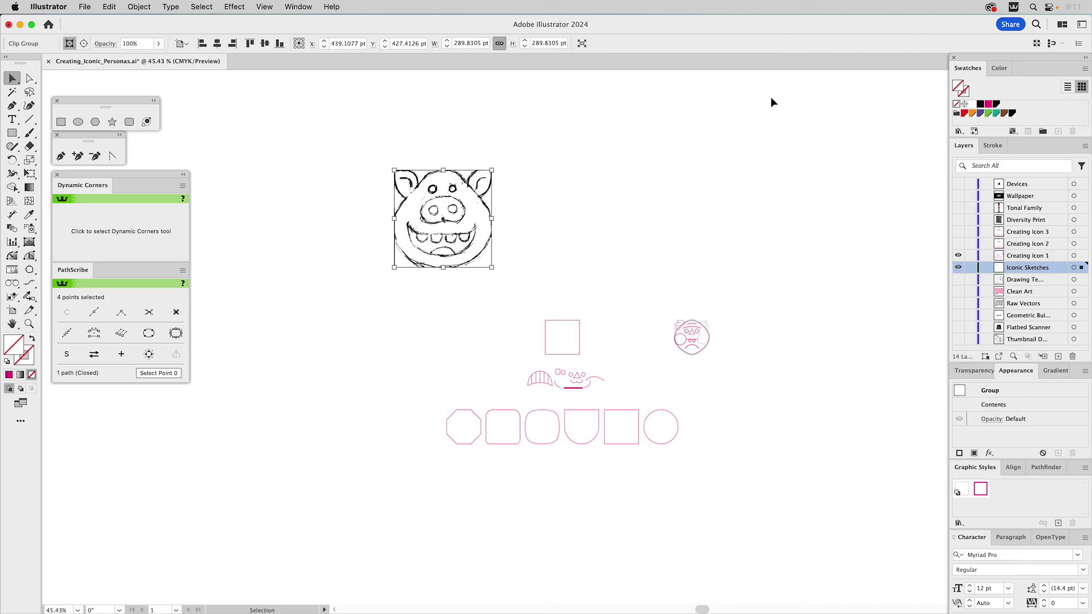
pyautogui.doubleClick(465, 43)
pyautogui.press('Return')
# - Move the pig sketch onto the pink square and snap its corner to the square's corner
pyautogui.click(489, 263)
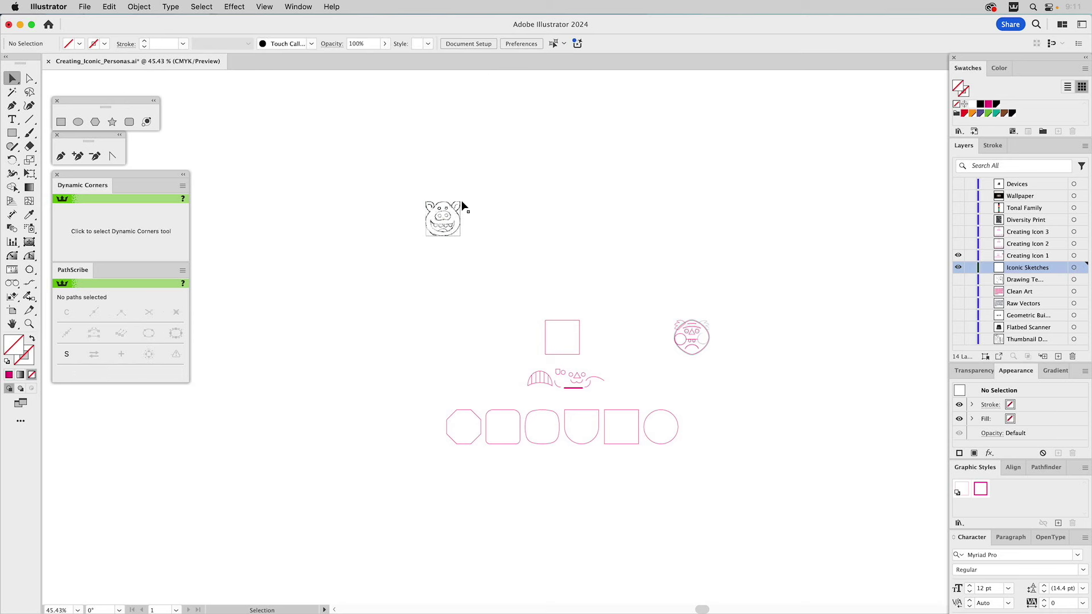
pyautogui.moveTo(458, 210); pyautogui.dragTo(610, 330)
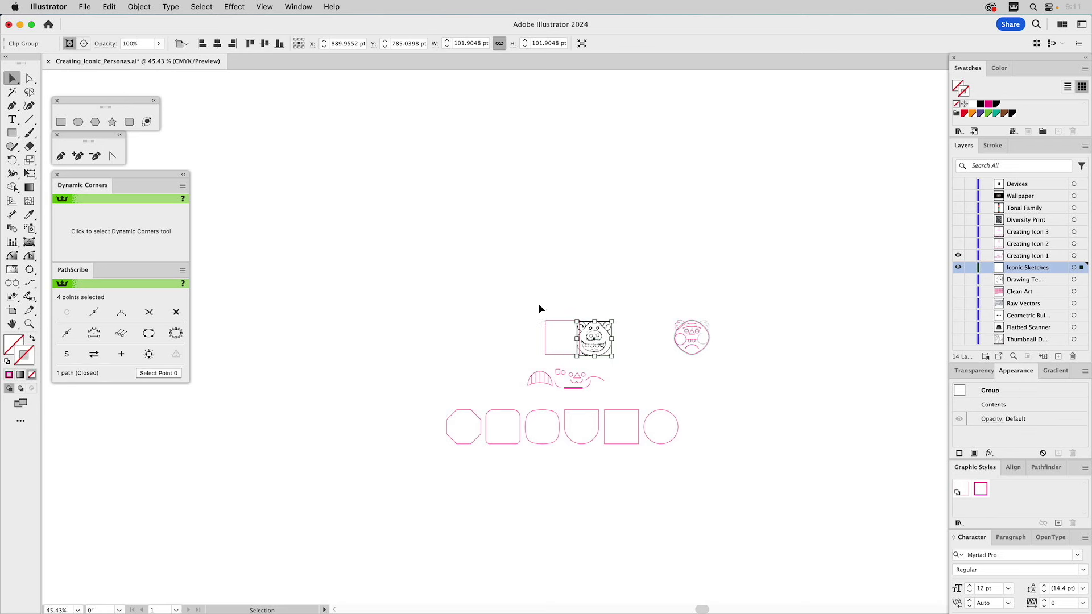
pyautogui.press('z')
pyautogui.moveTo(532, 303); pyautogui.dragTo(628, 401)
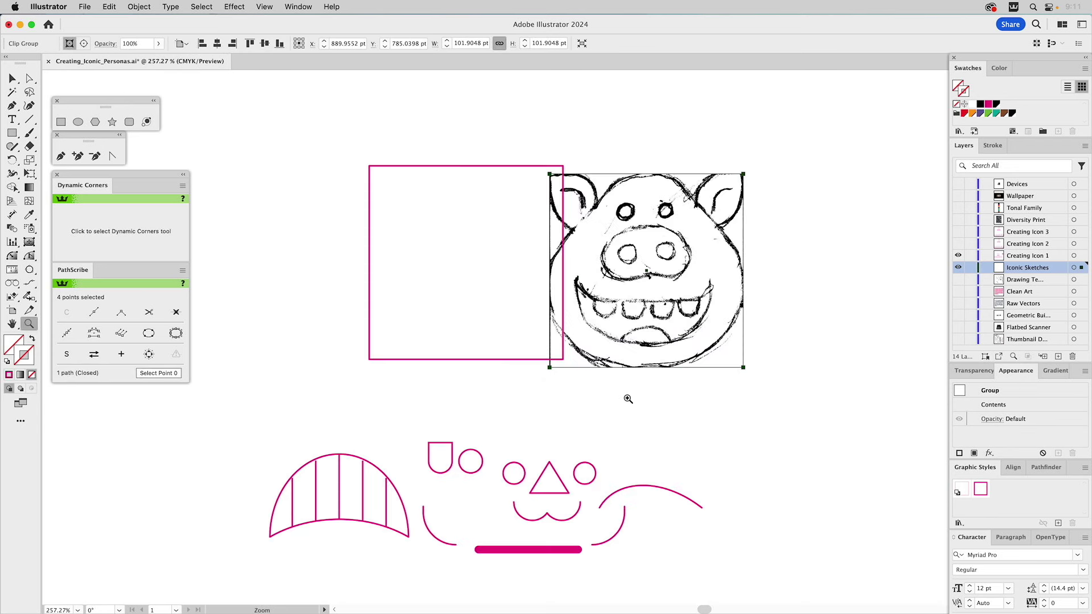
pyautogui.press('v')
pyautogui.click(578, 153)
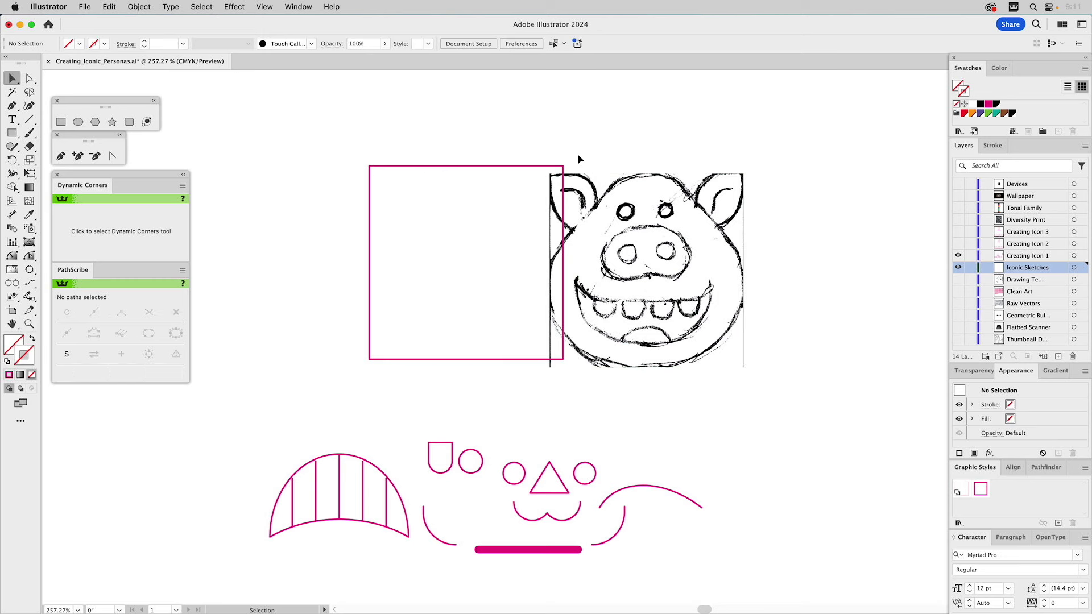
pyautogui.press('a')
pyautogui.press('super+y')
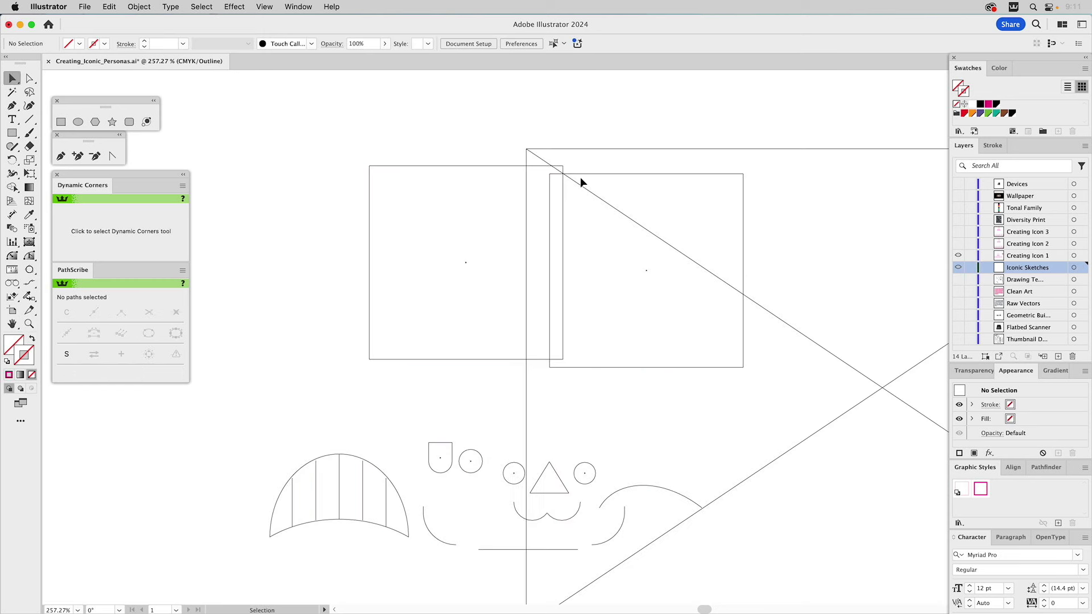
pyautogui.press('super+y')
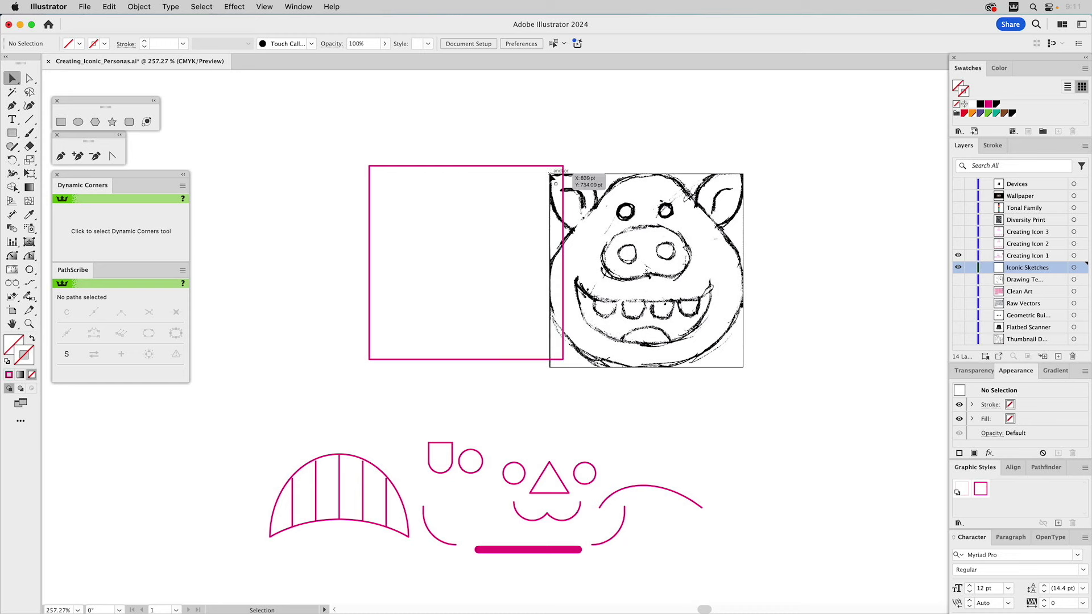
pyautogui.moveTo(553, 177); pyautogui.dragTo(370, 168)
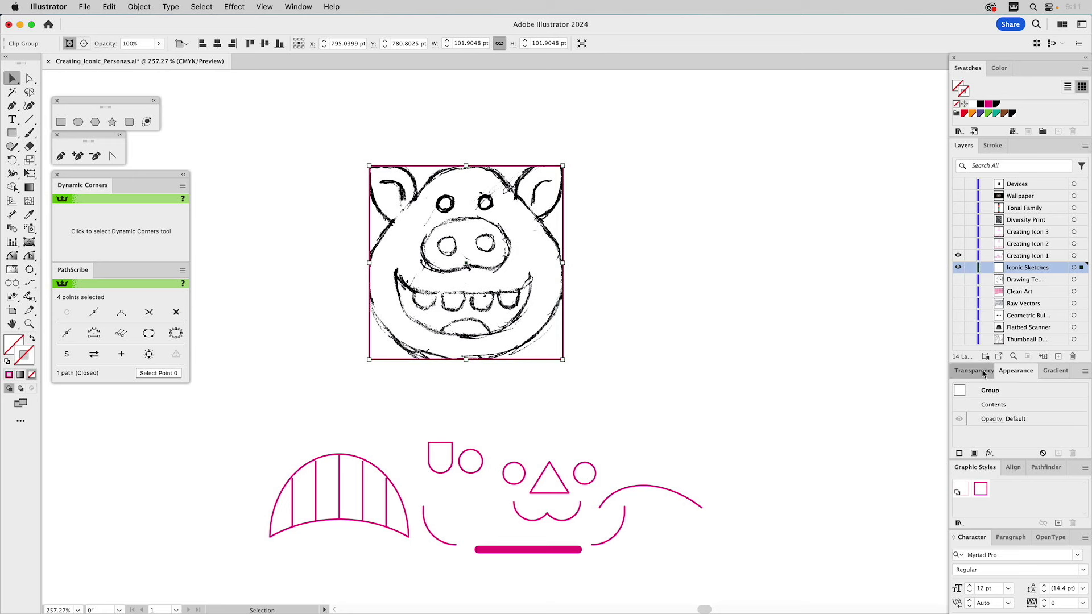
# - Set the pig sketch's opacity to 15%
pyautogui.click(973, 370)
pyautogui.click(1060, 386)
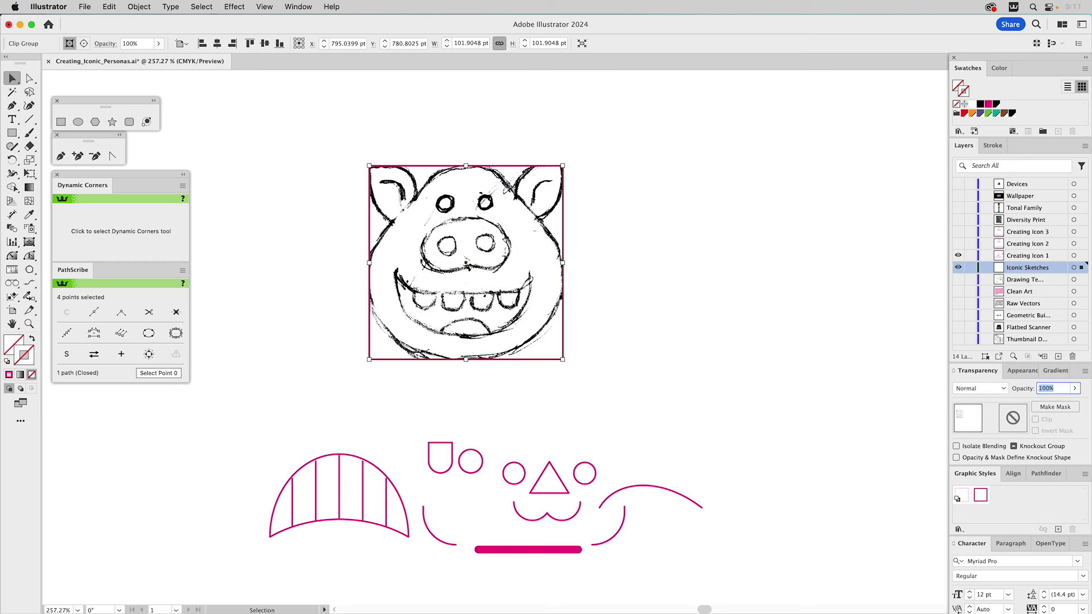
pyautogui.write('15')
pyautogui.press('Return')
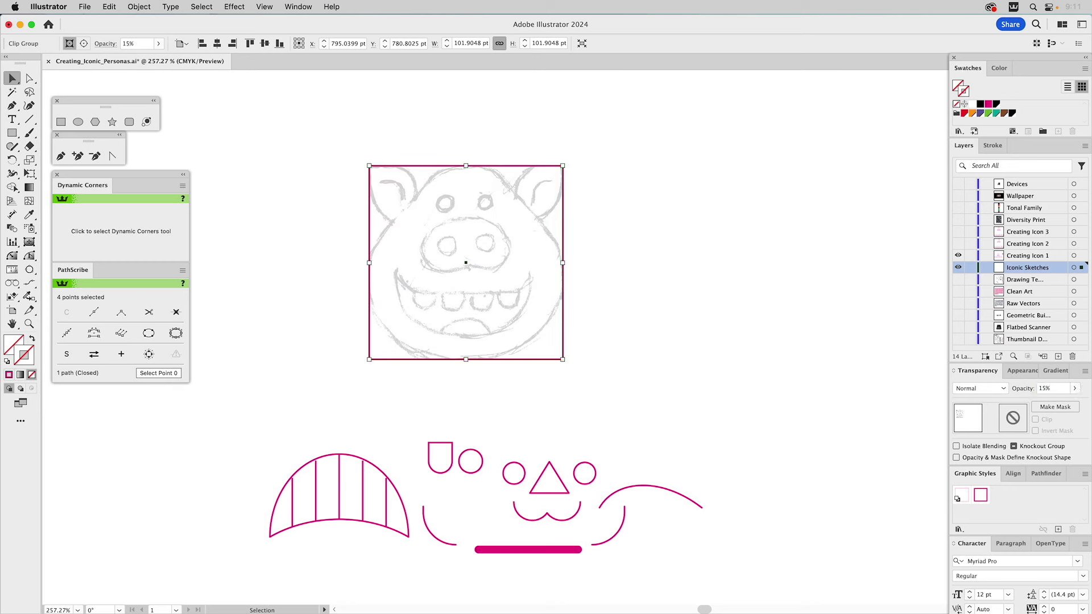
# - Lock the Iconic Sketches layer and bring the pig-face pieces, including the U-shaped piece, into view
pyautogui.click(970, 268)
pyautogui.moveTo(651, 405); pyautogui.dragTo(677, 251)
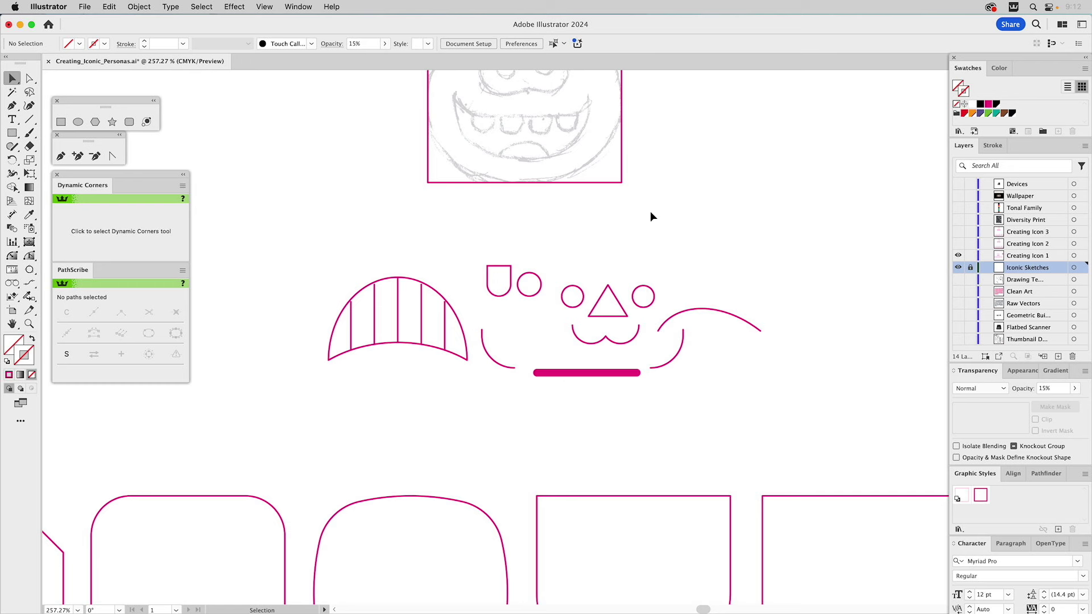
pyautogui.click(502, 267)
pyautogui.click(547, 245)
# - Draw a small rectangle, round its bottom corners into a U shape, then delete it
pyautogui.click(61, 121)
pyautogui.moveTo(682, 239); pyautogui.dragTo(706, 274)
pyautogui.press('a')
pyautogui.click(693, 274)
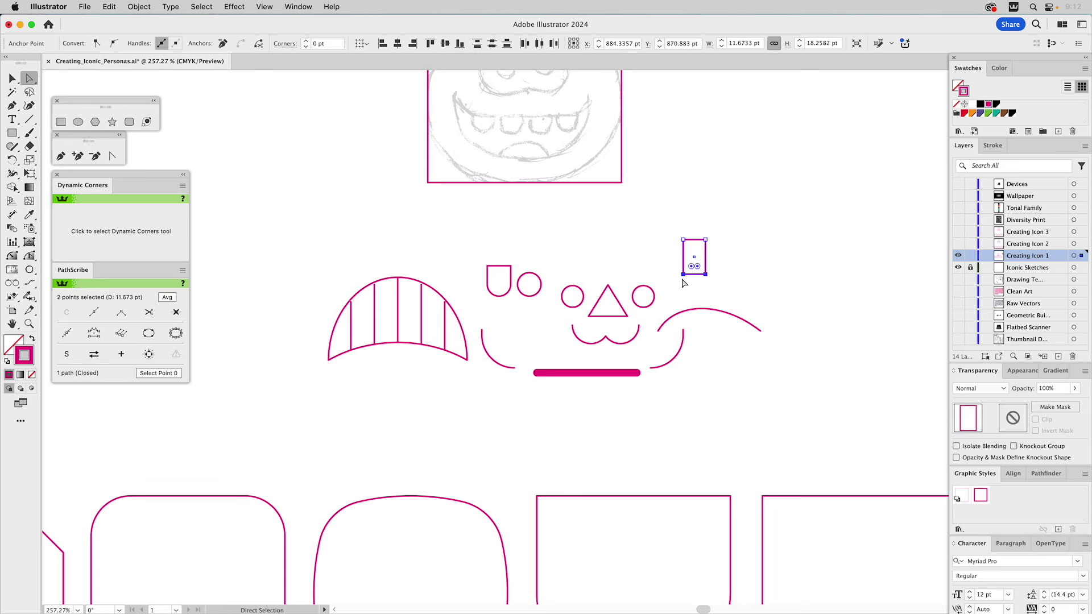
pyautogui.moveTo(694, 267); pyautogui.dragTo(714, 227)
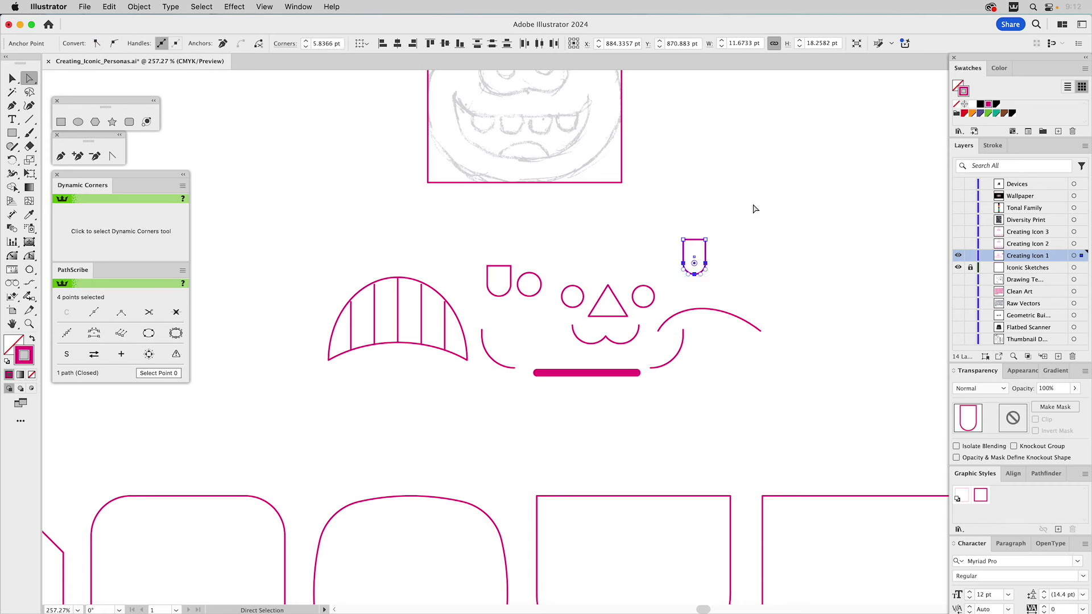
pyautogui.click(755, 215)
pyautogui.press('v')
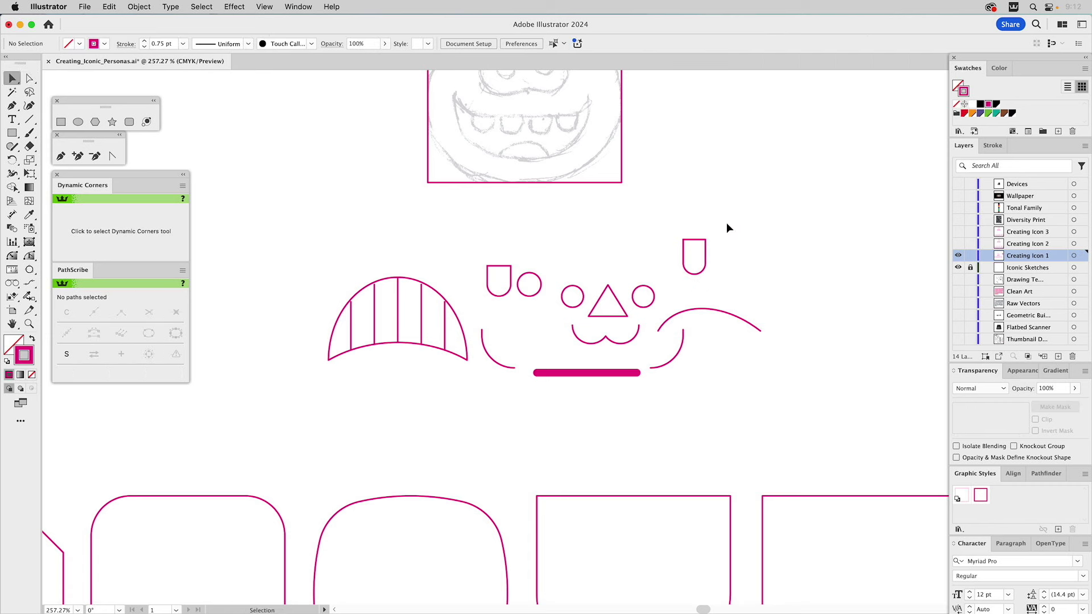
pyautogui.moveTo(668, 258); pyautogui.dragTo(667, 255)
pyautogui.press('Delete')
# - Check the thick magenta line's 4 pt stroke weight, then zoom out to 150% over the base shapes
pyautogui.moveTo(570, 357); pyautogui.dragTo(558, 391)
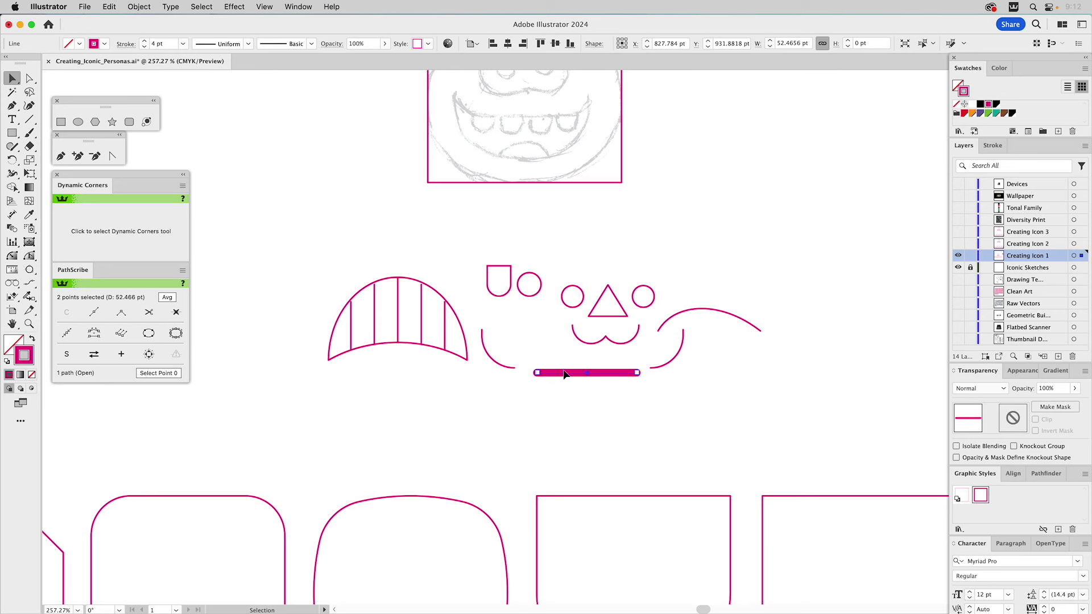
pyautogui.click(992, 146)
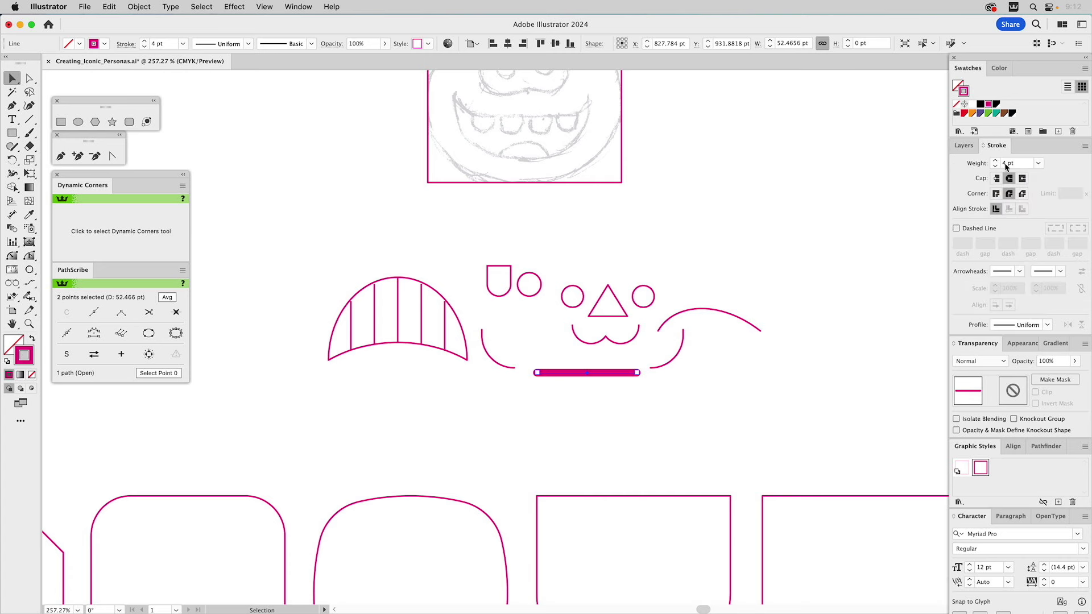
pyautogui.click(662, 401)
pyautogui.click(28, 324)
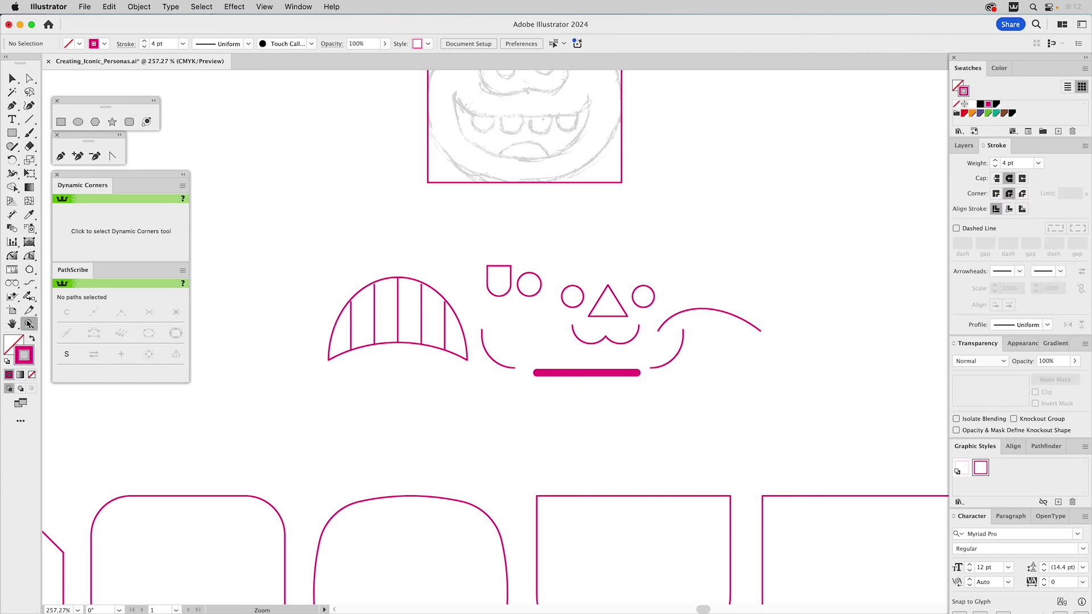
pyautogui.keyDown('alt'); pyautogui.click(393, 434); pyautogui.keyUp('alt')
pyautogui.keyDown('alt'); pyautogui.click(431, 422); pyautogui.keyUp('alt')
pyautogui.moveTo(598, 367); pyautogui.dragTo(480, 366)
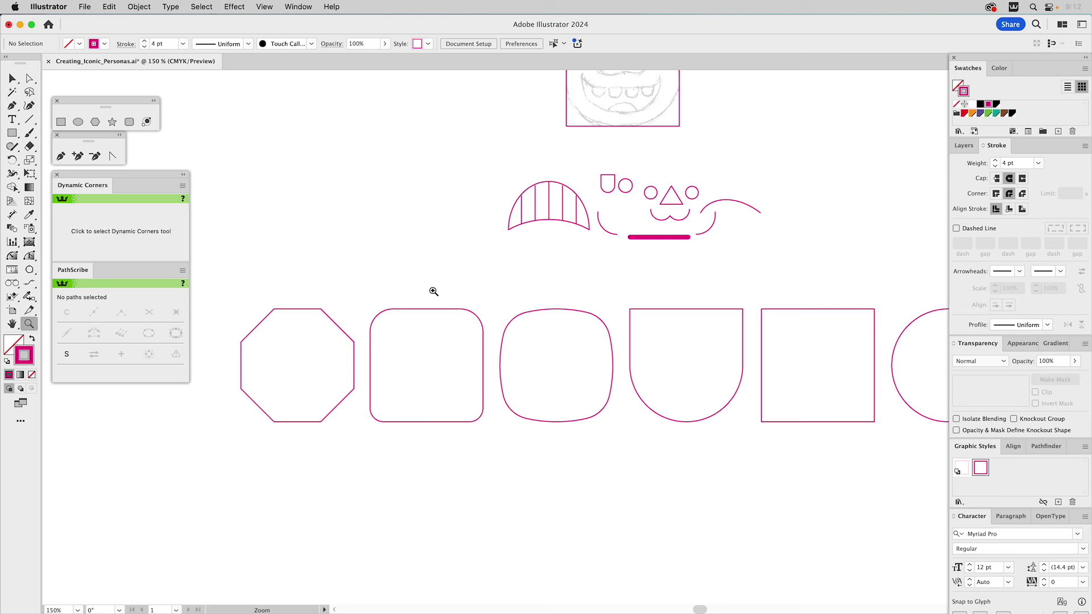
pyautogui.press('v')
pyautogui.moveTo(437, 285); pyautogui.dragTo(421, 332)
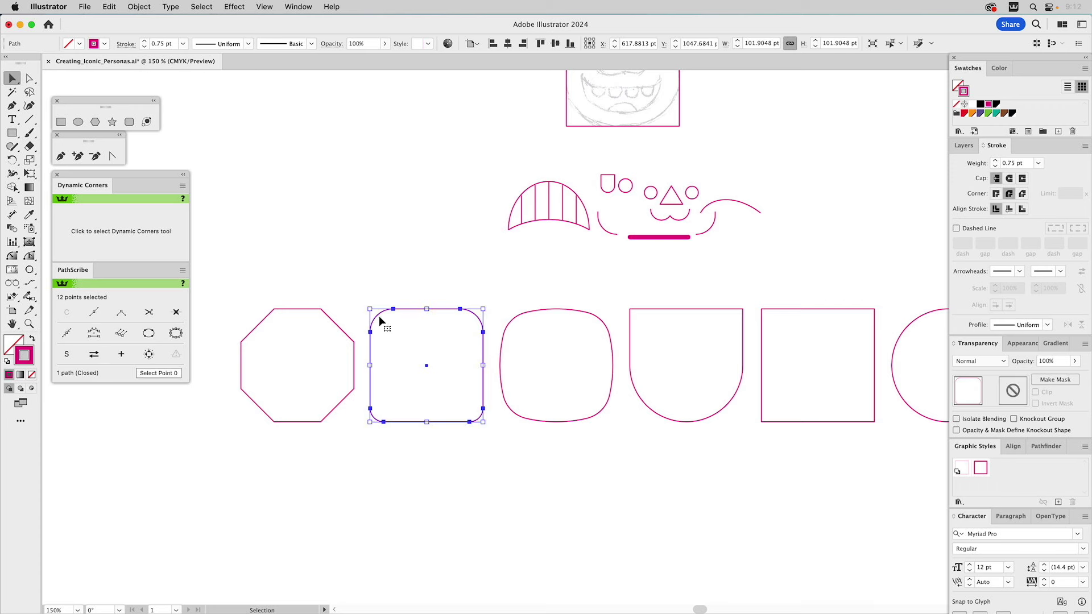
pyautogui.moveTo(335, 292); pyautogui.dragTo(300, 330)
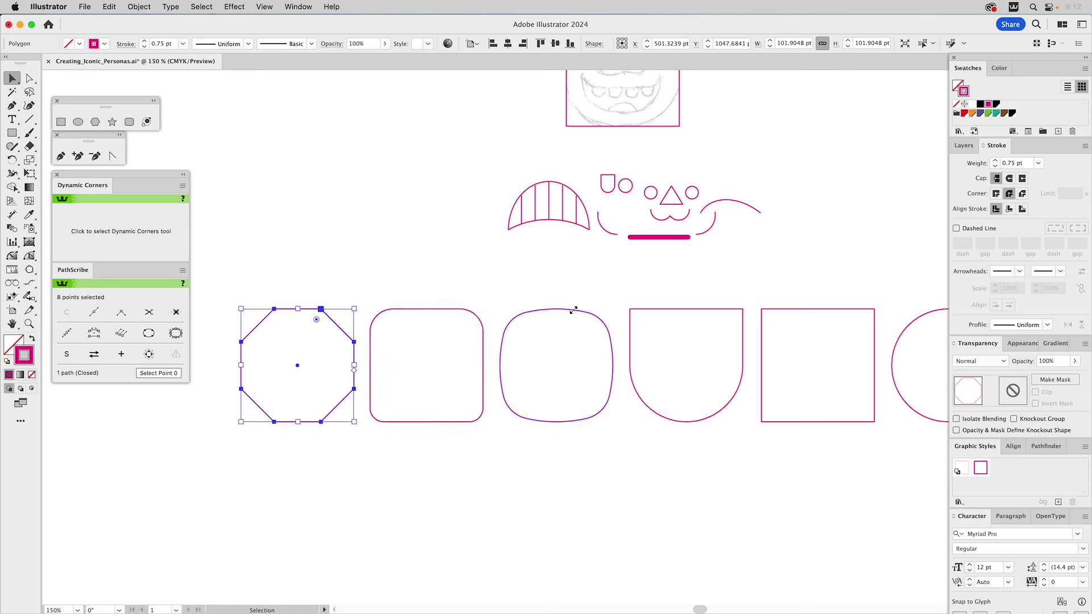
pyautogui.moveTo(571, 292); pyautogui.dragTo(551, 341)
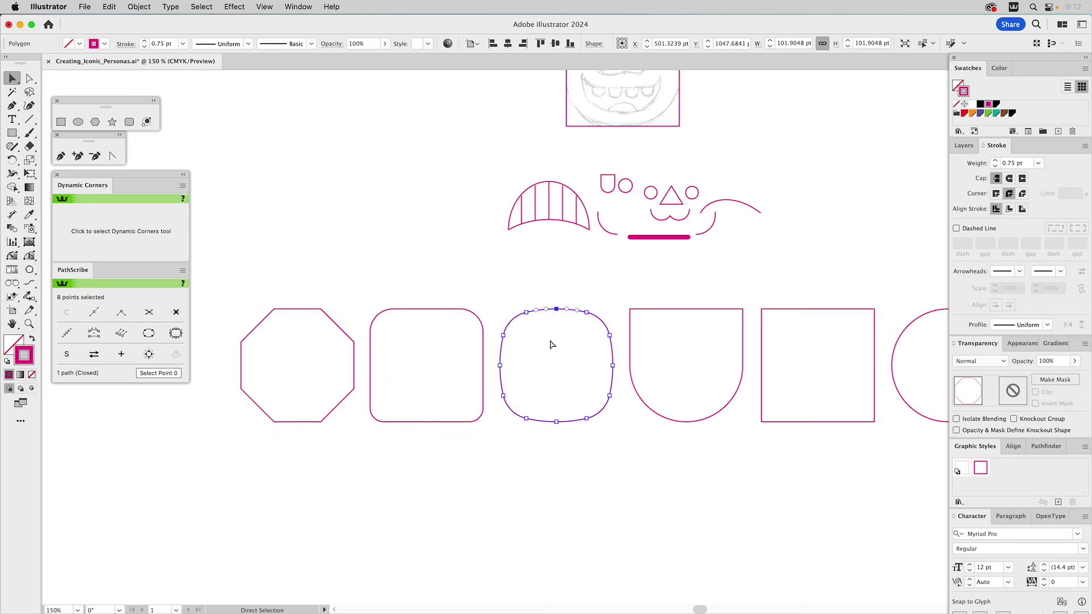
pyautogui.click(611, 284)
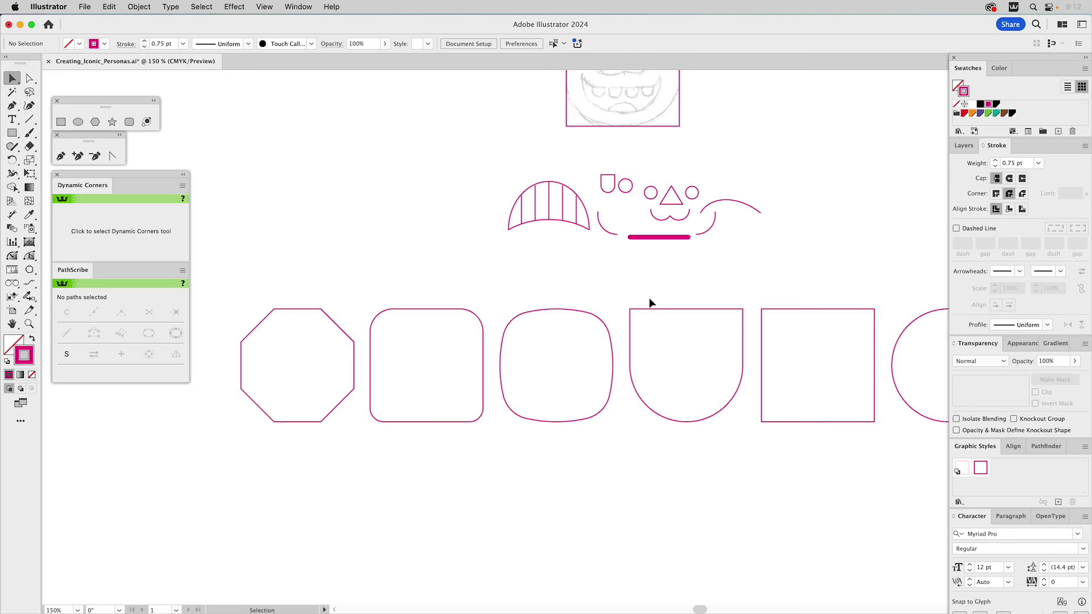
pyautogui.moveTo(751, 297); pyautogui.dragTo(543, 295)
pyautogui.moveTo(669, 212)
pyautogui.mouseDown()
pyautogui.moveTo(680, 232)
pyautogui.moveTo(658, 429)
pyautogui.moveTo(646, 431)
pyautogui.mouseUp()
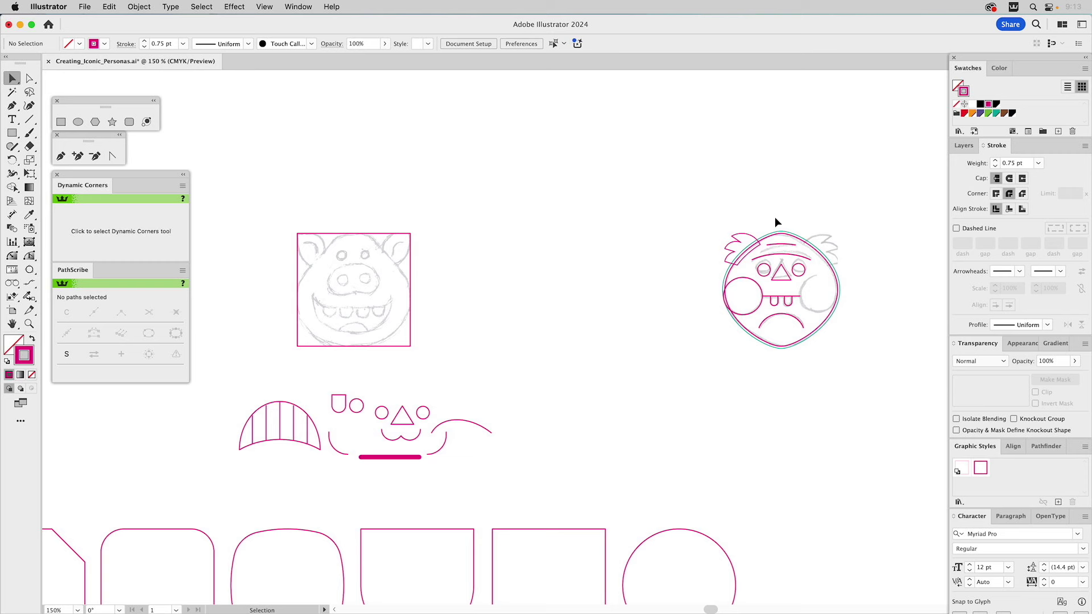
# - Apply the thick stroke style to the cheek circle, teeth path and lower arc
pyautogui.click(745, 279)
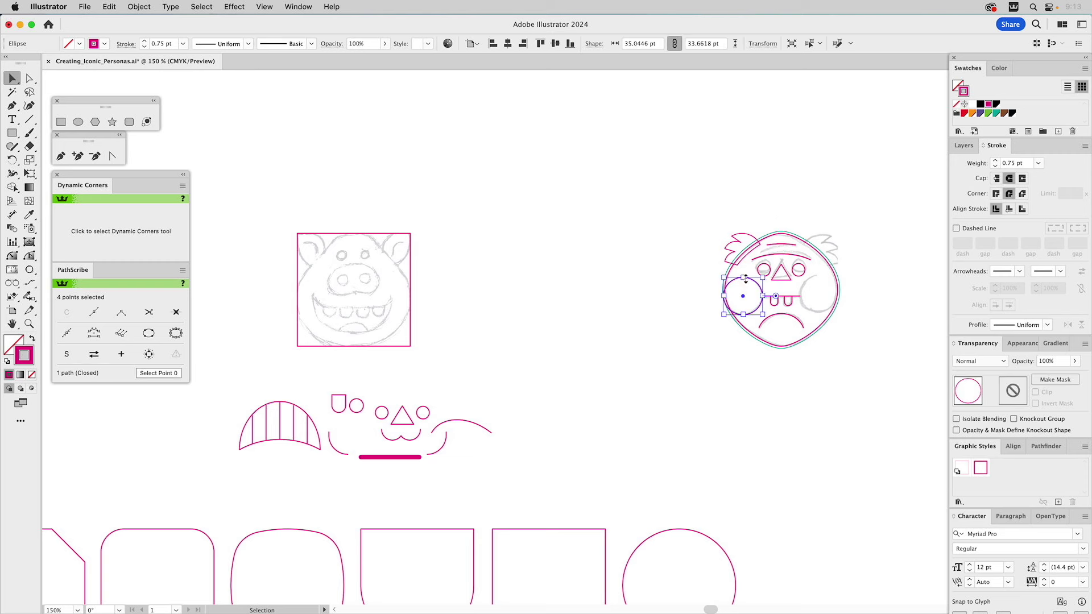
pyautogui.keyDown('shift'); pyautogui.click(797, 302); pyautogui.keyUp('shift')
pyautogui.keyDown('shift'); pyautogui.click(802, 329); pyautogui.keyUp('shift')
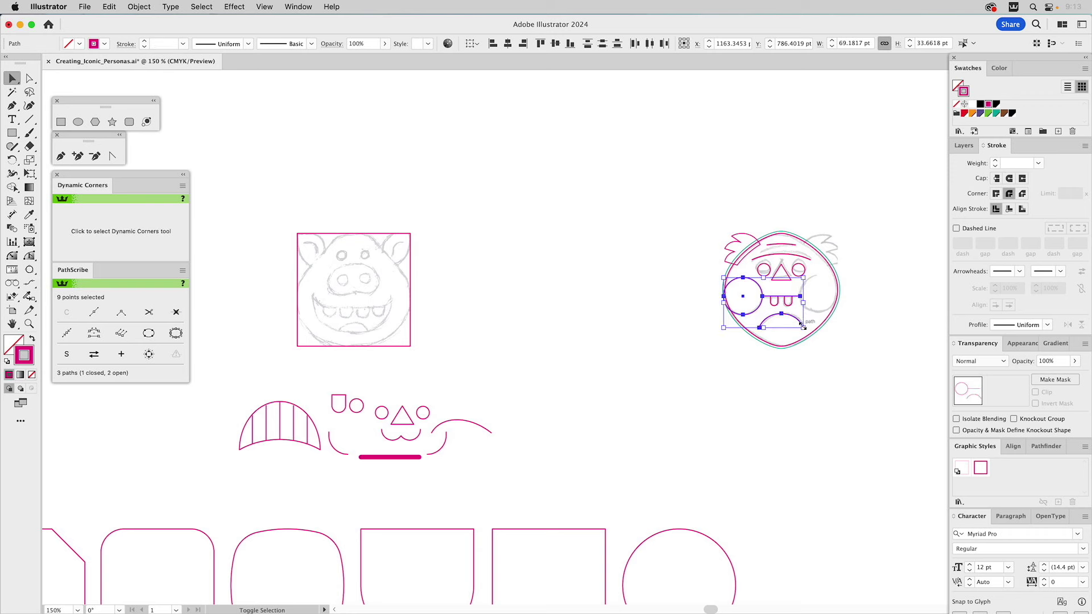
pyautogui.click(980, 467)
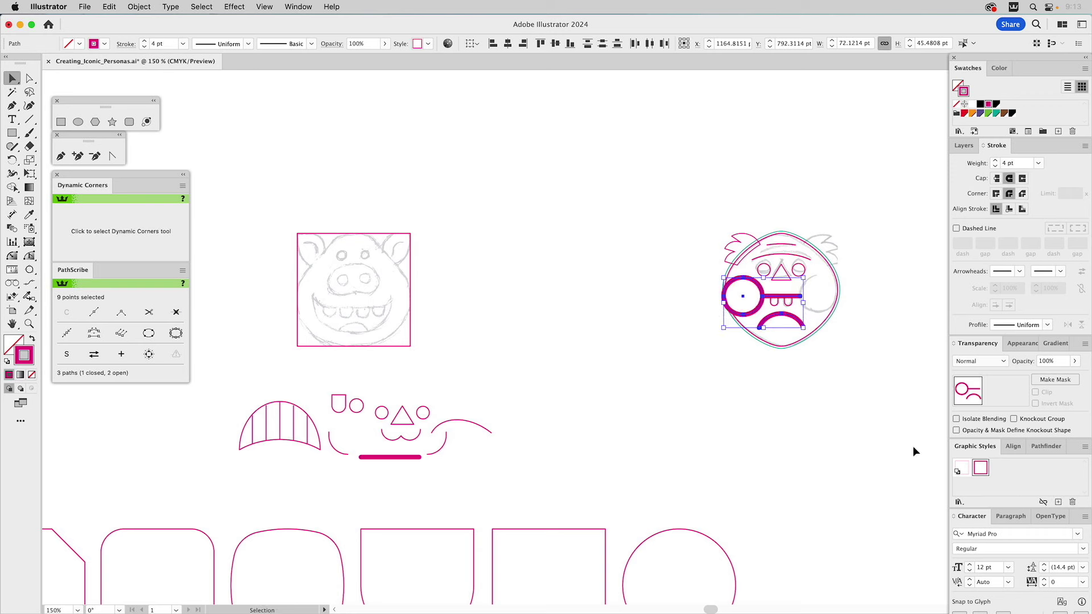
# - Give both brow arcs the thick 4 pt stroke style
pyautogui.click(848, 432)
pyautogui.click(781, 256)
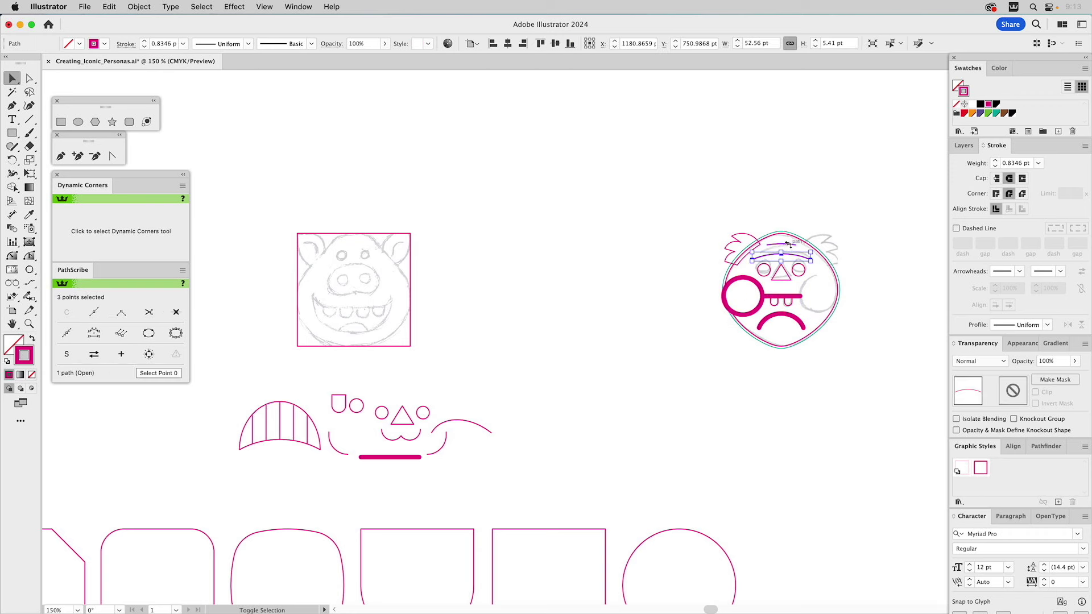
pyautogui.keyDown('shift'); pyautogui.click(793, 245); pyautogui.keyUp('shift')
pyautogui.click(980, 468)
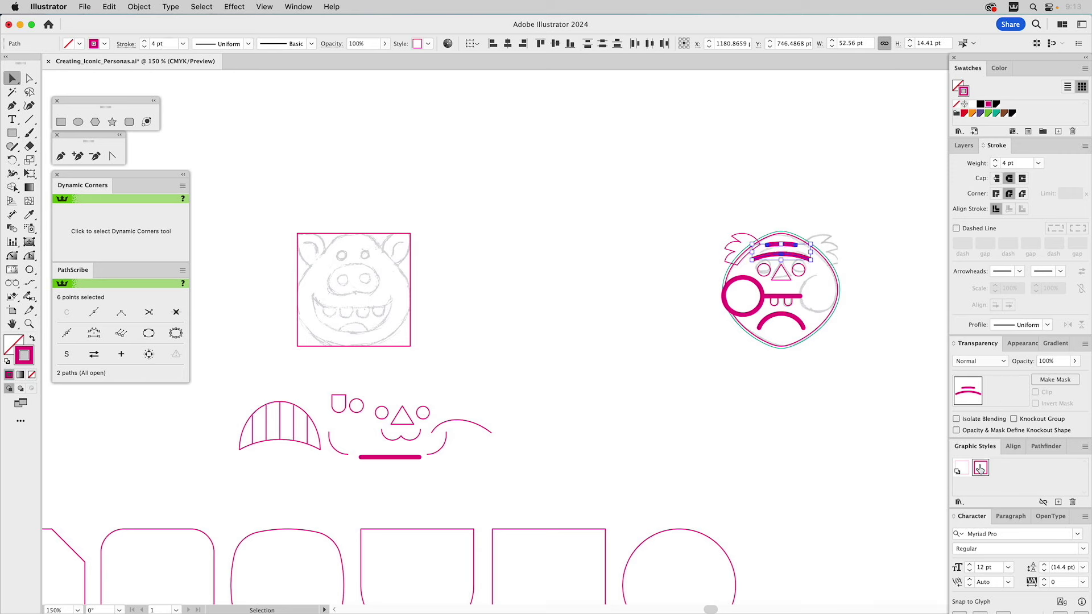
pyautogui.click(852, 457)
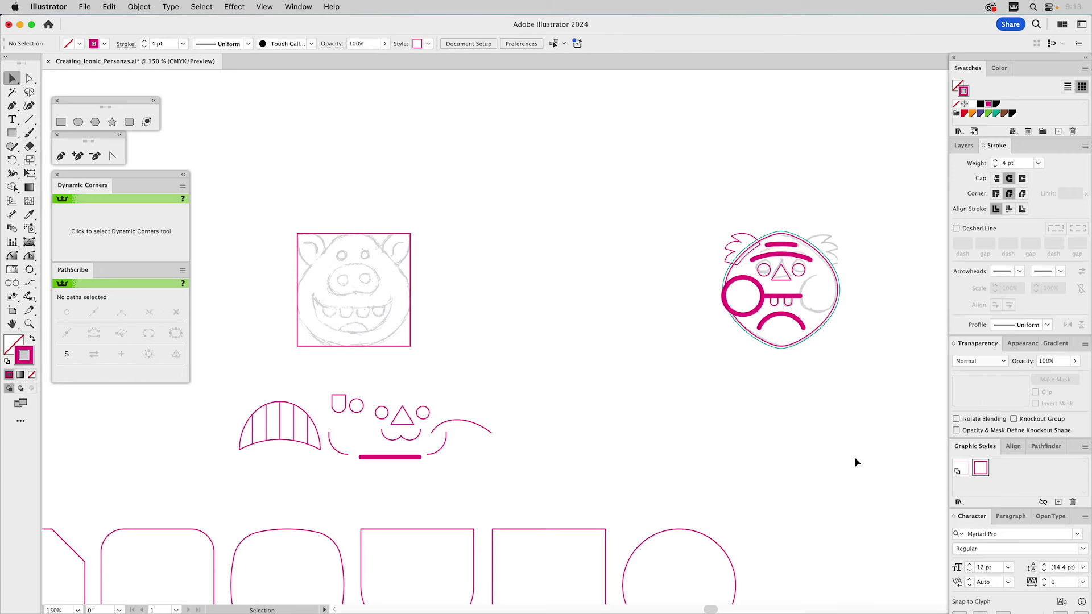
# - Raise the face's outer circle stroke weight to 4 pt
pyautogui.click(804, 243)
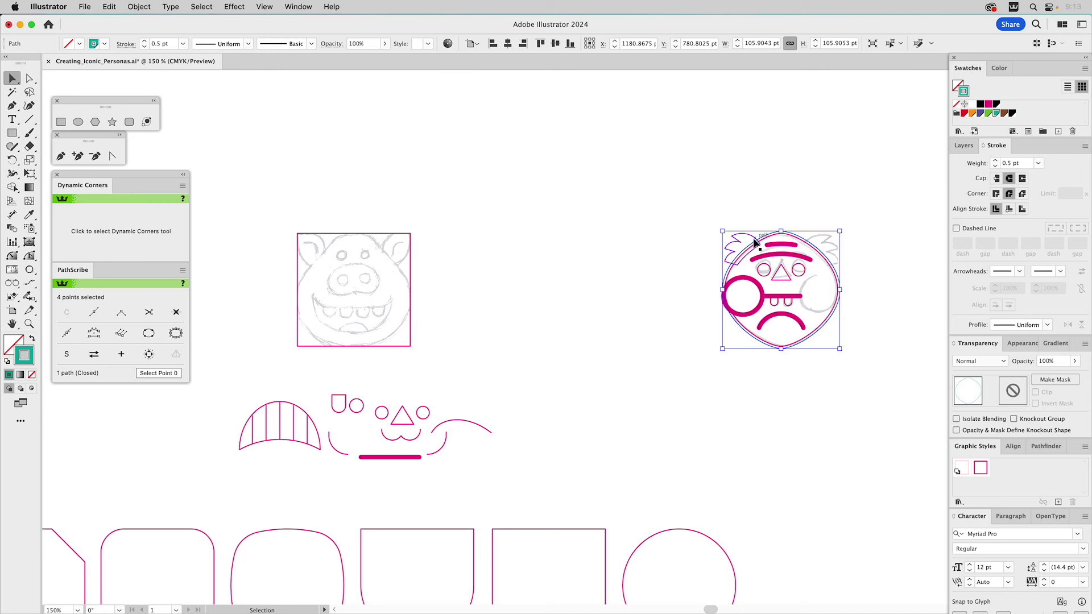
pyautogui.click(996, 161)
pyautogui.click(995, 161)
pyautogui.click(996, 160)
pyautogui.click(995, 161)
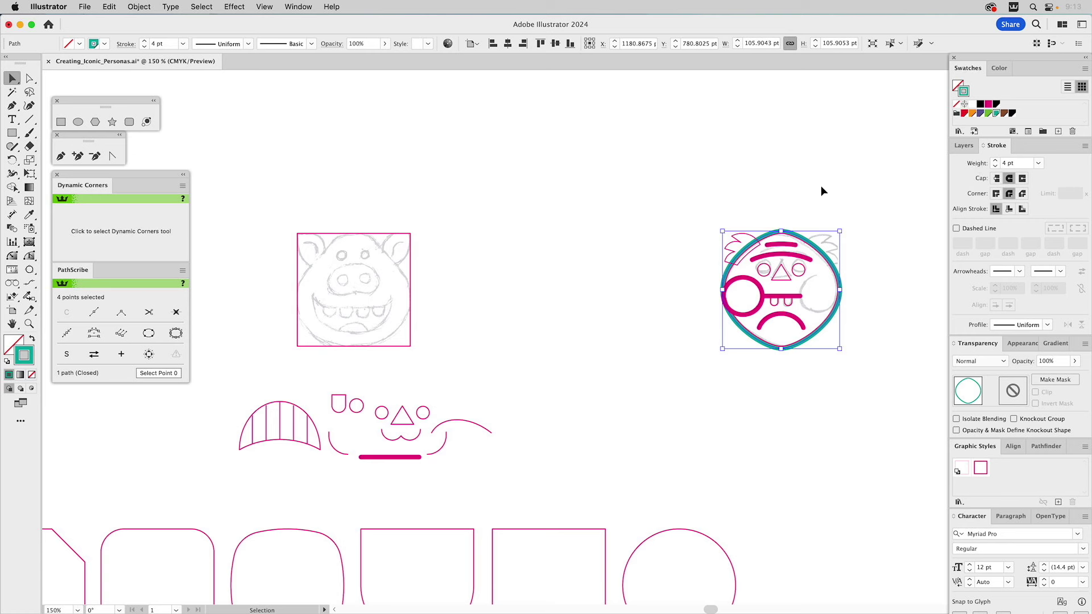
pyautogui.click(749, 239)
pyautogui.click(756, 217)
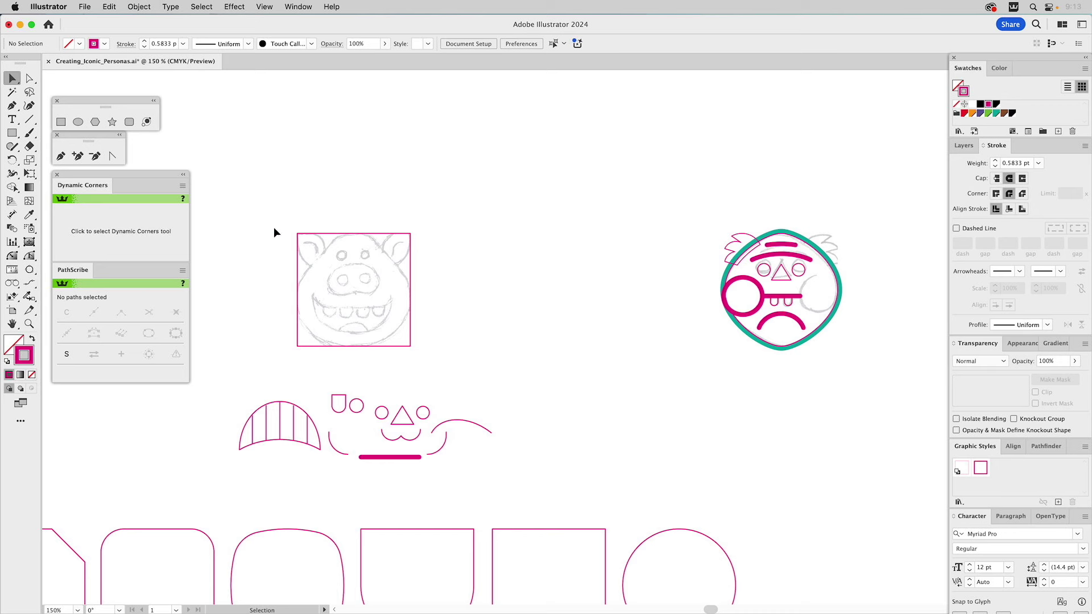
pyautogui.click(29, 323)
# - Zoom onto the pig sketch and draw a circle filling its square frame
pyautogui.moveTo(260, 217)
pyautogui.mouseDown()
pyautogui.moveTo(421, 368)
pyautogui.moveTo(464, 378)
pyautogui.mouseUp()
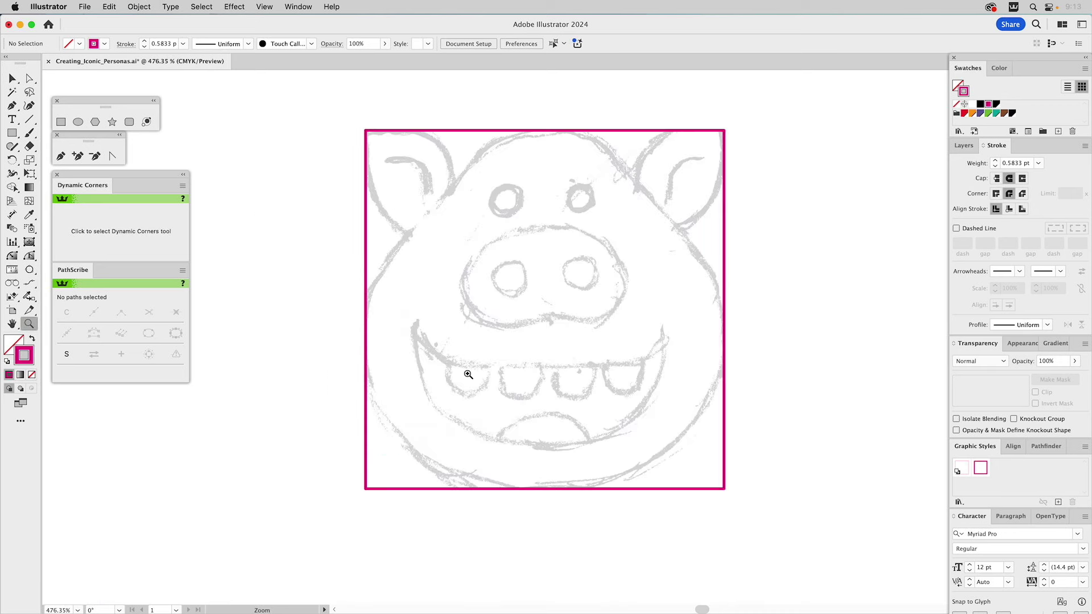
pyautogui.click(78, 122)
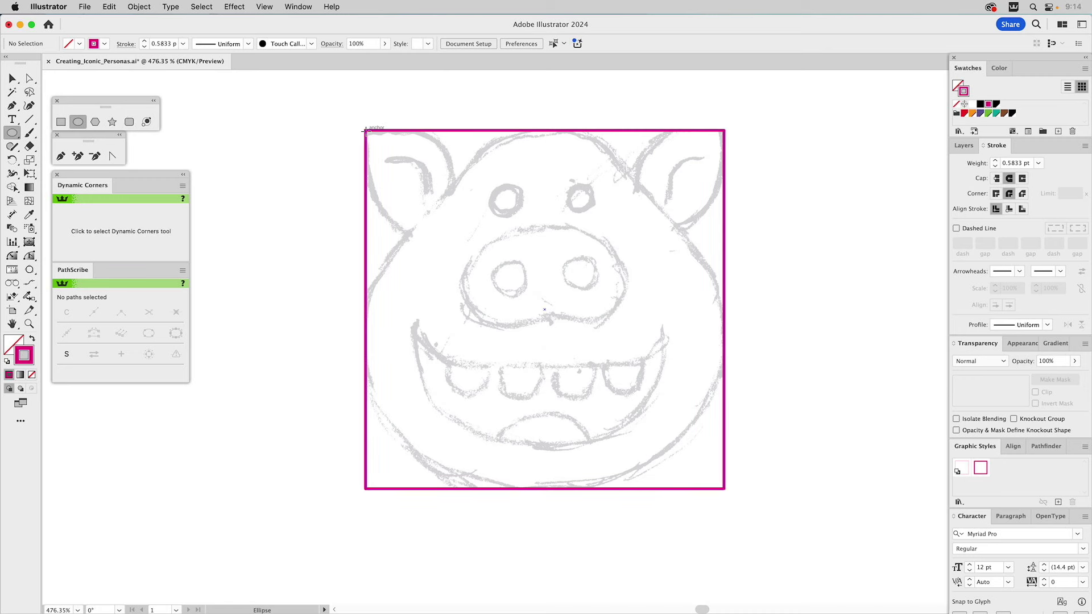
pyautogui.moveTo(365, 130); pyautogui.dragTo(724, 488)
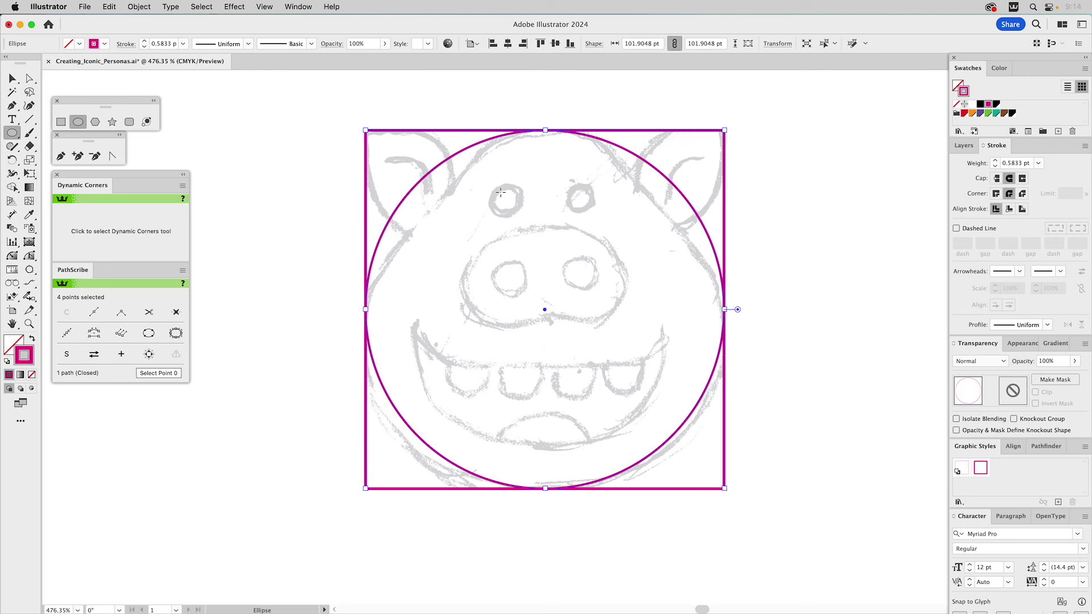
# - Lower the circle's left and right anchor points slightly to widen its base
pyautogui.press('c')
pyautogui.press('a')
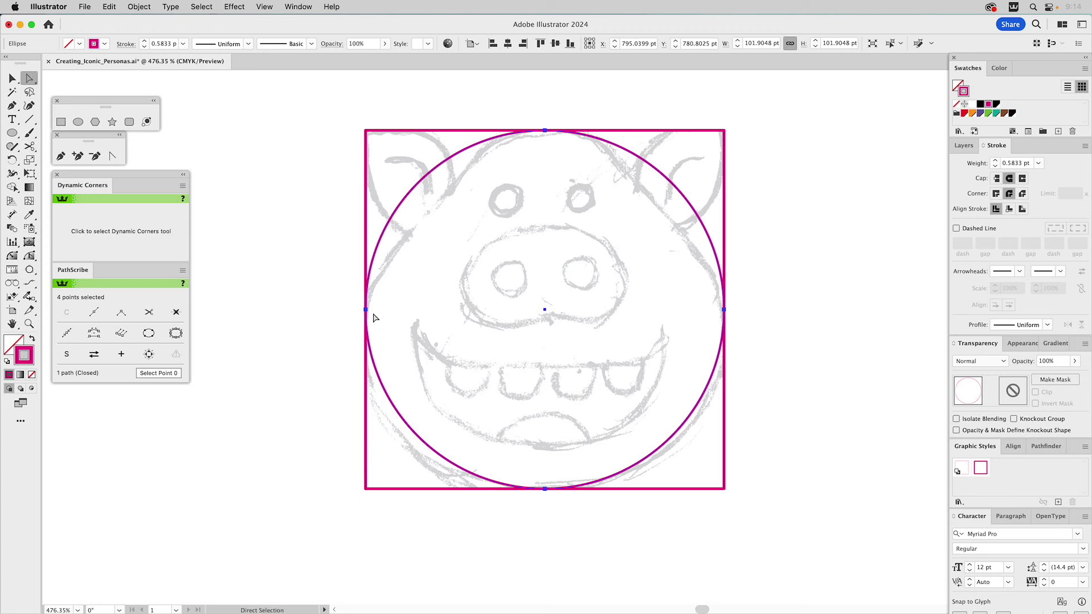
pyautogui.click(366, 310)
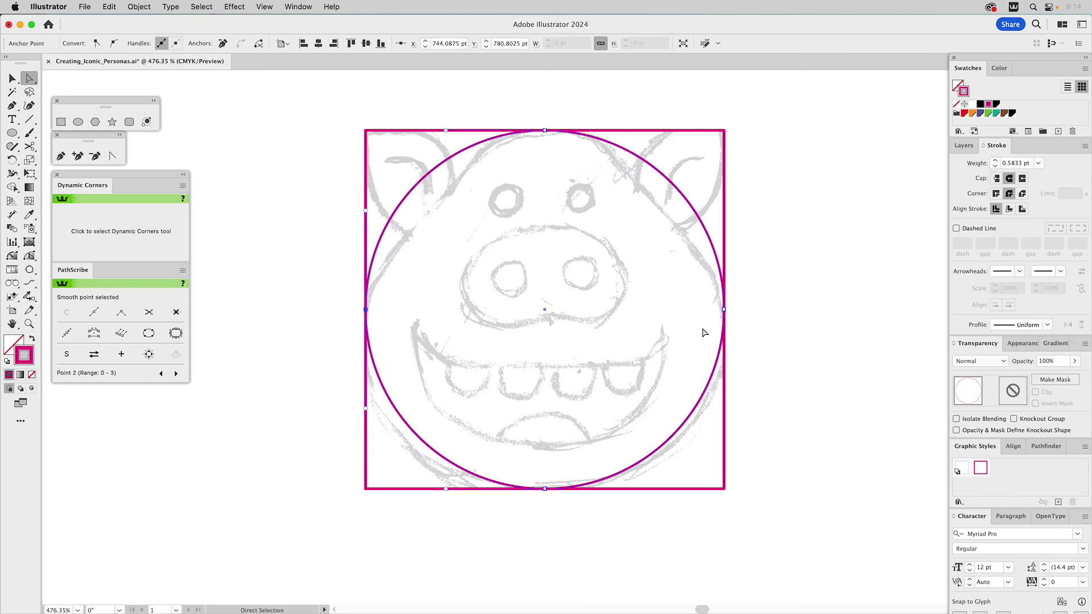
pyautogui.moveTo(723, 310); pyautogui.dragTo(725, 334)
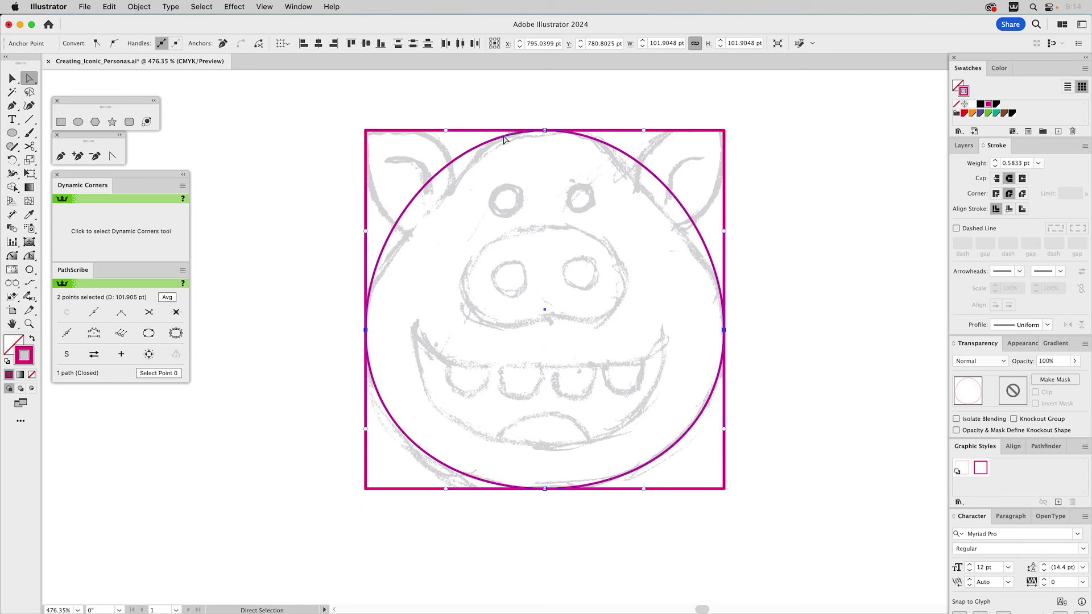
# - Draw a small rectangle down from the frame's top and centre it horizontally on the square
pyautogui.click(62, 122)
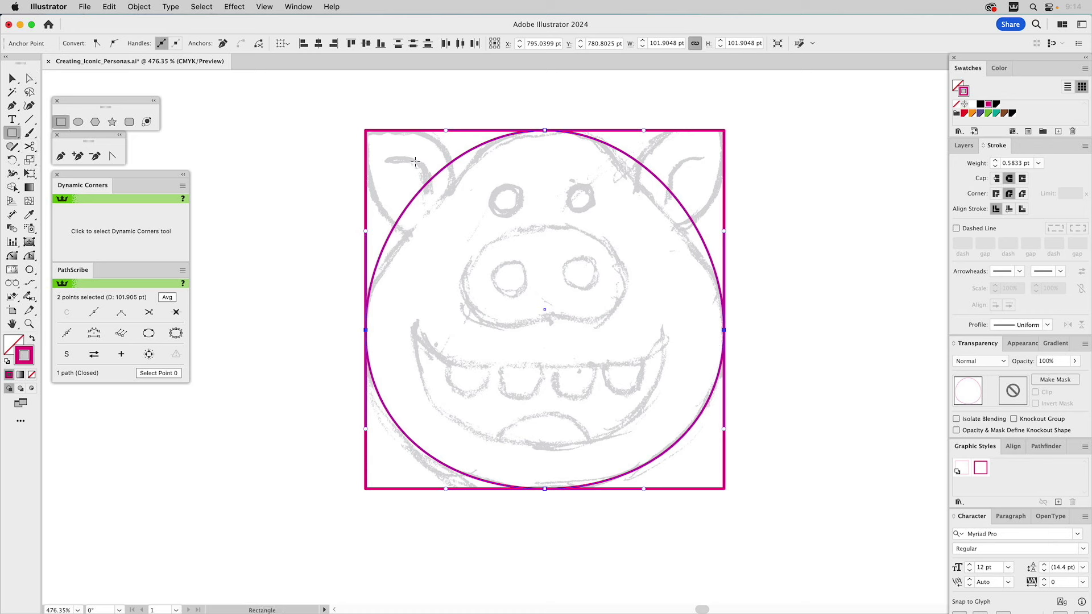
pyautogui.moveTo(481, 130); pyautogui.dragTo(611, 245)
pyautogui.press('v')
pyautogui.keyDown('shift'); pyautogui.click(698, 130); pyautogui.keyUp('shift')
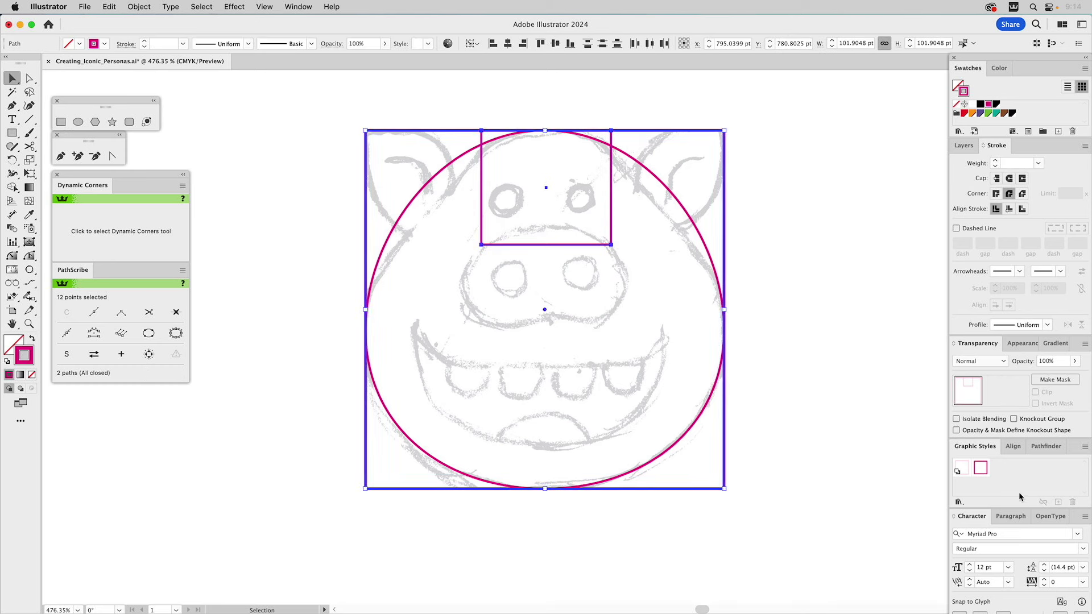
pyautogui.click(1013, 446)
pyautogui.click(979, 476)
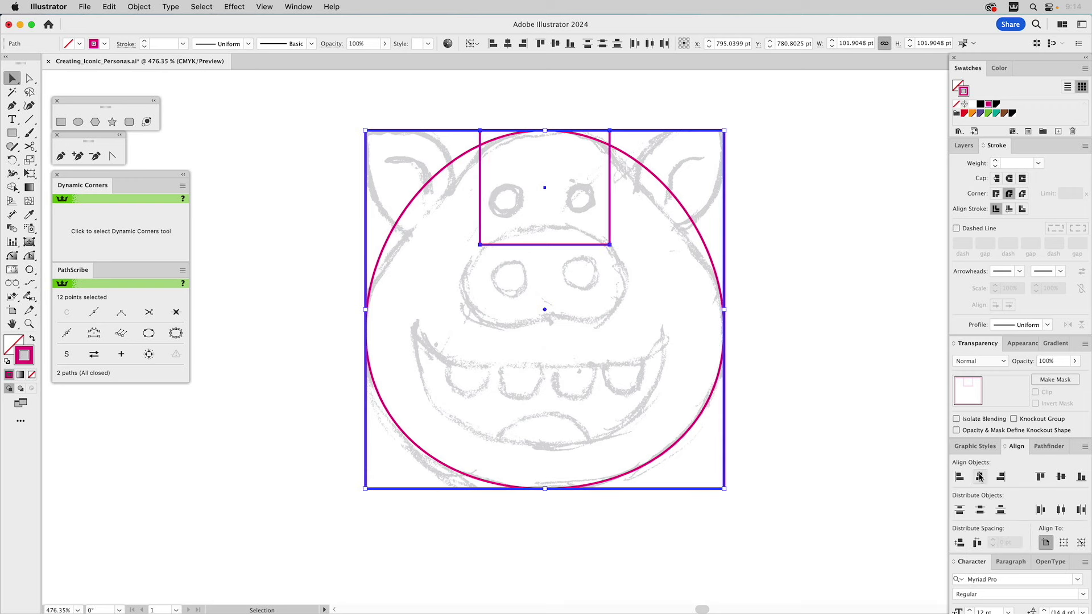
pyautogui.click(858, 258)
# - Try widening the rectangle's bottom corners with the Scale tool, undoing both attempts
pyautogui.press('a')
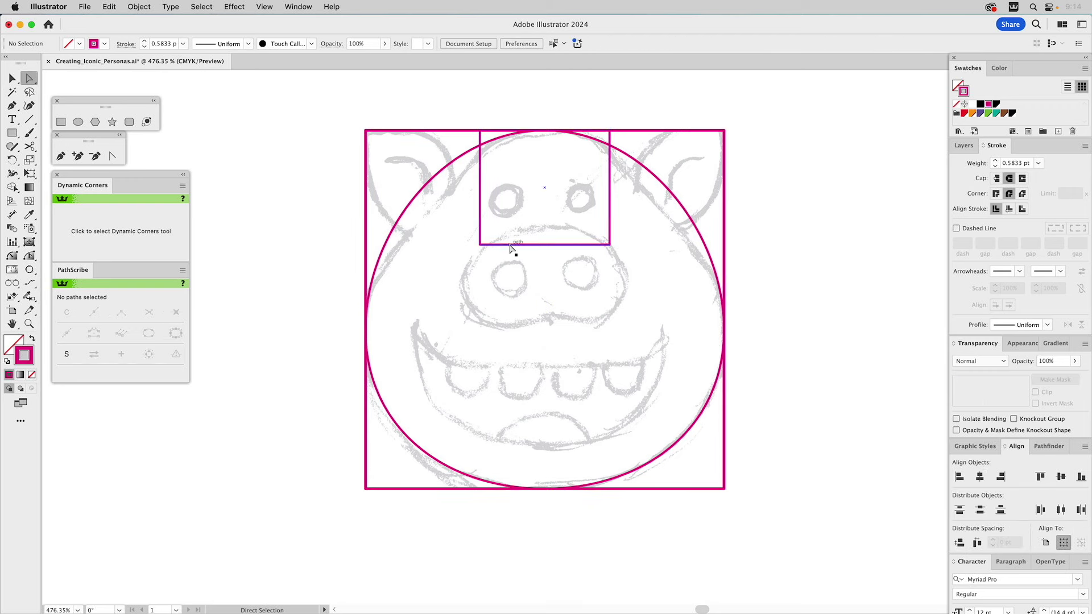
pyautogui.click(480, 245)
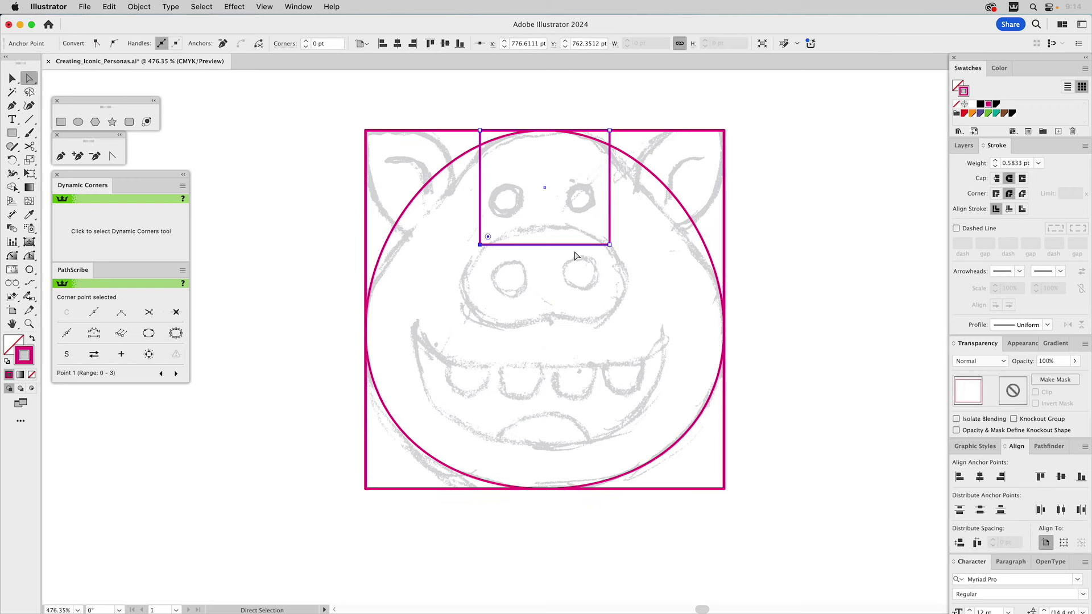
pyautogui.keyDown('shift'); pyautogui.click(610, 246); pyautogui.keyUp('shift')
pyautogui.press('s')
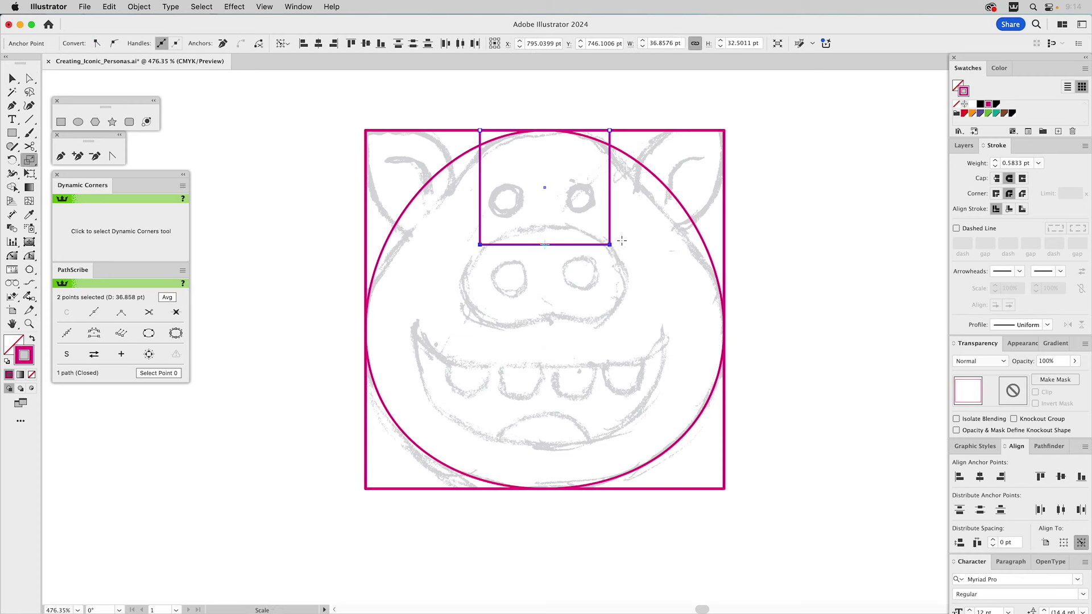
pyautogui.moveTo(610, 245); pyautogui.dragTo(657, 257)
pyautogui.press('a')
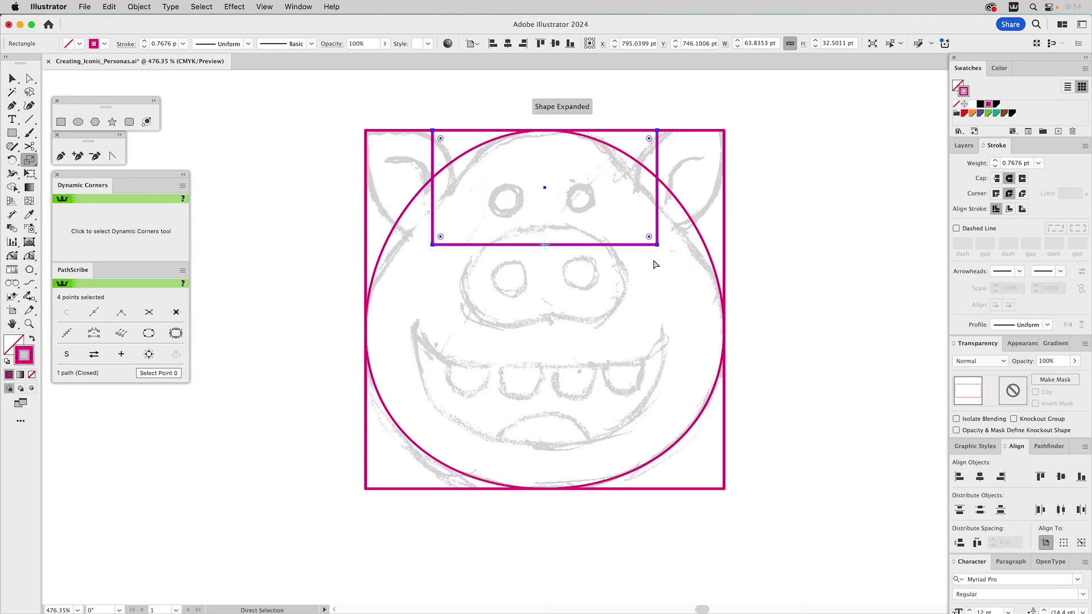
pyautogui.press('super+z')
pyautogui.click(639, 250)
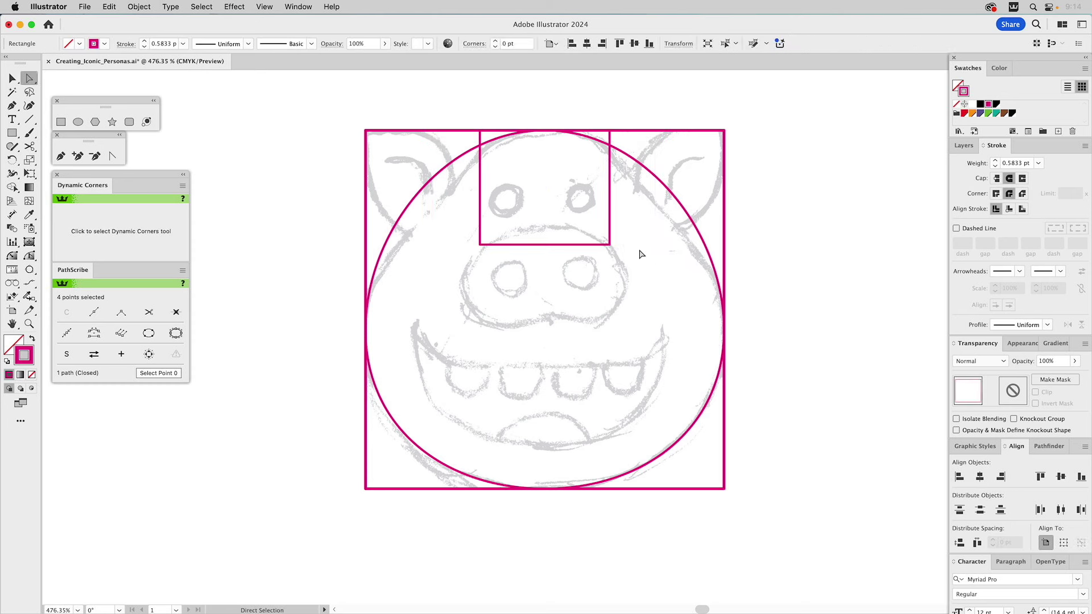
pyautogui.click(610, 245)
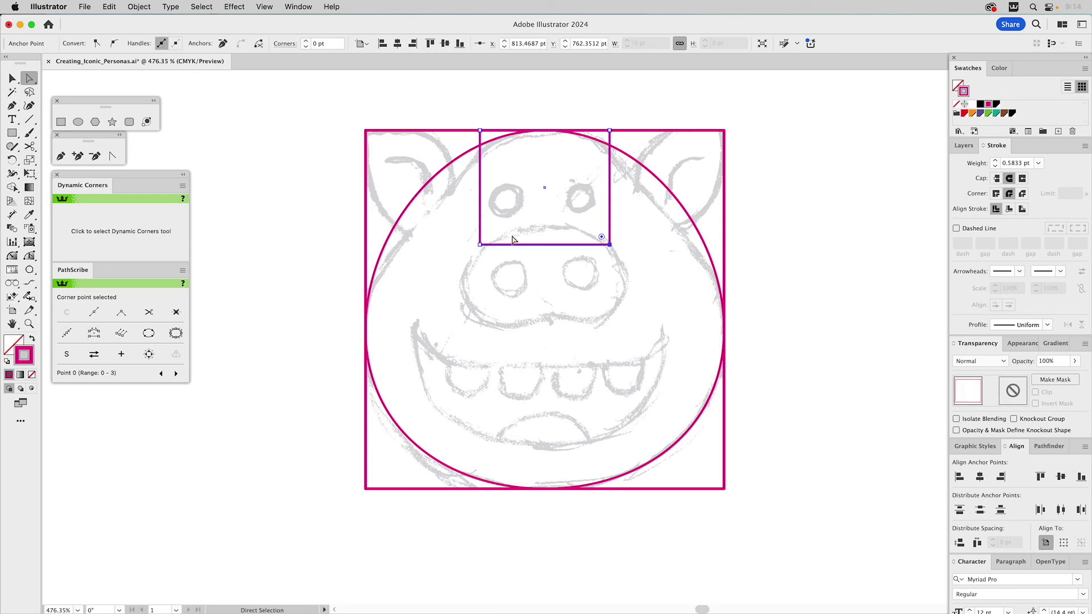
pyautogui.keyDown('shift'); pyautogui.click(481, 245); pyautogui.keyUp('shift')
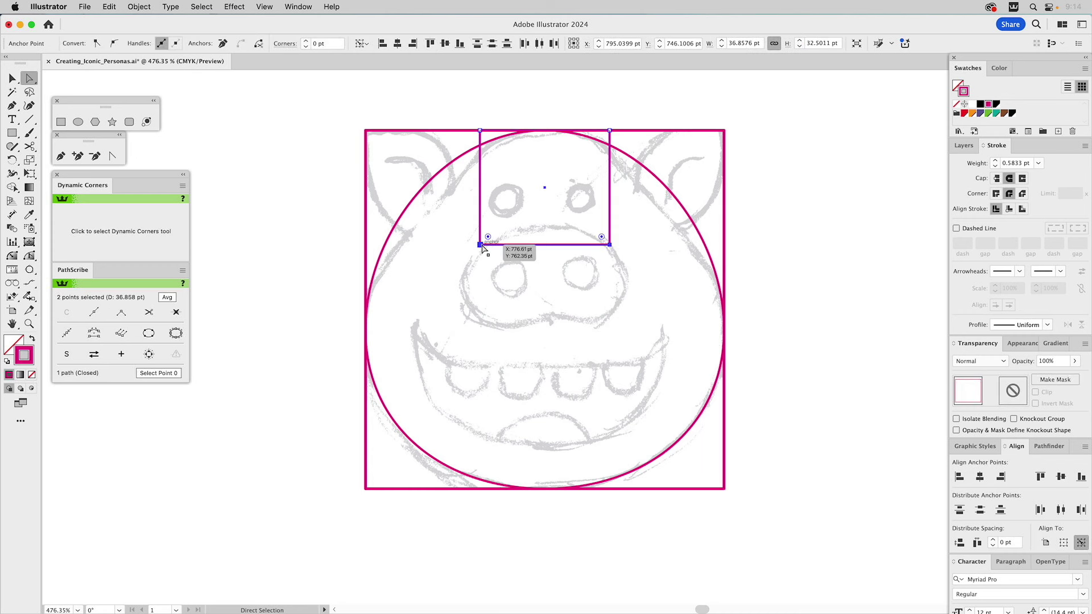
pyautogui.press('s')
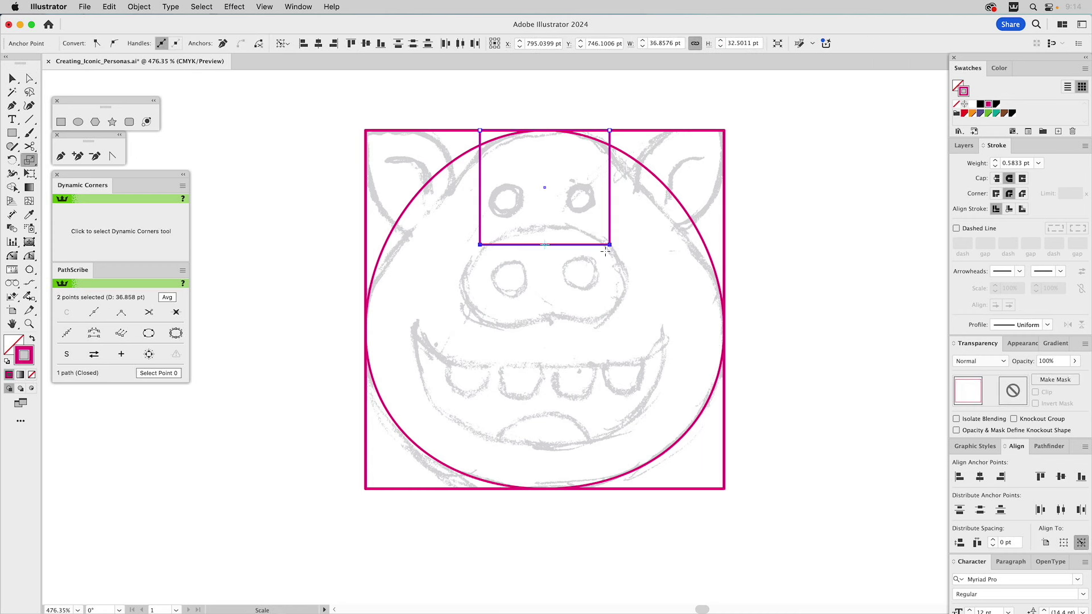
pyautogui.moveTo(609, 245); pyautogui.dragTo(665, 245)
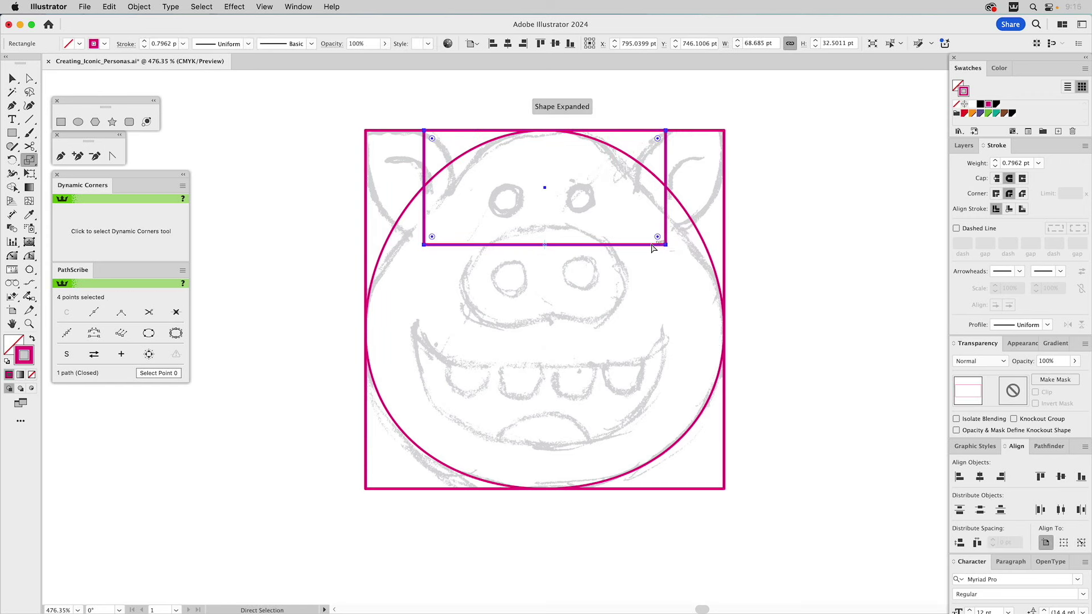
pyautogui.hotkey('ctrl', 'z')
# - Scale the rectangle's bottom corners out to the square's full width, forming a trapezoid
pyautogui.press('a')
pyautogui.moveTo(633, 228); pyautogui.dragTo(463, 251)
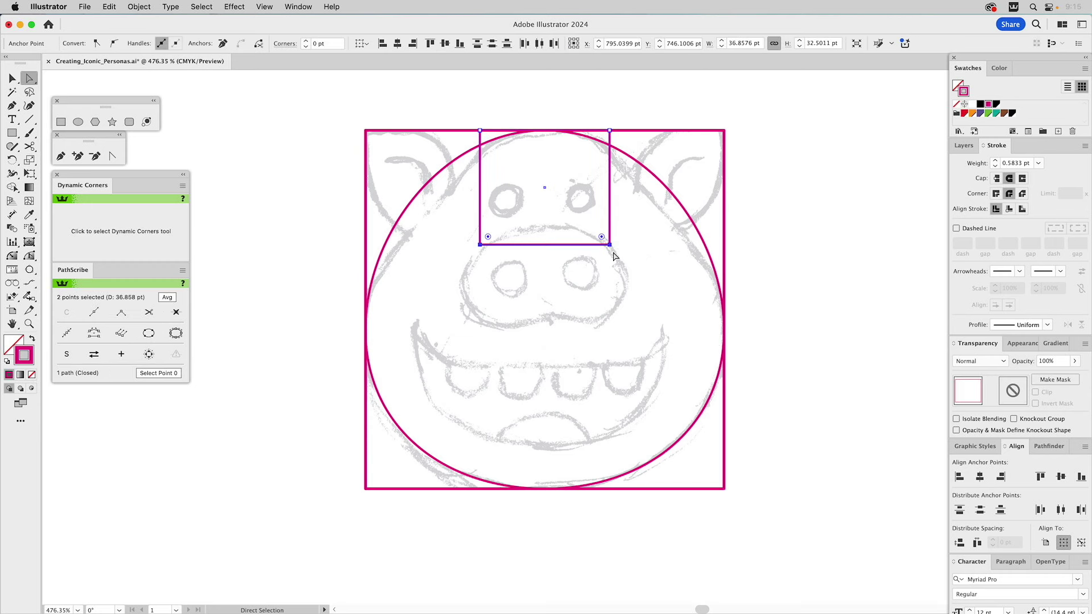
pyautogui.press('s')
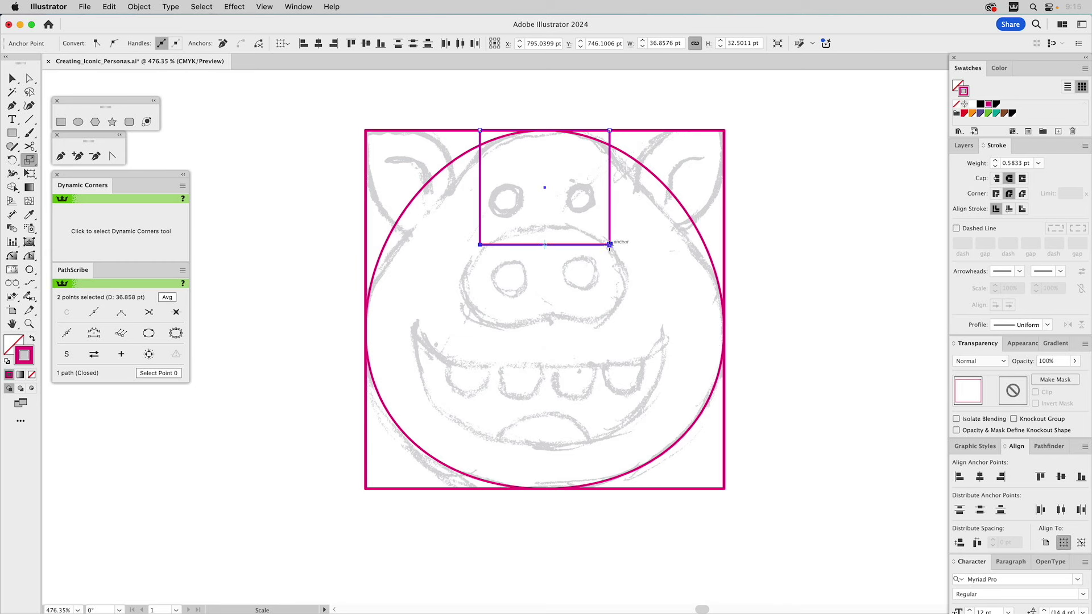
pyautogui.moveTo(609, 245); pyautogui.dragTo(725, 246)
# - Lower the trapezoid's bottom edge to the circle's widest point
pyautogui.press('a')
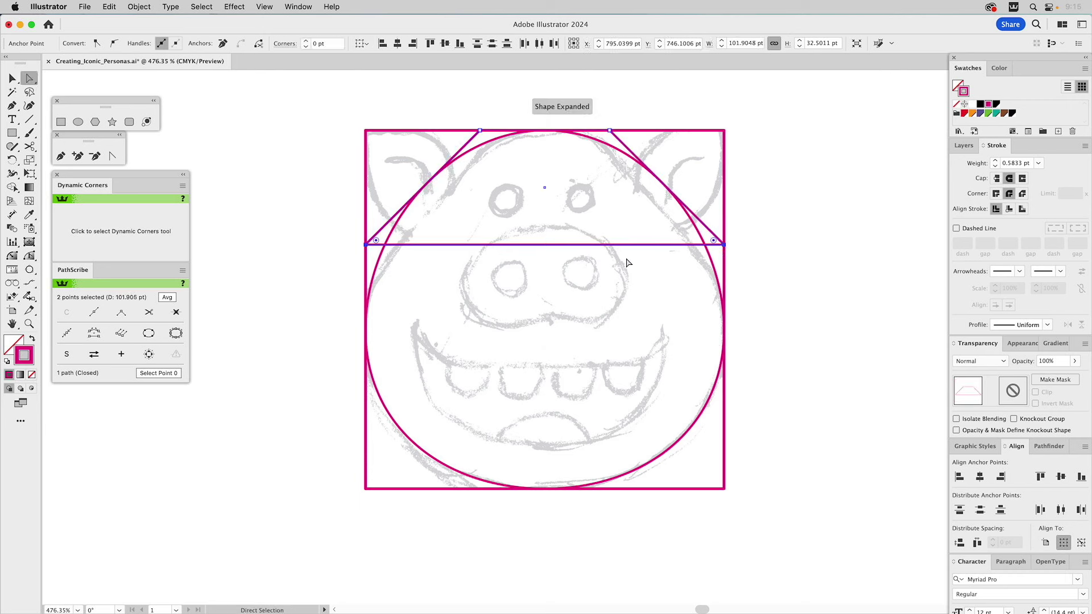
pyautogui.click(724, 244)
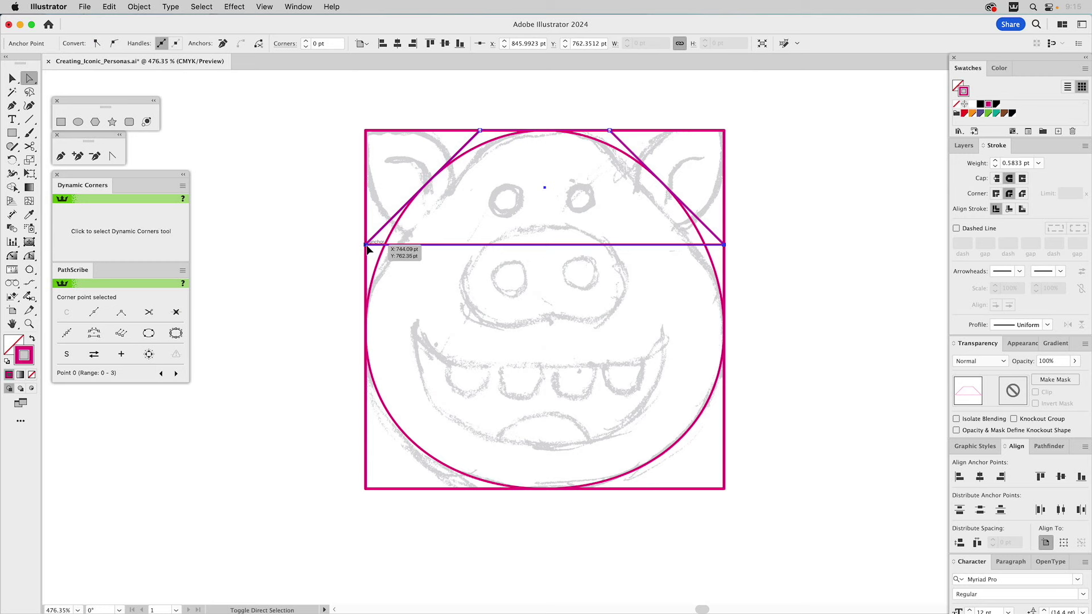
pyautogui.moveTo(366, 249); pyautogui.dragTo(366, 335)
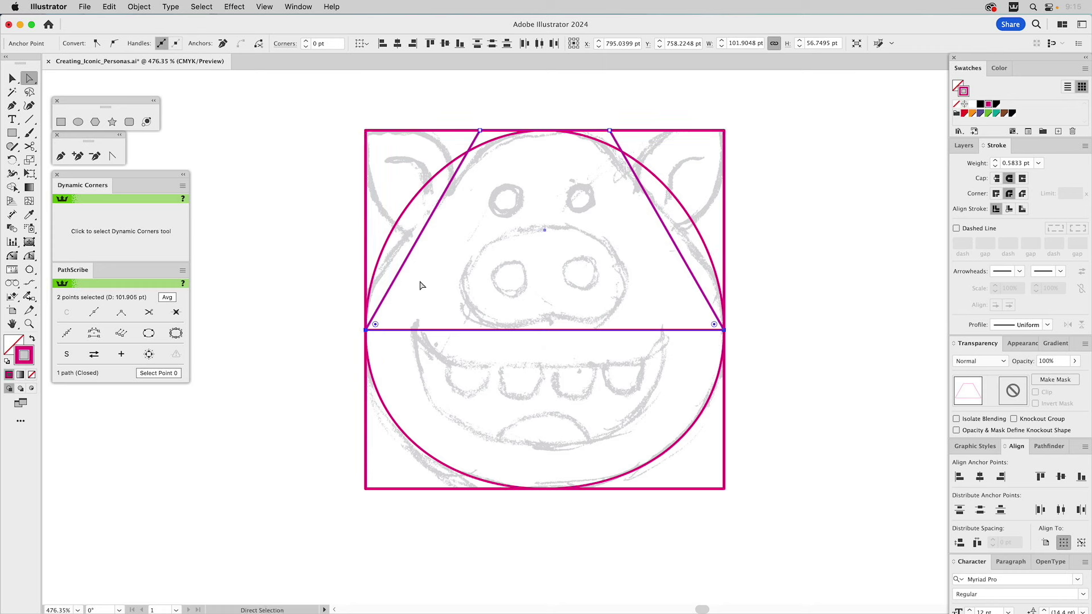
pyautogui.click(404, 272)
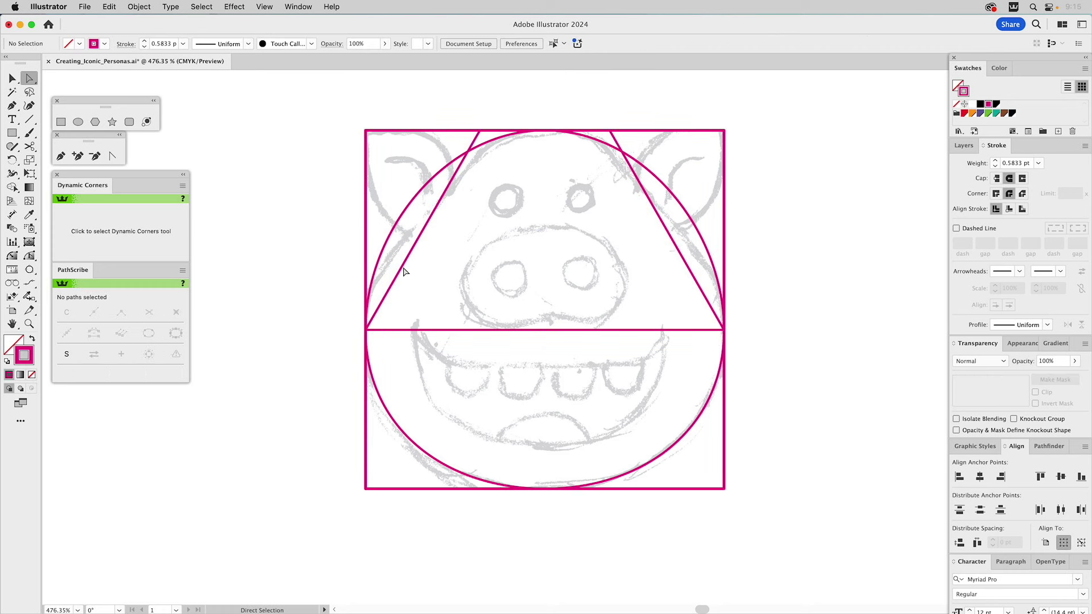
# - Draw a band rectangle and pull new side anchors on the triangle out to the square's edges
pyautogui.click(61, 121)
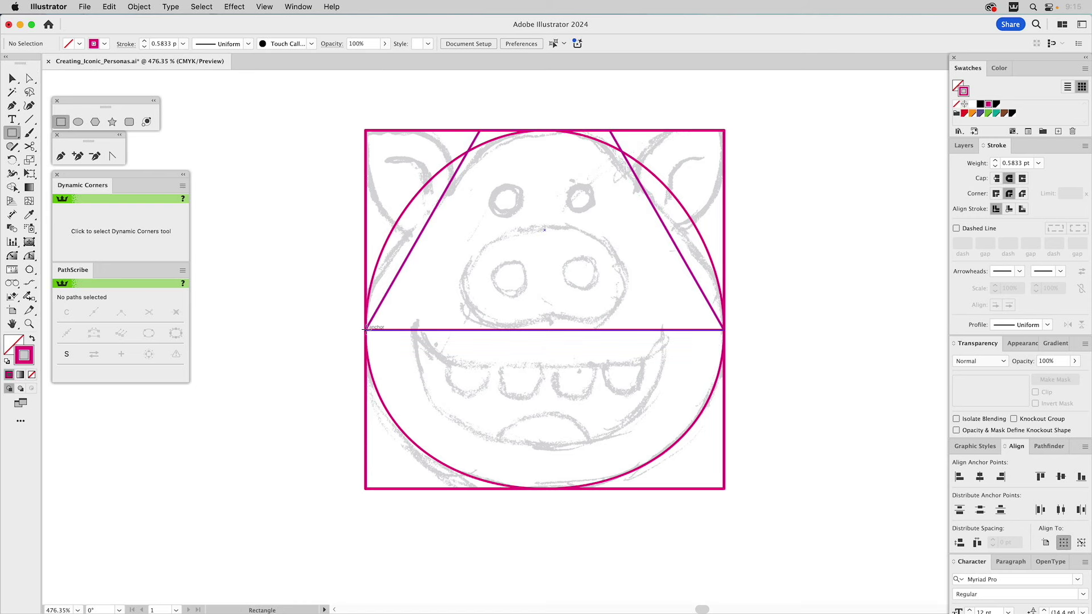
pyautogui.moveTo(365, 329); pyautogui.dragTo(724, 247)
pyautogui.press('a')
pyautogui.click(691, 272)
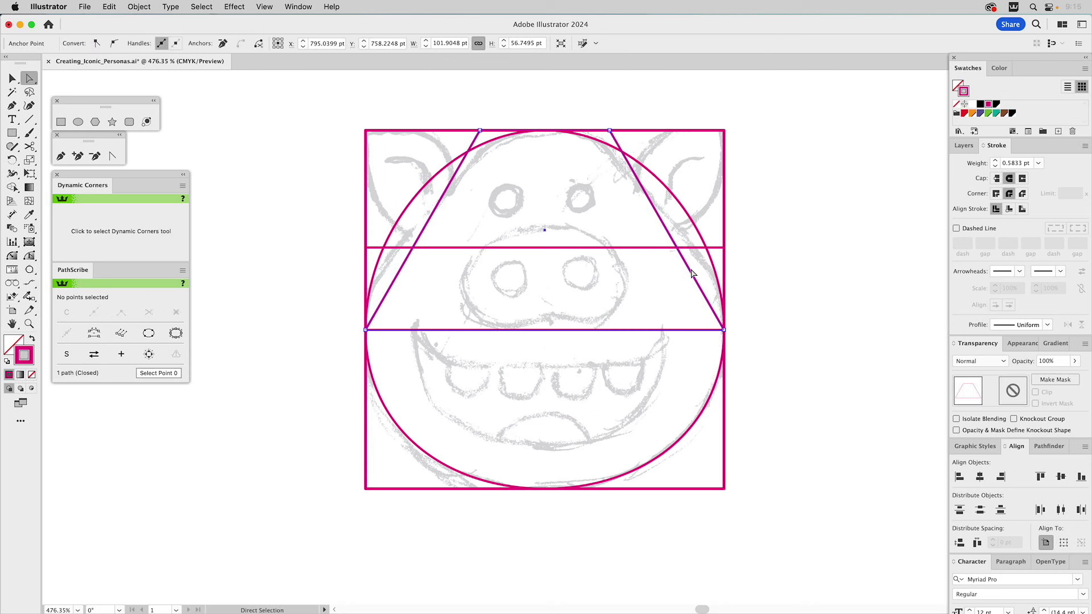
pyautogui.click(77, 156)
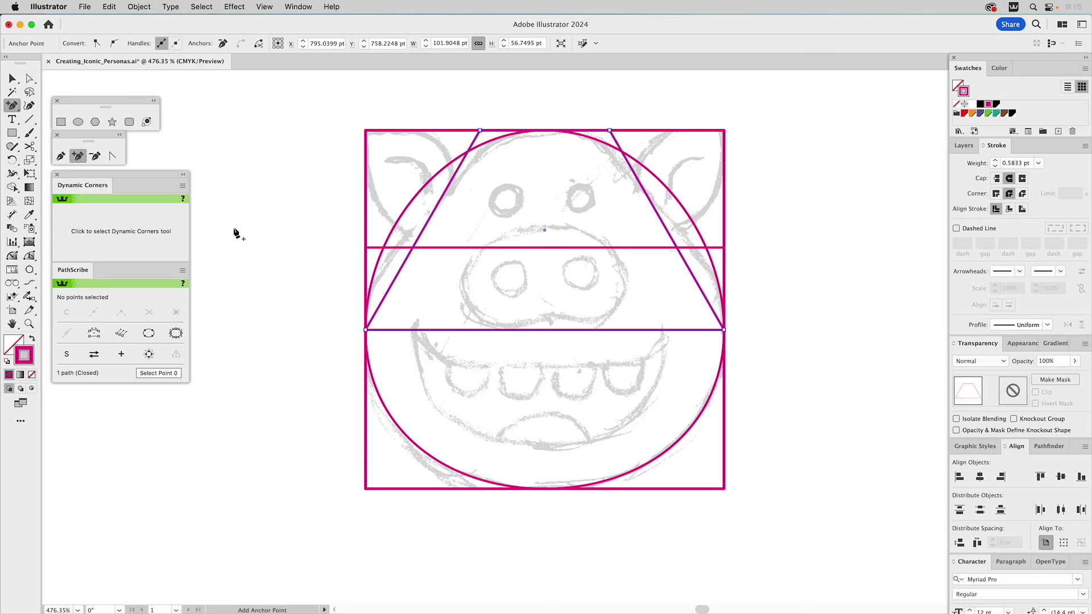
pyautogui.click(405, 261)
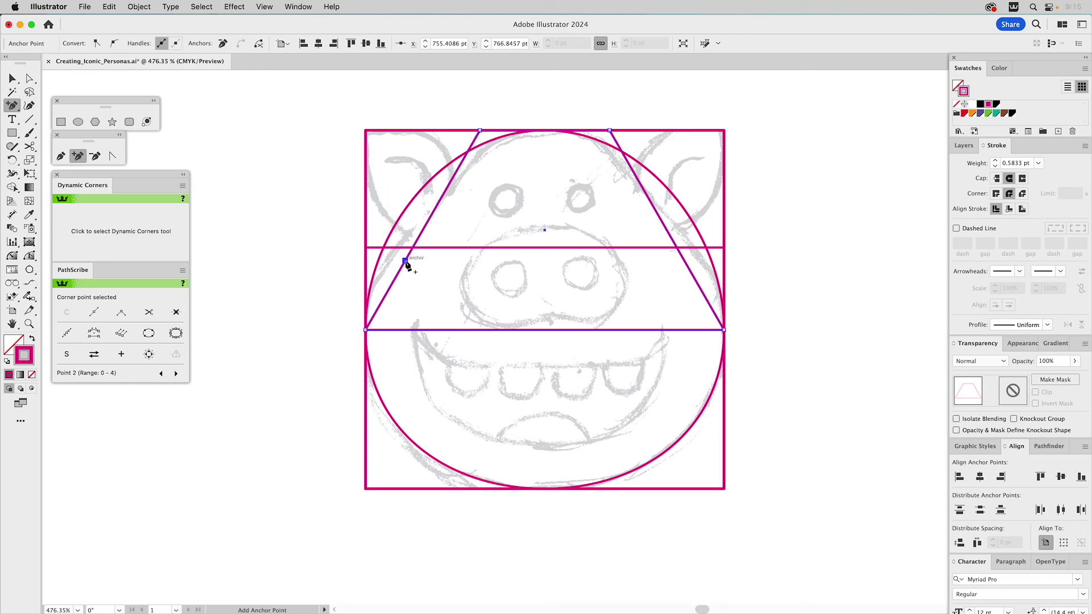
pyautogui.click(687, 269)
pyautogui.moveTo(687, 269); pyautogui.dragTo(724, 248)
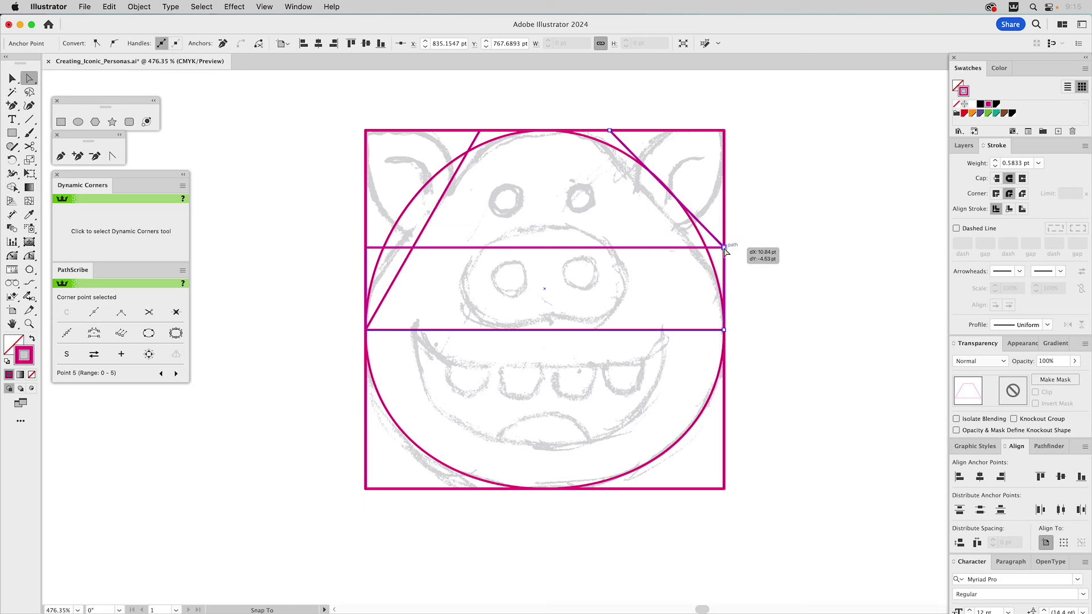
pyautogui.moveTo(406, 263); pyautogui.dragTo(365, 247)
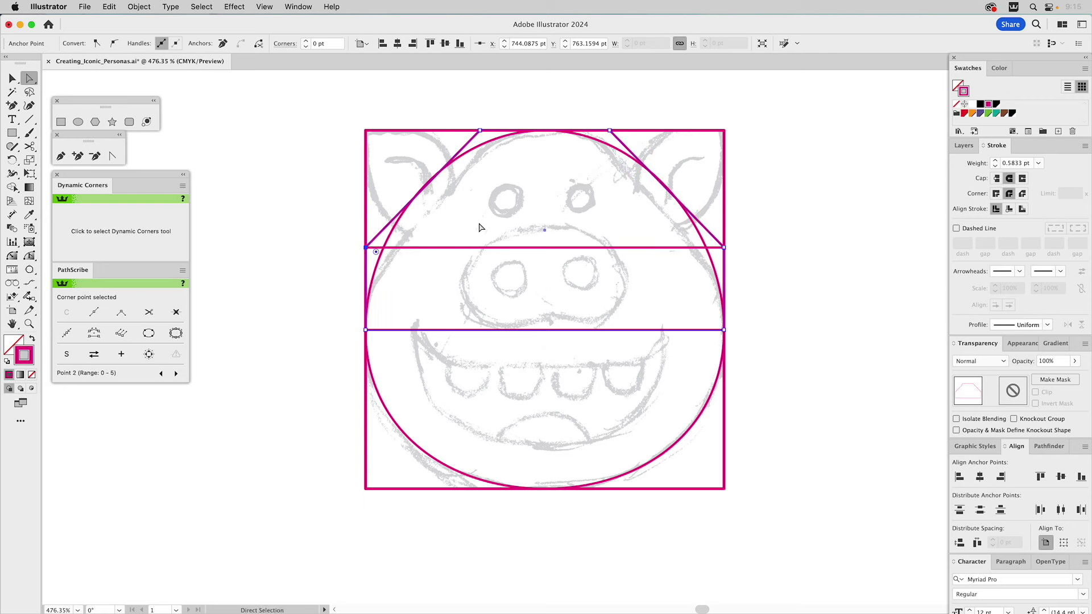
# - Stretch the band over the circle's top half and subtract it with Minus Front, leaving a semicircle
pyautogui.press('v')
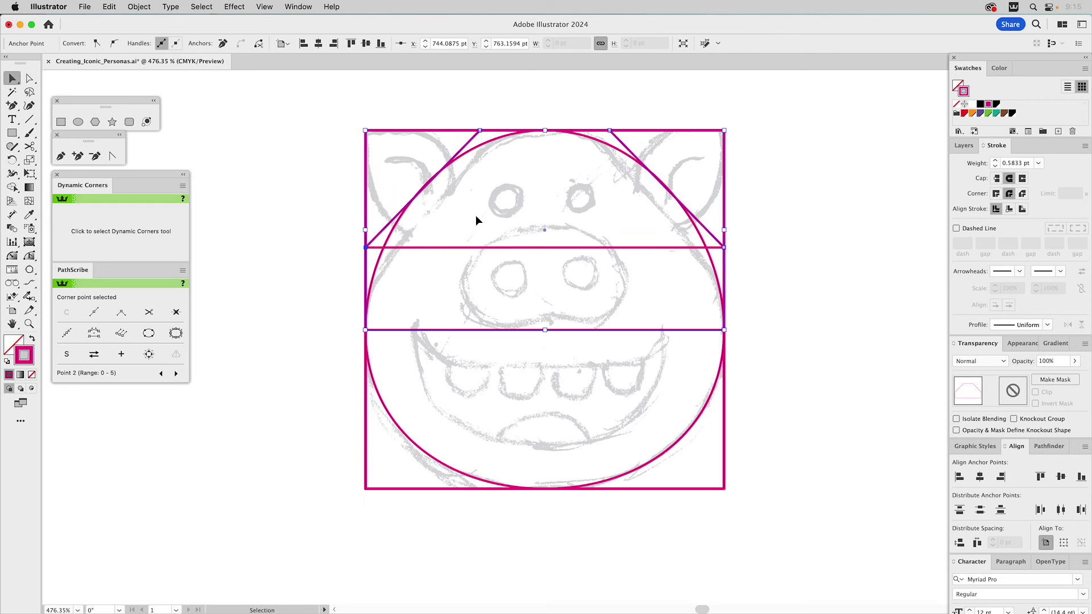
pyautogui.click(475, 216)
pyautogui.click(463, 249)
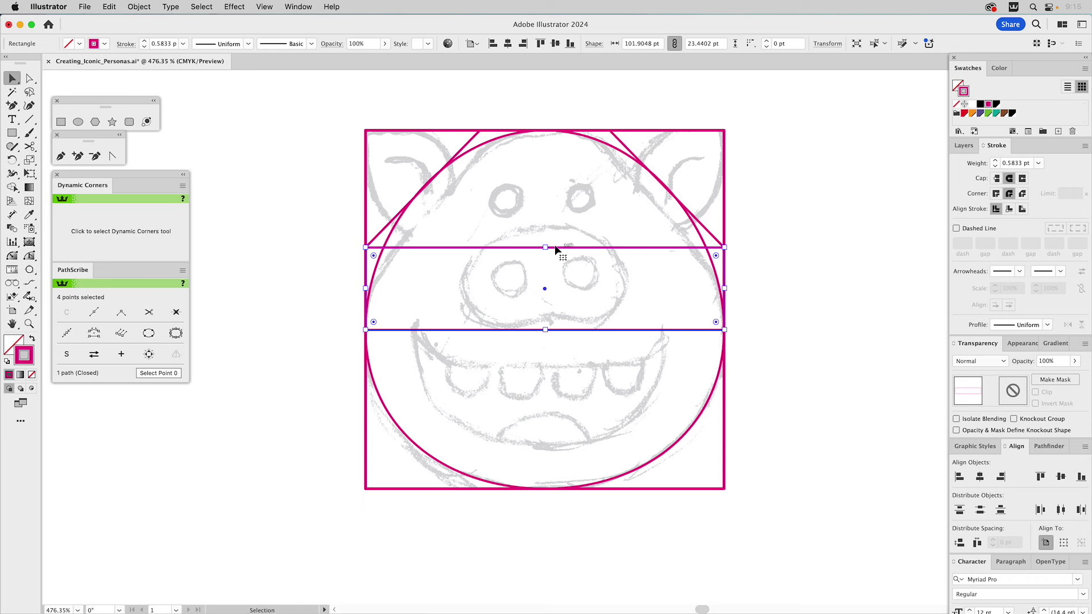
pyautogui.moveTo(546, 247); pyautogui.dragTo(548, 117)
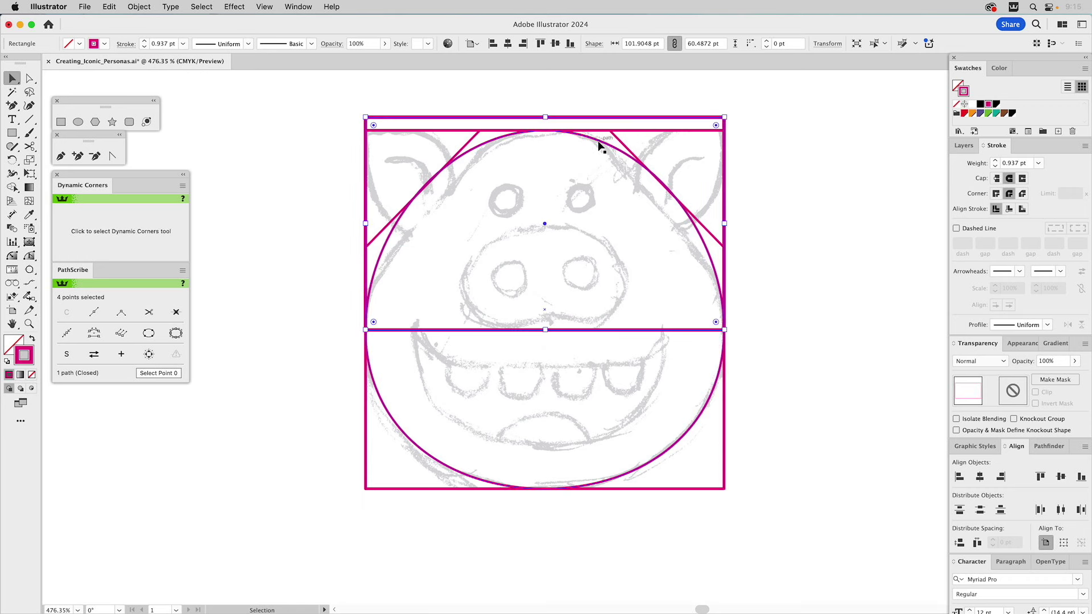
pyautogui.keyDown('shift'); pyautogui.click(598, 142); pyautogui.keyUp('shift')
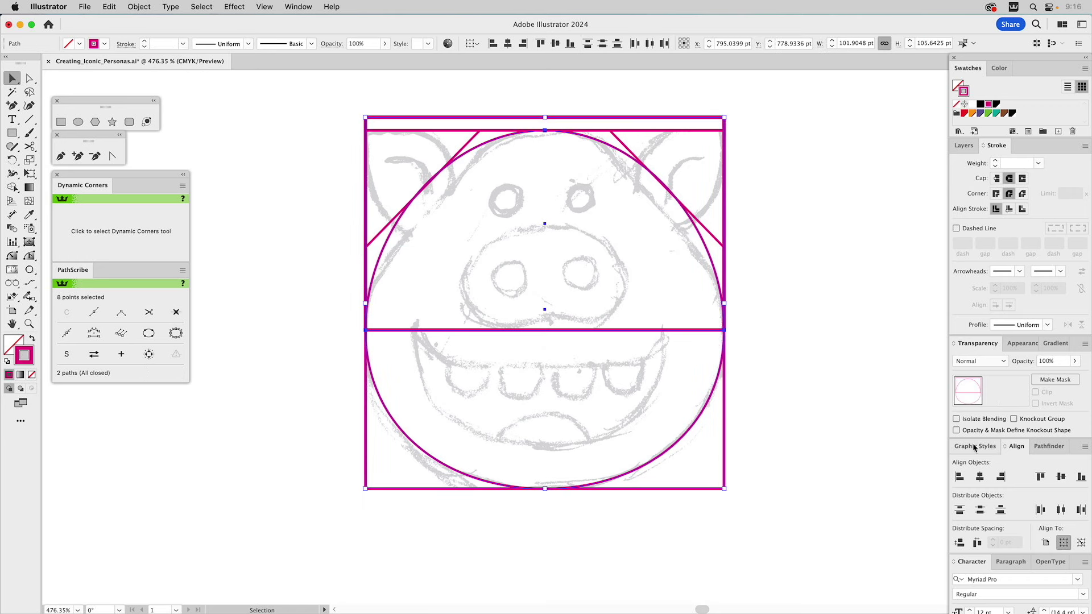
pyautogui.click(1048, 446)
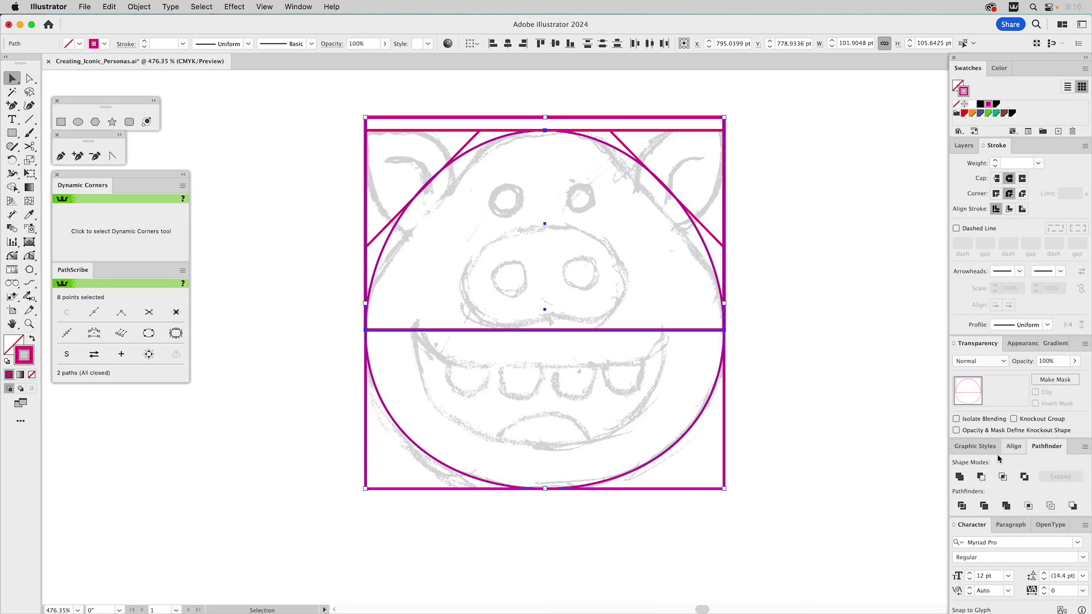
pyautogui.click(981, 476)
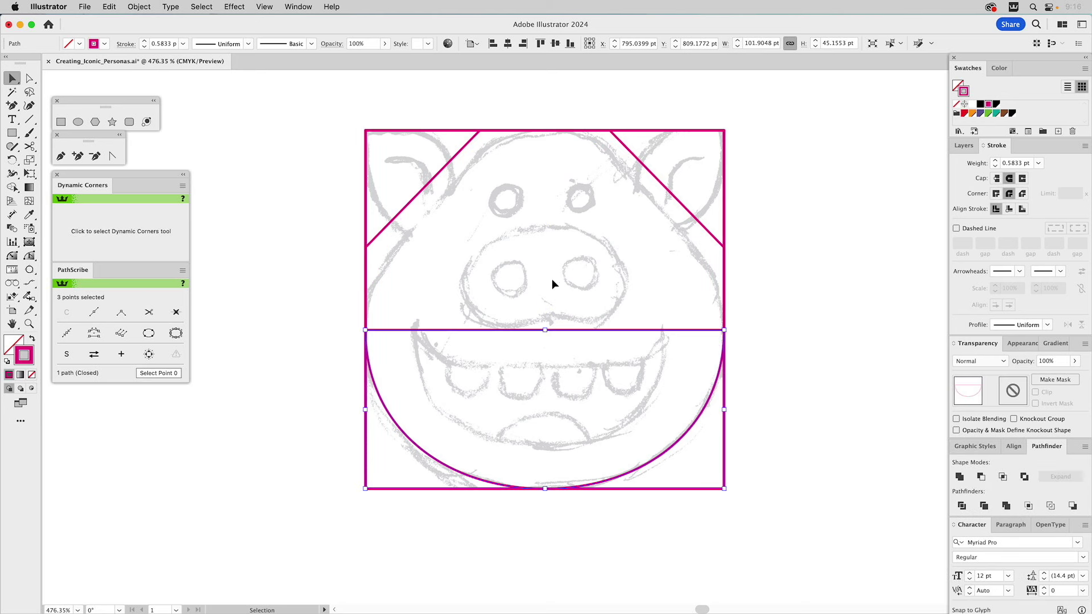
pyautogui.click(503, 284)
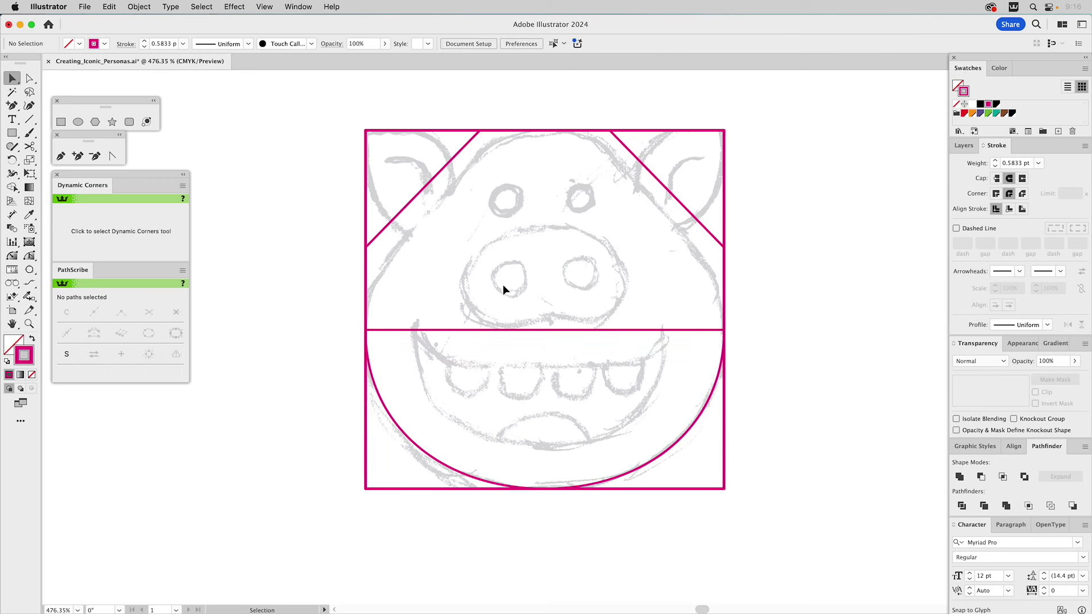
pyautogui.click(694, 423)
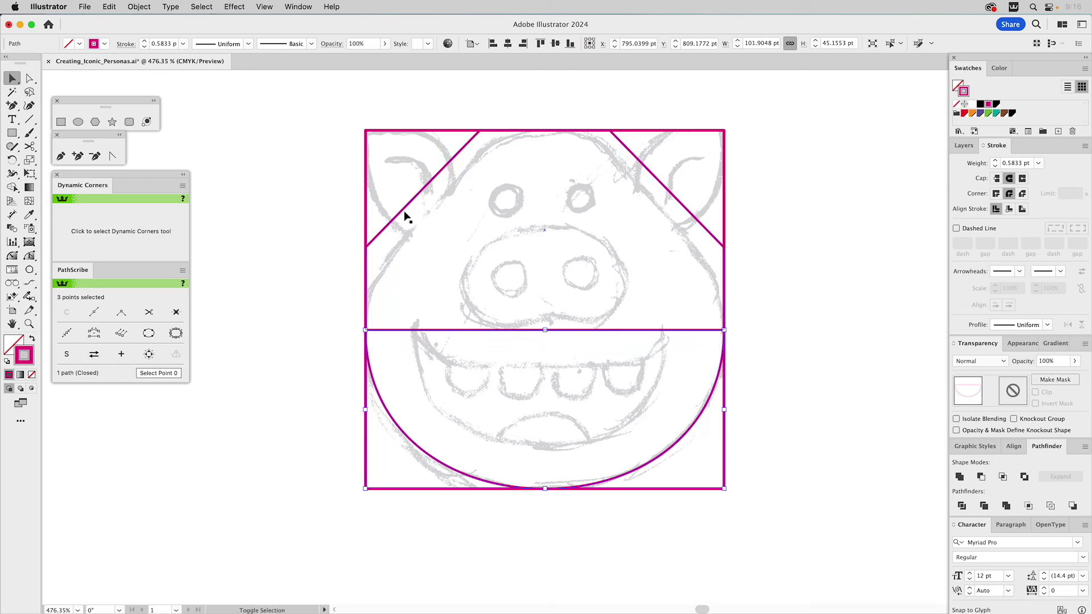
pyautogui.click(374, 249)
# - Lower the head shape's side corners slightly and round both its side and top corners
pyautogui.press('a')
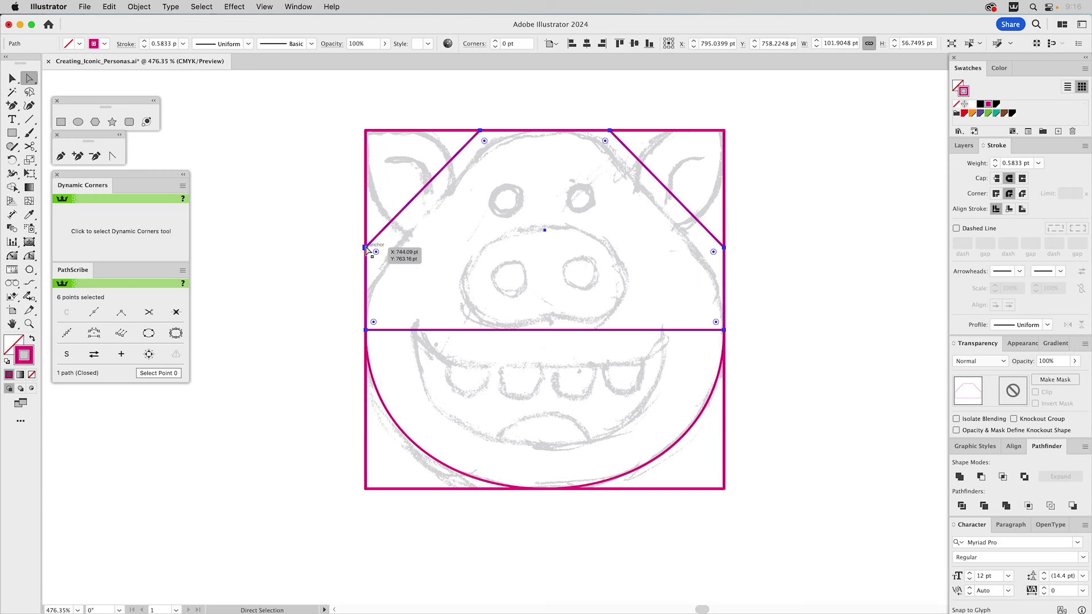
pyautogui.click(367, 249)
pyautogui.moveTo(724, 248); pyautogui.dragTo(723, 276)
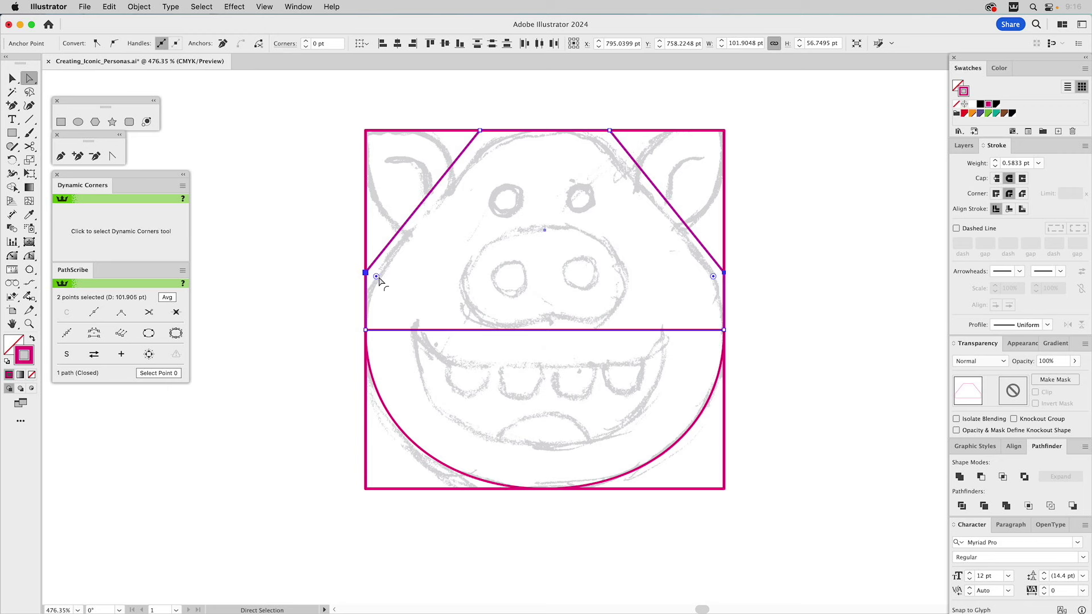
pyautogui.moveTo(376, 276); pyautogui.dragTo(609, 424)
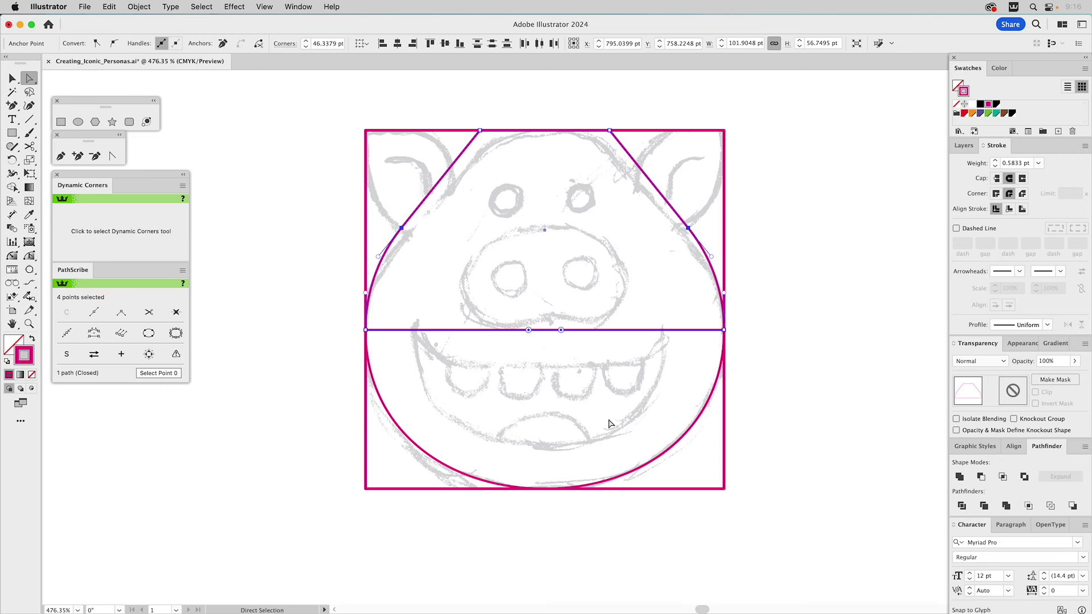
pyautogui.click(481, 132)
pyautogui.keyDown('shift'); pyautogui.click(609, 131); pyautogui.keyUp('shift')
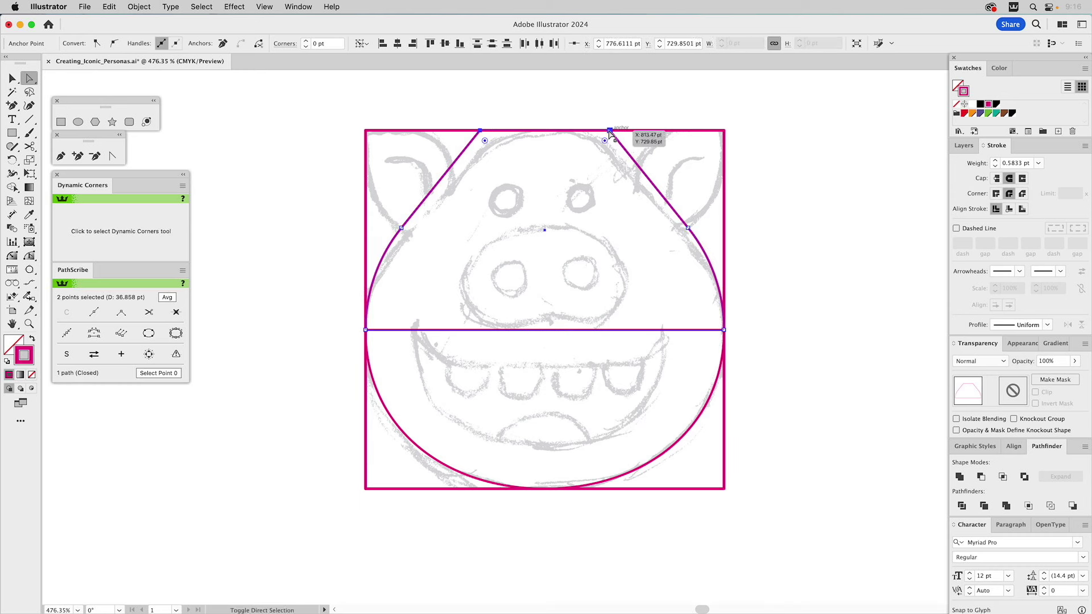
pyautogui.moveTo(485, 141); pyautogui.dragTo(569, 370)
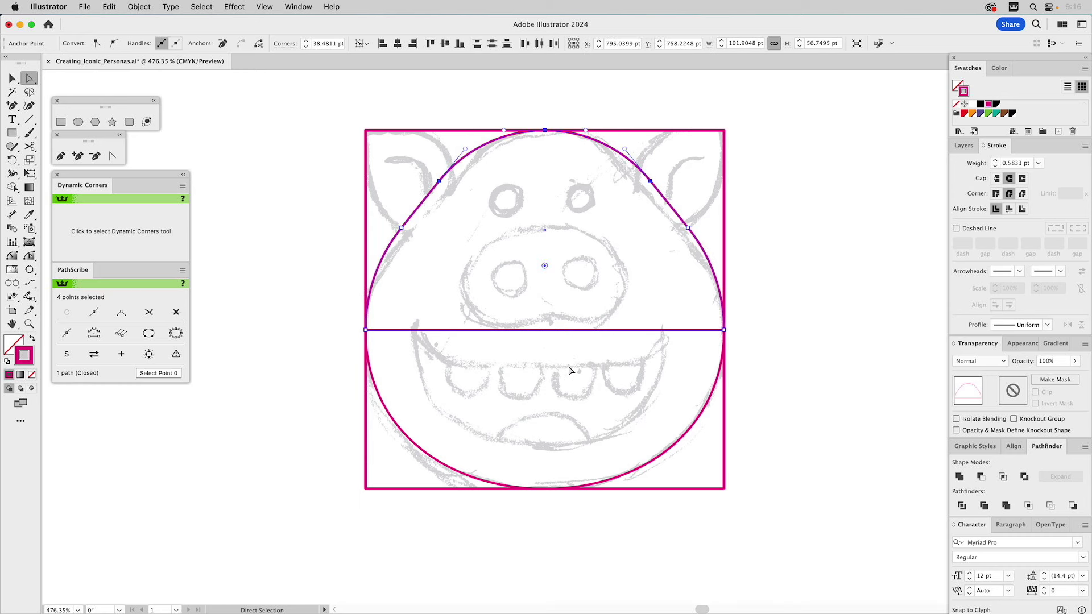
# - Unite the rounded upper head shape with the lower half-circle into one outline
pyautogui.press('v')
pyautogui.click(795, 247)
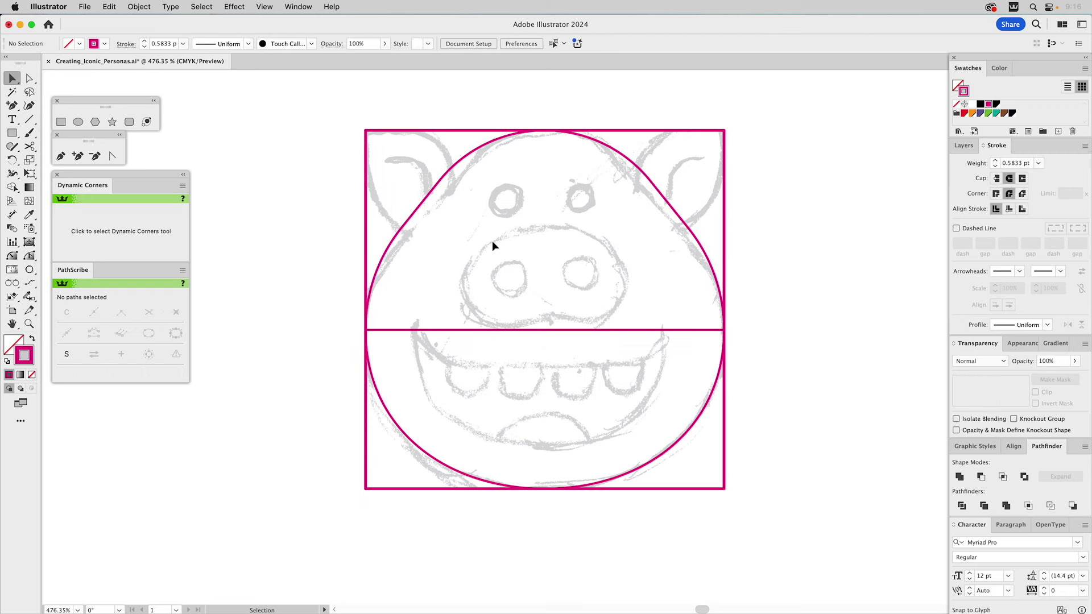
pyautogui.click(419, 210)
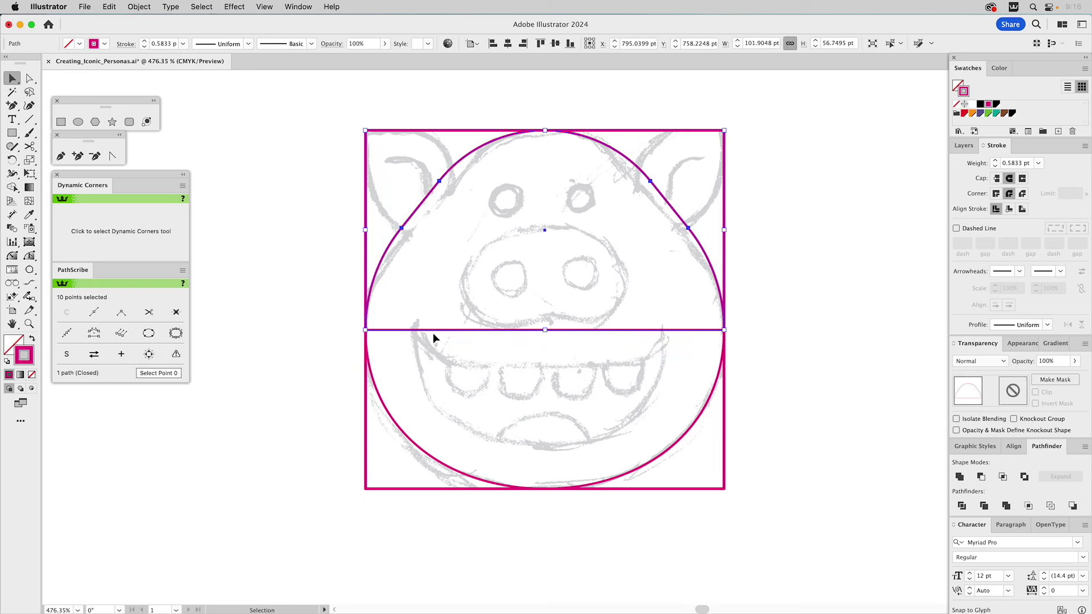
pyautogui.keyDown('shift'); pyautogui.click(401, 431); pyautogui.keyUp('shift')
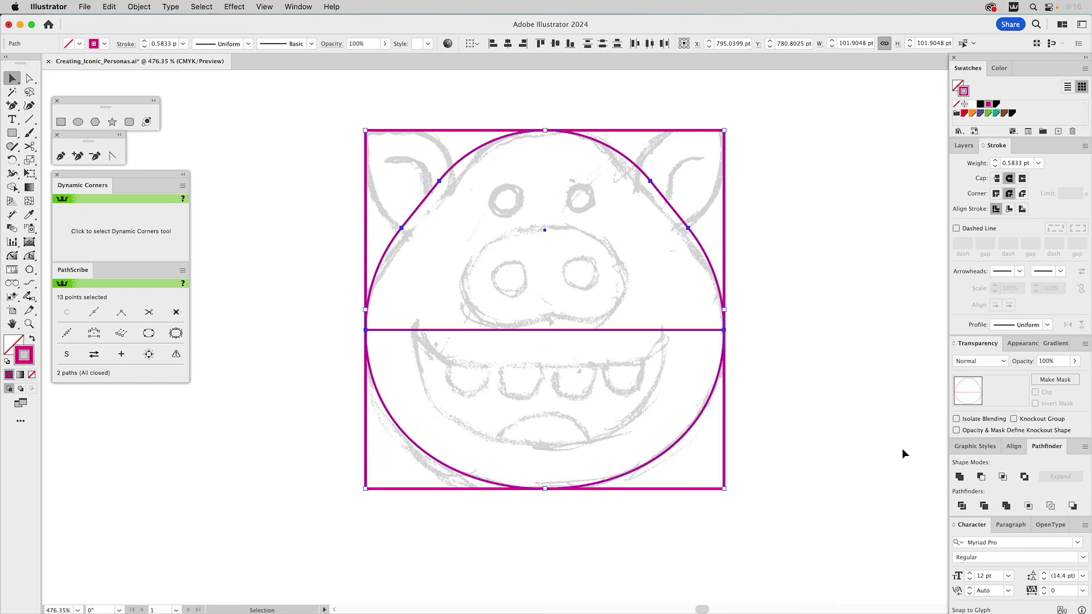
pyautogui.click(960, 477)
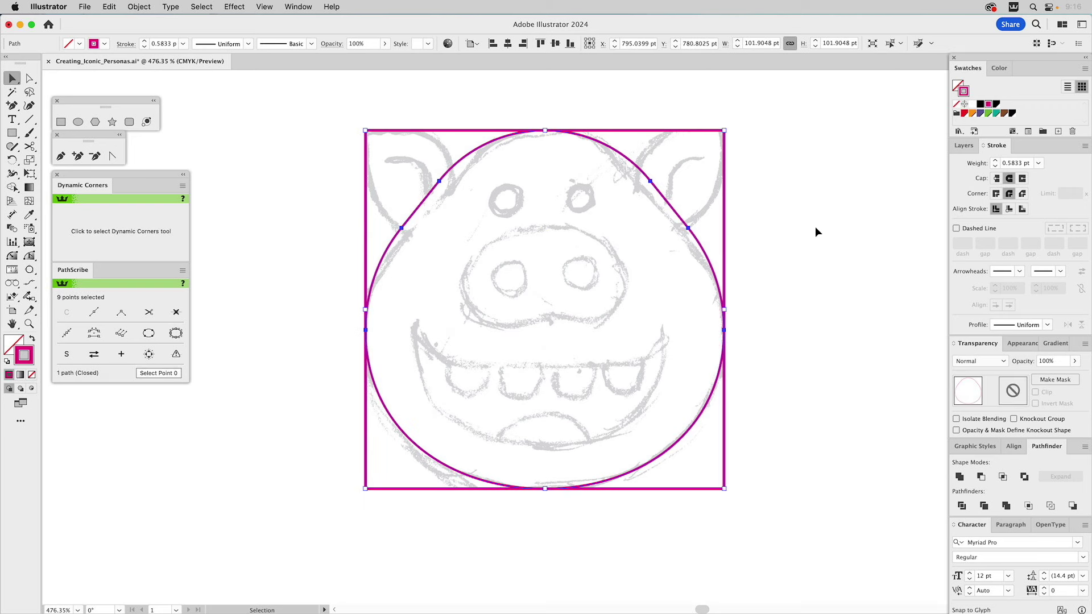
pyautogui.click(821, 184)
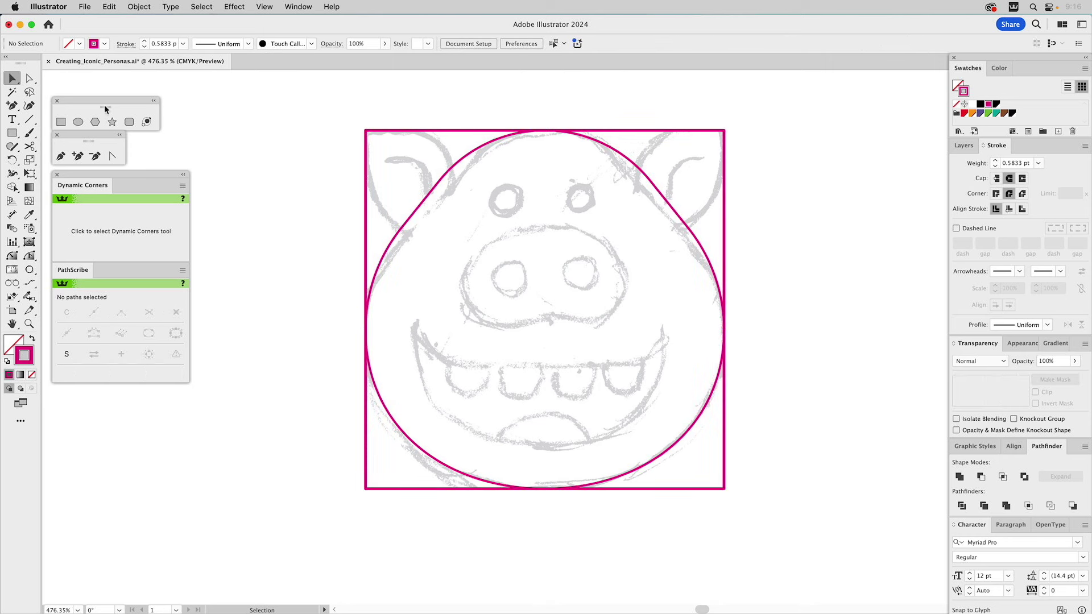
pyautogui.click(61, 121)
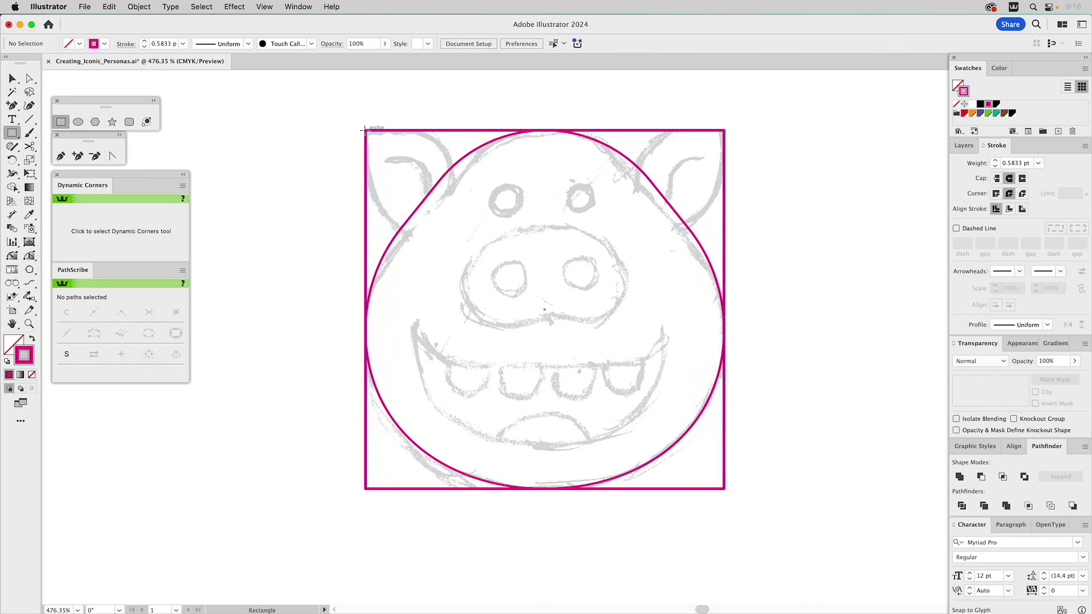
# - Draw a small rectangle over the left ear and round its top-right corner
pyautogui.moveTo(366, 132); pyautogui.dragTo(455, 233)
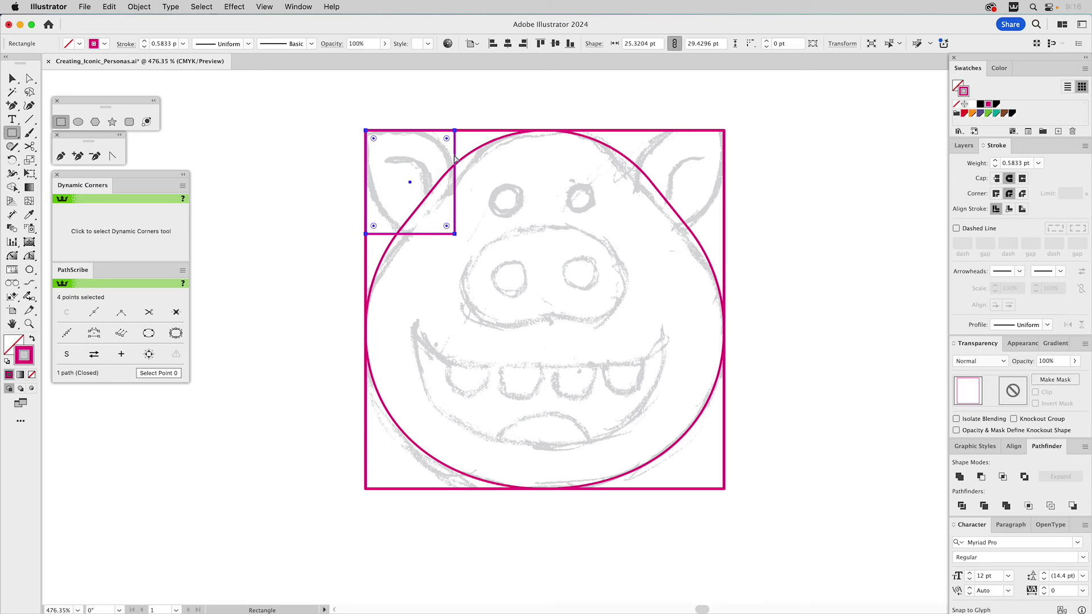
pyautogui.press('a')
pyautogui.click(454, 131)
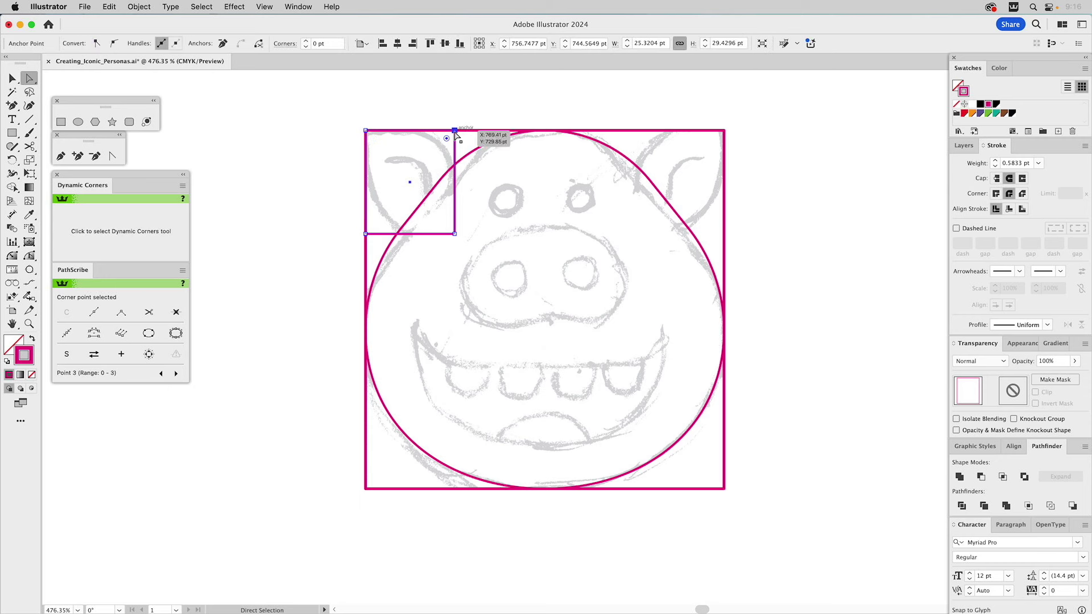
pyautogui.moveTo(446, 138); pyautogui.dragTo(409, 175)
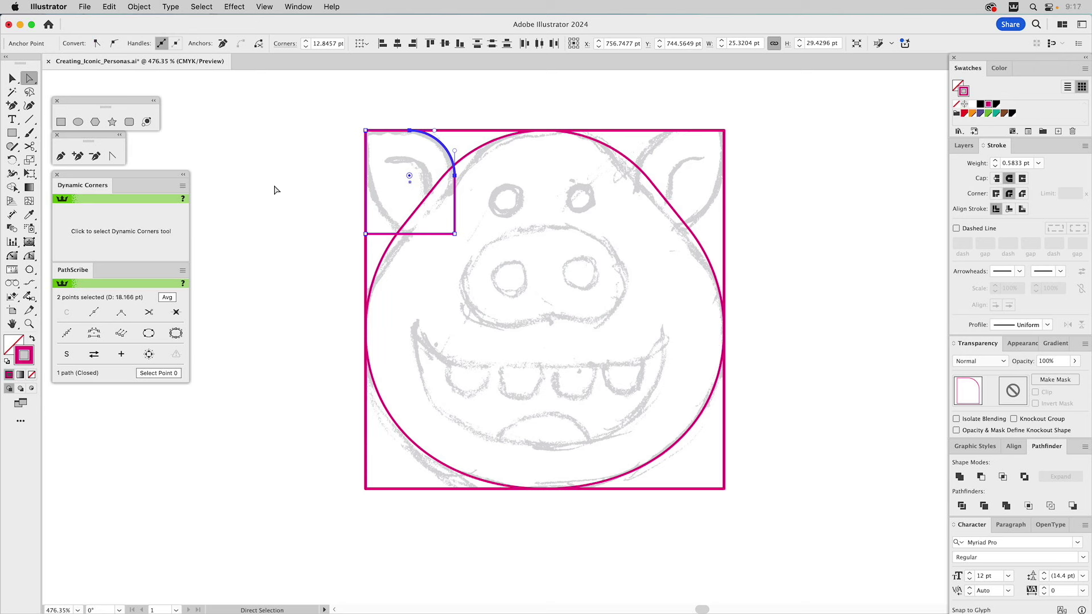
# - Add an anchor to the rectangle's bottom edge and drag corner points so the lower edge slants down
pyautogui.click(62, 156)
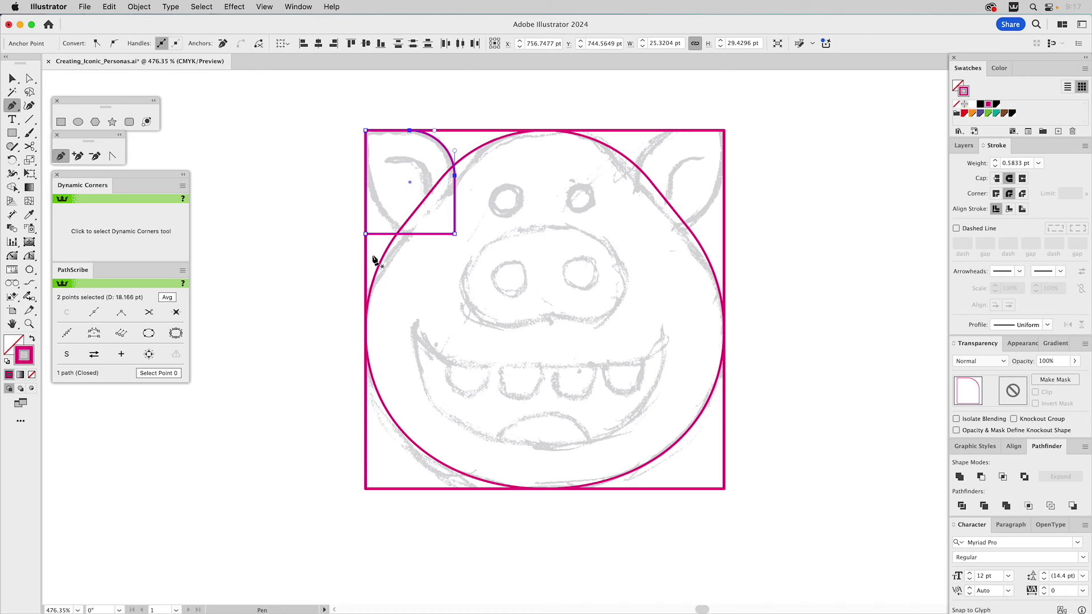
pyautogui.click(416, 233)
pyautogui.press('a')
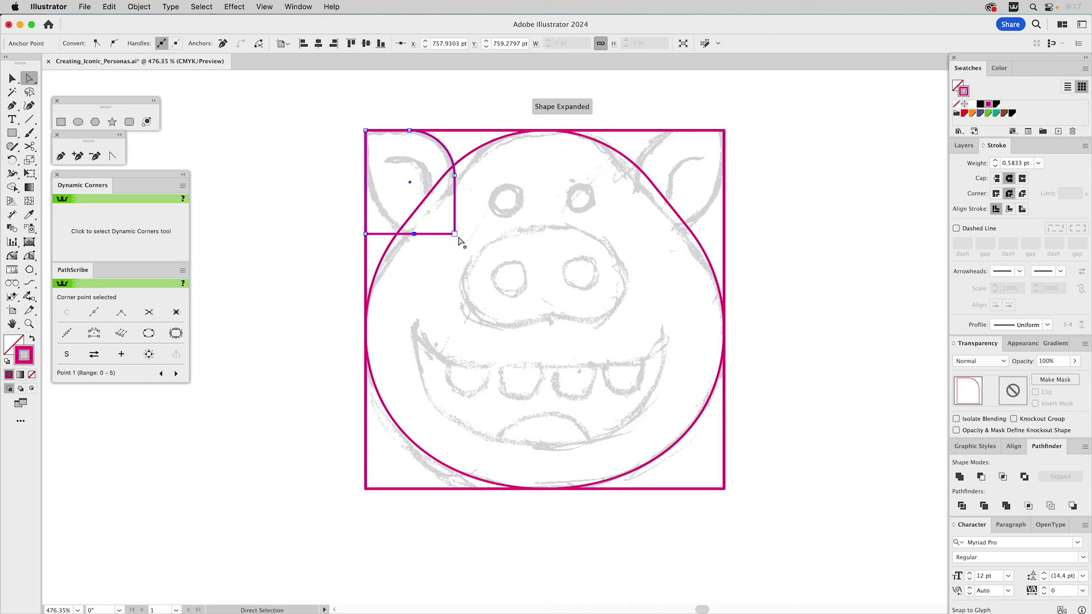
pyautogui.keyDown('shift'); pyautogui.click(455, 234); pyautogui.keyUp('shift')
pyautogui.moveTo(455, 234); pyautogui.dragTo(456, 242)
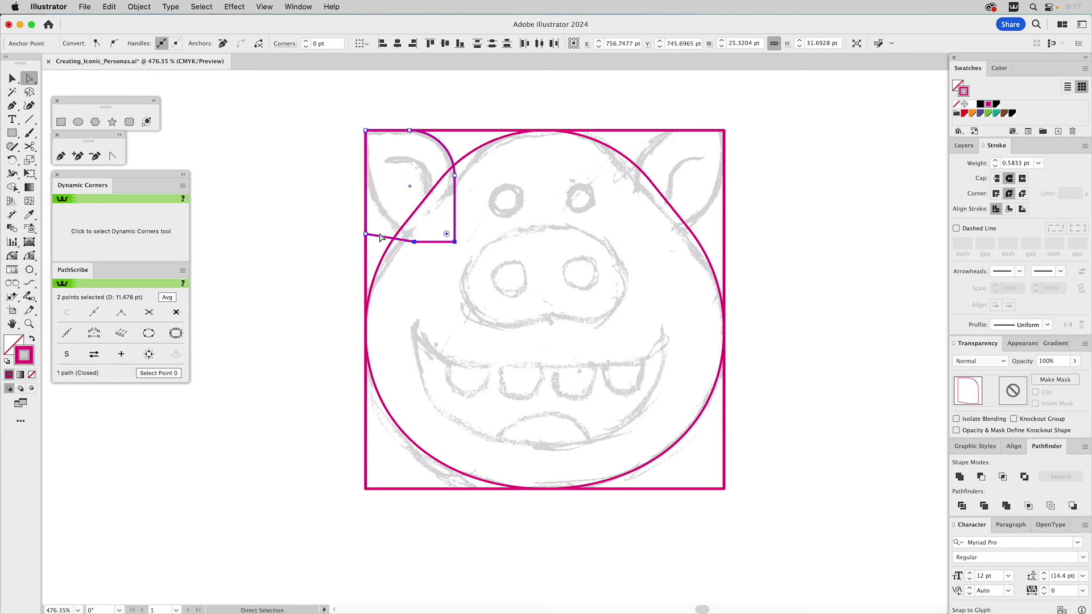
pyautogui.moveTo(367, 234); pyautogui.dragTo(476, 199)
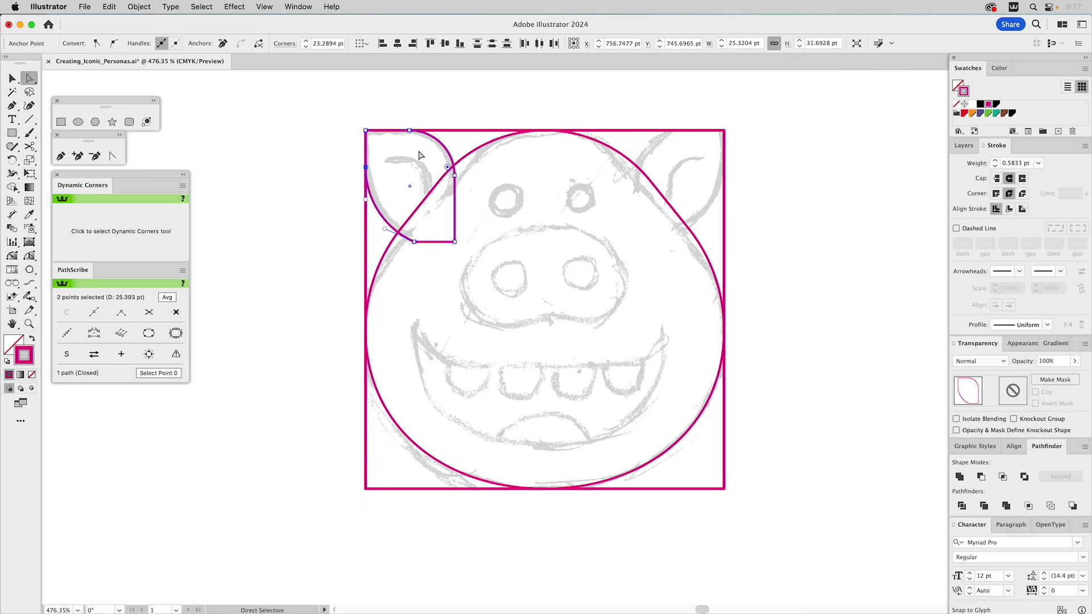
pyautogui.press('v')
pyautogui.click(477, 93)
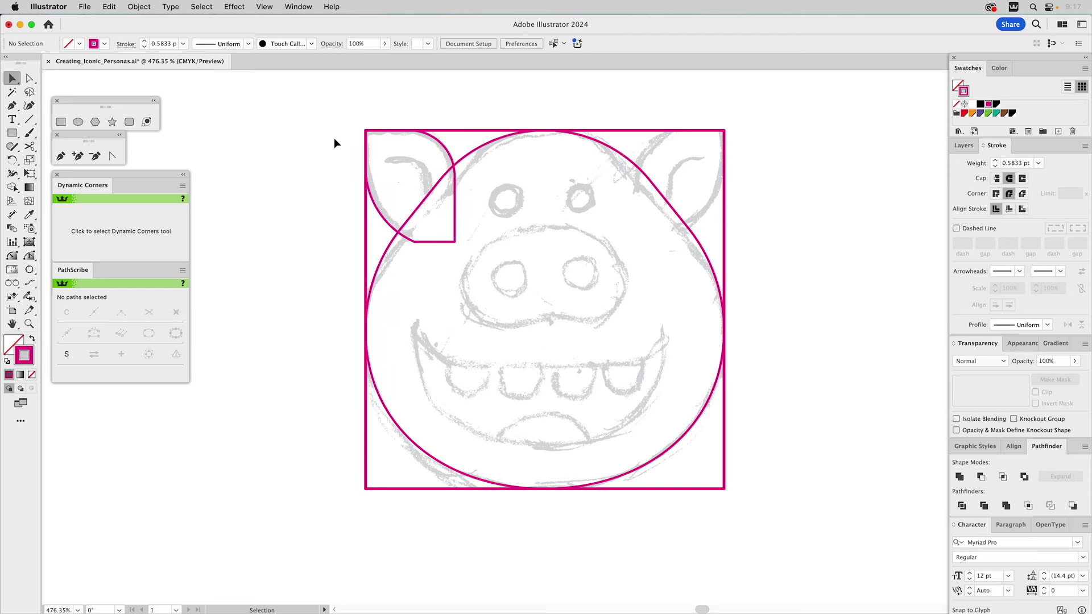
pyautogui.click(436, 141)
# - Create an inset copy of the ear with Offset Path at -8 pt
pyautogui.click(149, 6)
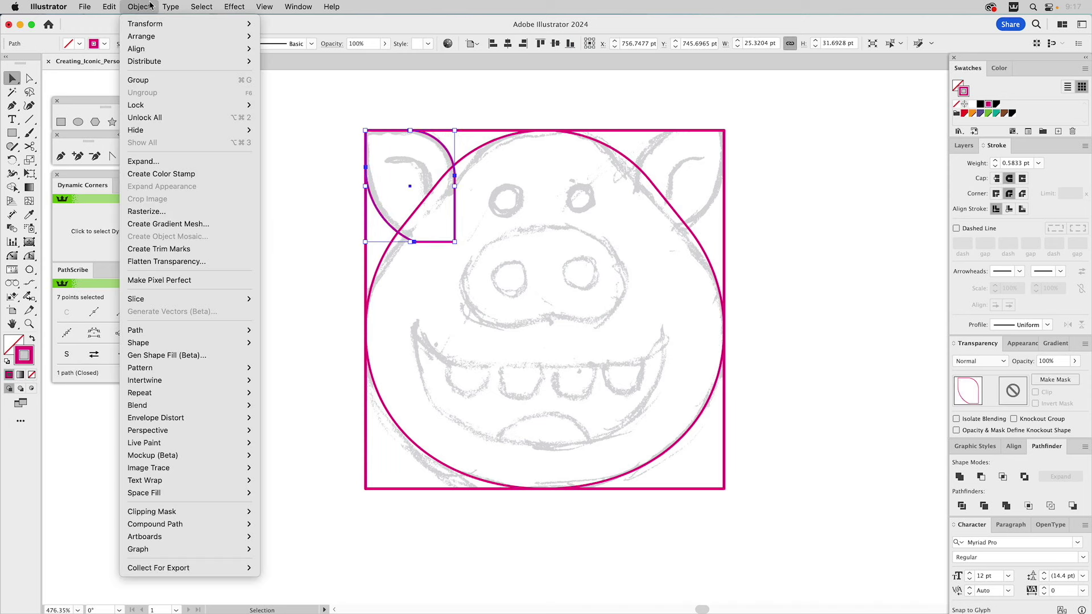
pyautogui.moveTo(188, 330)
pyautogui.click(310, 387)
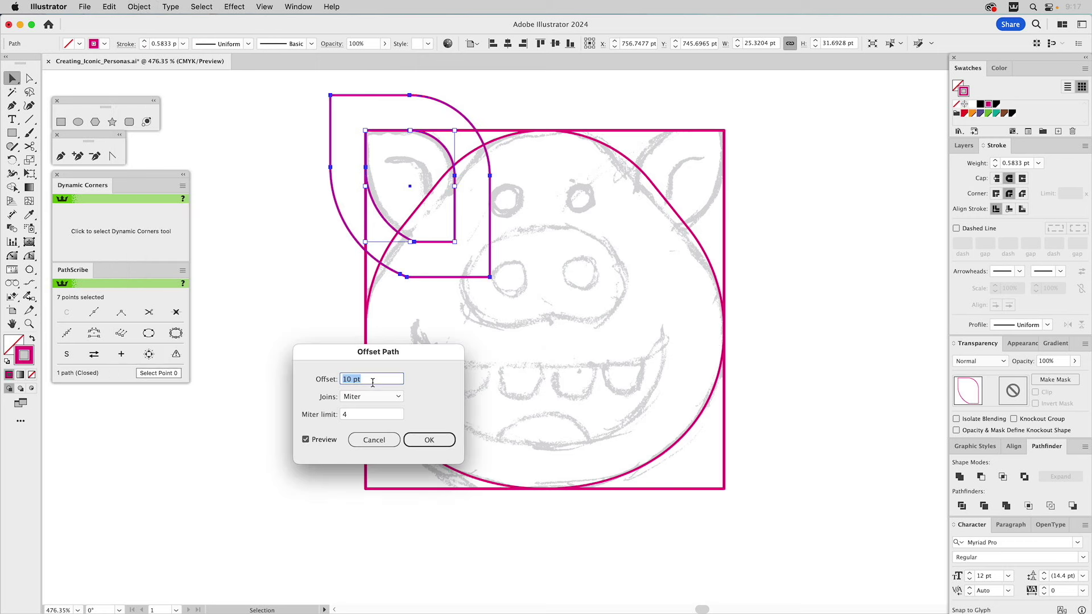
pyautogui.write('-7')
pyautogui.press('Tab')
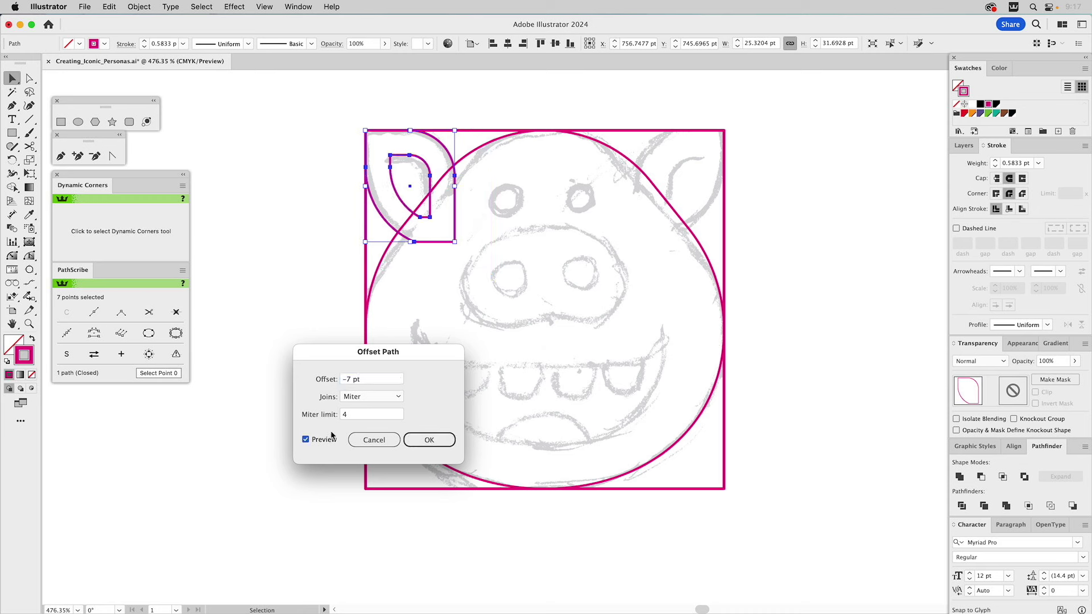
pyautogui.doubleClick(349, 379)
pyautogui.write('-8')
pyautogui.click(428, 442)
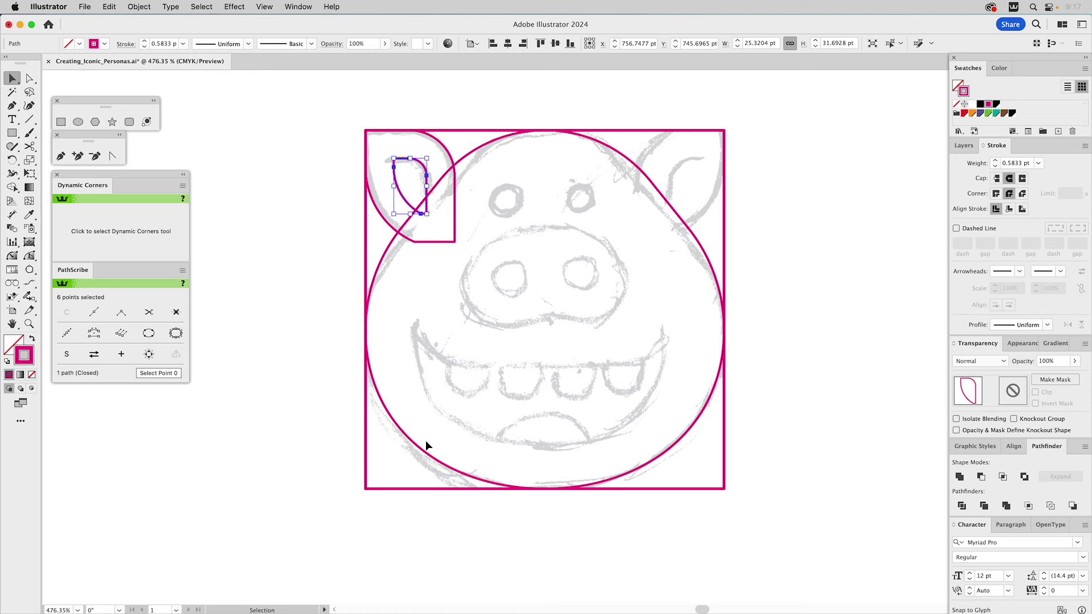
# - Cut the inset path with Scissors at two points and delete its left part
pyautogui.click(29, 146)
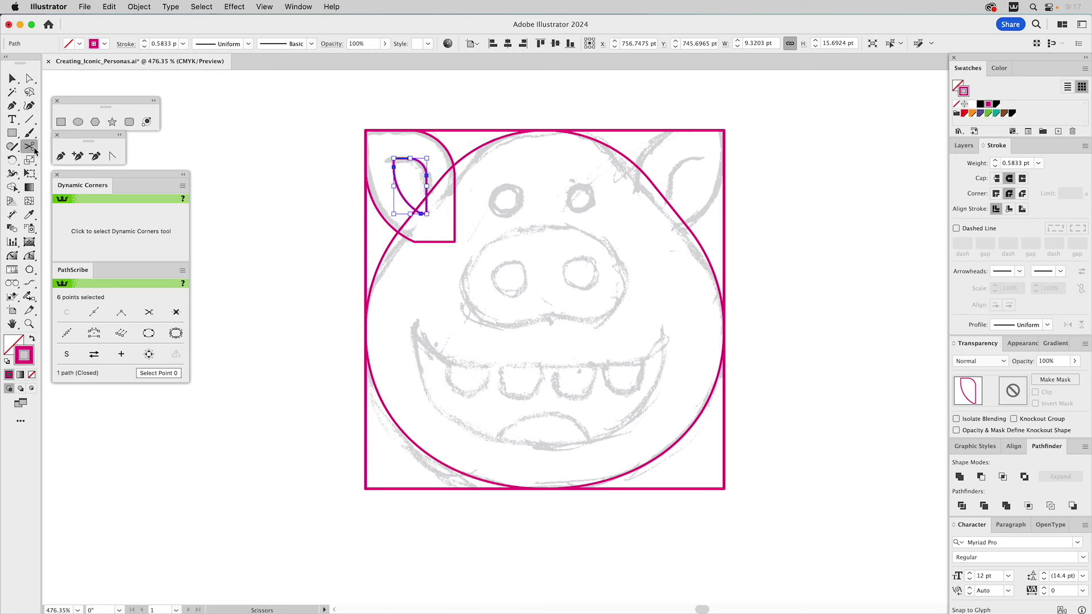
pyautogui.click(393, 160)
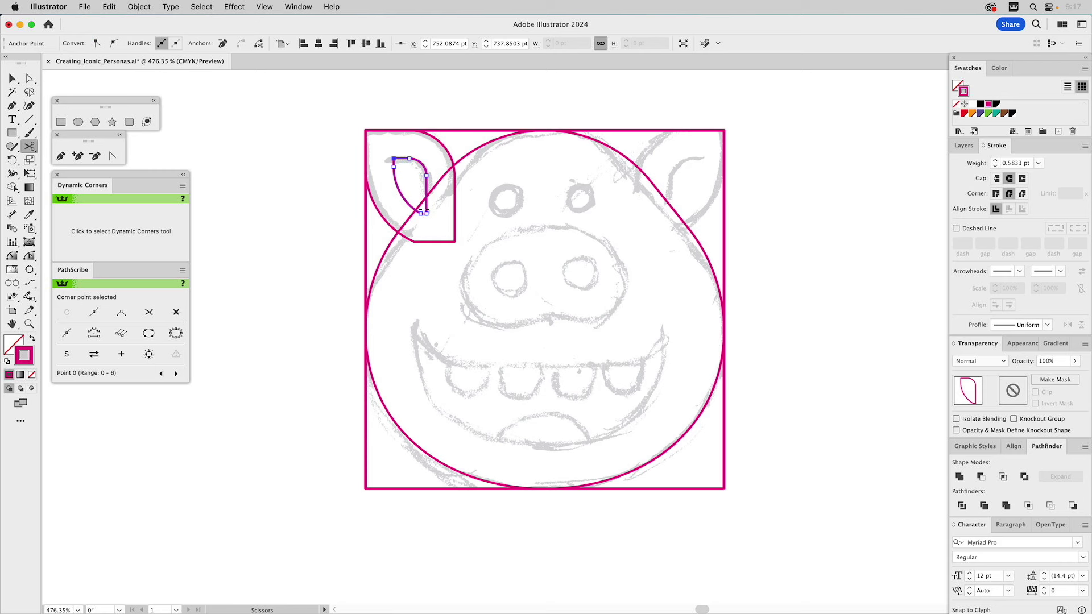
pyautogui.click(425, 211)
pyautogui.press('a')
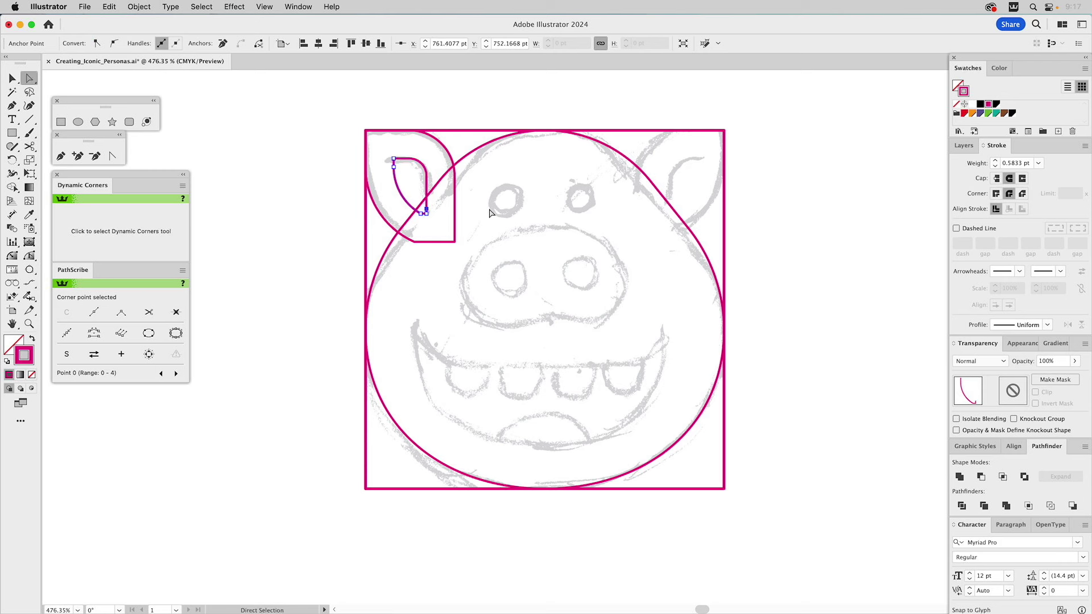
pyautogui.click(490, 213)
pyautogui.click(397, 189)
pyautogui.press('Delete')
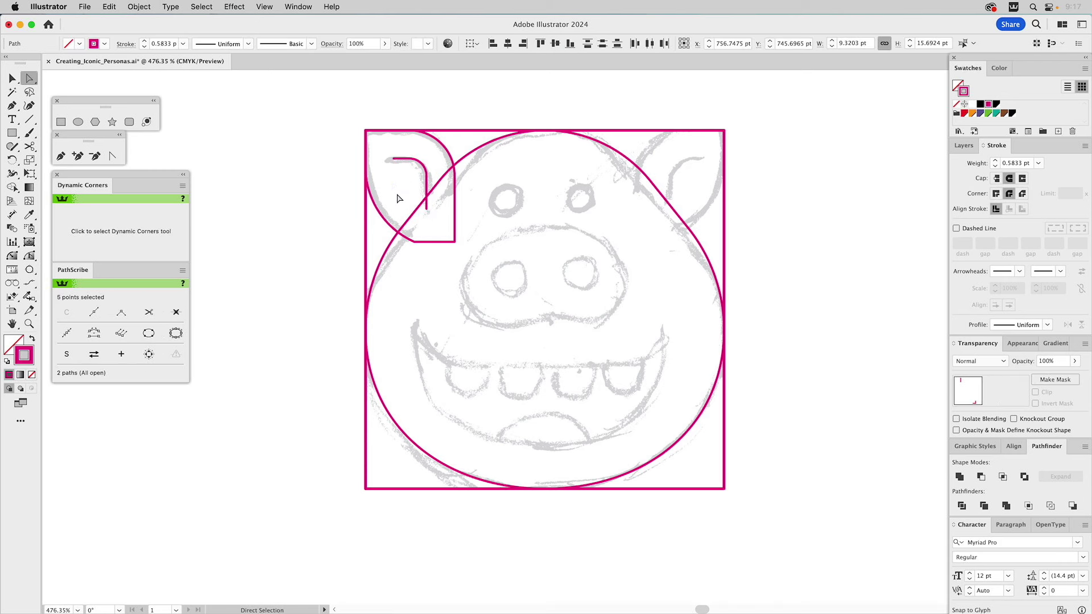
pyautogui.click(387, 159)
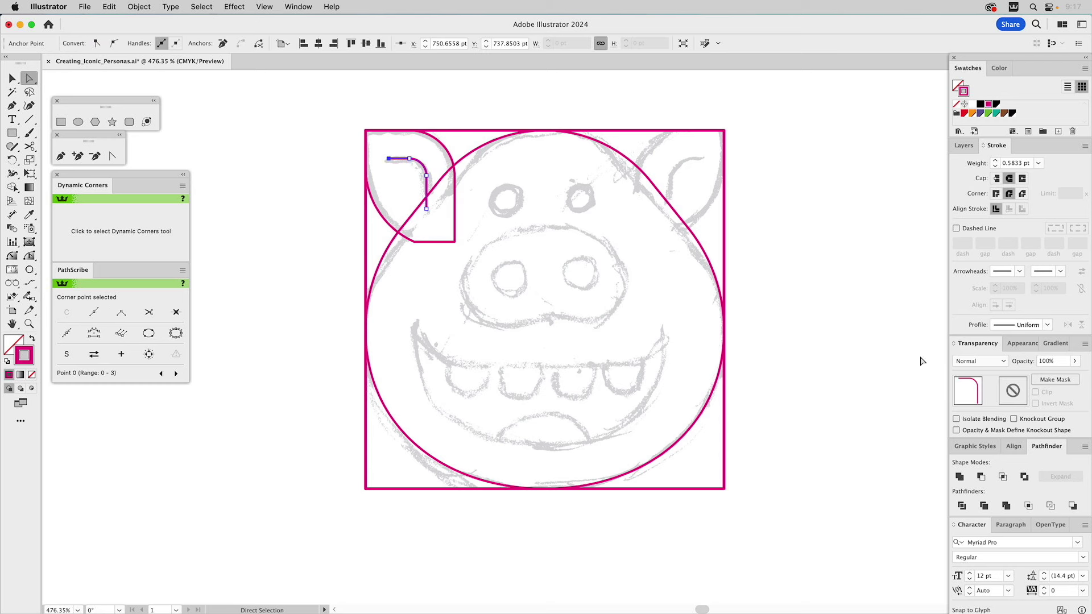
# - Apply the 4 pt graphic style to the remaining arc and shorten its lower end slightly
pyautogui.click(976, 447)
pyautogui.click(978, 468)
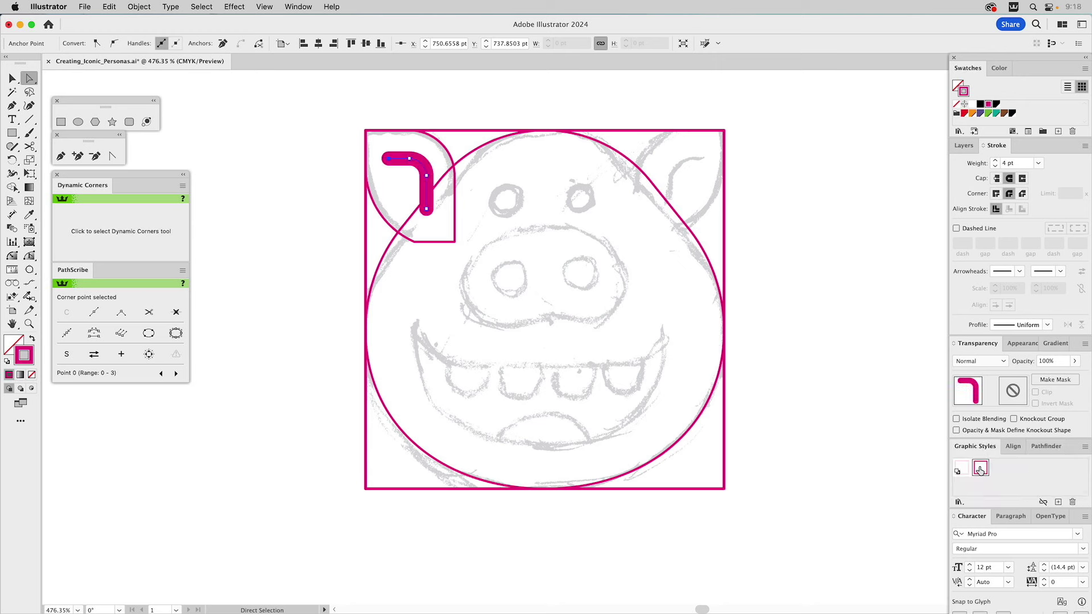
pyautogui.press('v')
pyautogui.click(798, 192)
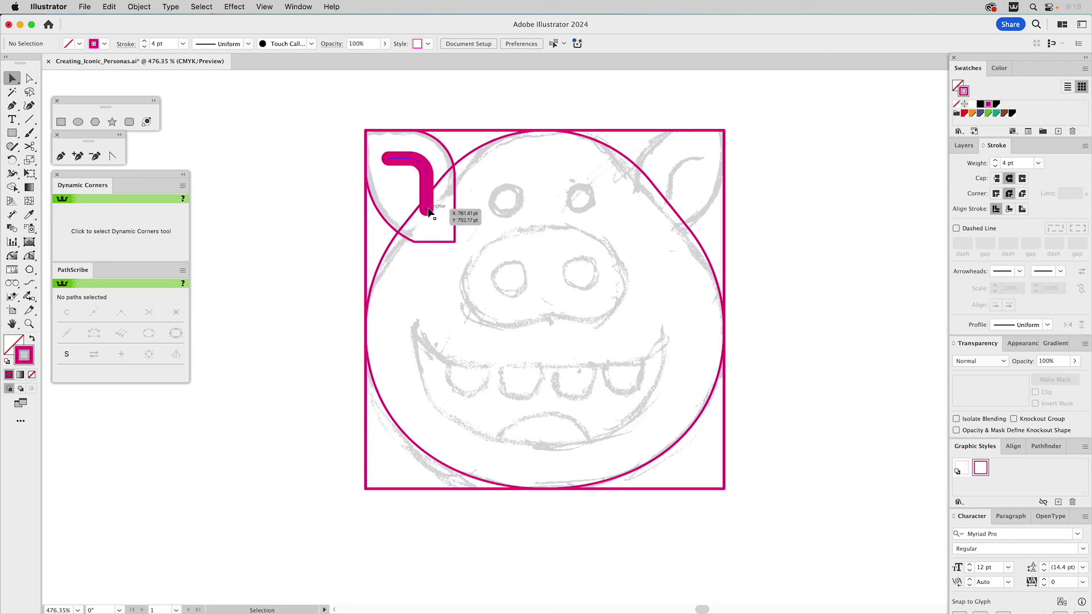
pyautogui.press('a')
pyautogui.click(428, 210)
pyautogui.moveTo(428, 210); pyautogui.dragTo(430, 198)
pyautogui.click(524, 220)
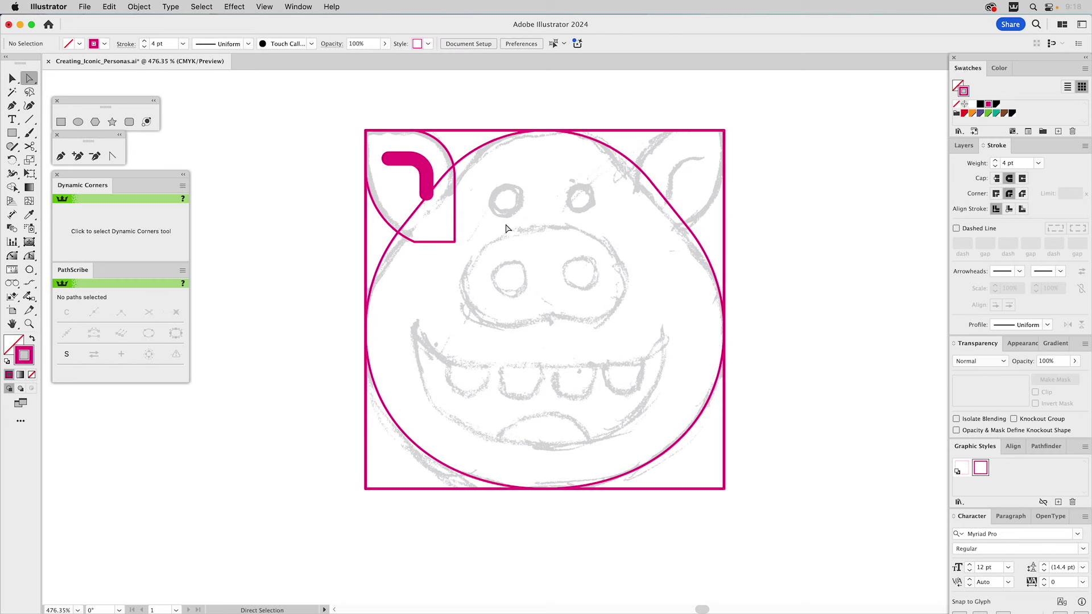
pyautogui.scroll(-6, 565, 415)
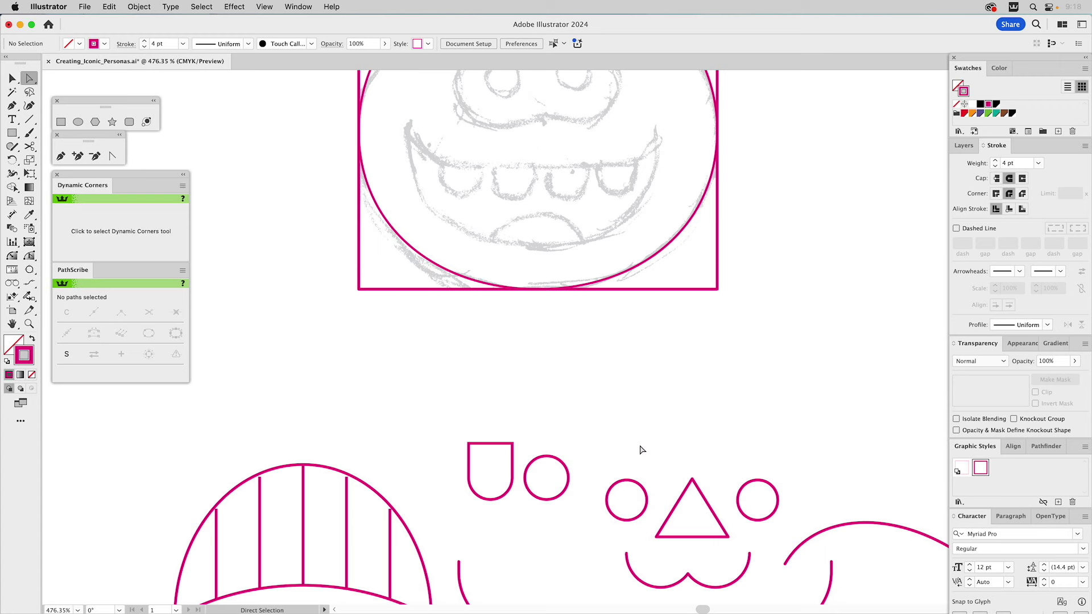
# - Paste copies of the two eye circles onto the snout's nostrils
pyautogui.press('v')
pyautogui.click(627, 489)
pyautogui.keyDown('shift'); pyautogui.click(747, 496); pyautogui.keyUp('shift')
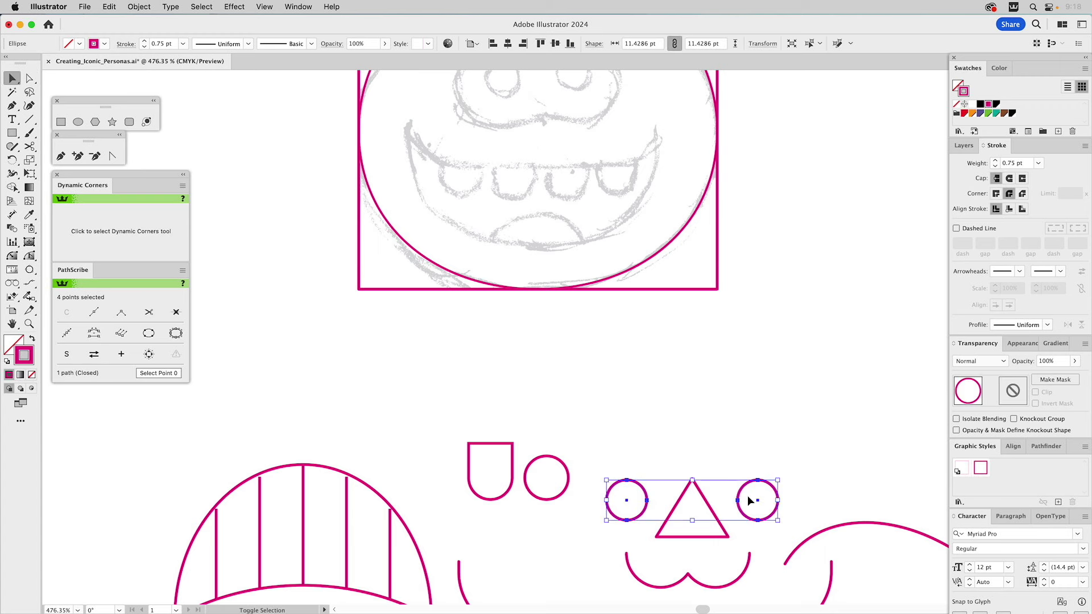
pyautogui.scroll(8, 606, 285)
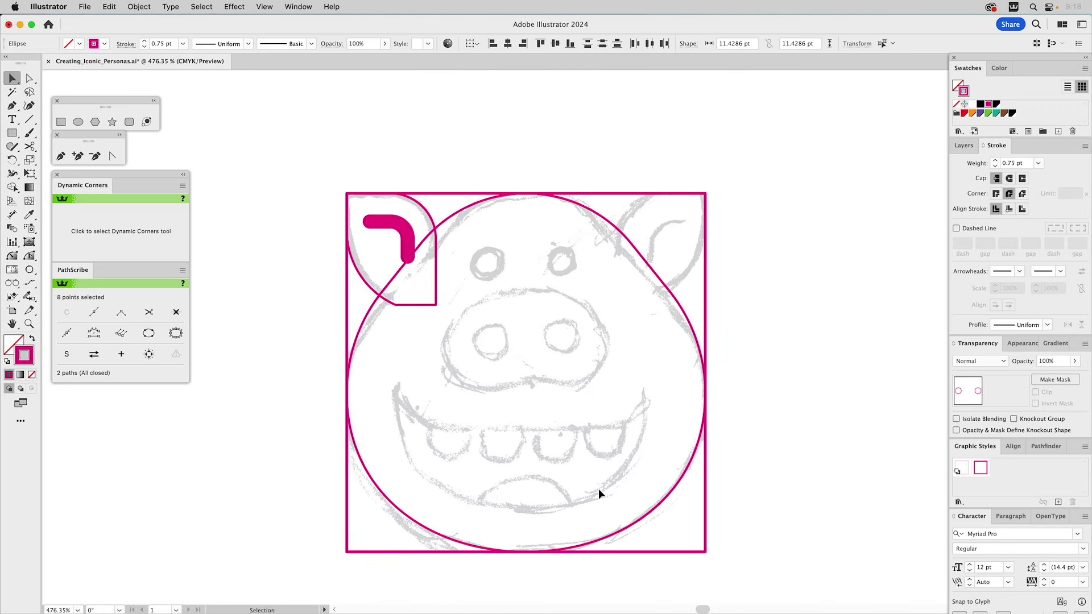
pyautogui.press('super+v')
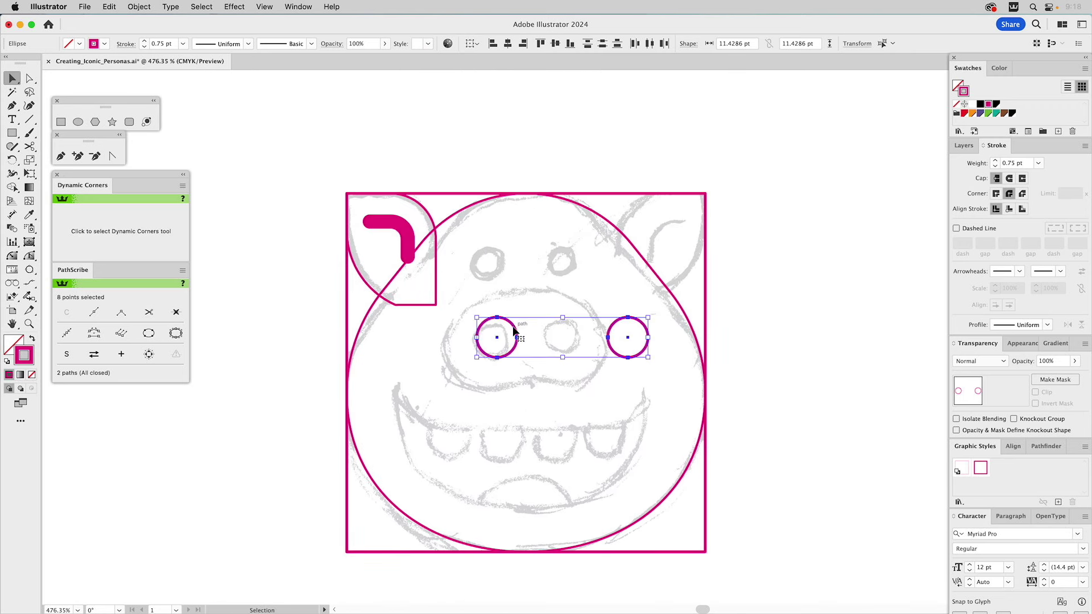
pyautogui.moveTo(513, 329); pyautogui.dragTo(506, 329)
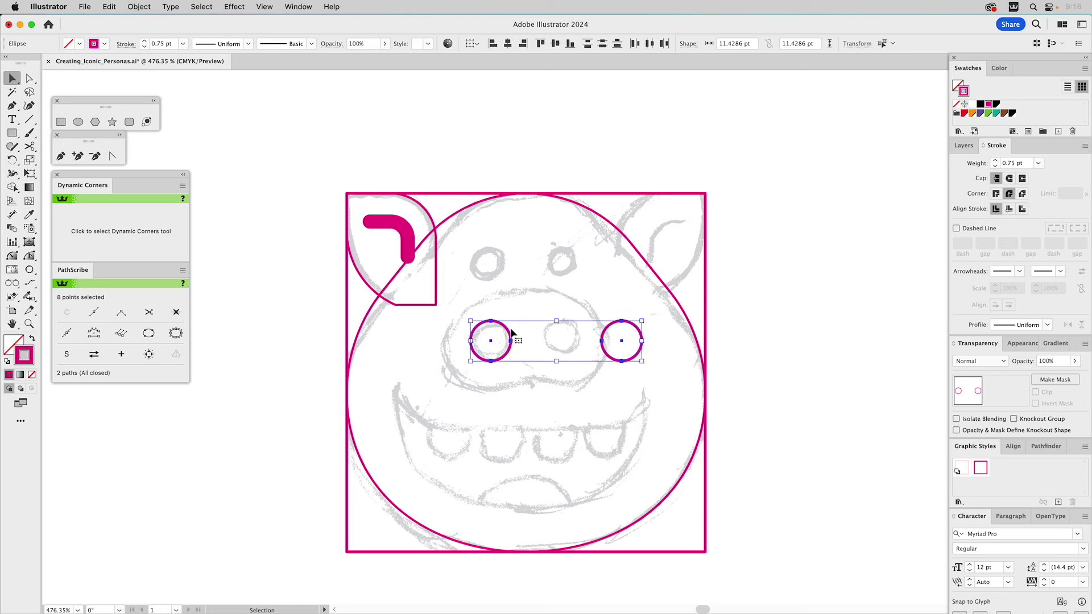
pyautogui.click(621, 324)
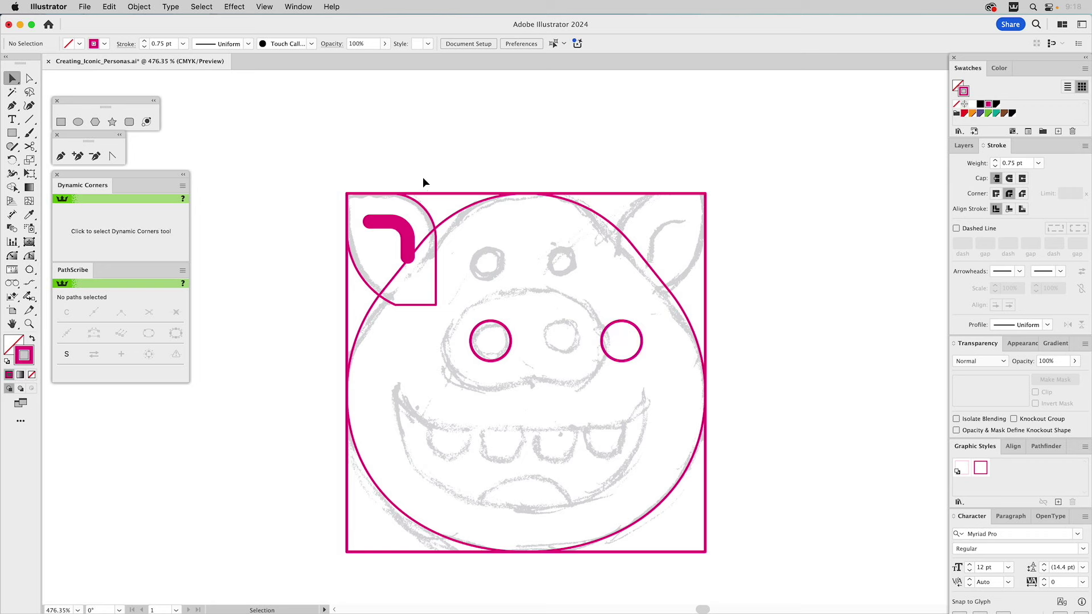
# - Move the right circle above the head frame and centre it horizontally on the square
pyautogui.moveTo(621, 321); pyautogui.dragTo(527, 137)
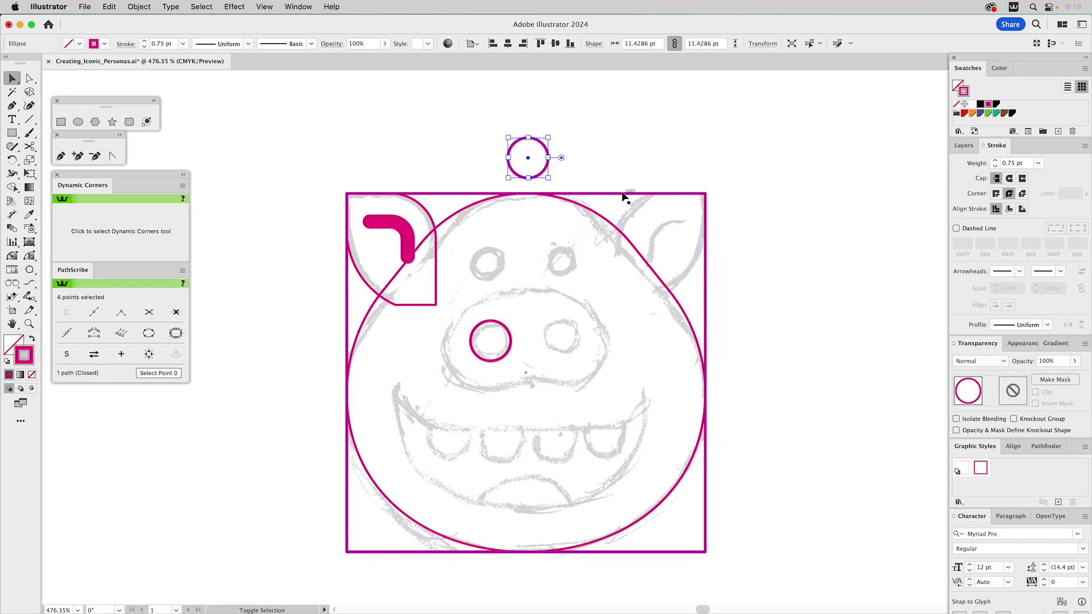
pyautogui.keyDown('shift'); pyautogui.click(622, 193); pyautogui.keyUp('shift')
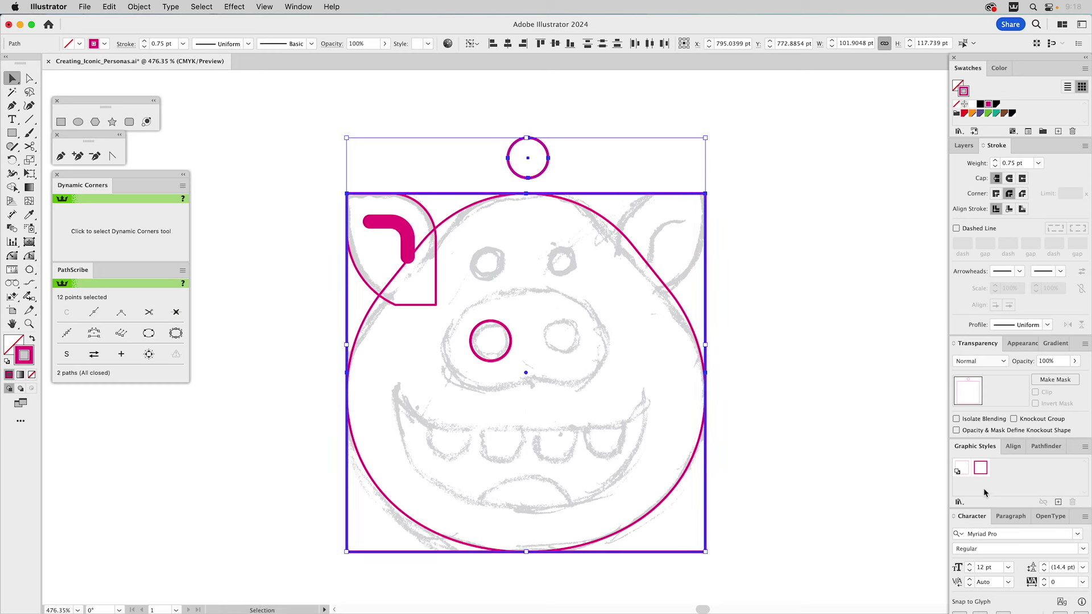
pyautogui.click(1012, 446)
pyautogui.click(980, 476)
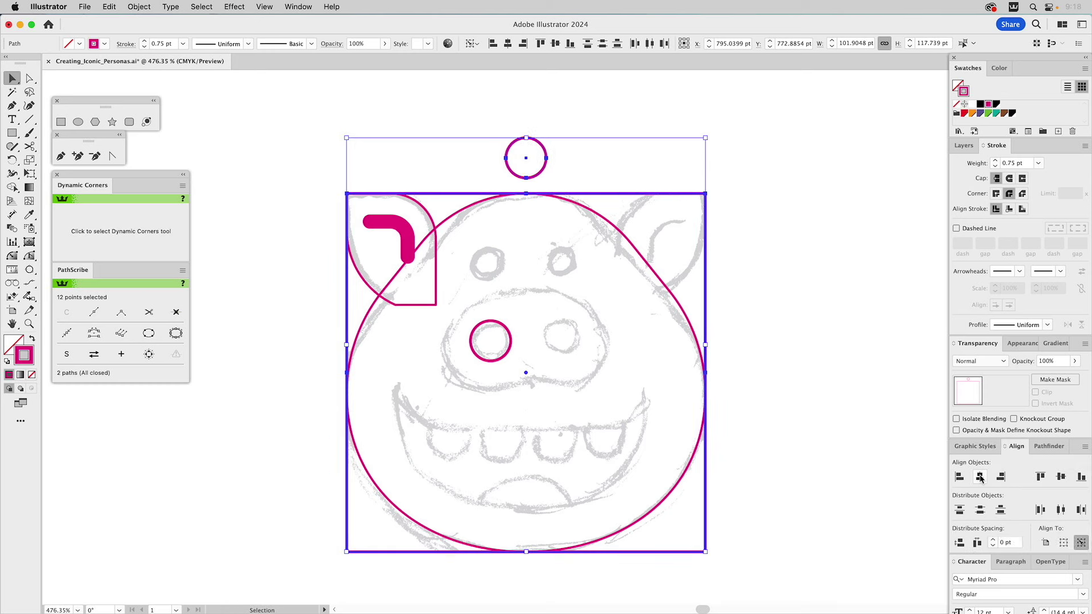
pyautogui.click(594, 130)
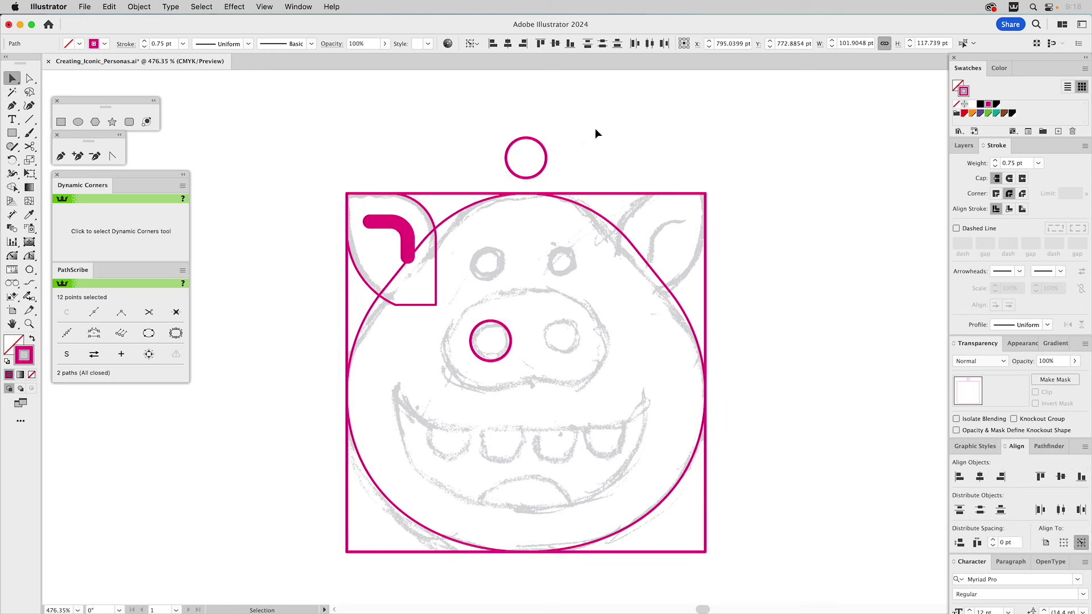
# - Mirror a copy of the left nostril circle over to the right with Reflect
pyautogui.click(500, 328)
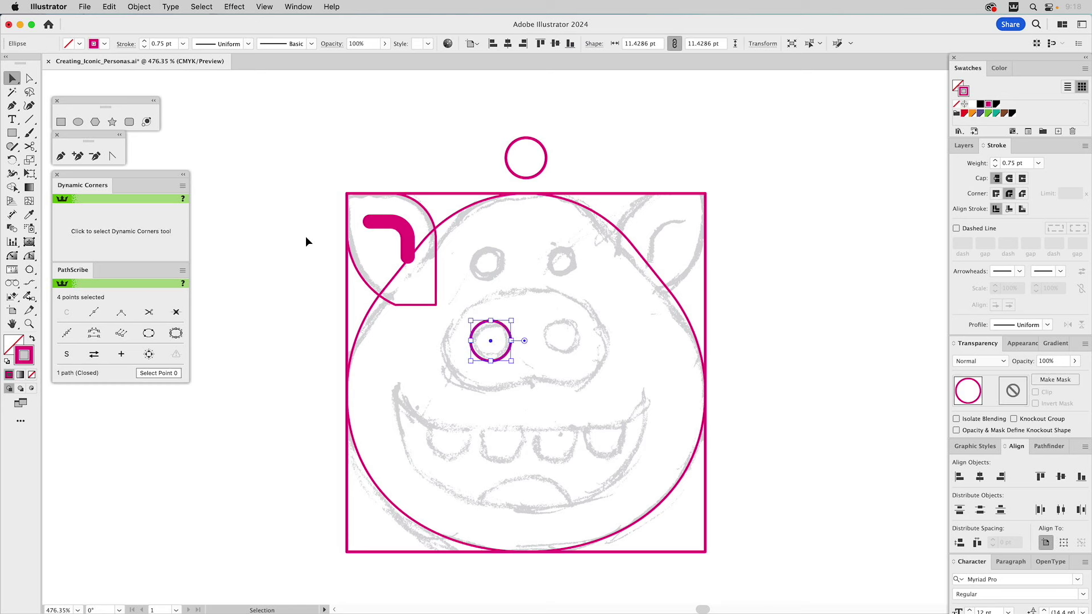
pyautogui.click(16, 159)
pyautogui.moveTo(17, 159); pyautogui.dragTo(48, 174)
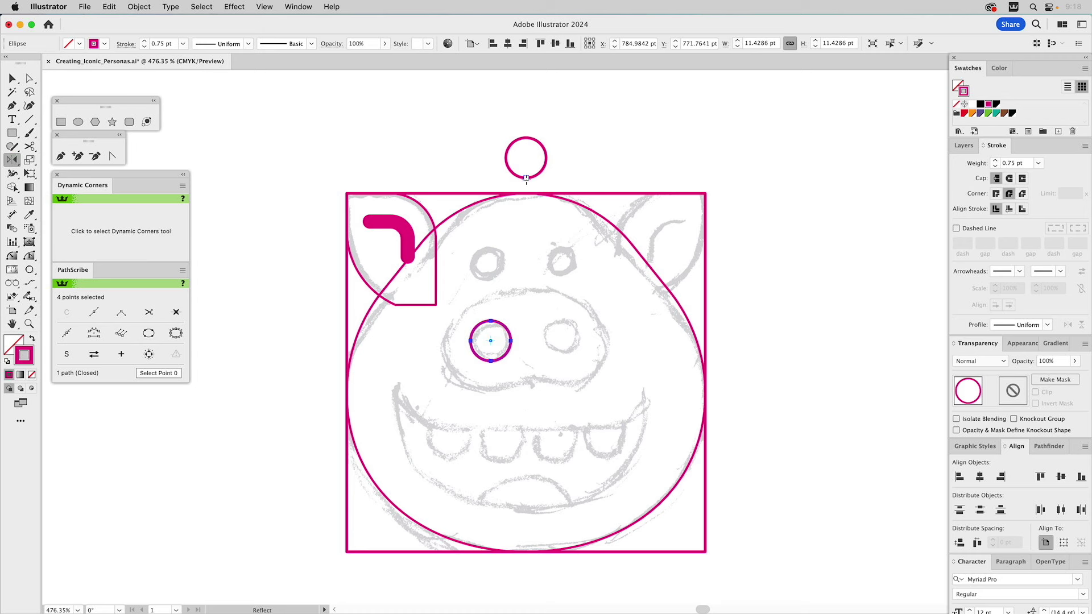
pyautogui.moveTo(526, 179); pyautogui.dragTo(524, 222)
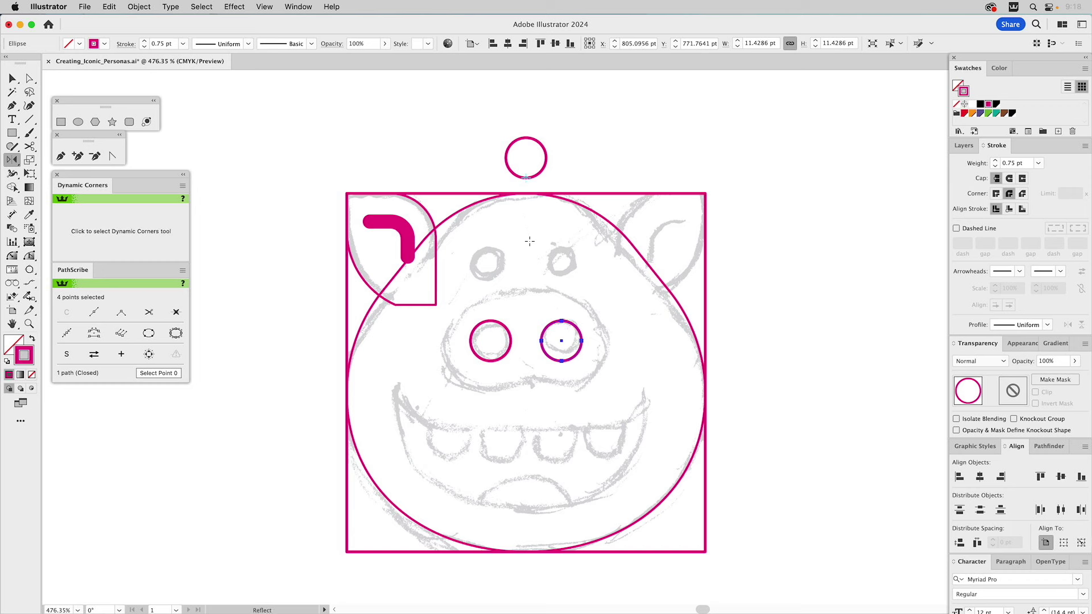
pyautogui.press('super+shift+a')
pyautogui.click(83, 126)
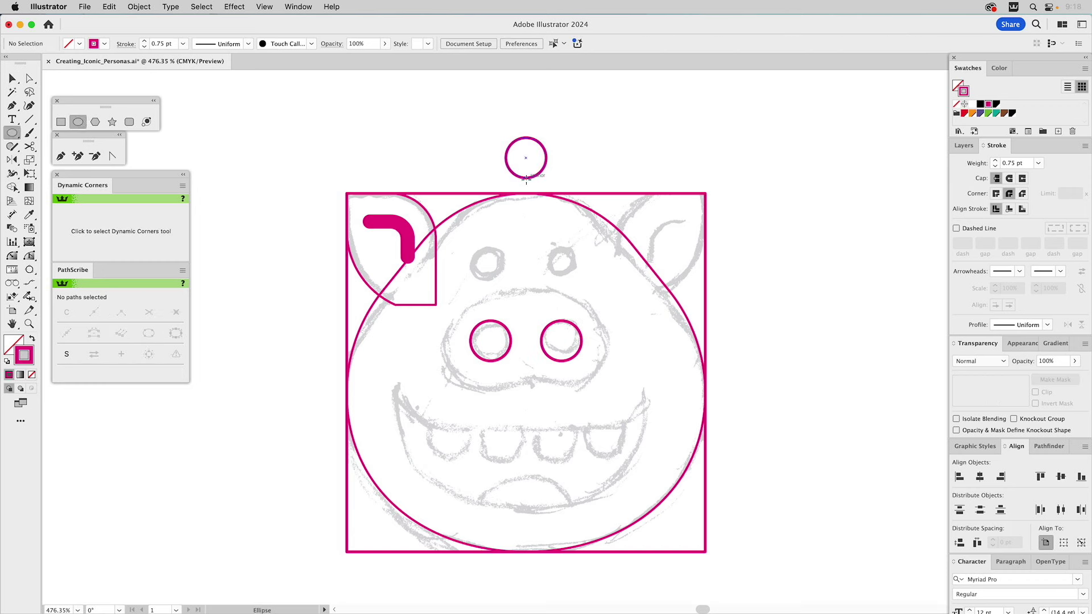
# - Draw an ellipse, then move it down and enlarge it to surround both nostrils
pyautogui.moveTo(526, 178)
pyautogui.mouseDown()
pyautogui.moveTo(581, 224)
pyautogui.moveTo(601, 225)
pyautogui.mouseUp()
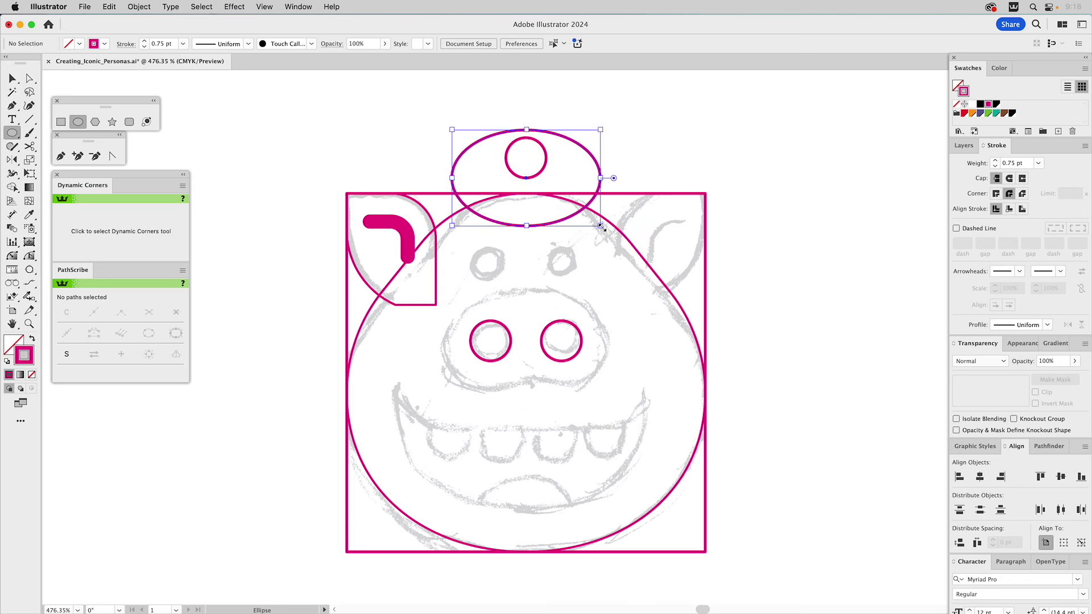
pyautogui.press('v')
pyautogui.moveTo(568, 141); pyautogui.dragTo(570, 300)
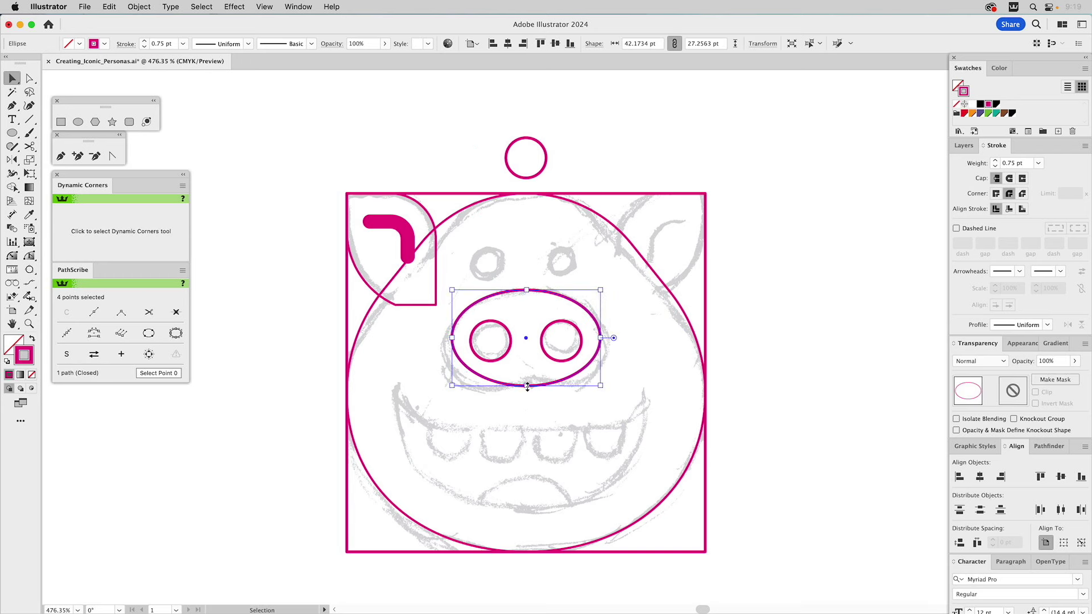
pyautogui.moveTo(527, 387); pyautogui.dragTo(530, 398)
# - Lower the snout's side anchors and raise its bottom anchor to flatten the base
pyautogui.press('a')
pyautogui.click(440, 345)
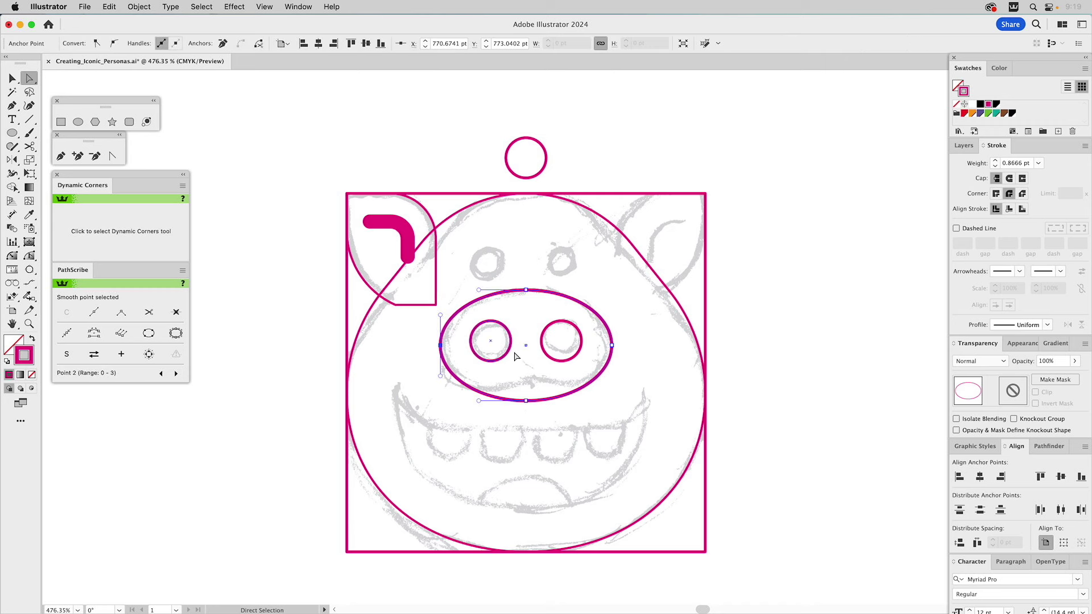
pyautogui.keyDown('shift'); pyautogui.click(612, 345); pyautogui.keyUp('shift')
pyautogui.moveTo(613, 348); pyautogui.dragTo(613, 358)
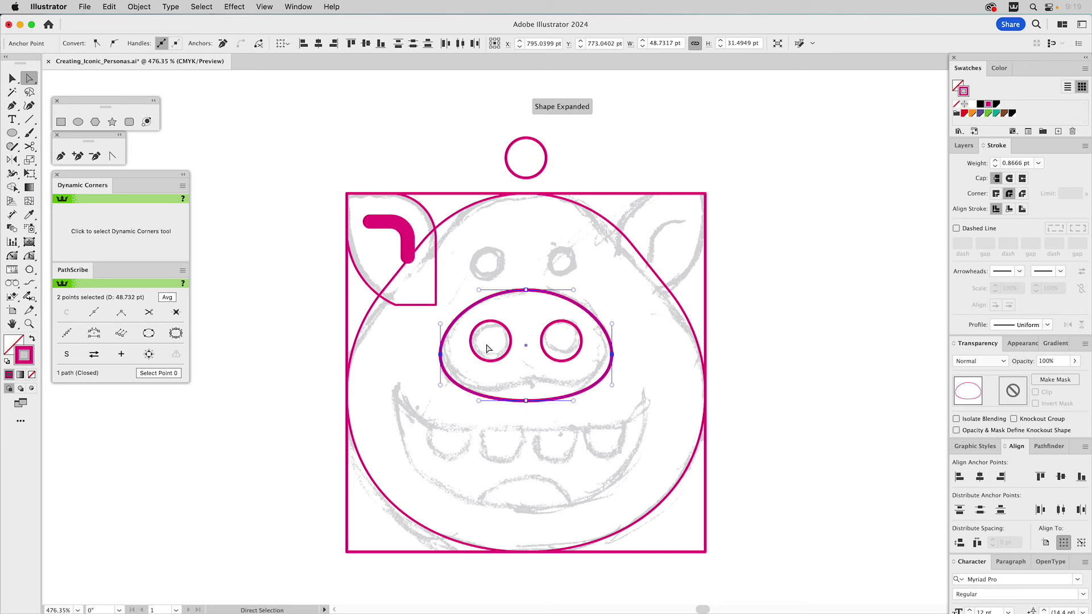
pyautogui.click(526, 401)
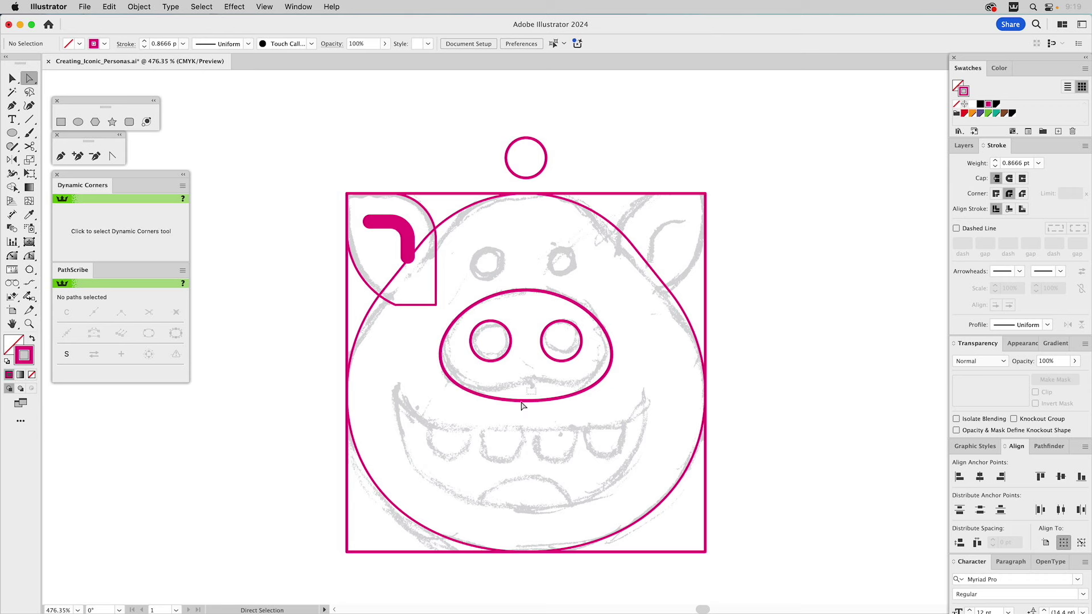
pyautogui.moveTo(526, 401); pyautogui.dragTo(527, 384)
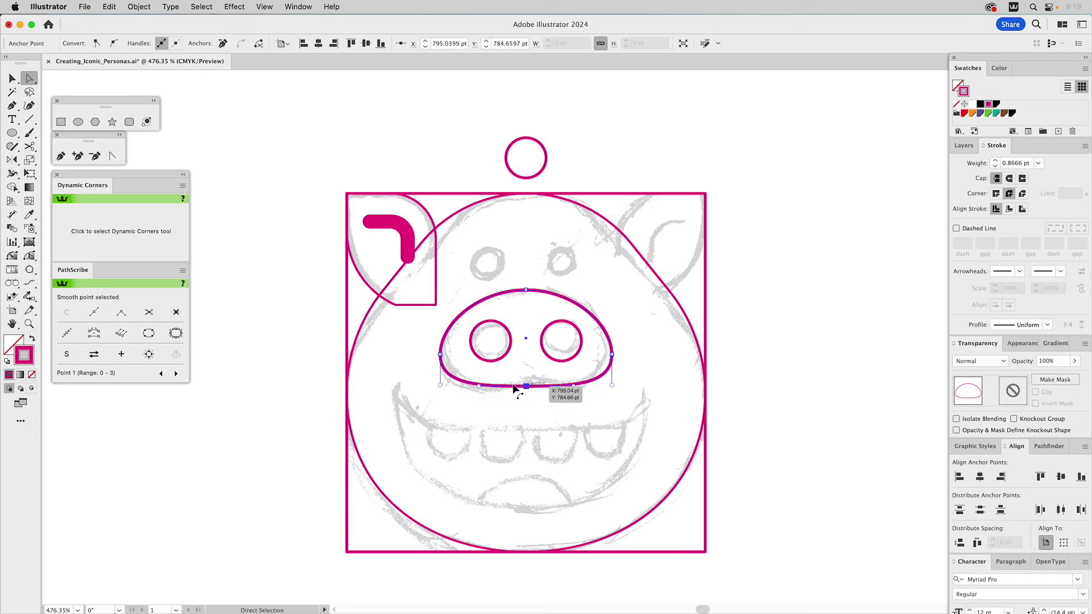
pyautogui.click(440, 355)
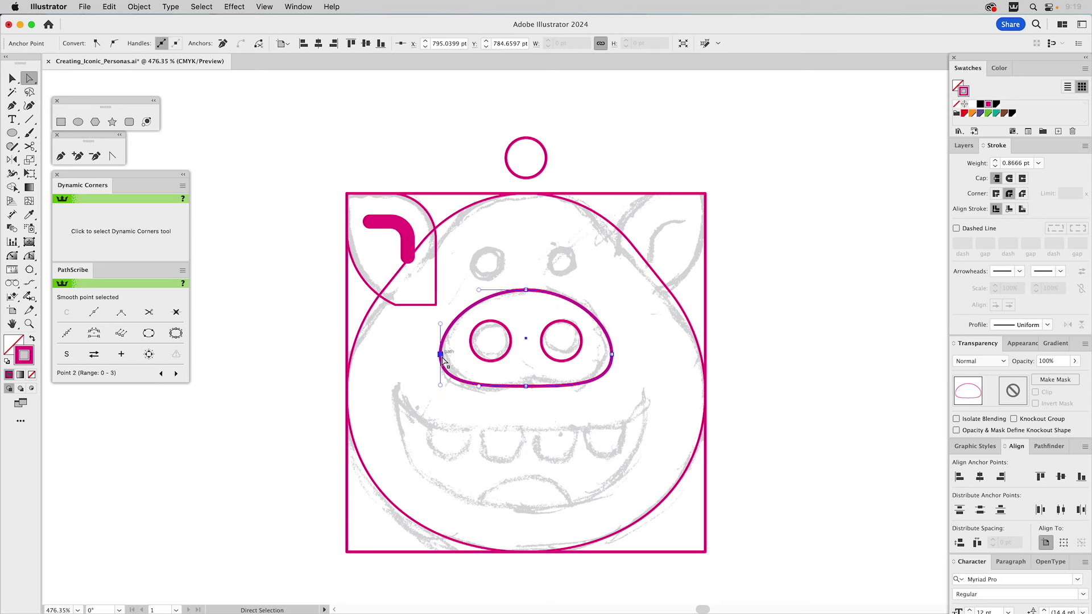
pyautogui.moveTo(612, 354); pyautogui.dragTo(614, 358)
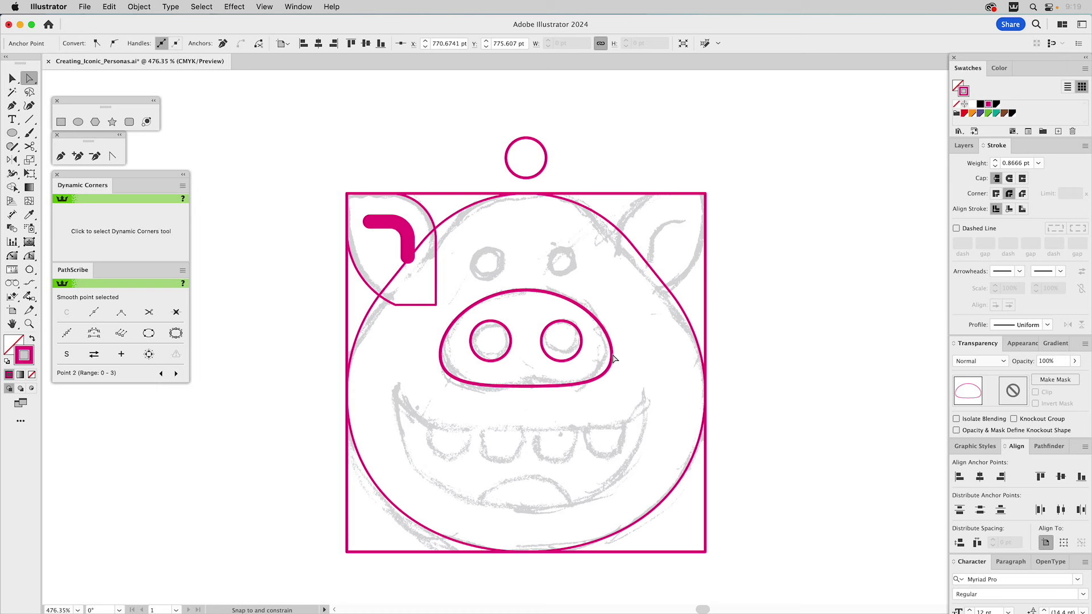
pyautogui.keyDown('shift'); pyautogui.click(611, 354); pyautogui.keyUp('shift')
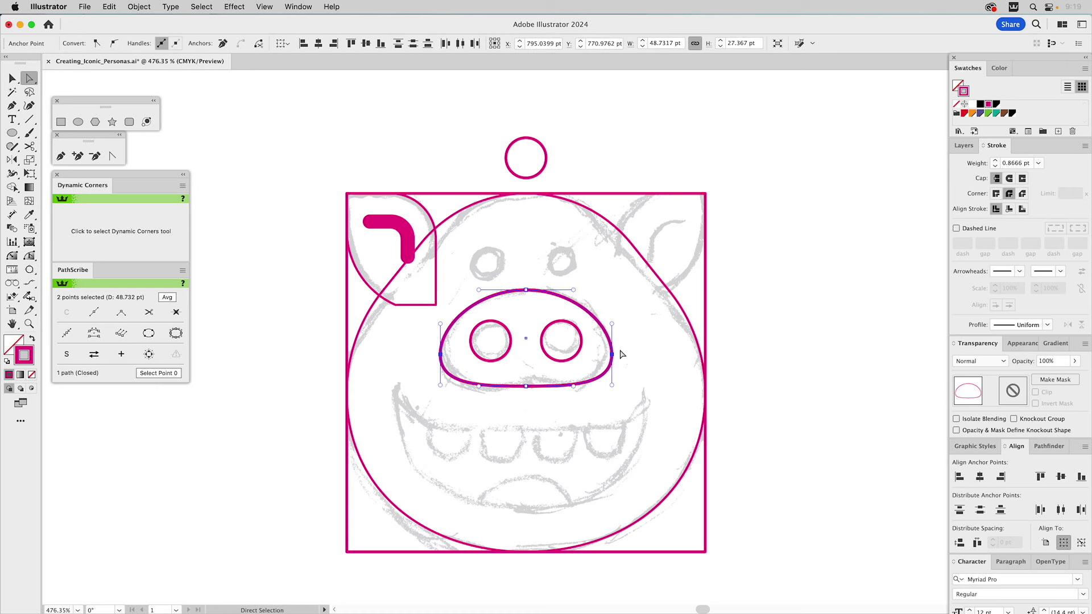
# - Draw a wide rectangle across the eye line and lengthen the snout's side curve handles
pyautogui.click(61, 122)
pyautogui.moveTo(373, 254); pyautogui.dragTo(678, 311)
pyautogui.press('a')
pyautogui.click(613, 339)
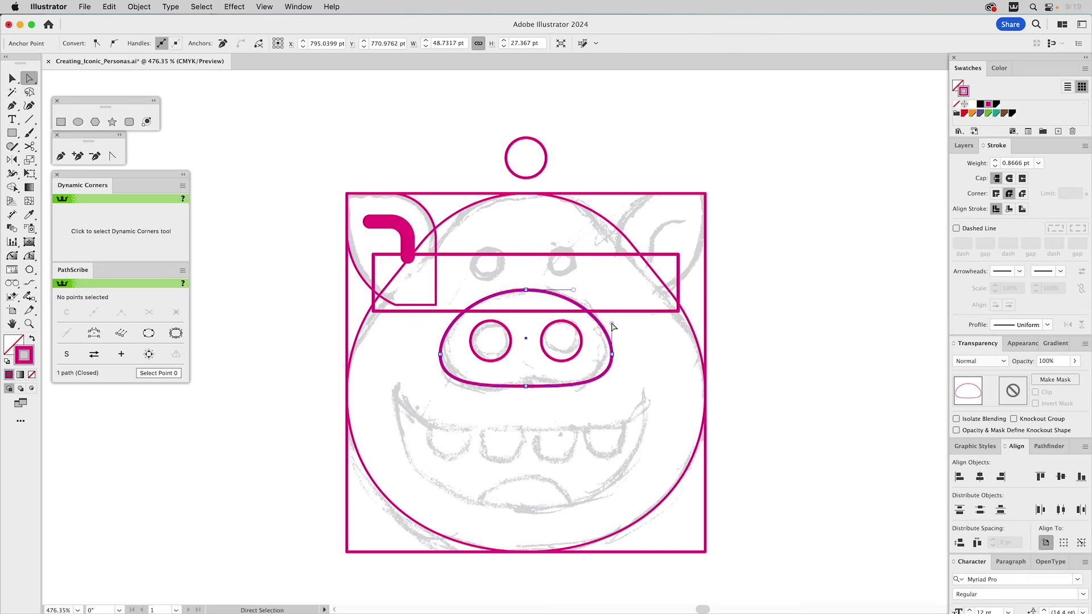
pyautogui.moveTo(640, 312); pyautogui.dragTo(639, 316)
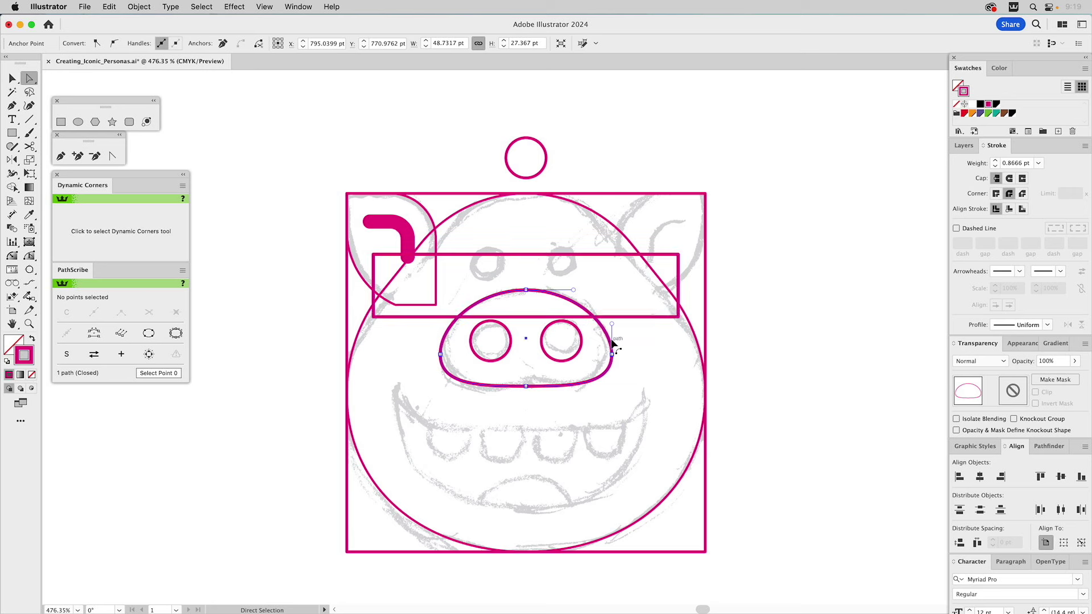
pyautogui.moveTo(611, 324); pyautogui.dragTo(612, 316)
pyautogui.click(440, 354)
pyautogui.moveTo(440, 324); pyautogui.dragTo(441, 317)
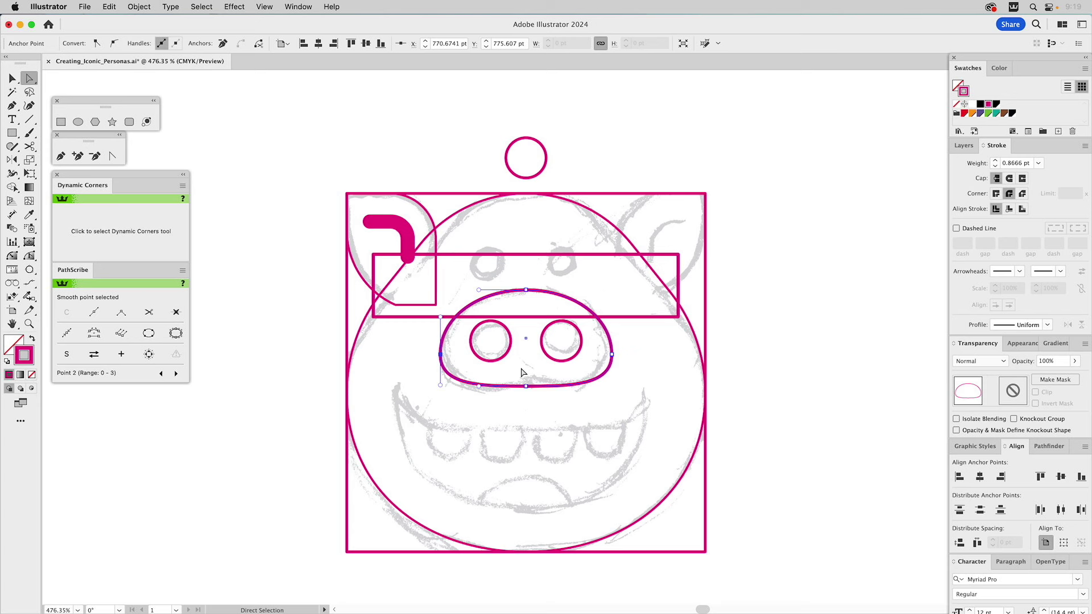
pyautogui.press('v')
pyautogui.click(469, 373)
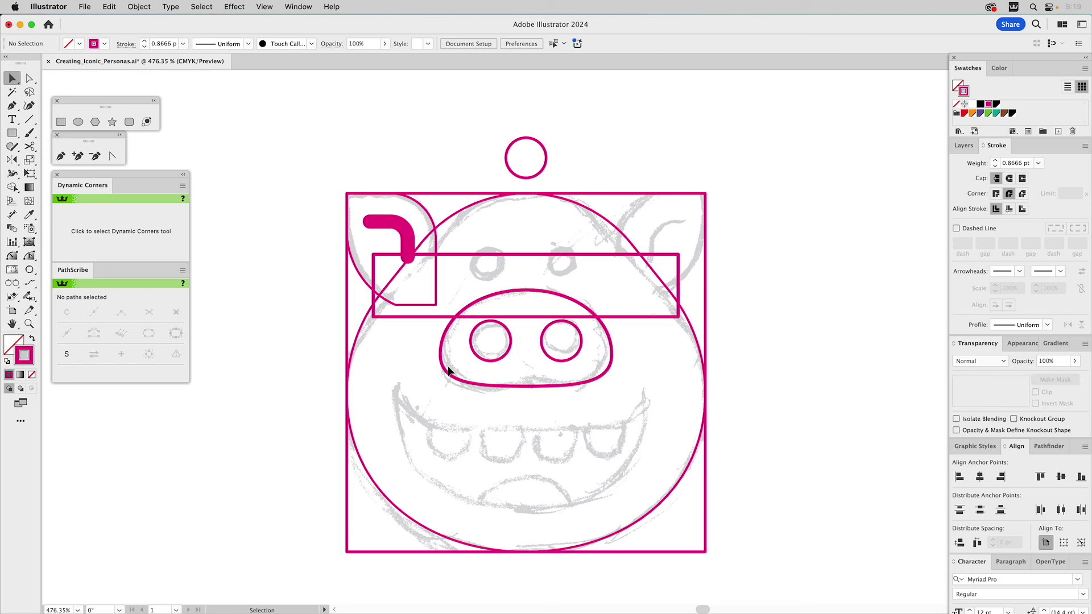
pyautogui.click(448, 371)
# - Add an anchor on the snout's bottom edge and reshape it so the left side sags lower
pyautogui.click(78, 155)
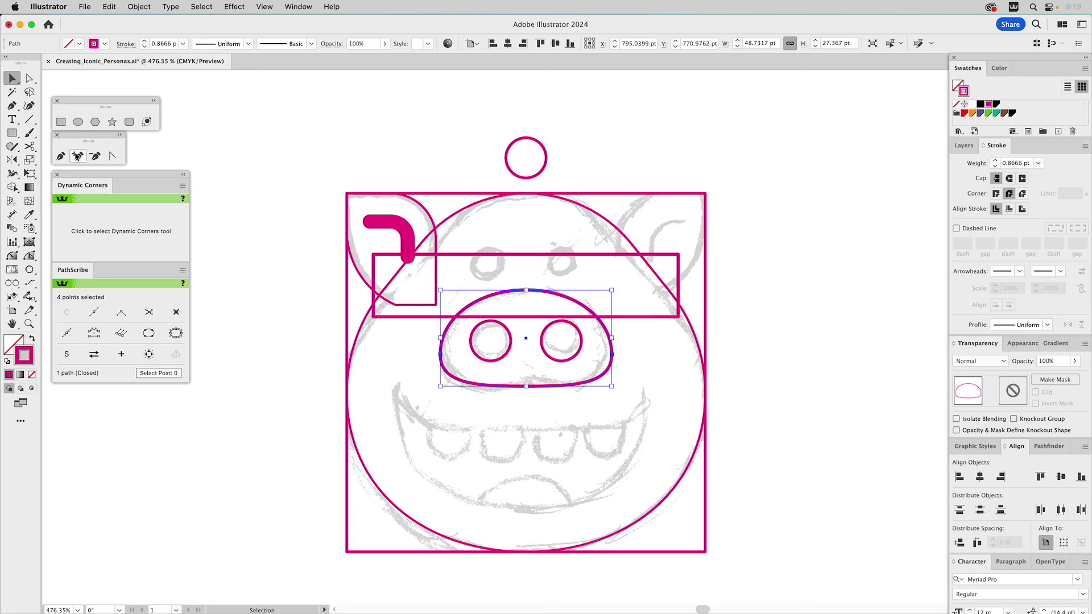
pyautogui.click(489, 386)
pyautogui.press('a')
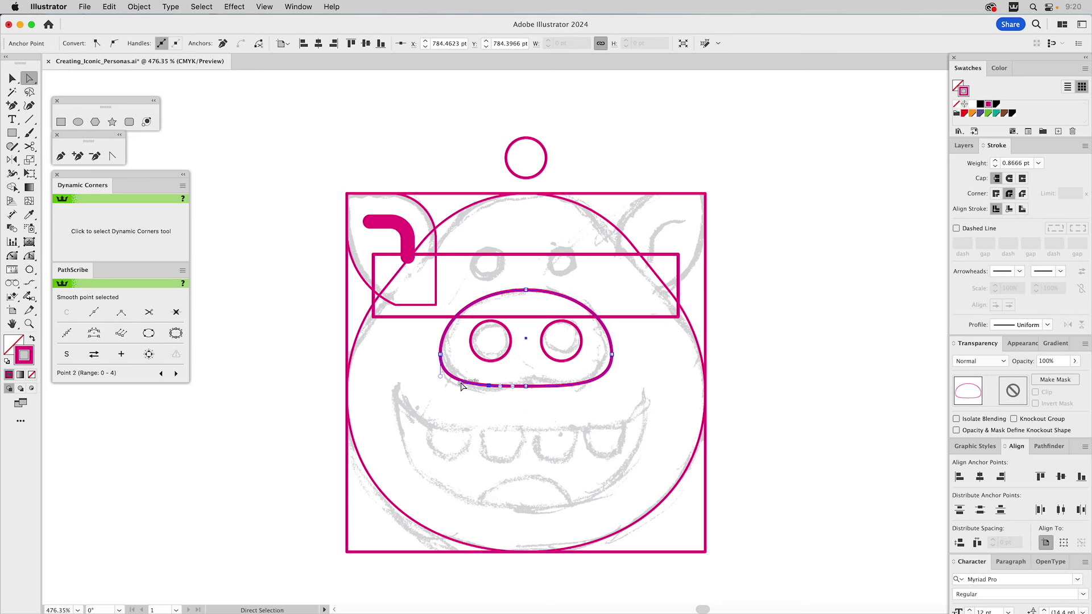
pyautogui.moveTo(460, 383); pyautogui.dragTo(459, 385)
pyautogui.moveTo(490, 388); pyautogui.dragTo(526, 382)
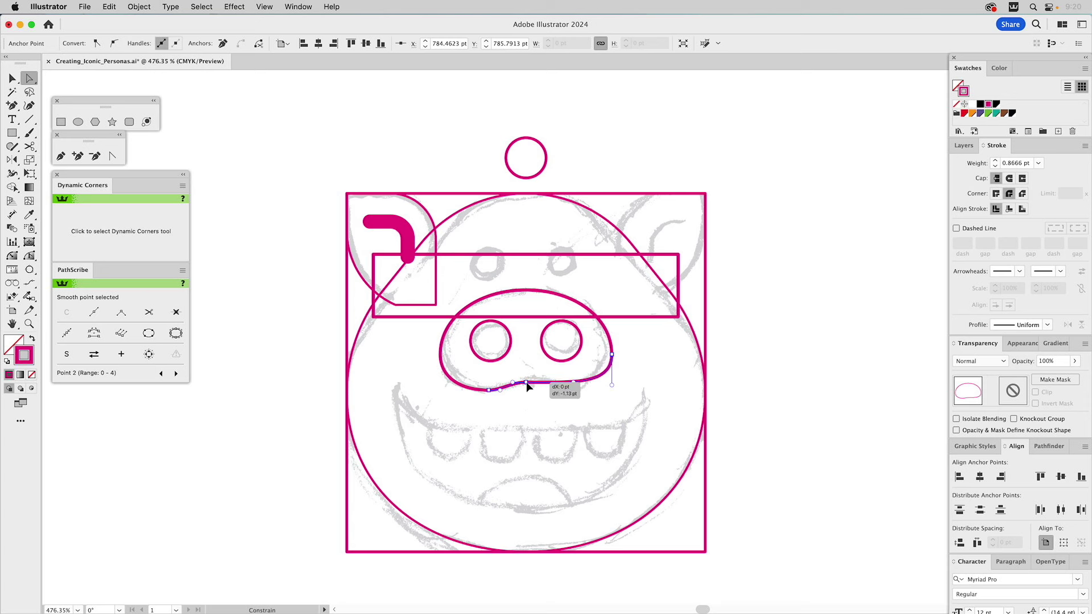
pyautogui.click(488, 390)
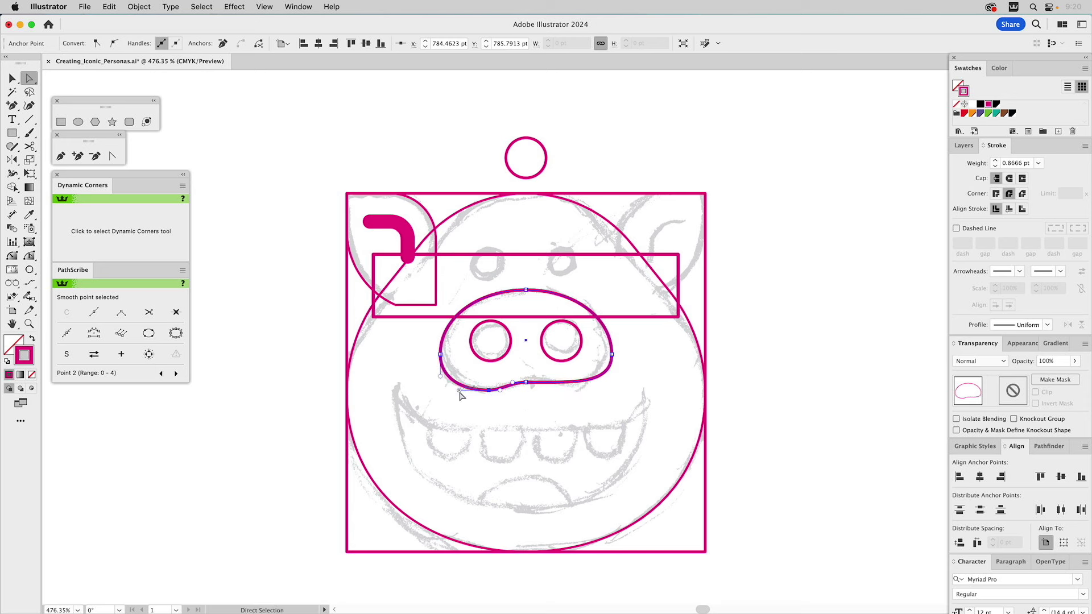
pyautogui.moveTo(460, 391)
pyautogui.mouseDown()
pyautogui.moveTo(506, 390)
pyautogui.moveTo(457, 390)
pyautogui.mouseUp()
pyautogui.click(526, 368)
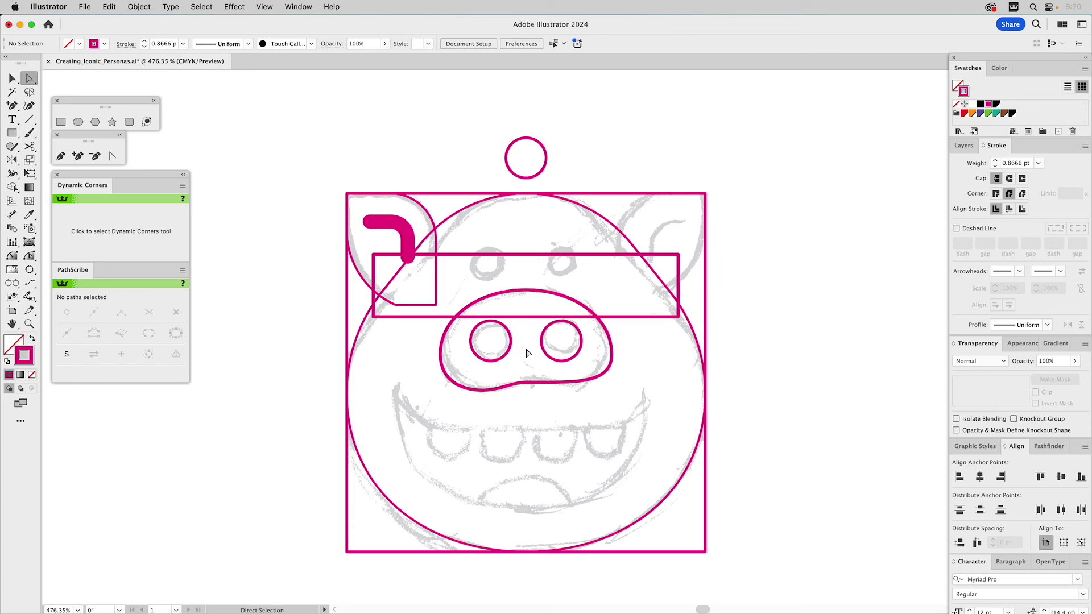
pyautogui.click(64, 122)
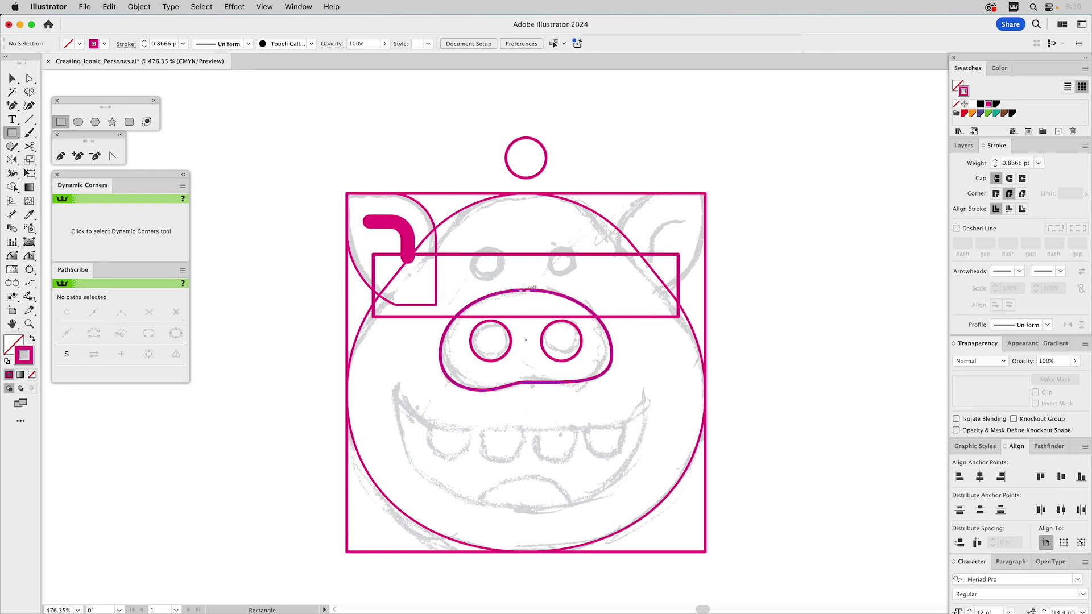
# - Cut away the snout's right half with a rectangle using Pathfinder Minus Front
pyautogui.moveTo(526, 290); pyautogui.dragTo(659, 453)
pyautogui.press('v')
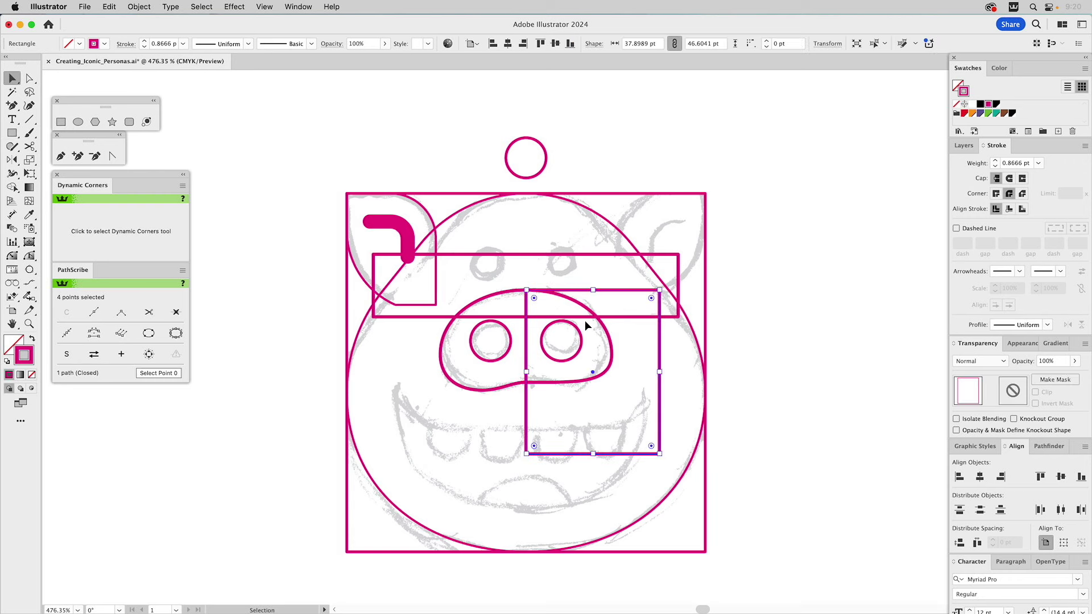
pyautogui.moveTo(624, 293); pyautogui.dragTo(622, 275)
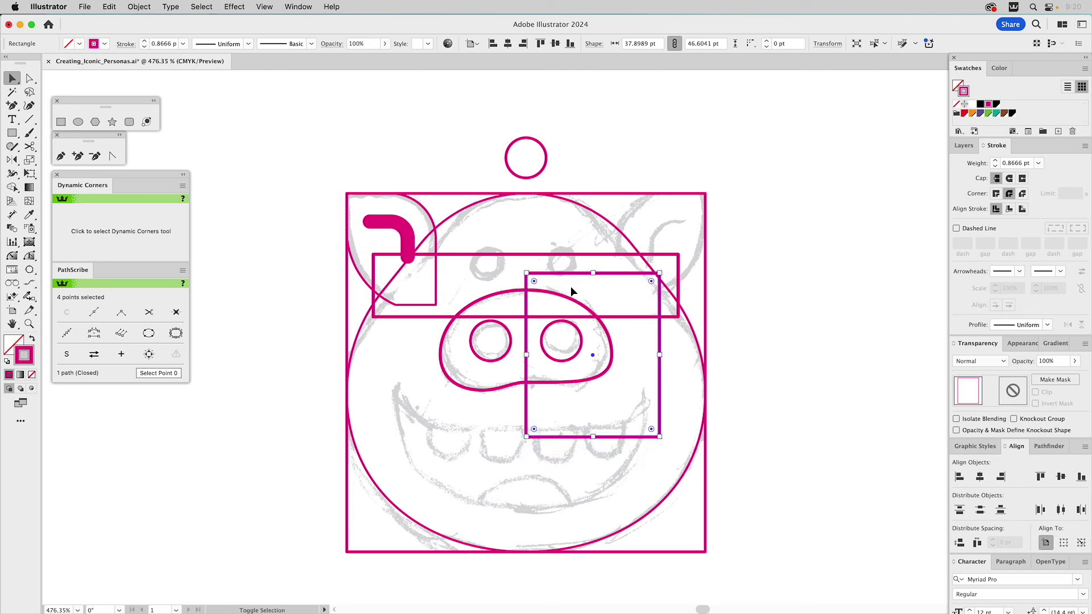
pyautogui.keyDown('shift'); pyautogui.click(581, 304); pyautogui.keyUp('shift')
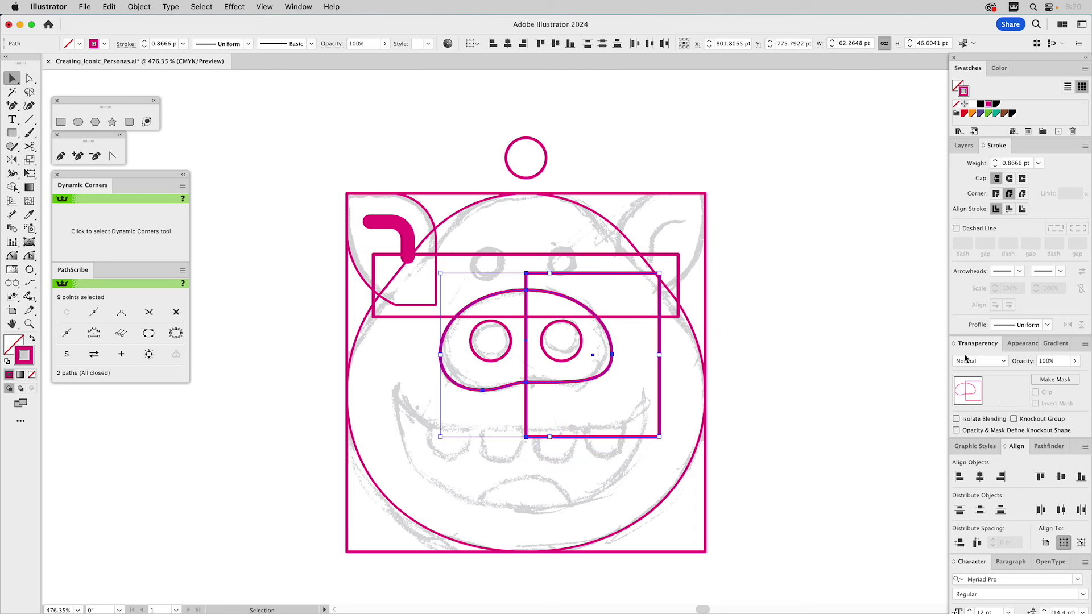
pyautogui.click(1049, 446)
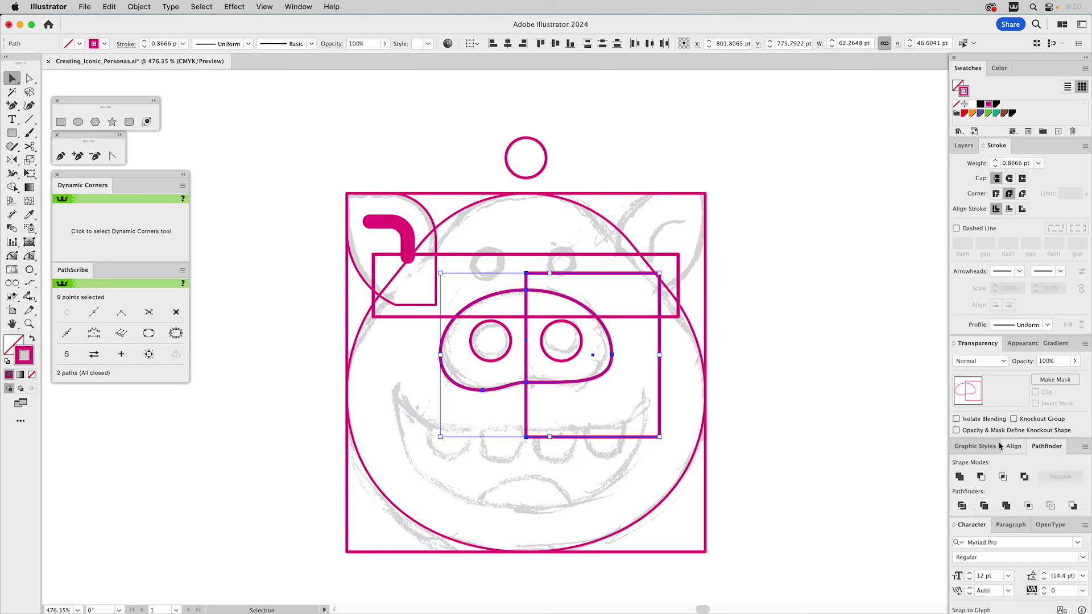
pyautogui.click(981, 477)
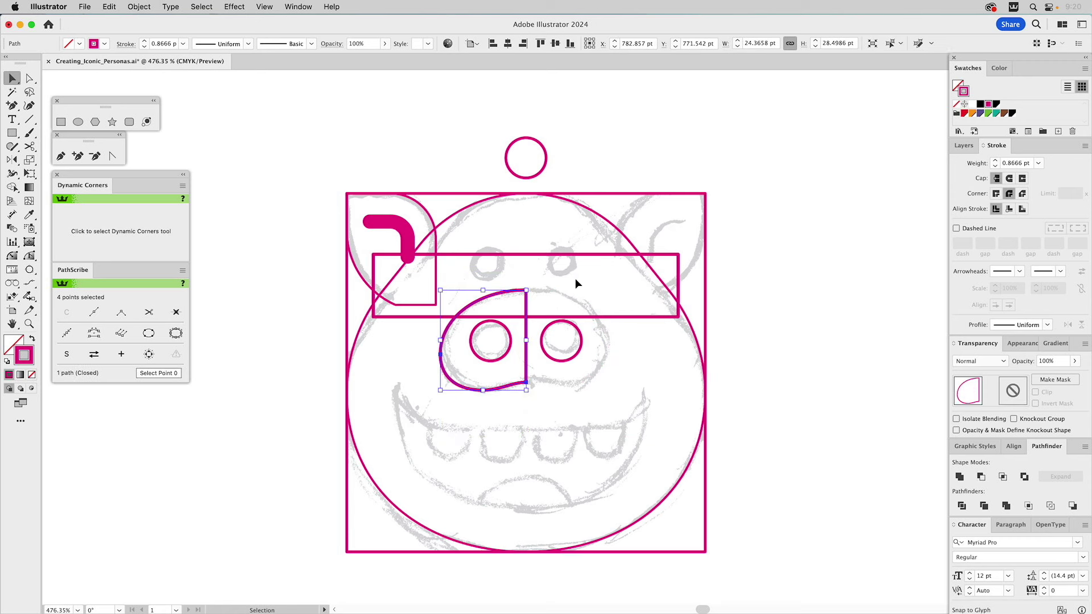
# - Mirror the left half, delete the eye-line rectangle, unite the halves, and apply the head's stroke
pyautogui.click(12, 159)
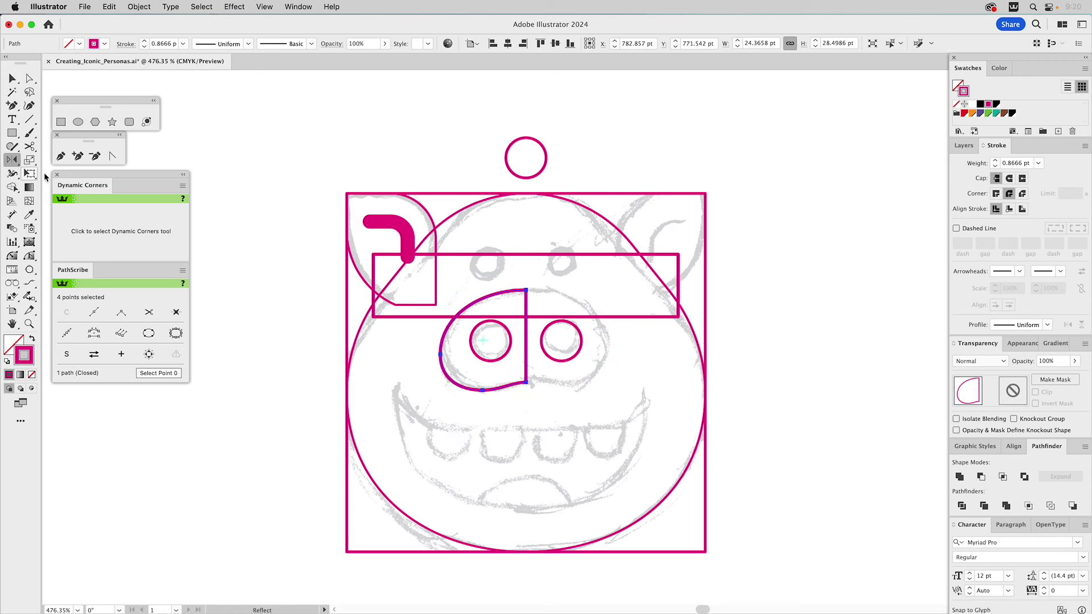
pyautogui.click(525, 289)
pyautogui.moveTo(532, 302); pyautogui.dragTo(563, 307)
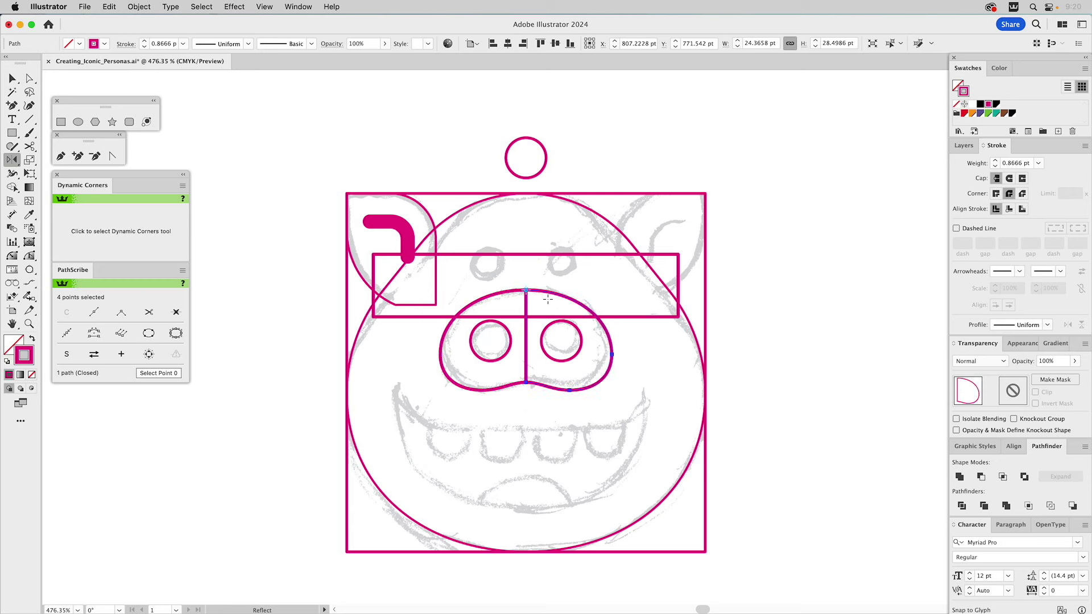
pyautogui.press('v')
pyautogui.keyDown('shift'); pyautogui.click(626, 316); pyautogui.keyUp('shift')
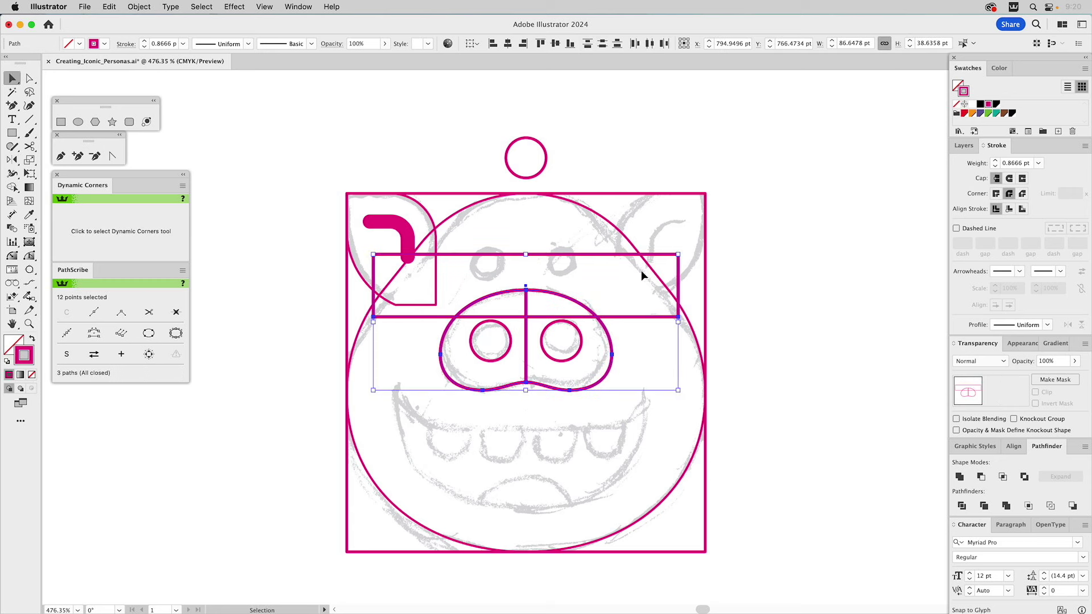
pyautogui.hotkey('shift', 'm')
pyautogui.keyDown('alt'); pyautogui.click(579, 259); pyautogui.keyUp('alt')
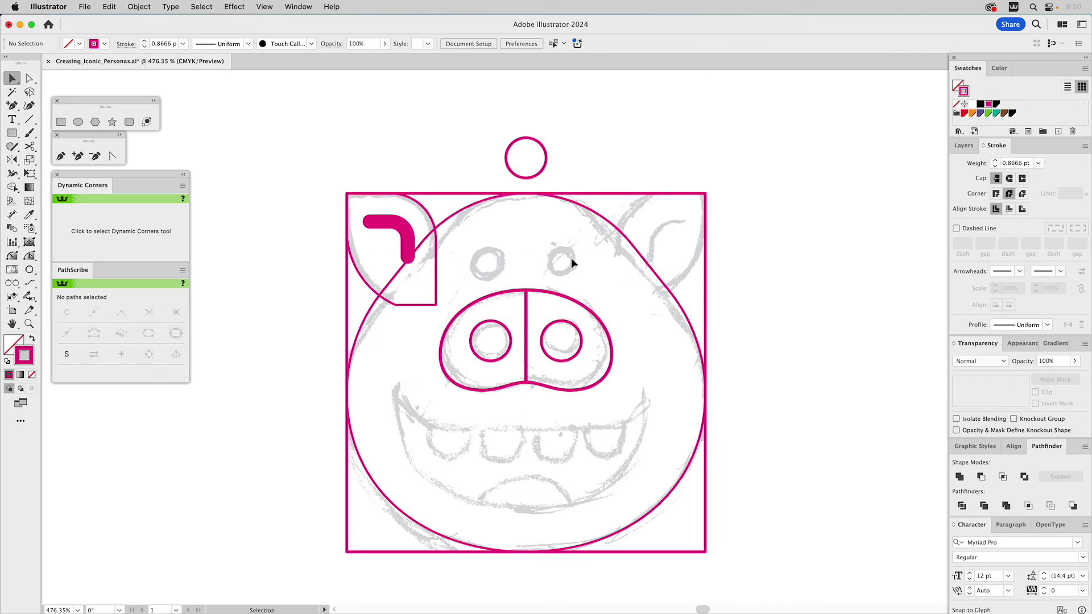
pyautogui.moveTo(513, 304); pyautogui.dragTo(589, 329)
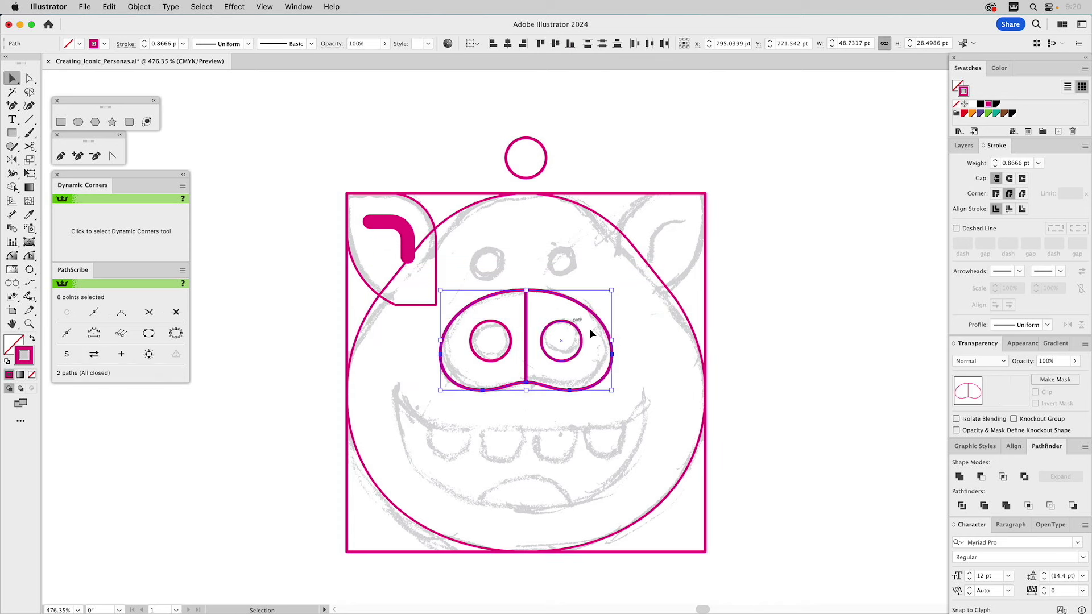
pyautogui.click(959, 477)
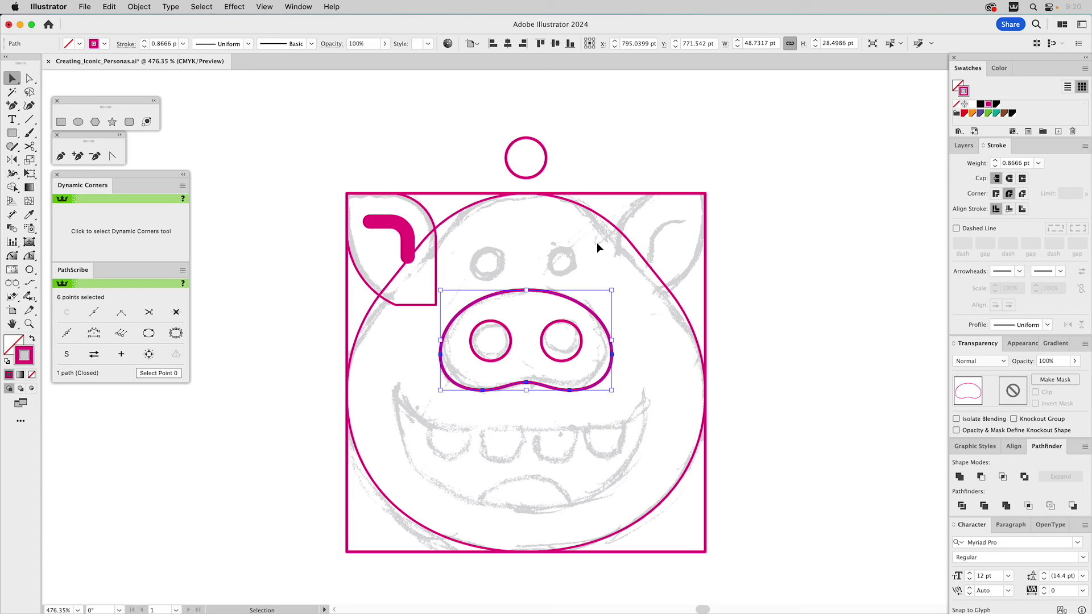
pyautogui.press('i')
pyautogui.click(612, 211)
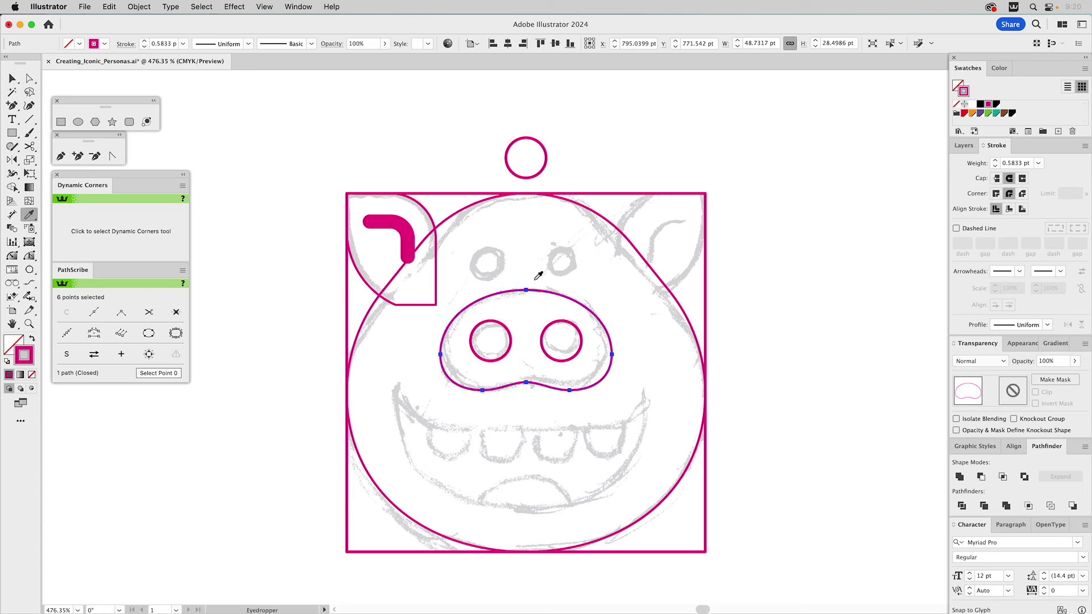
# - Give both nostril circles the nose outline's stroke with the Eyedropper
pyautogui.press('v')
pyautogui.click(498, 324)
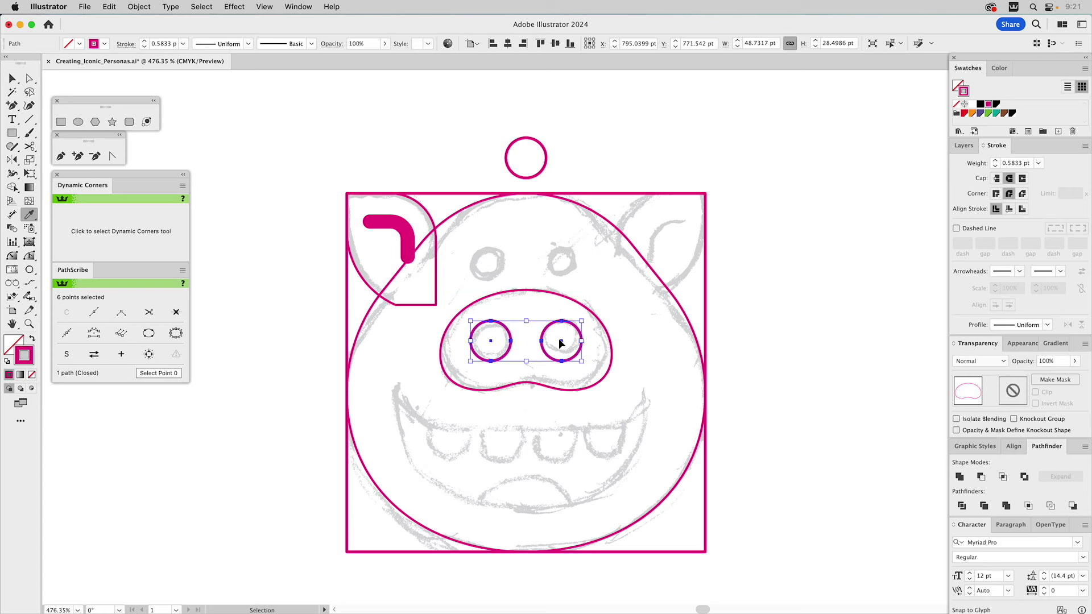
pyautogui.keyDown('shift'); pyautogui.click(560, 340); pyautogui.keyUp('shift')
pyautogui.press('i')
pyautogui.click(569, 291)
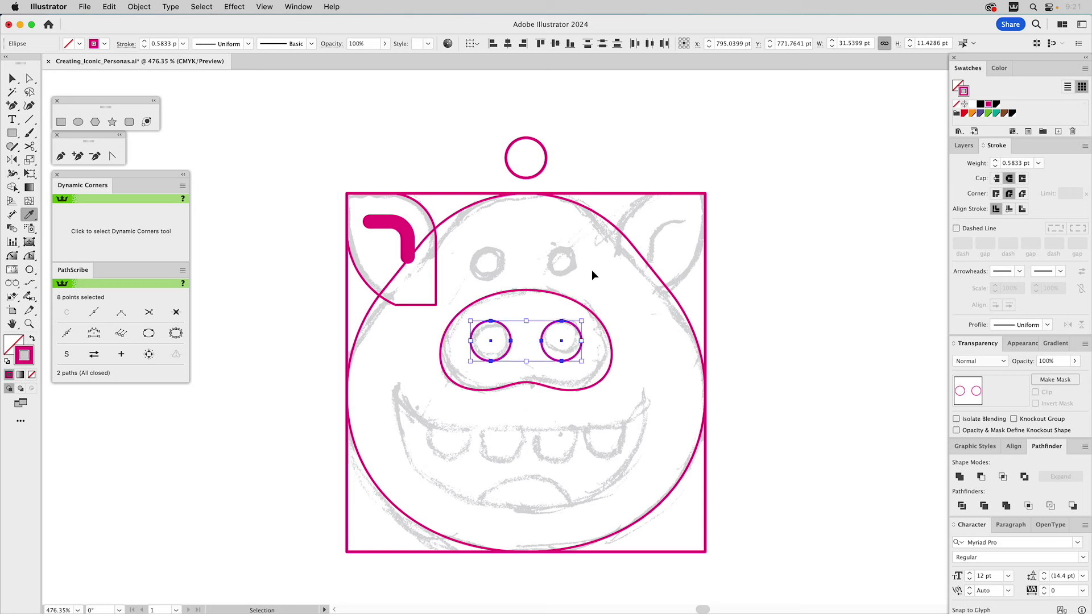
pyautogui.press('super+shift+a')
pyautogui.press('v')
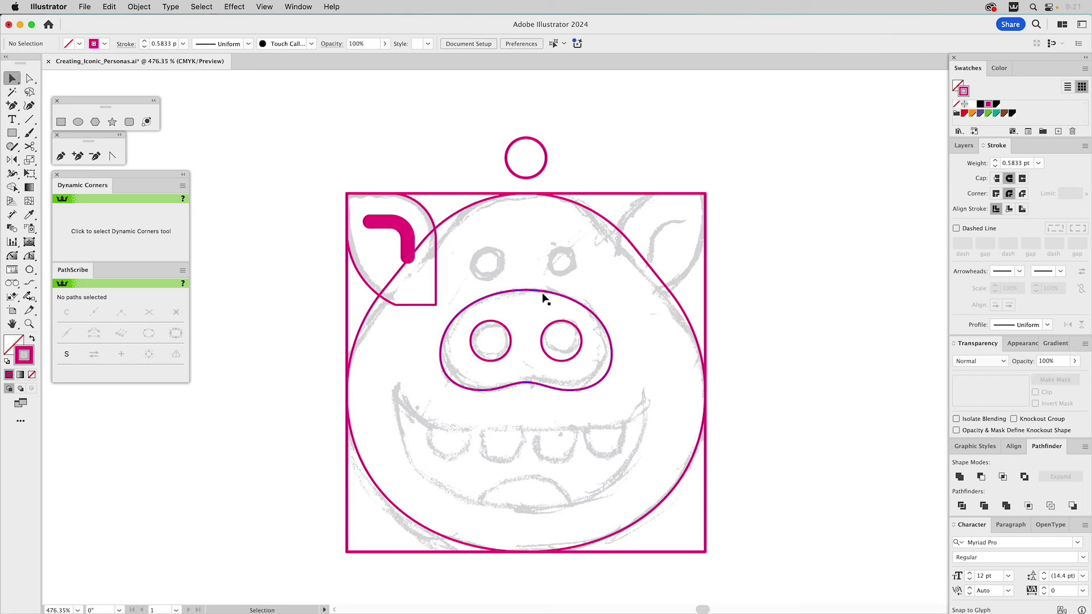
# - Place a copy of a nostril circle at the left eye position
pyautogui.click(498, 325)
pyautogui.click(575, 324)
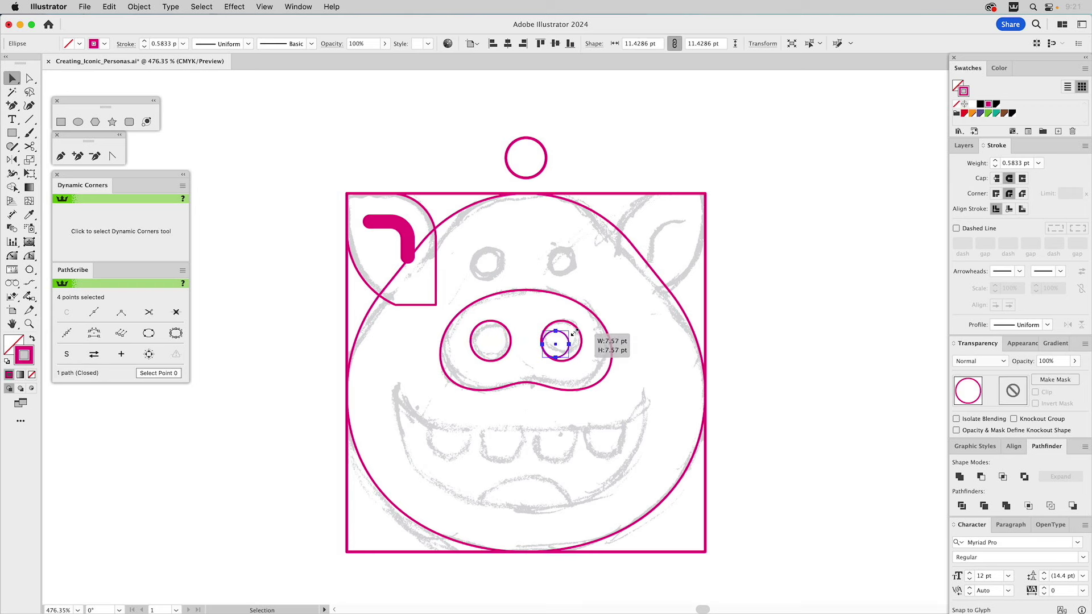
pyautogui.click(612, 305)
pyautogui.moveTo(566, 337); pyautogui.dragTo(504, 246)
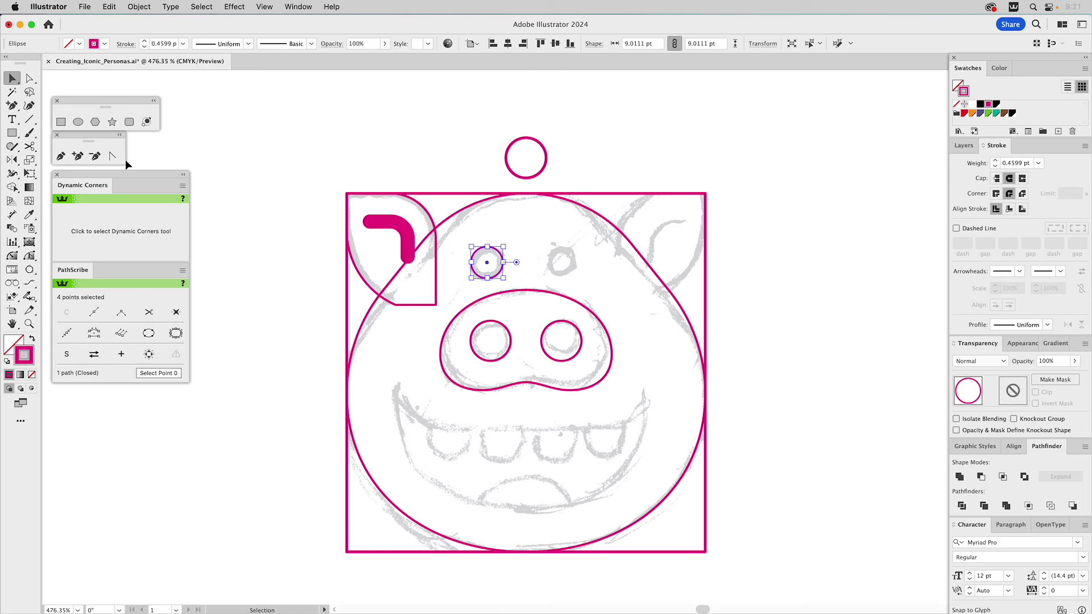
# - Mirror a copy of the left eye across the head's centre line
pyautogui.click(12, 159)
pyautogui.click(525, 178)
pyautogui.keyDown('alt'); pyautogui.moveTo(528, 223); pyautogui.dragTo(529, 233); pyautogui.keyUp('alt')
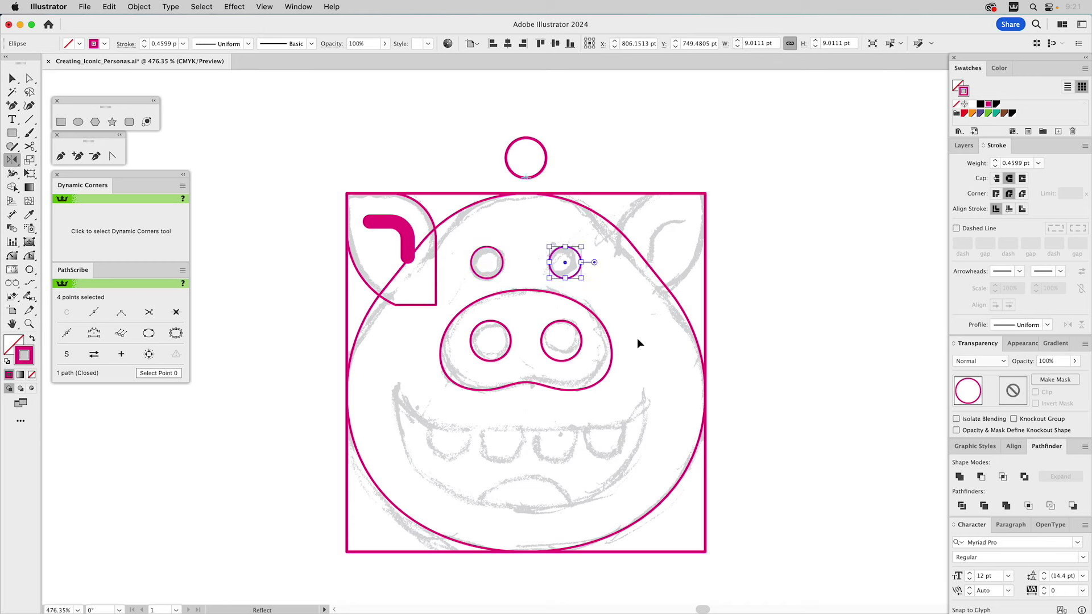
pyautogui.keyDown('super'); pyautogui.click(600, 326); pyautogui.keyUp('super')
pyautogui.press('v')
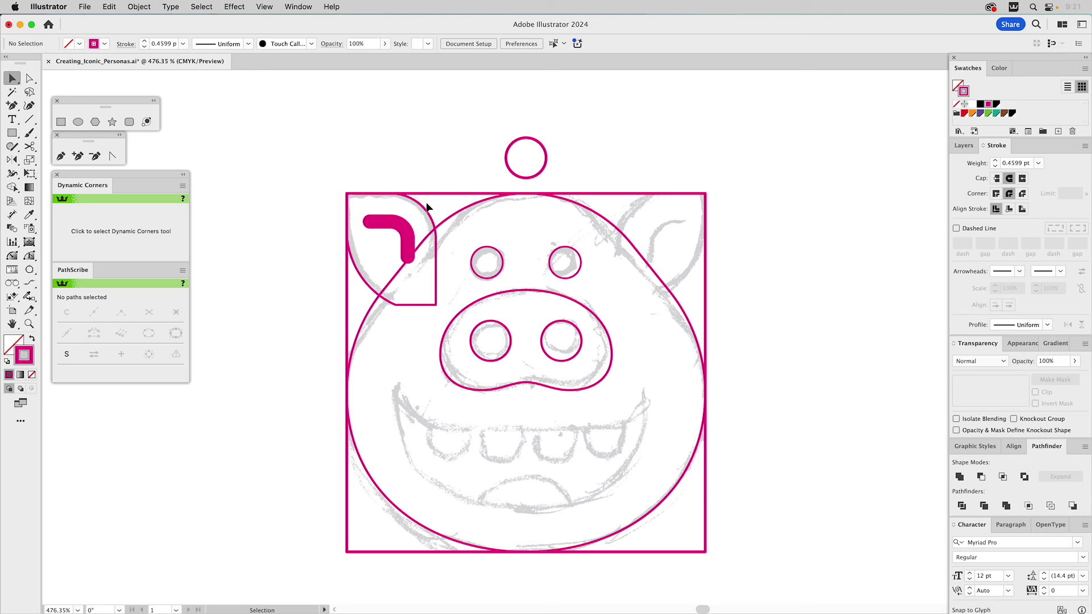
# - Mirror a copy of the left ear shapes to the right side of the head
pyautogui.click(404, 221)
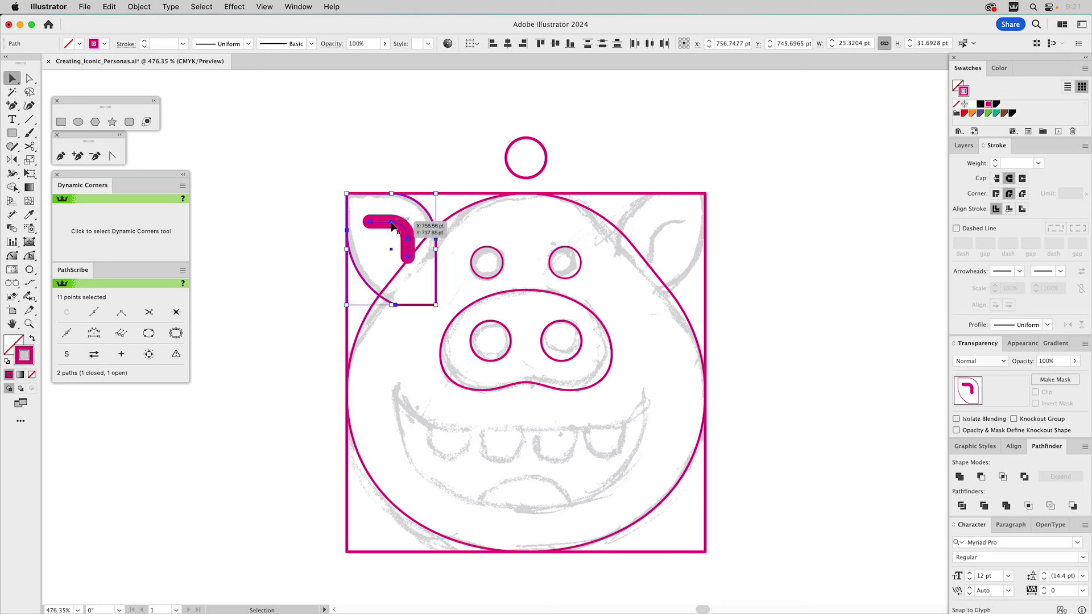
pyautogui.click(12, 160)
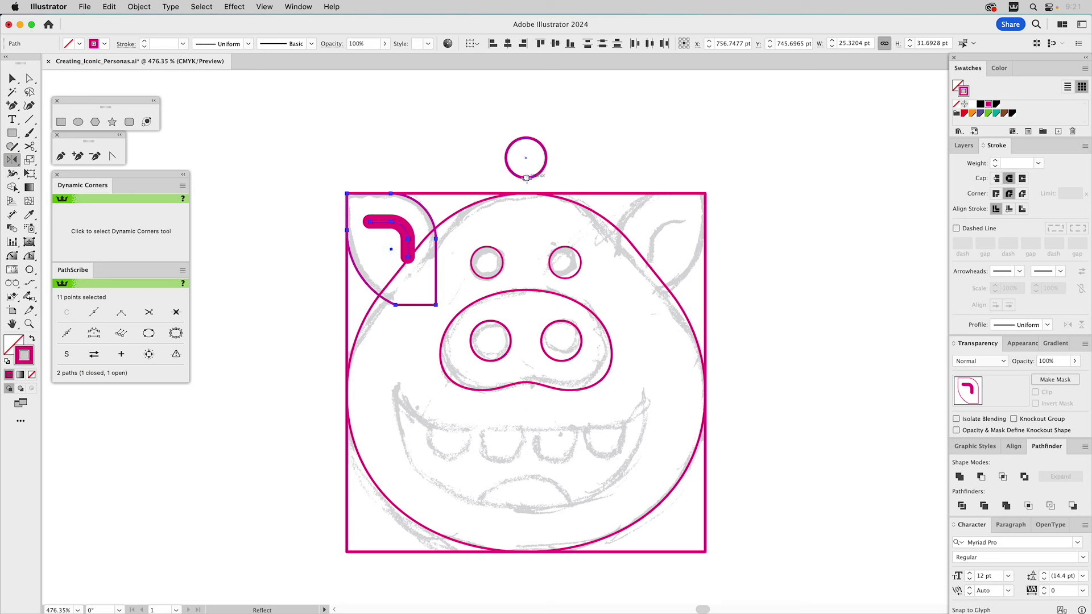
pyautogui.click(526, 178)
pyautogui.moveTo(526, 193); pyautogui.dragTo(527, 225)
pyautogui.keyDown('super'); pyautogui.click(784, 384); pyautogui.keyUp('super')
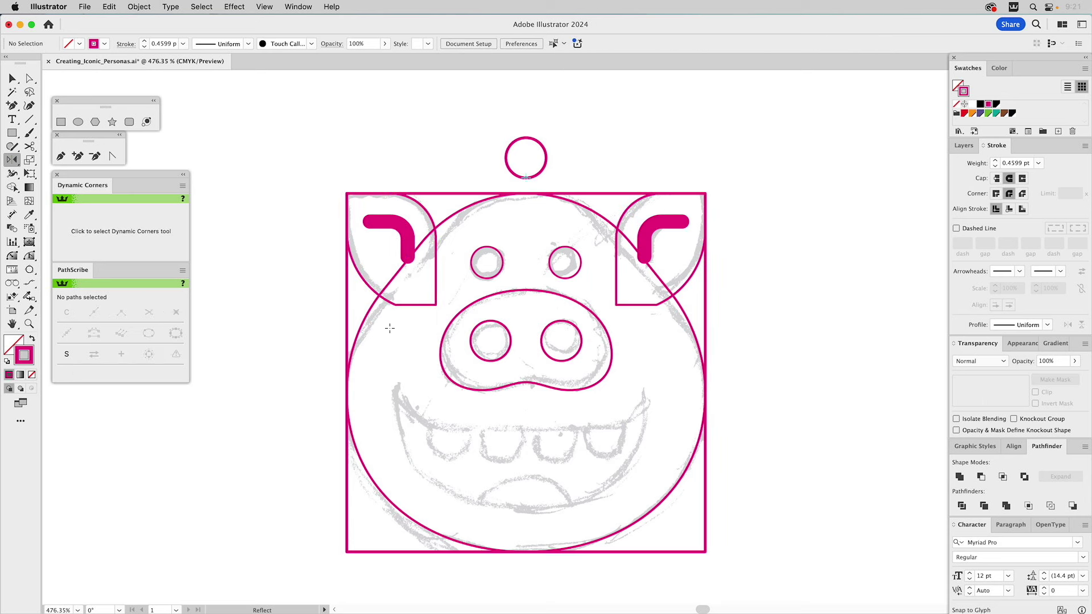
pyautogui.press('v')
pyautogui.click(367, 317)
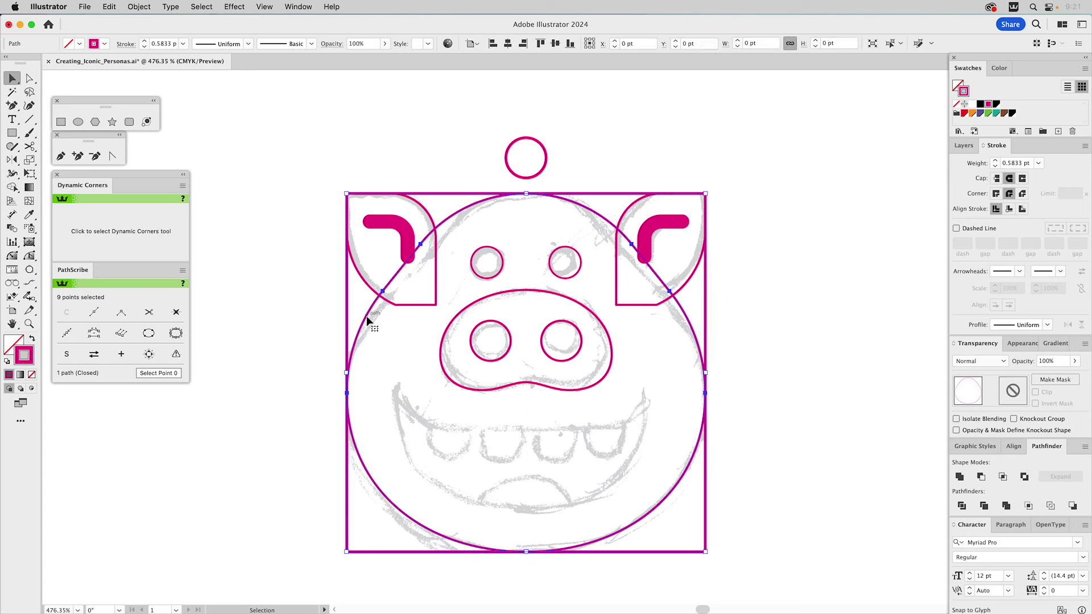
# - Open Object > Path > Offset Path on the head circle and preview a -11 pt offset
pyautogui.click(140, 6)
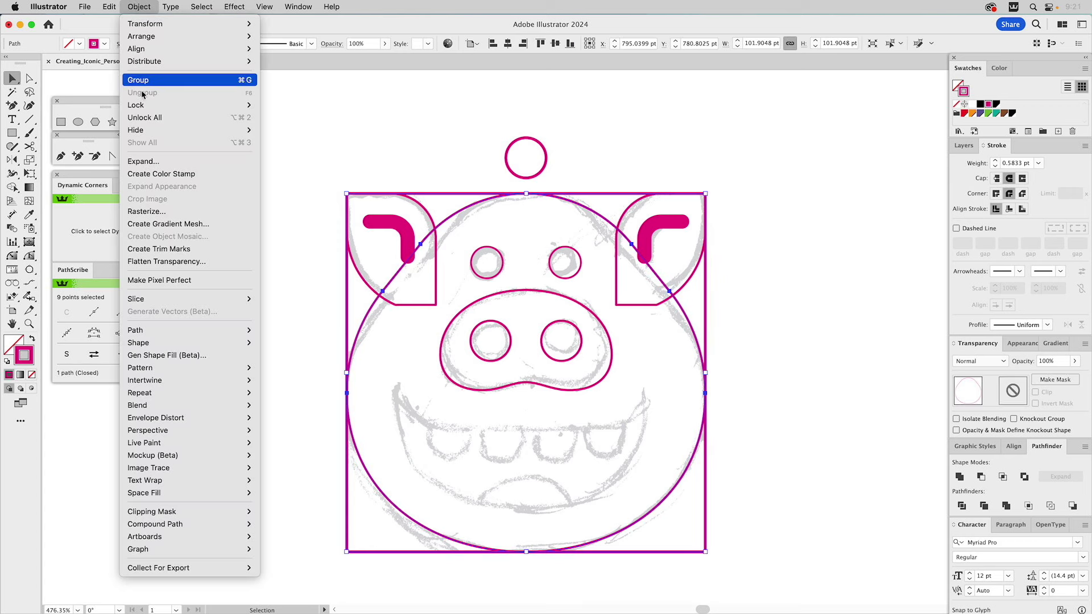
pyautogui.moveTo(160, 346)
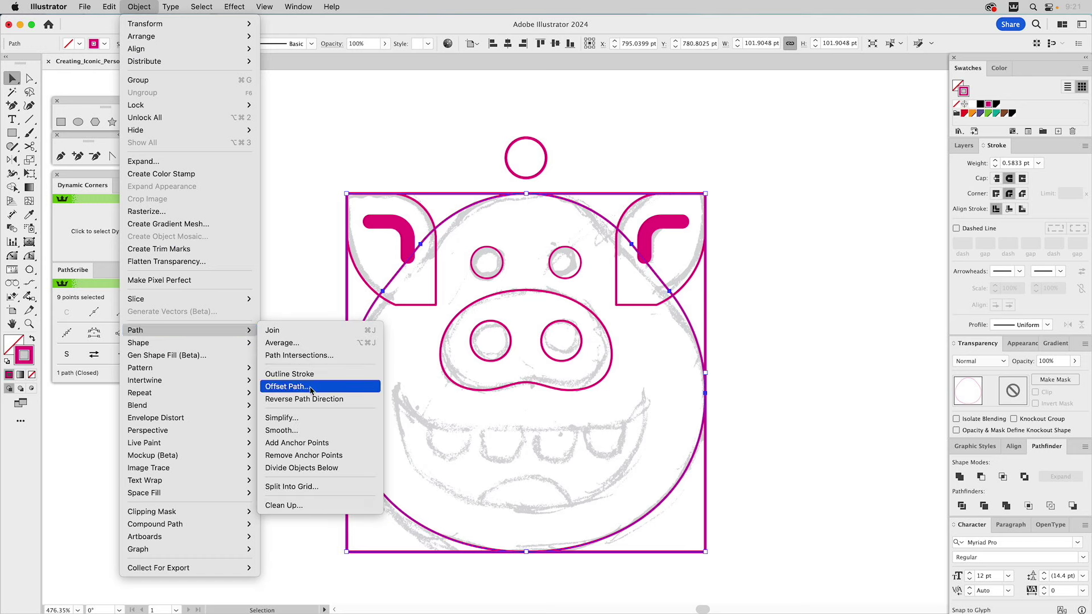
pyautogui.click(311, 390)
pyautogui.moveTo(370, 355); pyautogui.dragTo(259, 303)
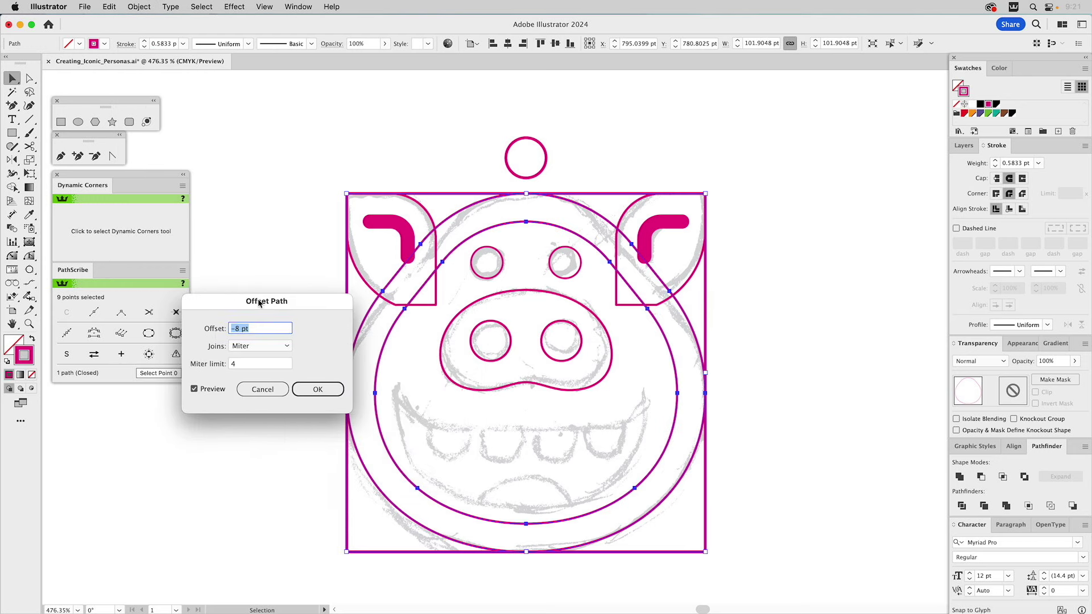
pyautogui.click(239, 329)
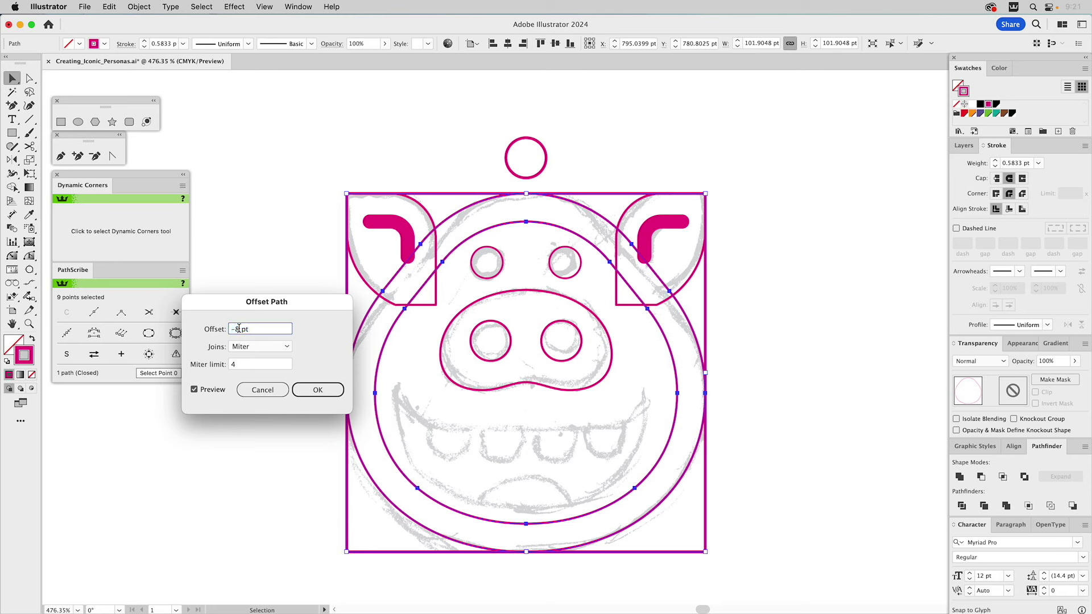
pyautogui.press('BackSpace')
pyautogui.write('11')
pyautogui.click(211, 390)
pyautogui.click(213, 390)
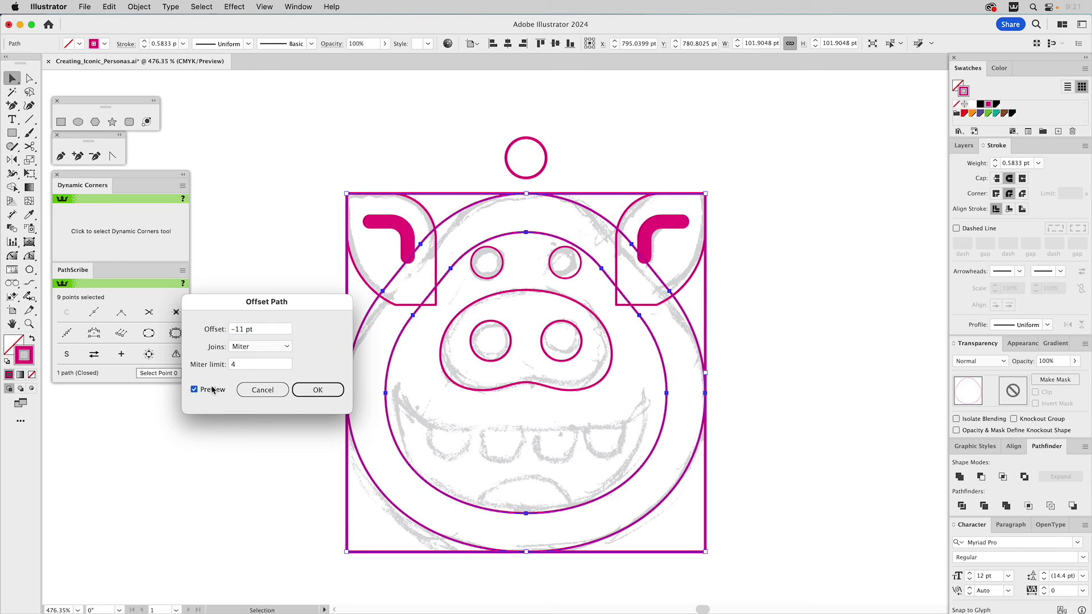
# - Change the offset to -12 pt and confirm the inset copy
pyautogui.moveTo(242, 331); pyautogui.dragTo(240, 332)
pyautogui.write('2')
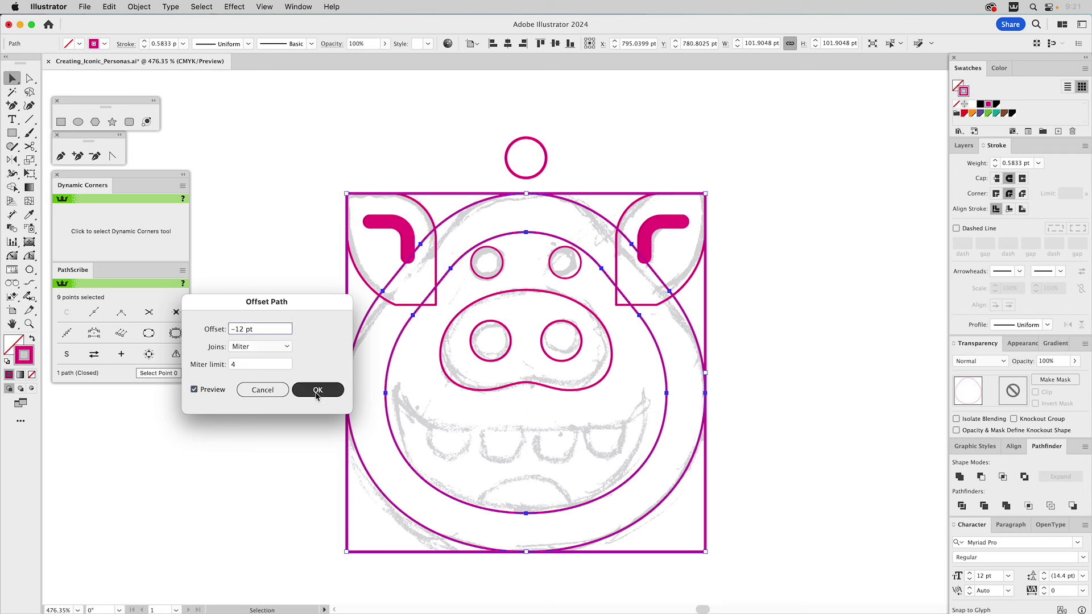
pyautogui.click(208, 390)
pyautogui.click(208, 390)
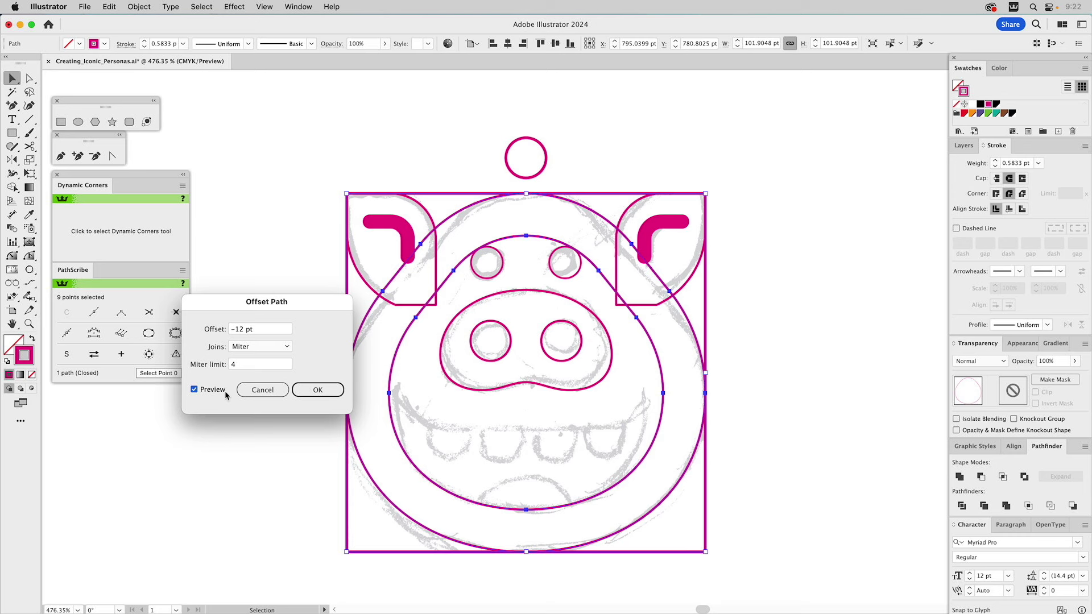
pyautogui.click(308, 389)
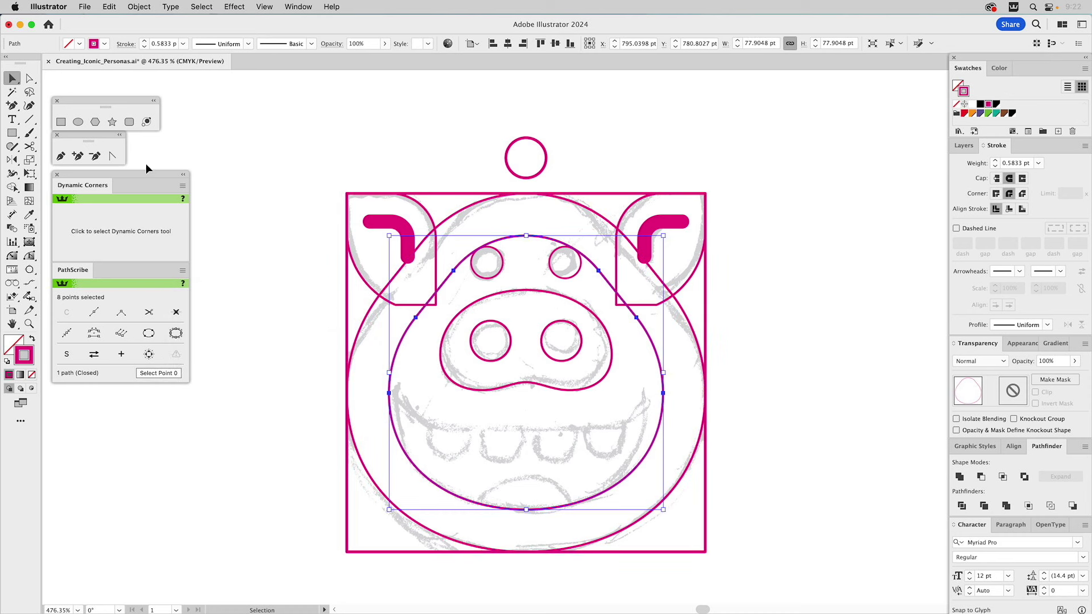
pyautogui.click(79, 122)
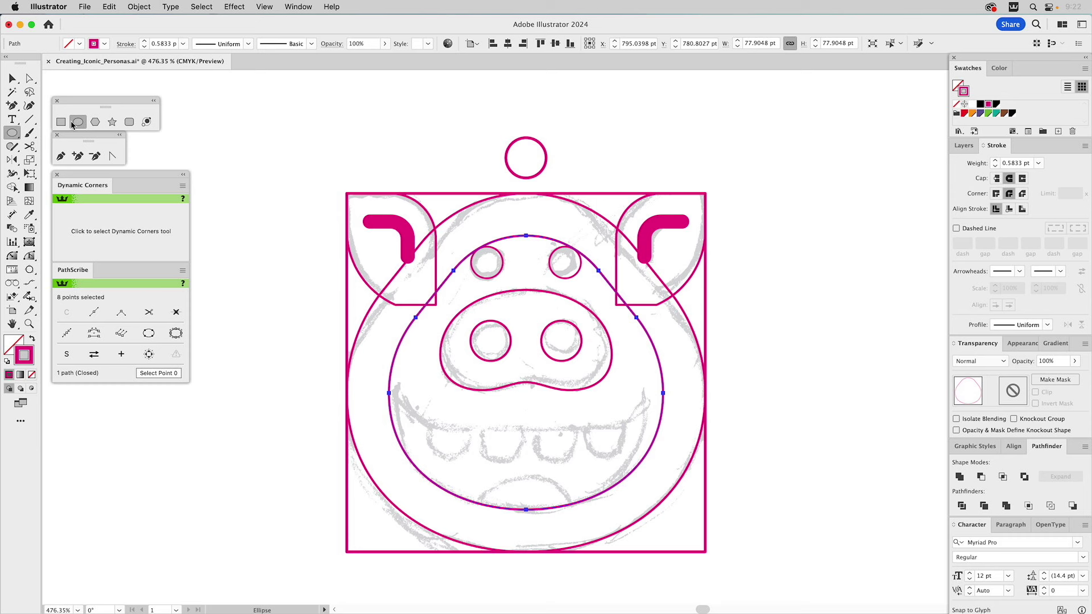
# - Draw a rectangle with rounded bottom corners and subtract it from the inset head path
pyautogui.click(61, 122)
pyautogui.moveTo(526, 291); pyautogui.dragTo(676, 427)
pyautogui.press('a')
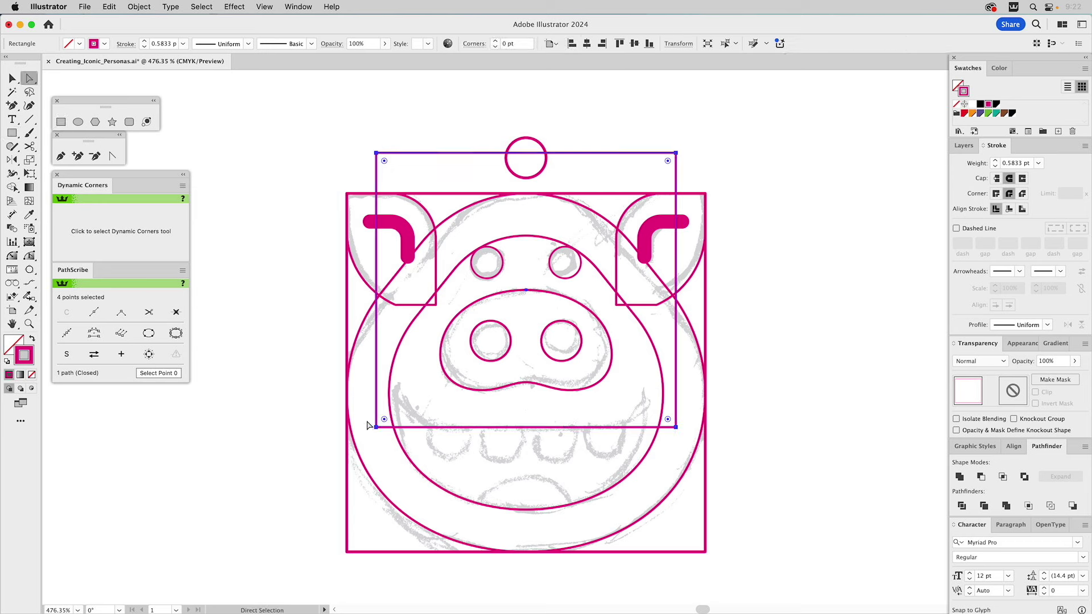
pyautogui.click(376, 427)
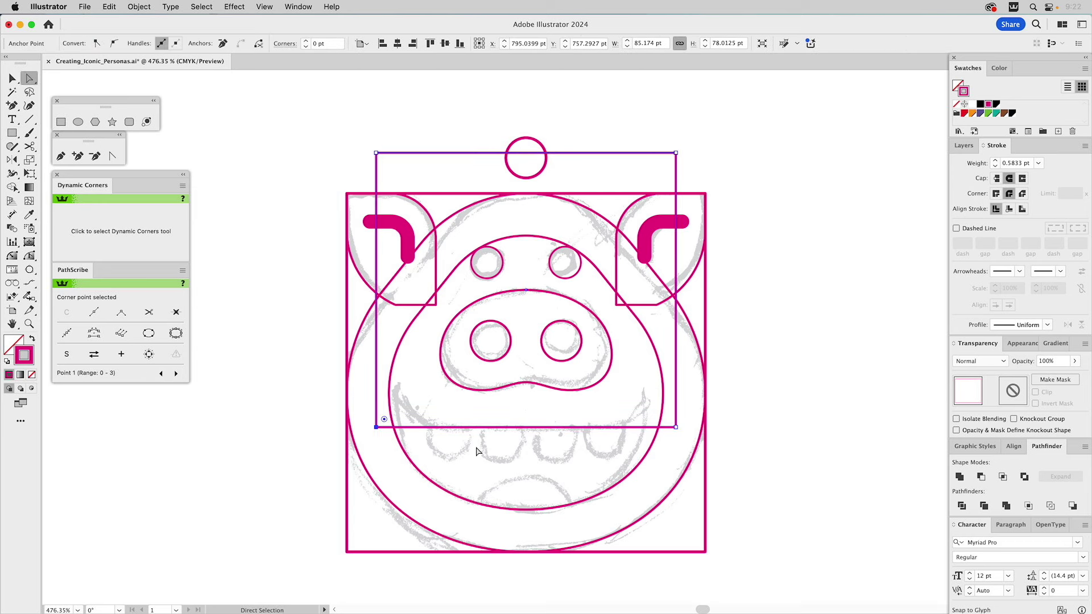
pyautogui.keyDown('shift'); pyautogui.click(675, 426); pyautogui.keyUp('shift')
pyautogui.moveTo(669, 419); pyautogui.dragTo(630, 334)
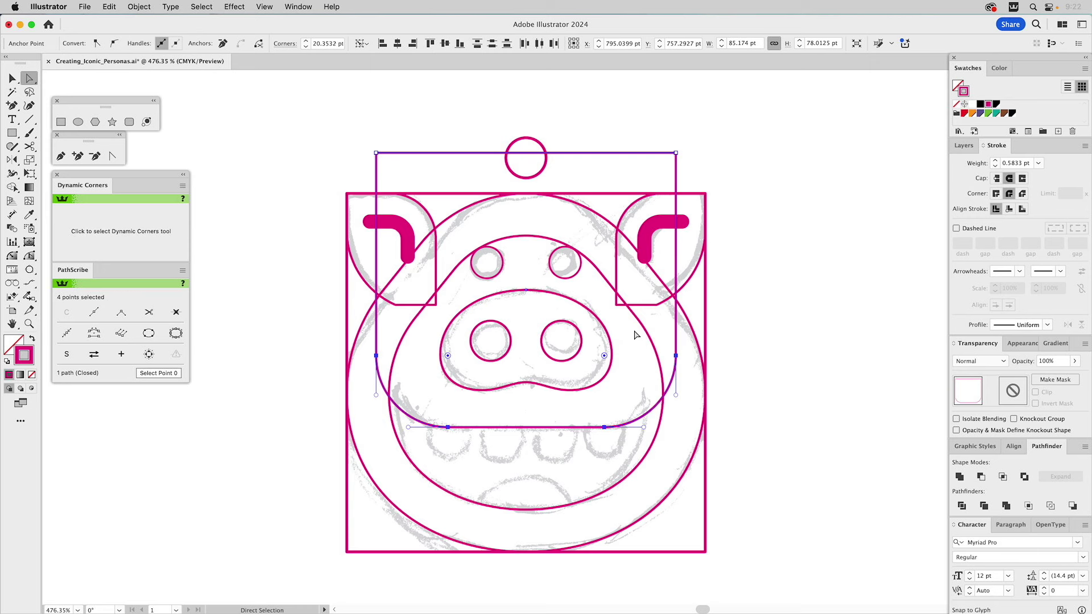
pyautogui.press('v')
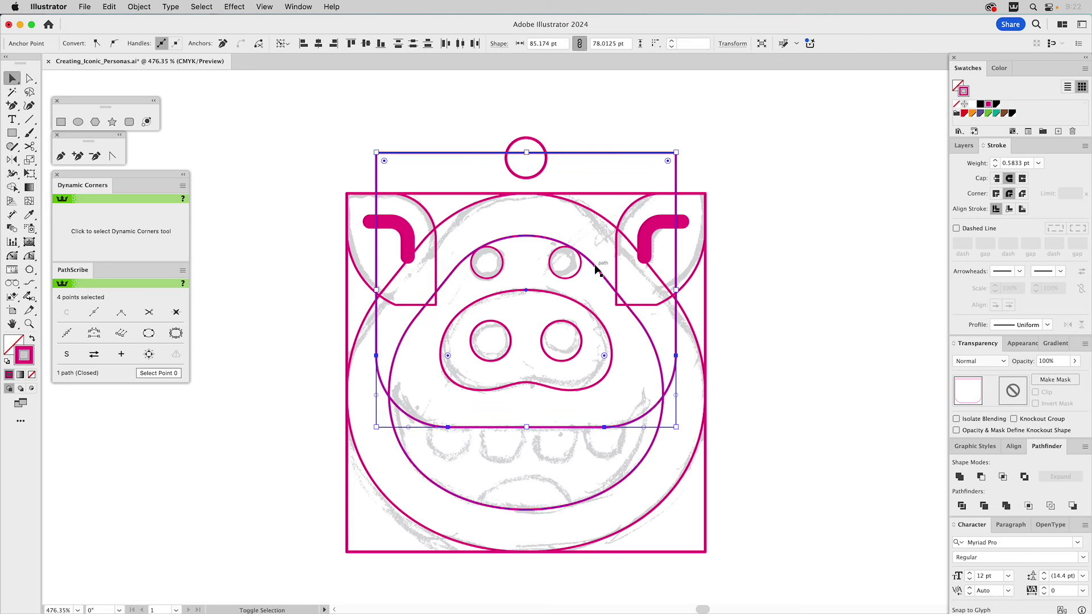
pyautogui.keyDown('shift'); pyautogui.click(597, 267); pyautogui.keyUp('shift')
pyautogui.click(980, 477)
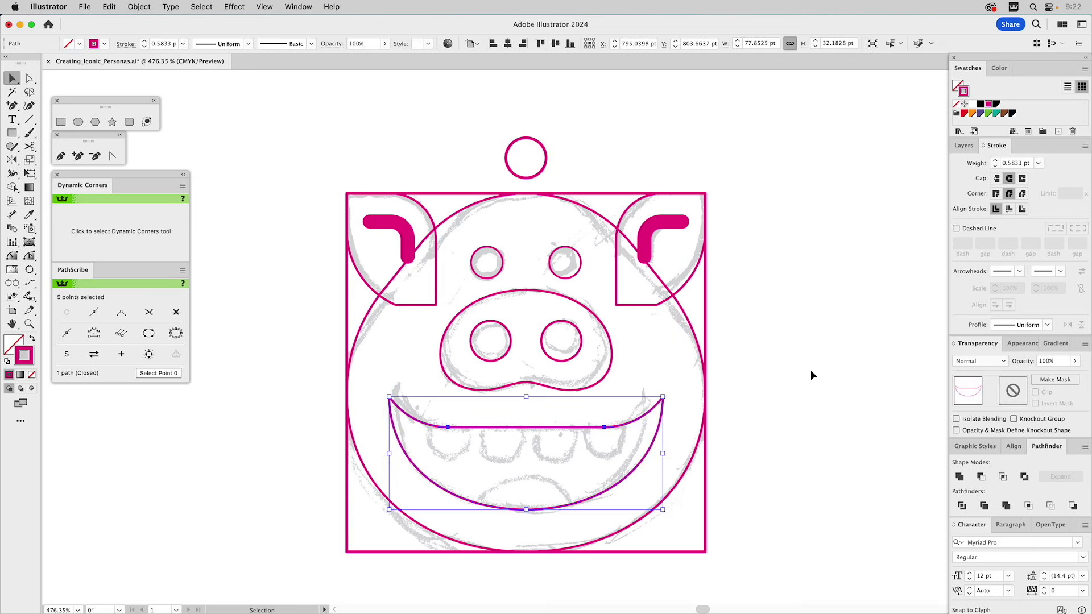
pyautogui.click(807, 364)
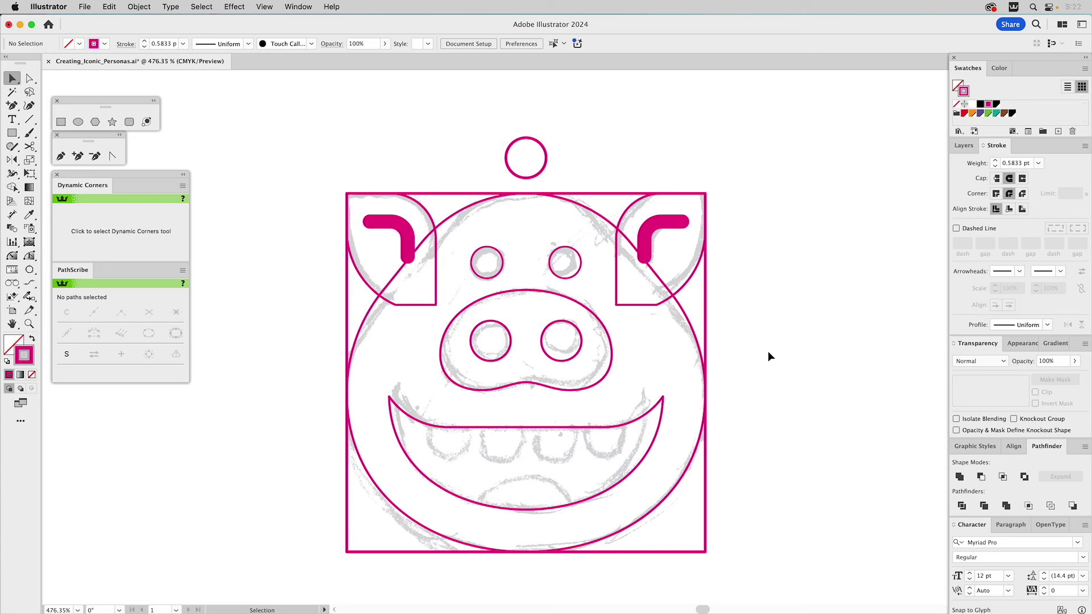
# - Draw a small circle centred on the mouth's bottom edge
pyautogui.click(78, 122)
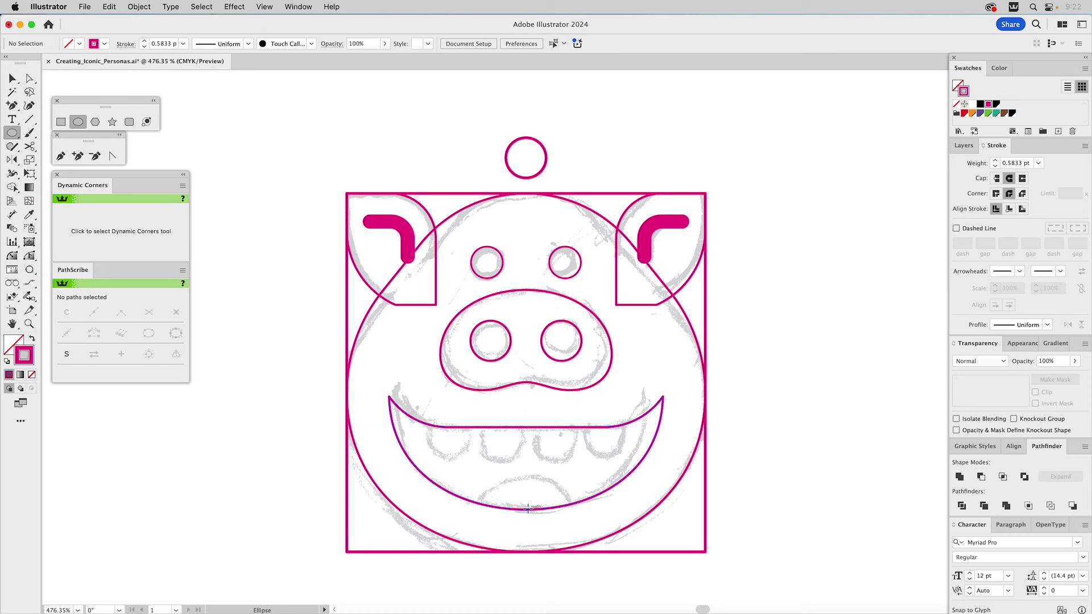
pyautogui.moveTo(526, 509); pyautogui.dragTo(564, 544)
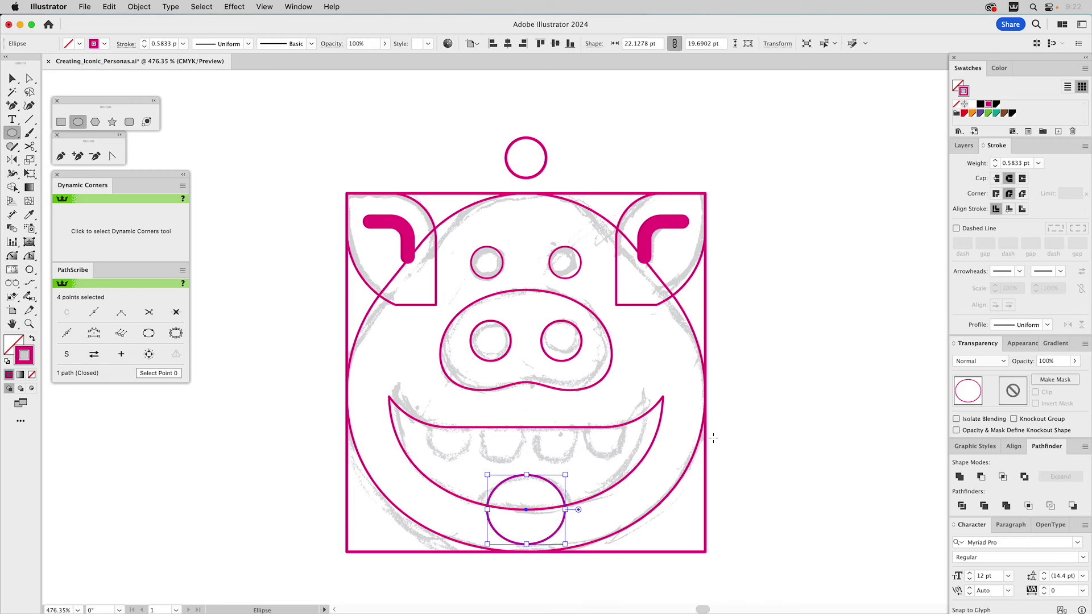
pyautogui.keyDown('super'); pyautogui.click(762, 434); pyautogui.keyUp('super')
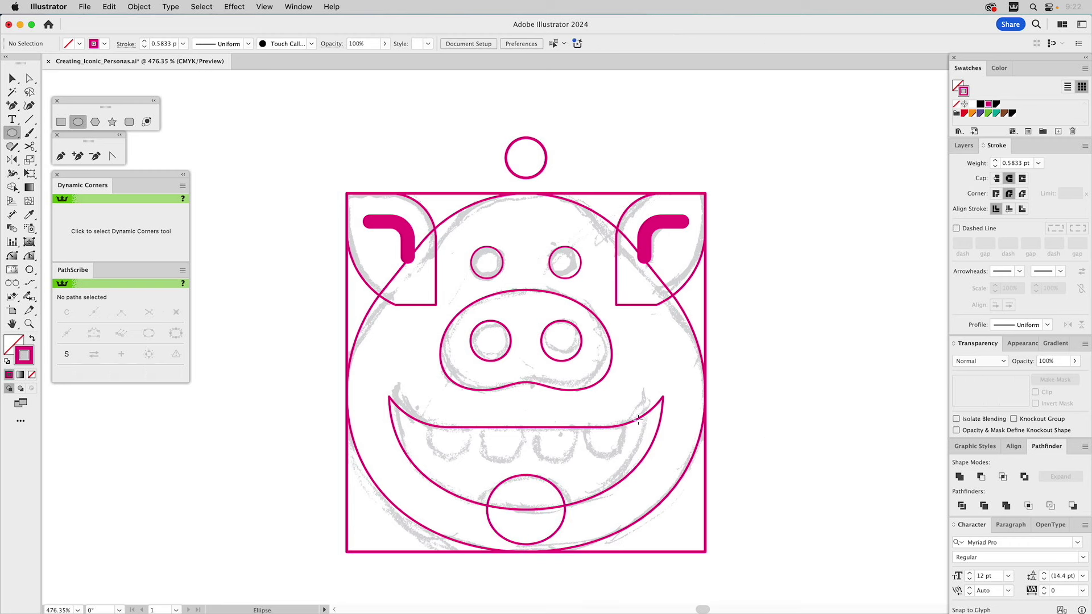
# - Paste the U shape into the mouth as a tooth with the mouth's stroke, positioned at the top edge
pyautogui.scroll(-5, 621, 451)
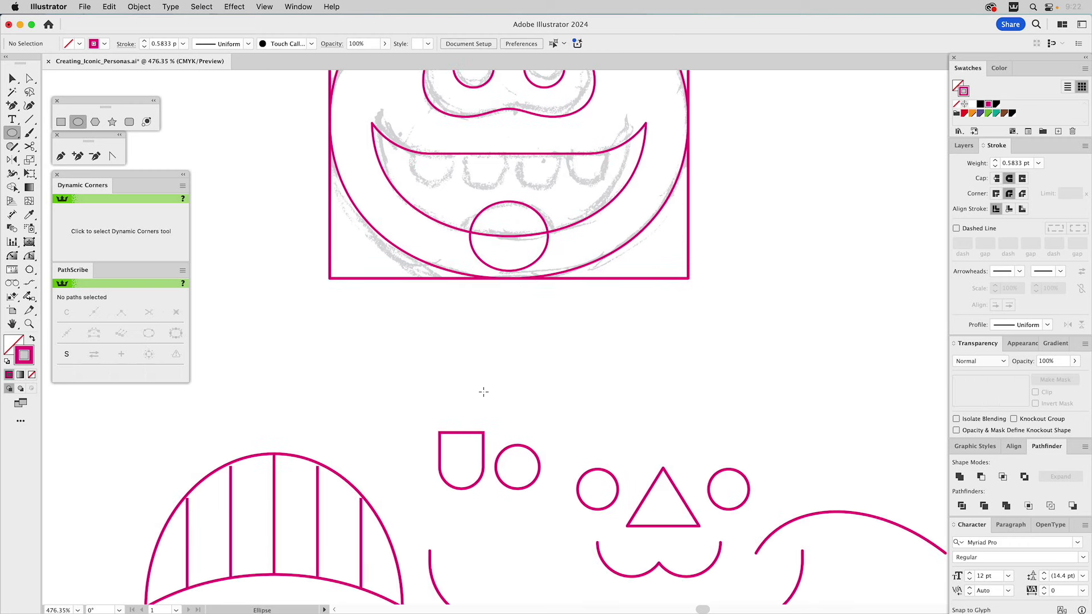
pyautogui.press('v')
pyautogui.click(459, 442)
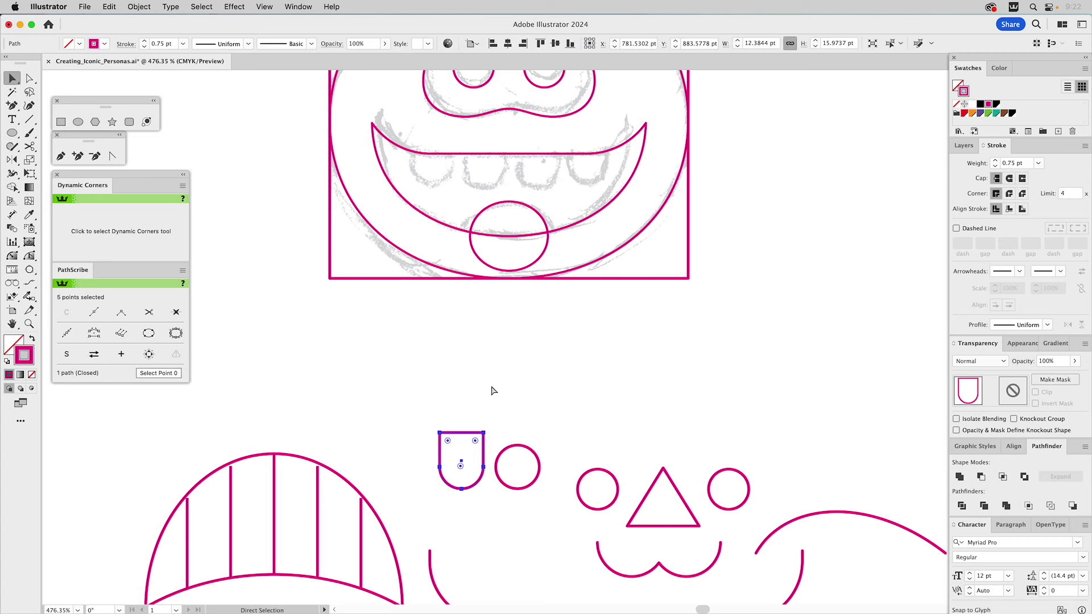
pyautogui.scroll(1, 506, 340)
pyautogui.moveTo(504, 257); pyautogui.dragTo(525, 410)
pyautogui.press('super+v')
pyautogui.press('i')
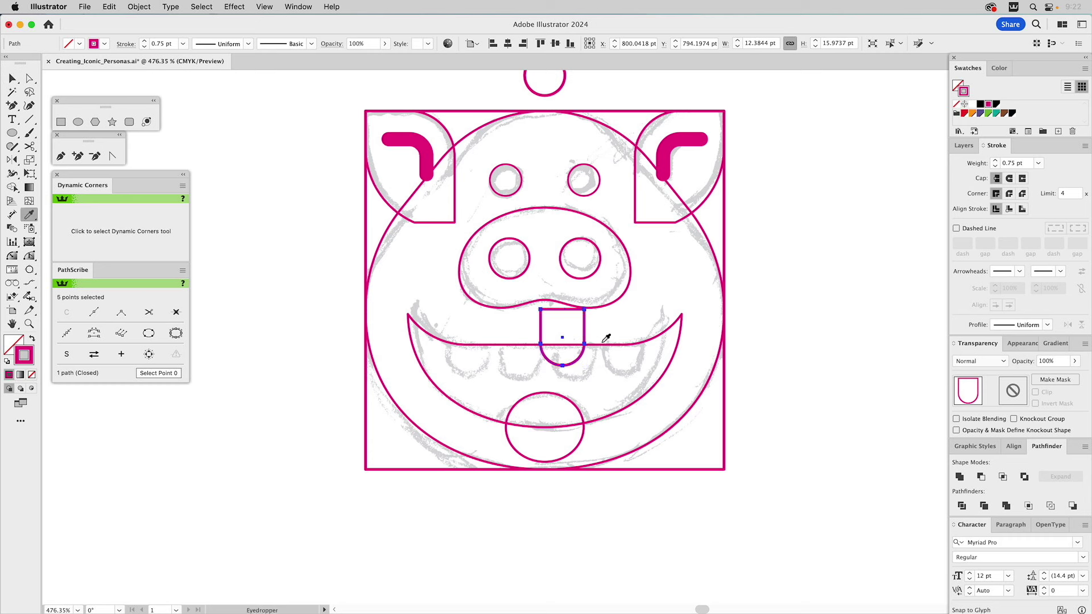
pyautogui.click(604, 344)
pyautogui.press('v')
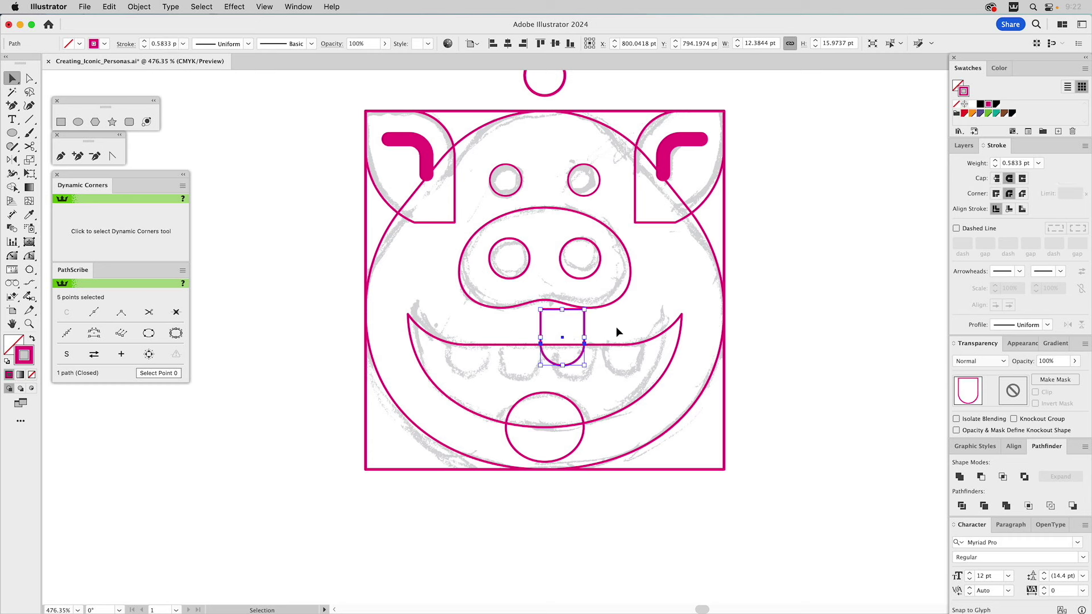
pyautogui.click(611, 332)
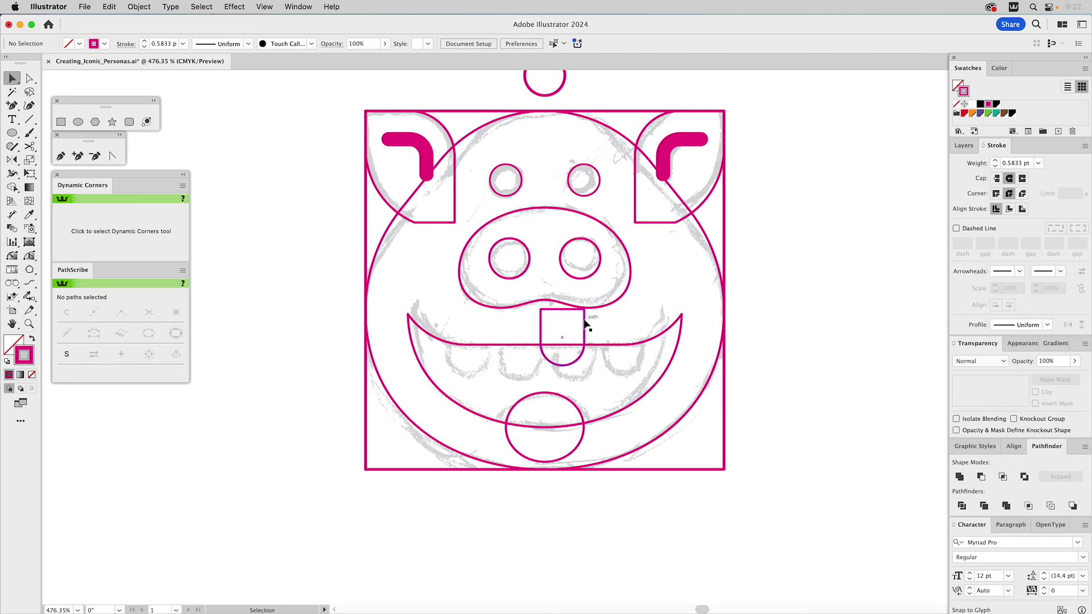
pyautogui.moveTo(585, 312); pyautogui.dragTo(546, 303)
pyautogui.click(562, 320)
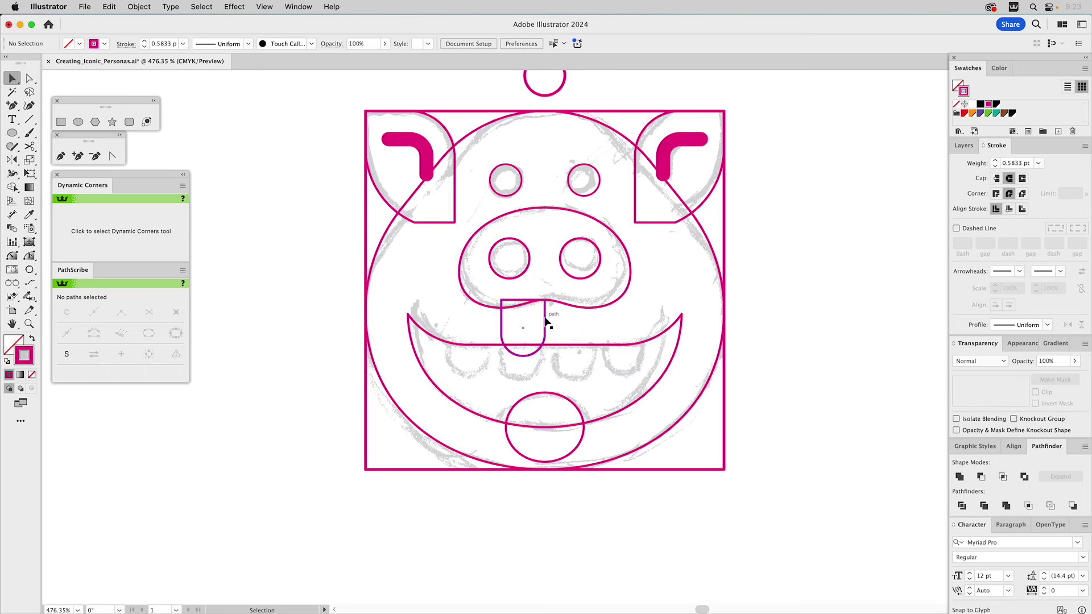
pyautogui.moveTo(545, 322)
pyautogui.mouseDown()
pyautogui.moveTo(534, 318)
pyautogui.moveTo(540, 341)
pyautogui.mouseUp()
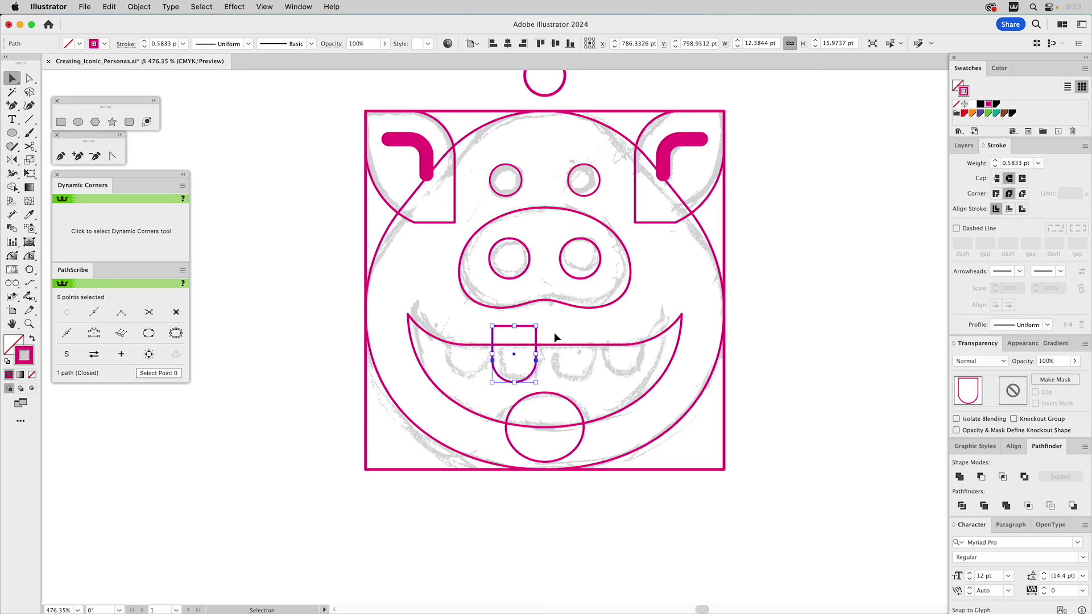
# - Duplicate the tooth to the left and nudge both teeth slightly up
pyautogui.moveTo(536, 331); pyautogui.dragTo(493, 331)
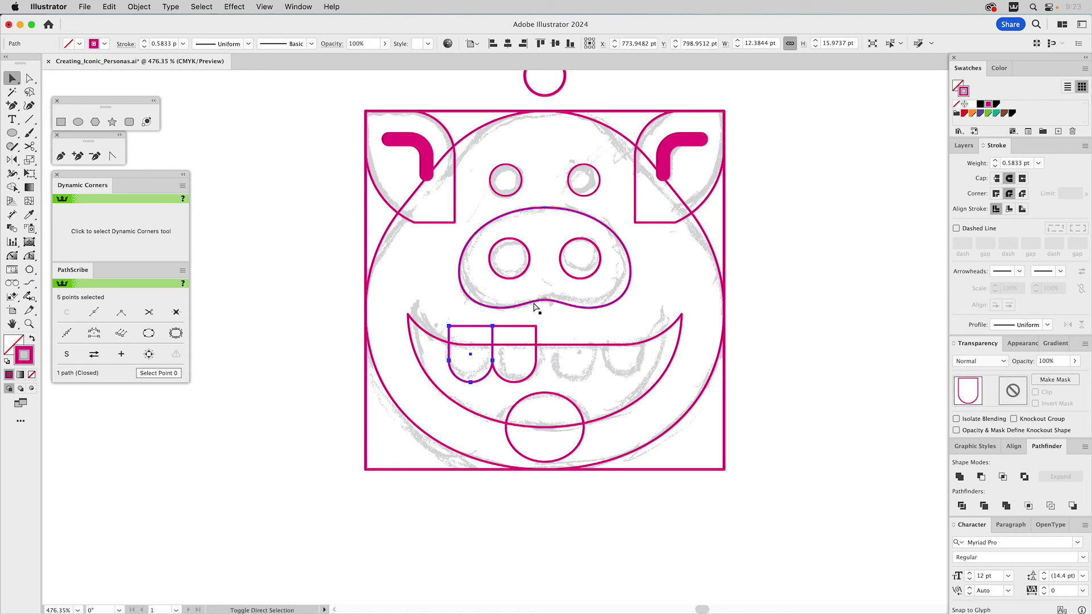
pyautogui.press('Left')
pyautogui.press('Left')
pyautogui.press('Left')
pyautogui.press('Left')
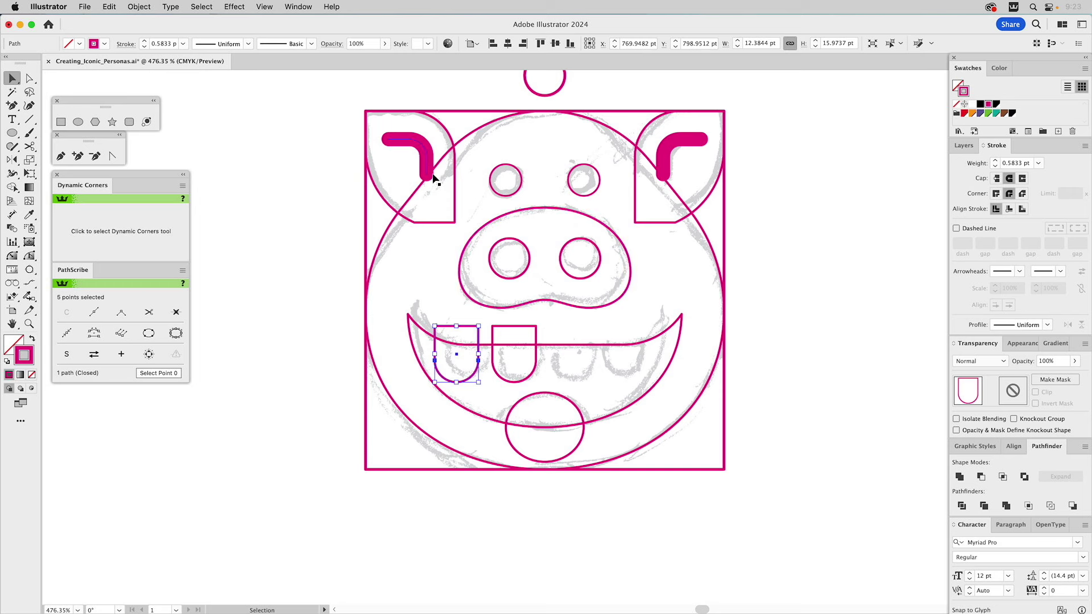
pyautogui.click(651, 308)
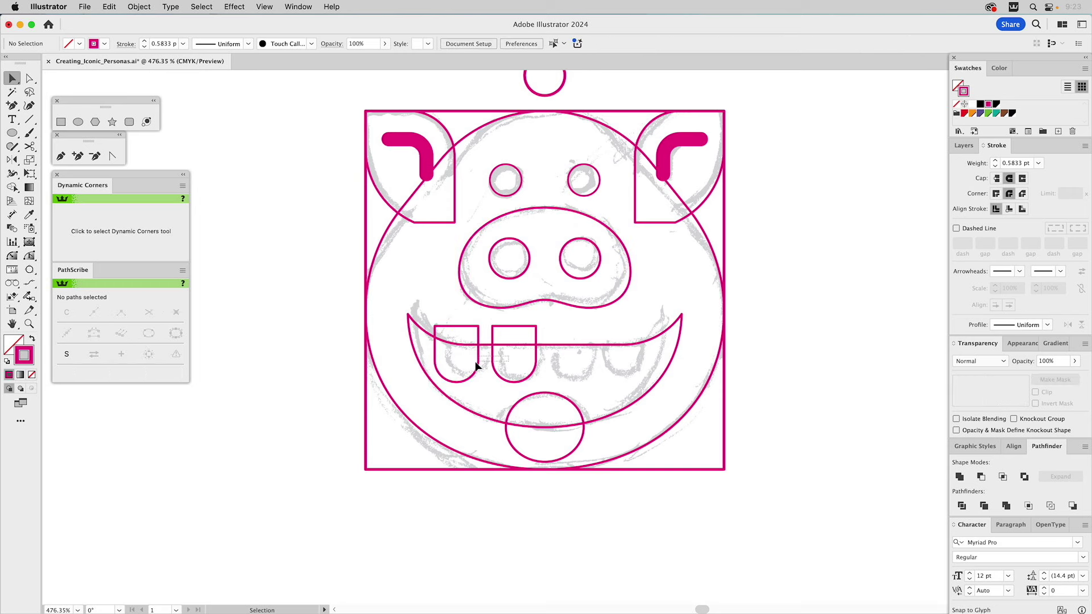
pyautogui.moveTo(475, 360); pyautogui.dragTo(475, 361)
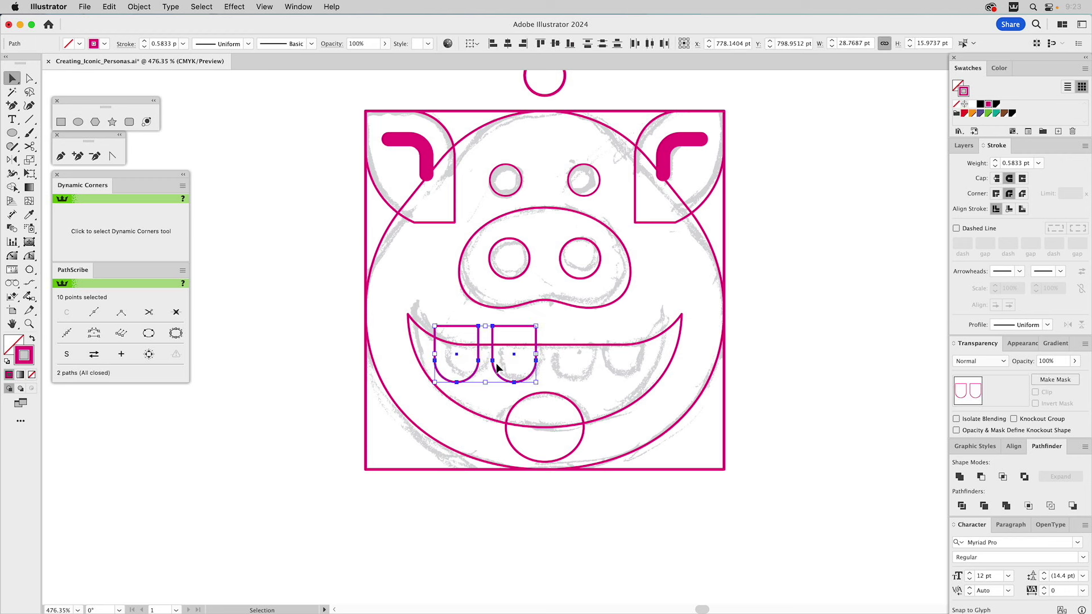
pyautogui.press('Up')
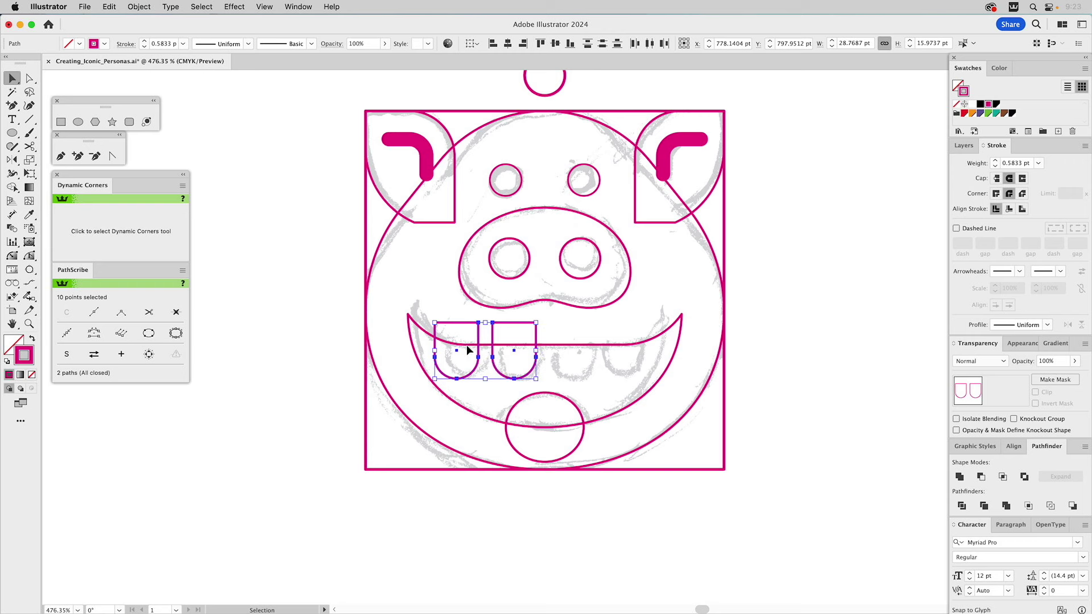
# - Mirror copies of the two teeth across the pig's centre onto the right side
pyautogui.click(13, 161)
pyautogui.click(544, 99)
pyautogui.moveTo(541, 114); pyautogui.dragTo(539, 137)
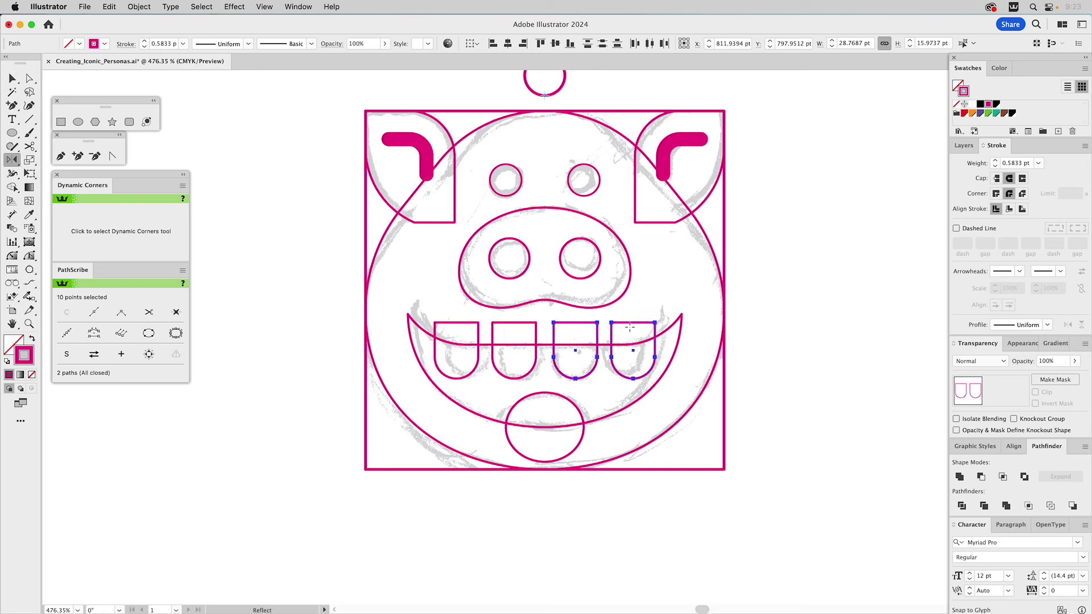
pyautogui.press('v')
pyautogui.click(810, 399)
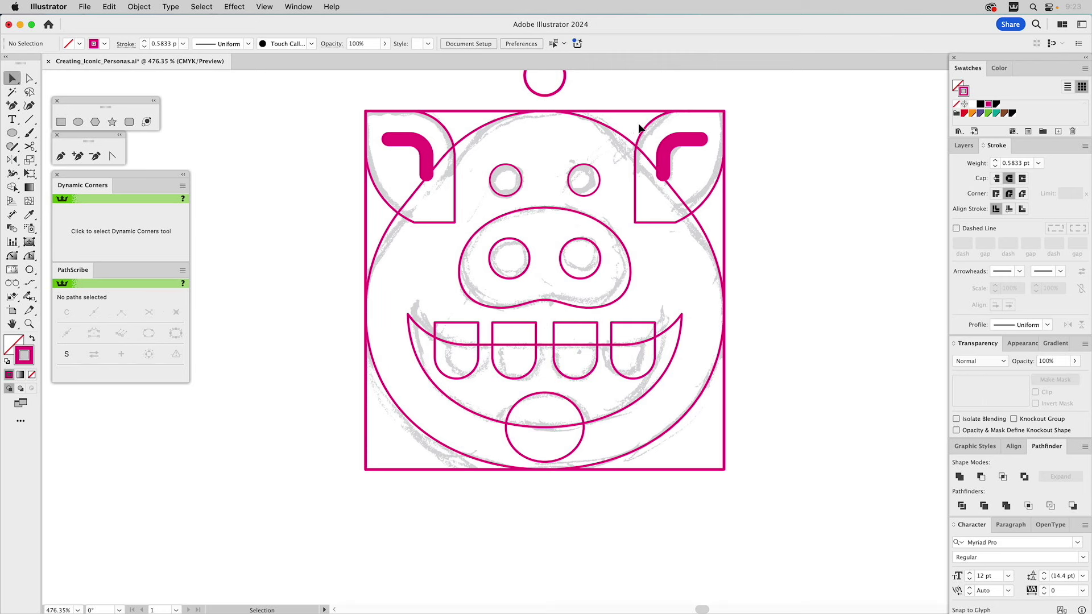
# - Select both ears and the head outline together
pyautogui.moveTo(623, 130); pyautogui.dragTo(643, 152)
pyautogui.keyDown('shift'); pyautogui.click(452, 137); pyautogui.keyUp('shift')
pyautogui.keyDown('shift'); pyautogui.click(451, 137); pyautogui.keyUp('shift')
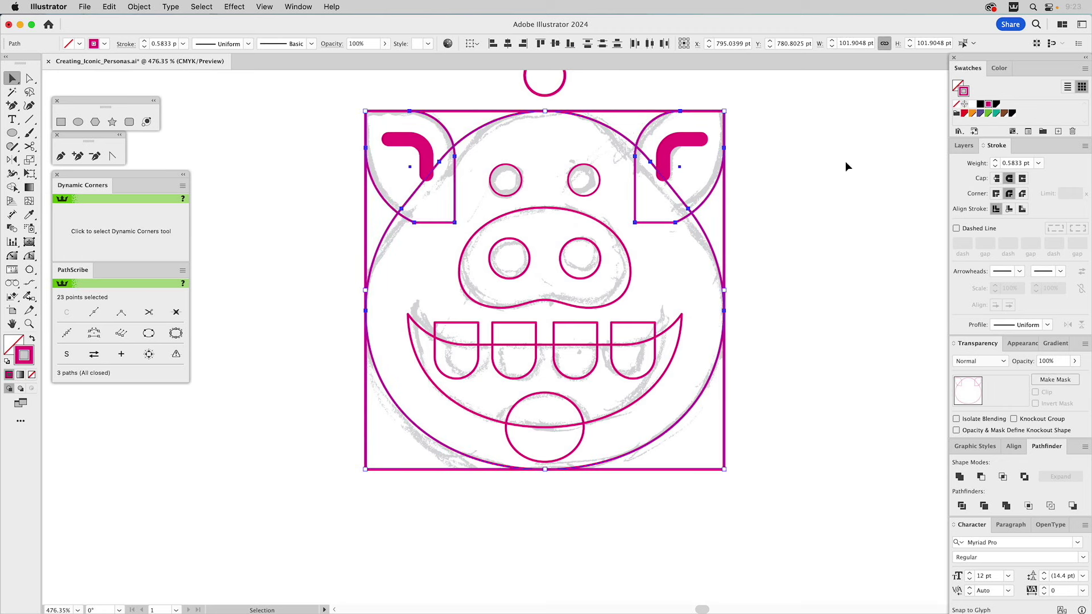
# - Remove the stroke from the head and ears and fill them solid black
pyautogui.click(956, 104)
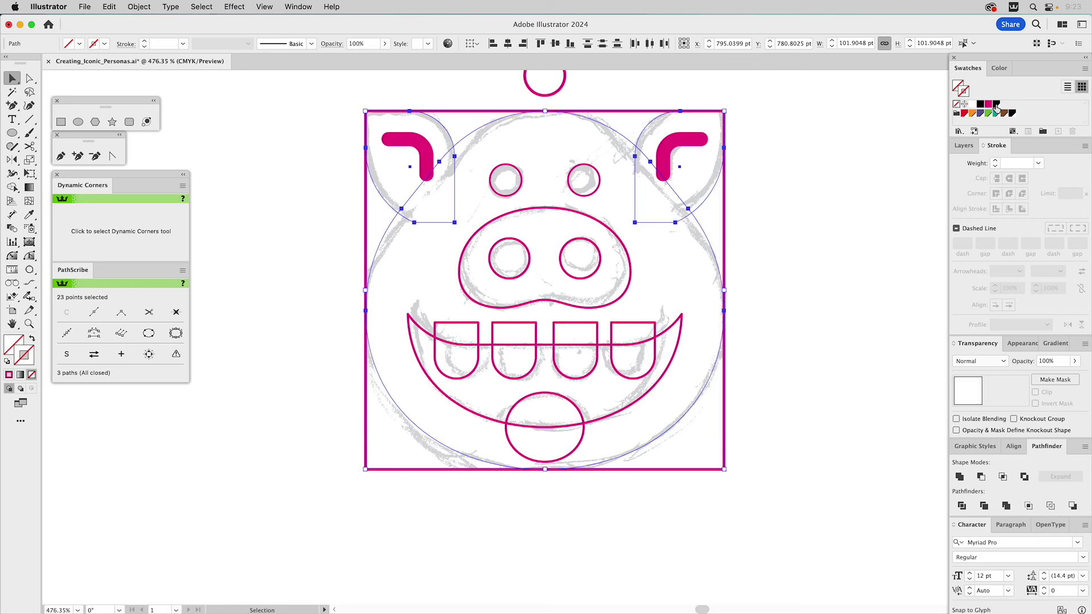
pyautogui.moveTo(1011, 116); pyautogui.dragTo(958, 84)
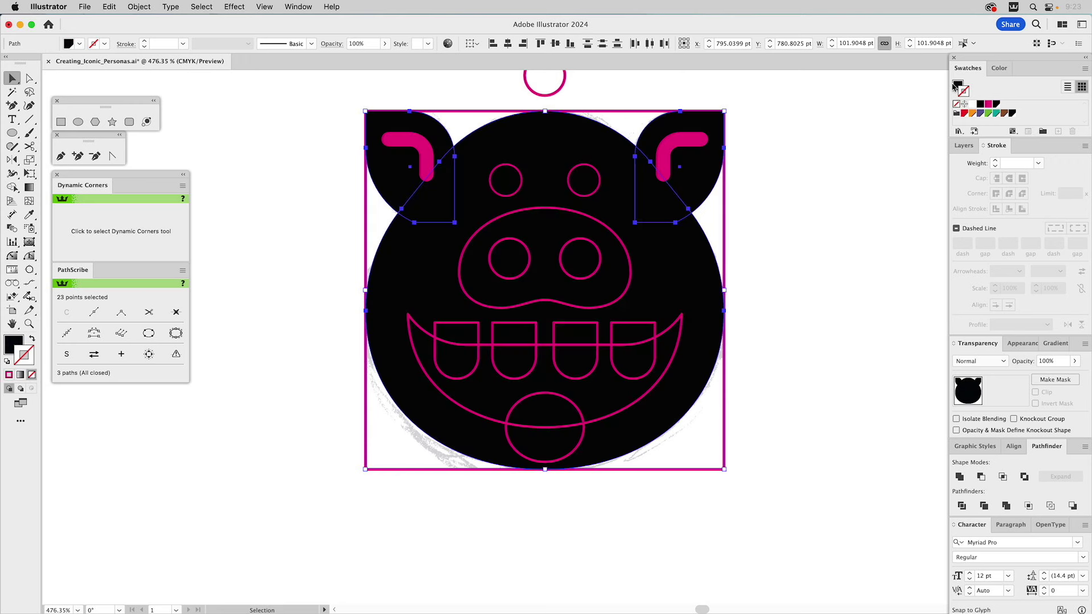
pyautogui.click(801, 223)
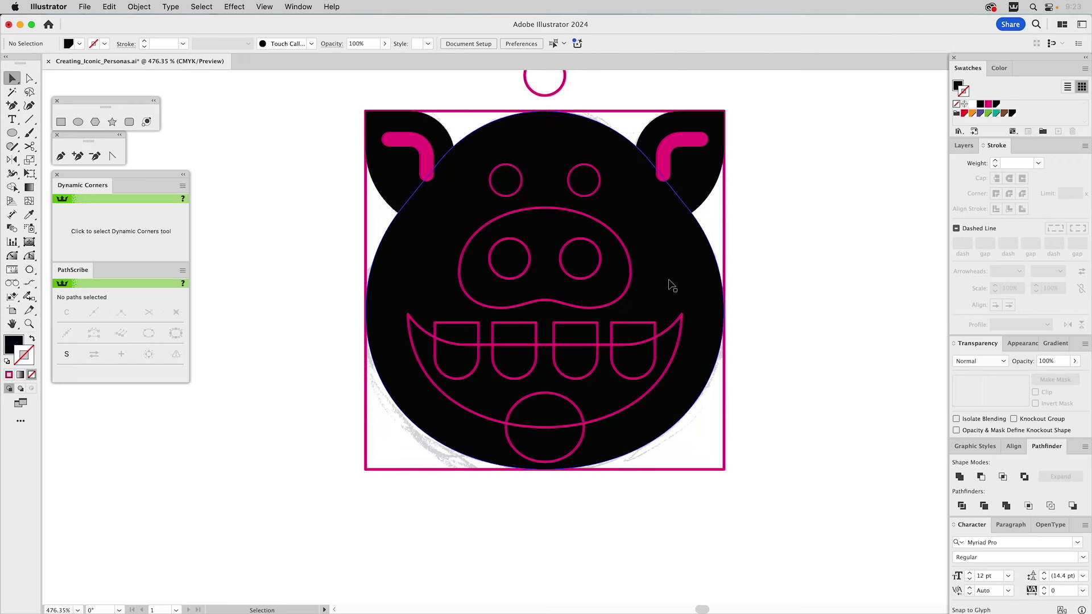
# - Fill the snout and both eyes solid white
pyautogui.click(601, 226)
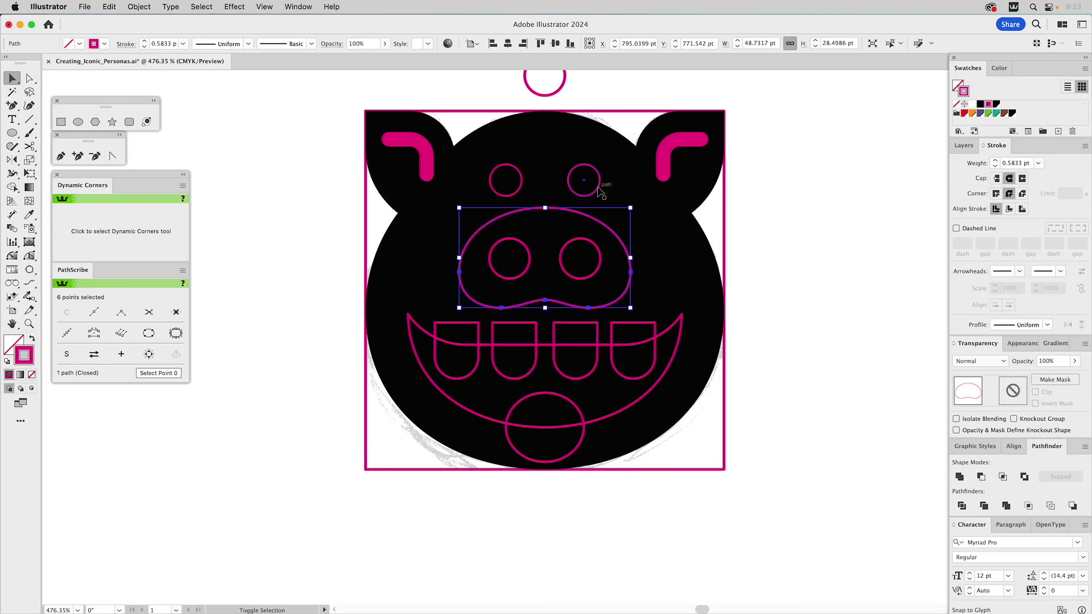
pyautogui.keyDown('shift'); pyautogui.click(599, 180); pyautogui.keyUp('shift')
pyautogui.keyDown('shift'); pyautogui.click(521, 177); pyautogui.keyUp('shift')
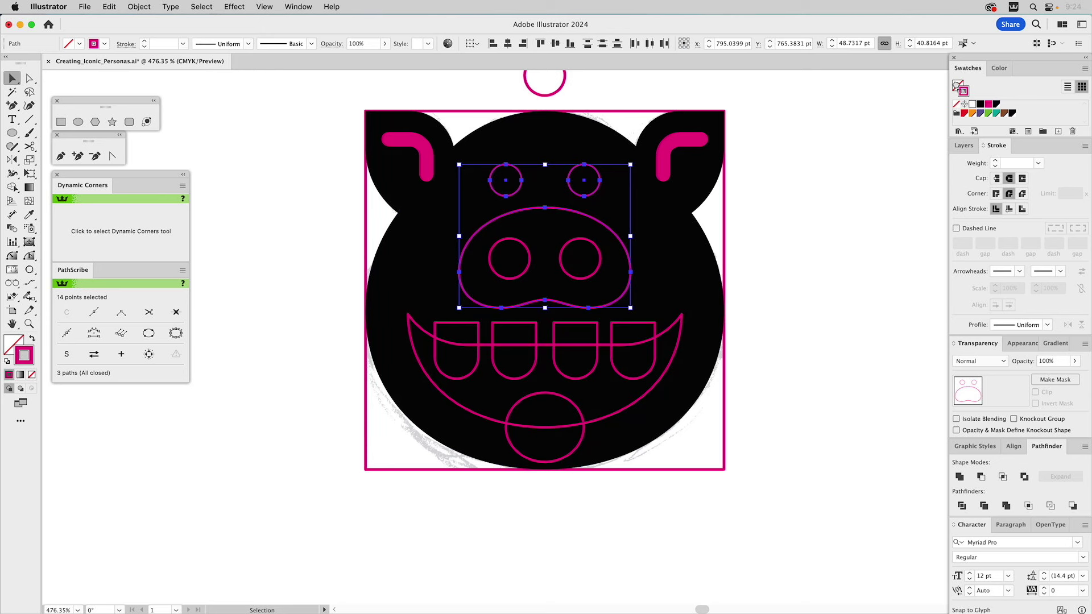
pyautogui.click(957, 105)
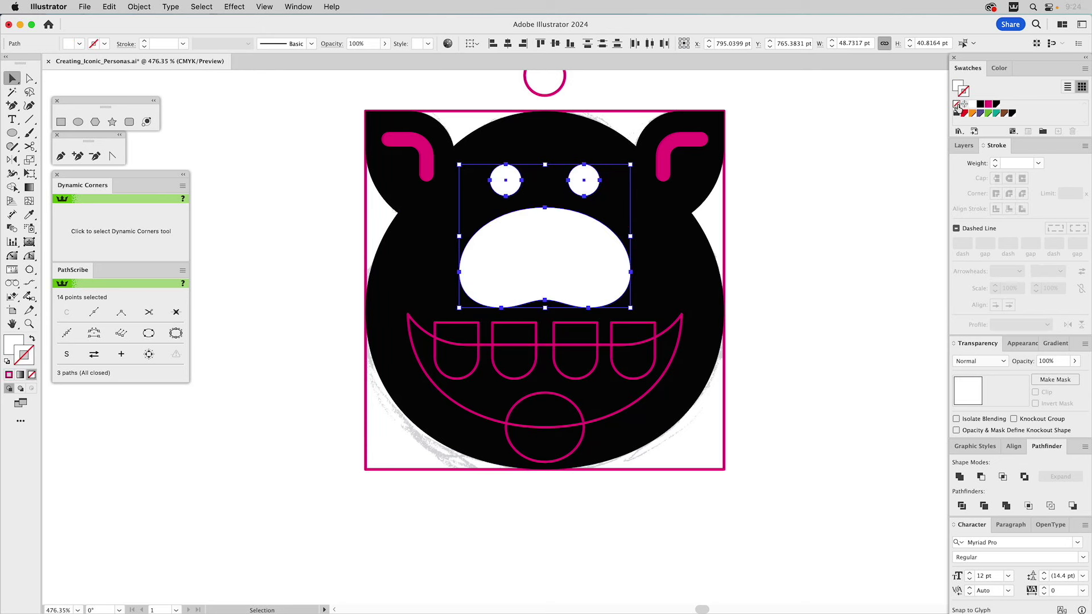
pyautogui.click(836, 199)
# - Give both nostrils the face's black fill with the Eyedropper
pyautogui.click(580, 225)
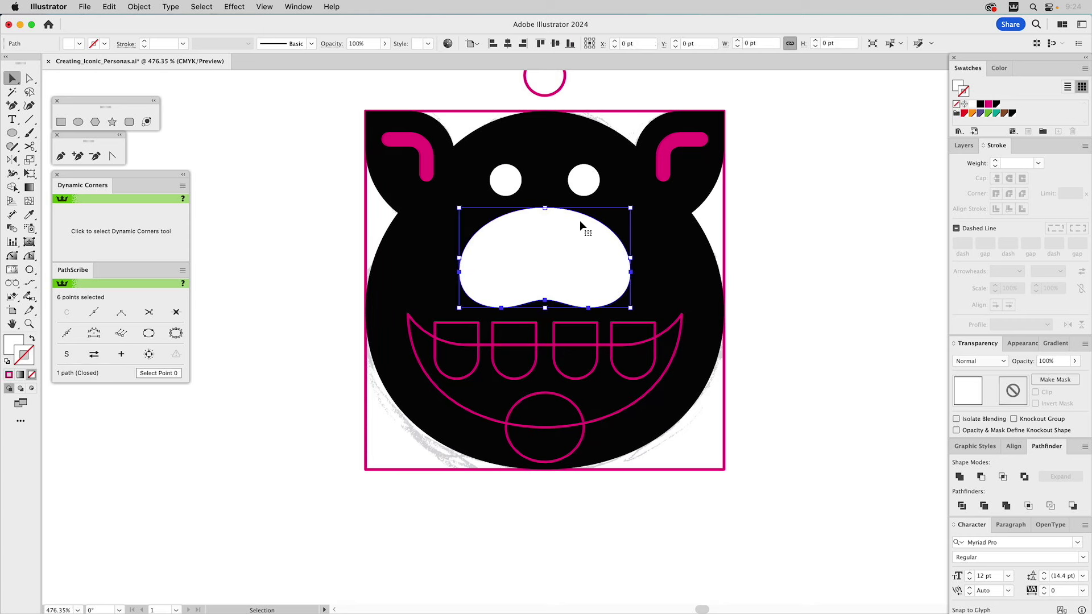
pyautogui.press('Delete')
pyautogui.click(571, 240)
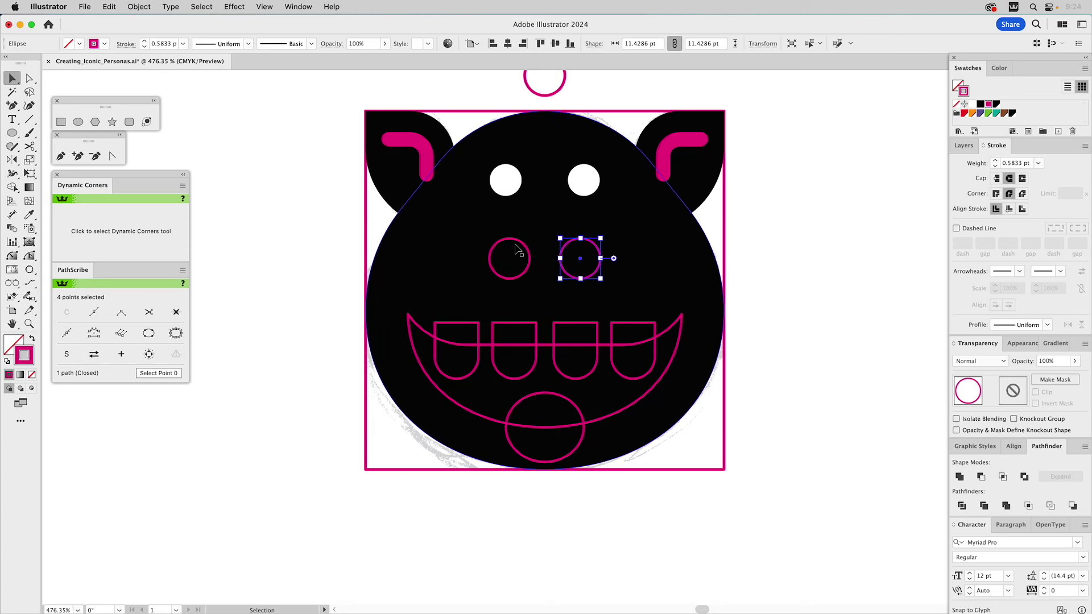
pyautogui.keyDown('shift'); pyautogui.click(514, 246); pyautogui.keyUp('shift')
pyautogui.click(512, 244)
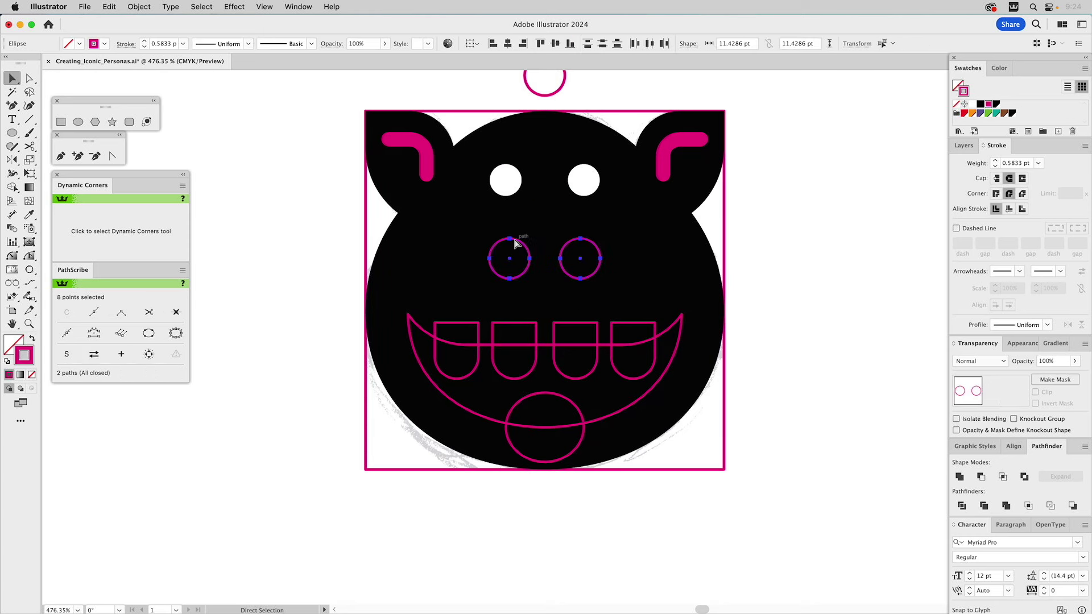
pyautogui.press('super+z')
pyautogui.keyDown('shift'); pyautogui.click(573, 243); pyautogui.keyUp('shift')
pyautogui.click(573, 244)
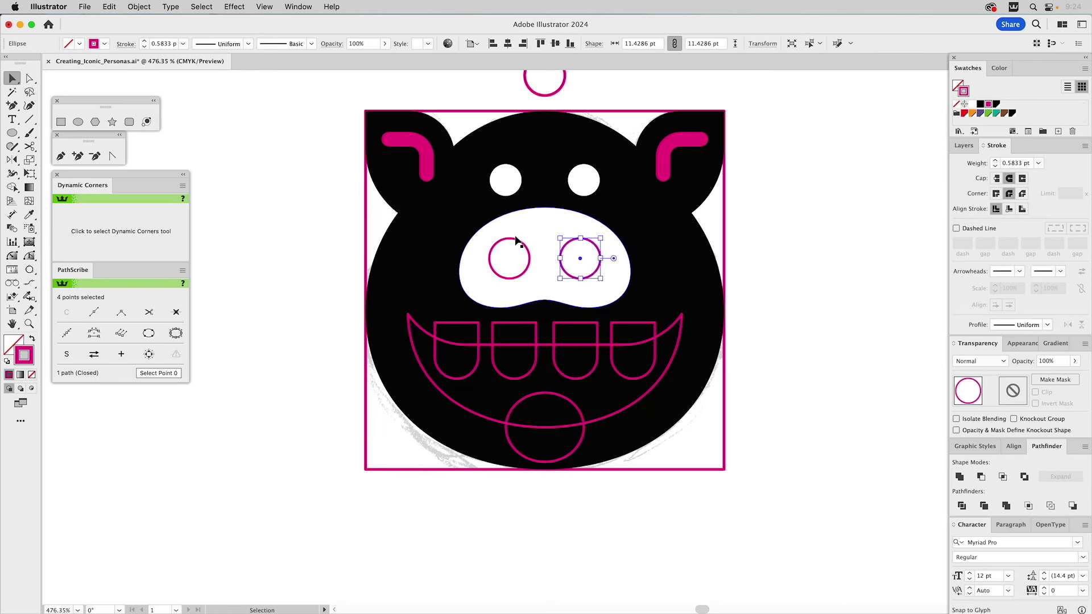
pyautogui.keyDown('shift'); pyautogui.click(519, 242); pyautogui.keyUp('shift')
pyautogui.press('i')
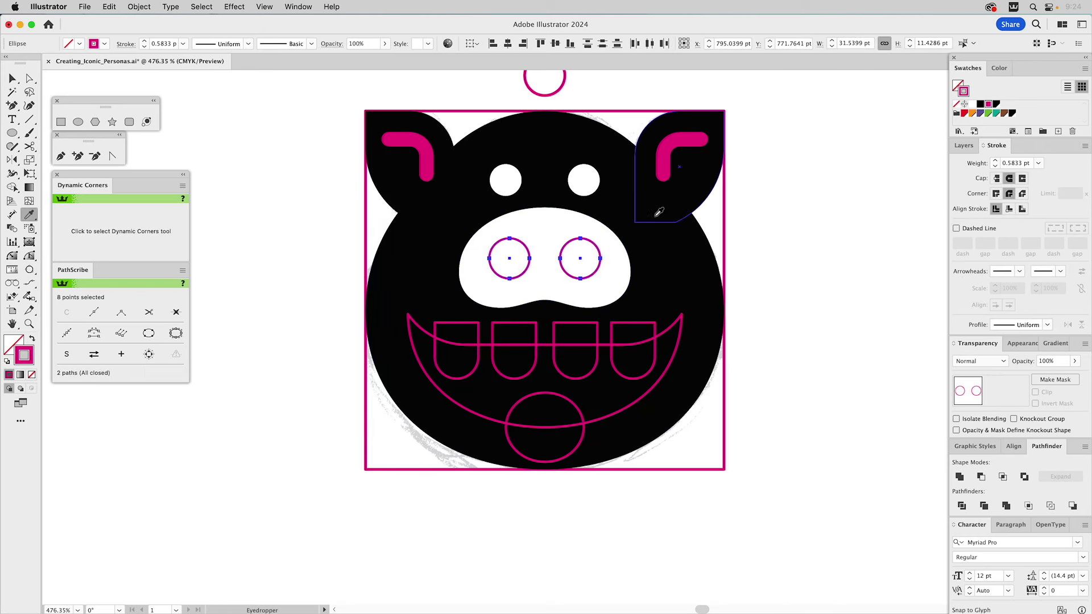
pyautogui.click(652, 246)
pyautogui.press('super+shift+a')
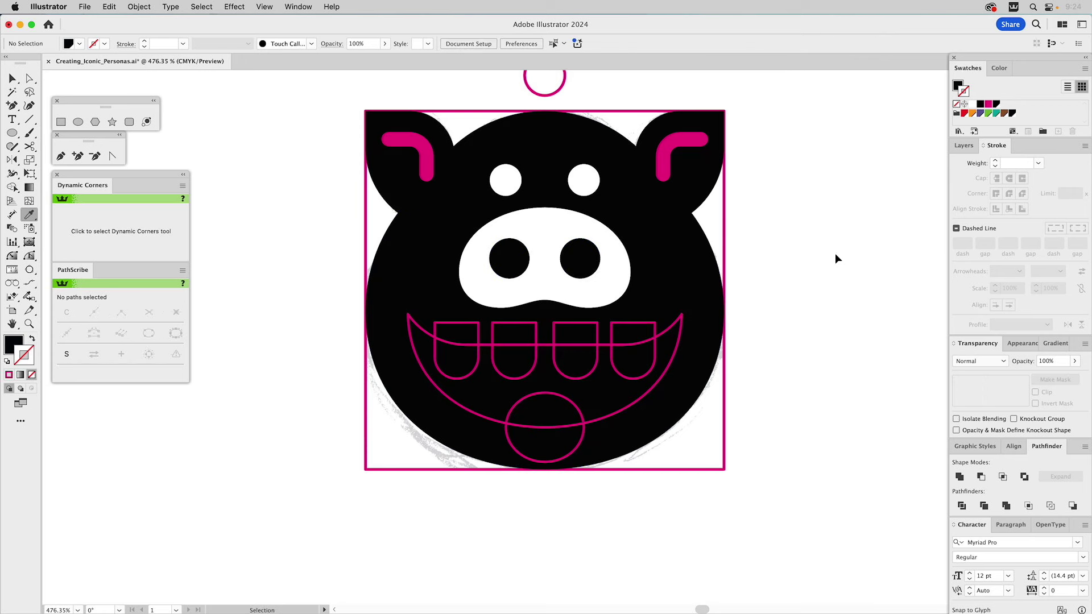
pyautogui.press('v')
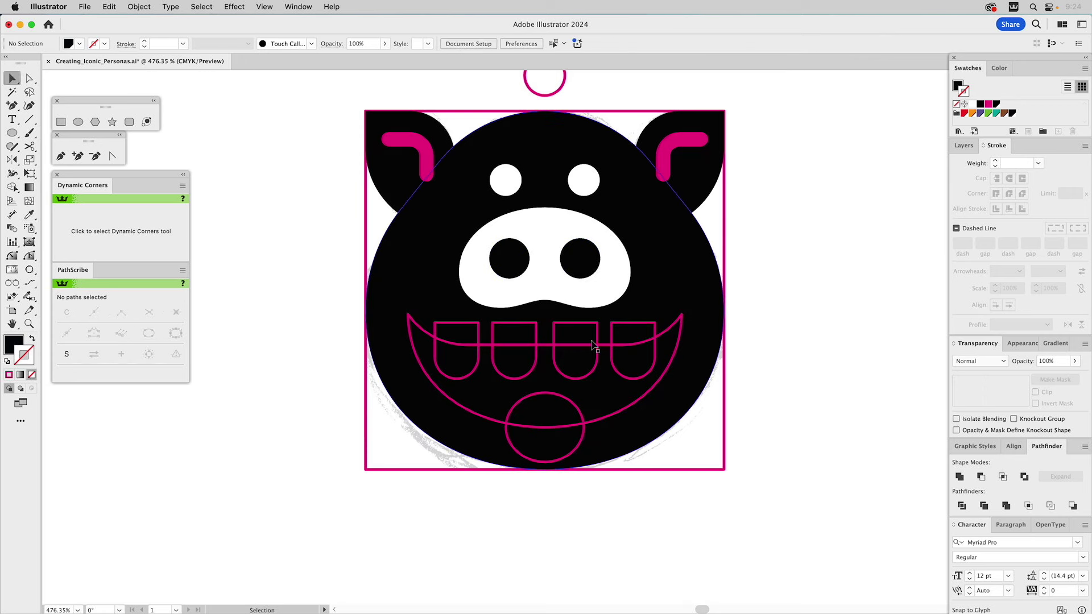
# - Unite the four teeth and subtract them from the mouth arc with Minus Front
pyautogui.click(452, 327)
pyautogui.keyDown('shift'); pyautogui.click(527, 327); pyautogui.keyUp('shift')
pyautogui.keyDown('shift'); pyautogui.click(585, 326); pyautogui.keyUp('shift')
pyautogui.keyDown('shift'); pyautogui.click(633, 327); pyautogui.keyUp('shift')
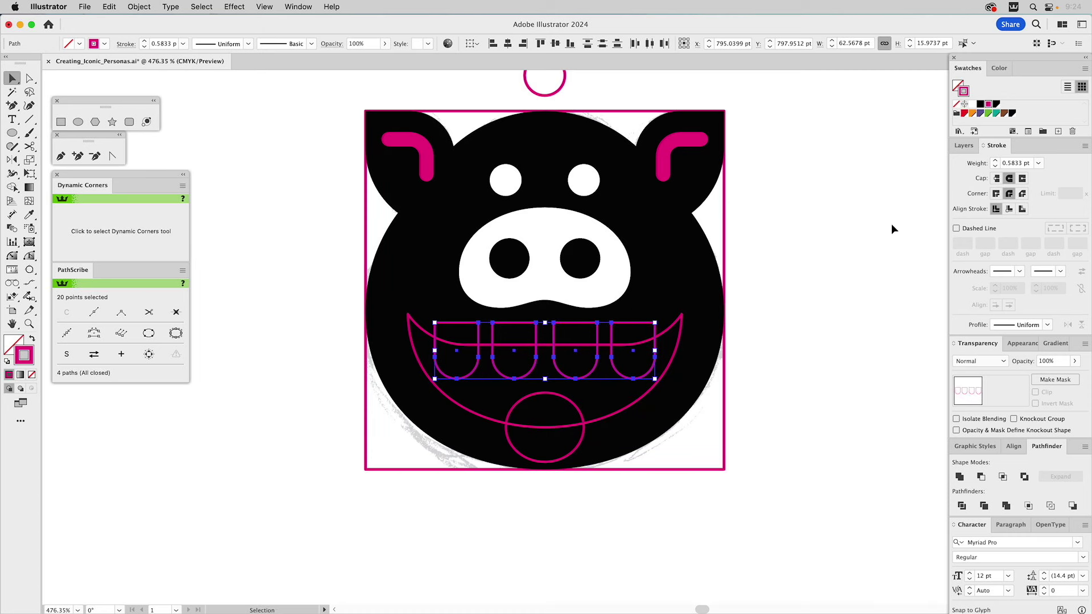
pyautogui.click(953, 476)
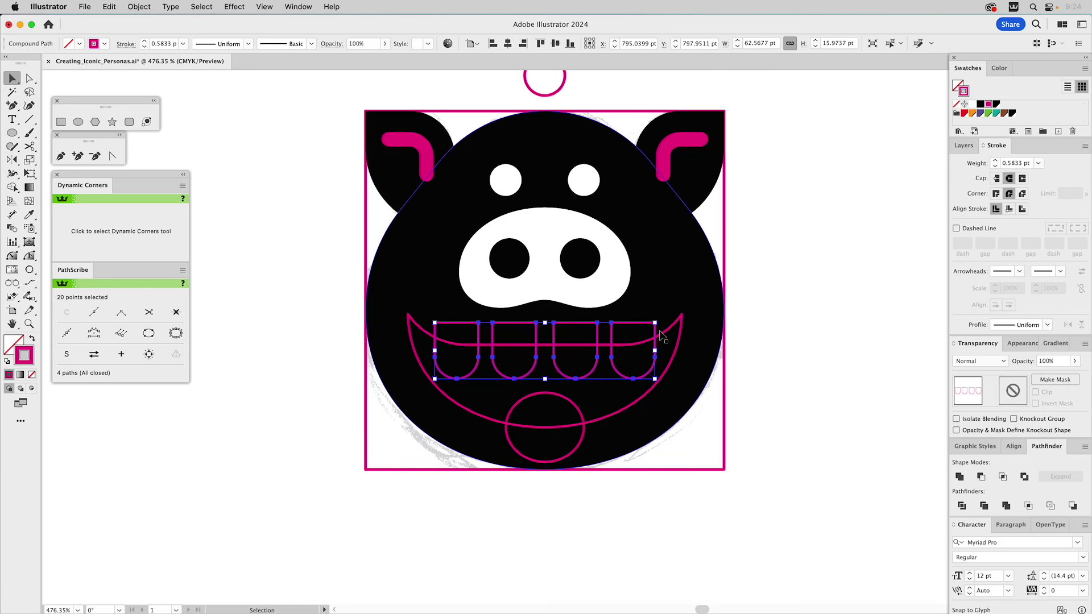
pyautogui.keyDown('shift'); pyautogui.click(666, 337); pyautogui.keyUp('shift')
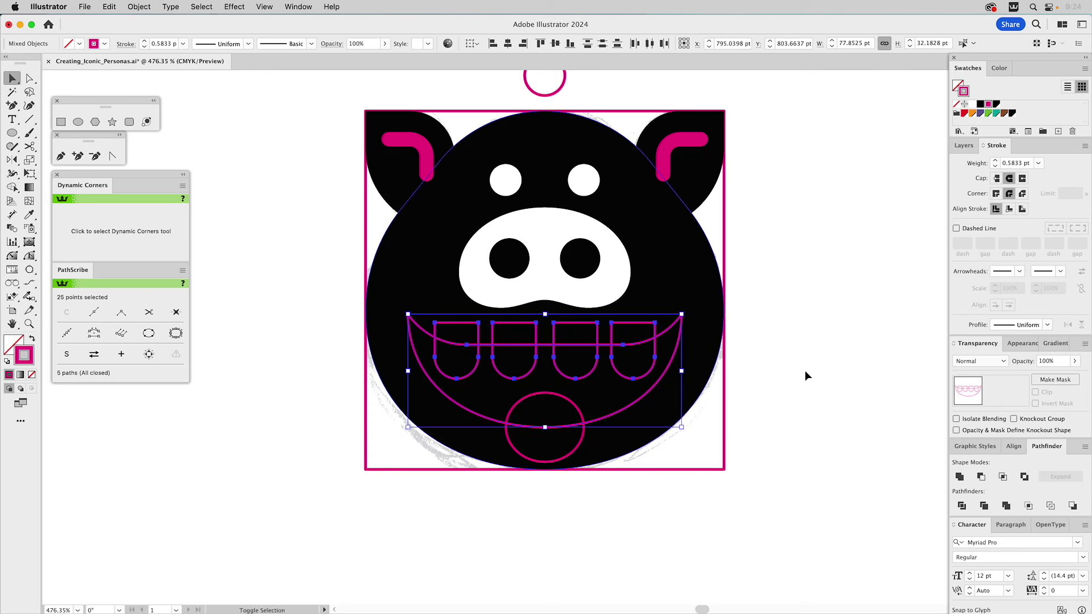
pyautogui.click(980, 477)
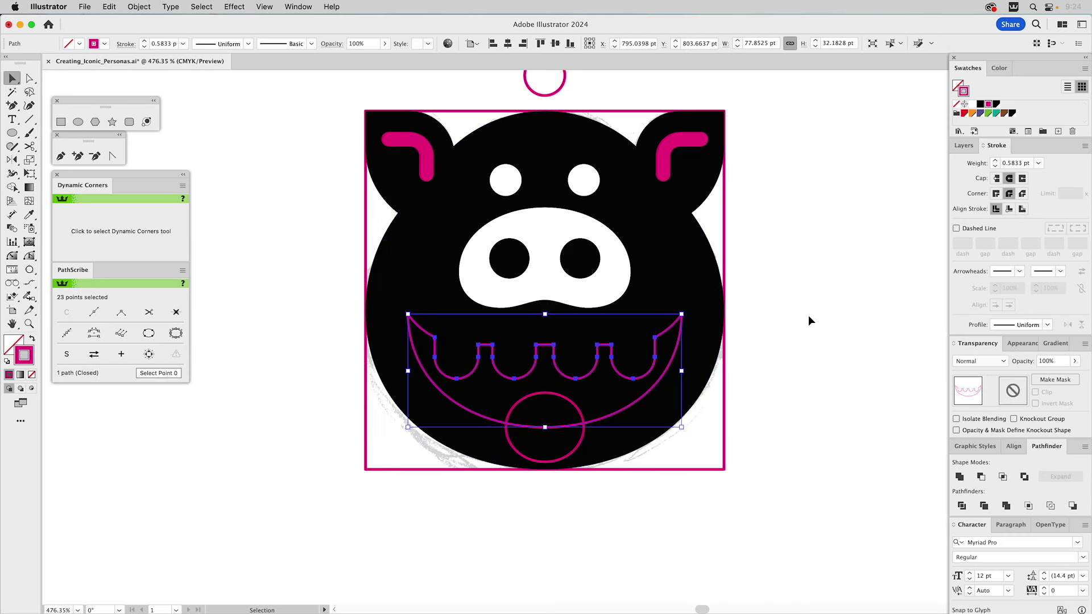
# - Eyedrop the nose's white onto the mouth and the head's black onto the tongue circle
pyautogui.press('i')
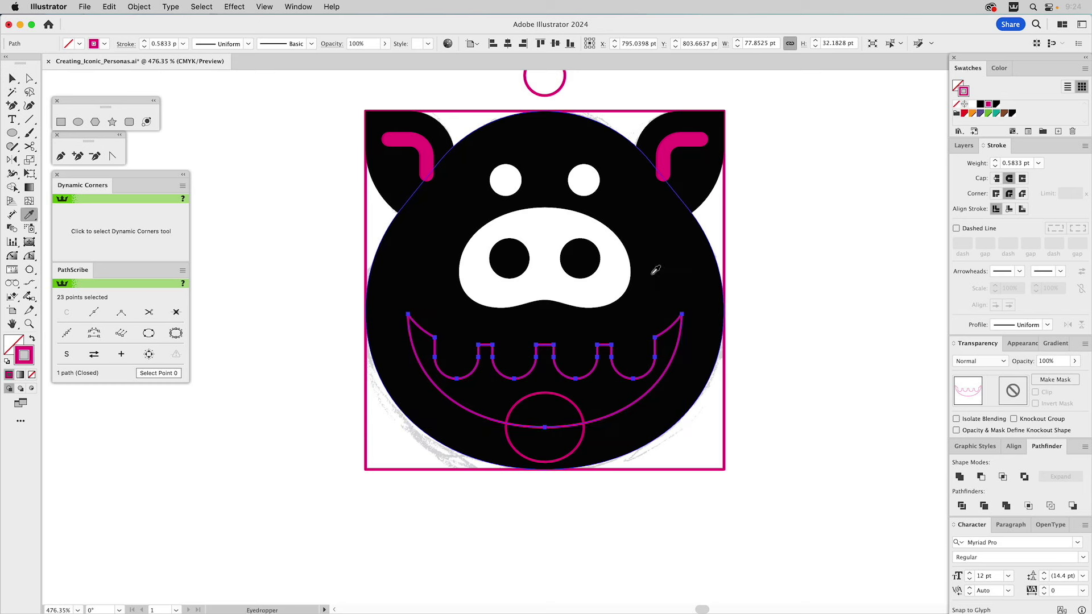
pyautogui.click(597, 293)
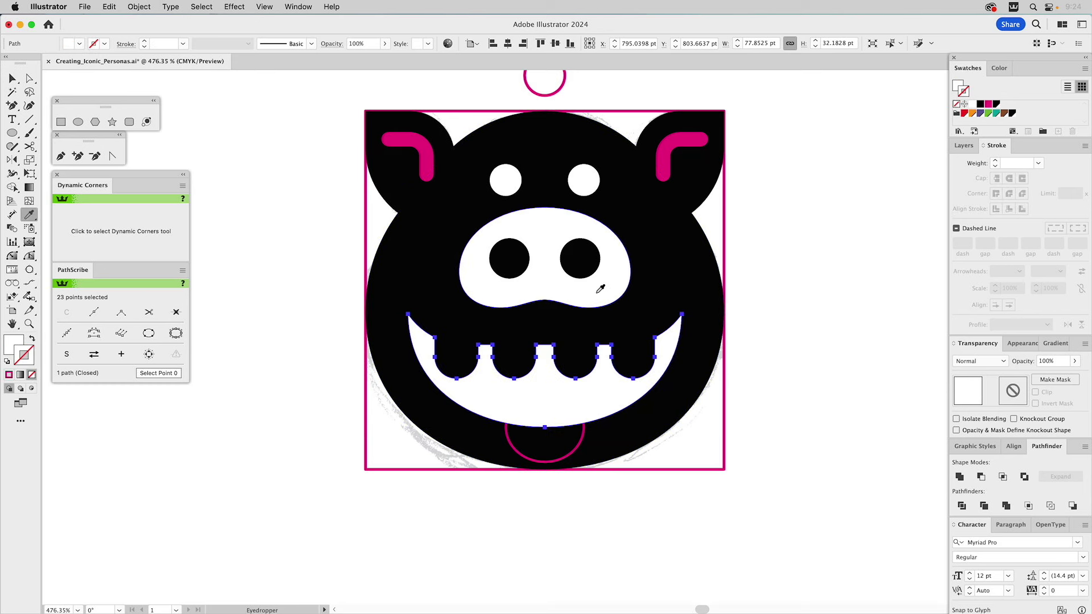
pyautogui.keyDown('super'); pyautogui.click(821, 335); pyautogui.keyUp('super')
pyautogui.press('v')
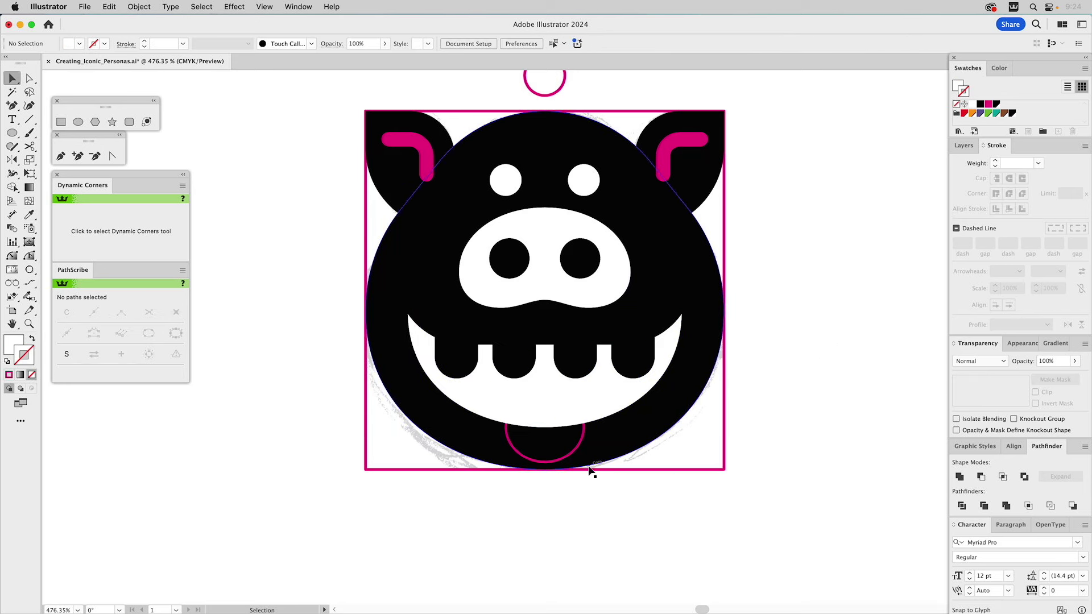
pyautogui.click(581, 443)
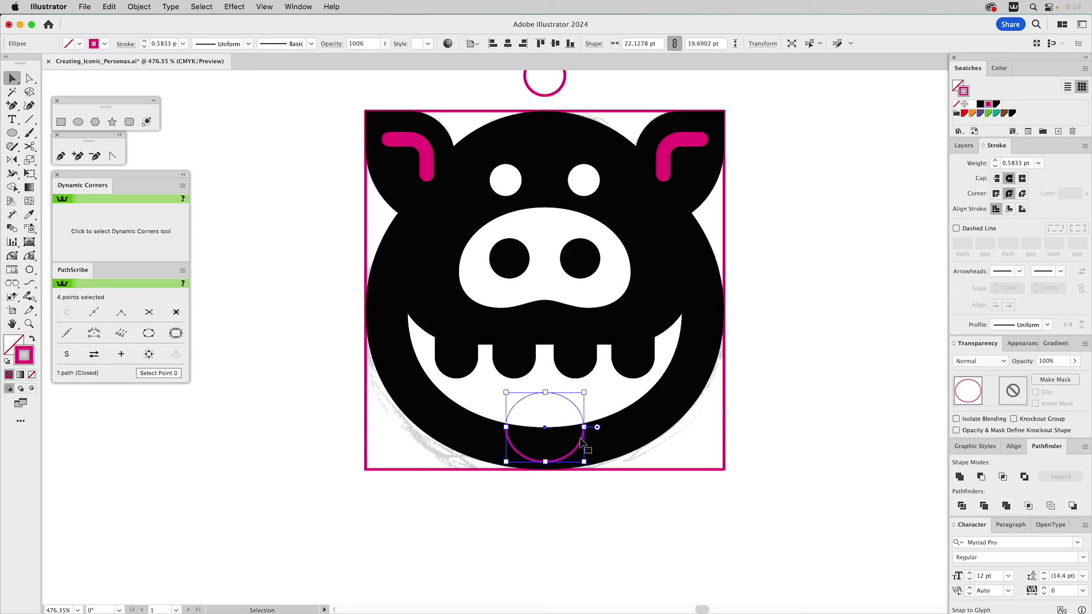
pyautogui.press('i')
pyautogui.click(623, 439)
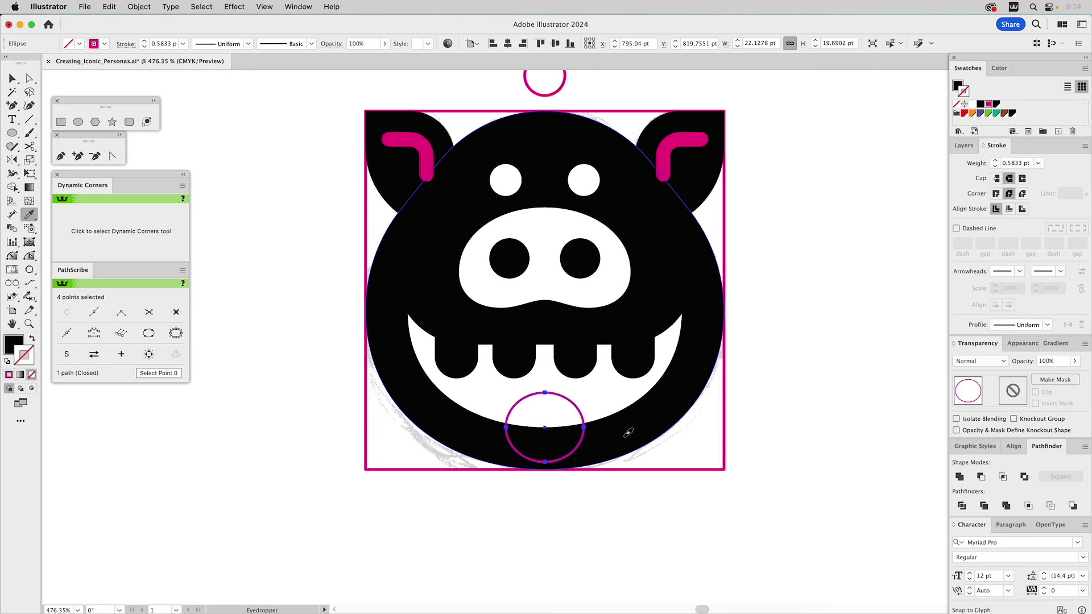
pyautogui.keyDown('super'); pyautogui.click(827, 301); pyautogui.keyUp('super')
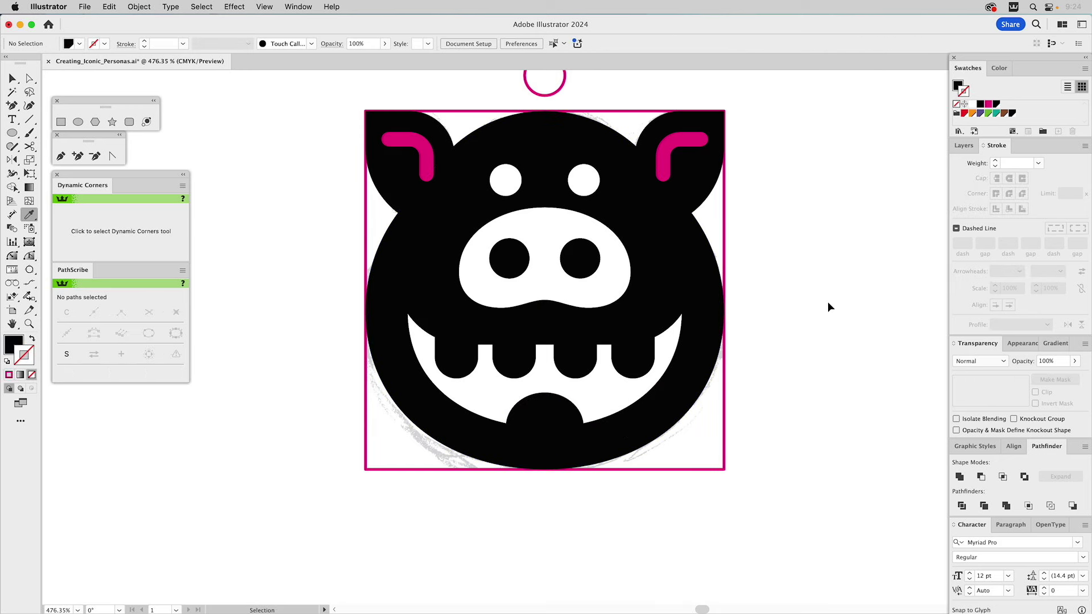
pyautogui.keyDown('super'); pyautogui.click(421, 146); pyautogui.keyUp('super')
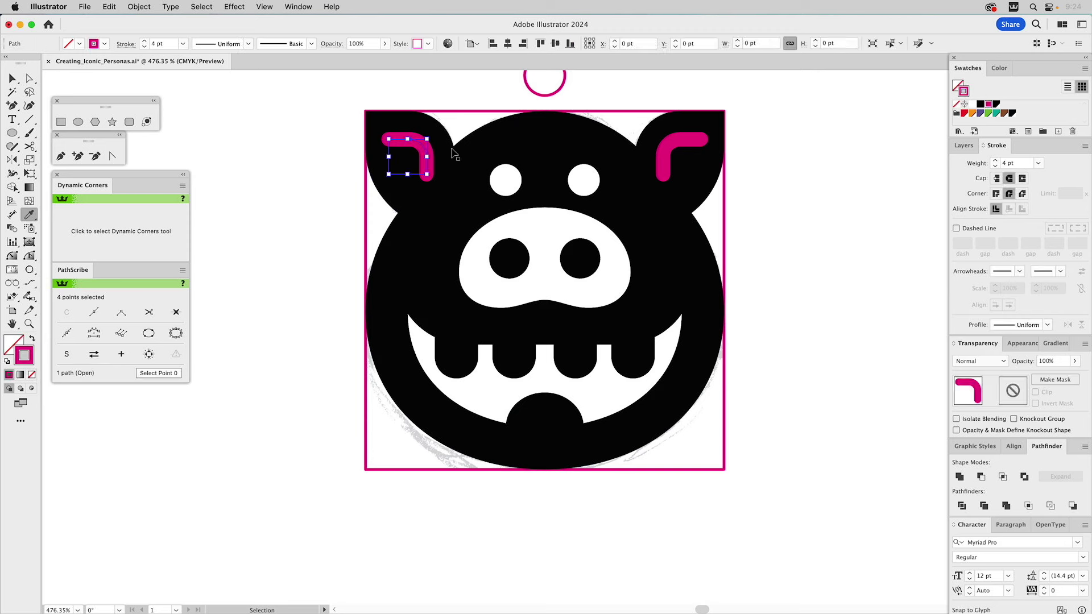
# - Change both ear hook strokes from magenta to white
pyautogui.keyDown('shift'); pyautogui.keyDown('super'); pyautogui.click(677, 142); pyautogui.keyUp('super'); pyautogui.keyUp('shift')
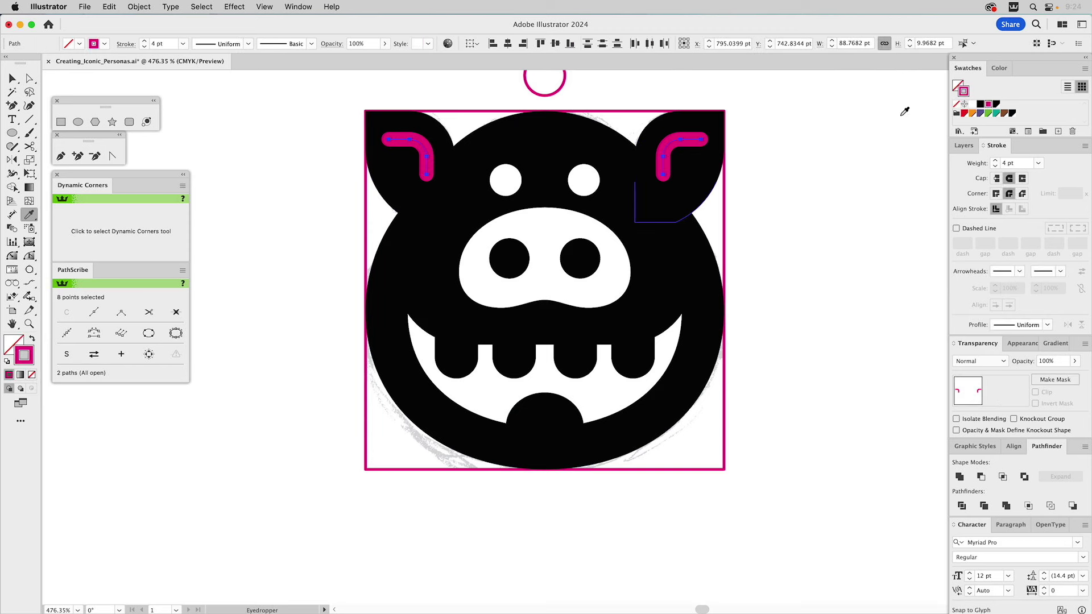
pyautogui.click(956, 104)
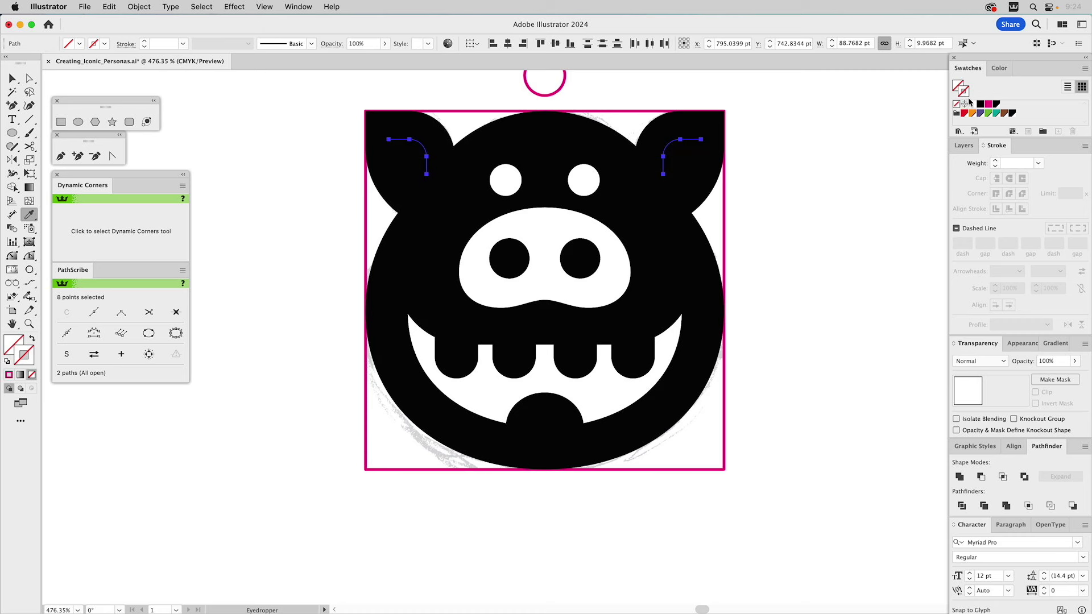
pyautogui.press('super+z')
pyautogui.click(972, 104)
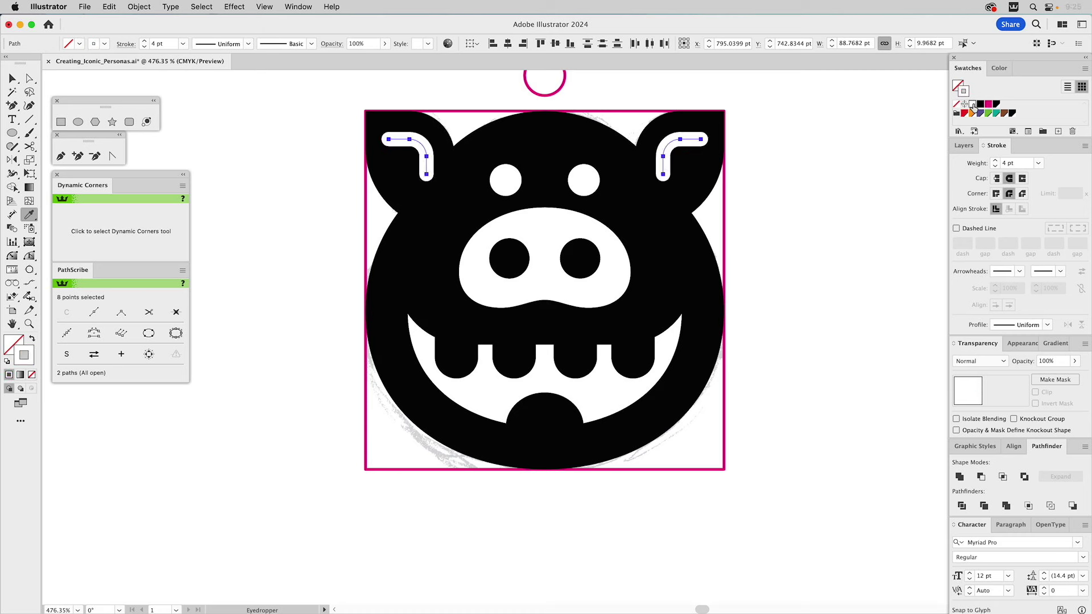
pyautogui.press('shift+super+a')
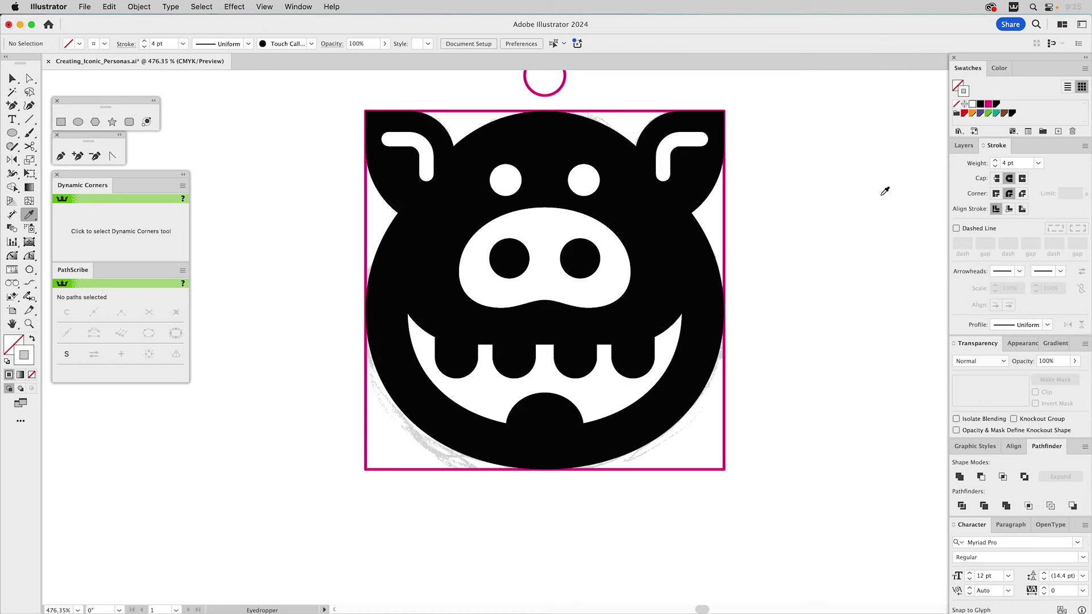
# - Adjust the ear hooks' end anchors and nudge both bottom ends up so they match
pyautogui.press('a')
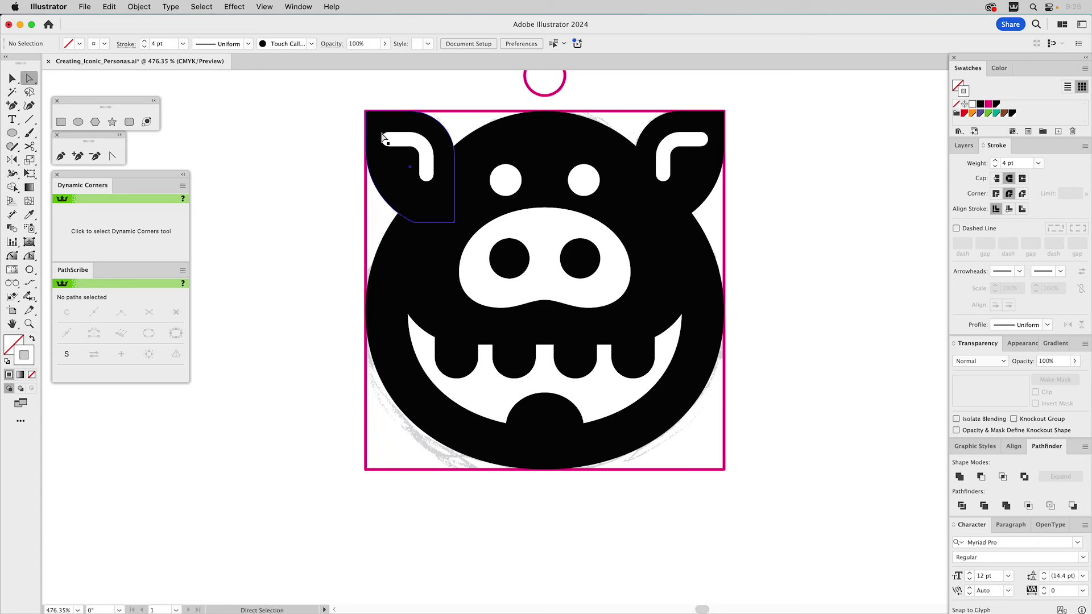
pyautogui.moveTo(391, 142); pyautogui.dragTo(395, 147)
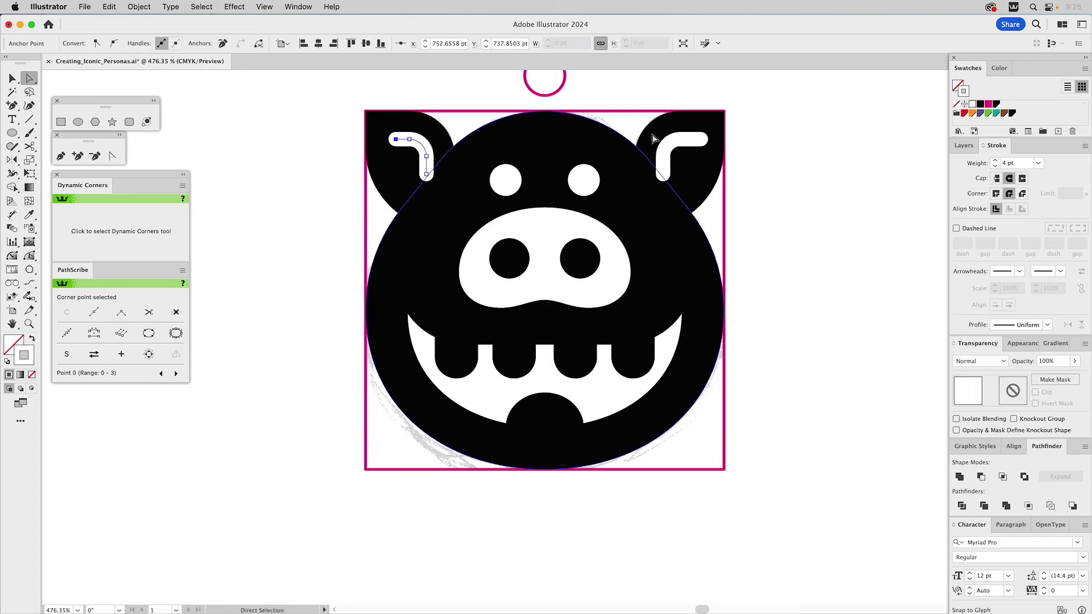
pyautogui.click(703, 141)
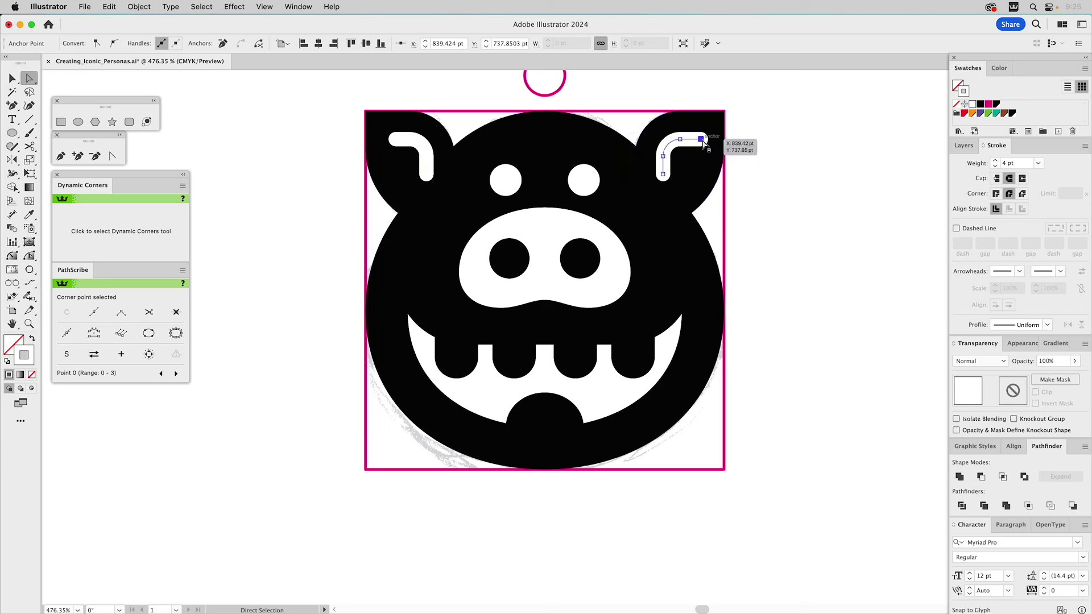
pyautogui.click(833, 158)
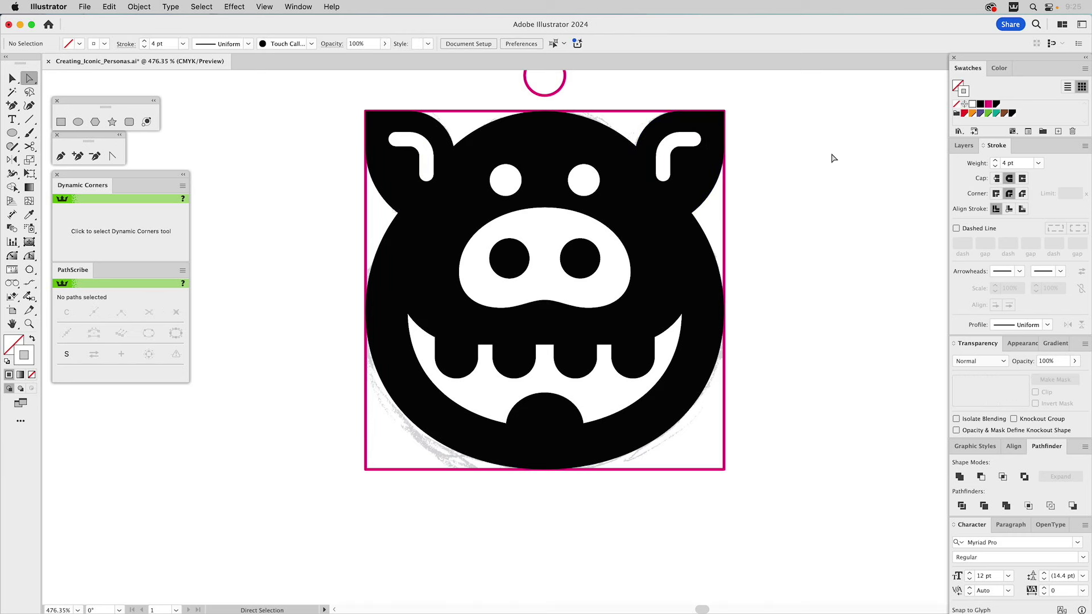
pyautogui.click(663, 173)
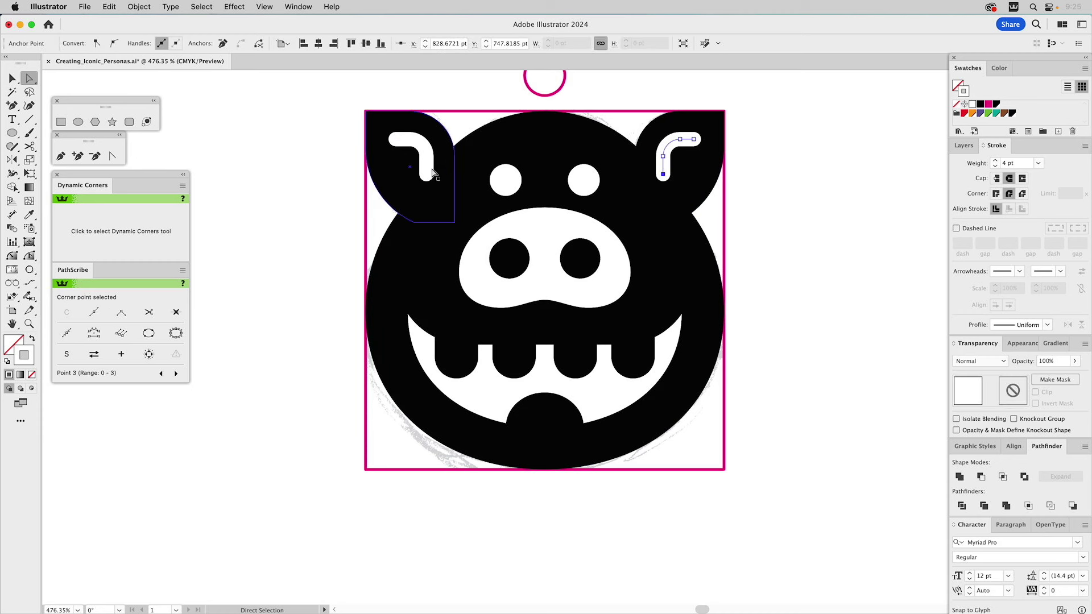
pyautogui.keyDown('shift'); pyautogui.click(427, 174); pyautogui.keyUp('shift')
pyautogui.press('Up')
pyautogui.press('v')
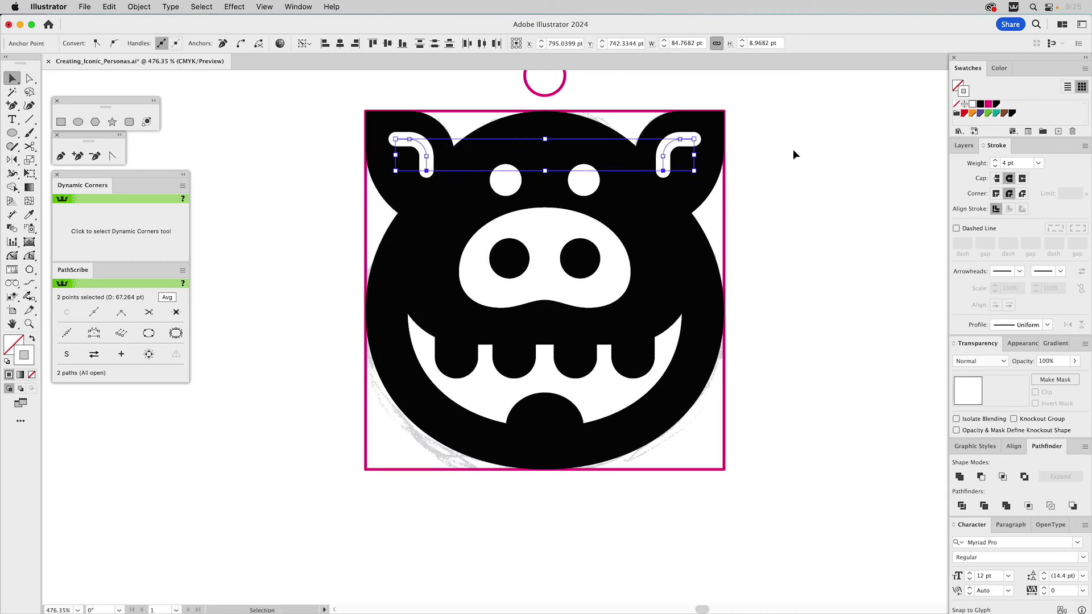
pyautogui.click(684, 140)
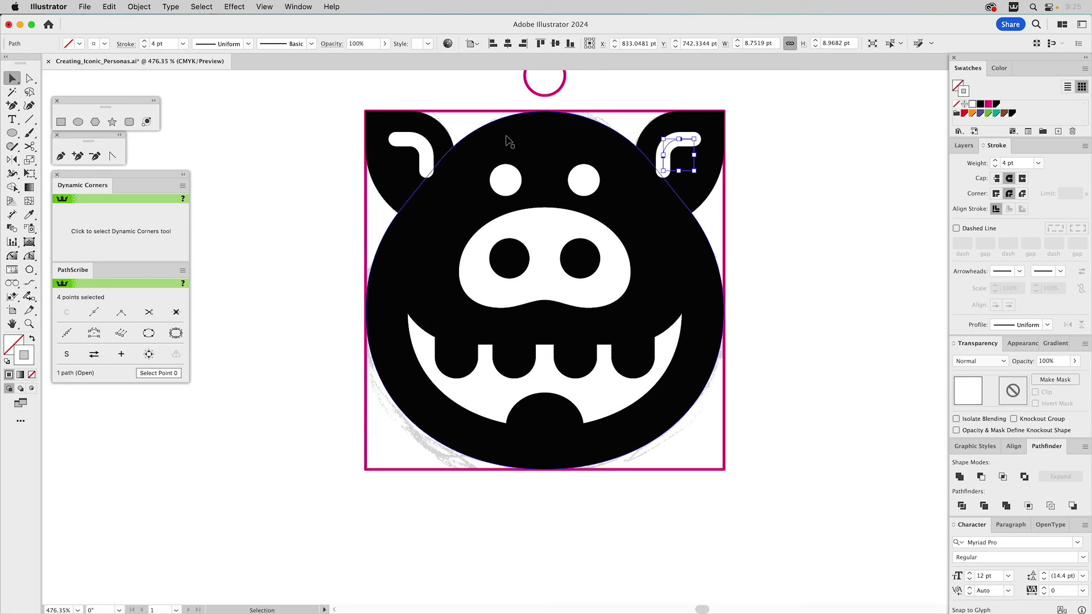
pyautogui.keyDown('shift'); pyautogui.click(422, 147); pyautogui.keyUp('shift')
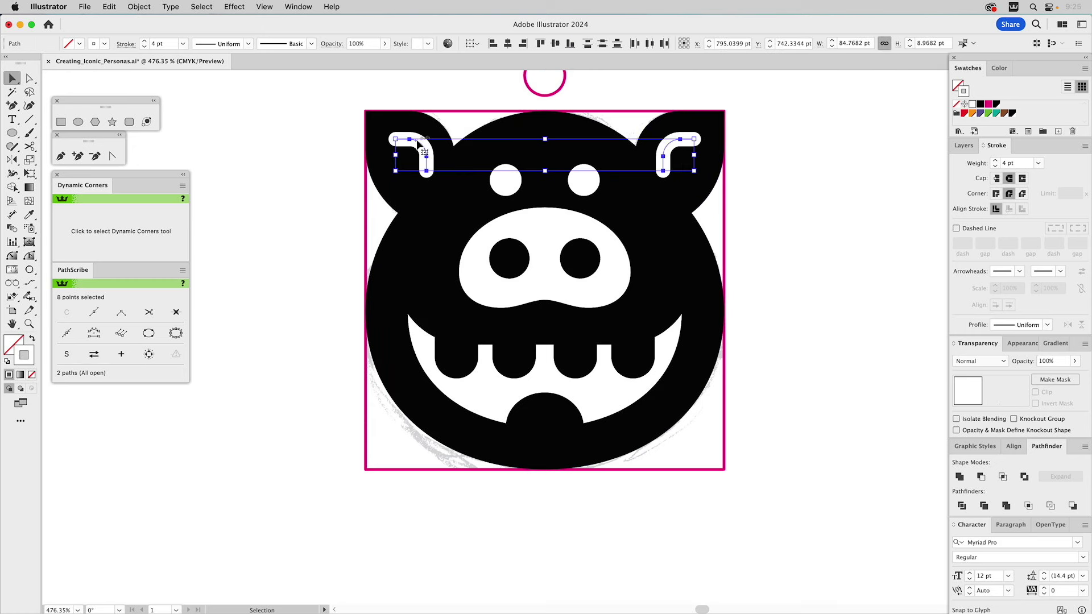
pyautogui.click(820, 164)
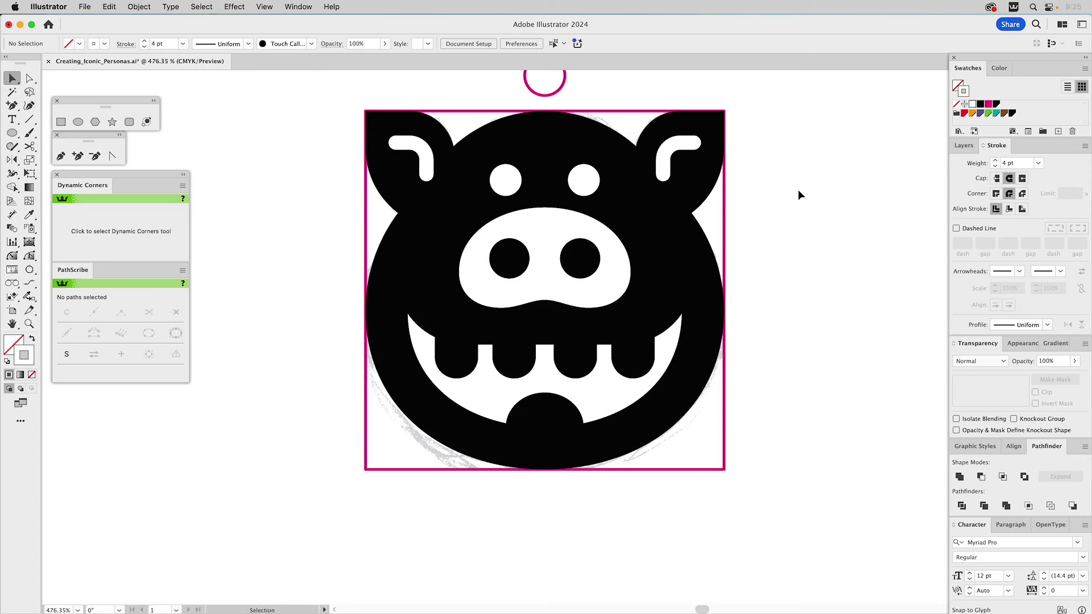
# - Isolate the mouth path and lasso-select the anchor points along its teeth
pyautogui.doubleClick(479, 360)
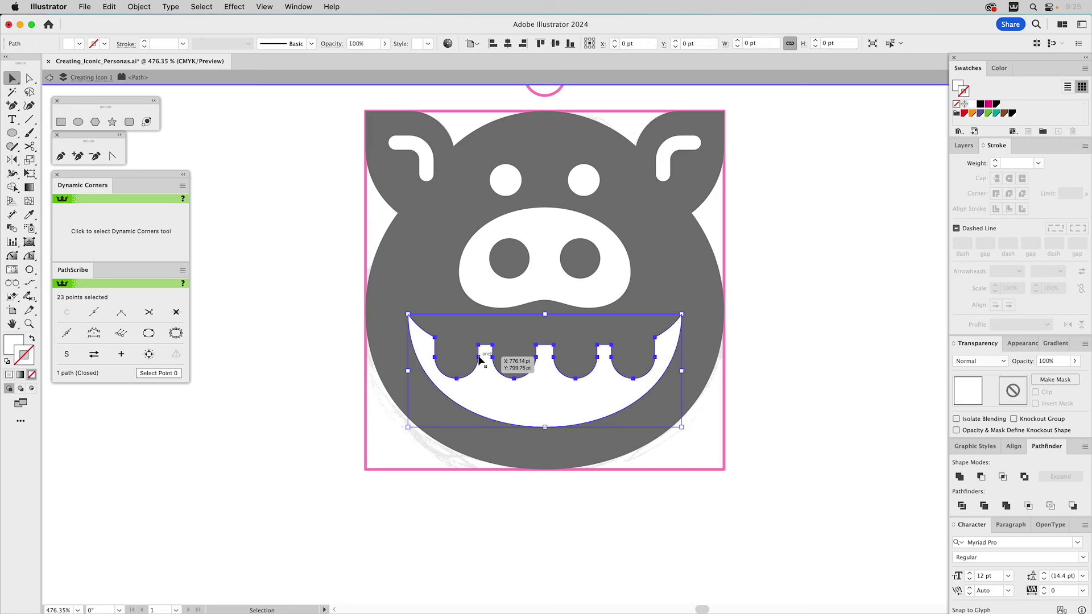
pyautogui.click(435, 357)
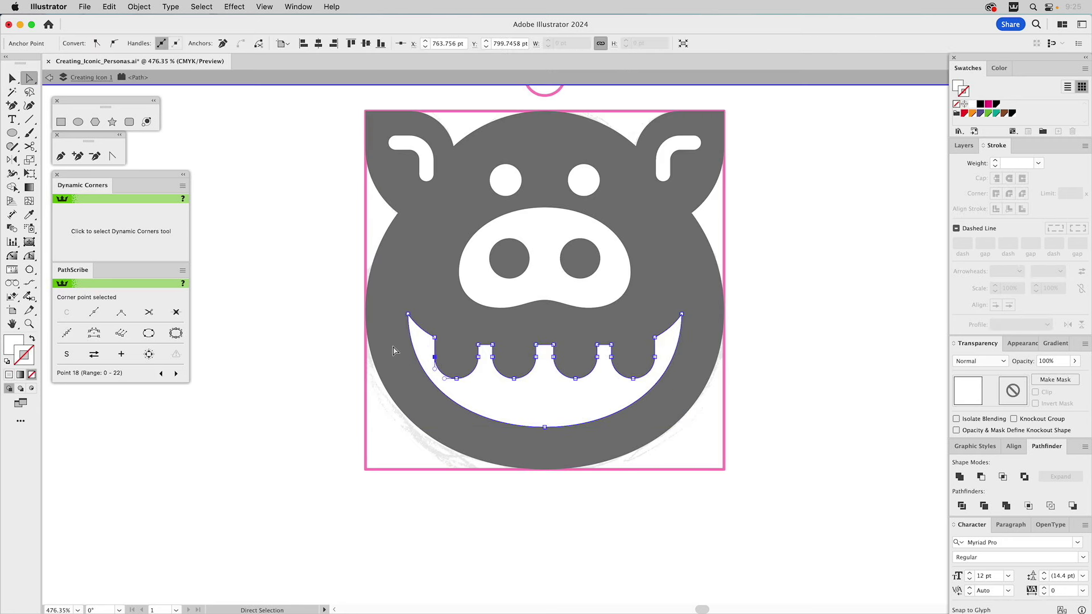
pyautogui.click(29, 91)
pyautogui.moveTo(660, 348)
pyautogui.mouseDown()
pyautogui.moveTo(668, 358)
pyautogui.moveTo(433, 362)
pyautogui.moveTo(475, 396)
pyautogui.moveTo(593, 400)
pyautogui.moveTo(641, 392)
pyautogui.moveTo(669, 364)
pyautogui.mouseUp()
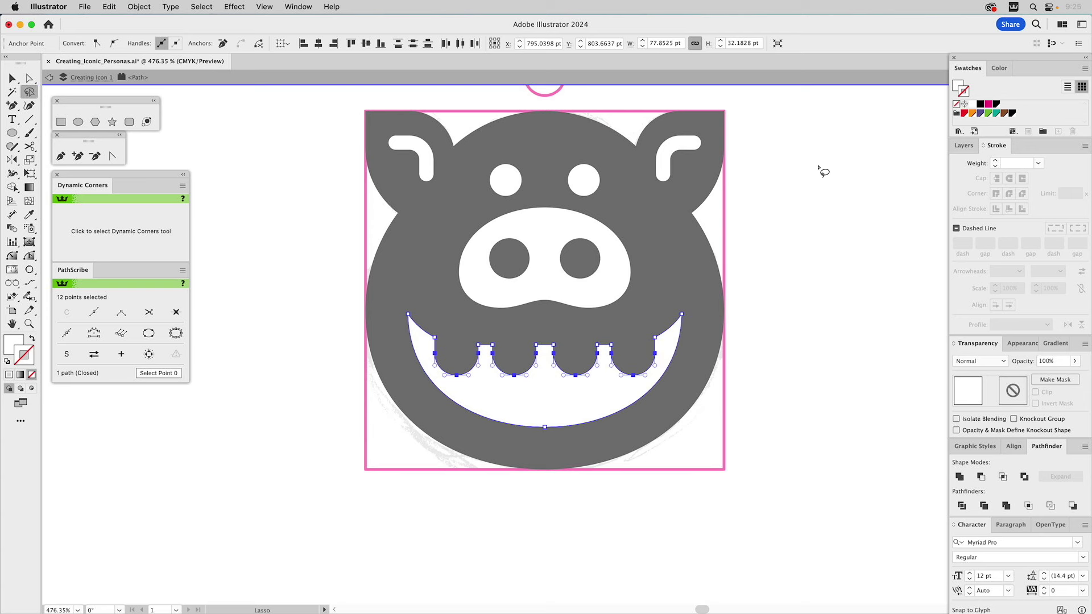
pyautogui.press('v')
pyautogui.click(842, 166)
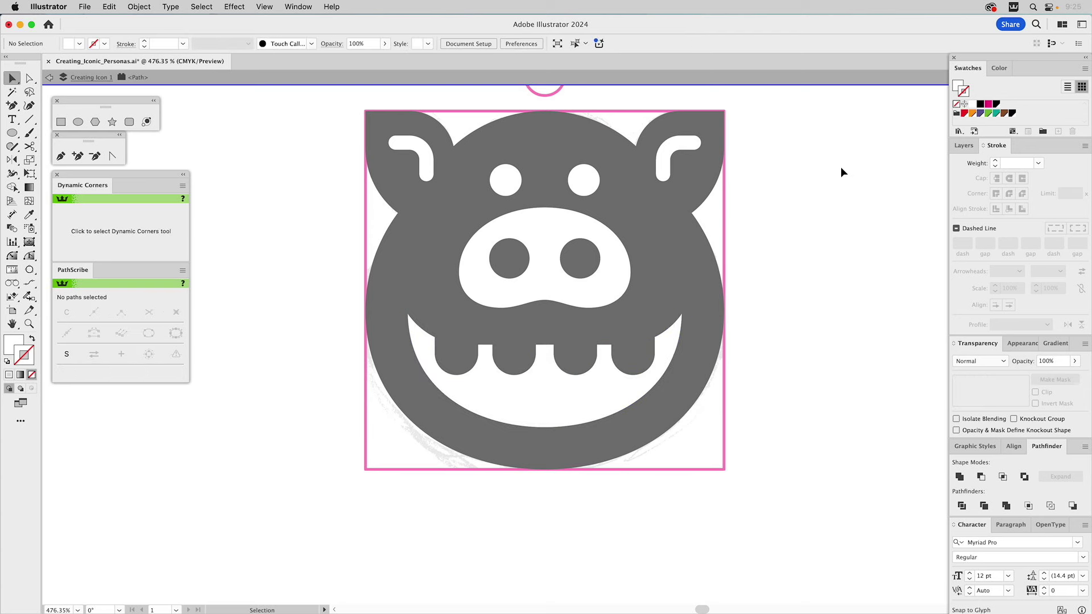
pyautogui.doubleClick(842, 166)
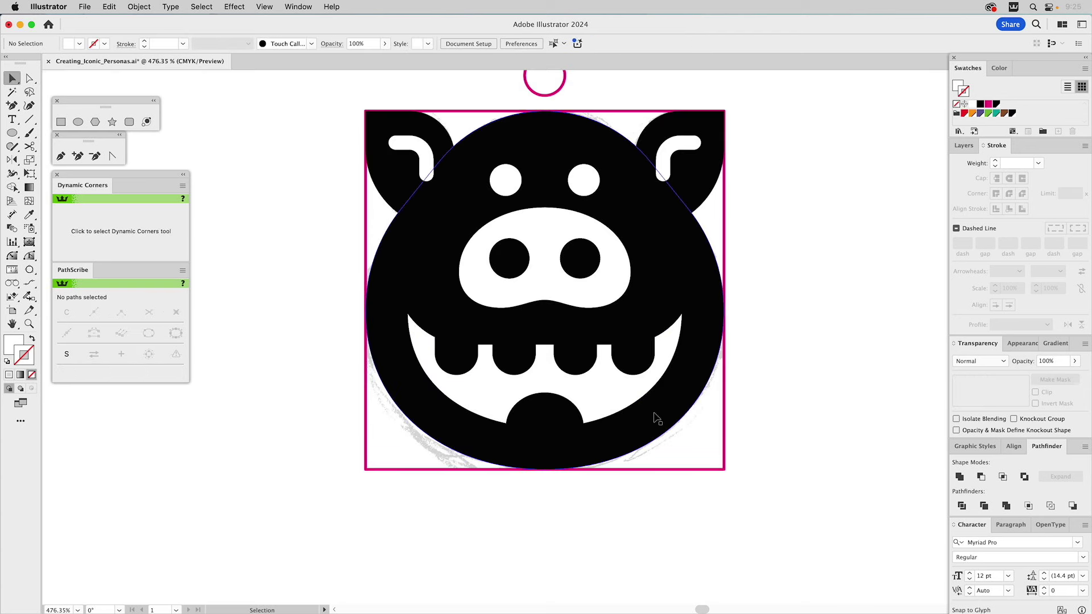
# - Nudge the tongue circle up and make a negative Offset Path inset copy of the mouth
pyautogui.moveTo(565, 407); pyautogui.dragTo(563, 402)
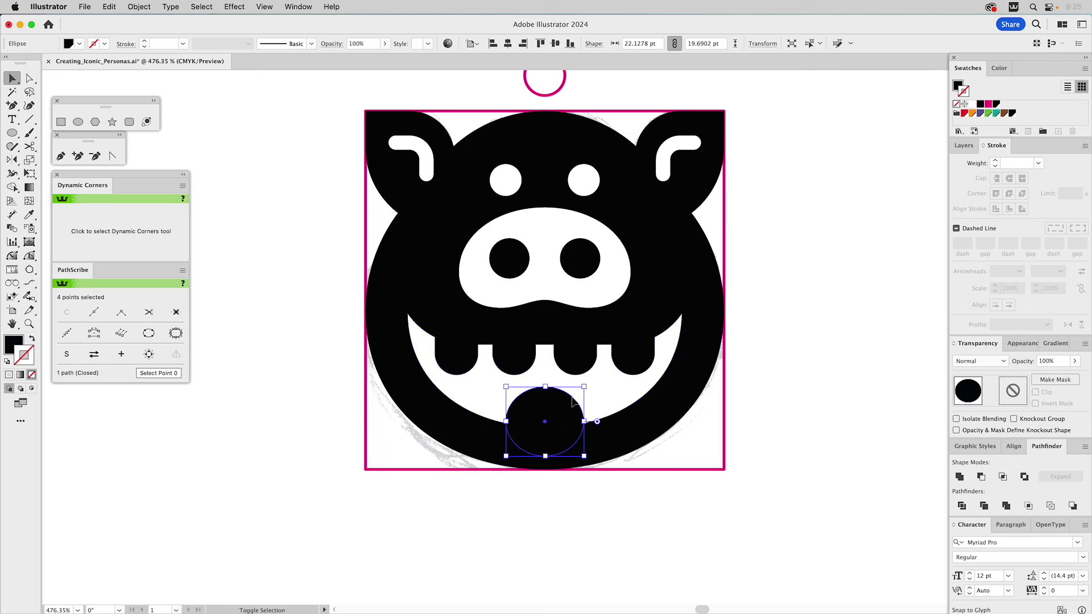
pyautogui.click(614, 390)
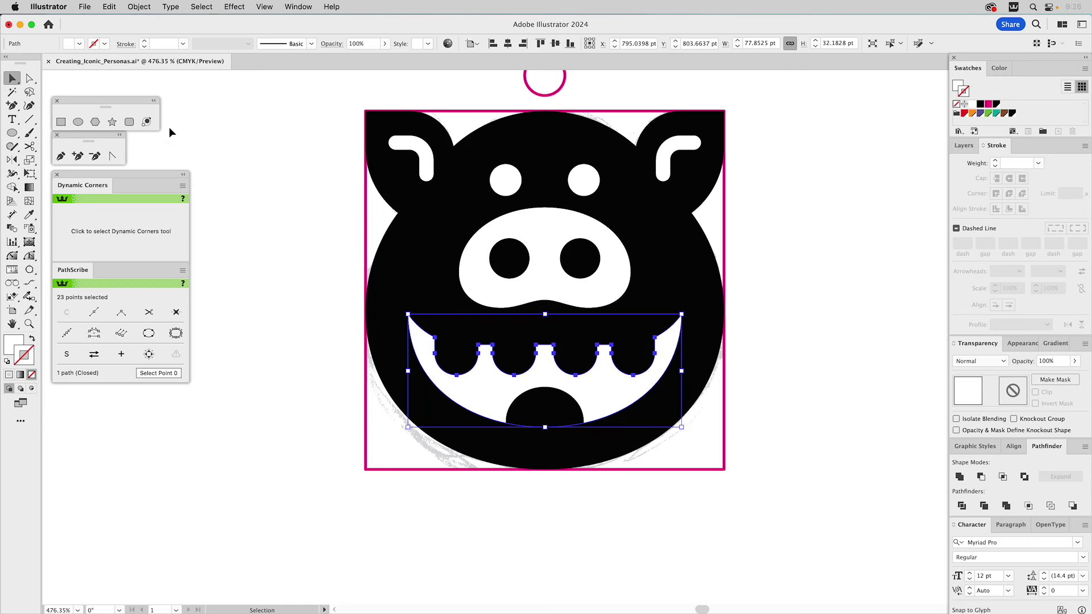
pyautogui.click(144, 10)
pyautogui.moveTo(142, 344)
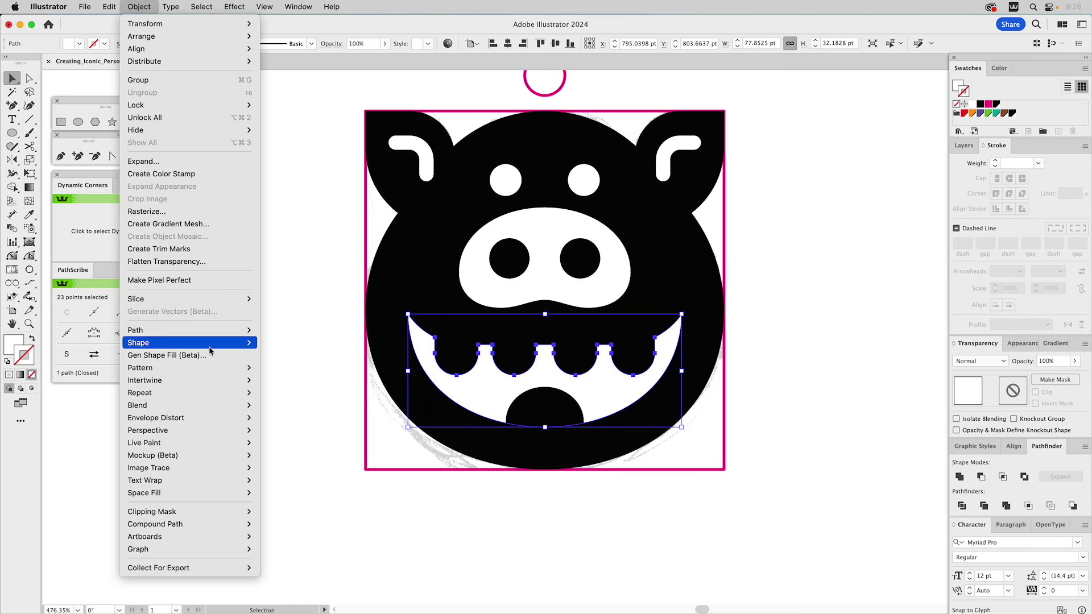
pyautogui.moveTo(209, 334)
pyautogui.click(288, 386)
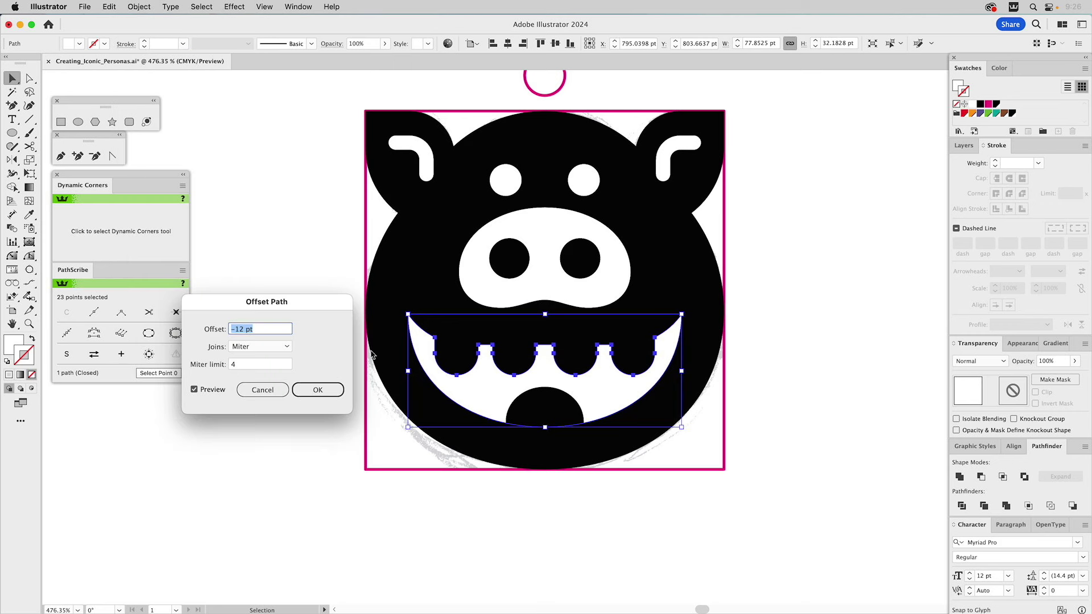
pyautogui.write('-')
pyautogui.click(336, 390)
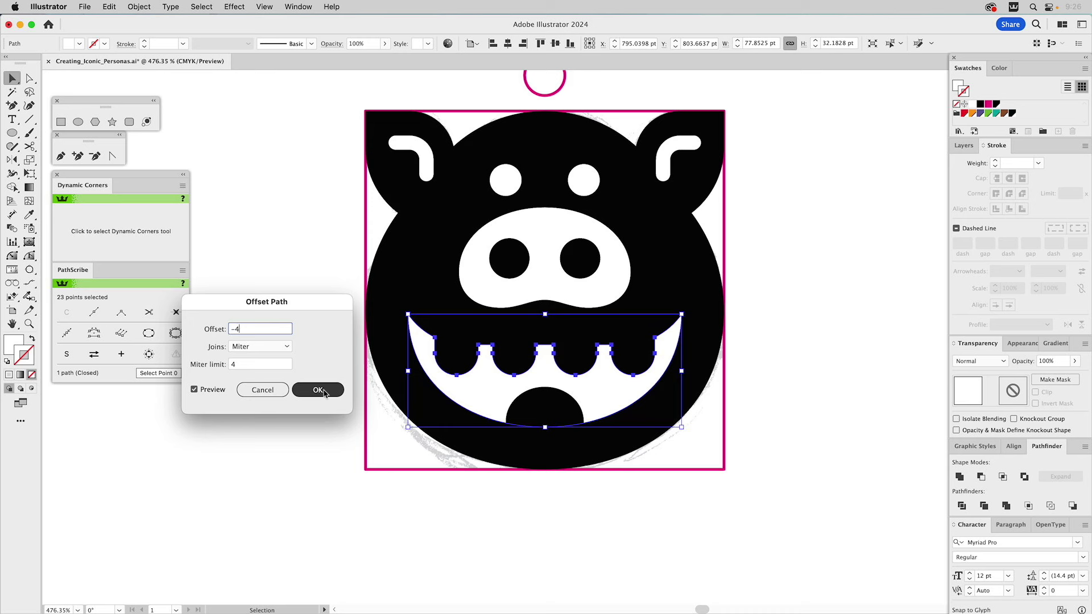
pyautogui.click(323, 391)
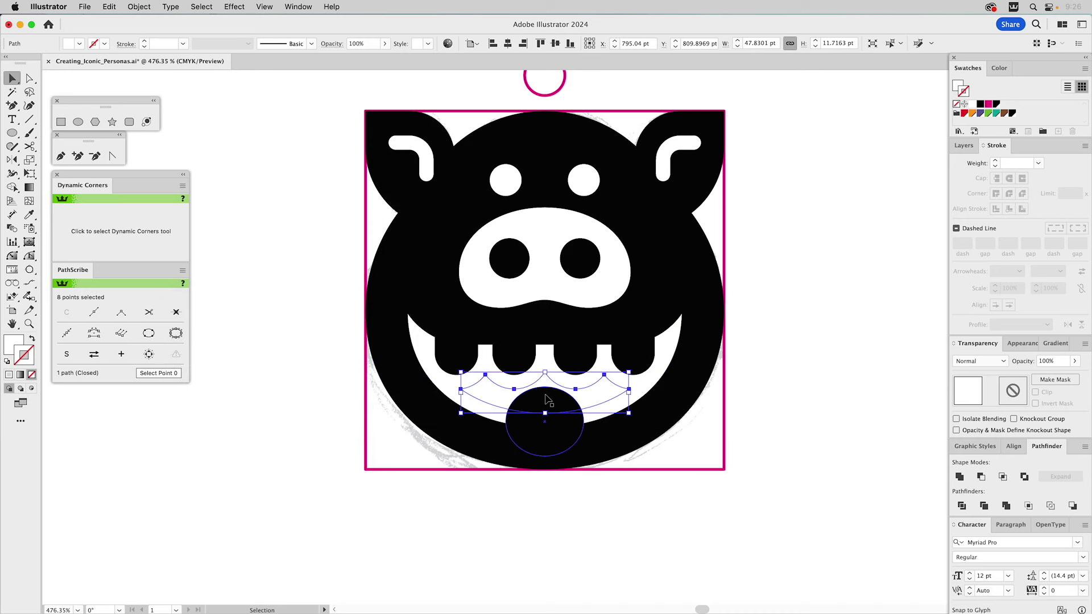
# - Intersect the tongue circle with the inset mouth copy to form a dome tongue
pyautogui.keyDown('shift'); pyautogui.click(547, 402); pyautogui.keyUp('shift')
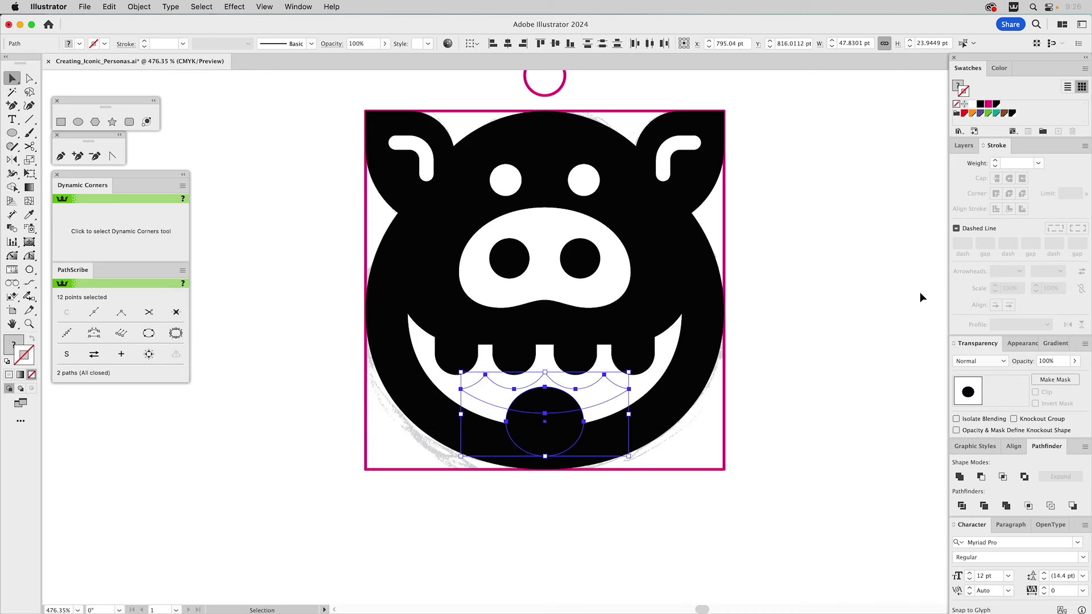
pyautogui.click(964, 146)
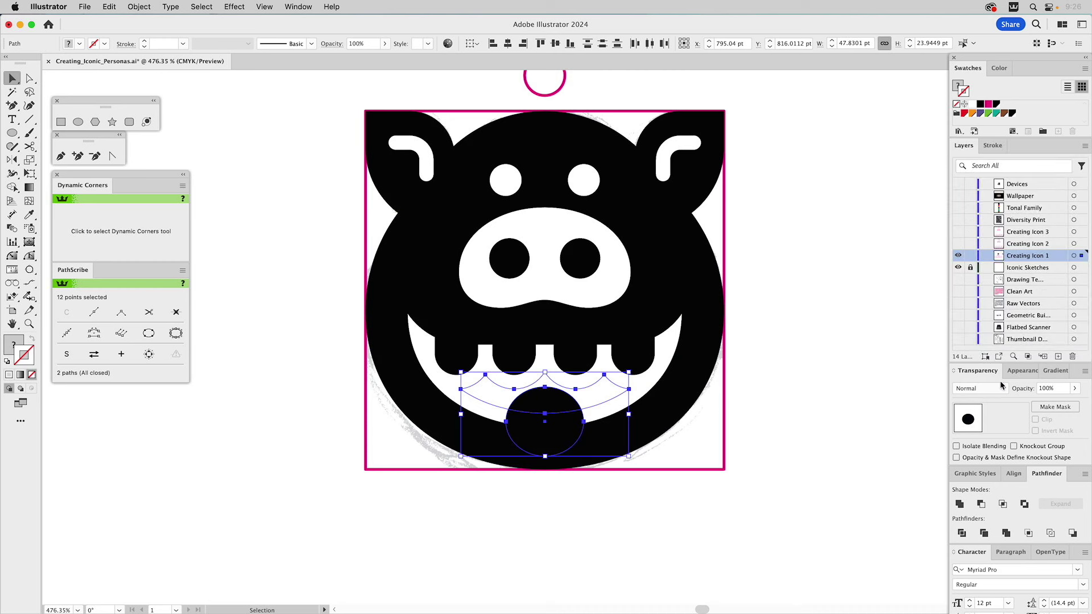
pyautogui.click(1003, 504)
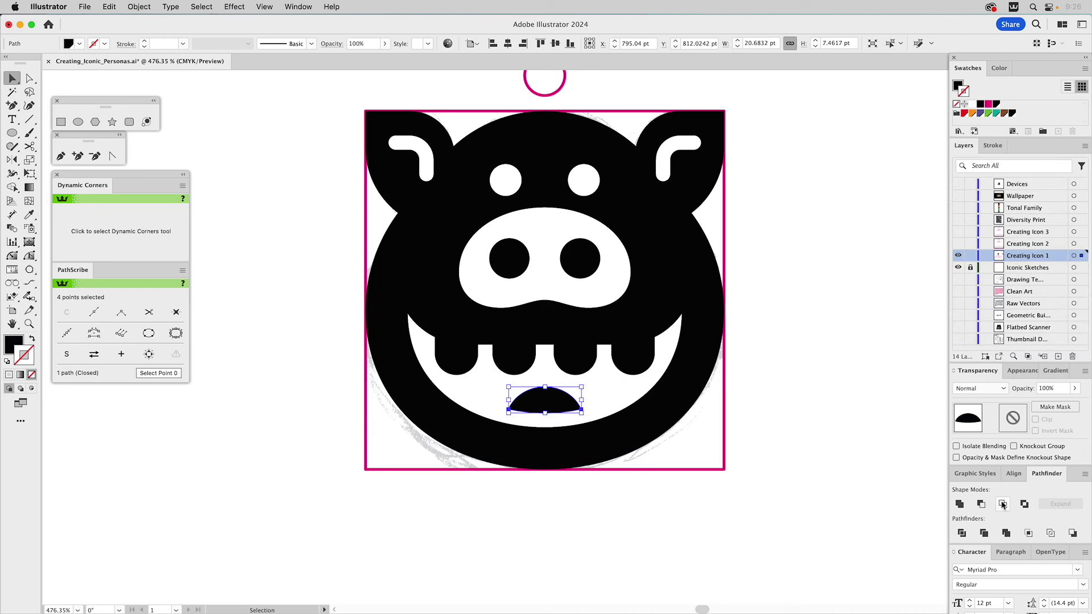
pyautogui.click(790, 371)
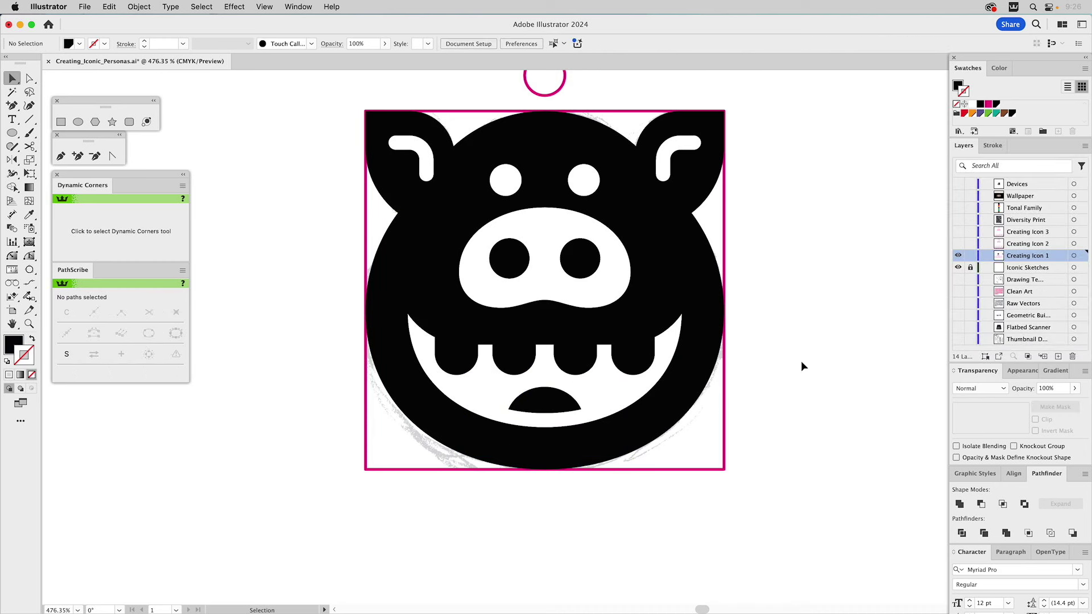
pyautogui.moveTo(807, 296); pyautogui.dragTo(812, 327)
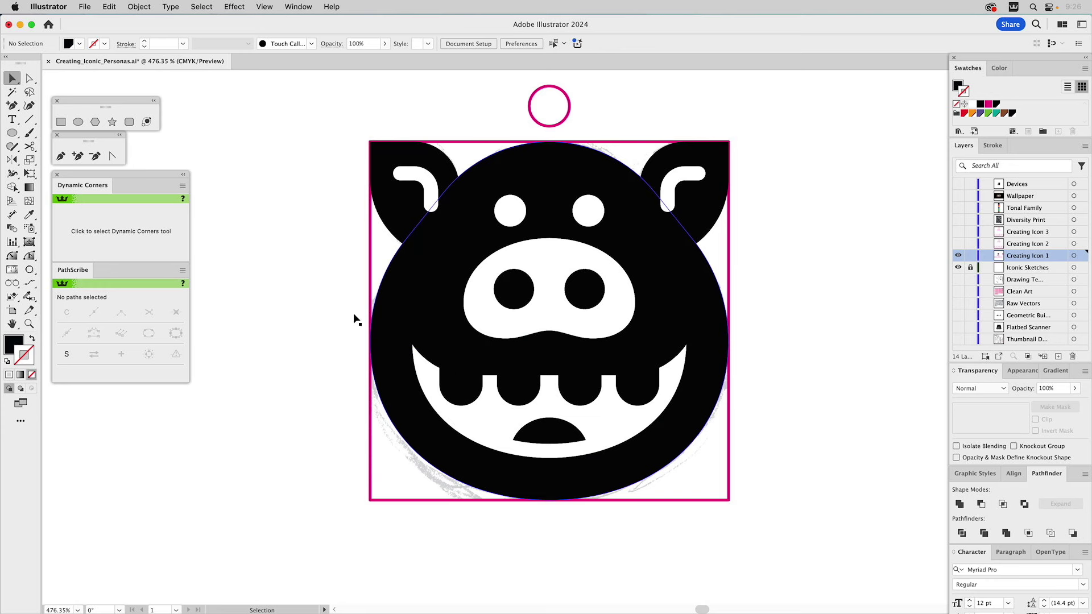
# - Group the pig icon's shapes and place a duplicate left of the artboard
pyautogui.moveTo(346, 149); pyautogui.dragTo(748, 504)
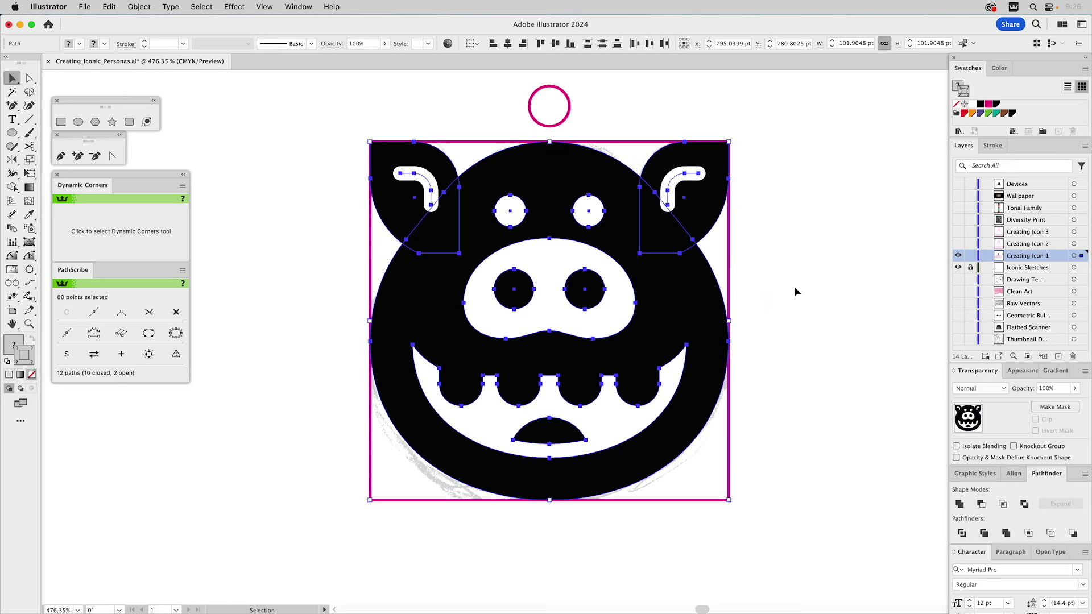
pyautogui.press('super+g')
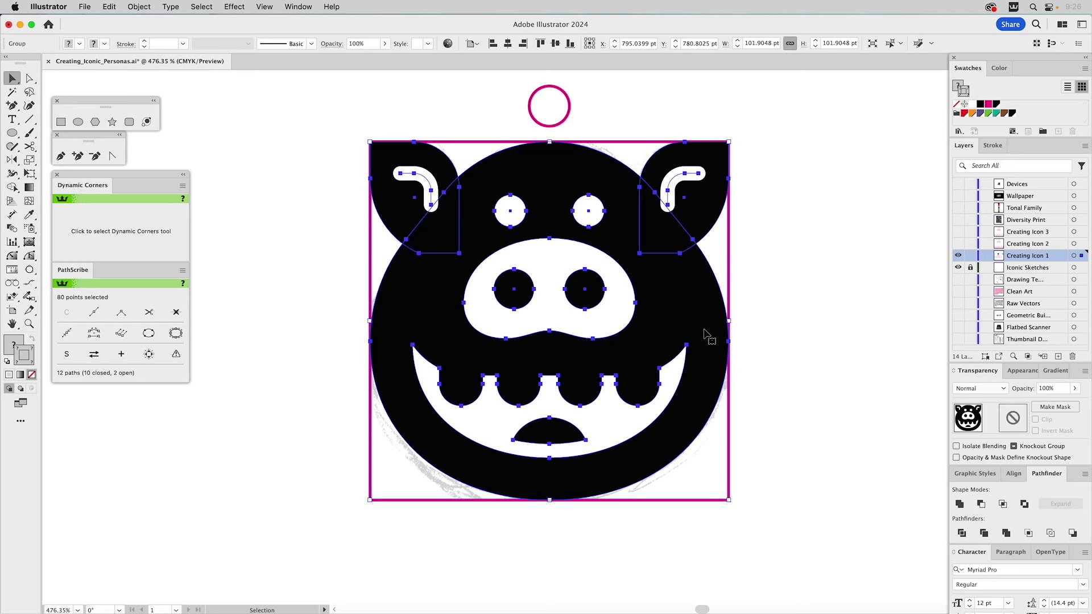
pyautogui.moveTo(709, 336); pyautogui.dragTo(275, 312)
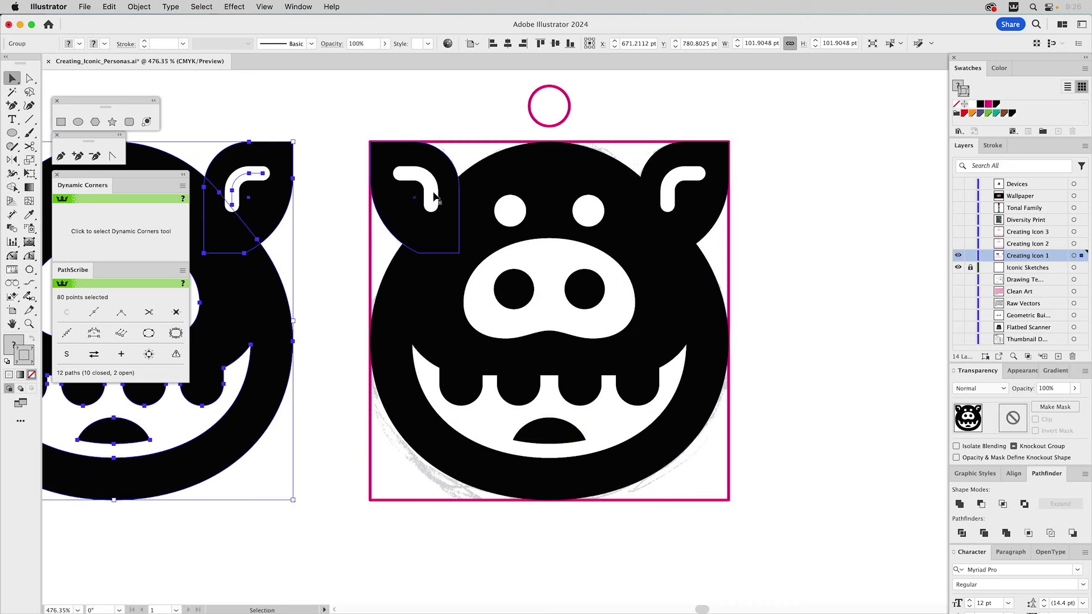
pyautogui.click(431, 193)
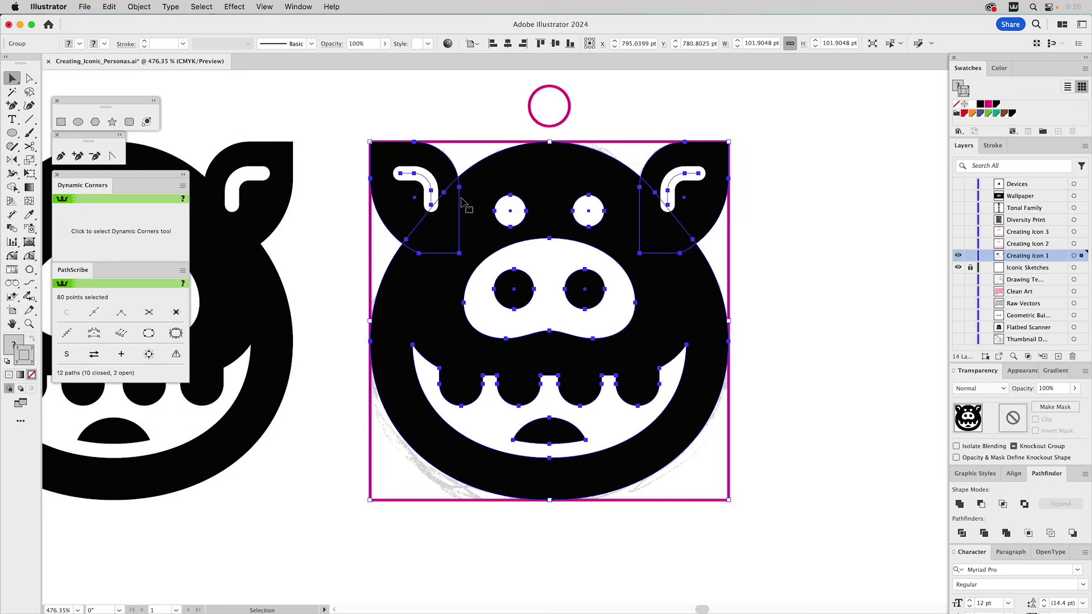
pyautogui.click(841, 222)
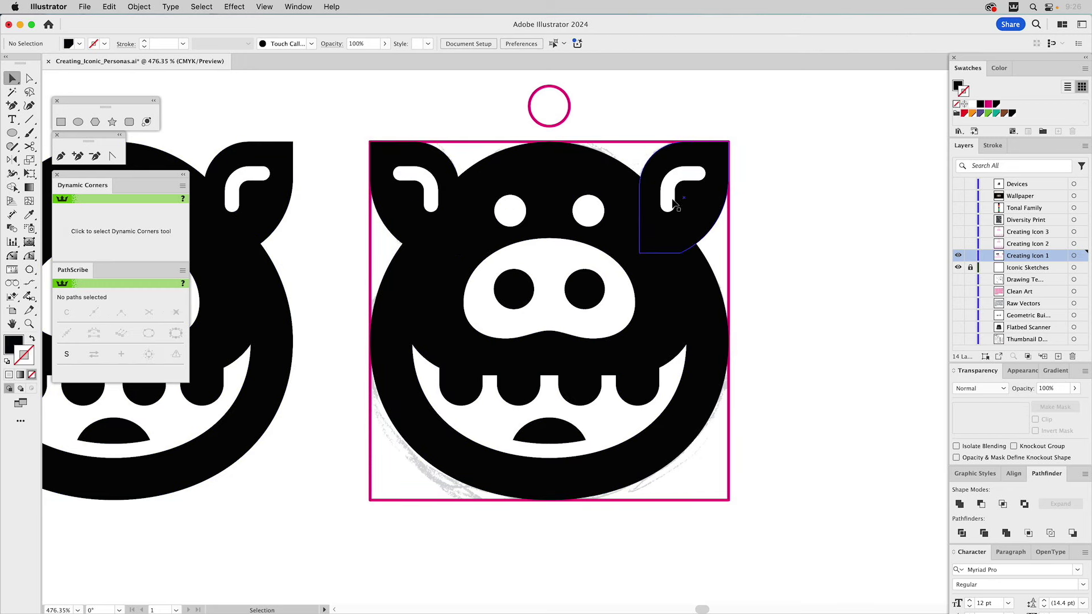
# - Outline the two ear hair strokes, then select them with the eyes, snout and mouth
pyautogui.click(432, 188)
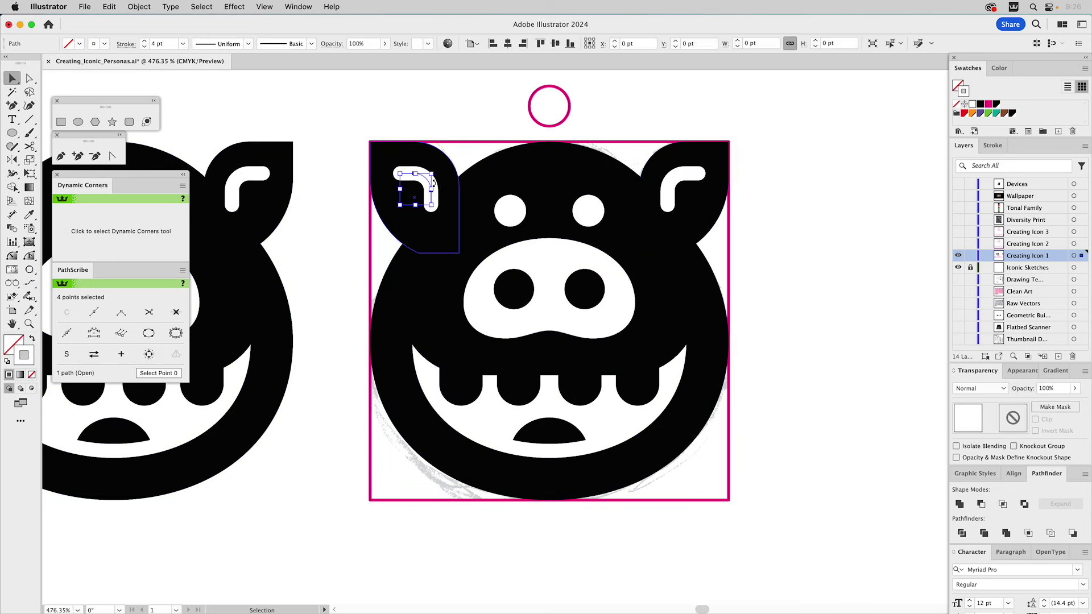
pyautogui.keyDown('shift'); pyautogui.click(668, 194); pyautogui.keyUp('shift')
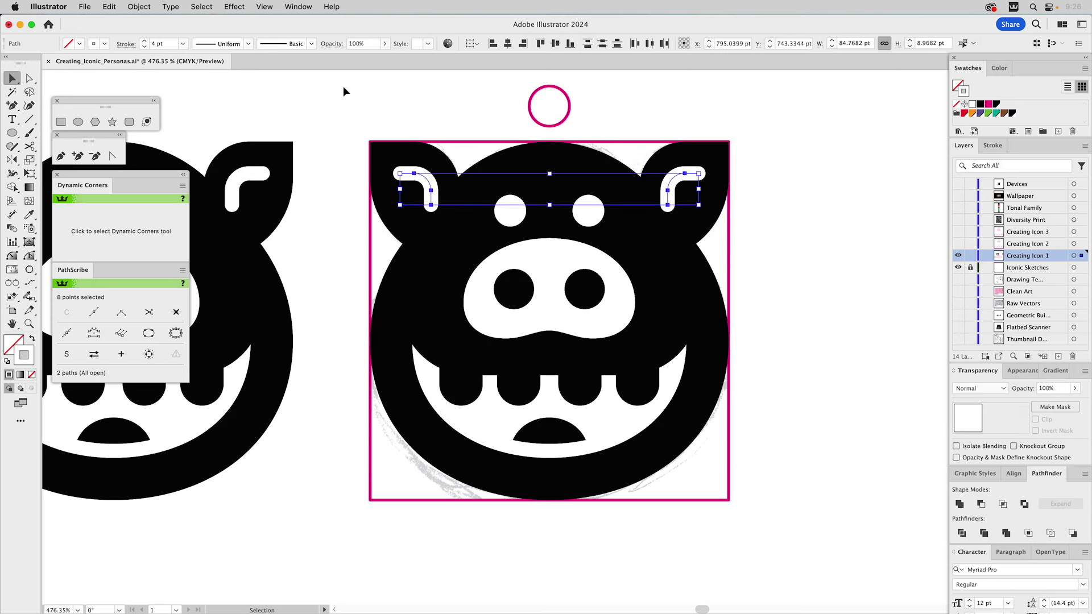
pyautogui.click(139, 7)
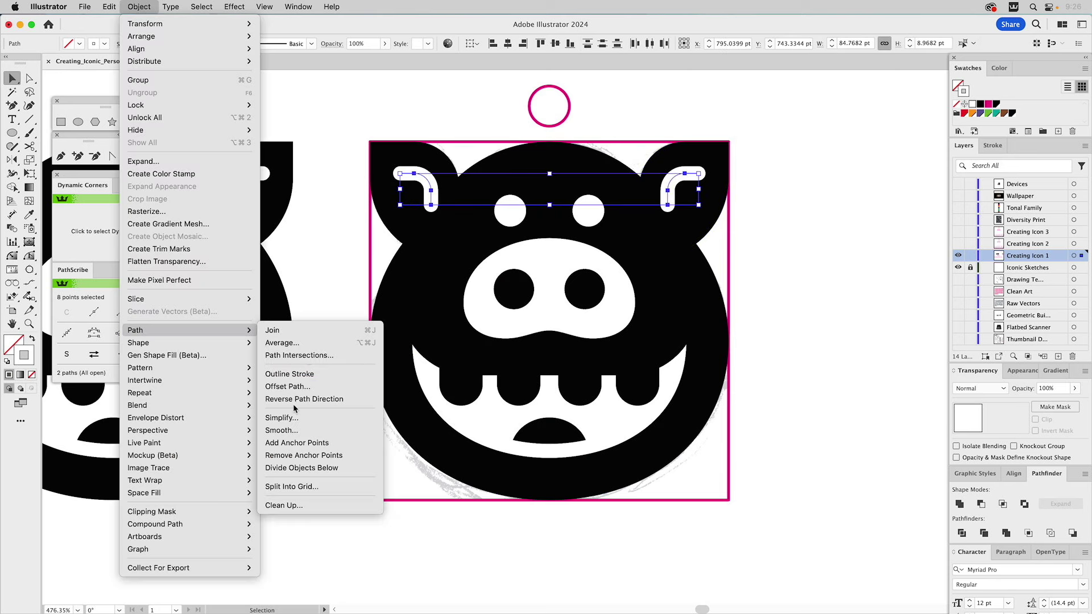
pyautogui.click(289, 374)
pyautogui.keyDown('shift'); pyautogui.click(599, 221); pyautogui.keyUp('shift')
pyautogui.keyDown('shift'); pyautogui.click(517, 222); pyautogui.keyUp('shift')
pyautogui.keyDown('shift'); pyautogui.click(544, 254); pyautogui.keyUp('shift')
pyautogui.keyDown('shift'); pyautogui.click(600, 348); pyautogui.keyUp('shift')
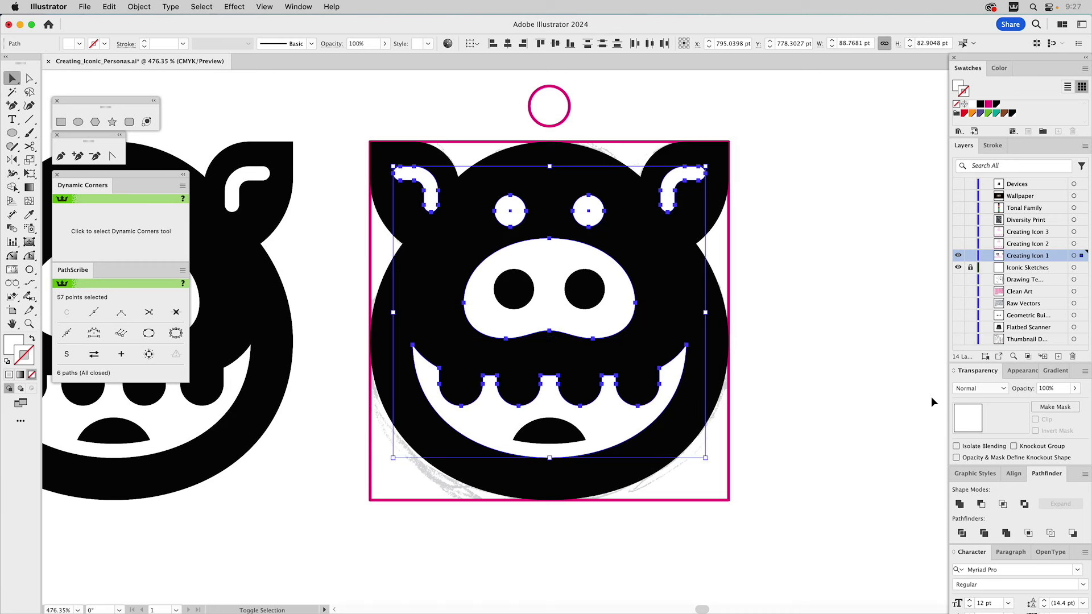
# - Fill the selected features magenta and unite them, then unite both ears with the head
pyautogui.click(958, 86)
pyautogui.click(988, 104)
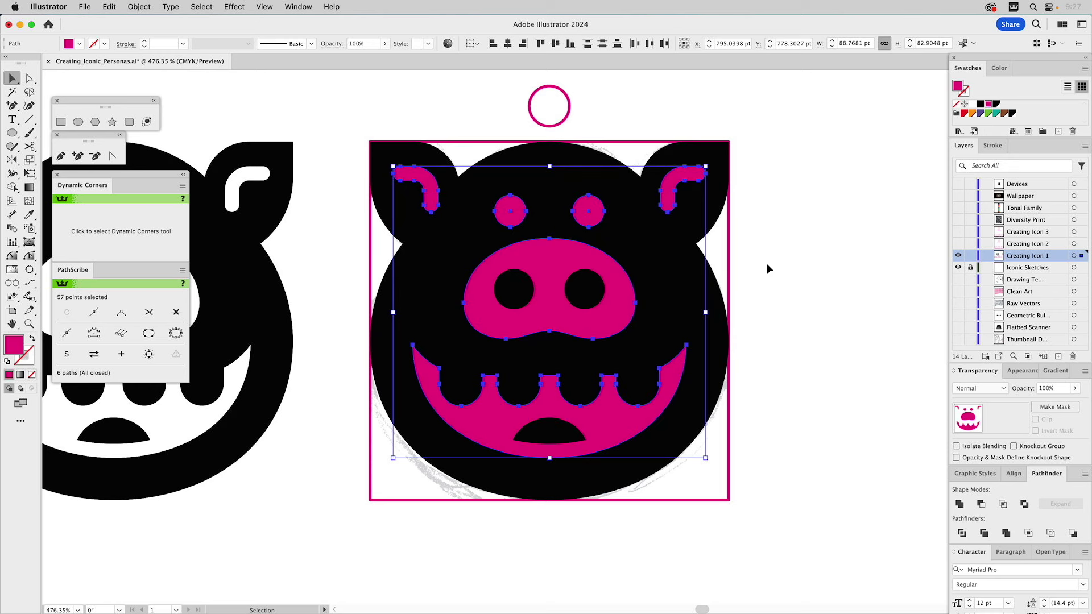
pyautogui.click(959, 504)
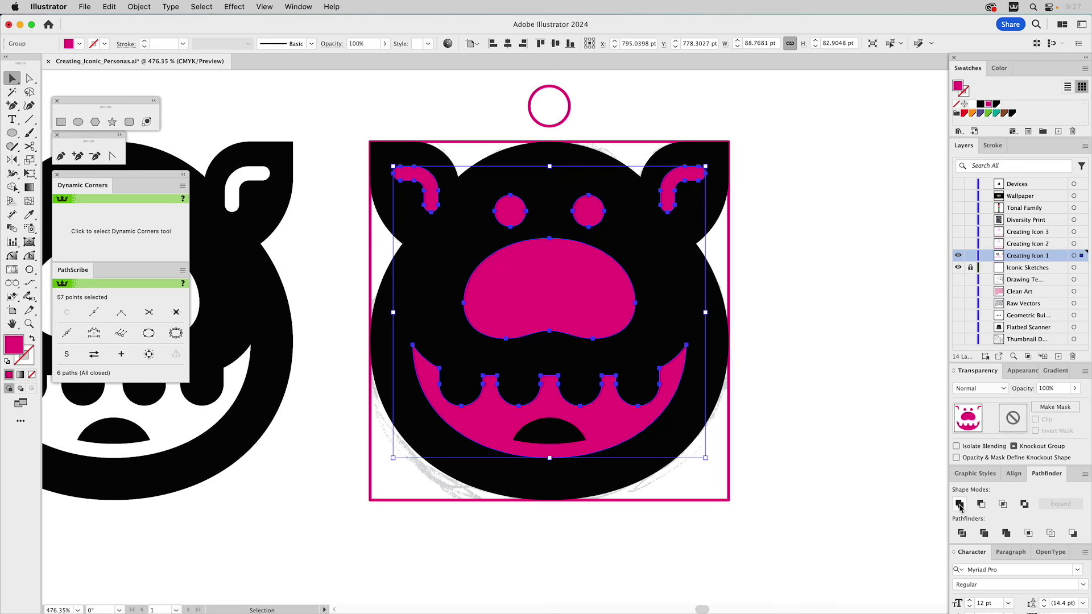
pyautogui.moveTo(638, 256); pyautogui.dragTo(689, 244)
pyautogui.keyDown('shift'); pyautogui.click(458, 184); pyautogui.keyUp('shift')
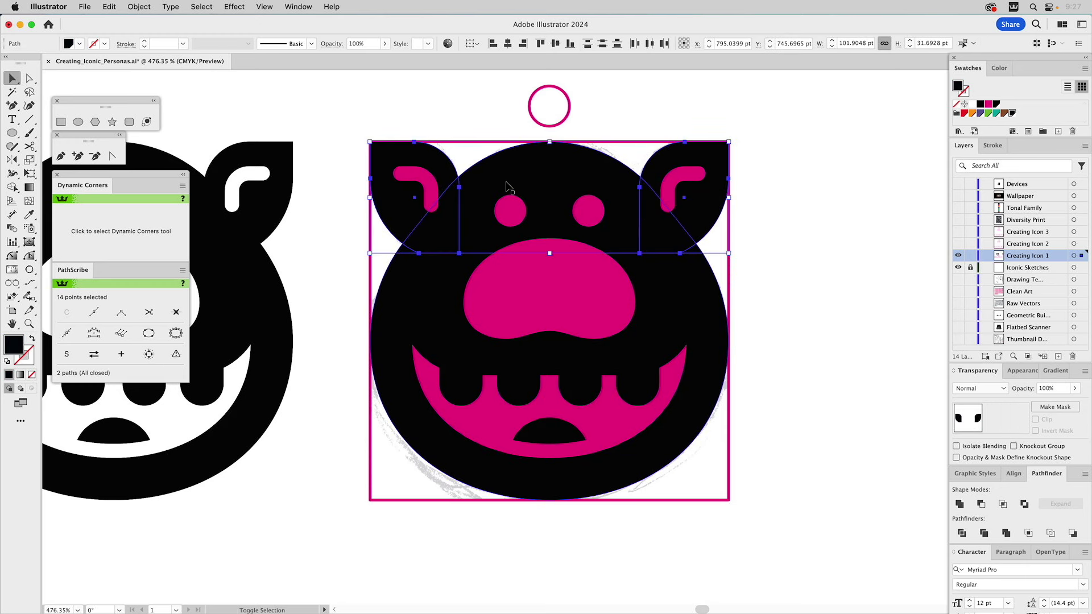
pyautogui.keyDown('shift'); pyautogui.click(524, 194); pyautogui.keyUp('shift')
pyautogui.click(959, 504)
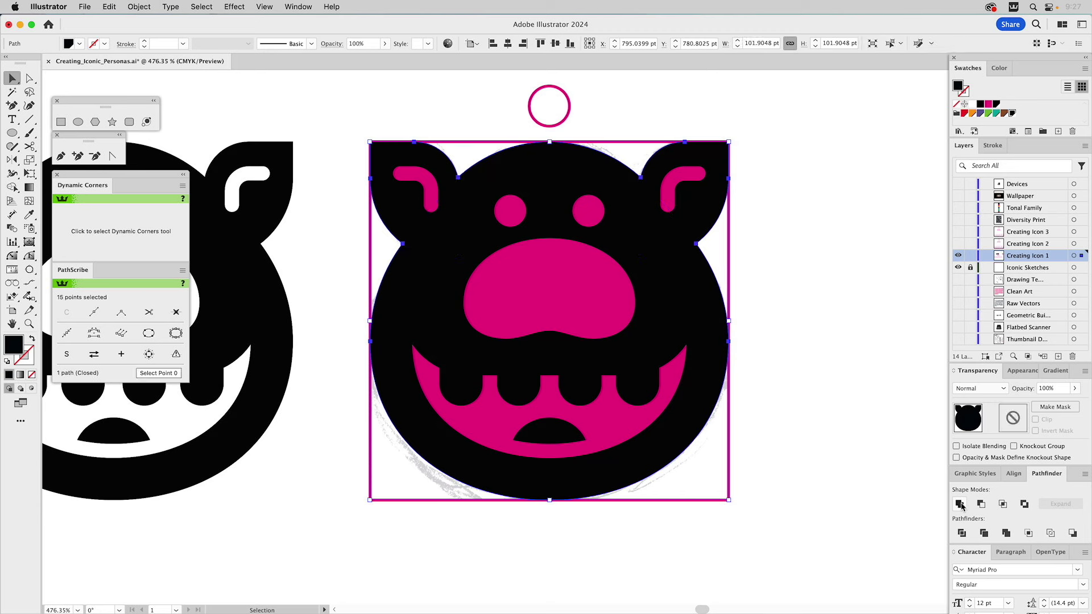
# - Subtract the magenta cut-out shapes from the black head with Minus Front
pyautogui.click(555, 257)
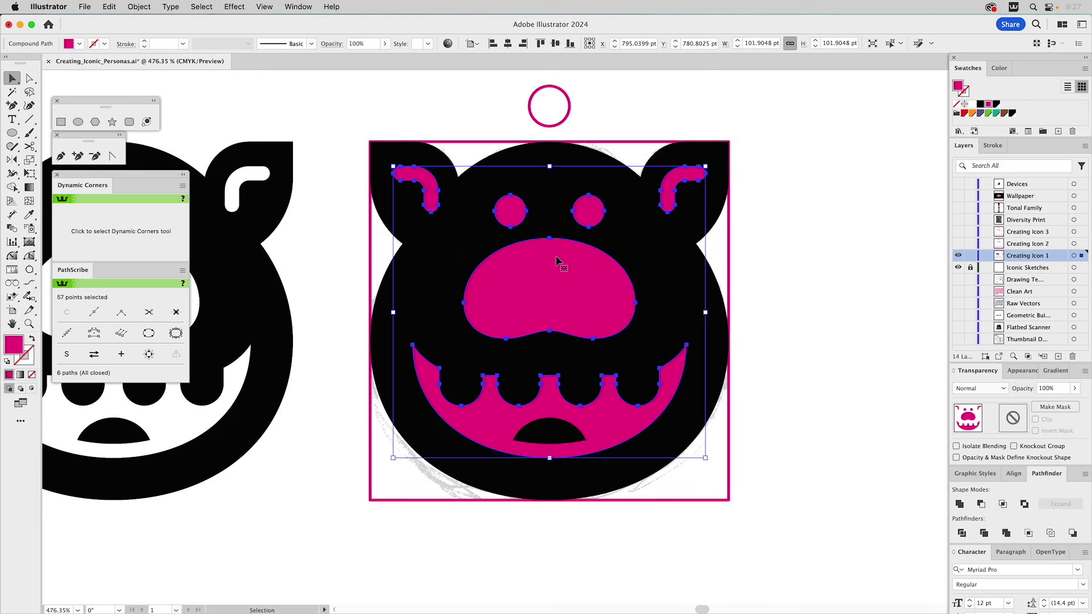
pyautogui.keyDown('shift'); pyautogui.click(658, 248); pyautogui.keyUp('shift')
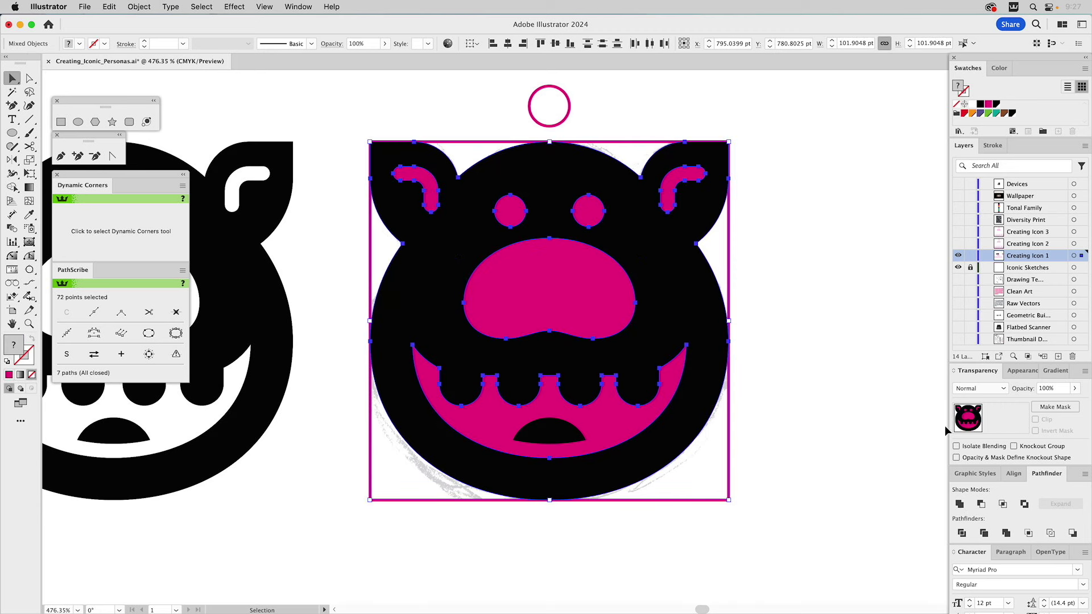
pyautogui.click(982, 504)
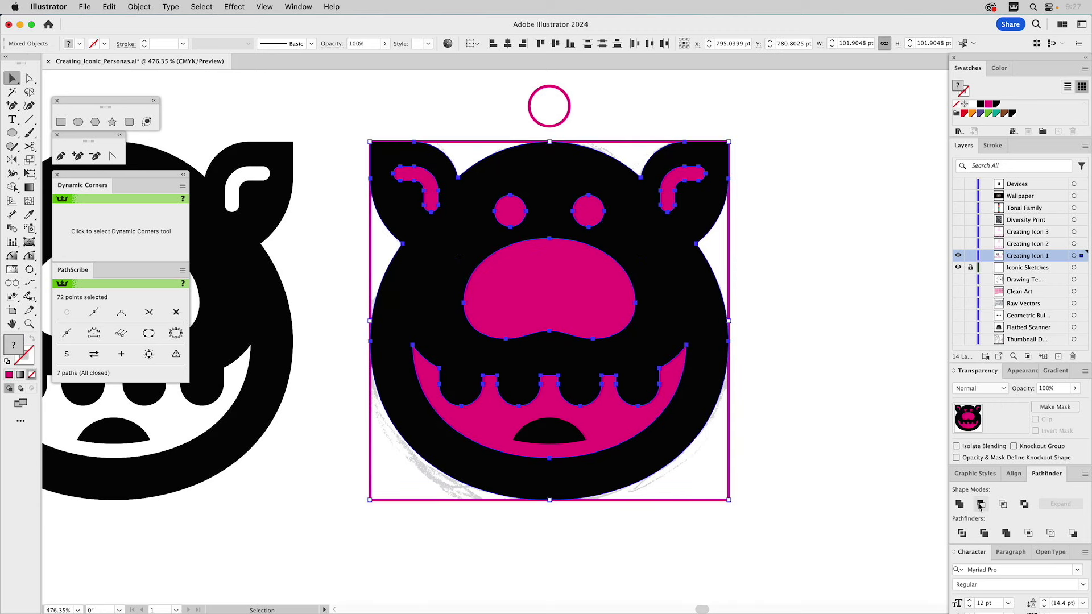
pyautogui.click(842, 276)
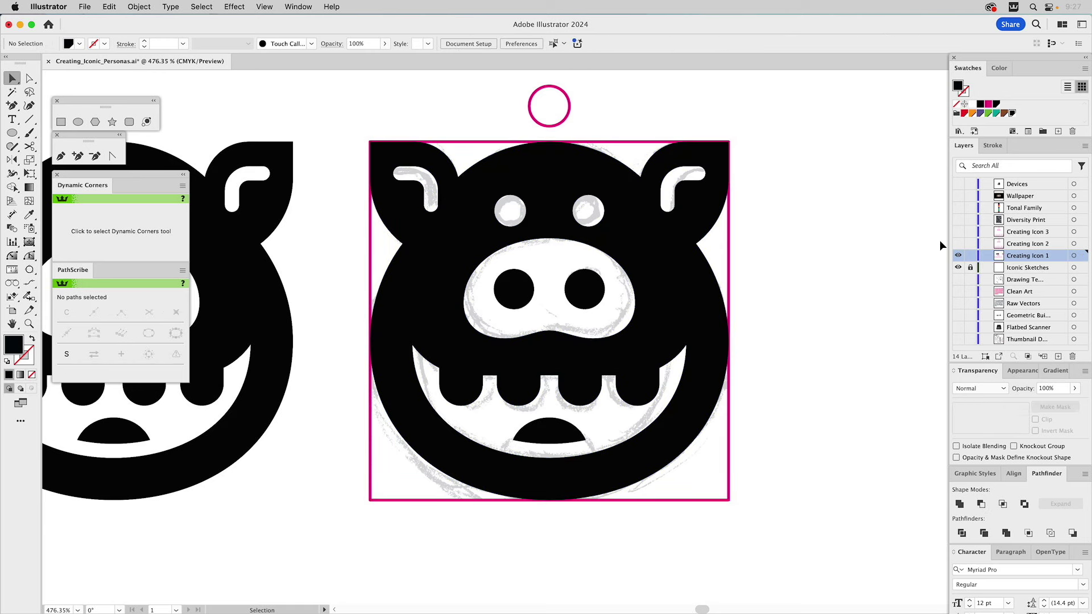
# - Hide the sketch layer and unite both nostrils and the tongue with the head
pyautogui.click(959, 269)
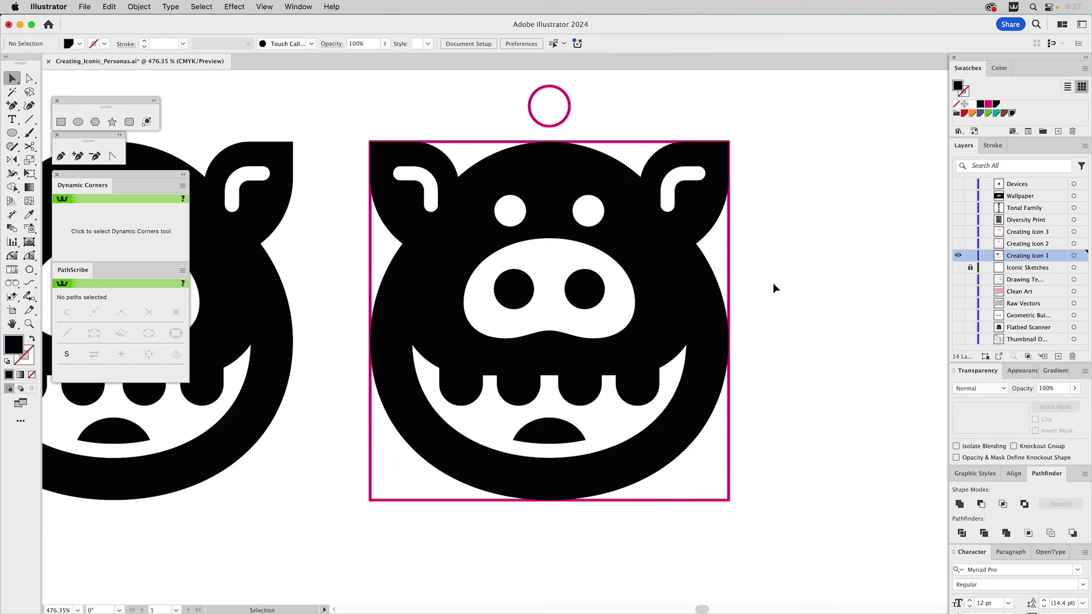
pyautogui.click(526, 296)
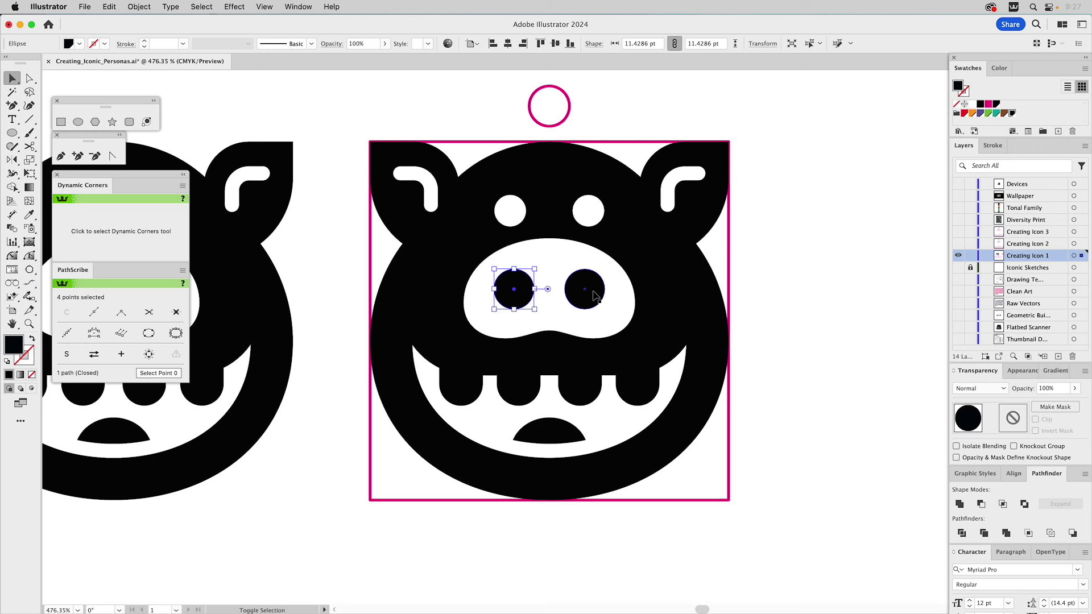
pyautogui.keyDown('shift'); pyautogui.click(594, 297); pyautogui.keyUp('shift')
pyautogui.keyDown('shift'); pyautogui.click(548, 435); pyautogui.keyUp('shift')
pyautogui.keyDown('shift'); pyautogui.click(650, 329); pyautogui.keyUp('shift')
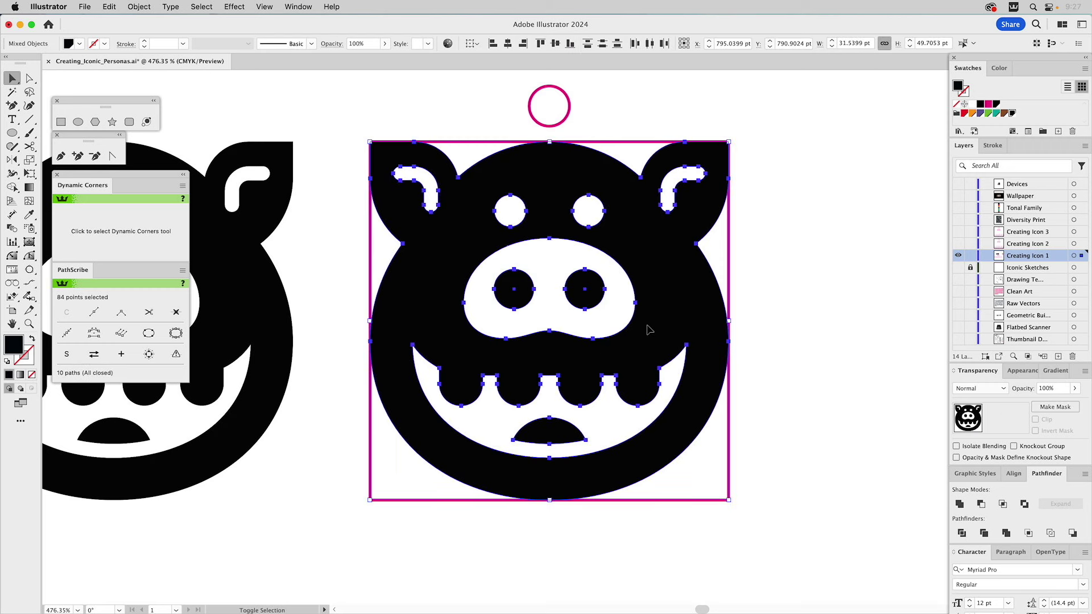
pyautogui.click(960, 504)
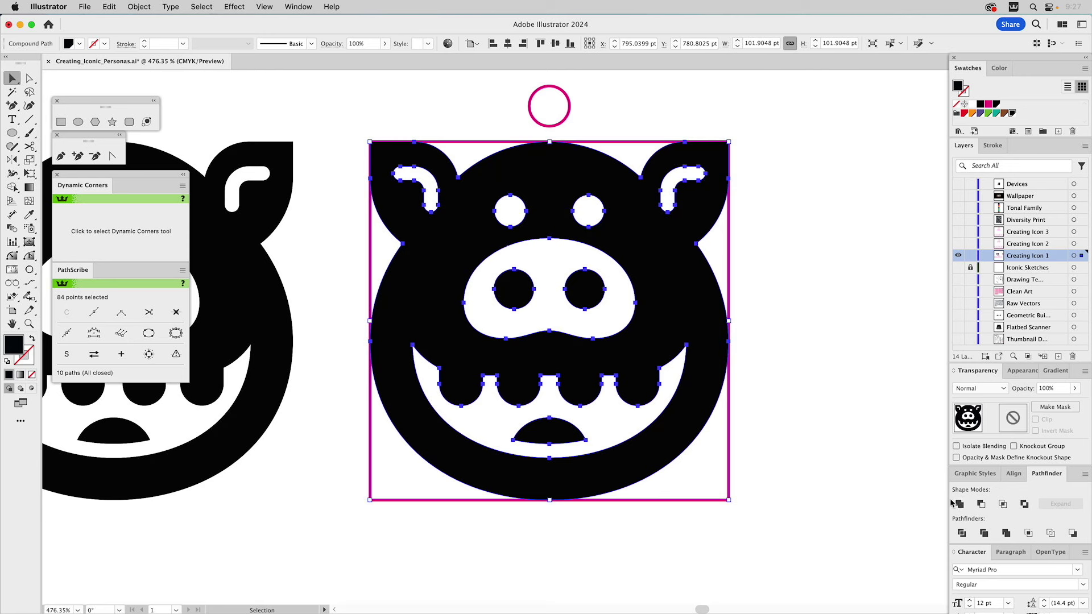
pyautogui.click(1017, 372)
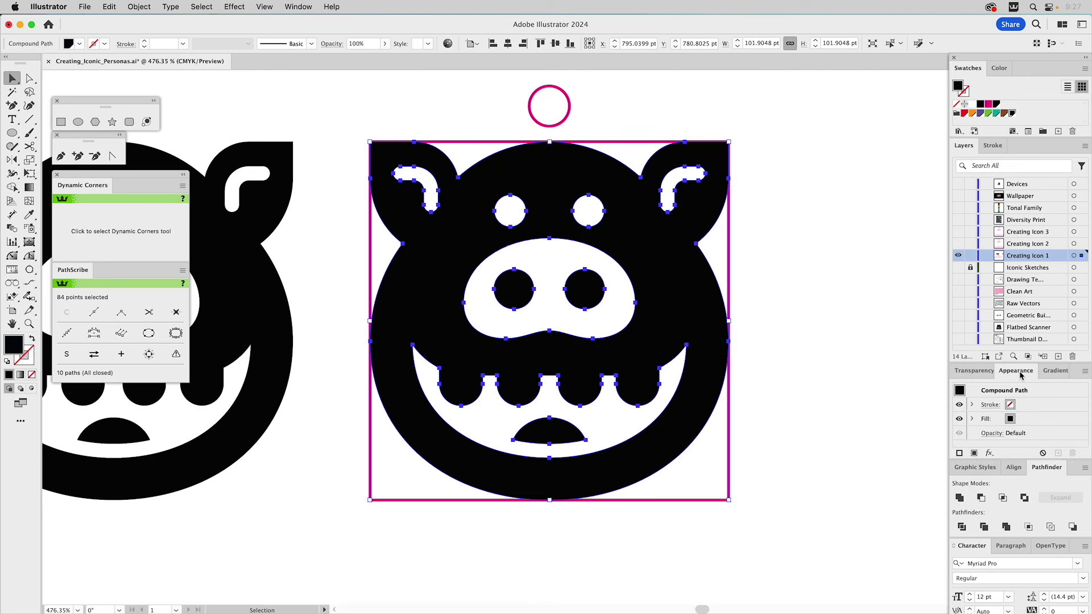
pyautogui.click(870, 307)
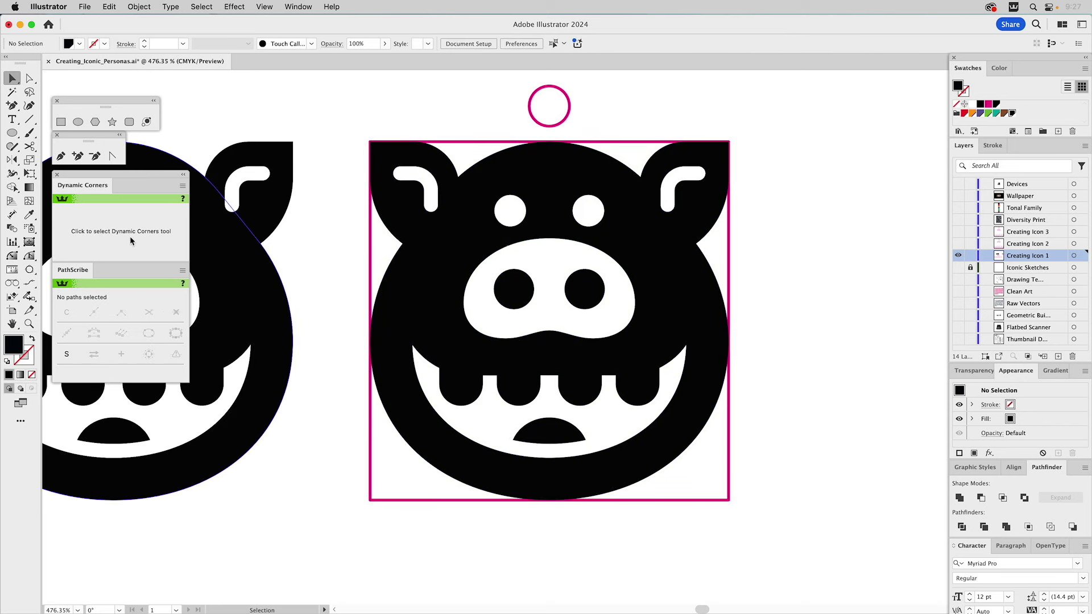
pyautogui.click(12, 257)
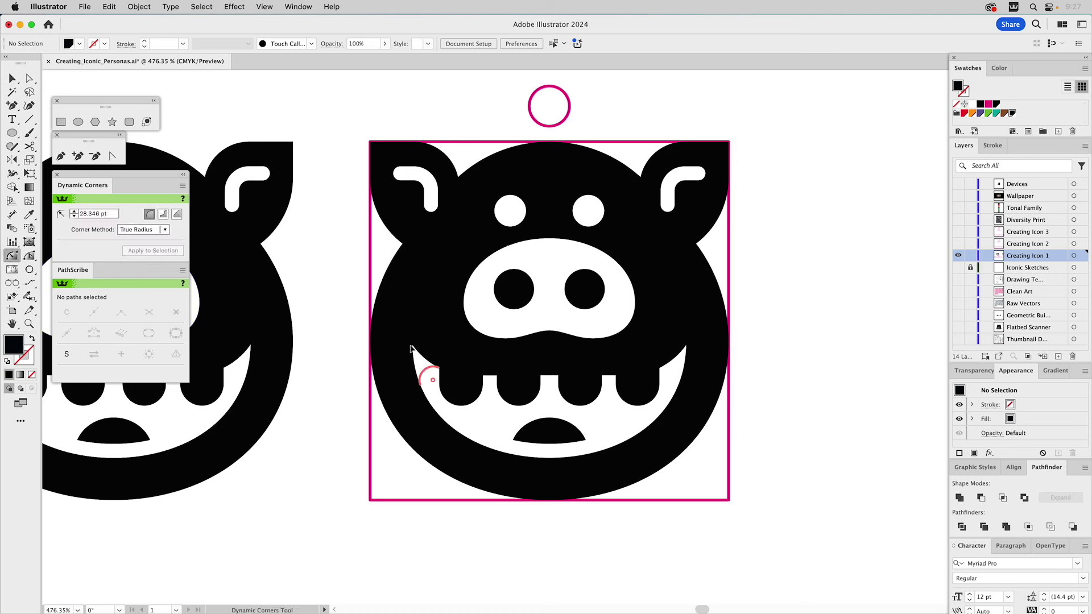
# - Give the mouth opening's corners a small rounded radius
pyautogui.moveTo(413, 348); pyautogui.dragTo(426, 351)
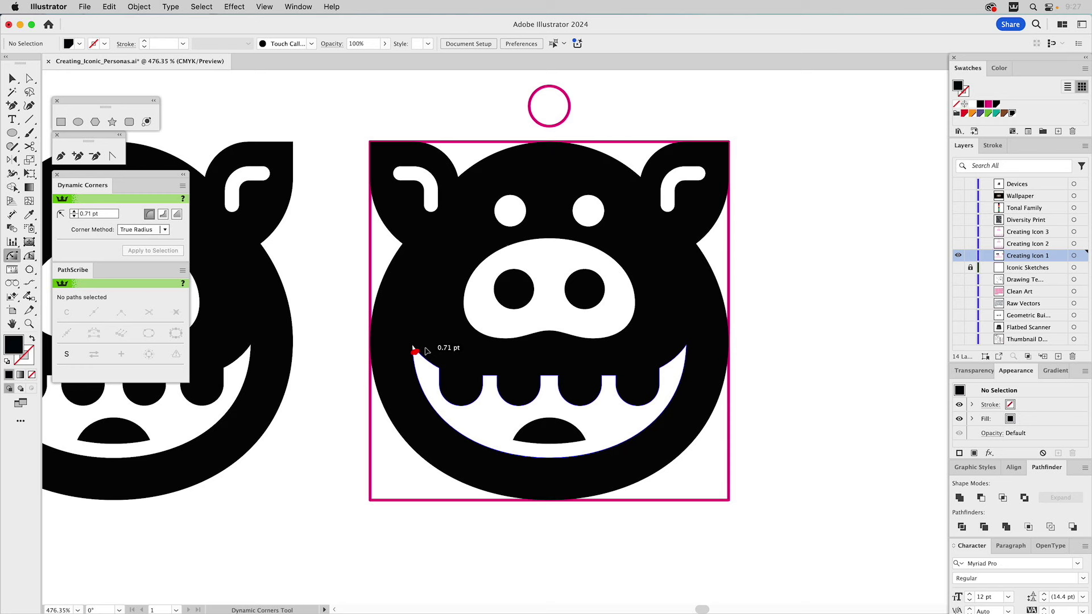
pyautogui.moveTo(426, 351); pyautogui.dragTo(426, 350)
pyautogui.click(336, 338)
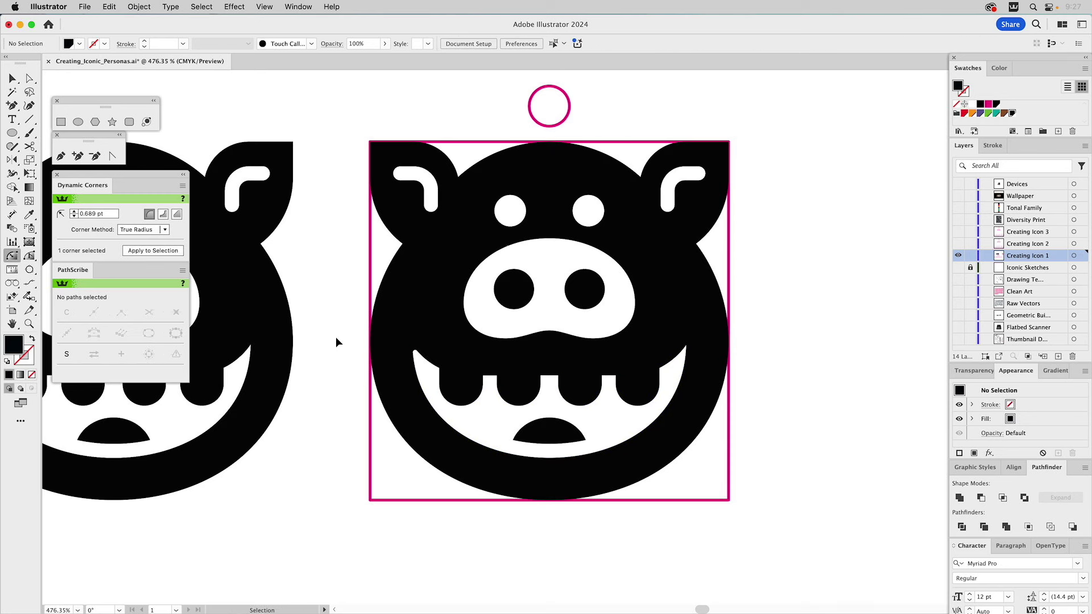
pyautogui.click(686, 350)
pyautogui.press('v')
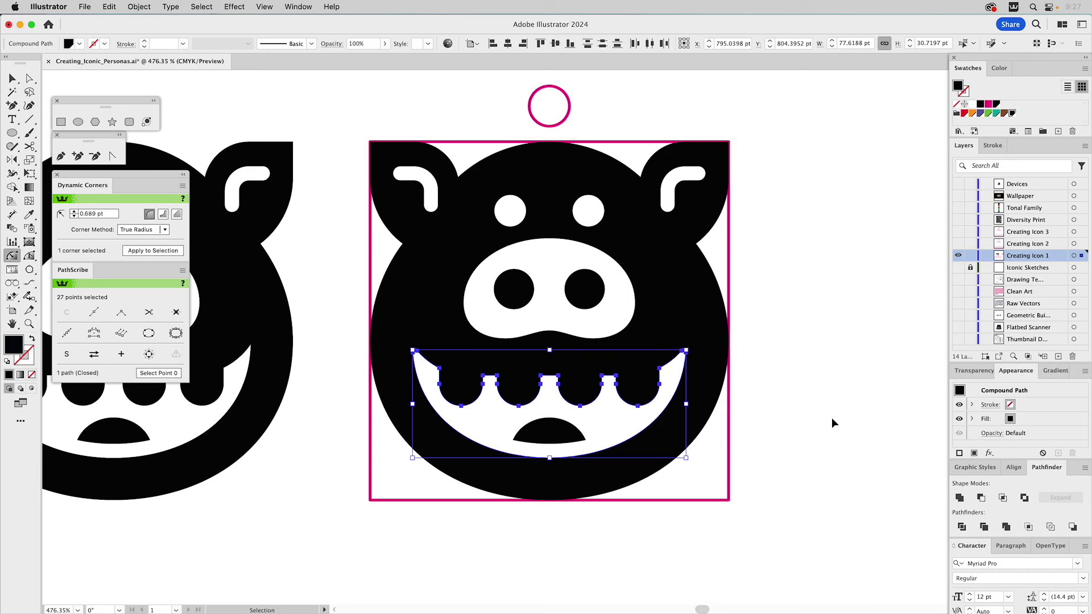
pyautogui.click(831, 419)
# - Slightly round the tongue's two corners, then fill the whole pig orange
pyautogui.click(516, 441)
pyautogui.moveTo(518, 447); pyautogui.dragTo(569, 449)
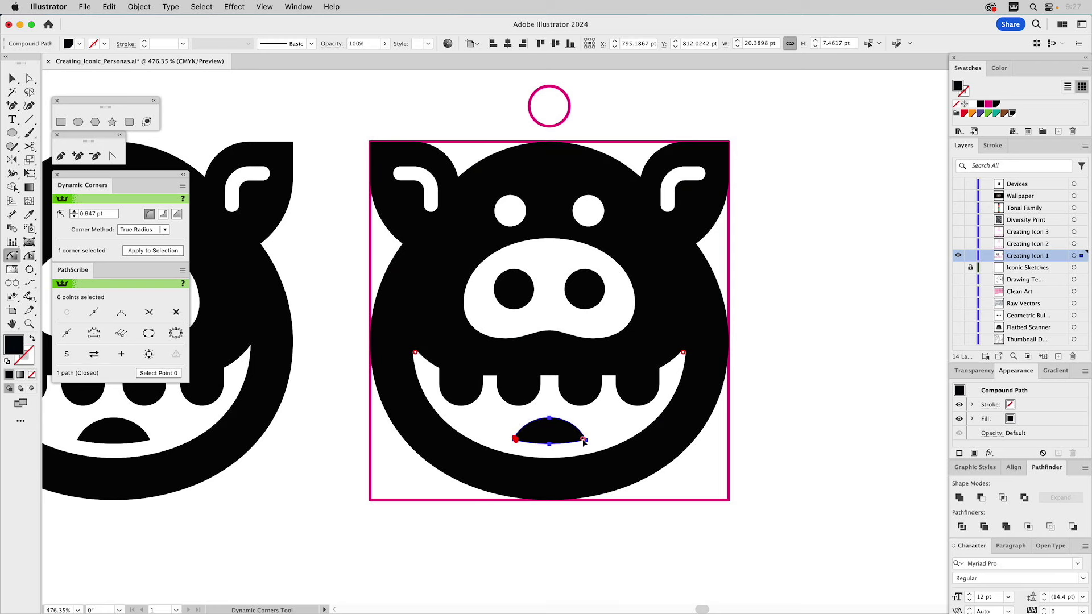
pyautogui.keyDown('shift'); pyautogui.click(583, 439); pyautogui.keyUp('shift')
pyautogui.press('v')
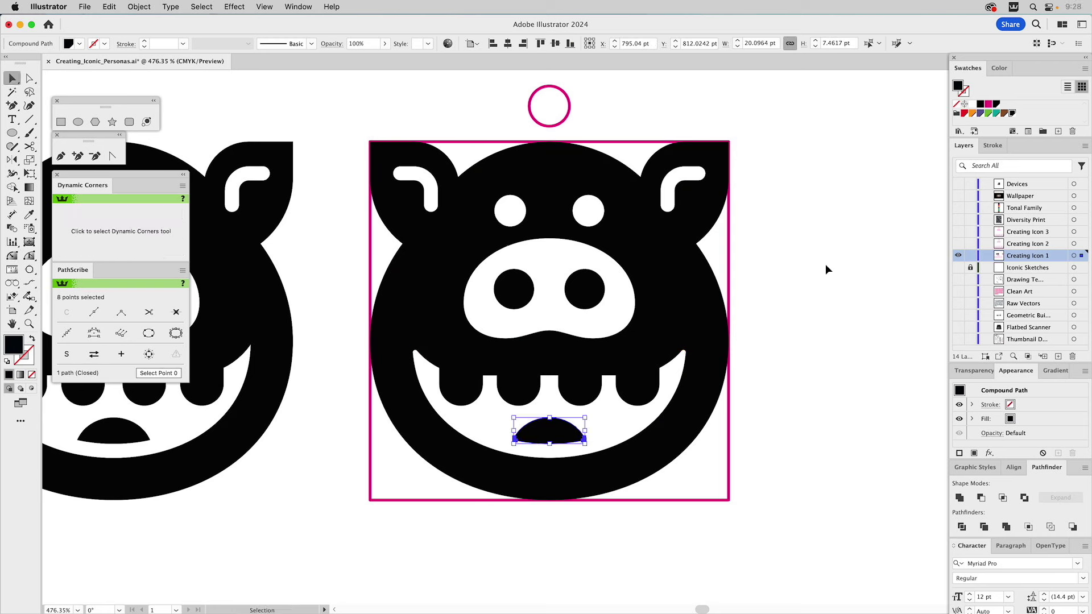
pyautogui.click(827, 254)
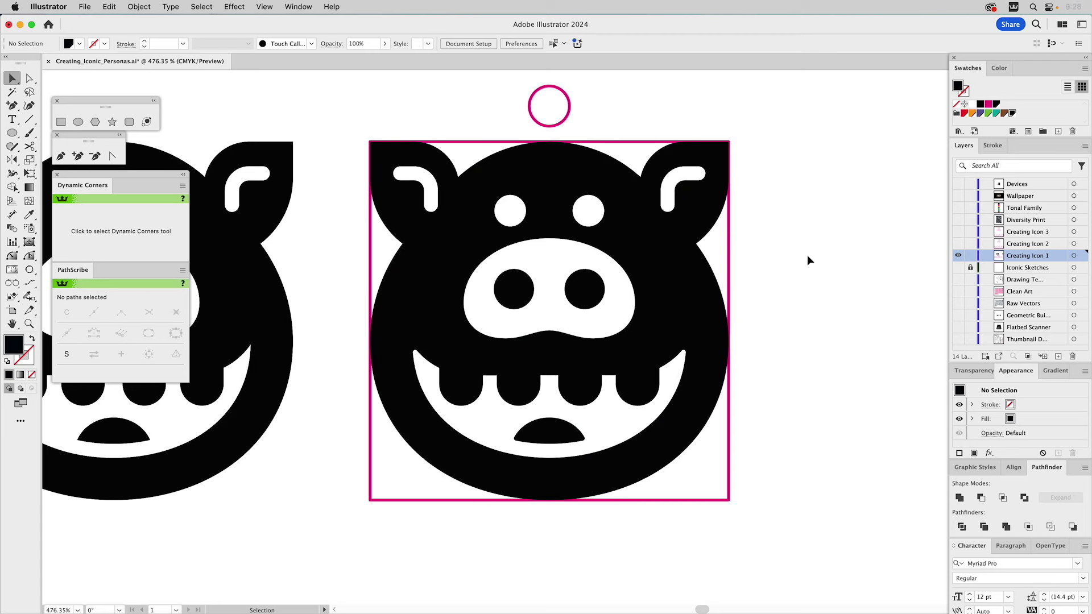
pyautogui.click(671, 253)
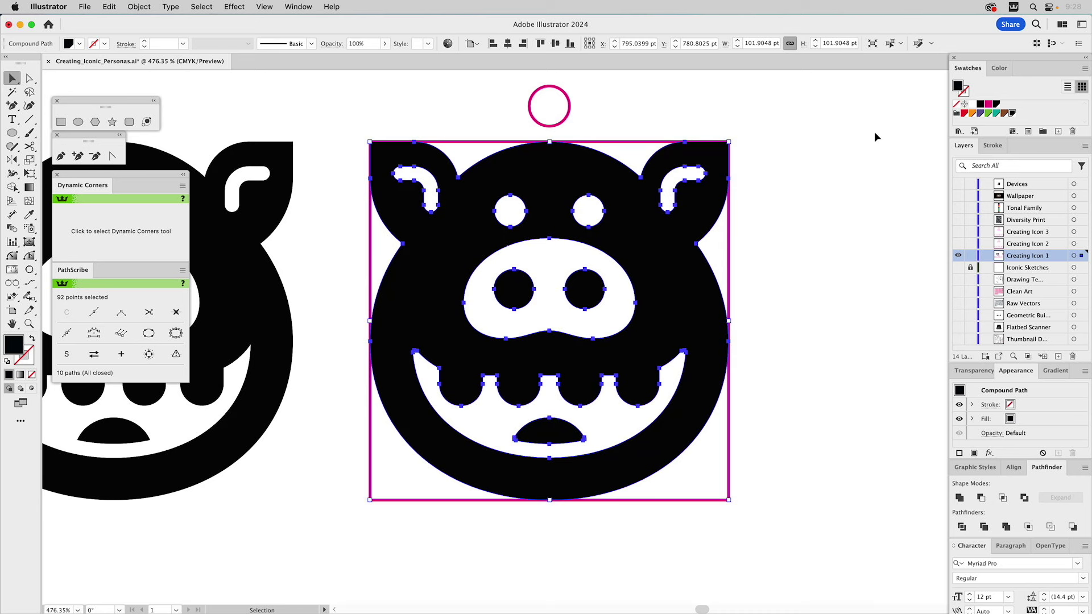
pyautogui.click(972, 115)
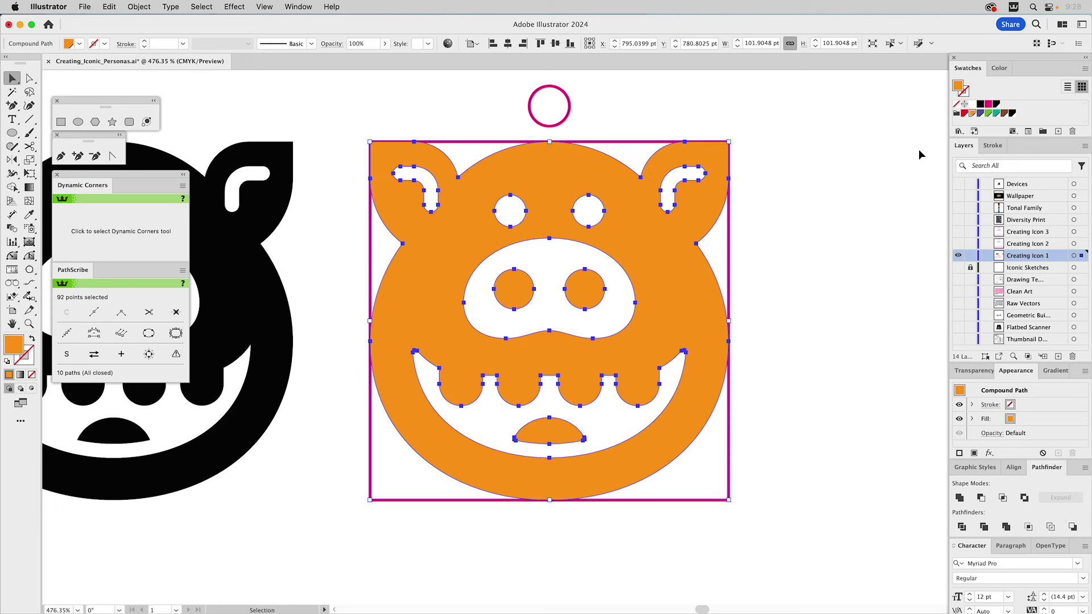
# - Try red, purple and teal fills on the pig before settling back on orange
pyautogui.click(964, 115)
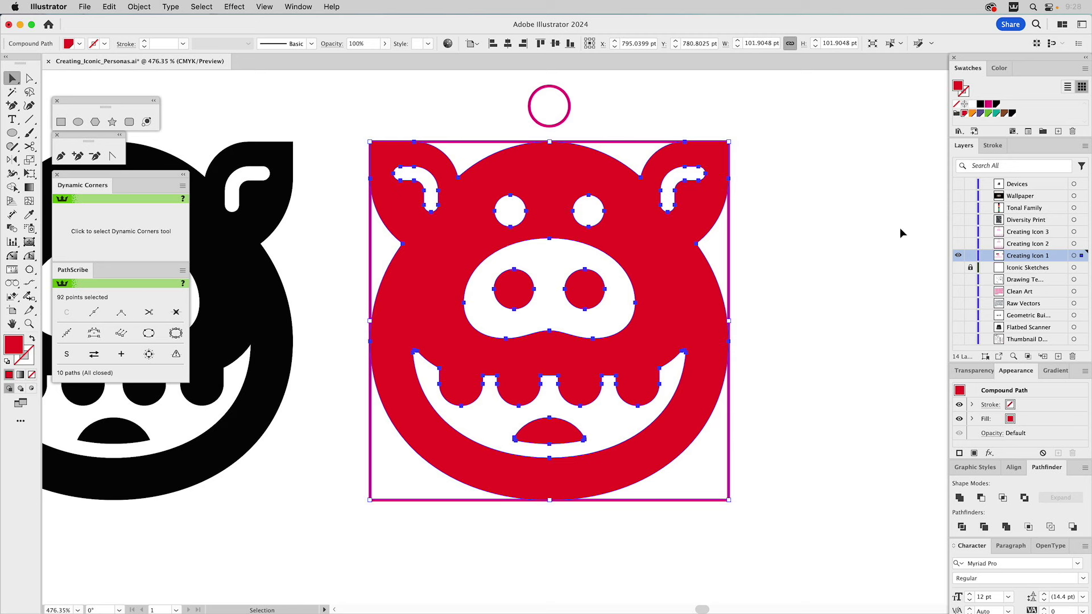
pyautogui.click(980, 114)
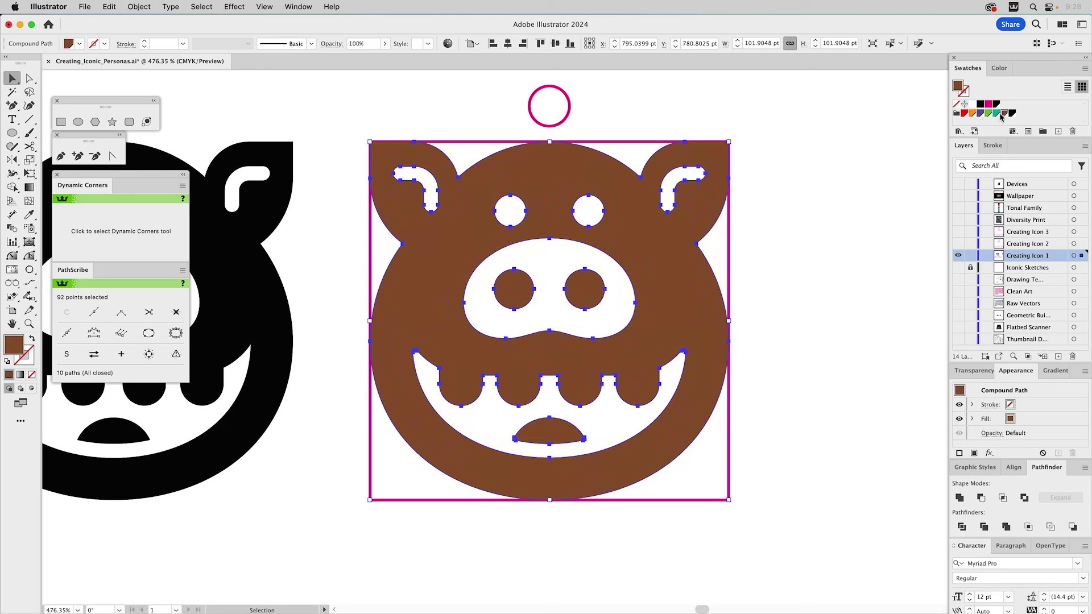
pyautogui.click(996, 114)
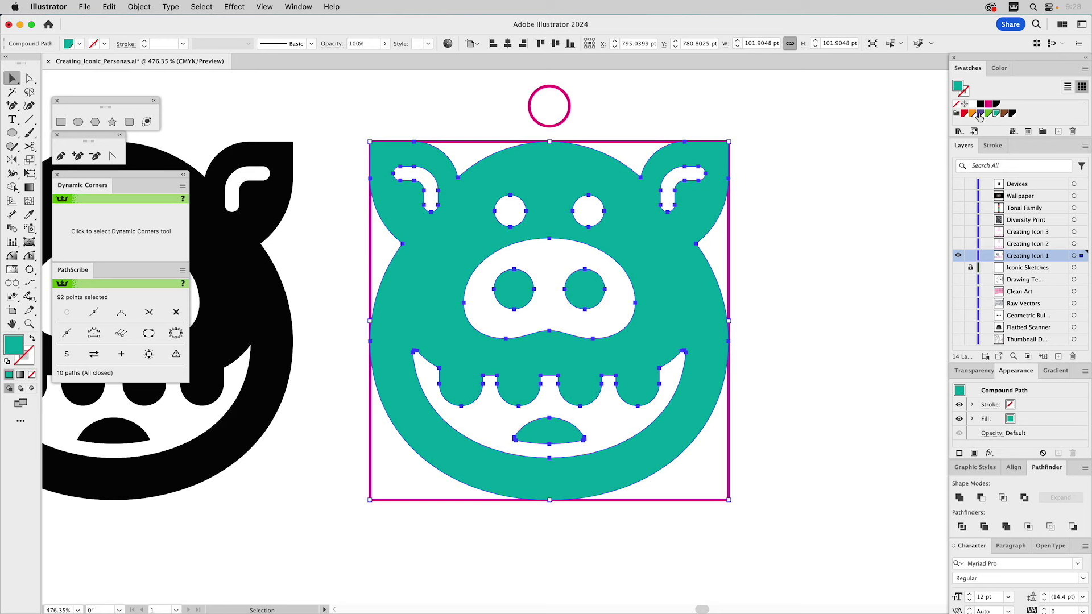
pyautogui.click(971, 113)
pyautogui.click(880, 203)
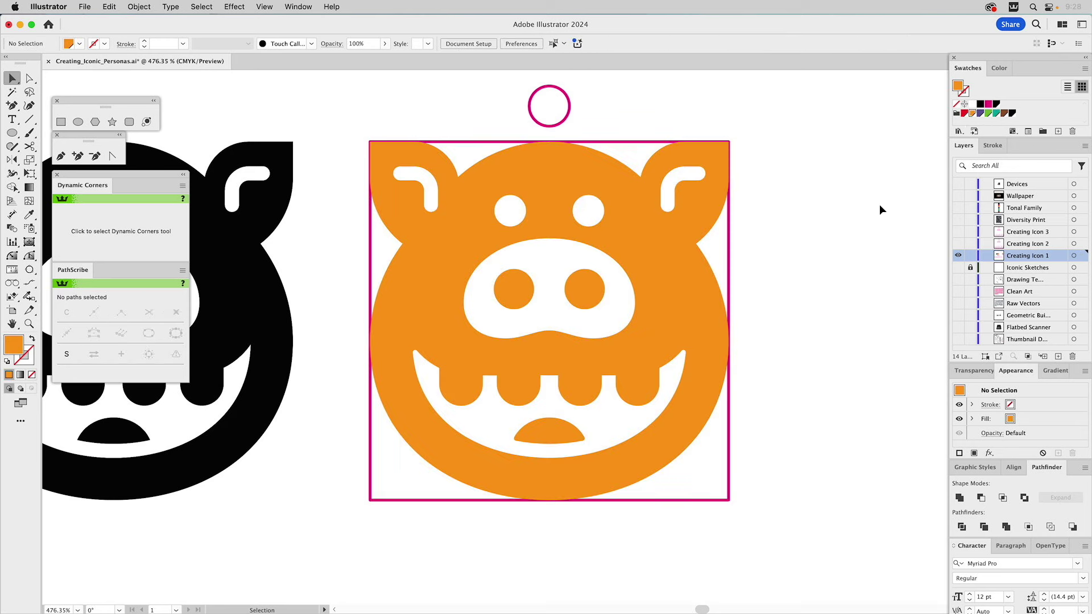
# - Hide Creating Icon 1, show Iconic Sketches, and release the pig sketch's clipping mask
pyautogui.press('super+alt+0')
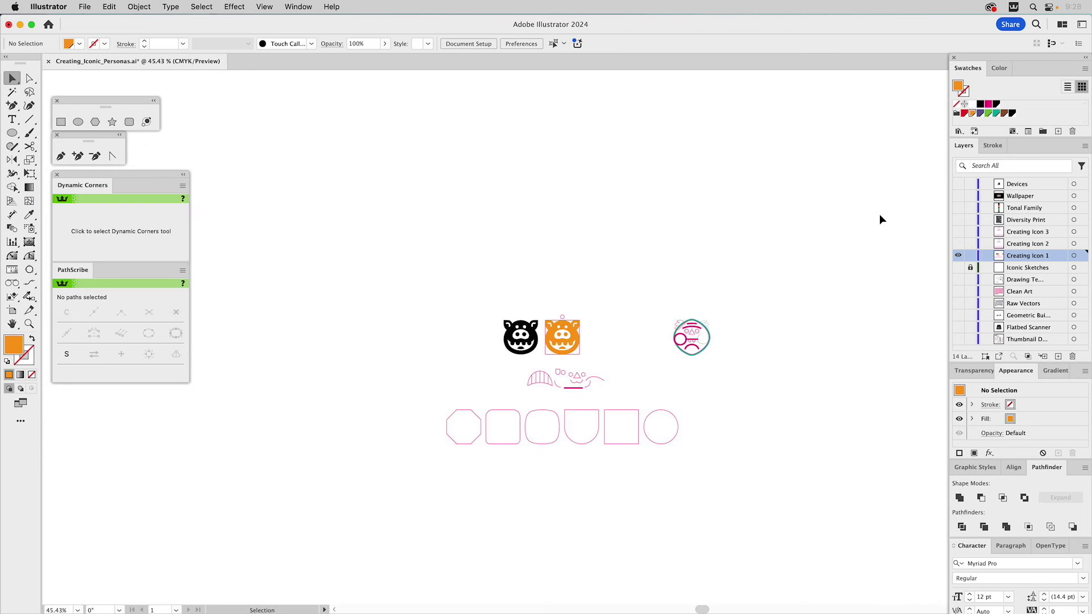
pyautogui.click(958, 256)
pyautogui.click(957, 267)
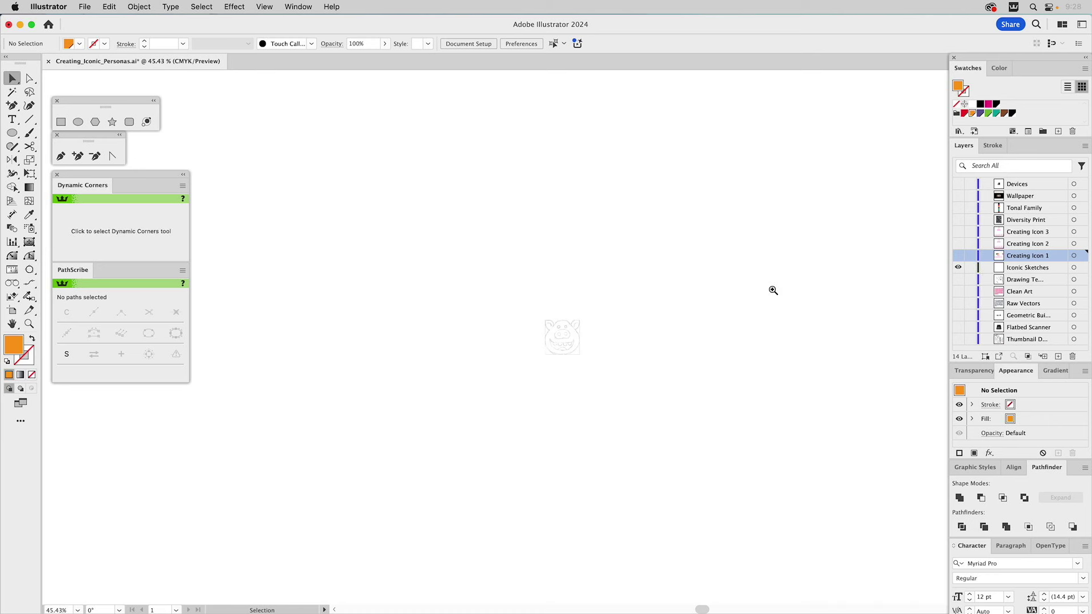
pyautogui.press('z')
pyautogui.moveTo(477, 271); pyautogui.dragTo(671, 431)
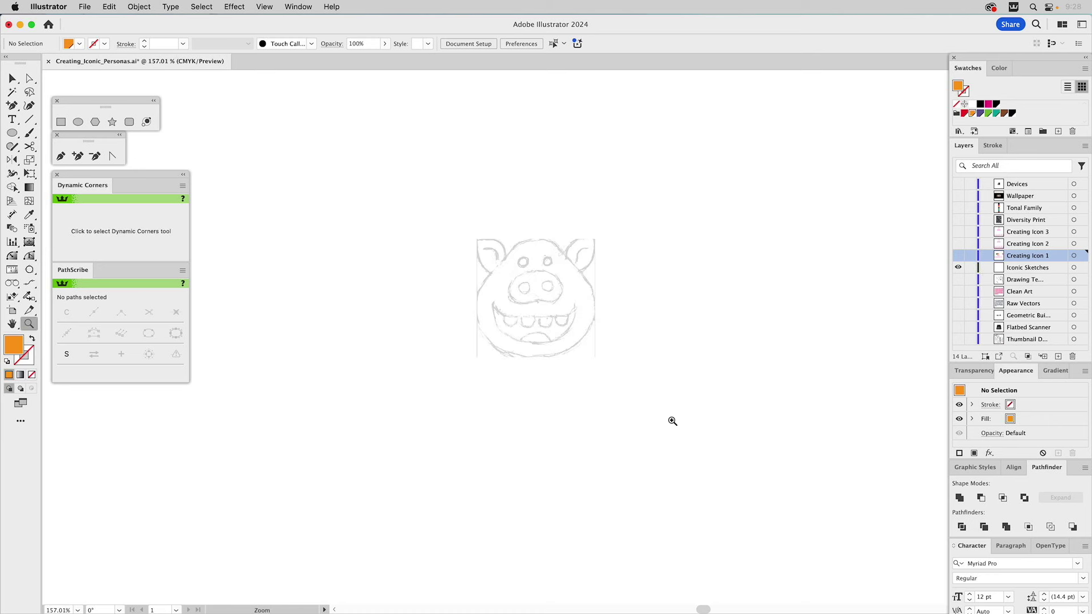
pyautogui.click(540, 299)
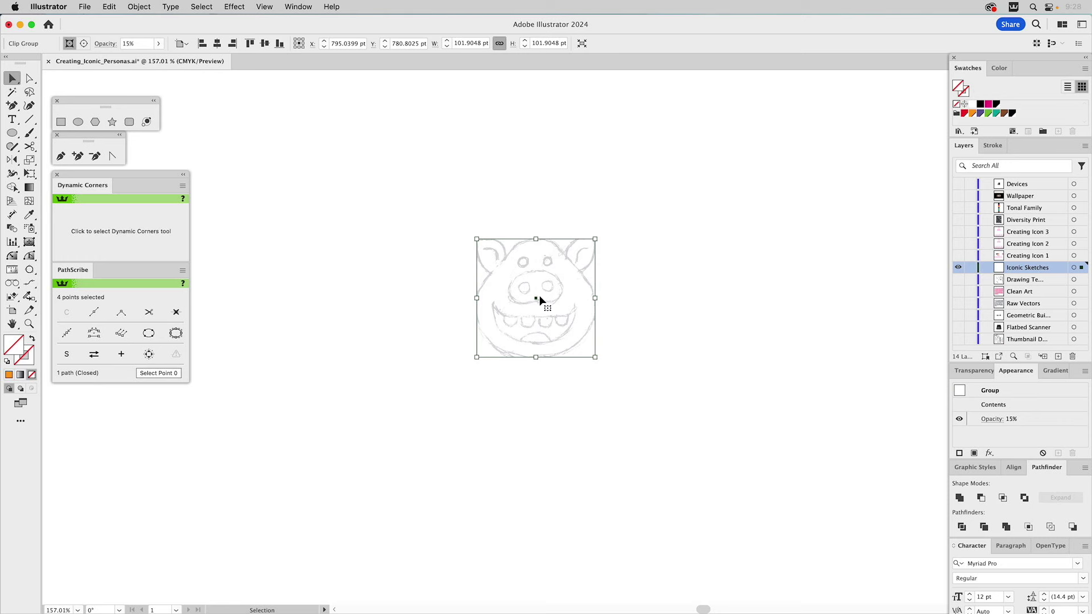
pyautogui.press('super+z')
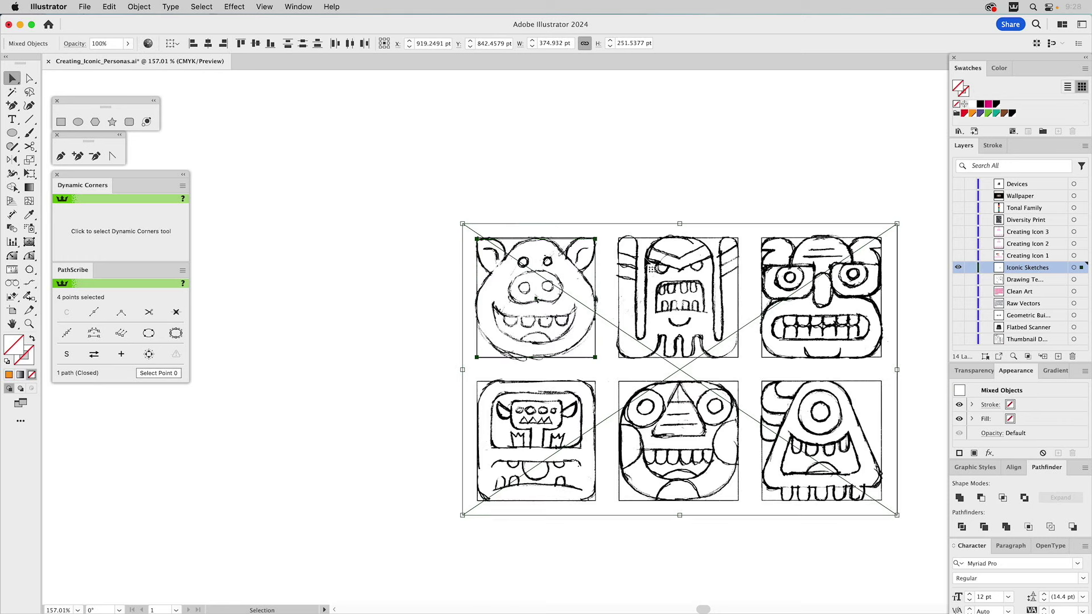
pyautogui.keyDown('shift'); pyautogui.click(672, 267); pyautogui.keyUp('shift')
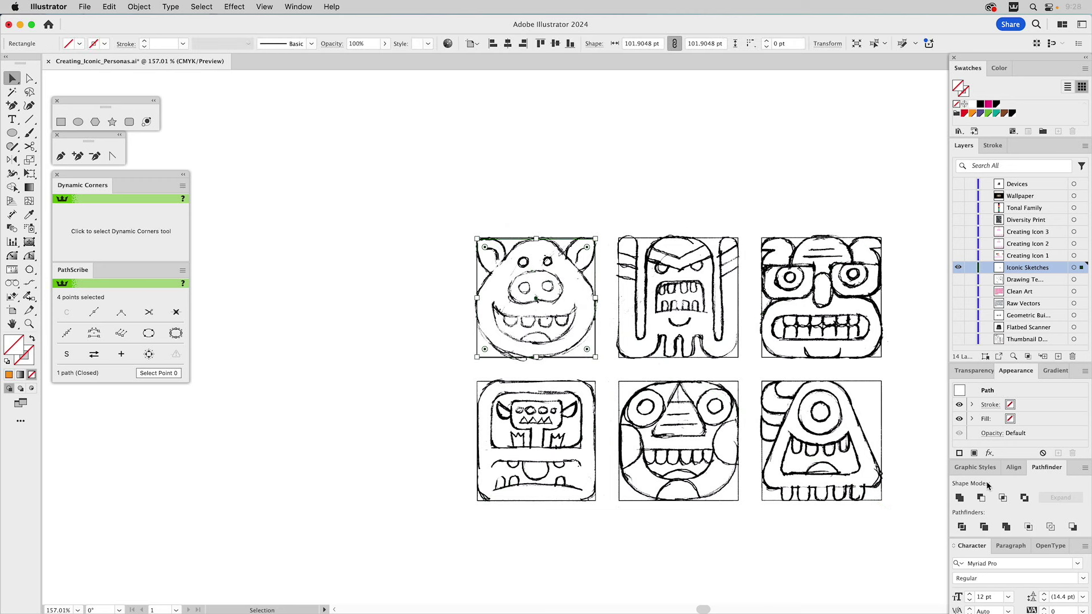
# - Apply the magenta outline graphic style to the frame with a 0.5 pt stroke weight
pyautogui.click(975, 467)
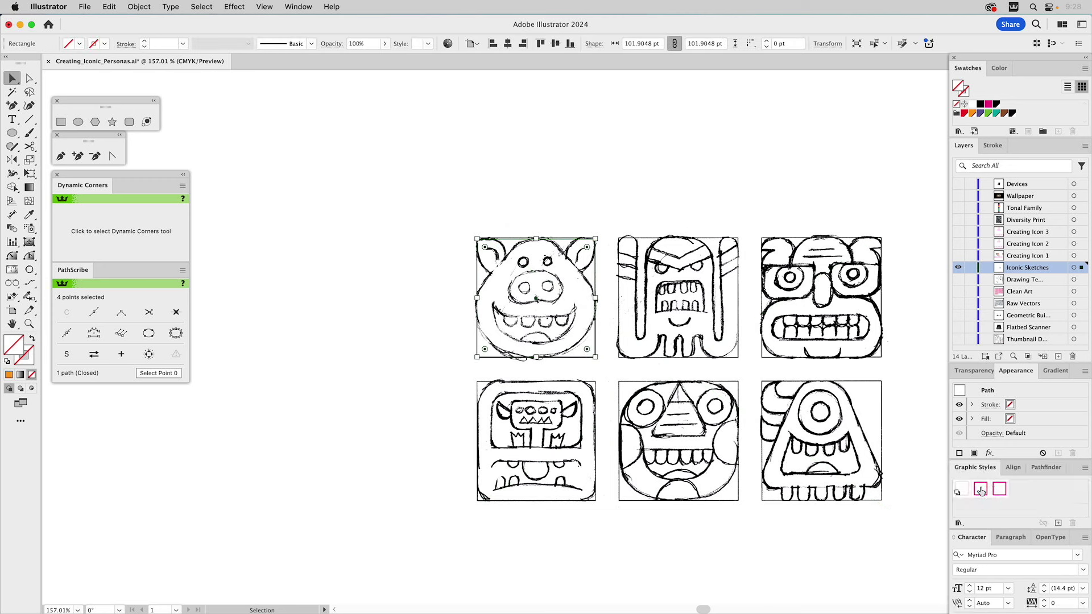
pyautogui.click(980, 489)
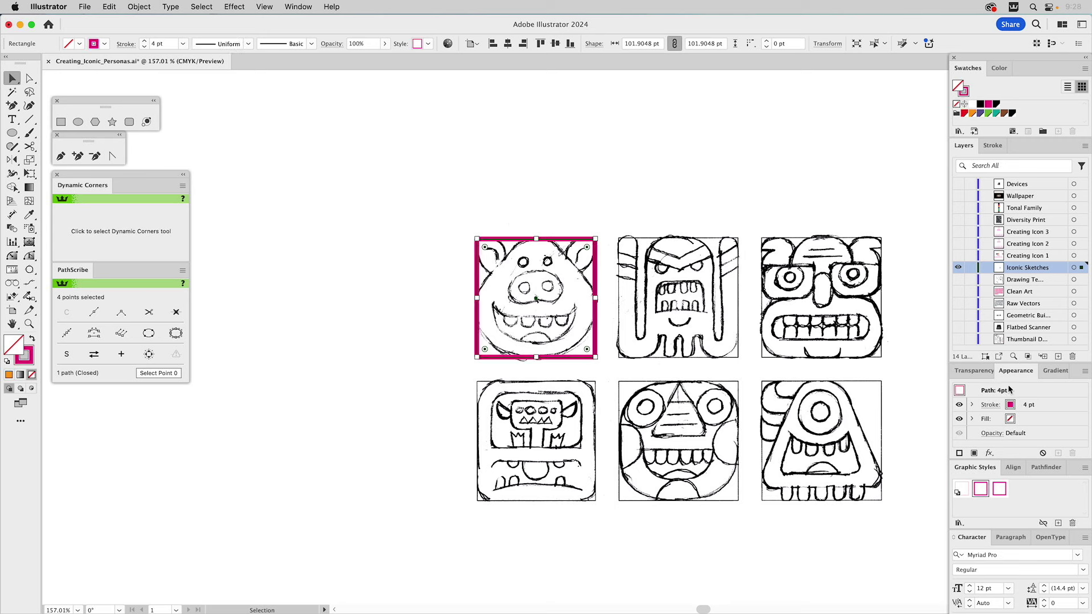
pyautogui.click(992, 146)
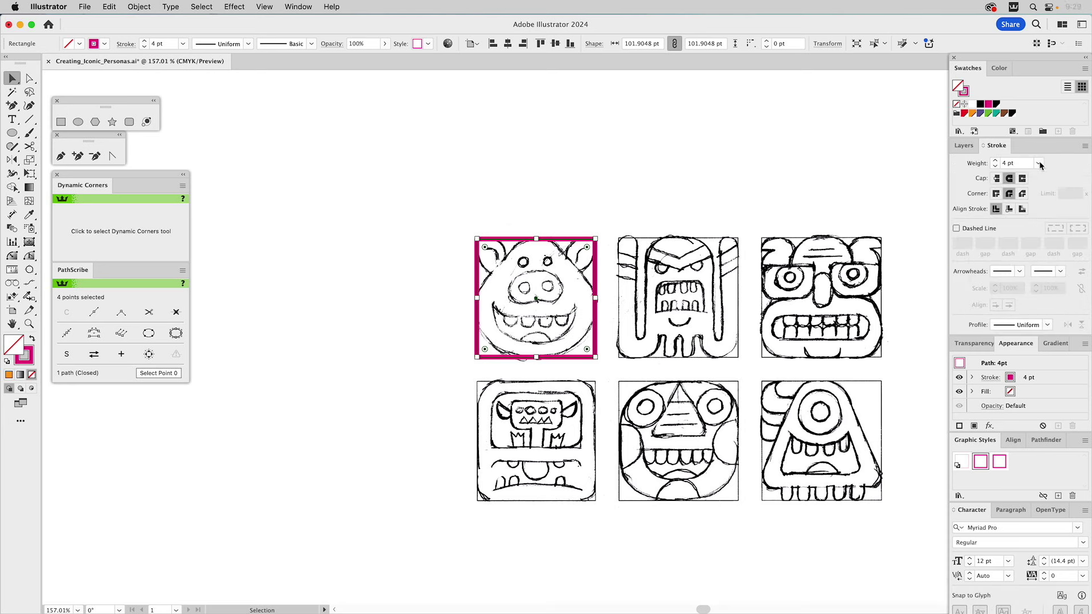
pyautogui.click(1037, 163)
pyautogui.click(1053, 188)
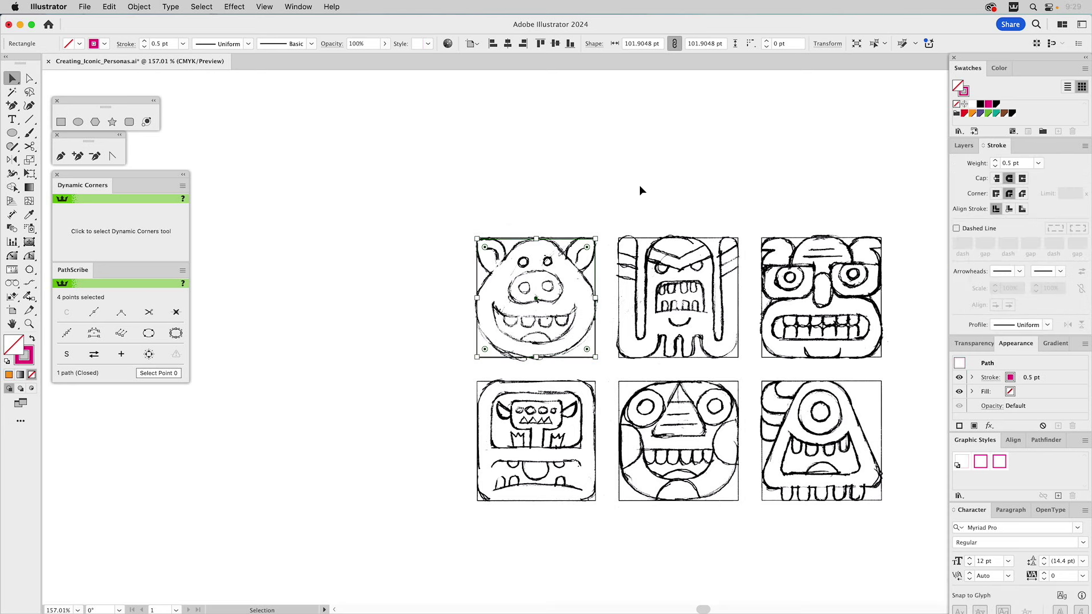
# - Move the square frame onto the glasses-face sketch and select it with the sketch
pyautogui.click(668, 257)
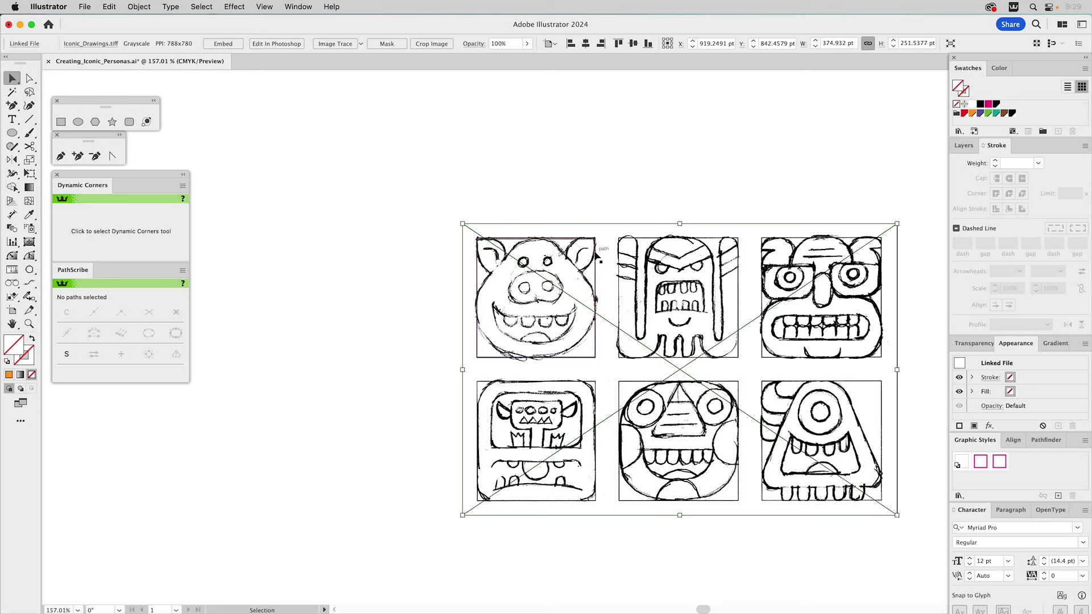
pyautogui.moveTo(597, 257); pyautogui.dragTo(882, 272)
pyautogui.press('super+a')
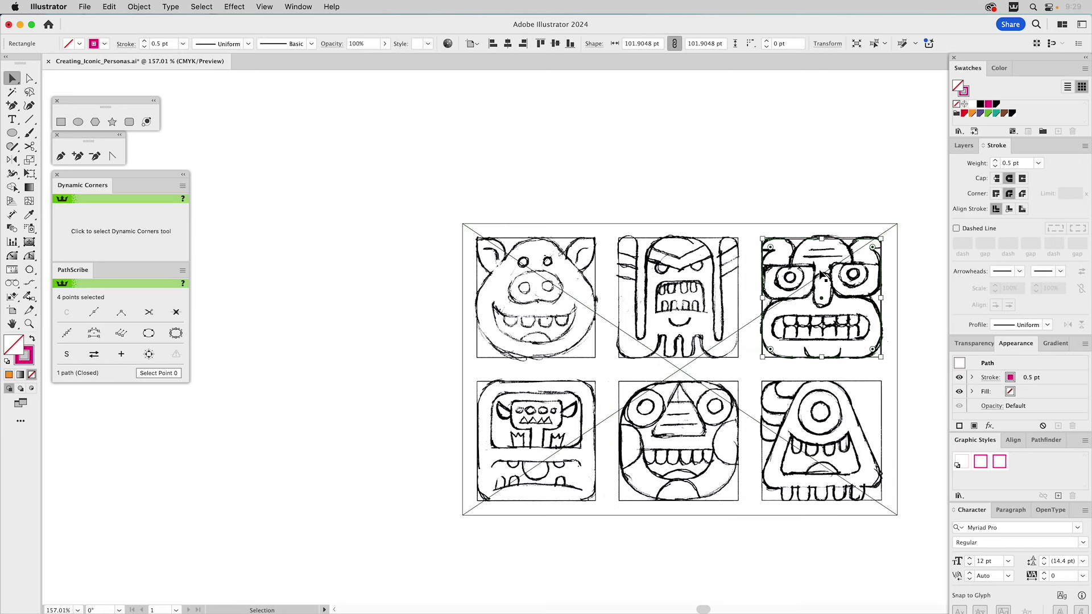
# - Clip the sketch to the square (Cmd+7) and set its opacity to 15%
pyautogui.press('super+7')
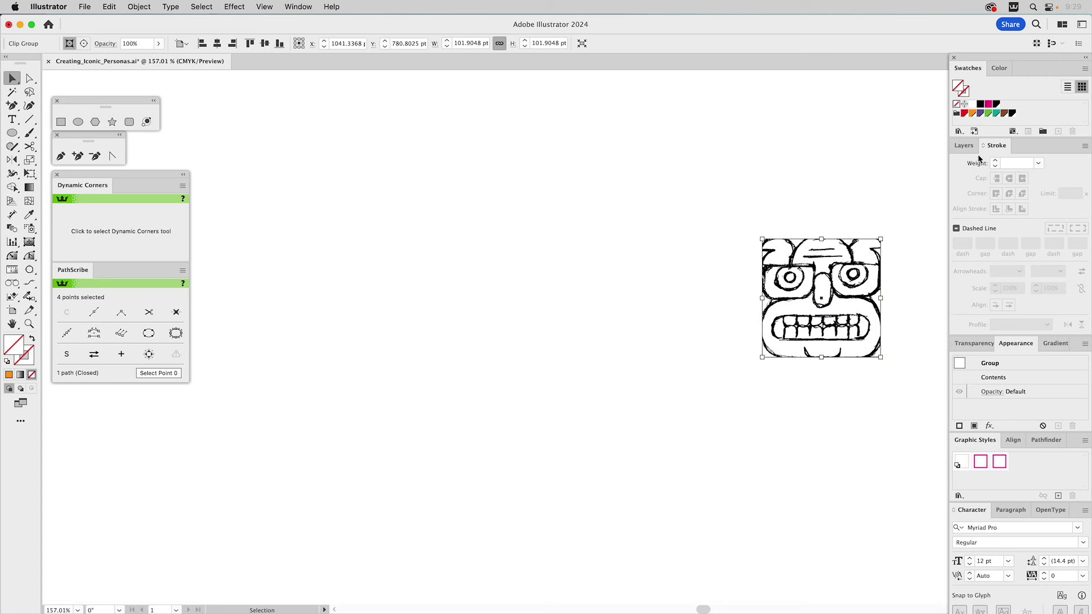
pyautogui.click(964, 146)
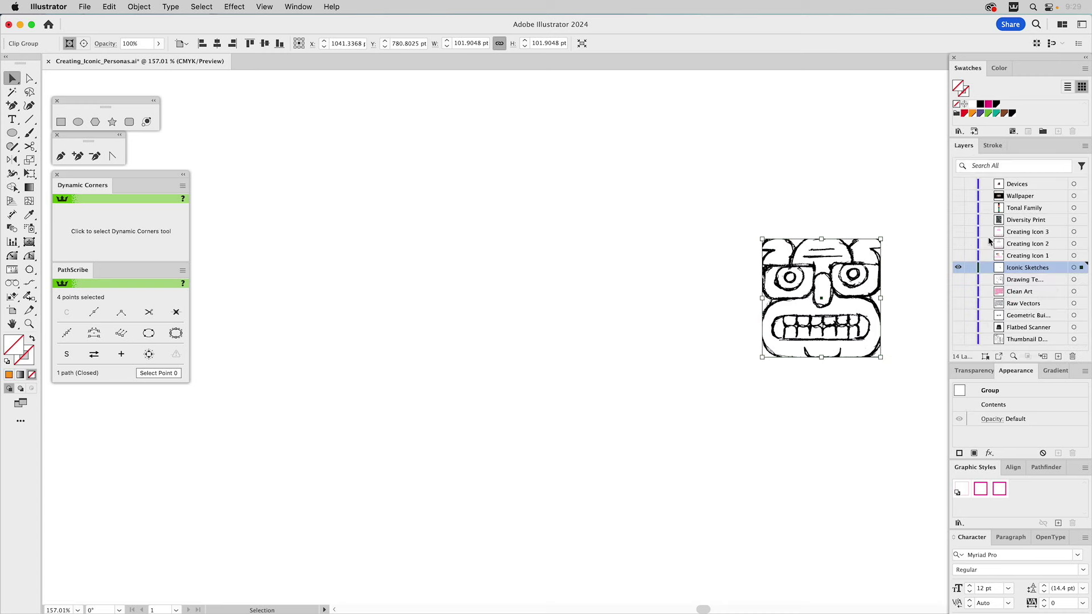
pyautogui.click(958, 256)
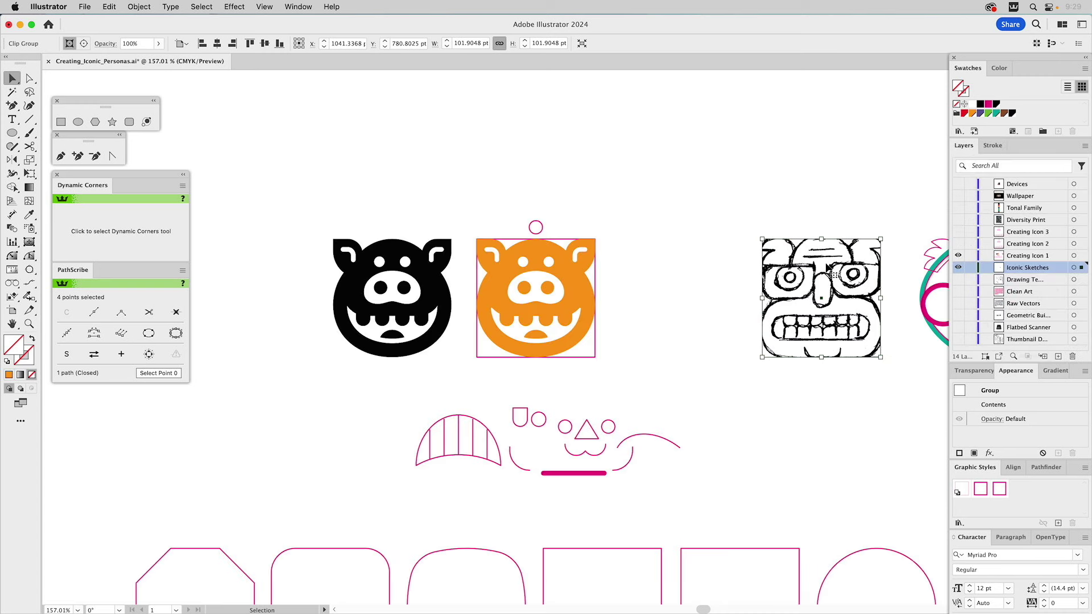
pyautogui.click(974, 370)
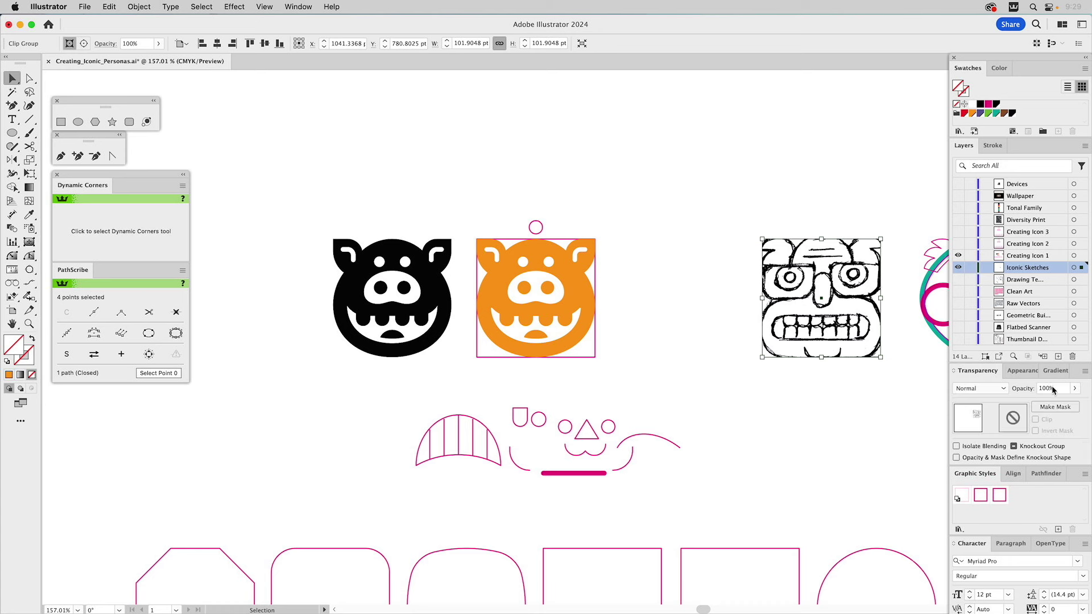
pyautogui.write('15')
pyautogui.press('Return')
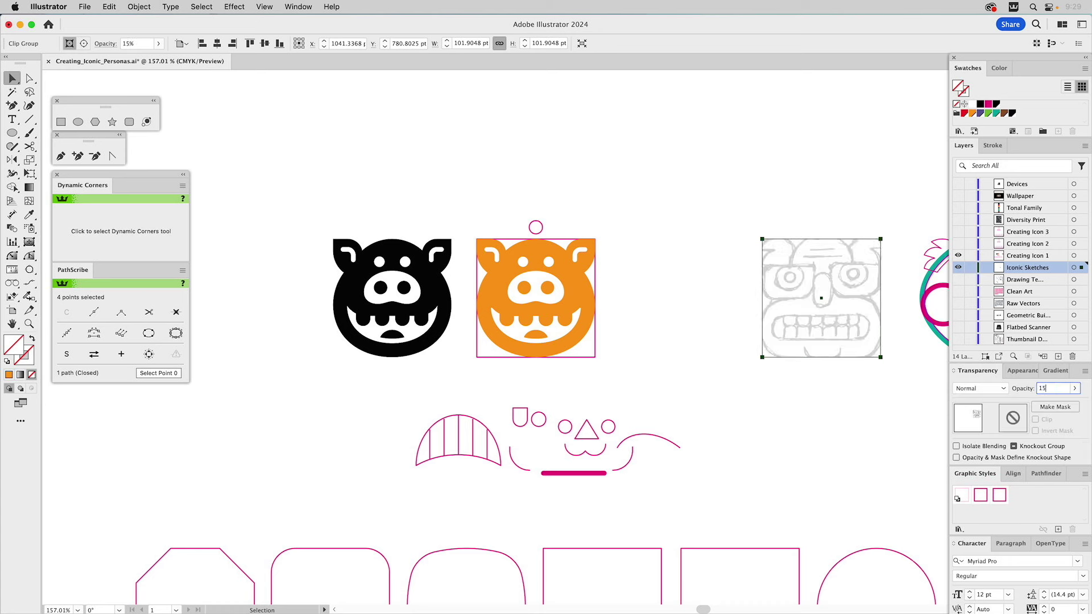
# - Switch to Creating Icon 2, move the faded sketch into the magenta square, and lock Iconic Sketches
pyautogui.click(958, 256)
pyautogui.click(959, 244)
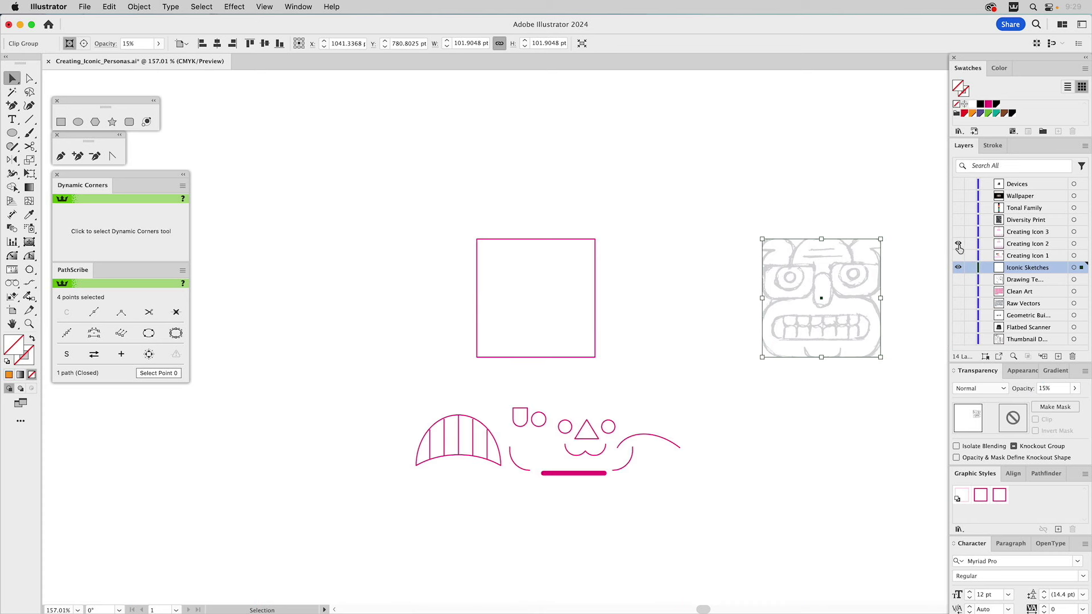
pyautogui.click(747, 211)
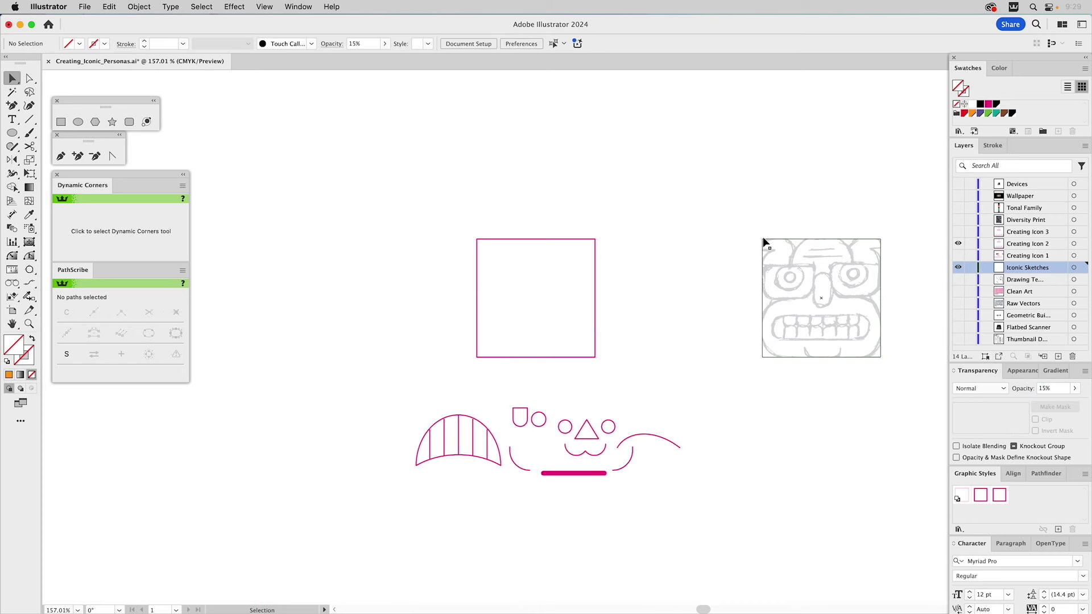
pyautogui.moveTo(762, 239); pyautogui.dragTo(477, 239)
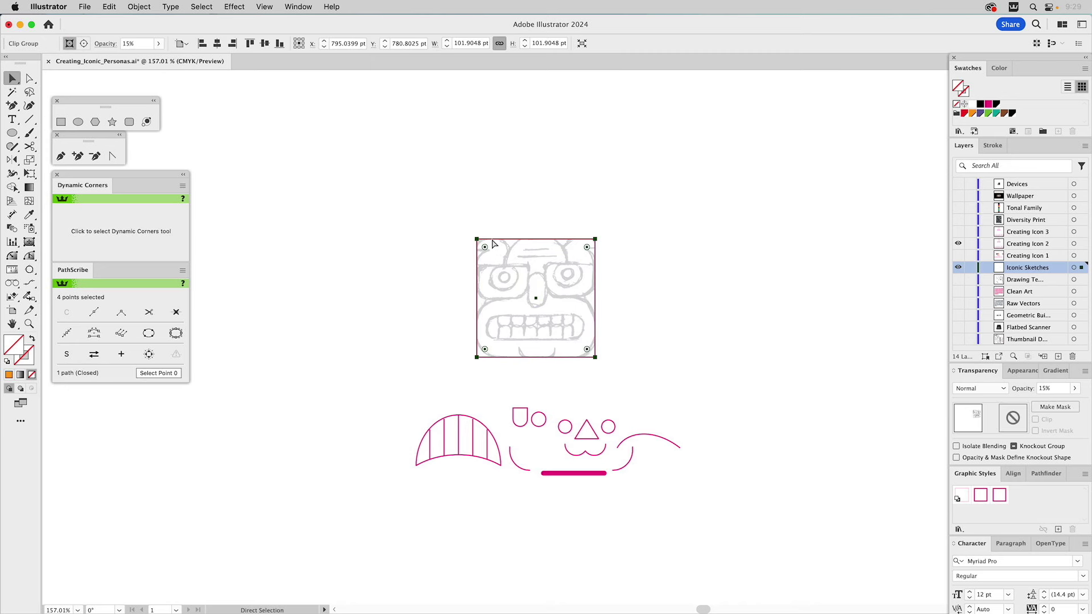
pyautogui.click(969, 268)
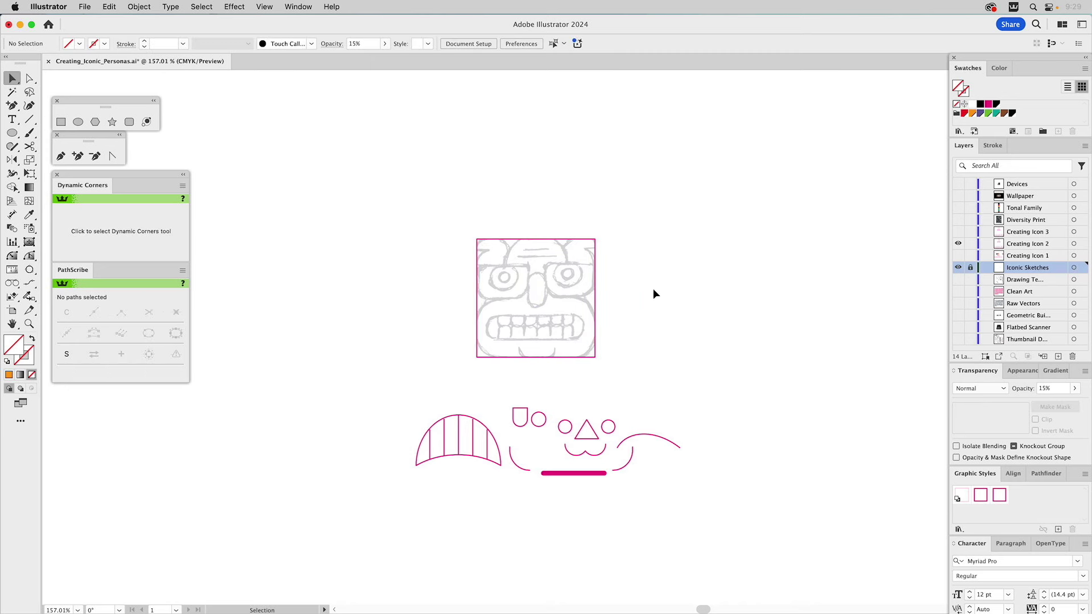
pyautogui.click(29, 324)
pyautogui.moveTo(428, 222); pyautogui.dragTo(670, 492)
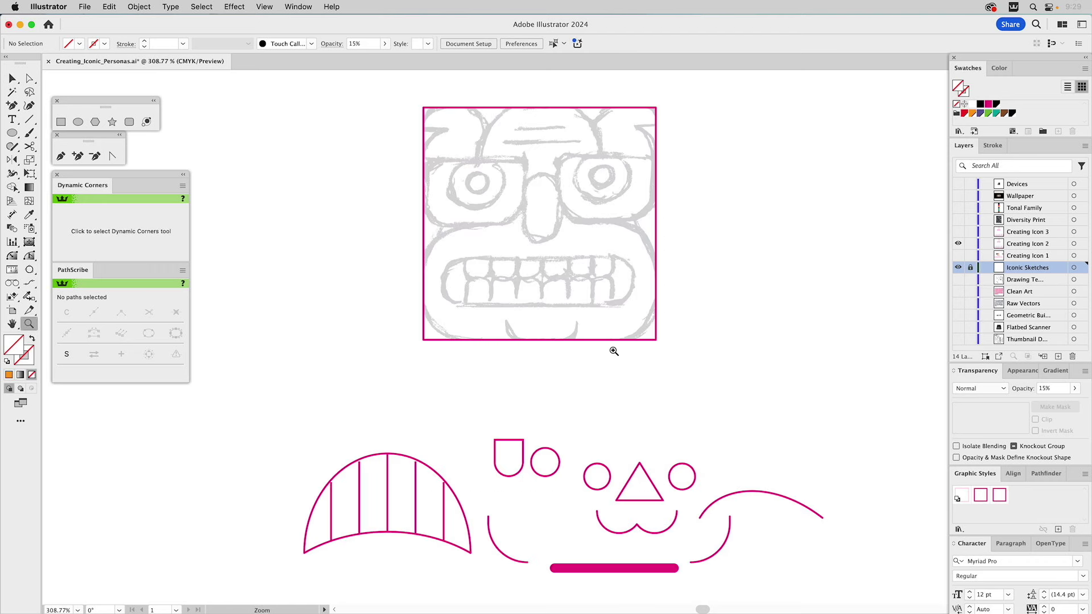
# - On Creating Icon 2, draw a rectangle around the left eye with the magenta bar's 4 pt stroke
pyautogui.click(62, 122)
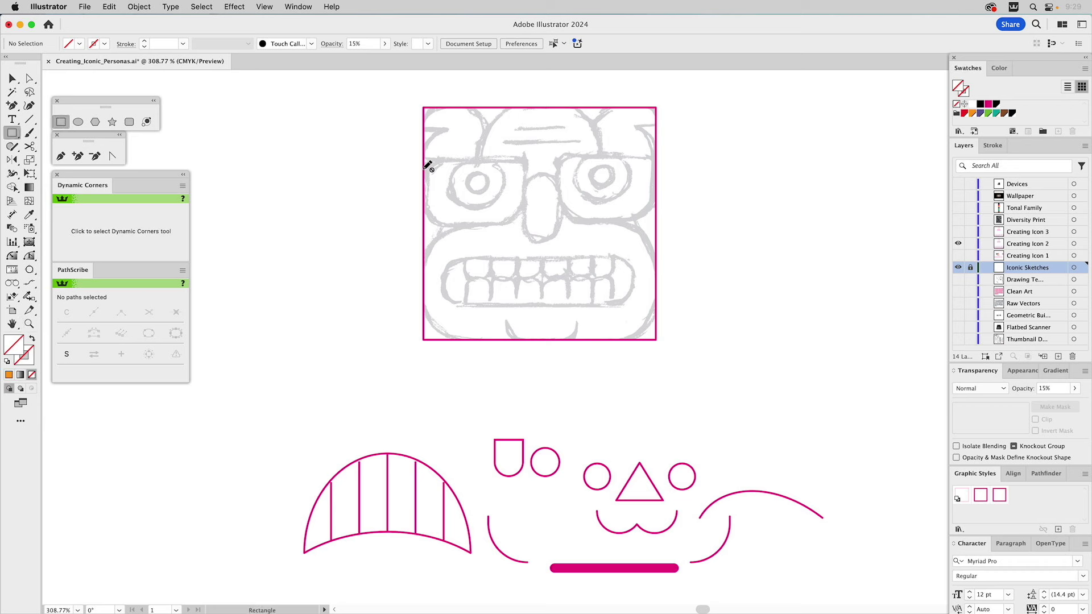
pyautogui.click(1016, 247)
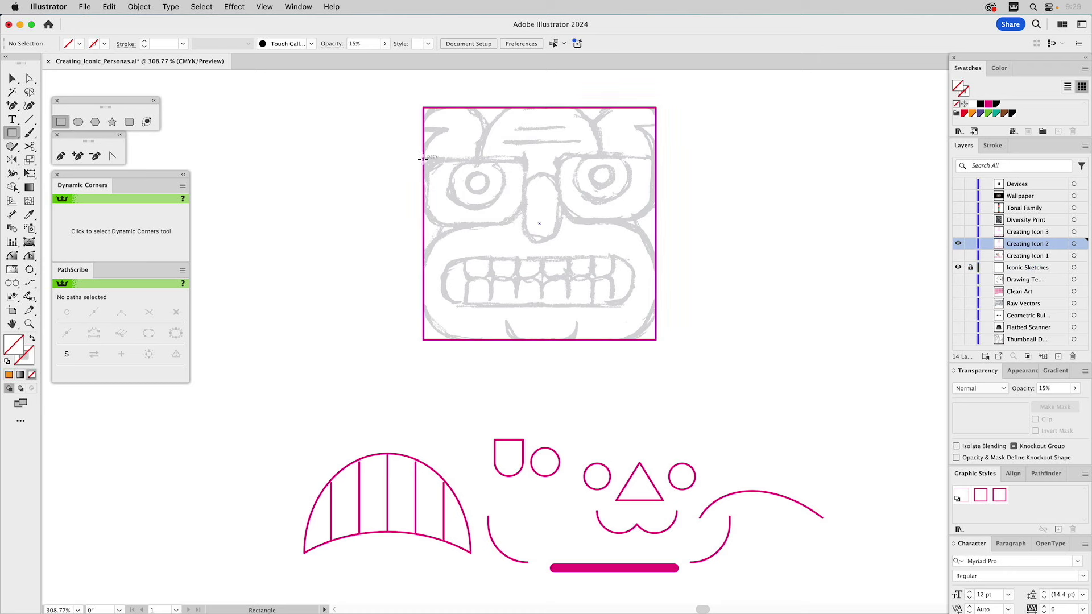
pyautogui.moveTo(422, 159); pyautogui.dragTo(524, 226)
pyautogui.press('i')
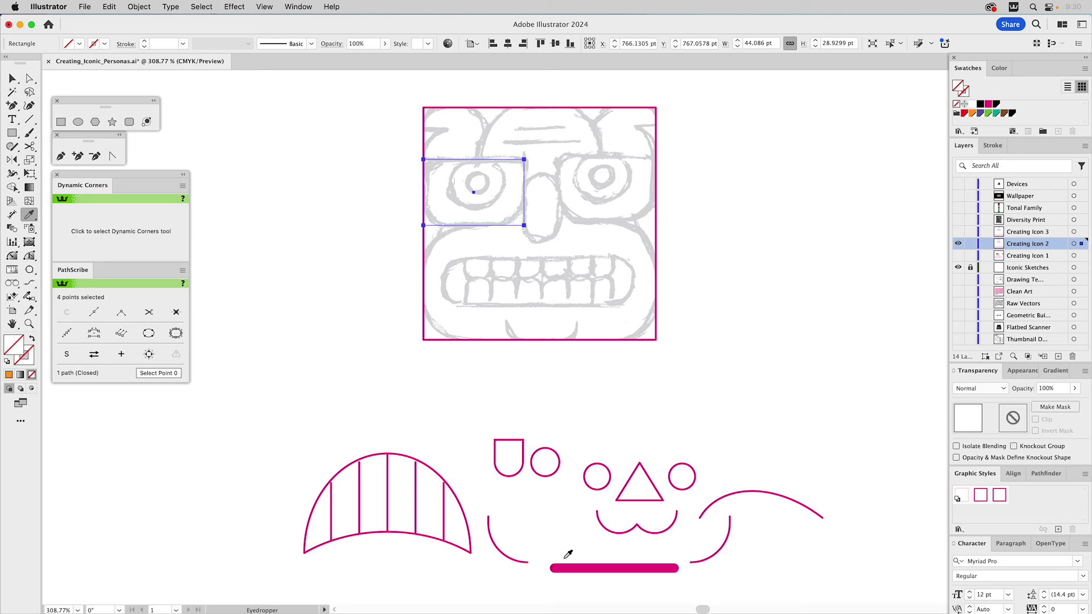
pyautogui.click(571, 566)
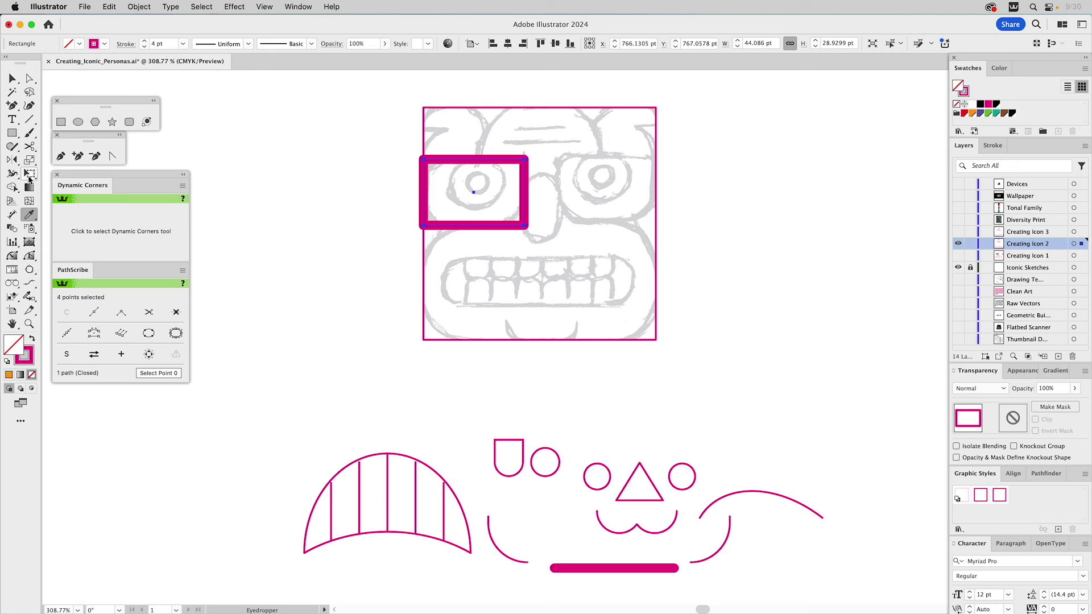
# - Round the lens rectangle's corners, giving both bottom corners an 11.4 pt radius
pyautogui.click(13, 256)
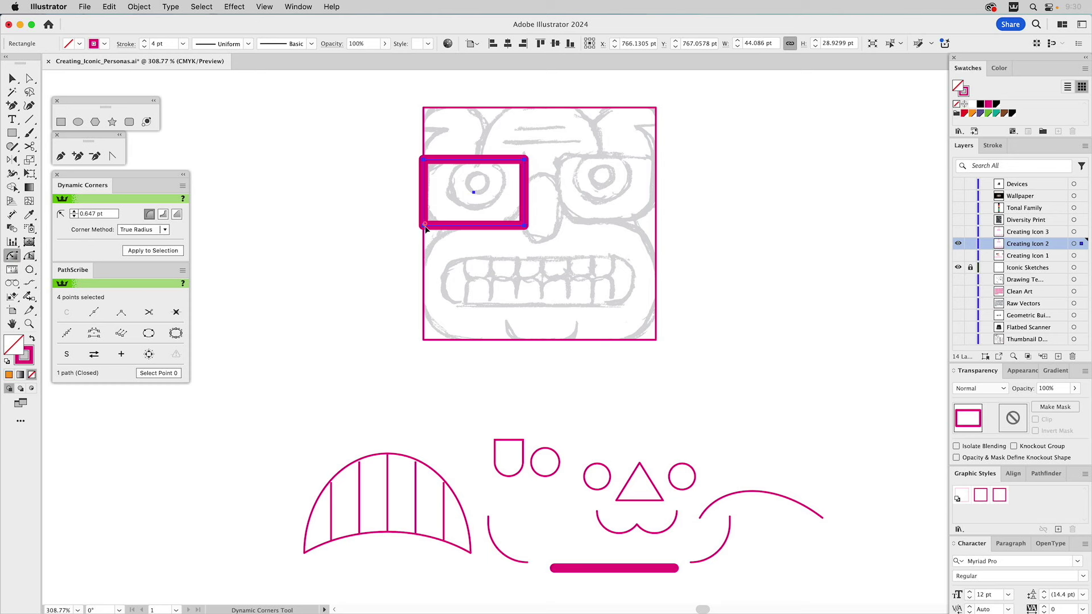
pyautogui.moveTo(442, 219); pyautogui.dragTo(449, 210)
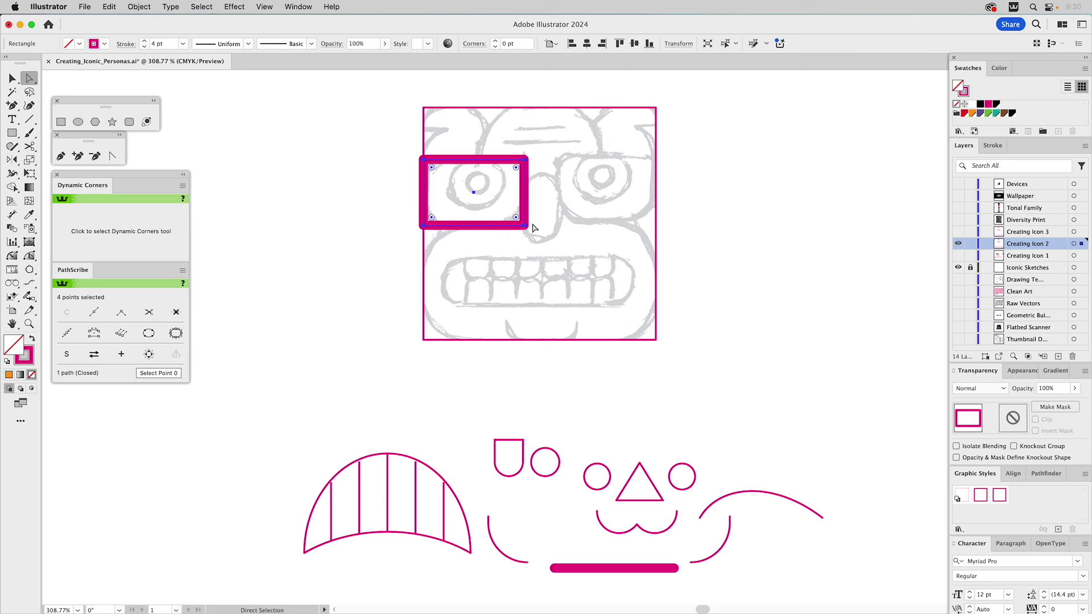
pyautogui.keyDown('super'); pyautogui.click(424, 227); pyautogui.keyUp('super')
pyautogui.click(427, 226)
pyautogui.moveTo(432, 219); pyautogui.dragTo(450, 201)
pyautogui.click(590, 230)
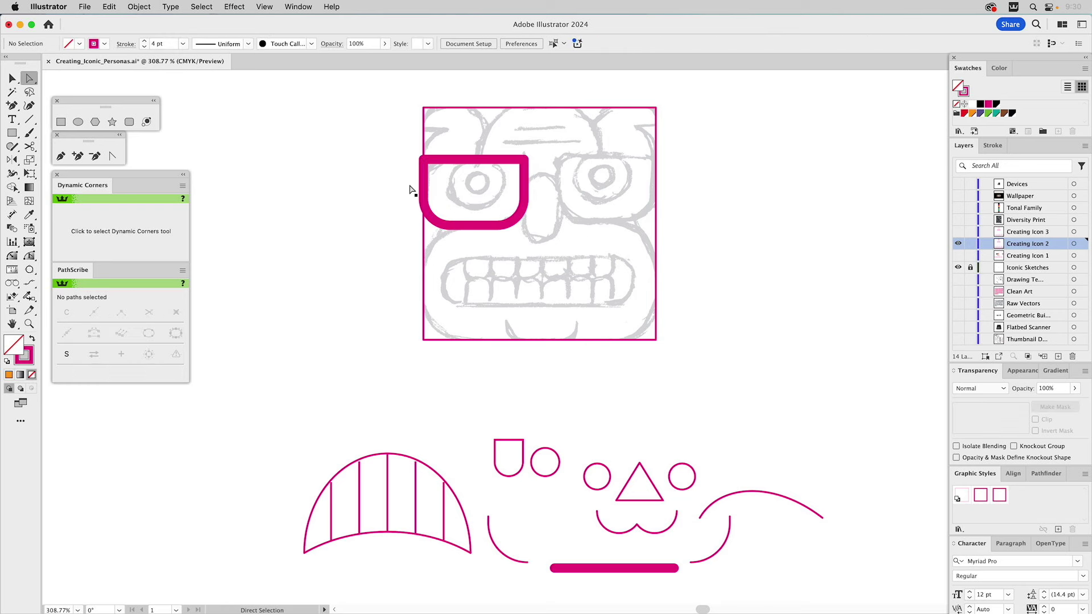
# - Give the lens frame's top-left corner a smaller 3.837 pt radius
pyautogui.click(30, 256)
pyautogui.click(12, 256)
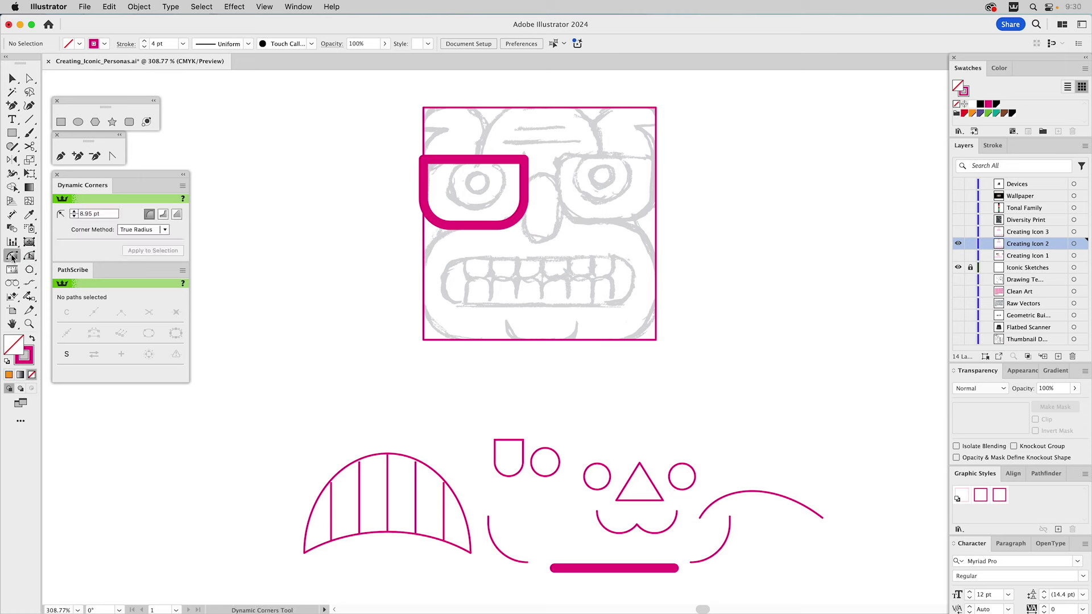
pyautogui.moveTo(432, 163); pyautogui.dragTo(430, 170)
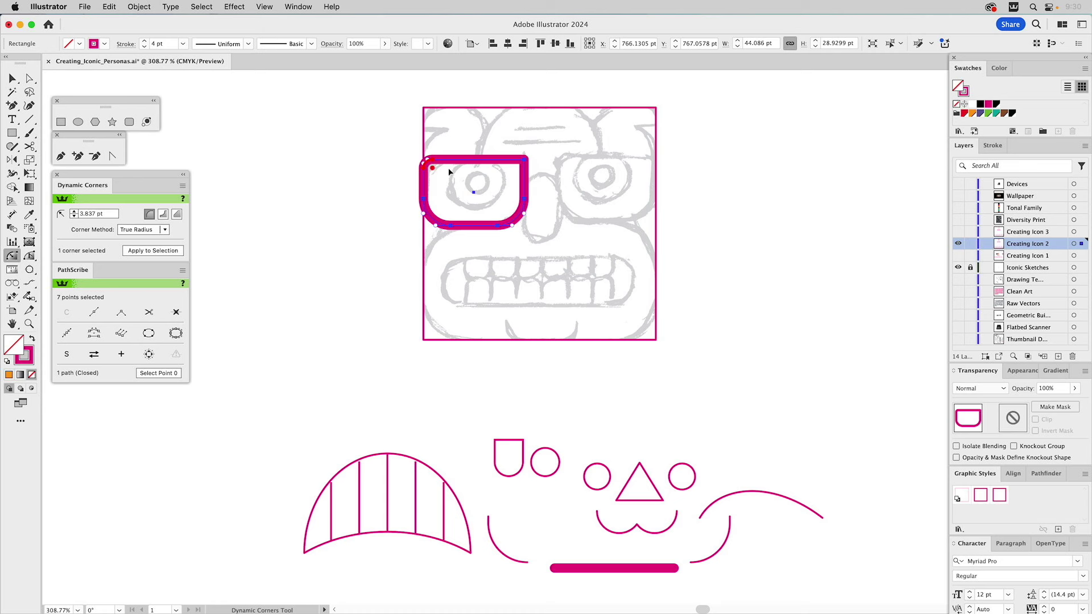
pyautogui.moveTo(524, 164)
pyautogui.keyDown('super'); pyautogui.click(733, 205); pyautogui.keyUp('super')
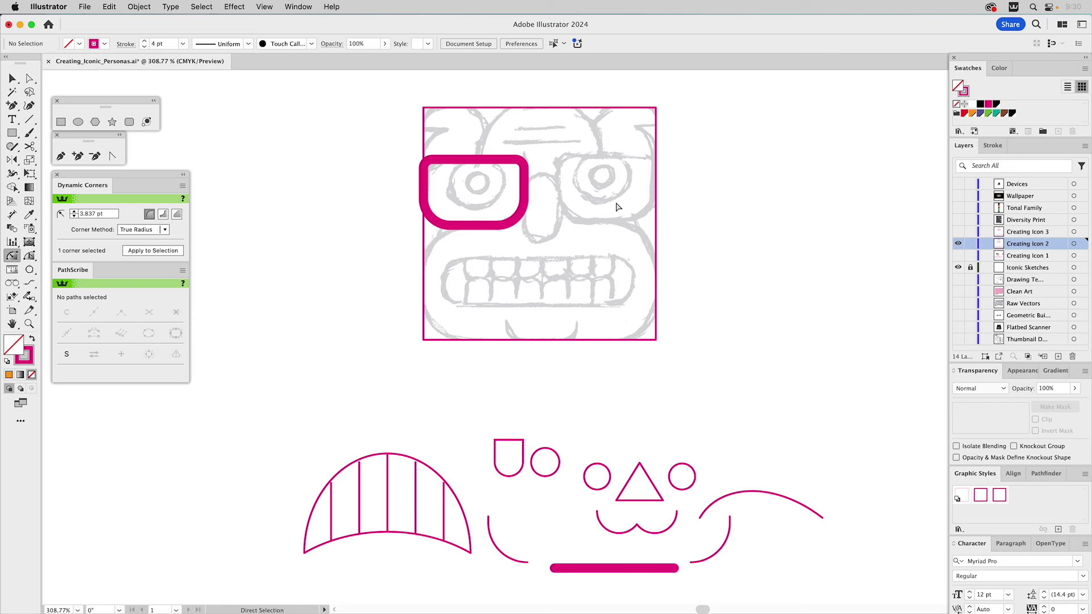
pyautogui.click(61, 122)
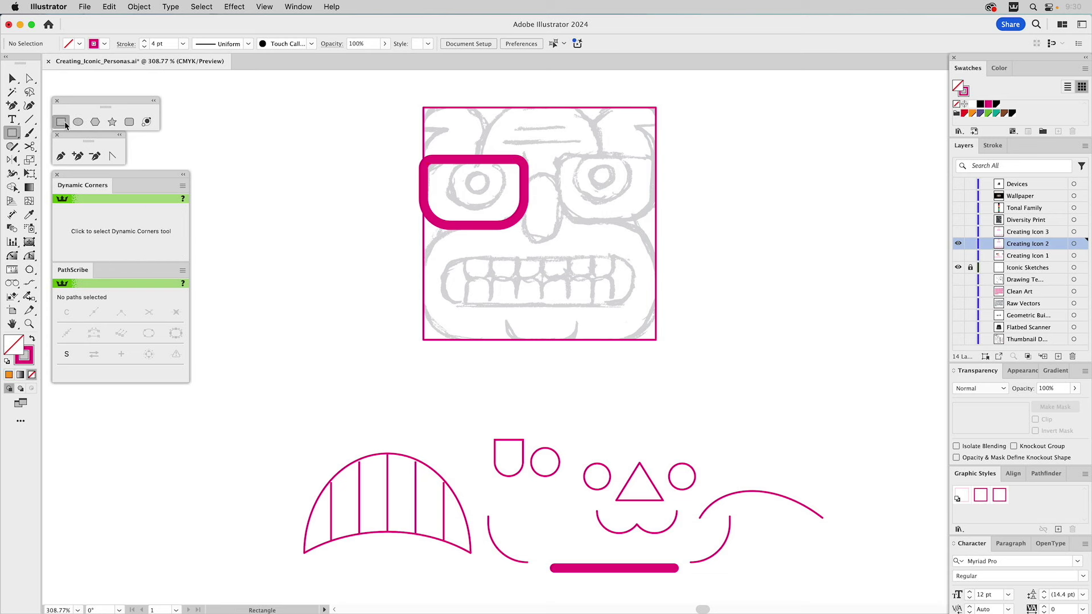
# - Move the small circle above the face square and center it horizontally with Align
pyautogui.press('v')
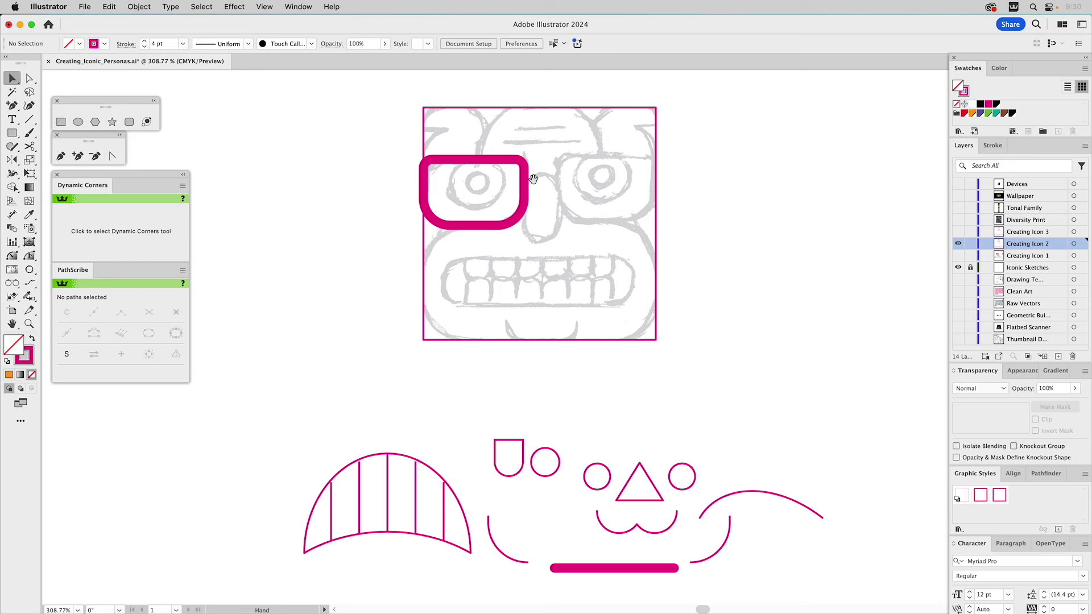
pyautogui.scroll(2, 540, 227)
pyautogui.click(547, 513)
pyautogui.moveTo(548, 513); pyautogui.dragTo(563, 340)
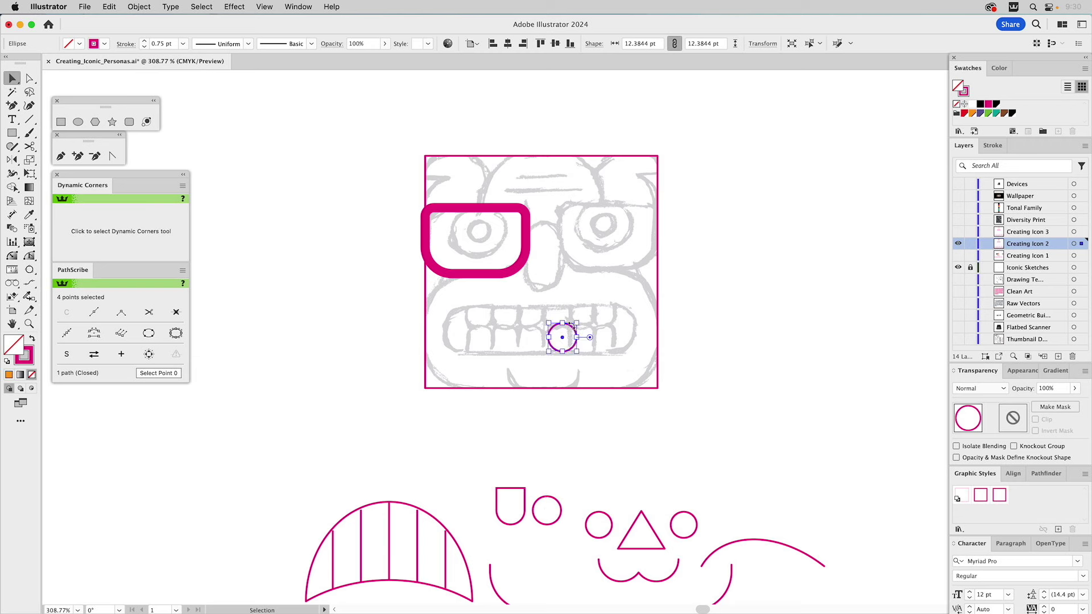
pyautogui.click(580, 298)
pyautogui.moveTo(568, 328); pyautogui.dragTo(550, 120)
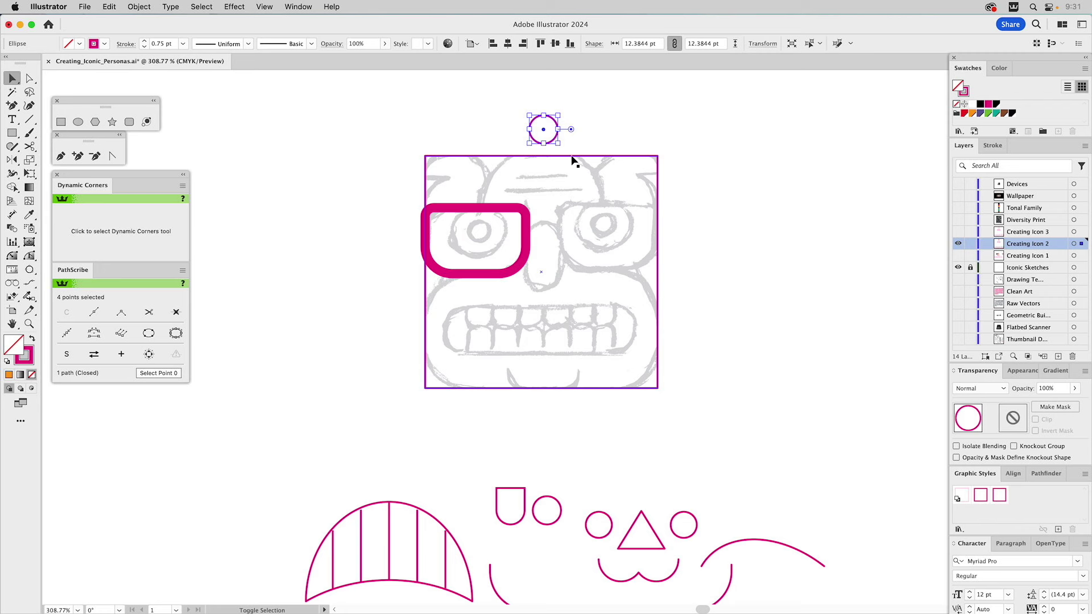
pyautogui.keyDown('shift'); pyautogui.click(572, 156); pyautogui.keyUp('shift')
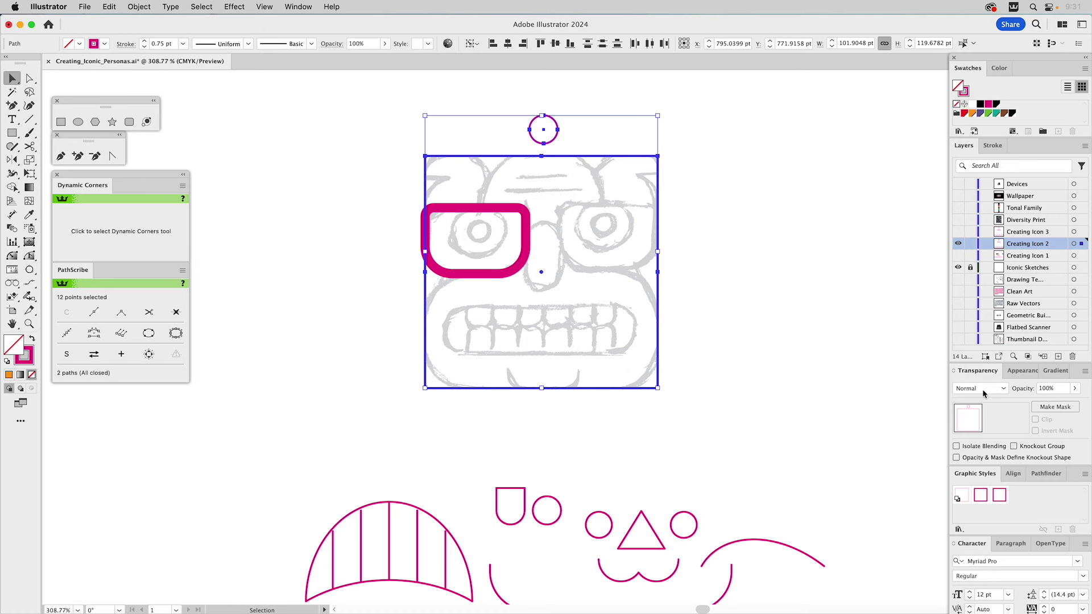
pyautogui.click(1013, 475)
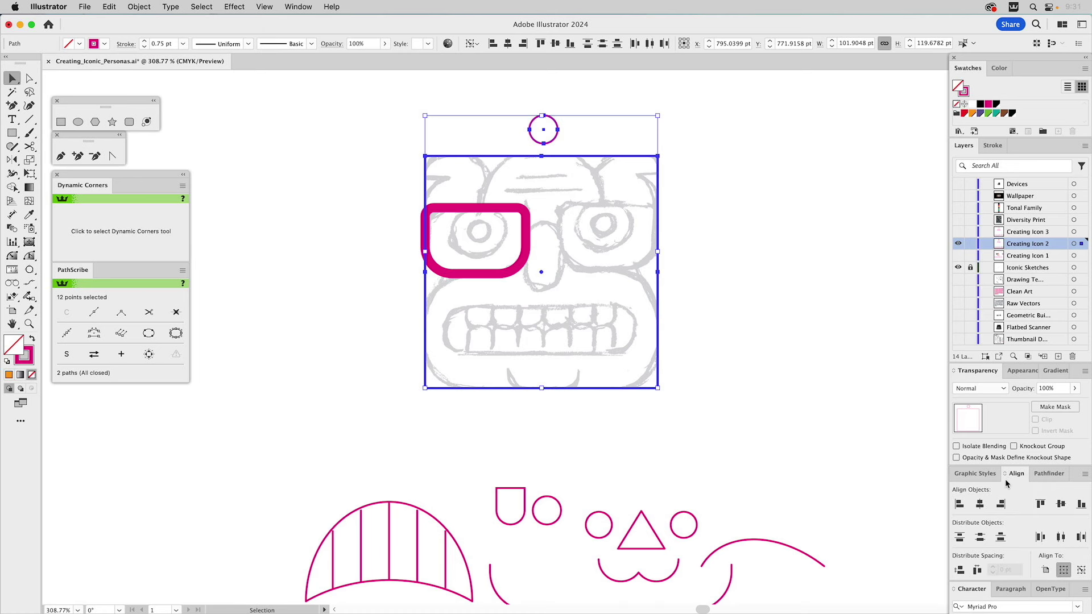
pyautogui.click(981, 506)
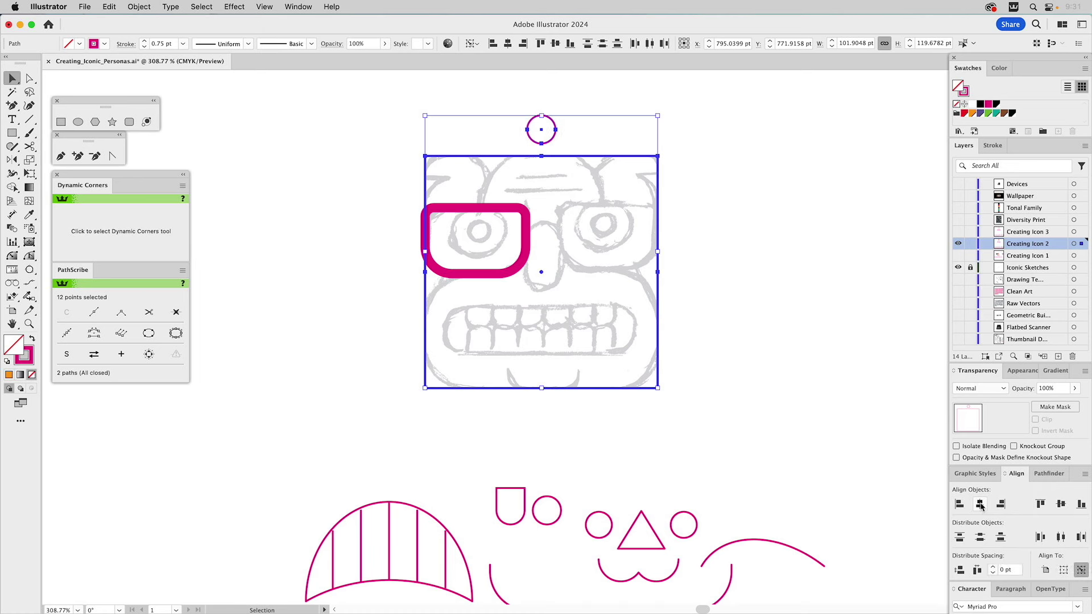
pyautogui.click(729, 204)
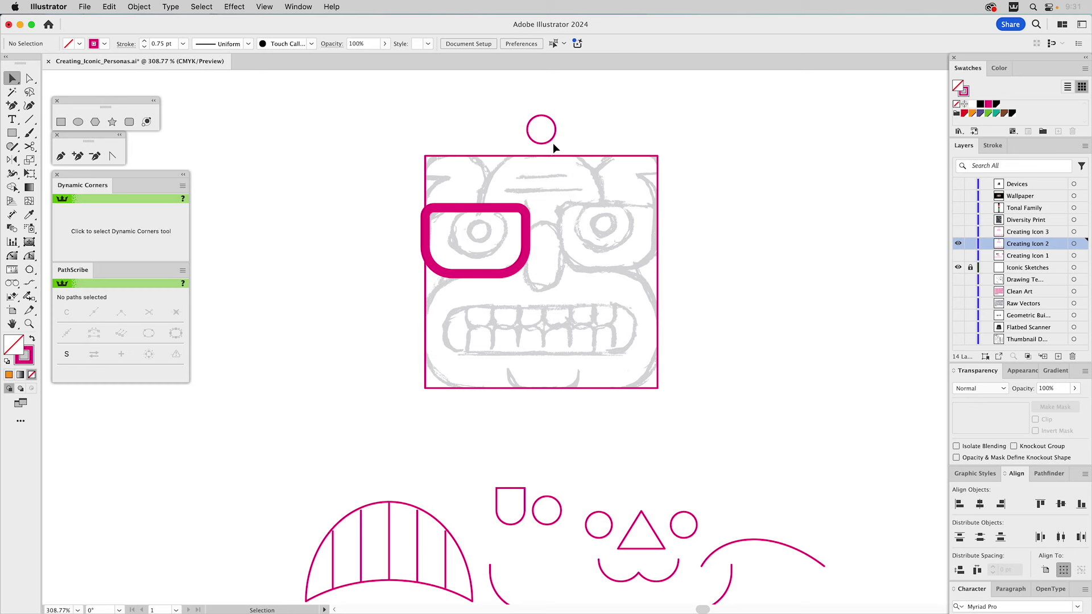
pyautogui.click(466, 211)
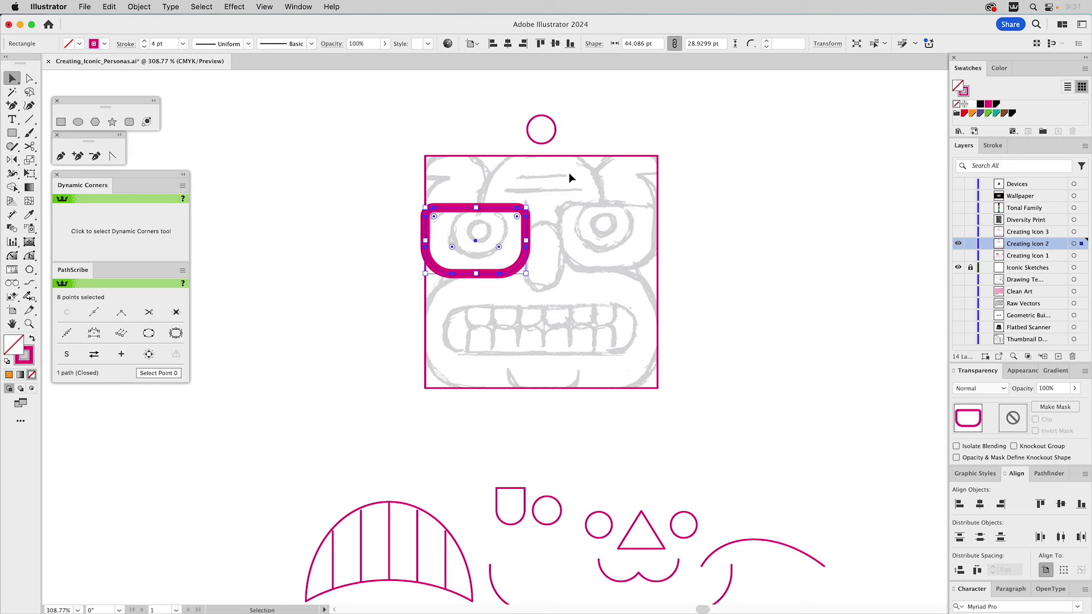
# - Reflect a copy of the left lens across the square's centre line to form the right lens
pyautogui.click(17, 162)
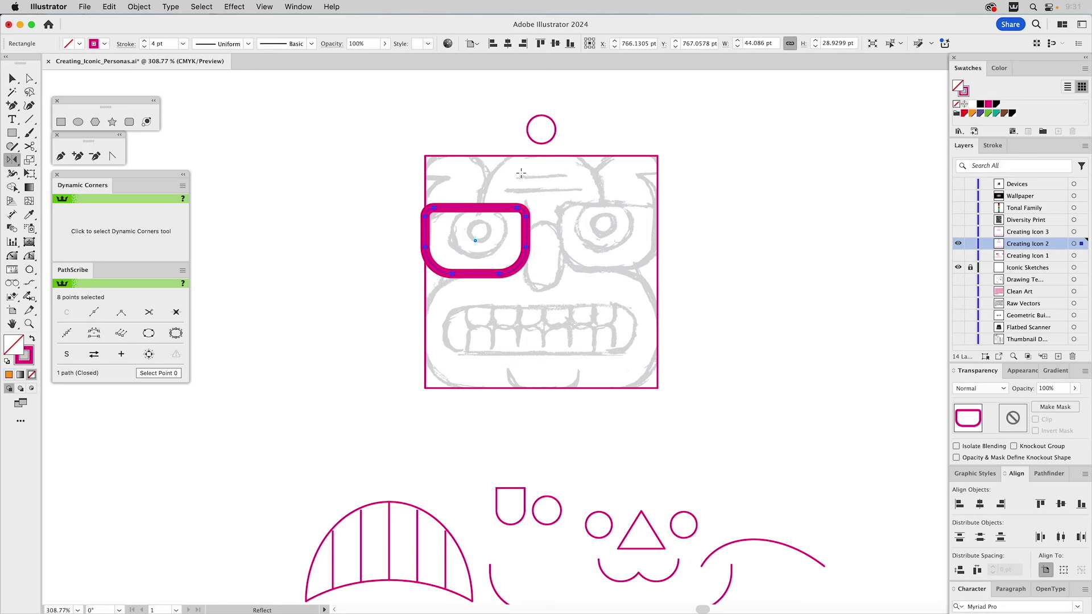
pyautogui.click(542, 143)
pyautogui.moveTo(542, 149); pyautogui.dragTo(542, 176)
pyautogui.press('v')
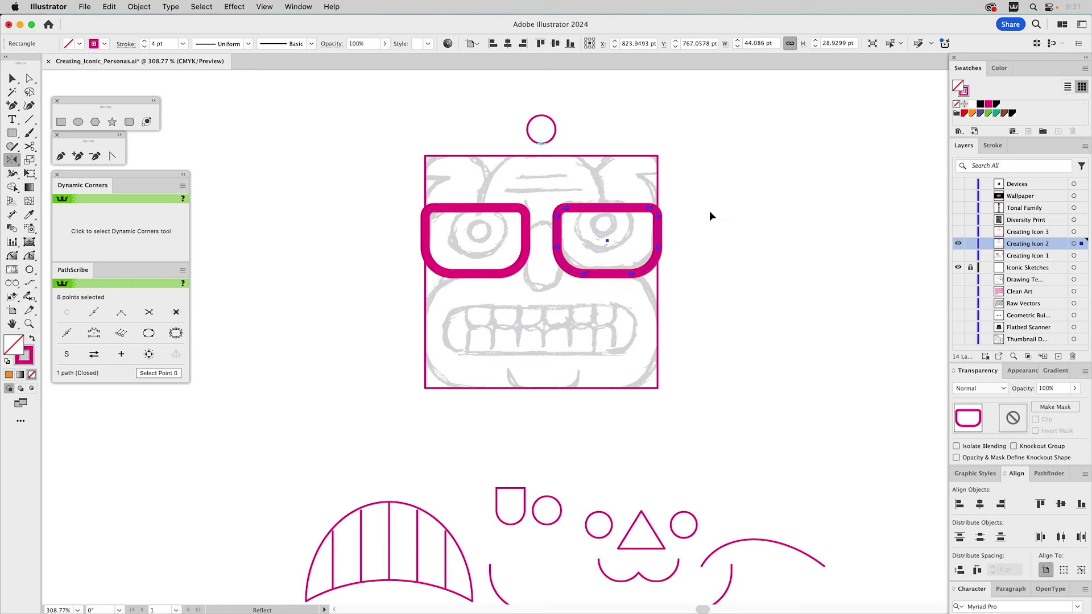
pyautogui.click(726, 221)
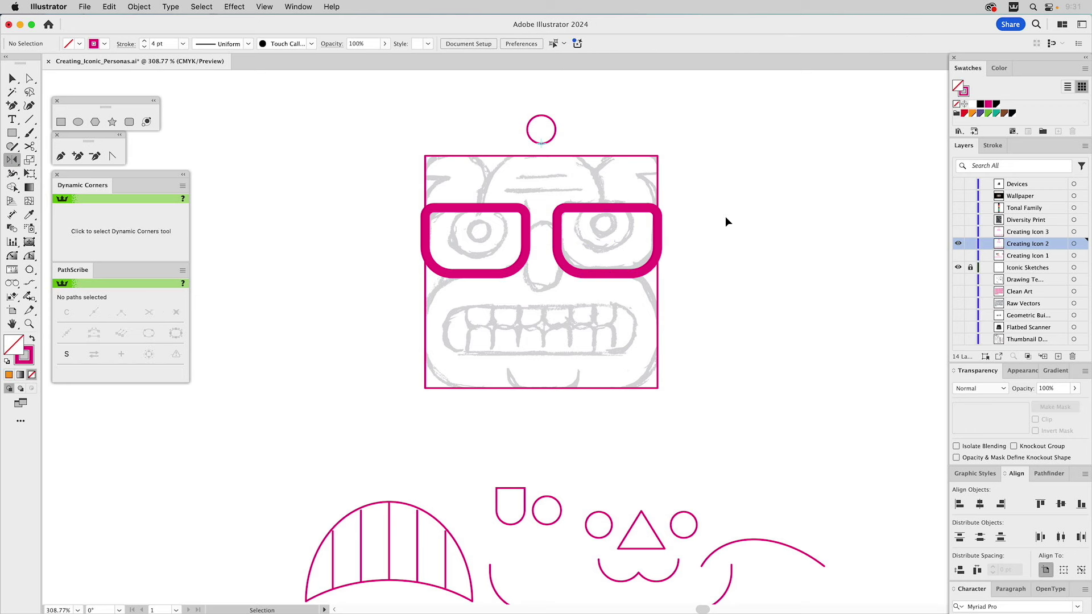
# - Draw a small rectangle between the lenses, cut its top corners and delete the top segment
pyautogui.click(61, 123)
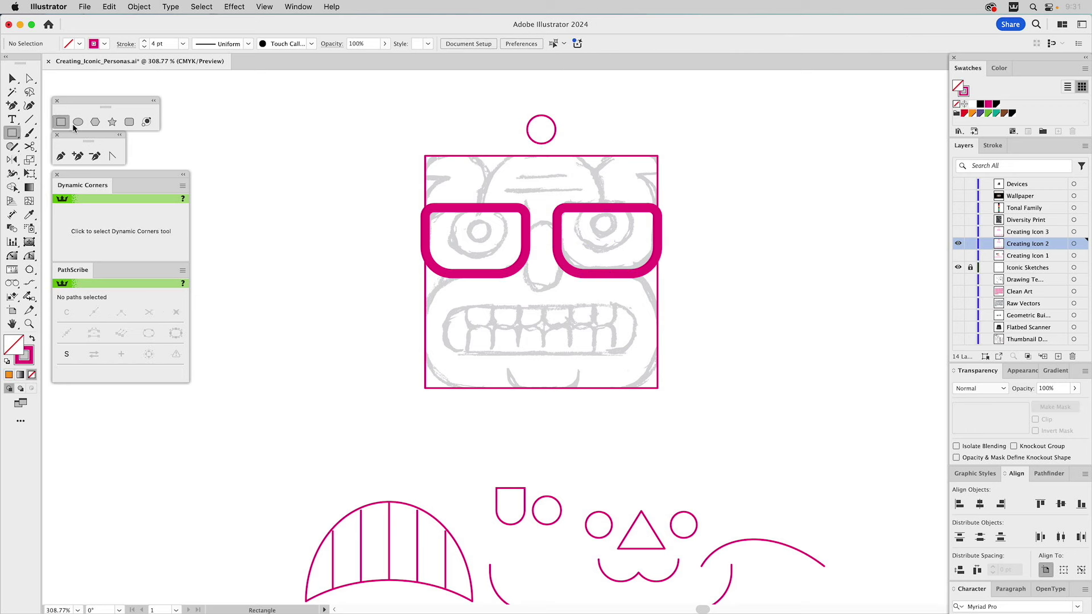
pyautogui.moveTo(523, 228); pyautogui.dragTo(561, 288)
pyautogui.keyDown('super'); pyautogui.click(556, 248); pyautogui.keyUp('super')
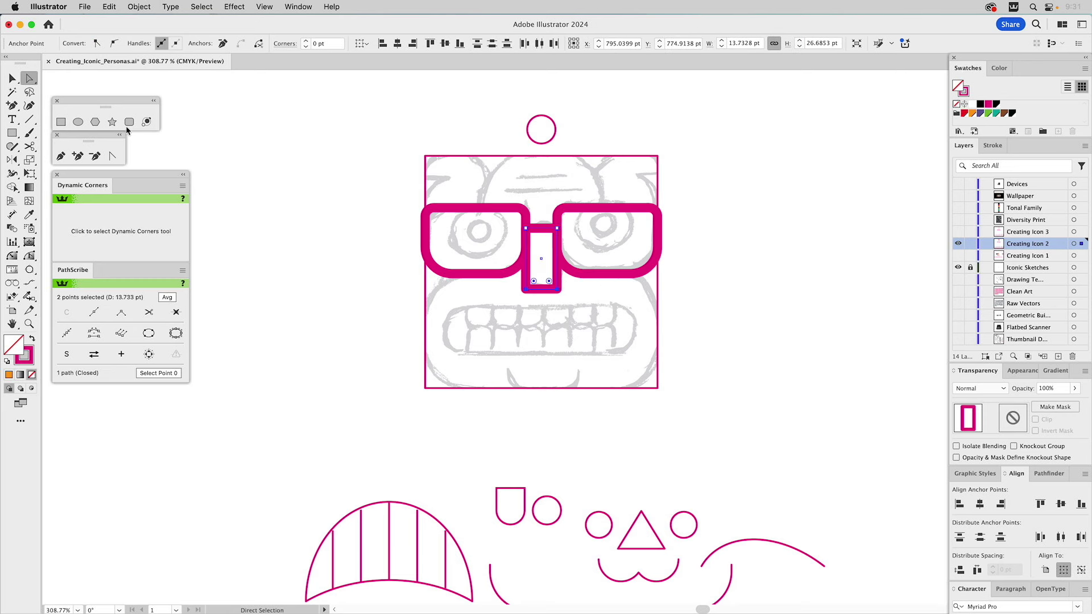
pyautogui.click(33, 147)
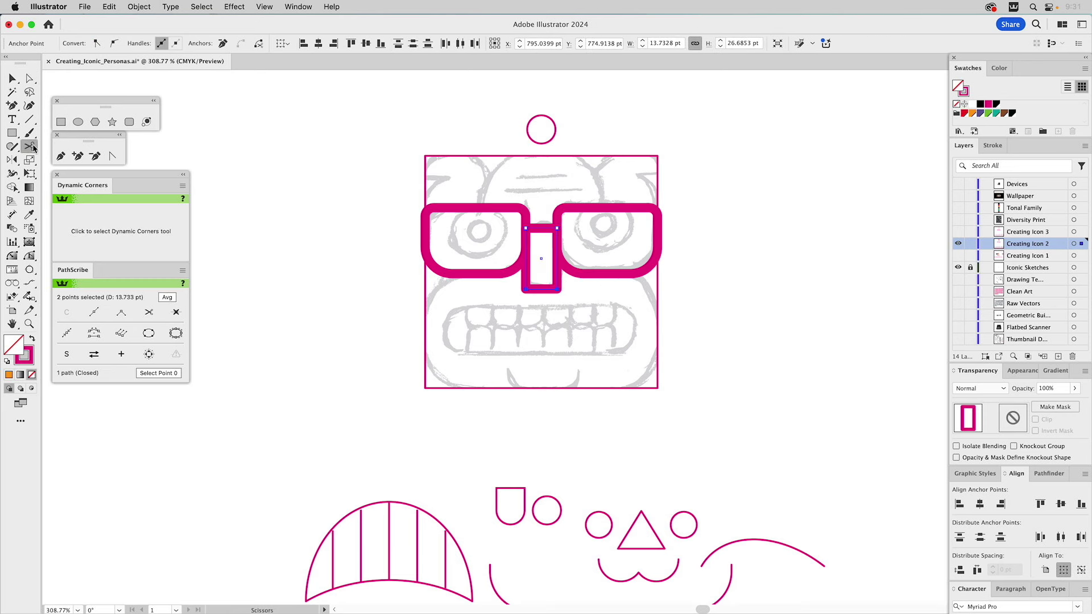
pyautogui.click(526, 228)
pyautogui.click(556, 228)
pyautogui.press('a')
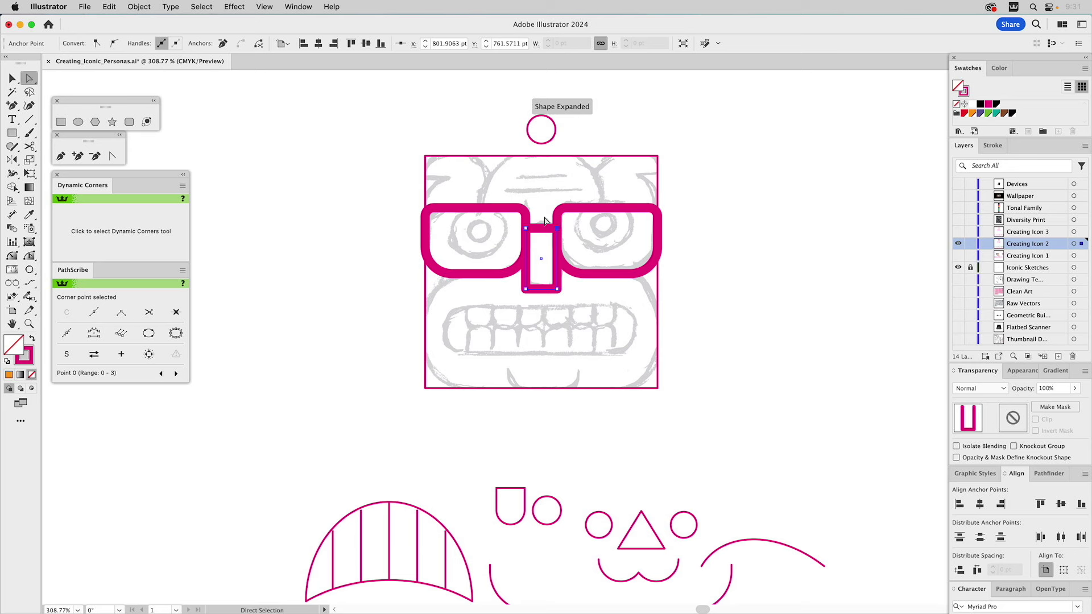
pyautogui.press('Delete')
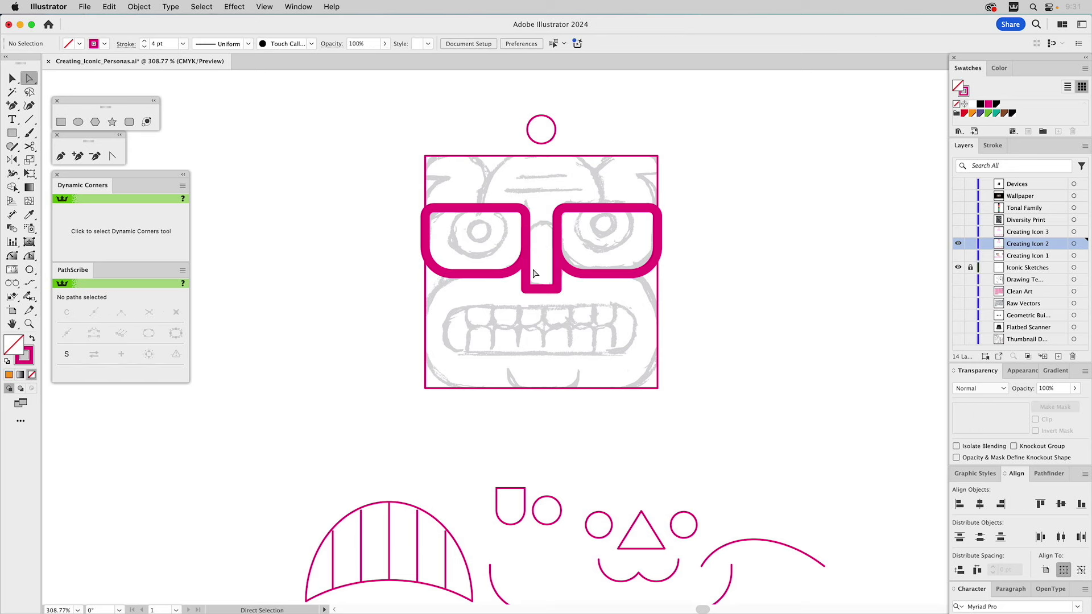
# - Round the bridge's bottom corners and move a top anchor down 8.18 pt
pyautogui.moveTo(513, 289); pyautogui.dragTo(547, 259)
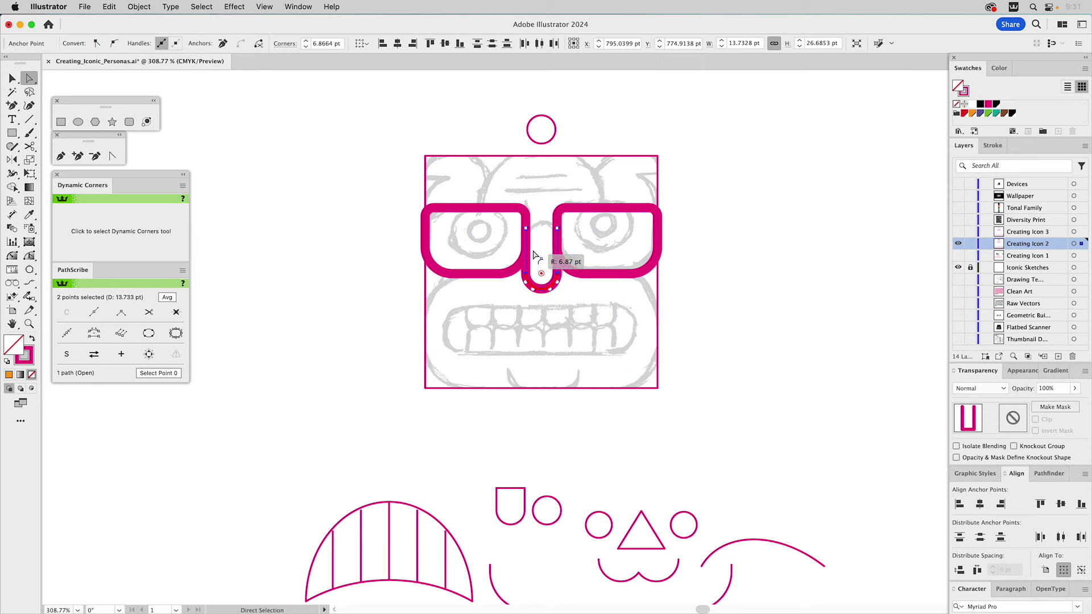
pyautogui.click(739, 265)
pyautogui.press('v')
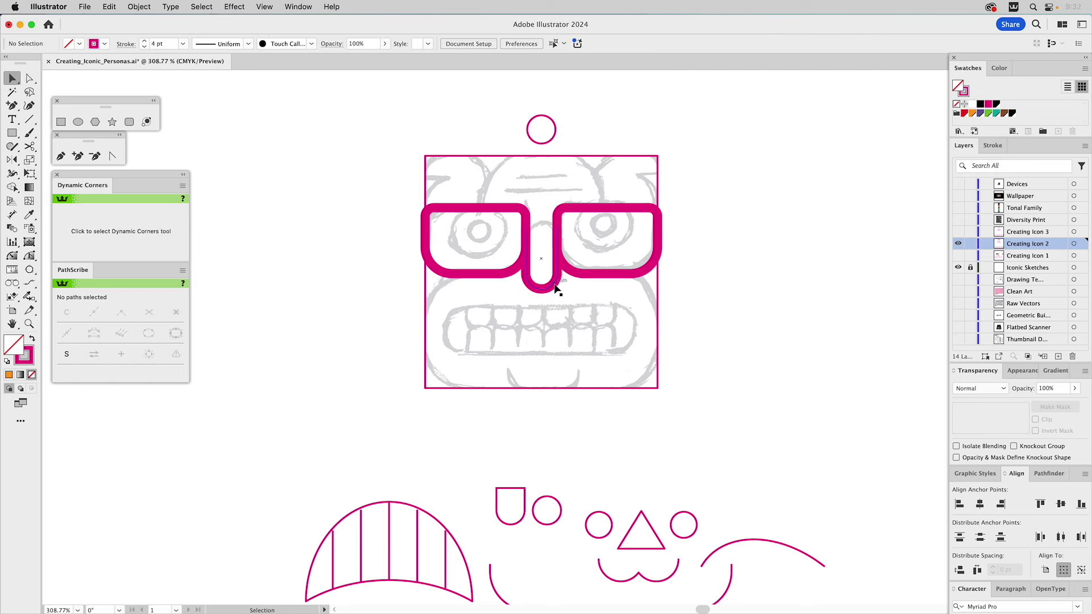
pyautogui.click(556, 289)
pyautogui.press('a')
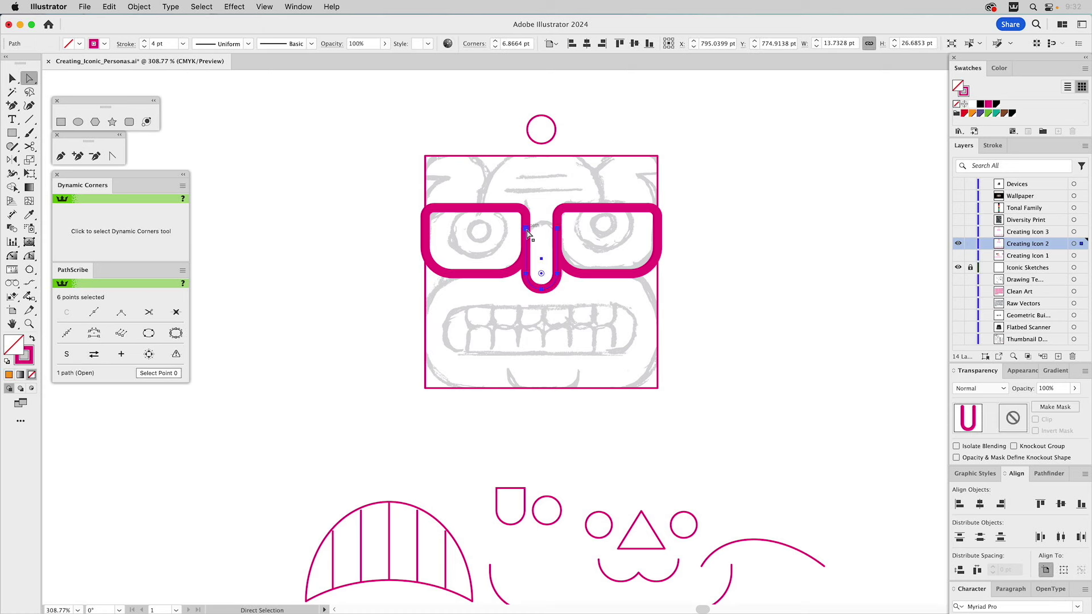
pyautogui.click(527, 229)
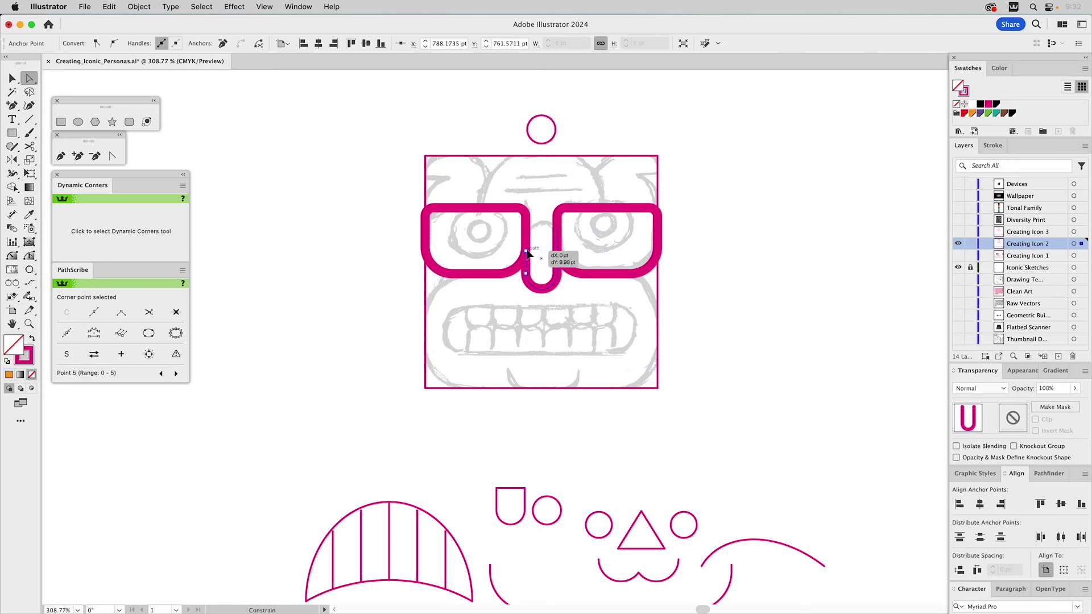
pyautogui.moveTo(557, 228); pyautogui.dragTo(557, 251)
# - Flip the U-shaped bridge into an arch and raise it about 11 pt
pyautogui.press('super+shift+a')
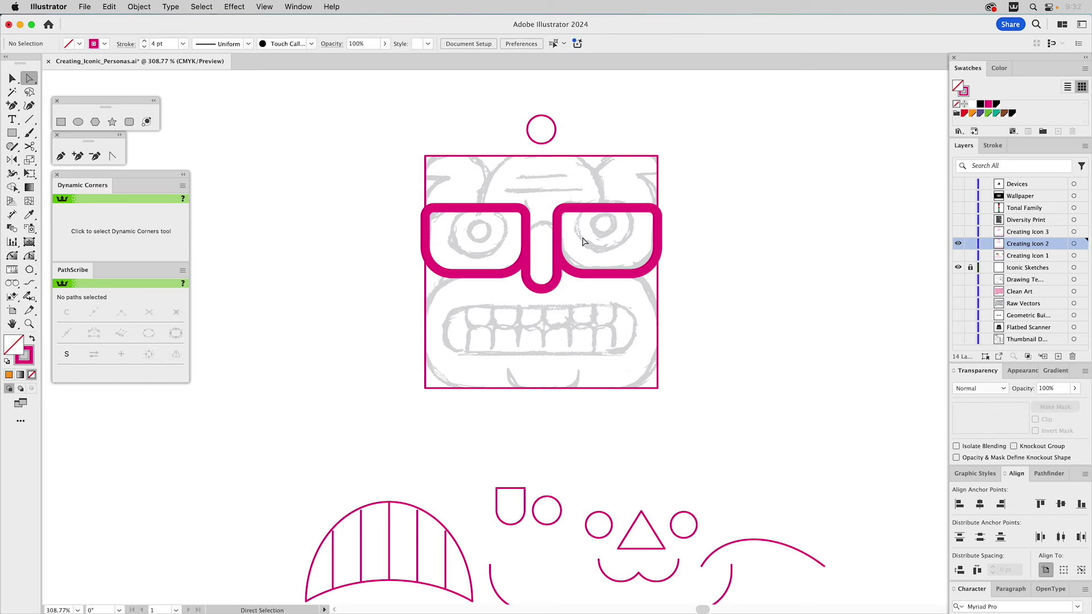
pyautogui.press('v')
pyautogui.click(541, 293)
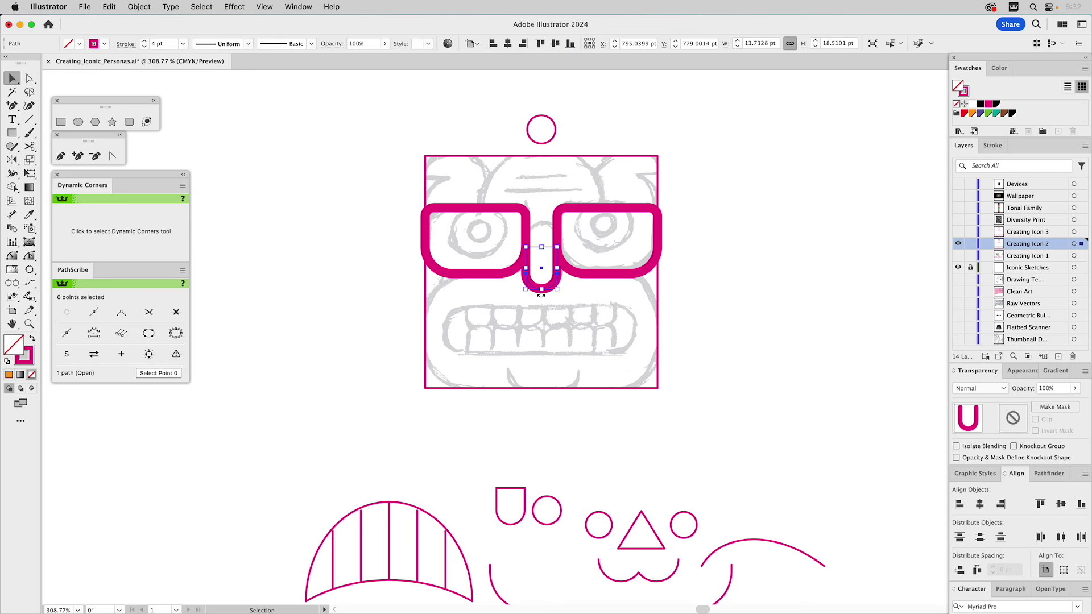
pyautogui.moveTo(545, 244); pyautogui.dragTo(584, 292)
pyautogui.press('super+shift+a')
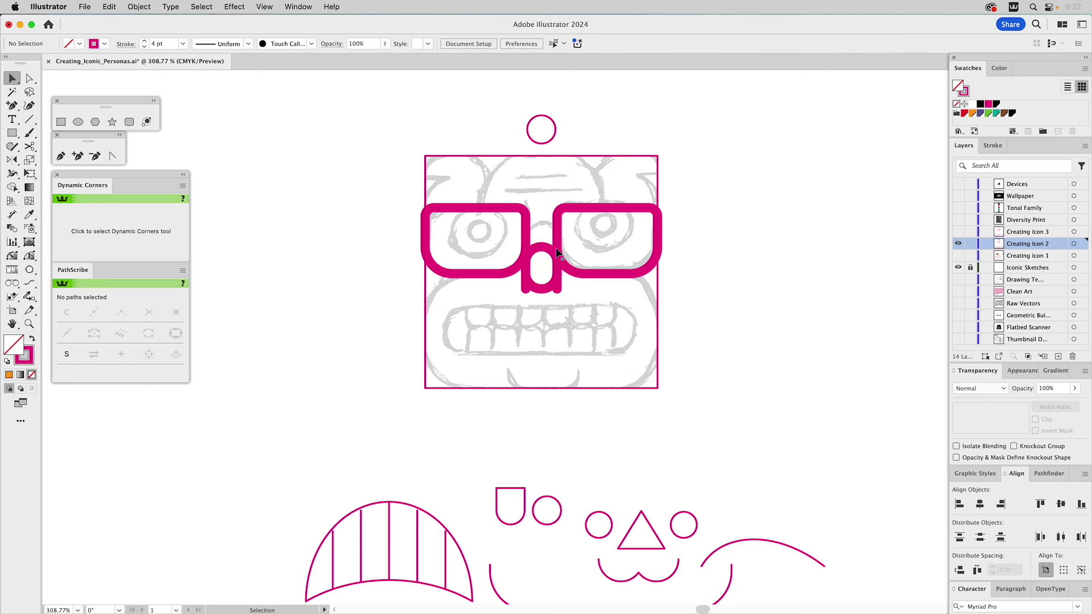
pyautogui.moveTo(556, 251); pyautogui.dragTo(554, 224)
pyautogui.press('a')
pyautogui.click(558, 264)
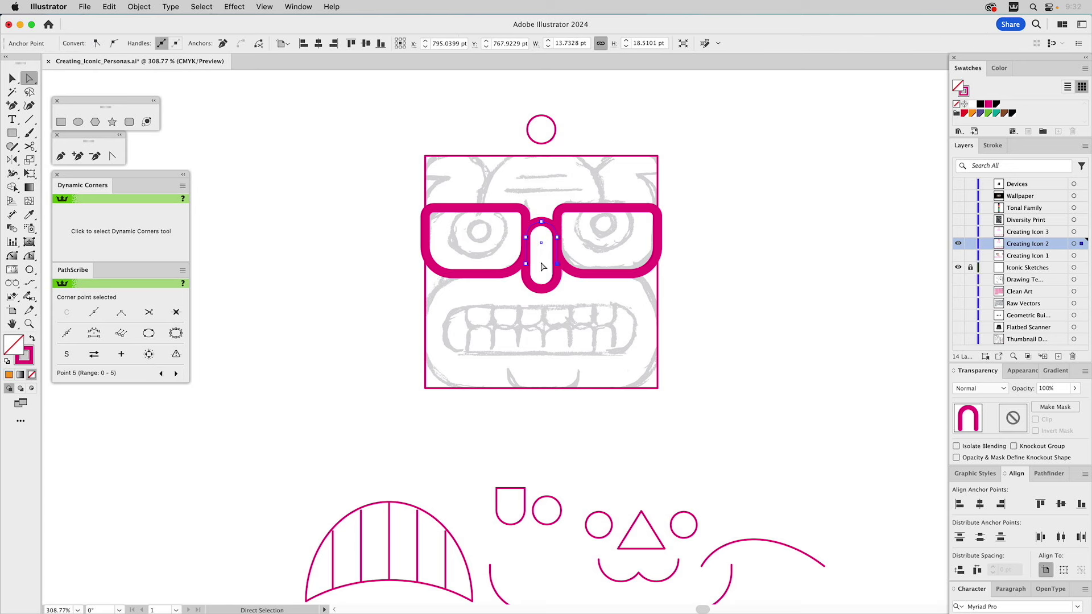
pyautogui.keyDown('shift'); pyautogui.click(526, 264); pyautogui.keyUp('shift')
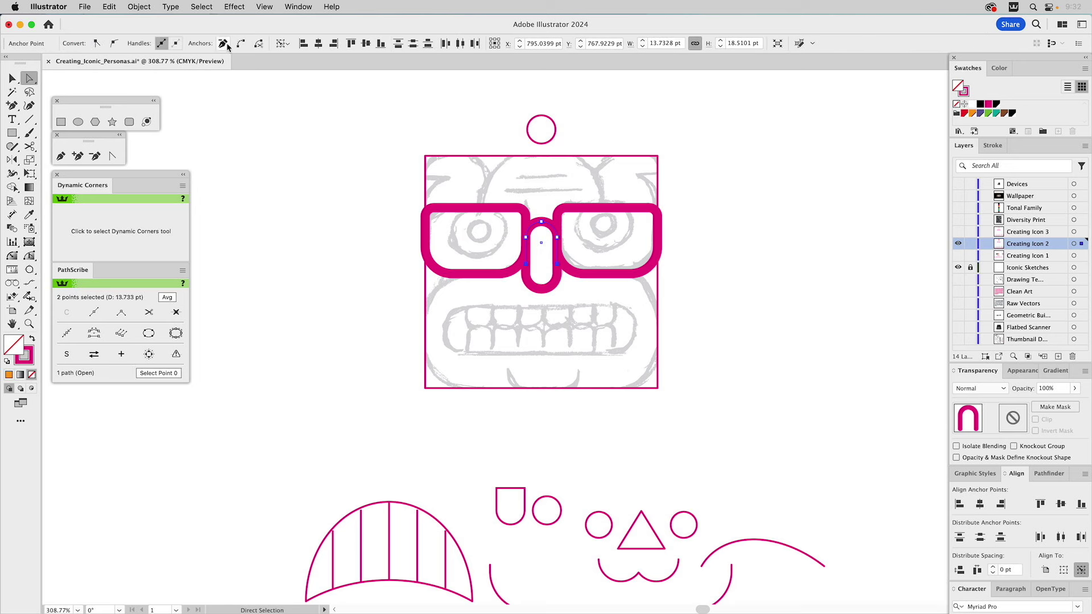
pyautogui.click(767, 241)
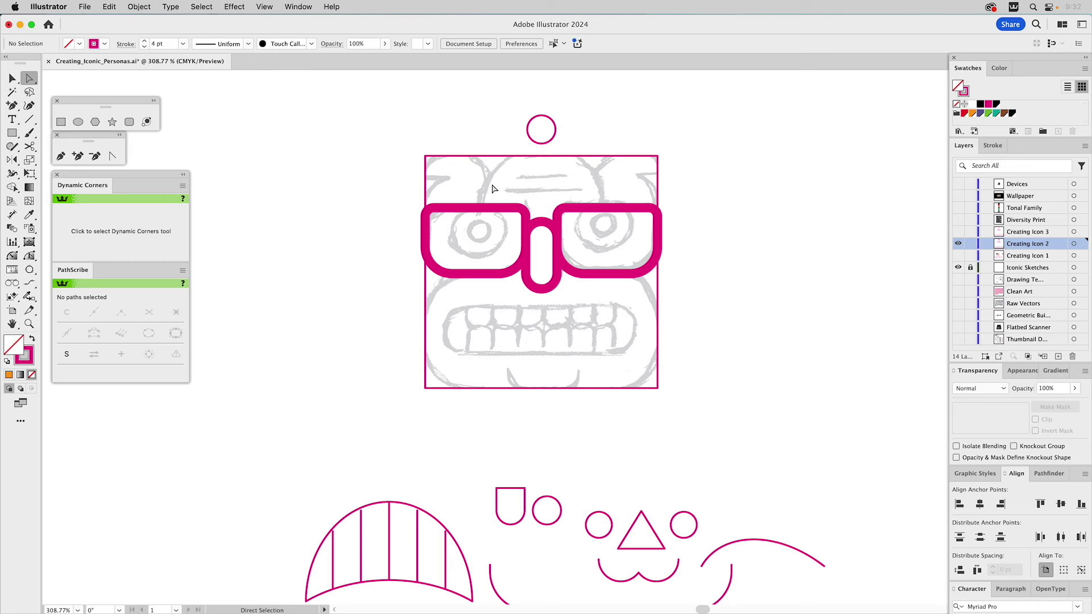
# - Draw a rectangle above the lenses and round its top corners into a dome
pyautogui.click(61, 122)
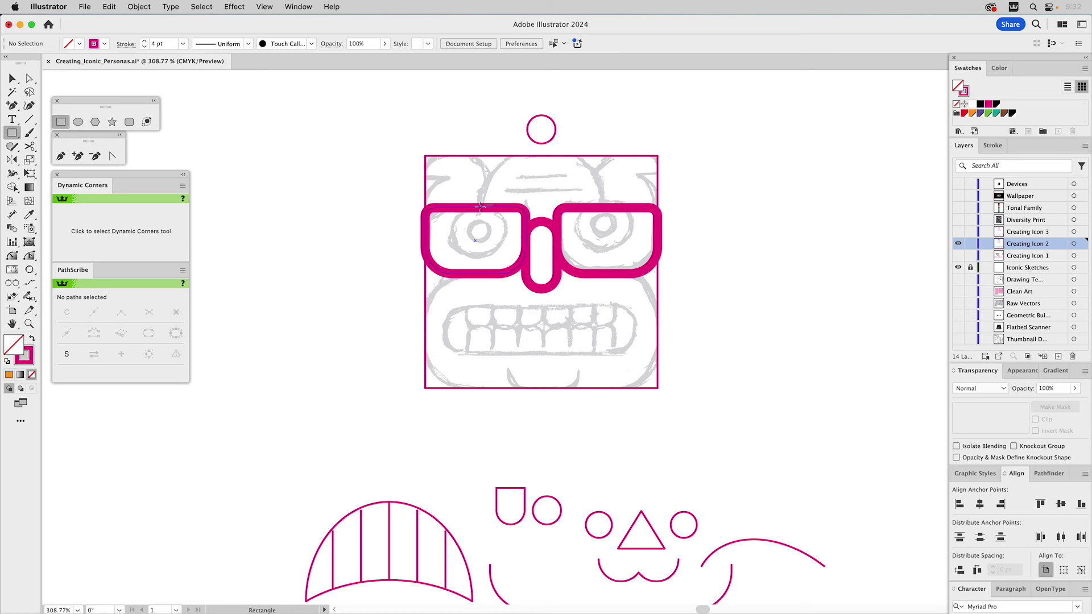
pyautogui.moveTo(481, 206); pyautogui.dragTo(602, 154)
pyautogui.press('super')
pyautogui.keyDown('shift'); pyautogui.click(556, 130); pyautogui.keyUp('shift')
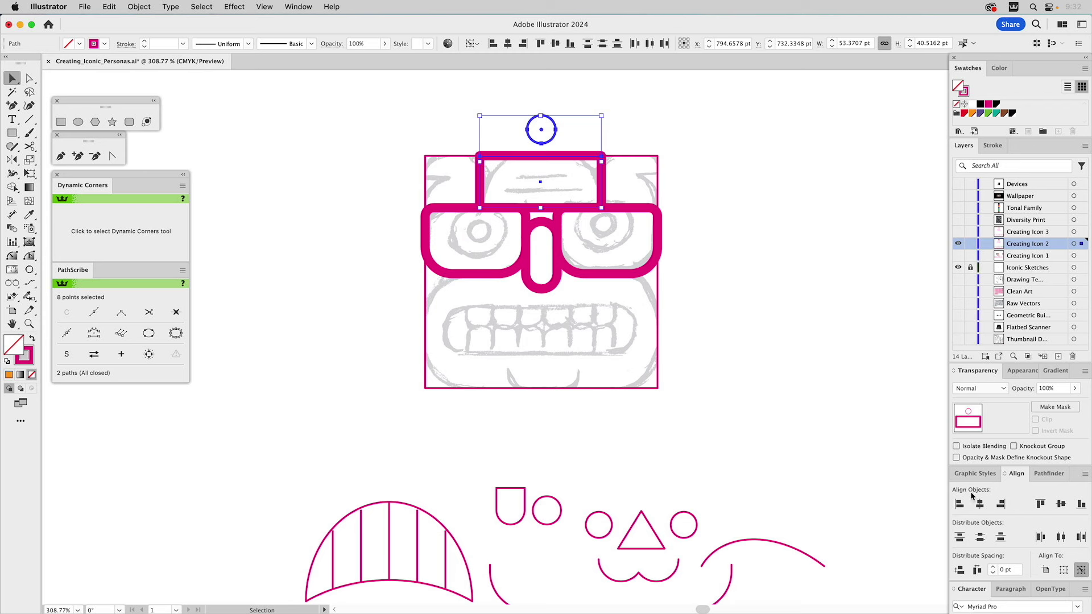
pyautogui.click(830, 320)
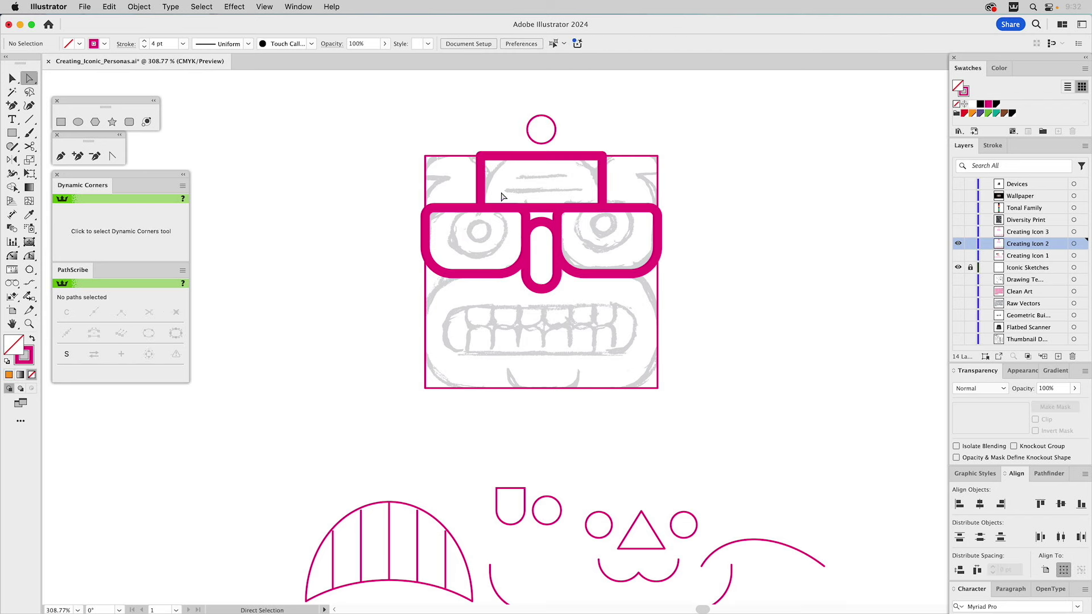
pyautogui.click(481, 156)
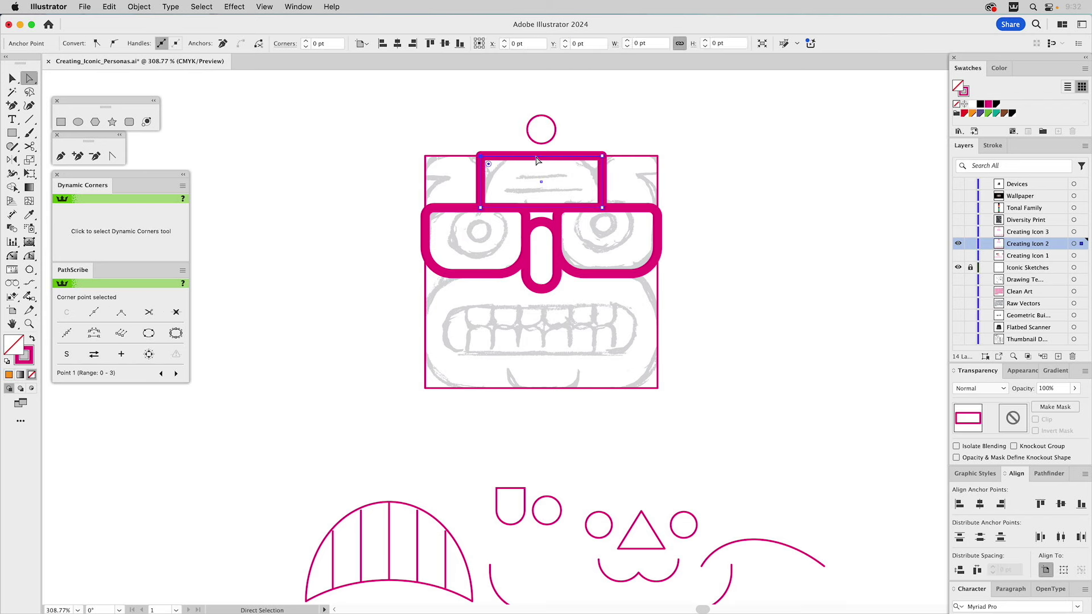
pyautogui.keyDown('shift'); pyautogui.click(603, 156); pyautogui.keyUp('shift')
pyautogui.moveTo(595, 166); pyautogui.dragTo(504, 231)
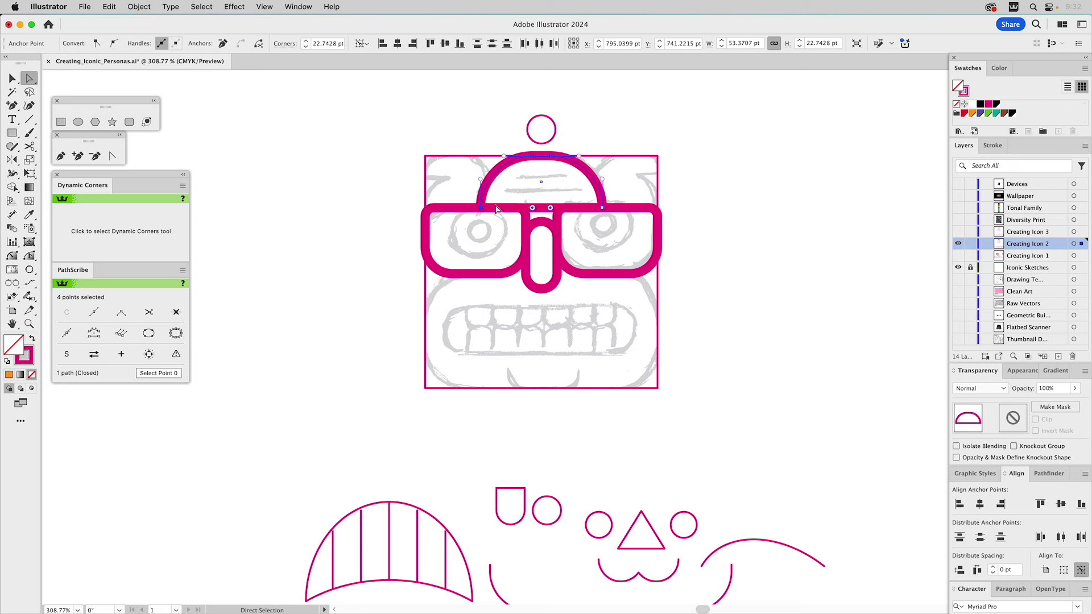
# - Cut the dome at its bottom corners with Scissors and delete the bottom segment
pyautogui.click(29, 146)
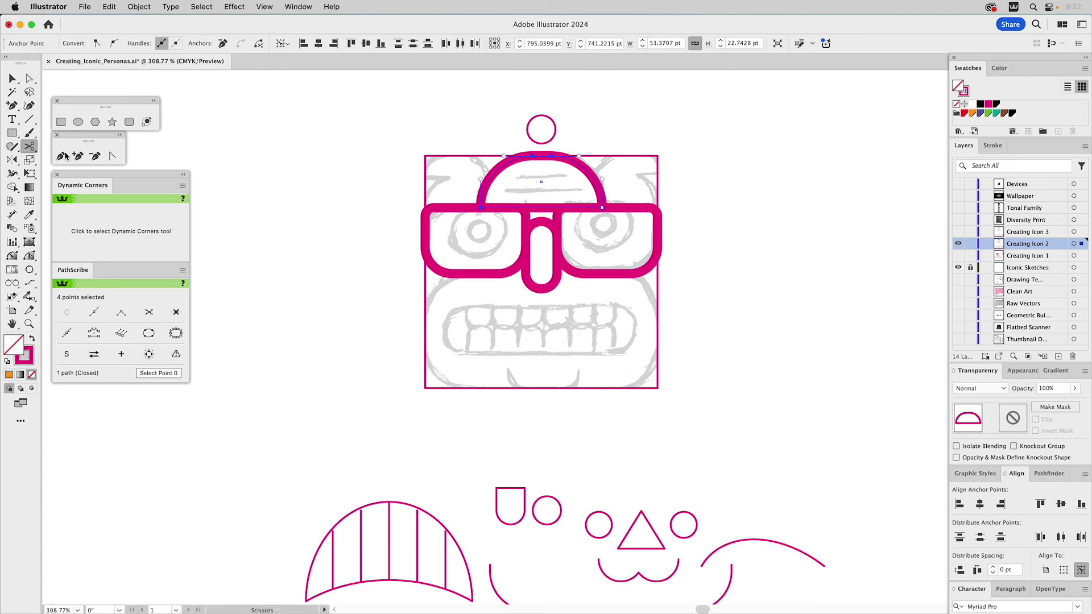
pyautogui.click(481, 208)
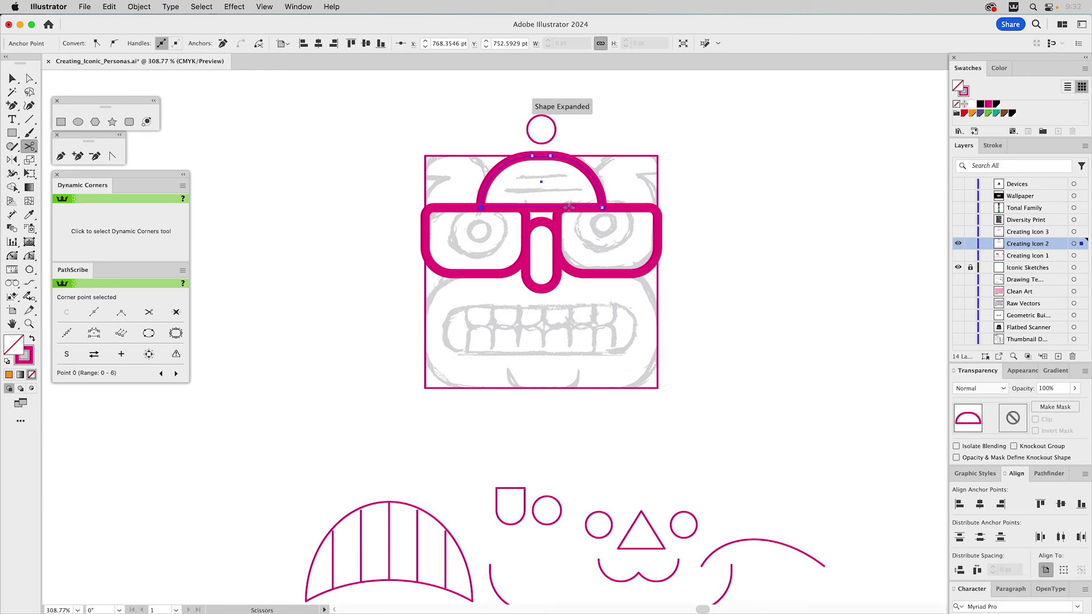
pyautogui.click(603, 208)
pyautogui.press('a')
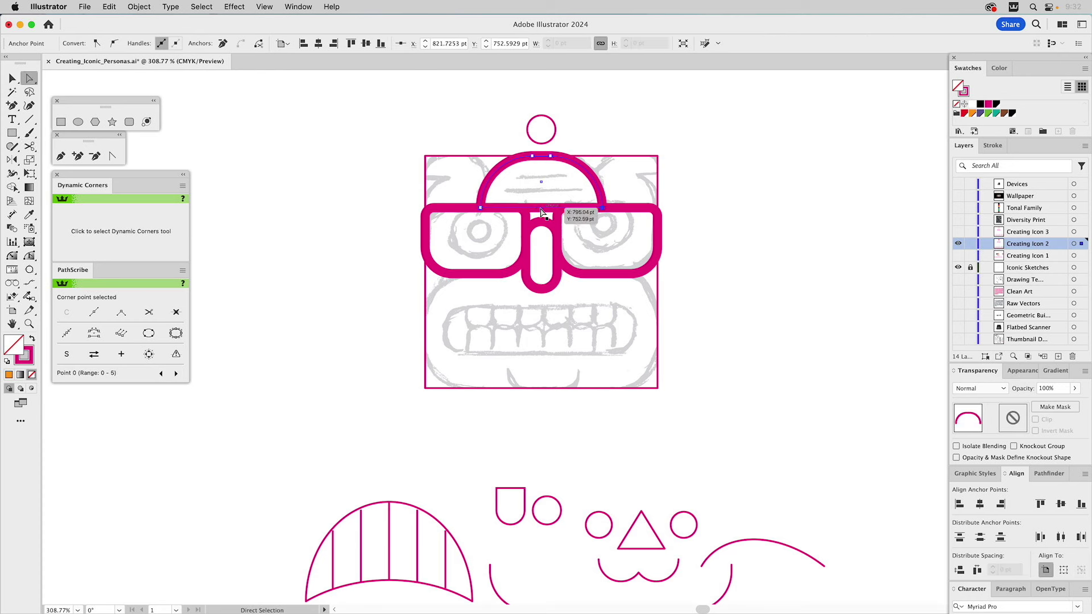
pyautogui.click(540, 209)
pyautogui.press('Delete')
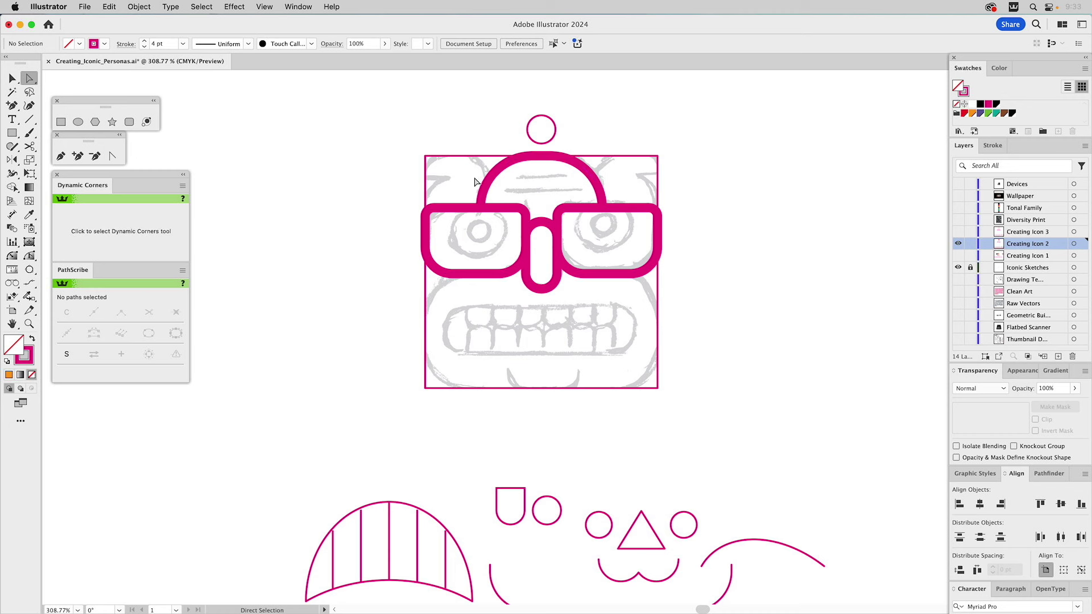
# - Draw a horizontal line across the domed head with the Line Segment tool
pyautogui.press('v')
pyautogui.click(33, 123)
pyautogui.keyDown('super'); pyautogui.click(535, 189); pyautogui.keyUp('super')
pyautogui.press('super+shift+a')
pyautogui.moveTo(508, 191); pyautogui.dragTo(576, 191)
# - Reposition the line slightly lower on the head and shorten it from its left end
pyautogui.press('v')
pyautogui.press('super+shift+a')
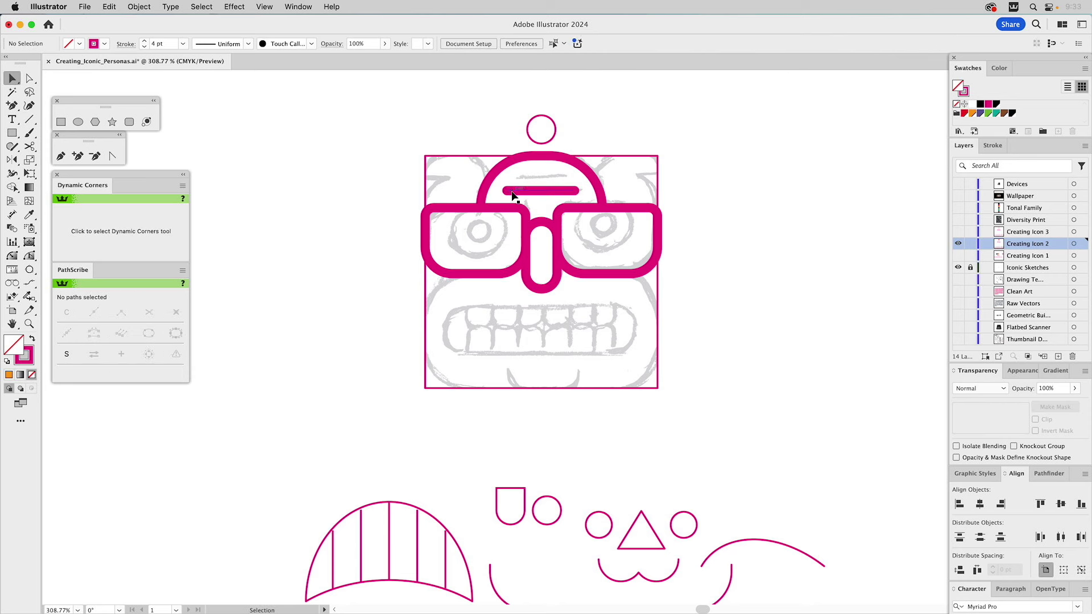
pyautogui.moveTo(511, 191); pyautogui.dragTo(512, 197)
pyautogui.moveTo(510, 210); pyautogui.dragTo(512, 208)
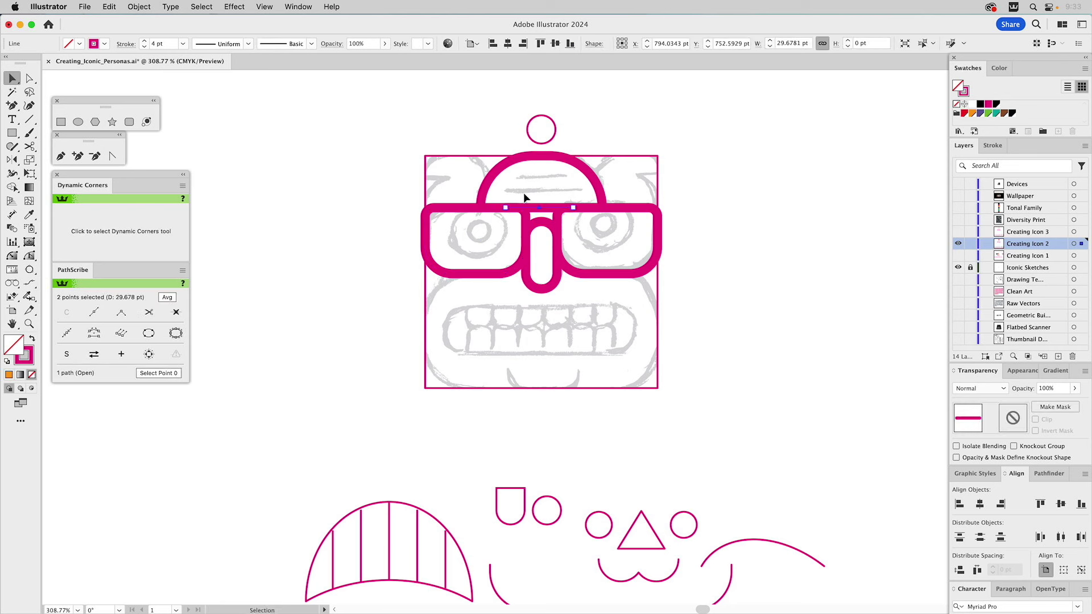
pyautogui.press('Up')
pyautogui.press('Up')
pyautogui.press('Up')
pyautogui.press('Up')
pyautogui.press('Up')
pyautogui.press('Up')
pyautogui.click(531, 171)
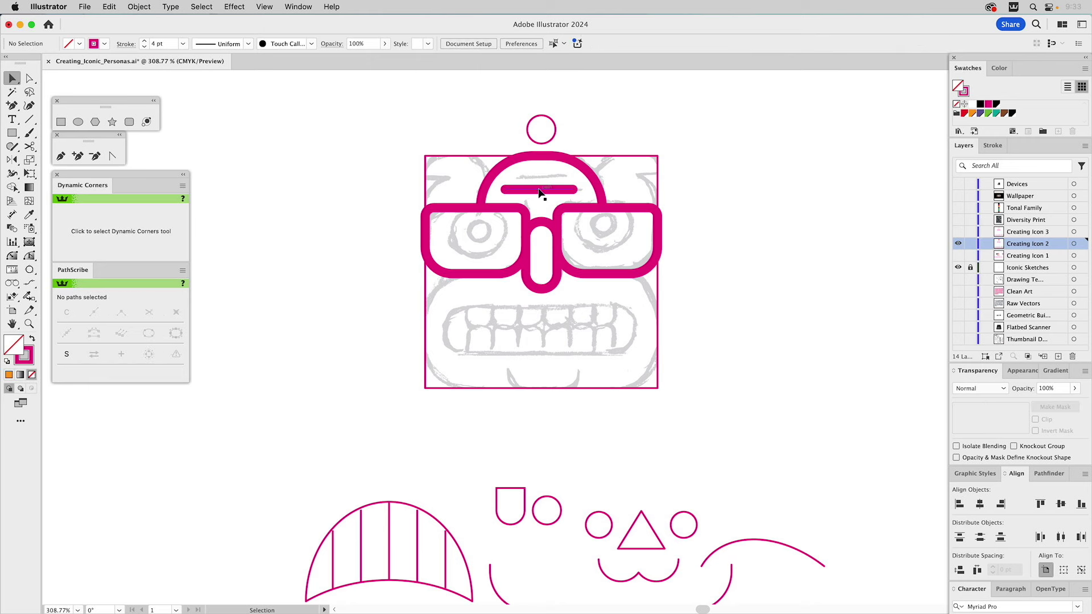
pyautogui.click(540, 191)
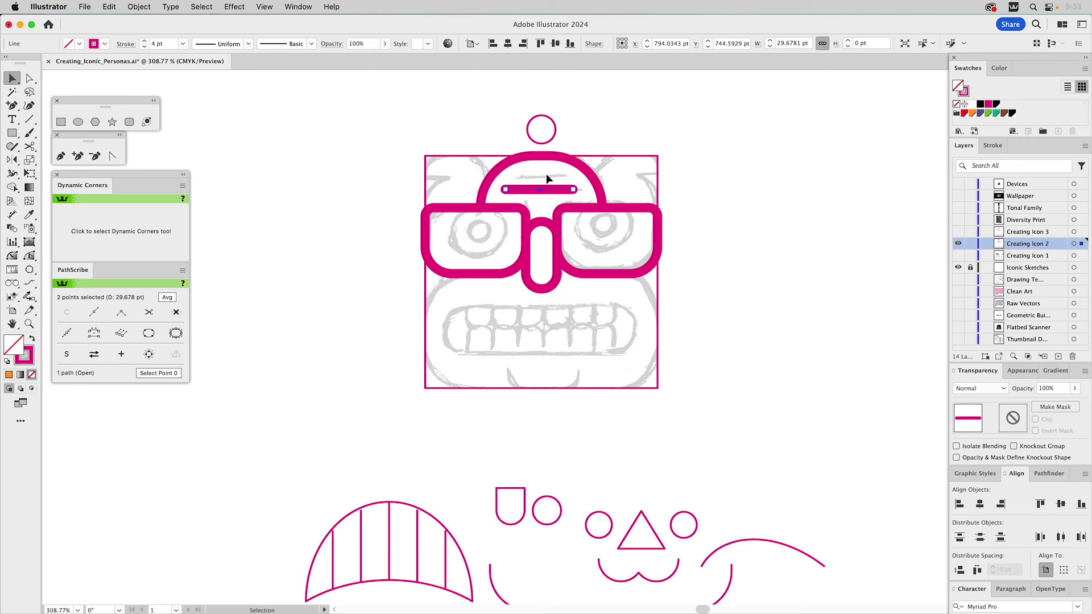
pyautogui.press('a')
pyautogui.moveTo(506, 190); pyautogui.dragTo(533, 190)
pyautogui.press('v')
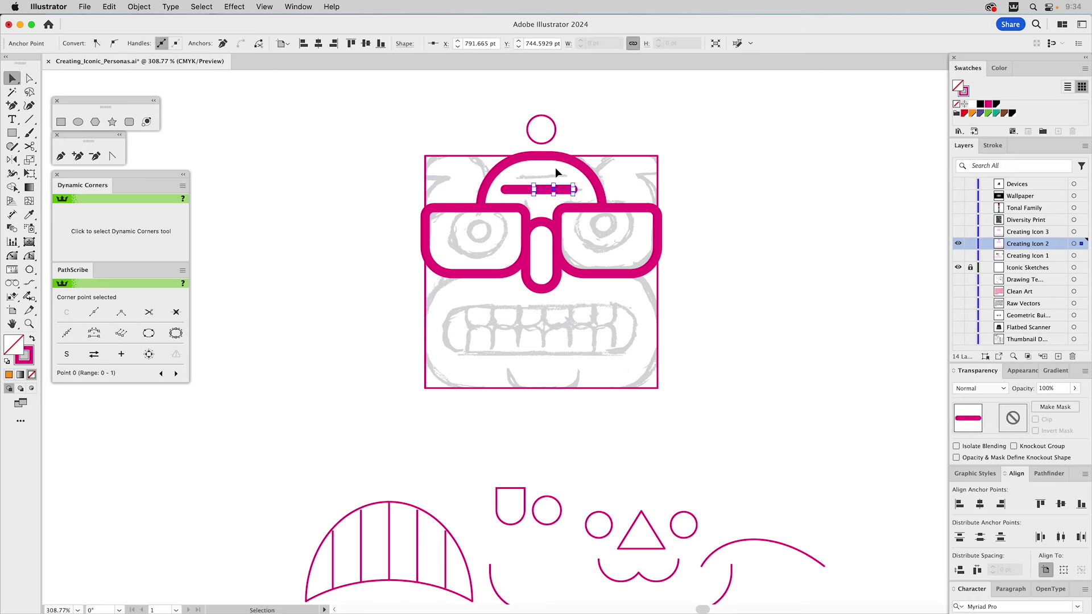
pyautogui.click(555, 168)
# - Centre the line horizontally under the small circle, using the circle as key object
pyautogui.click(551, 194)
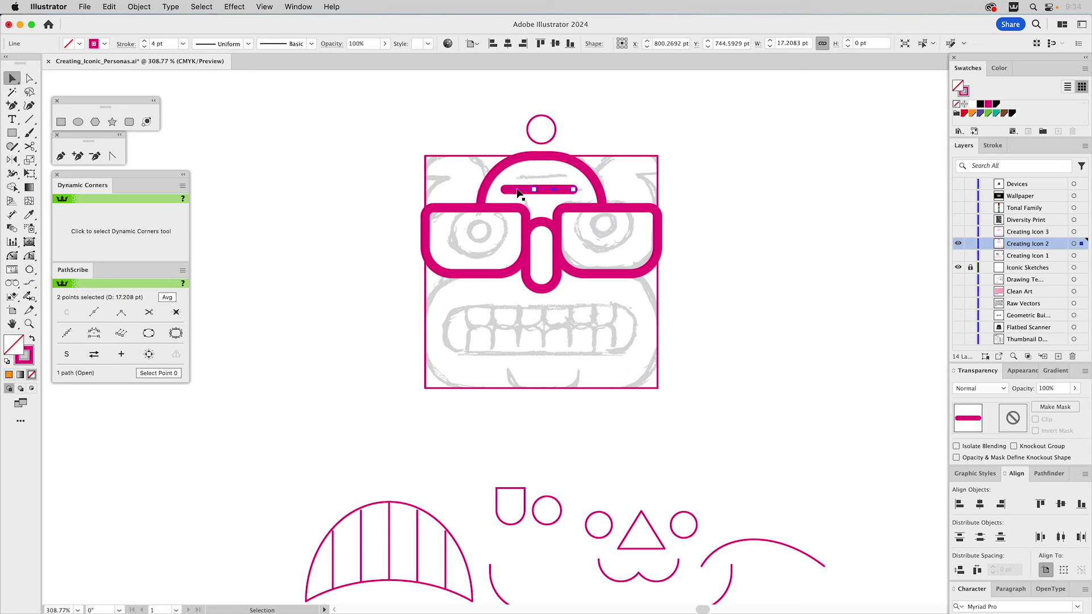
pyautogui.keyDown('shift'); pyautogui.click(550, 146); pyautogui.keyUp('shift')
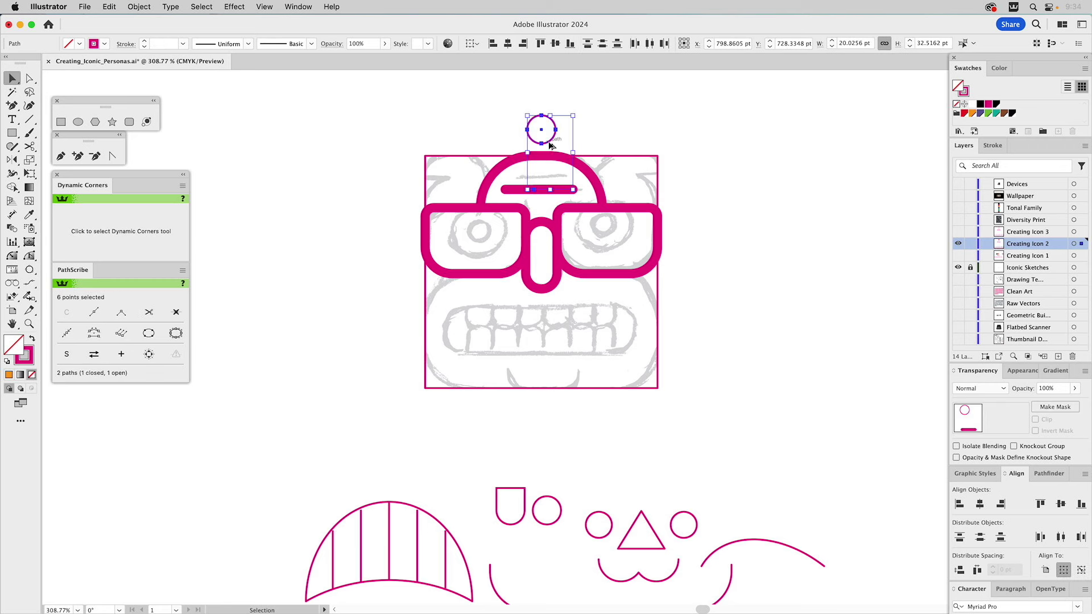
pyautogui.click(550, 145)
pyautogui.click(979, 504)
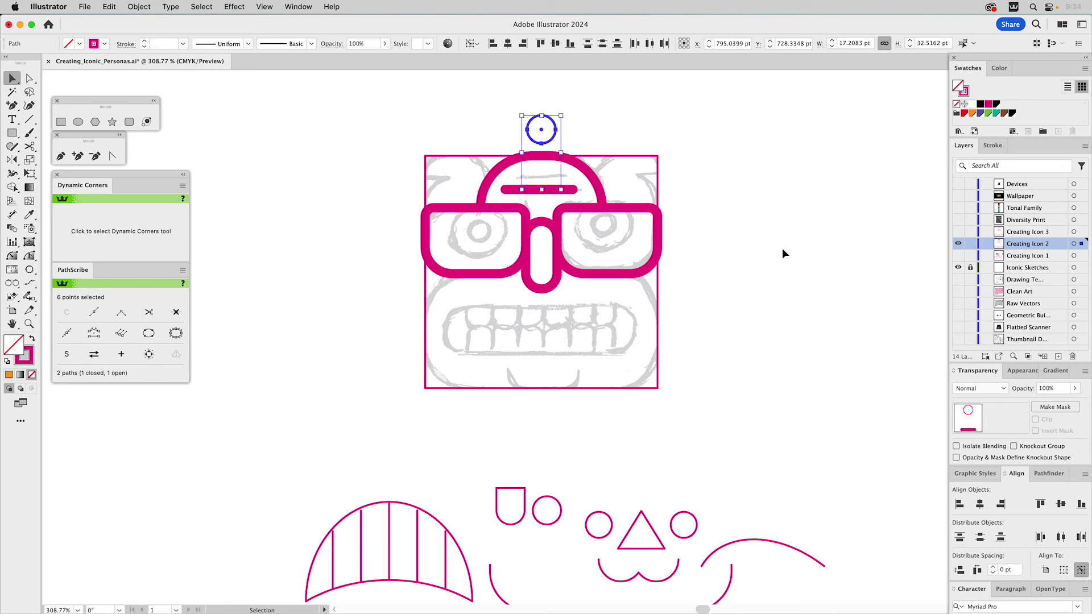
pyautogui.click(781, 248)
# - Delete an accidental duplicate of the bar and re-centre the bar under the small circle
pyautogui.click(551, 194)
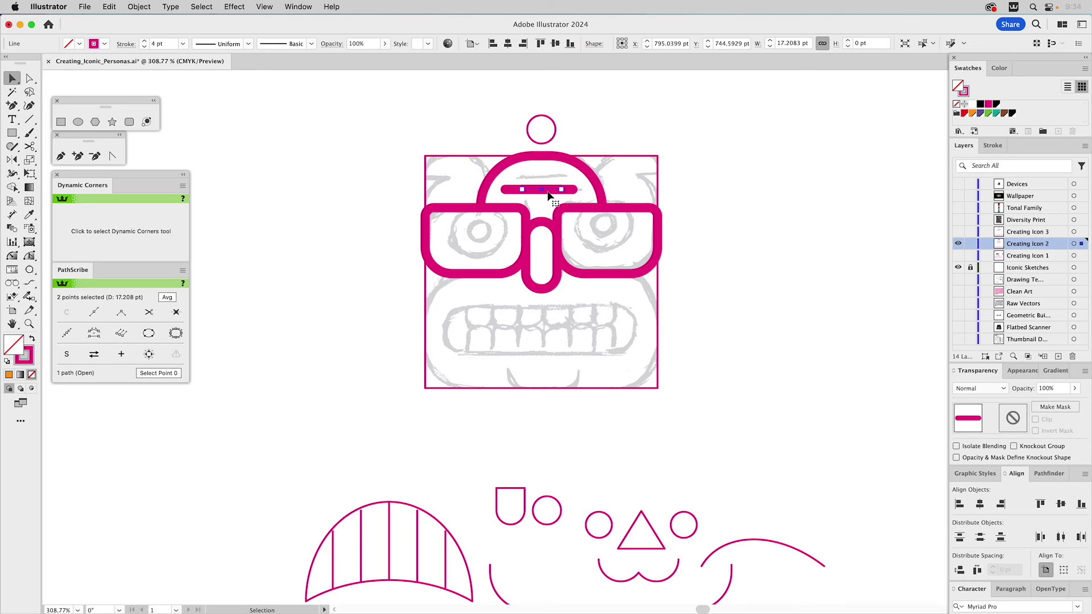
pyautogui.hotkey('alt', 'Up')
pyautogui.press('Up')
pyautogui.press('Up')
pyautogui.press('Up')
pyautogui.press('Up')
pyautogui.press('Up')
pyautogui.press('Up')
pyautogui.press('Up')
pyautogui.press('Delete')
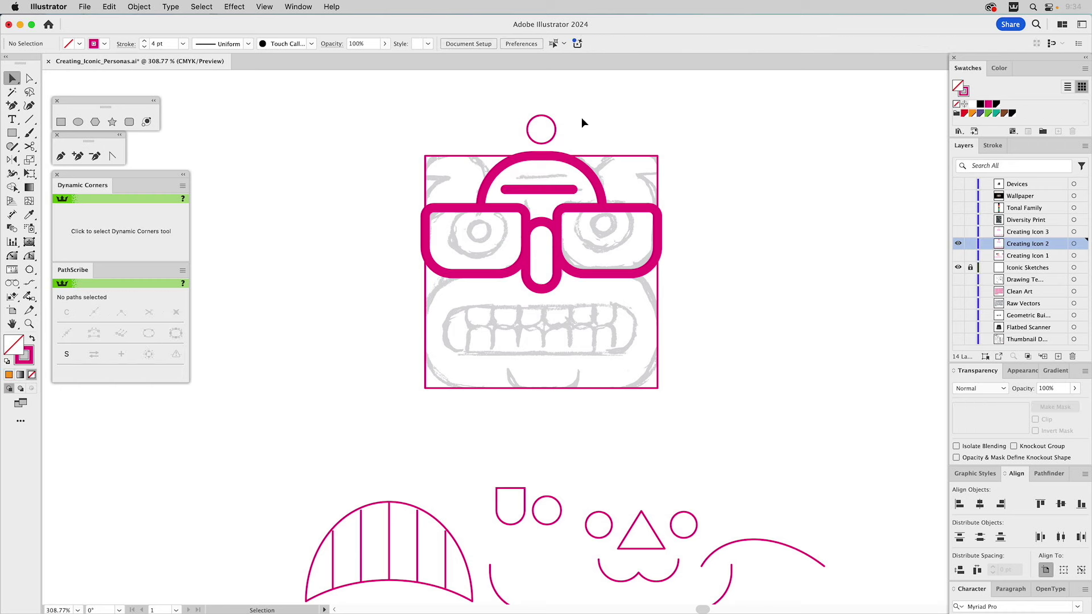
pyautogui.click(534, 193)
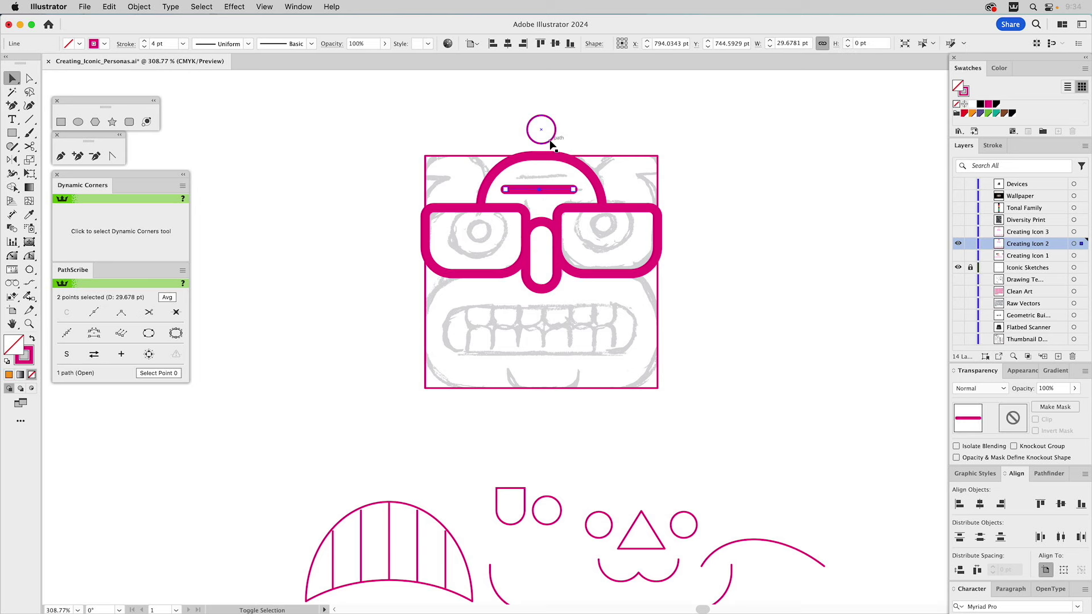
pyautogui.keyDown('shift'); pyautogui.click(550, 141); pyautogui.keyUp('shift')
pyautogui.click(552, 144)
pyautogui.click(979, 504)
pyautogui.click(790, 277)
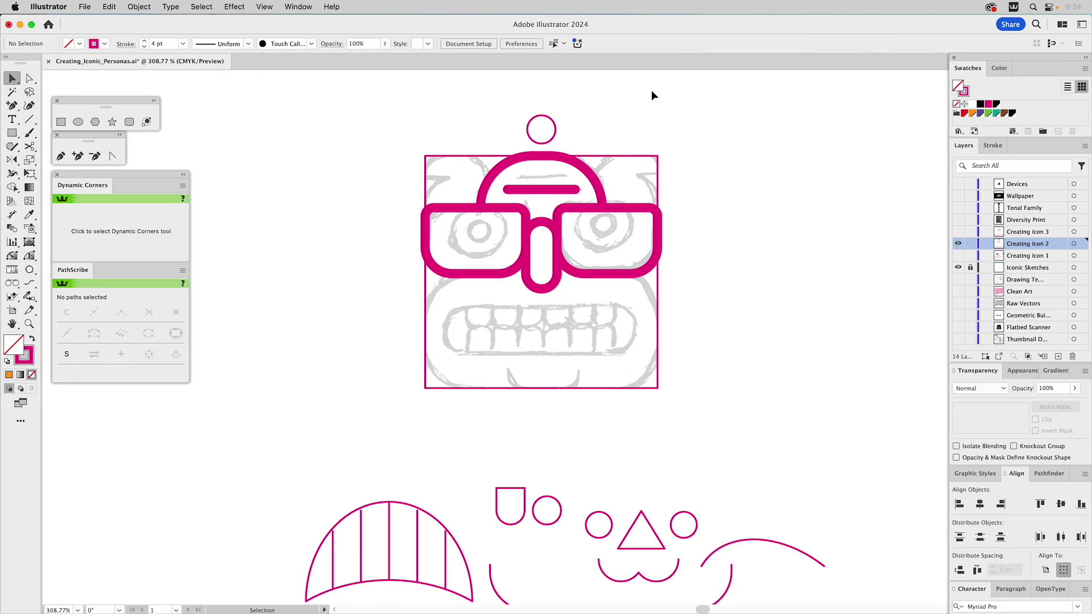
pyautogui.click(77, 122)
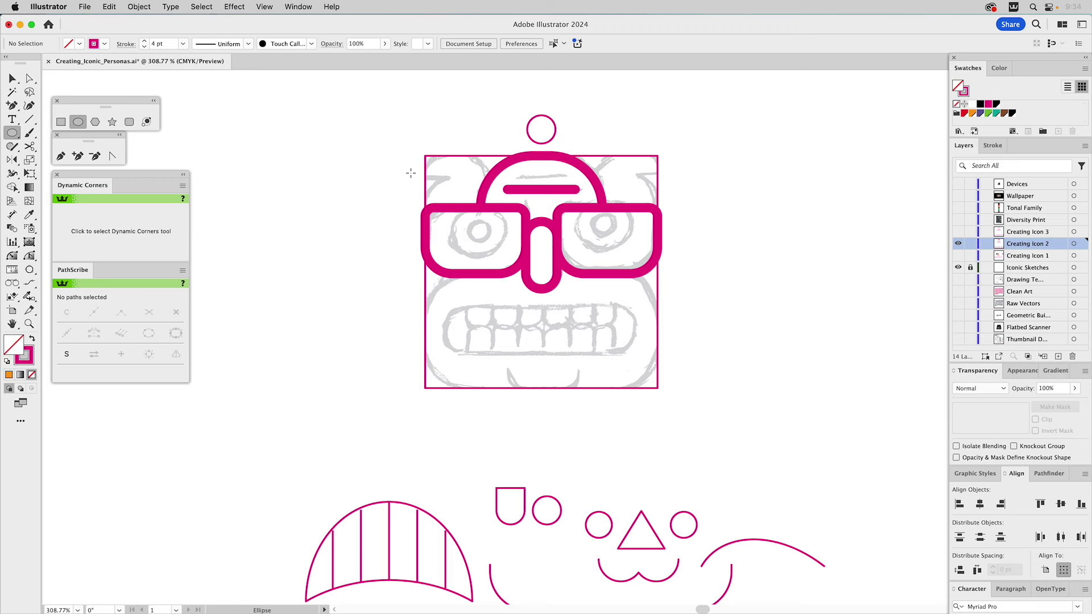
# - Draw a circle at the square's top-left corner, a rectangle over its lower half, and duplicate the circle downward
pyautogui.keyDown('super'); pyautogui.click(432, 155); pyautogui.keyUp('super')
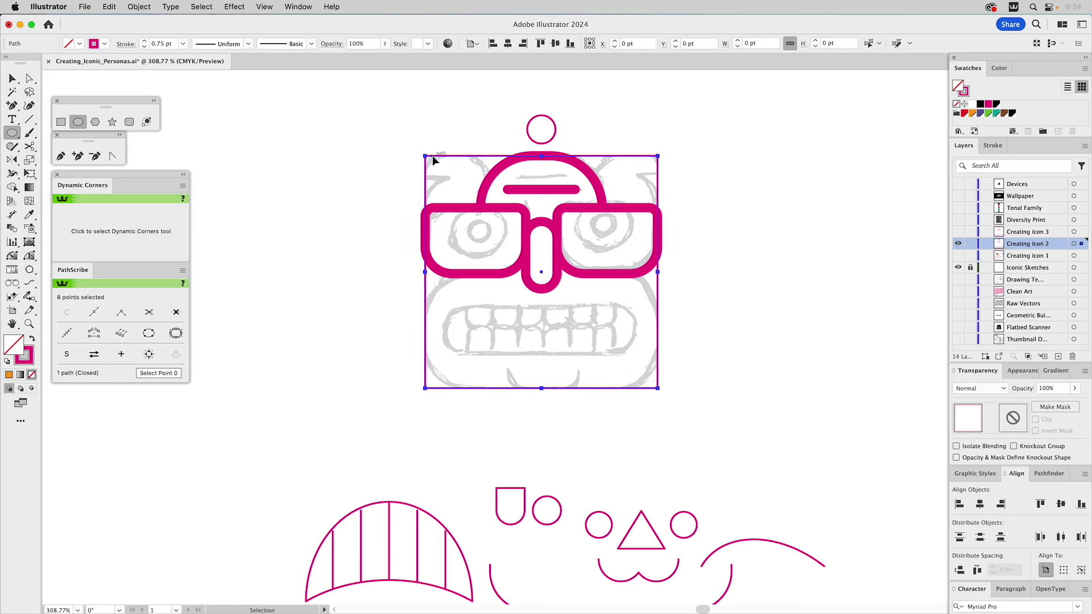
pyautogui.press('super+shift+a')
pyautogui.moveTo(425, 155); pyautogui.dragTo(494, 214)
pyautogui.click(60, 121)
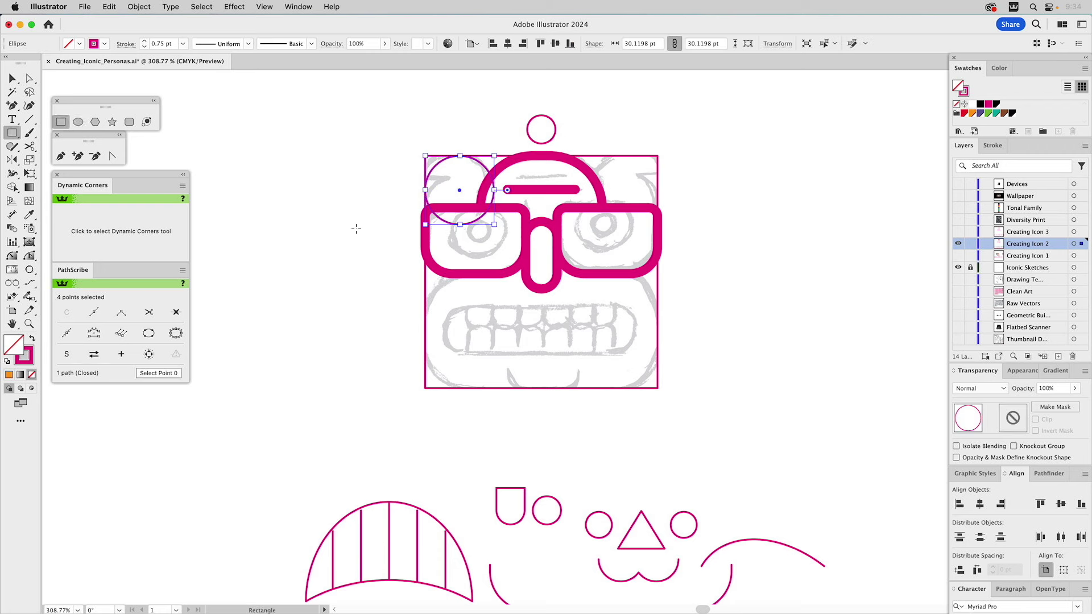
pyautogui.moveTo(340, 249); pyautogui.dragTo(531, 180)
pyautogui.press('v')
pyautogui.click(475, 152)
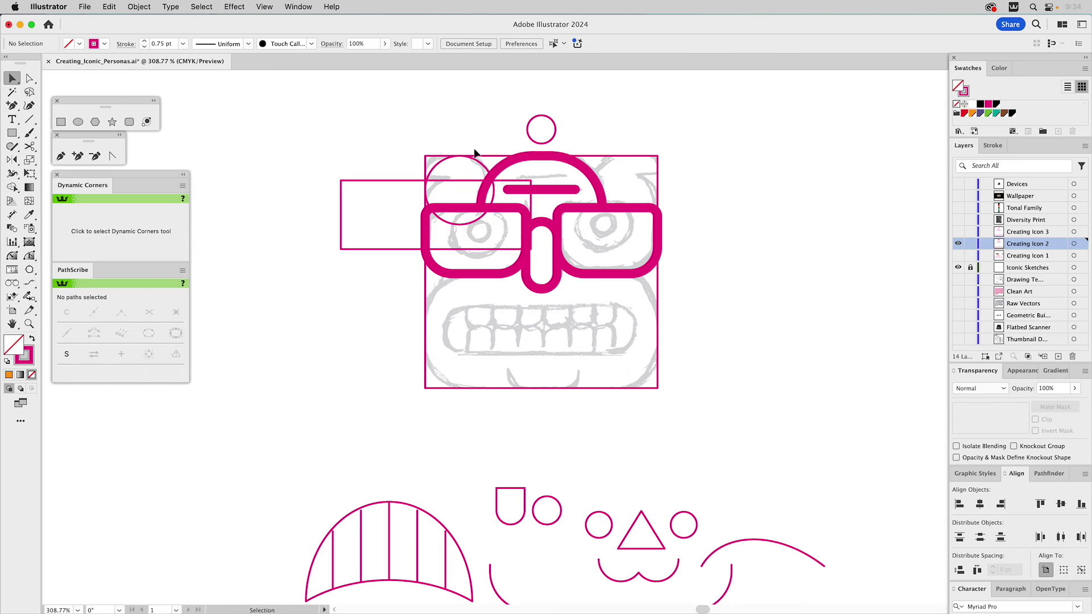
pyautogui.click(481, 168)
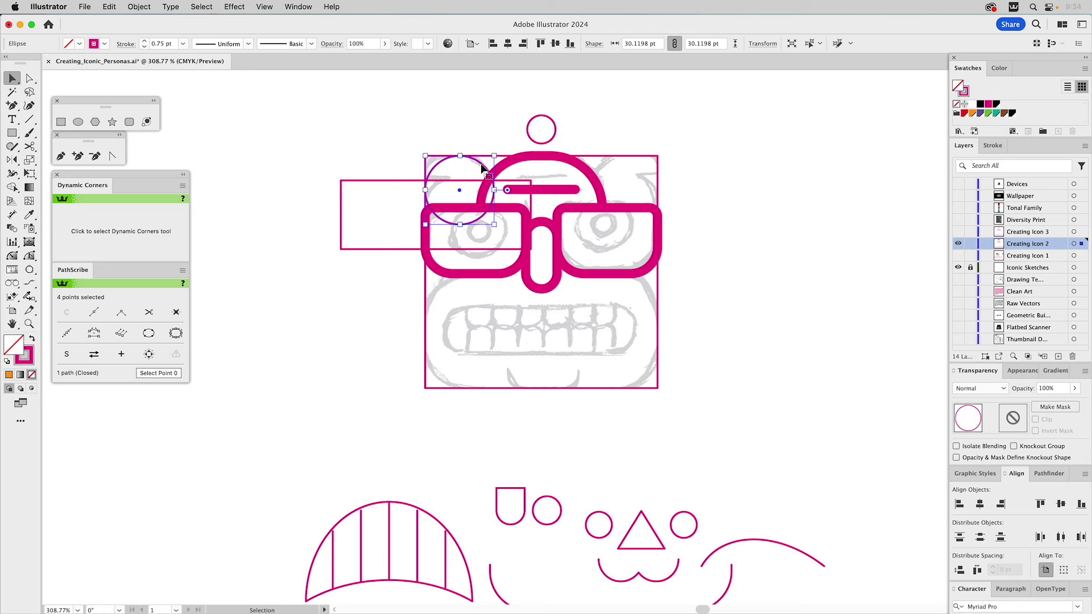
pyautogui.moveTo(482, 168); pyautogui.dragTo(481, 314)
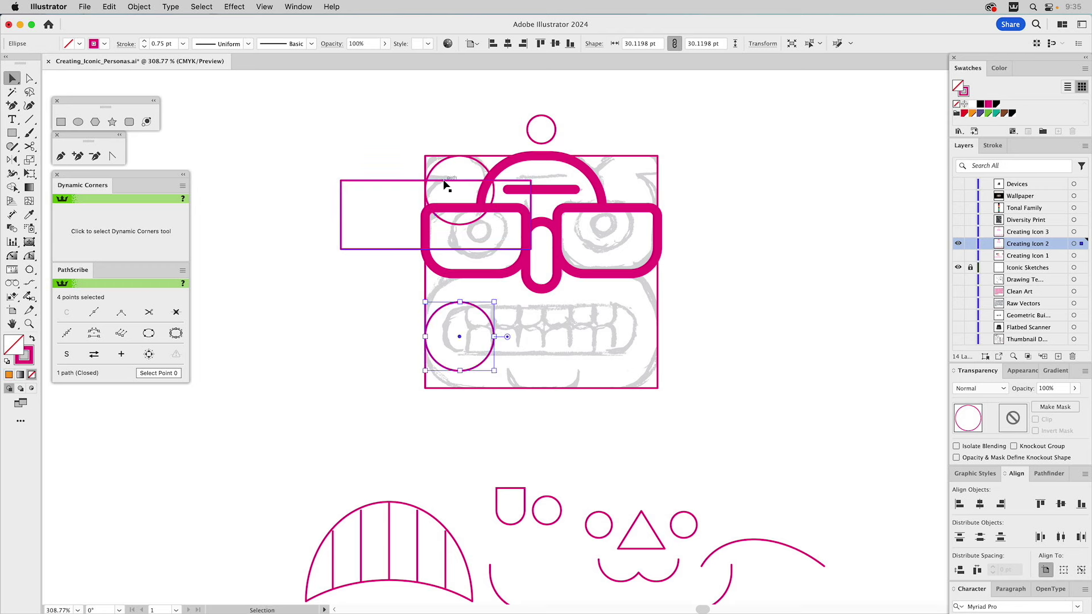
# - Subtract the rectangle from the upper circle to leave a half-circle, then move the lower circle onto the left lens
pyautogui.moveTo(439, 171); pyautogui.dragTo(729, 226)
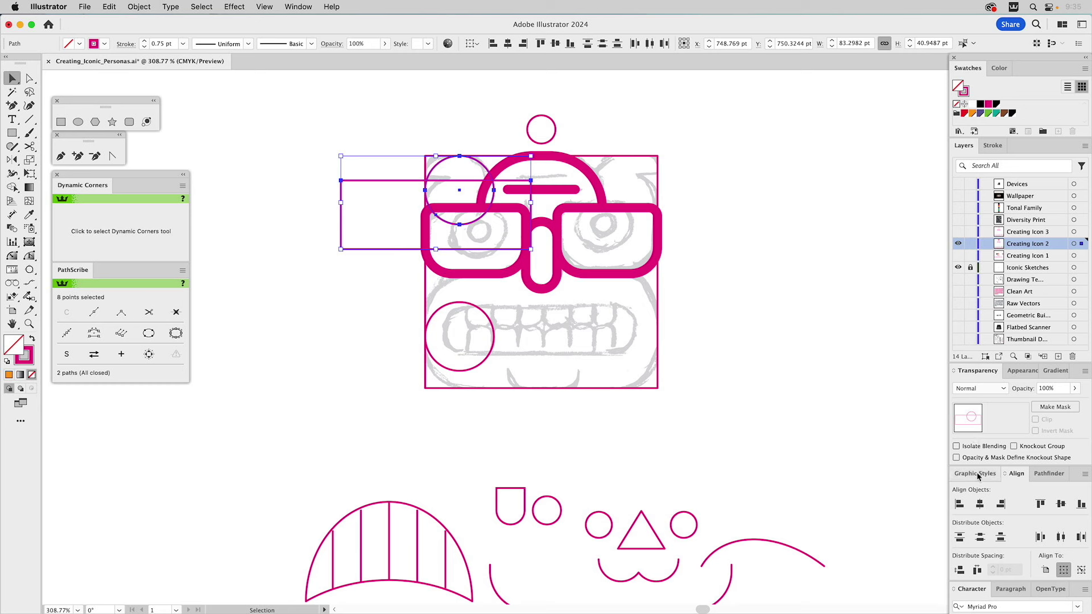
pyautogui.click(1049, 473)
pyautogui.click(981, 504)
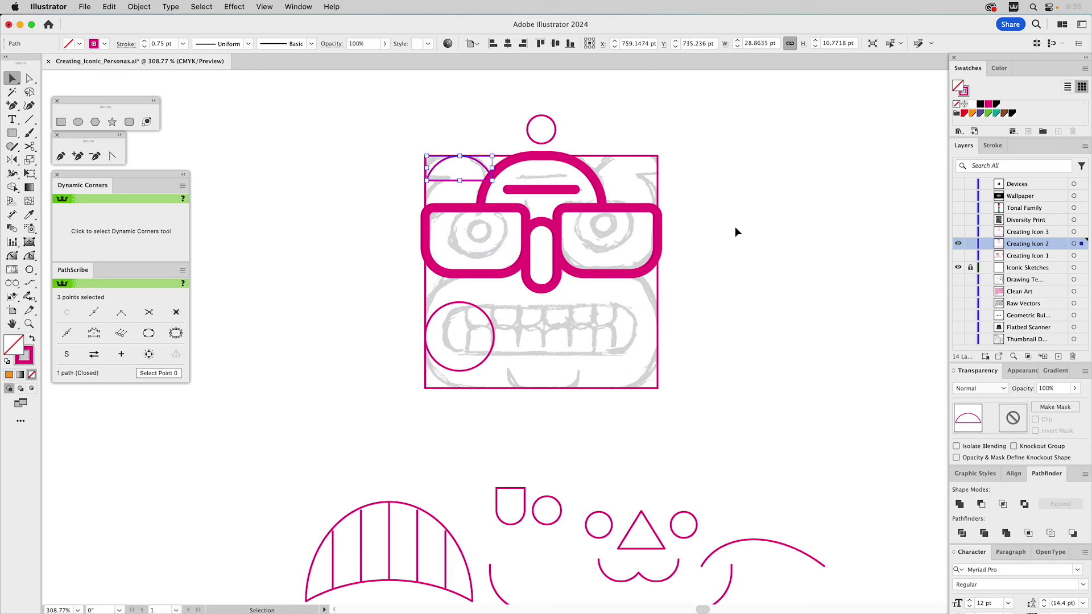
pyautogui.click(772, 241)
pyautogui.moveTo(476, 310); pyautogui.dragTo(489, 182)
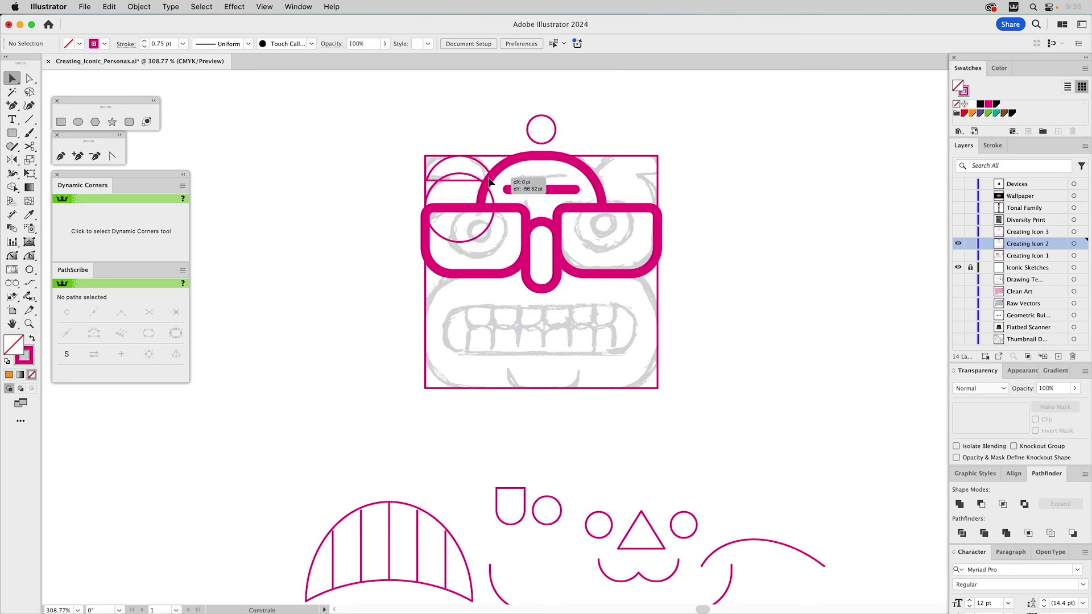
pyautogui.moveTo(489, 182); pyautogui.dragTo(489, 184)
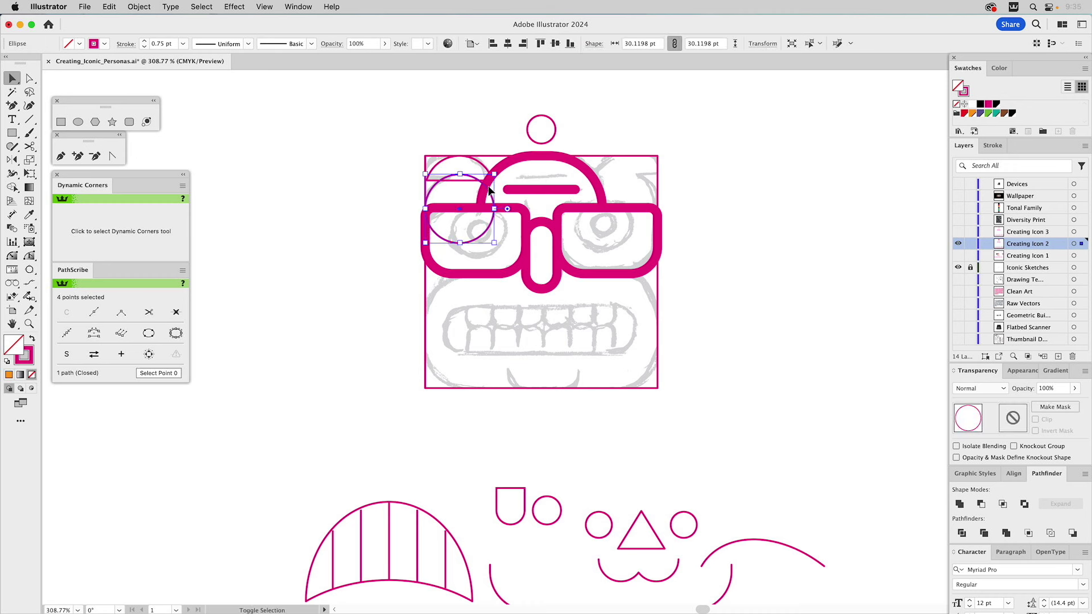
# - Extend the left lens's top corner outward with Direct Selection
pyautogui.click(444, 211)
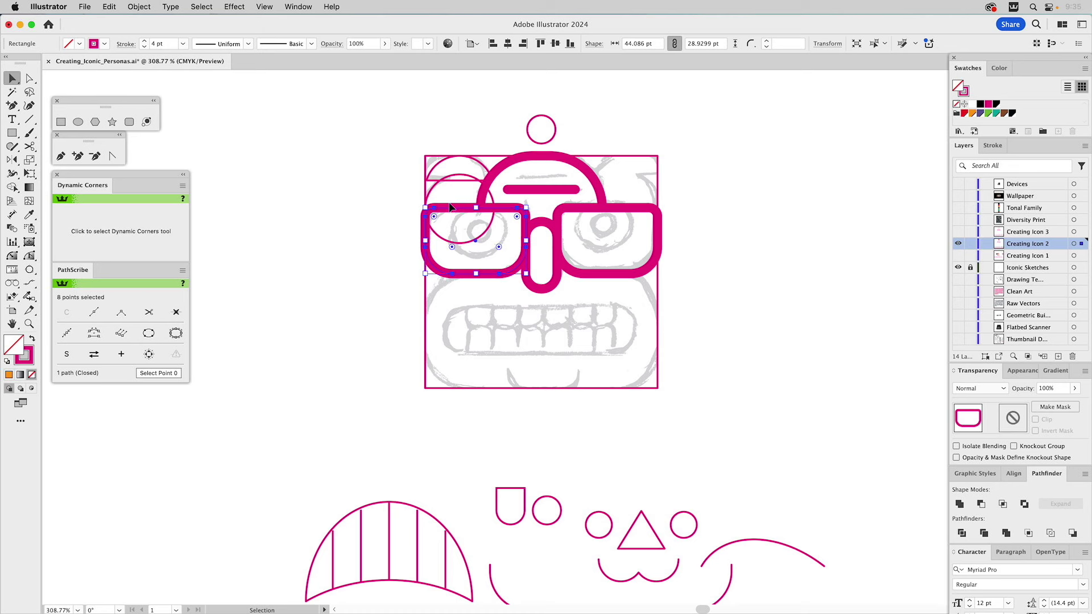
pyautogui.press('a')
pyautogui.press('super+shift+a')
pyautogui.moveTo(433, 212); pyautogui.dragTo(398, 210)
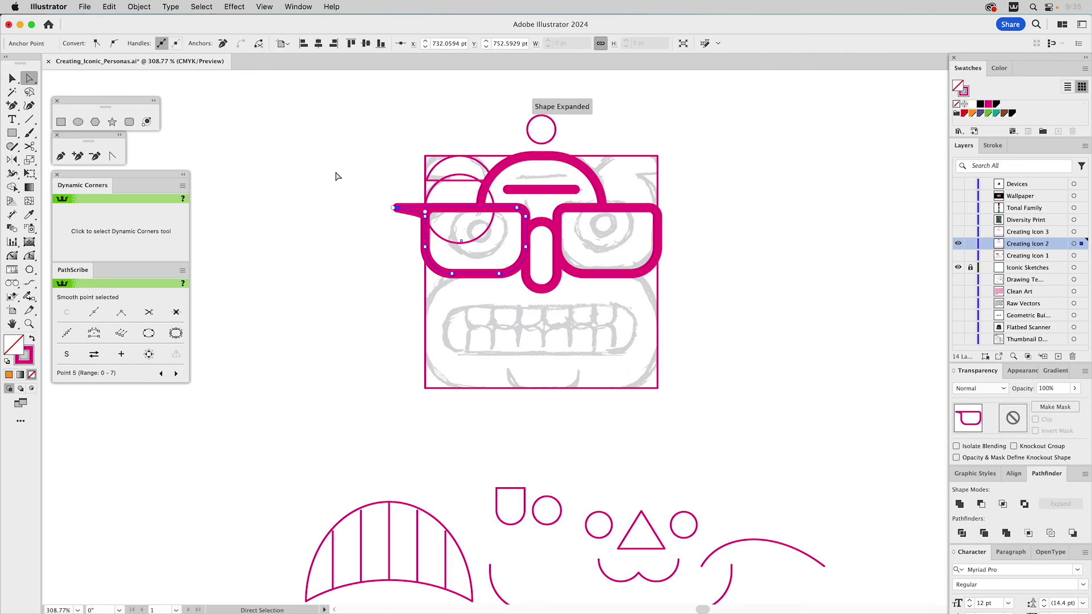
pyautogui.press('v')
pyautogui.press('super+shift+a')
pyautogui.click(407, 211)
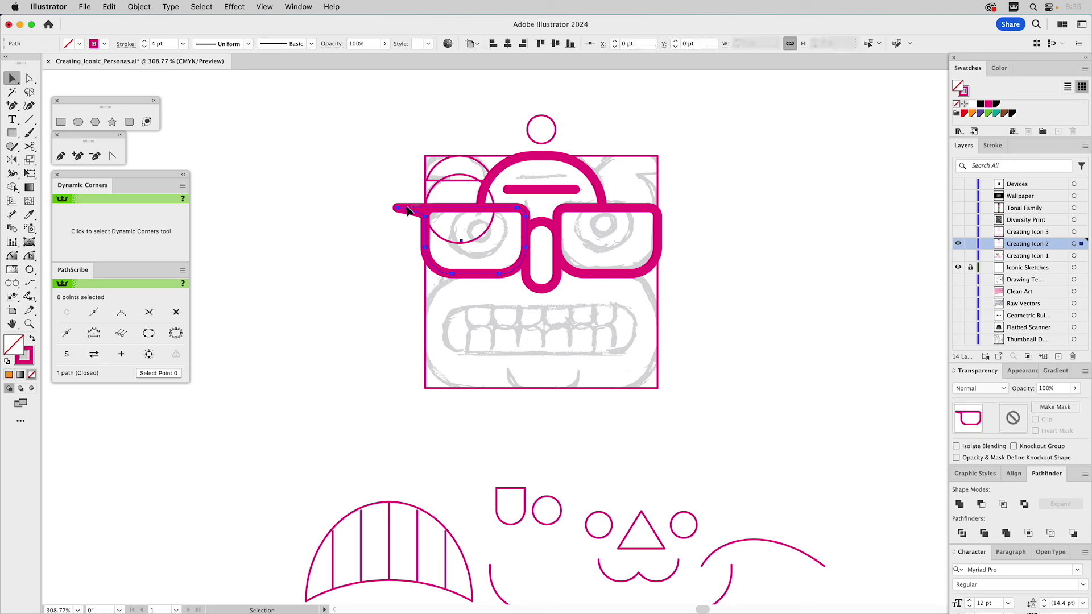
# - Outline the left lens stroke, delete its inner subpath, and fill the solid lens teal
pyautogui.click(146, 6)
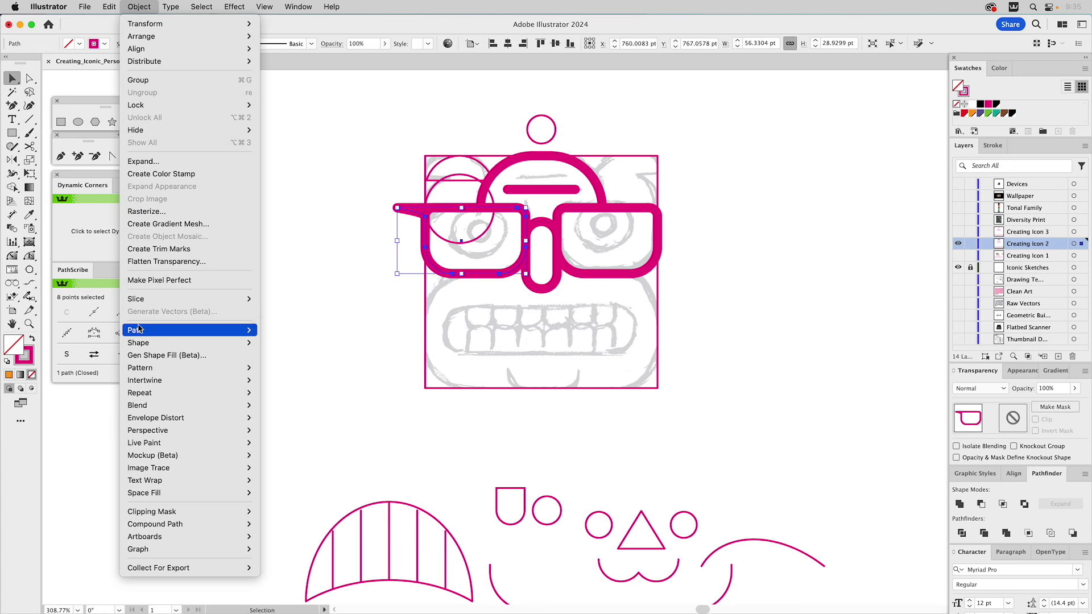
pyautogui.moveTo(141, 330)
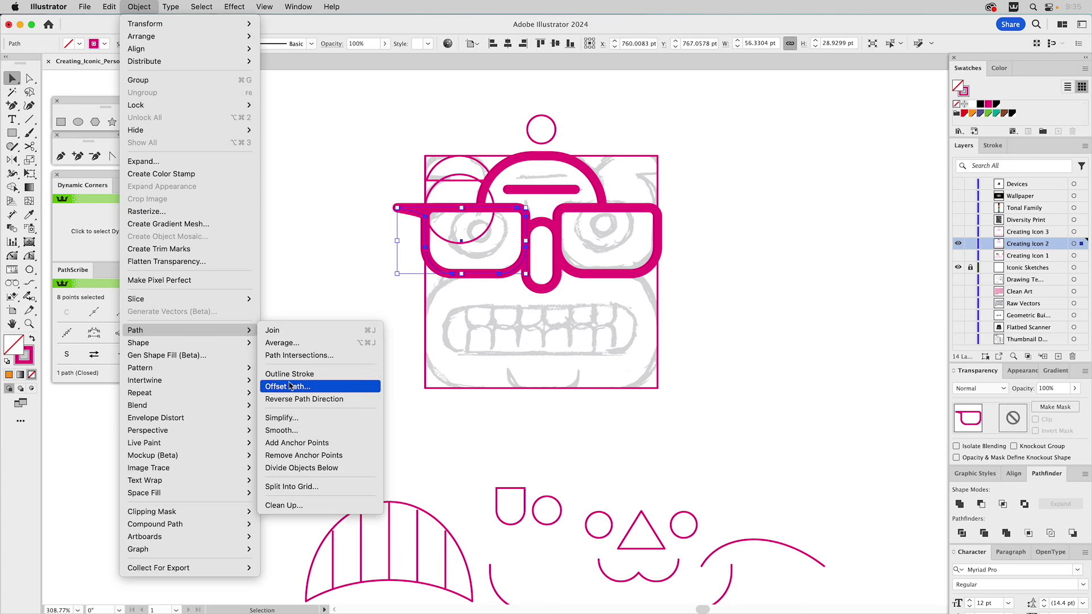
pyautogui.moveTo(188, 334)
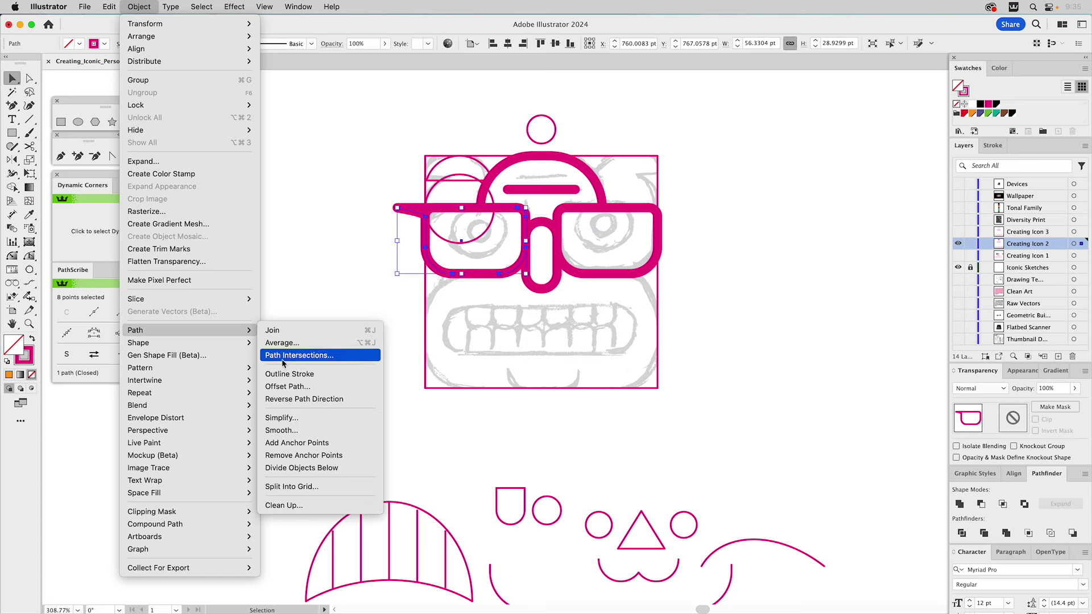
pyautogui.click(294, 375)
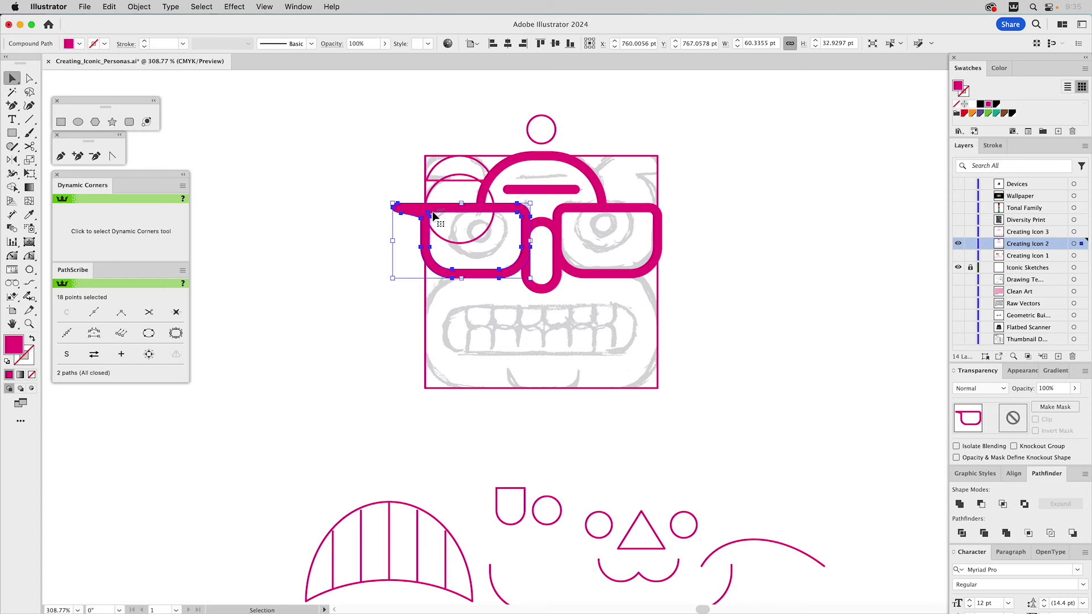
pyautogui.press('a')
pyautogui.moveTo(454, 238); pyautogui.dragTo(504, 257)
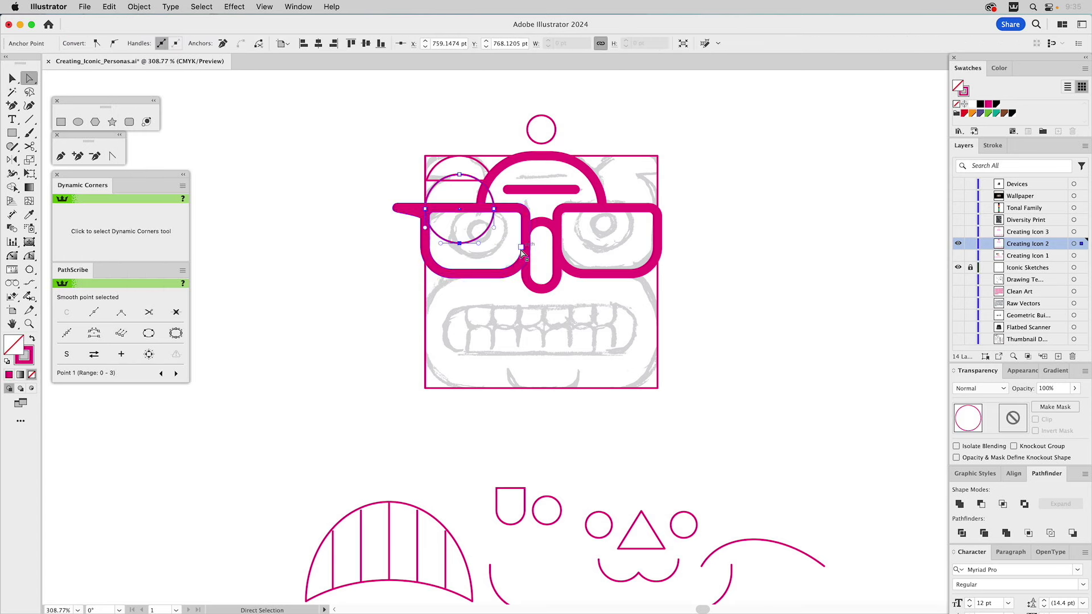
pyautogui.click(519, 253)
pyautogui.press('Delete')
pyautogui.click(518, 254)
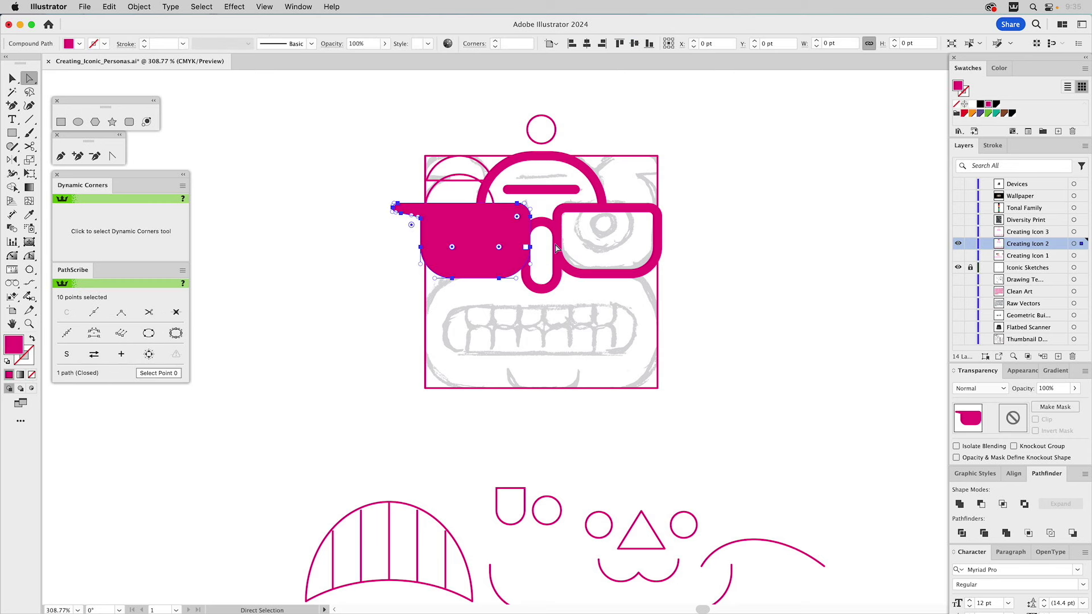
pyautogui.click(996, 113)
# - Apply Minus Front to trim the circle against the lens, then undo uniting the half-circles
pyautogui.press('v')
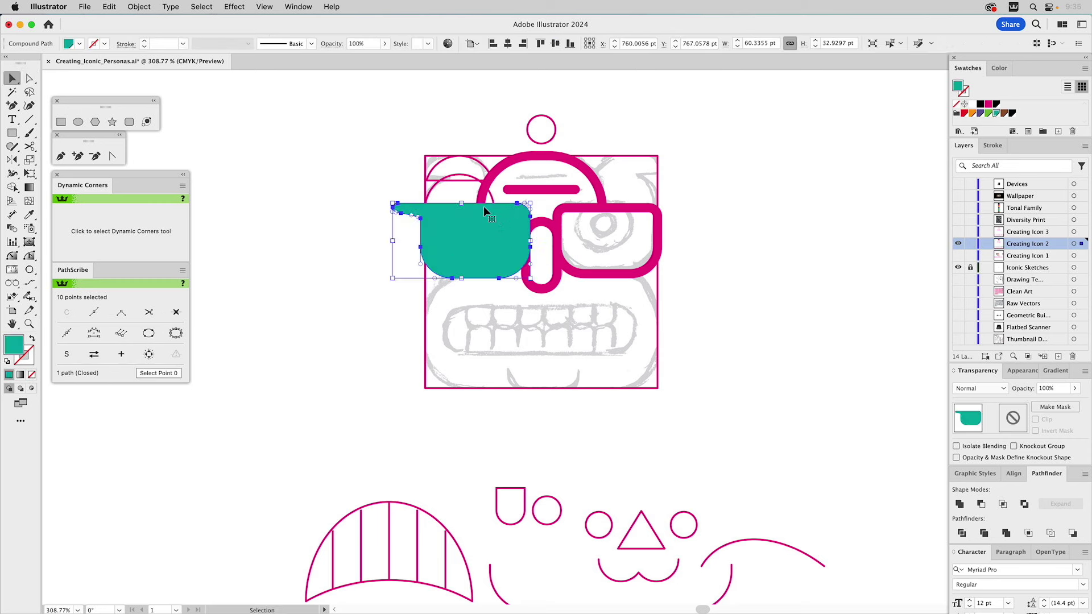
pyautogui.keyDown('shift'); pyautogui.click(433, 187); pyautogui.keyUp('shift')
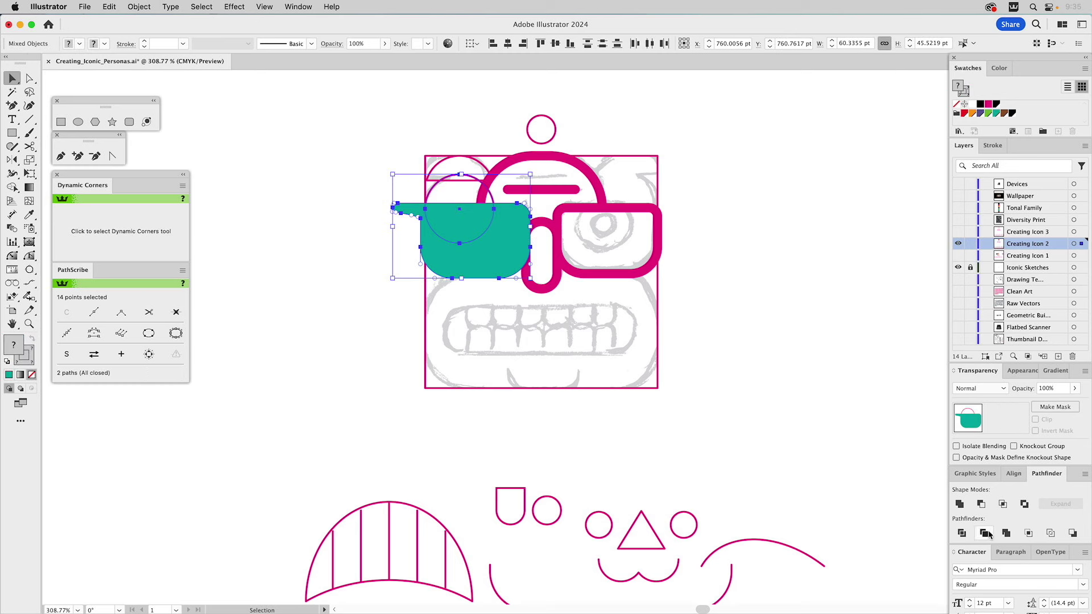
pyautogui.click(979, 504)
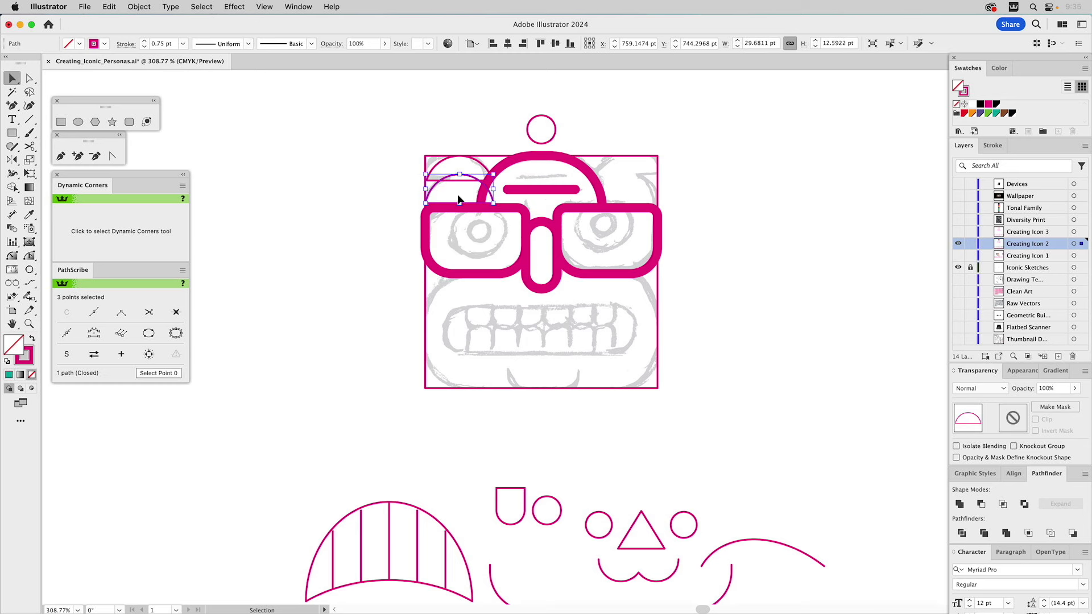
pyautogui.keyDown('shift'); pyautogui.click(454, 179); pyautogui.keyUp('shift')
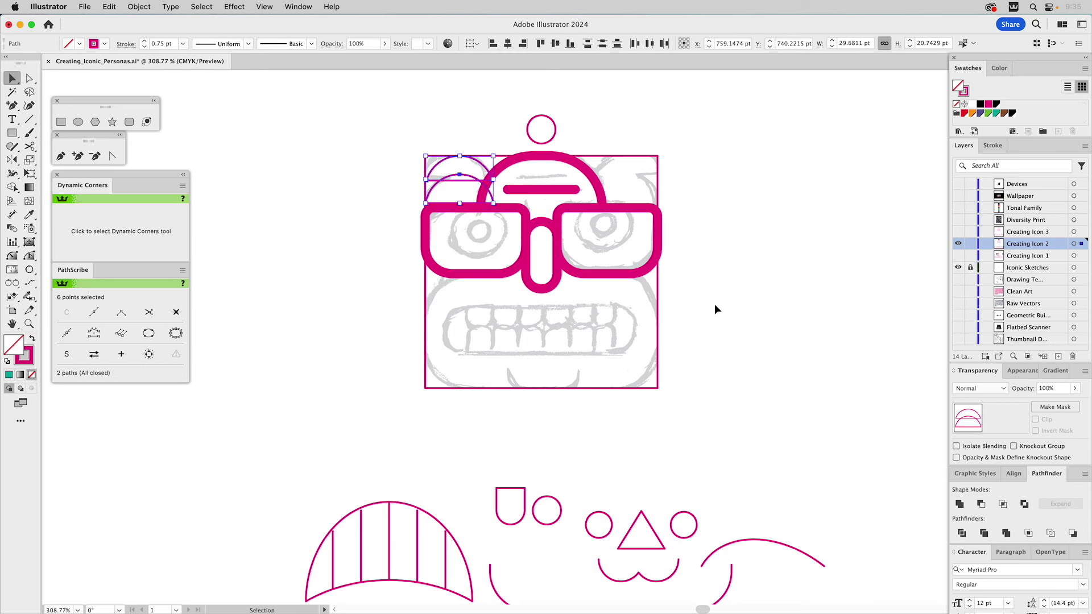
pyautogui.click(959, 504)
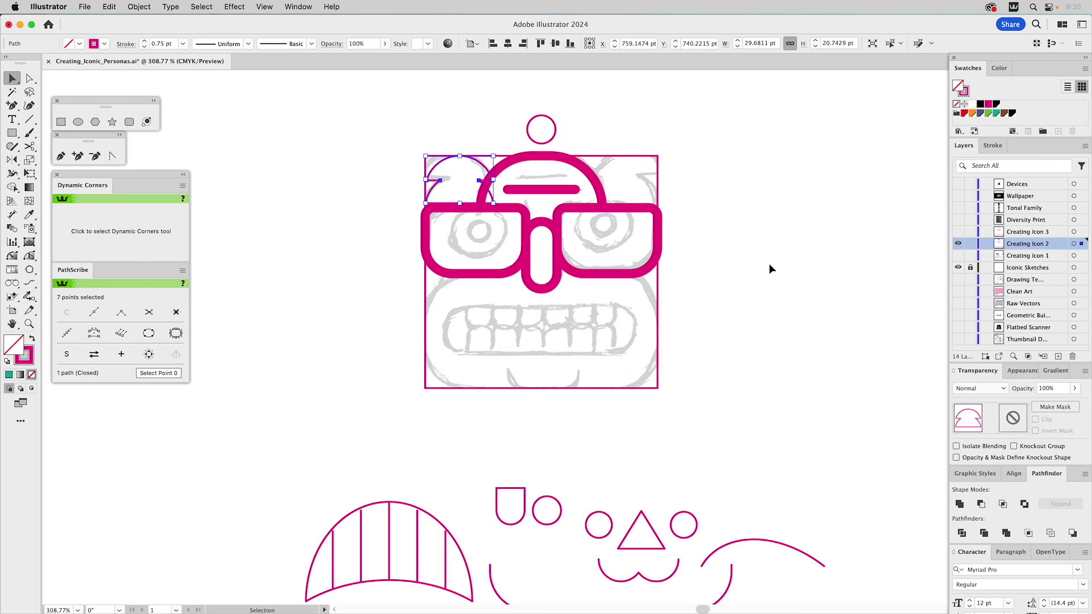
pyautogui.press('super+z')
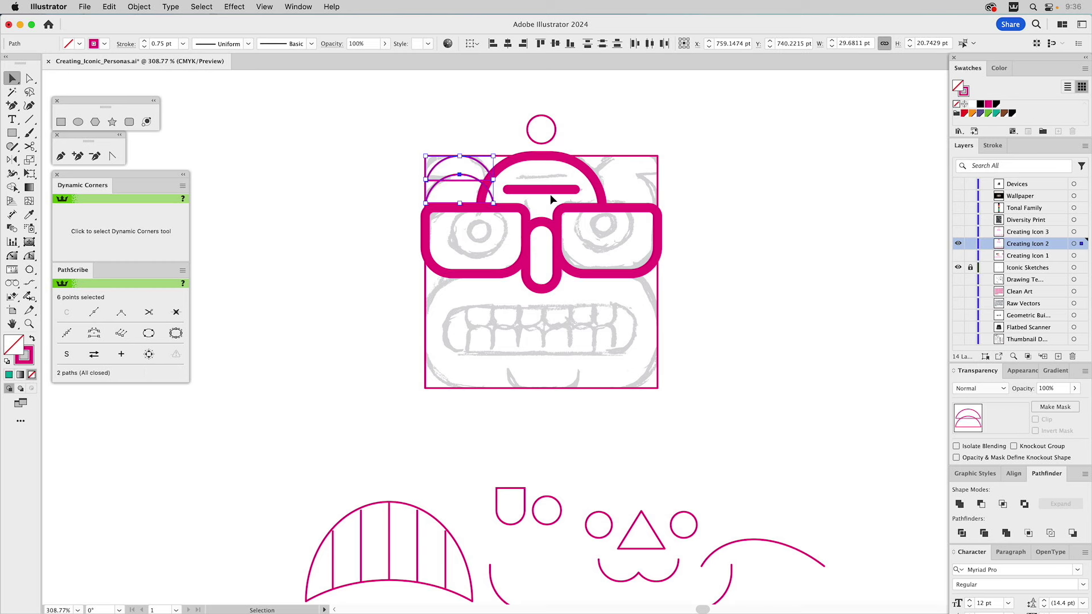
# - Pen-draw a closed pointed curl shape beside the top-left hair half-circle
pyautogui.click(12, 259)
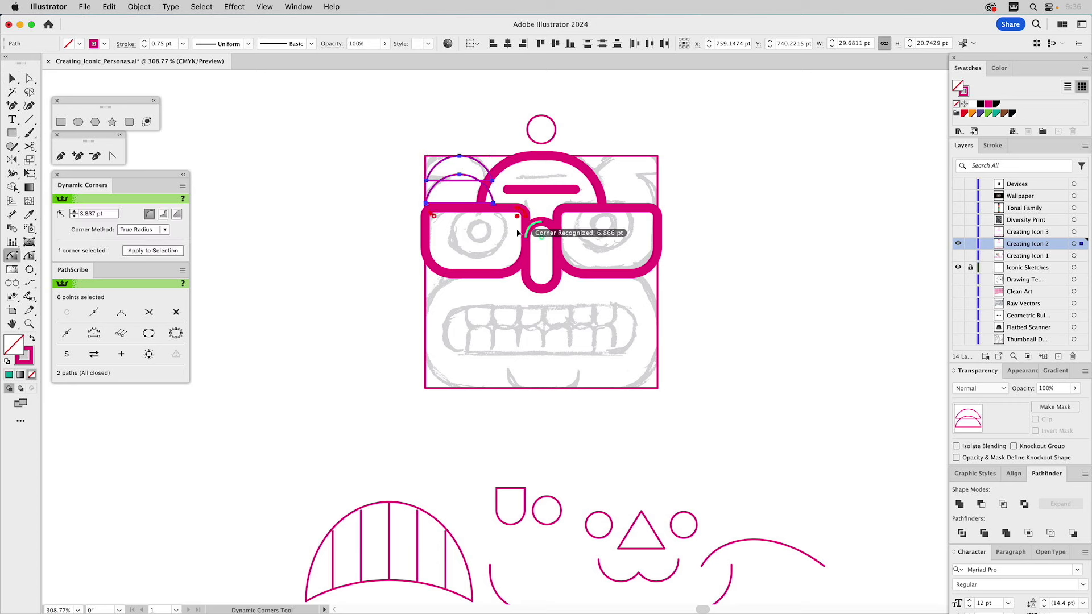
pyautogui.click(493, 184)
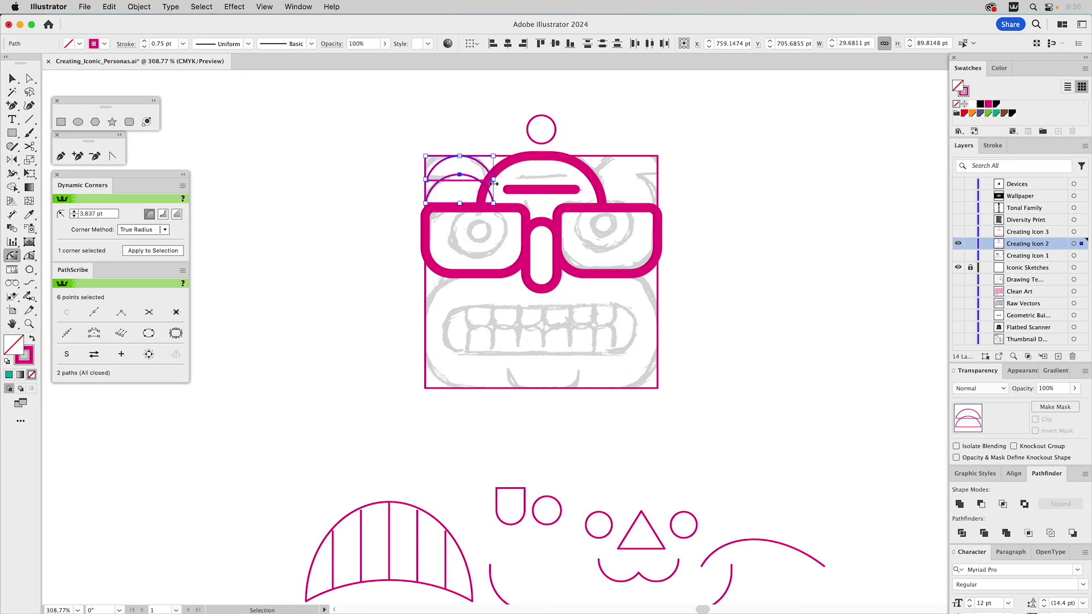
pyautogui.press('a')
pyautogui.click(468, 175)
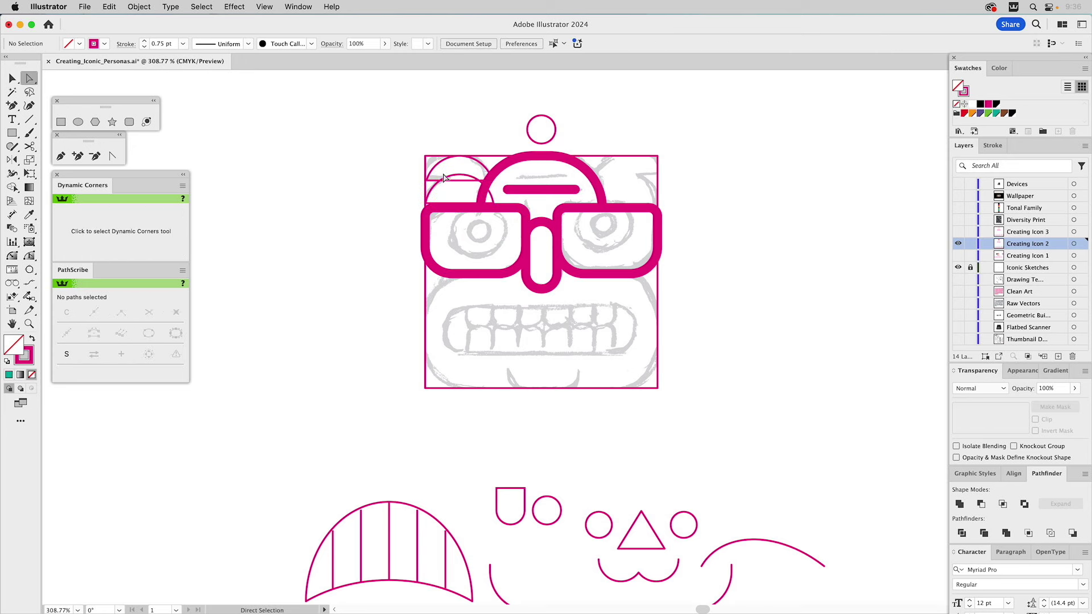
pyautogui.click(61, 156)
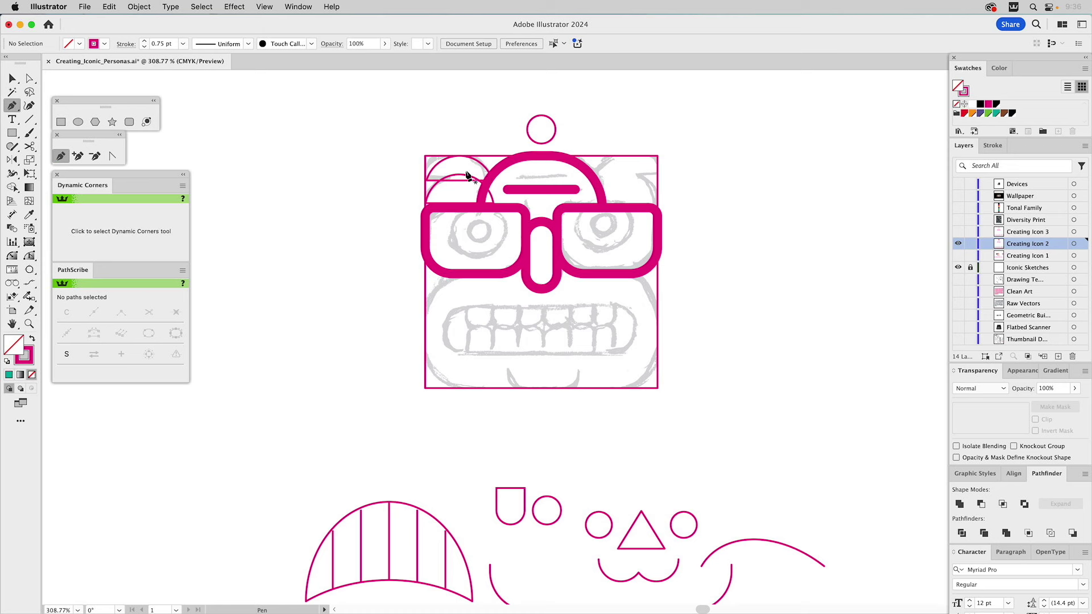
pyautogui.click(465, 167)
pyautogui.moveTo(460, 185); pyautogui.dragTo(499, 199)
pyautogui.moveTo(499, 200); pyautogui.dragTo(493, 180)
pyautogui.click(492, 180)
pyautogui.click(466, 167)
# - Unite the curl, the half-circle and the upper arc into one hair tuft
pyautogui.press('v')
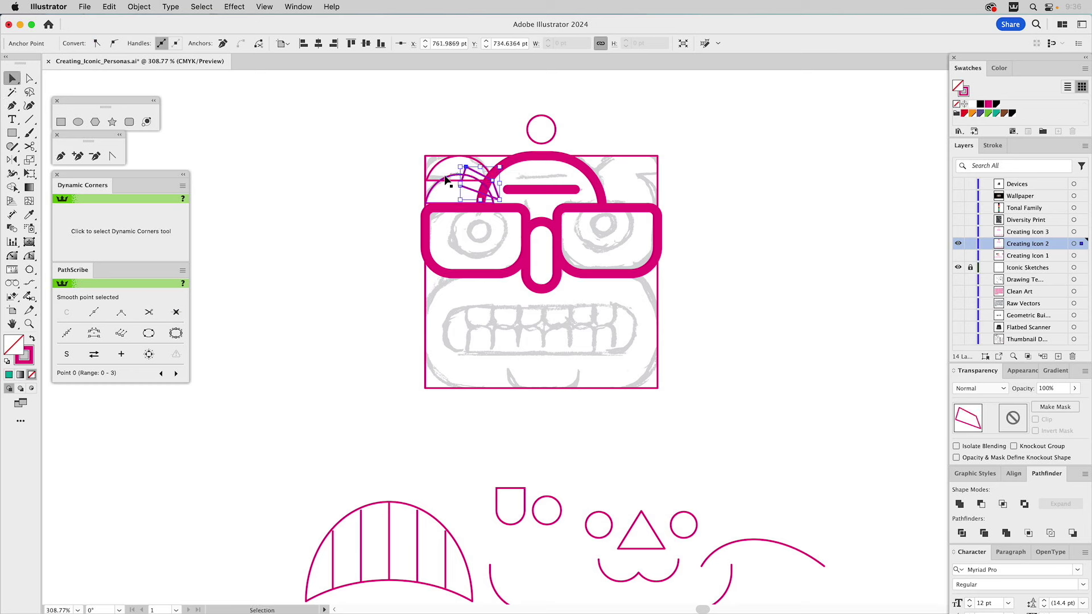
pyautogui.keyDown('shift'); pyautogui.click(455, 183); pyautogui.keyUp('shift')
pyautogui.keyDown('shift'); pyautogui.click(500, 181); pyautogui.keyUp('shift')
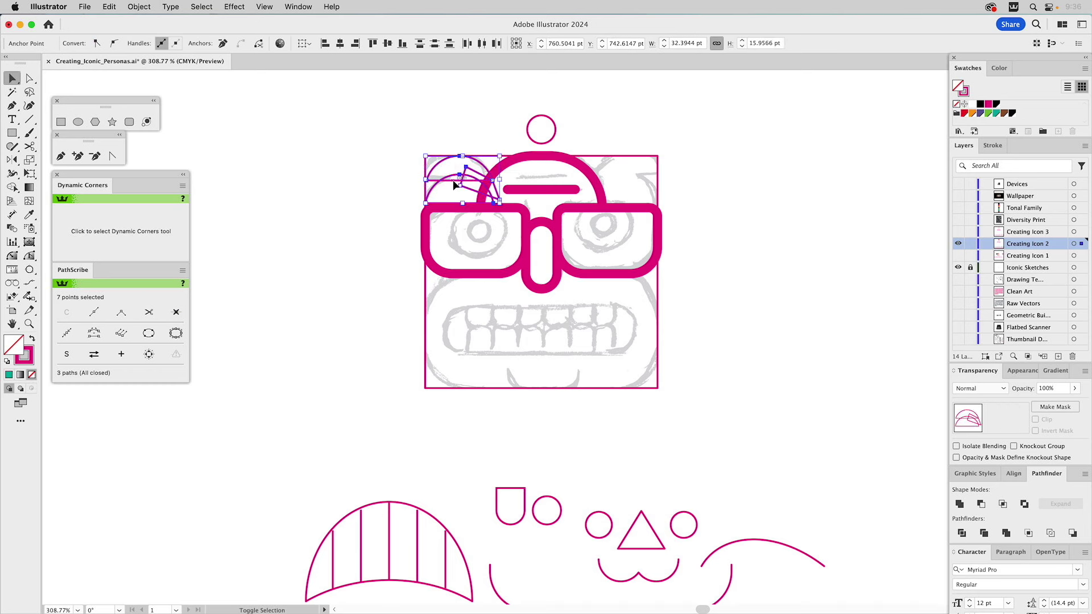
pyautogui.click(960, 504)
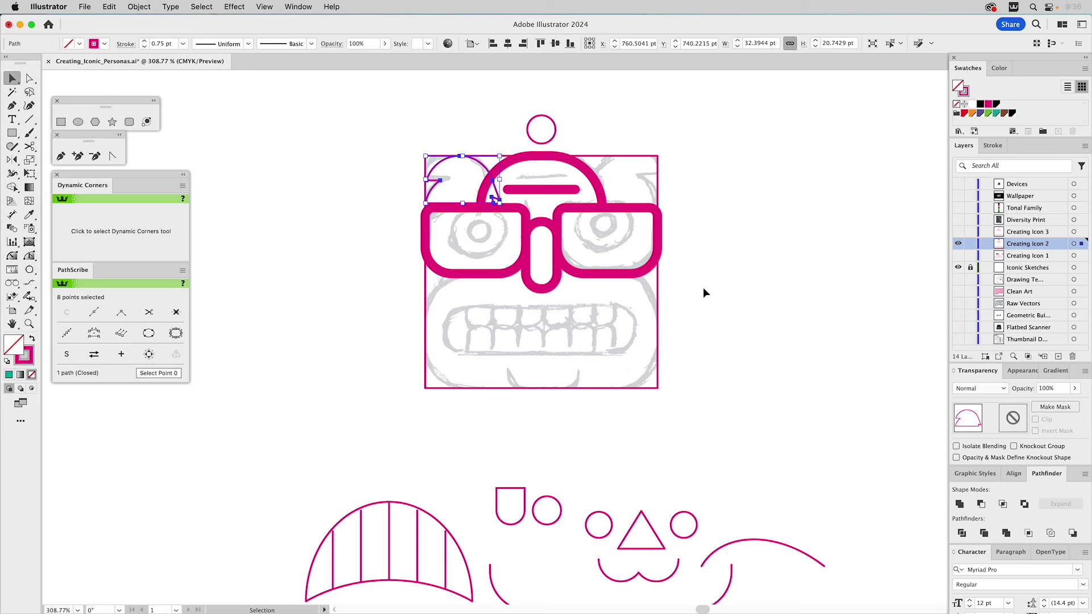
pyautogui.click(762, 186)
# - Give the dome arc a teal stroke and convert it with Outline Stroke
pyautogui.click(512, 166)
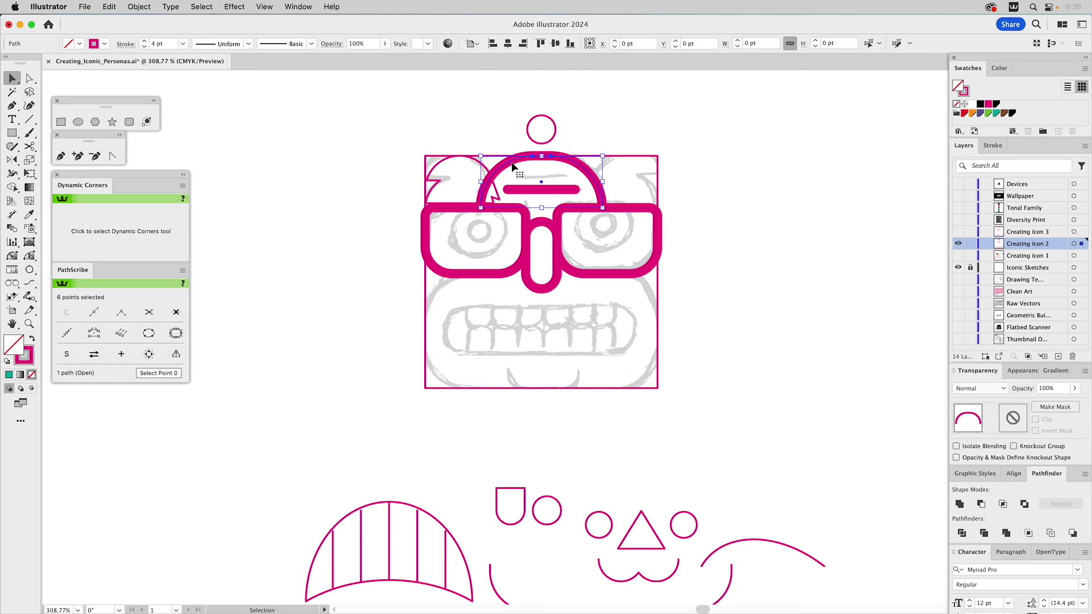
pyautogui.click(996, 113)
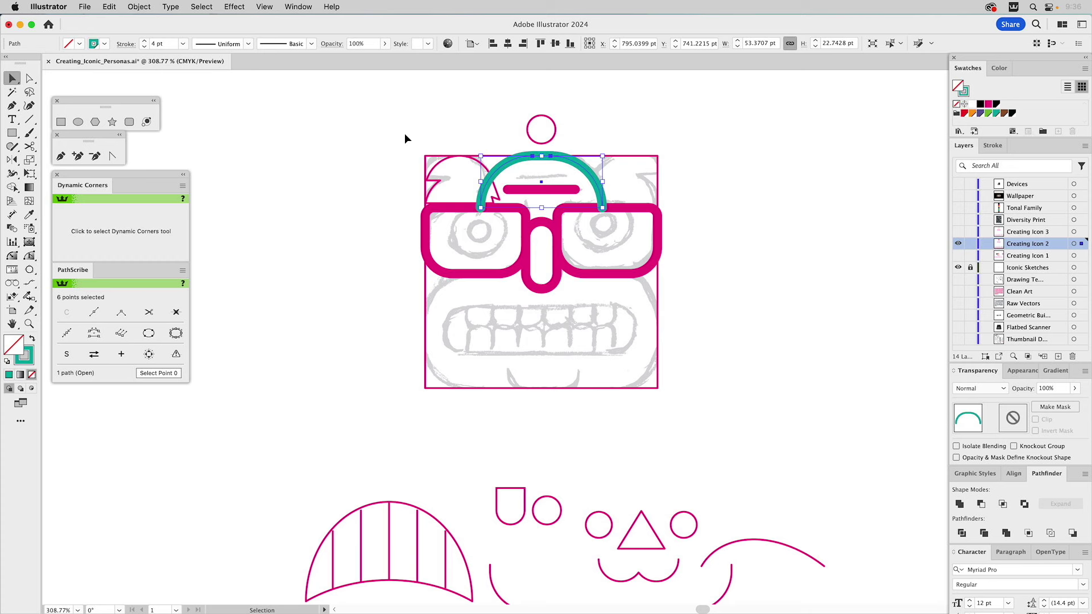
pyautogui.click(146, 7)
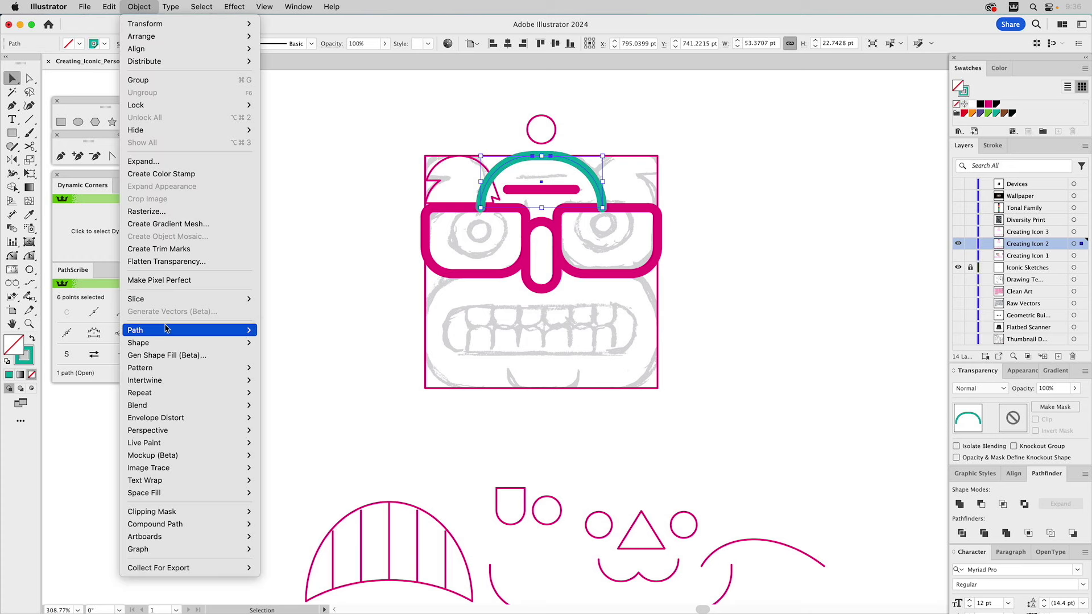
pyautogui.moveTo(167, 329)
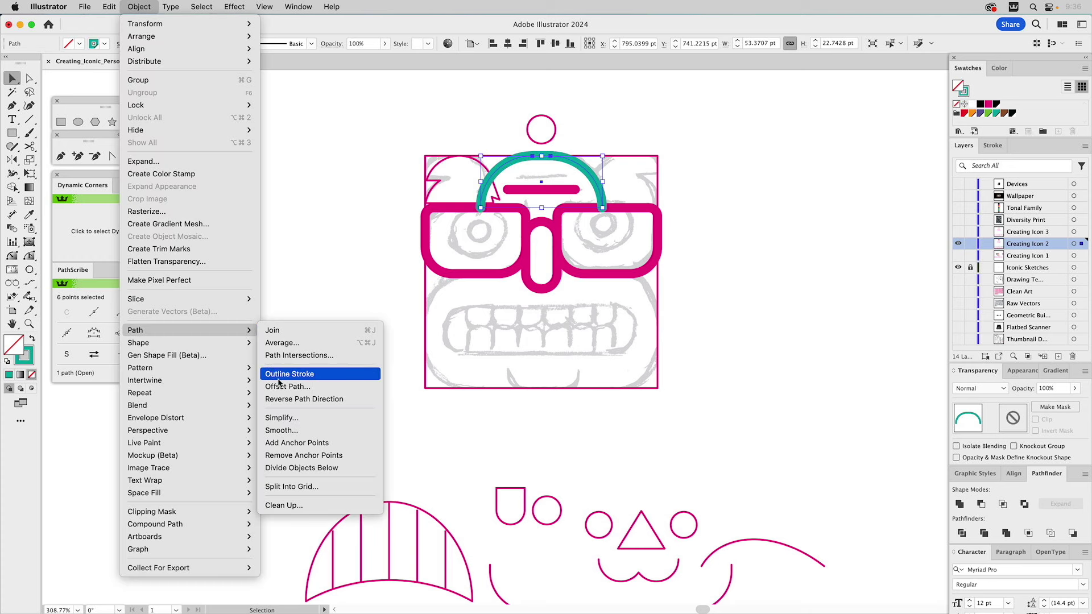
pyautogui.click(278, 380)
# - Reshape the teal dome shape and subtract it from the top-left tuft with Minus Front
pyautogui.press('a')
pyautogui.moveTo(489, 211); pyautogui.dragTo(525, 235)
pyautogui.press('v')
pyautogui.click(721, 156)
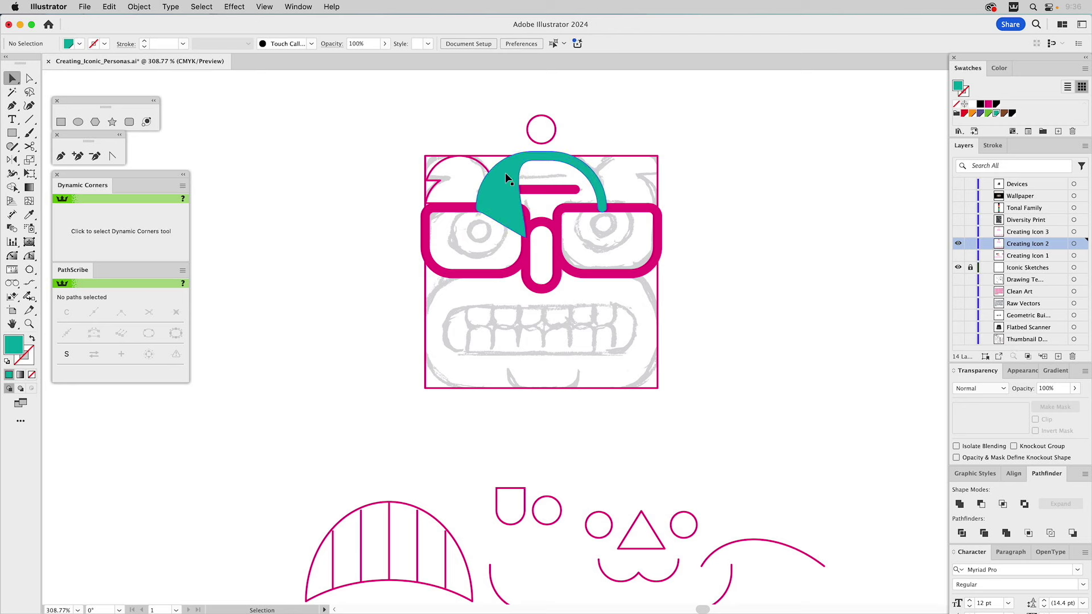
pyautogui.click(504, 172)
pyautogui.keyDown('shift'); pyautogui.click(485, 165); pyautogui.keyUp('shift')
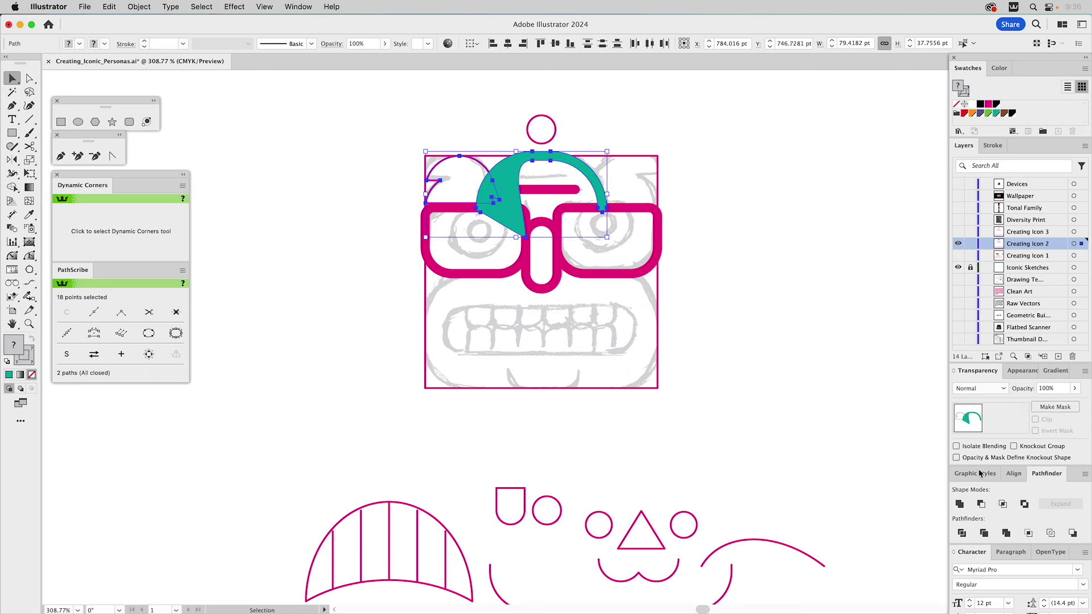
pyautogui.click(980, 504)
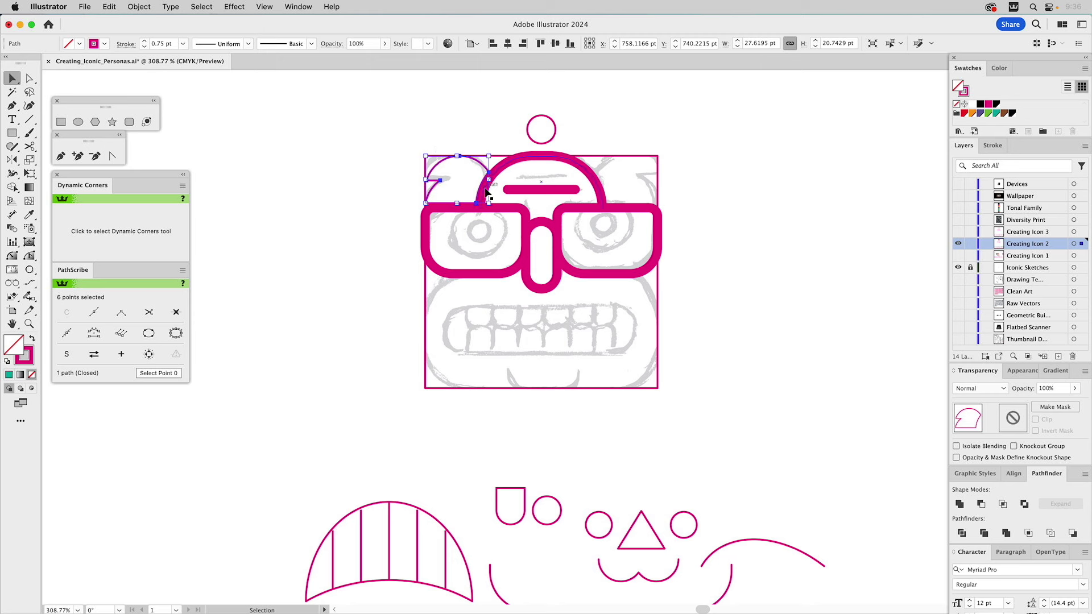
pyautogui.click(762, 199)
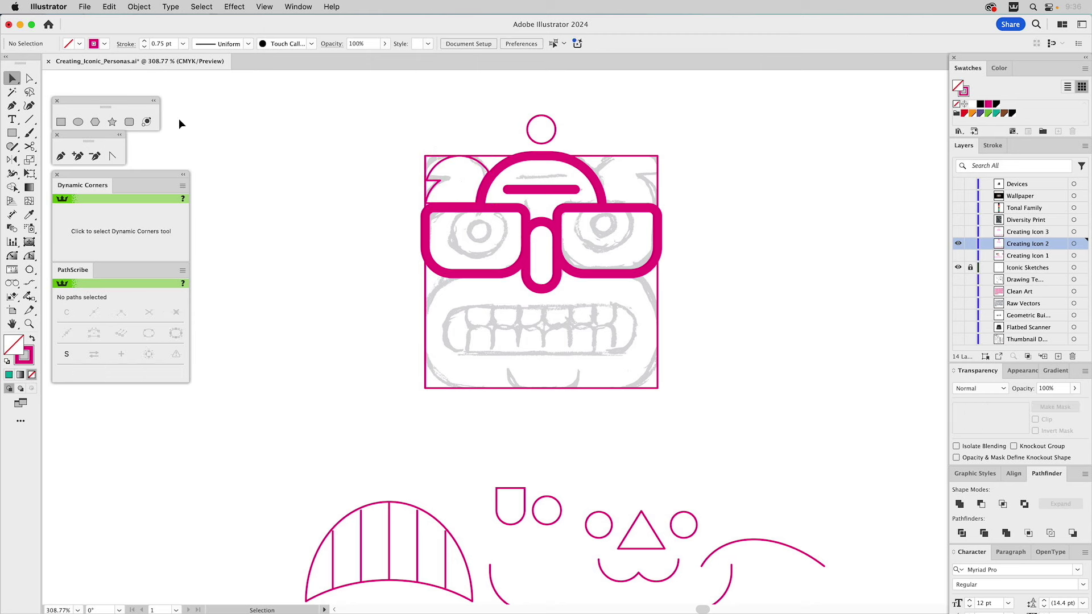
# - Draw a teal-outlined circle on the left eye plus a smaller concentric circle
pyautogui.click(78, 121)
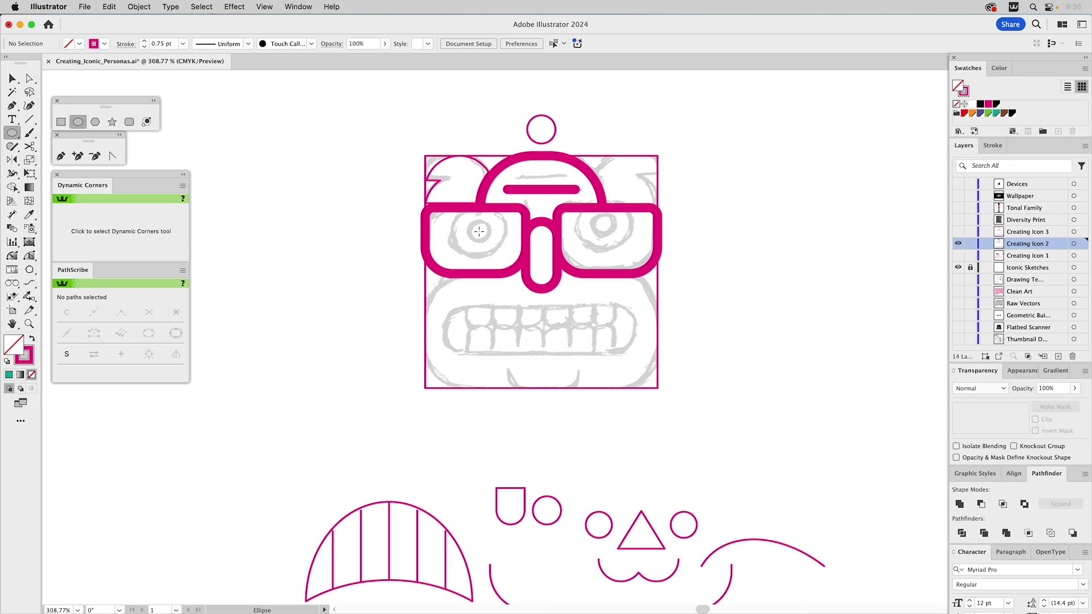
pyautogui.moveTo(479, 232); pyautogui.dragTo(508, 248)
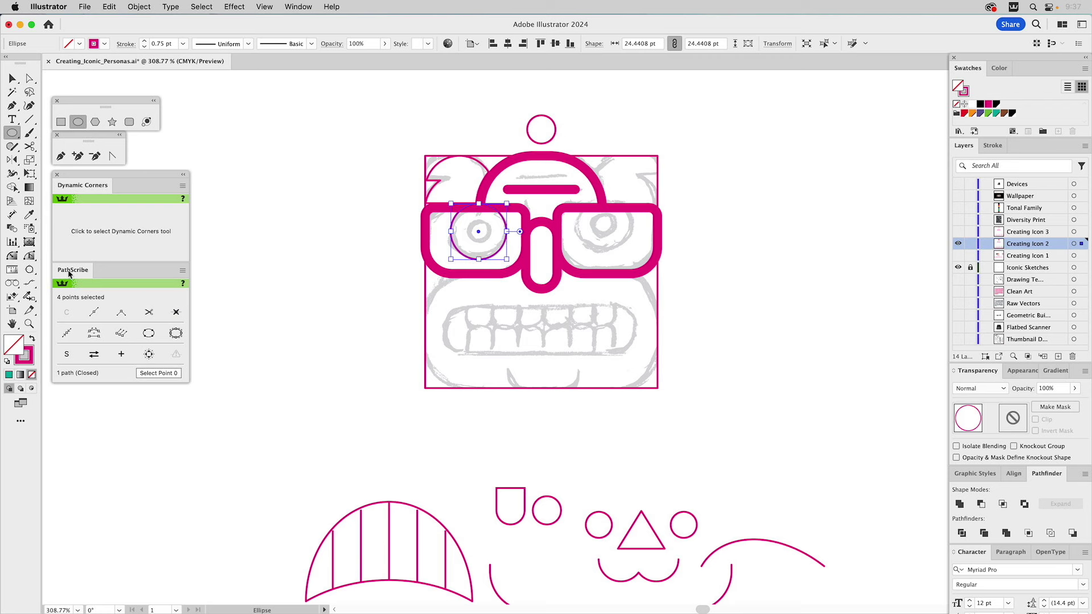
pyautogui.moveTo(992, 113); pyautogui.dragTo(962, 93)
pyautogui.press('z')
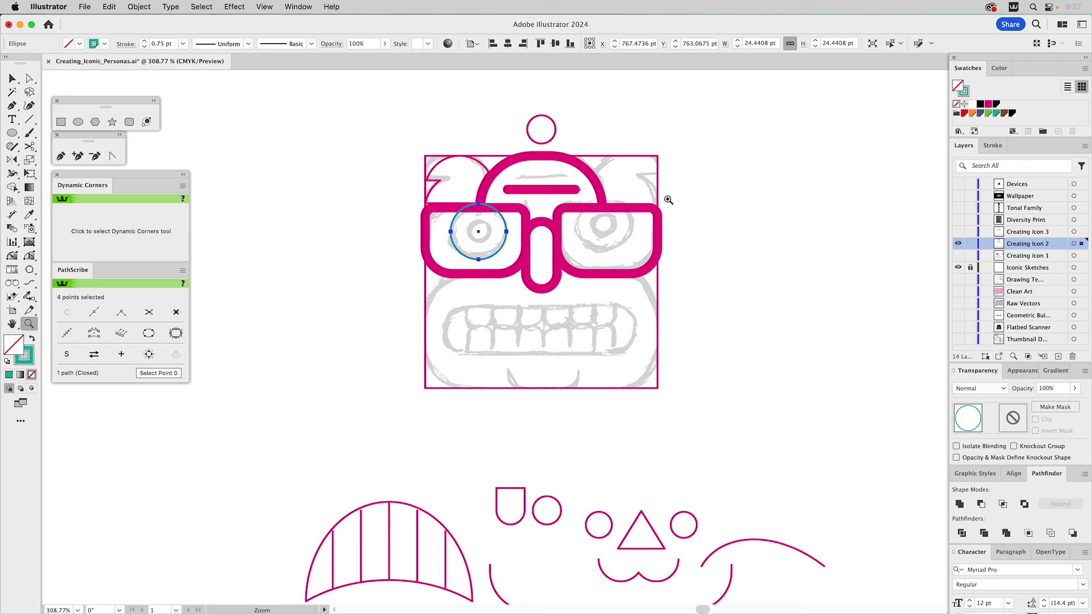
pyautogui.moveTo(406, 165); pyautogui.dragTo(621, 353)
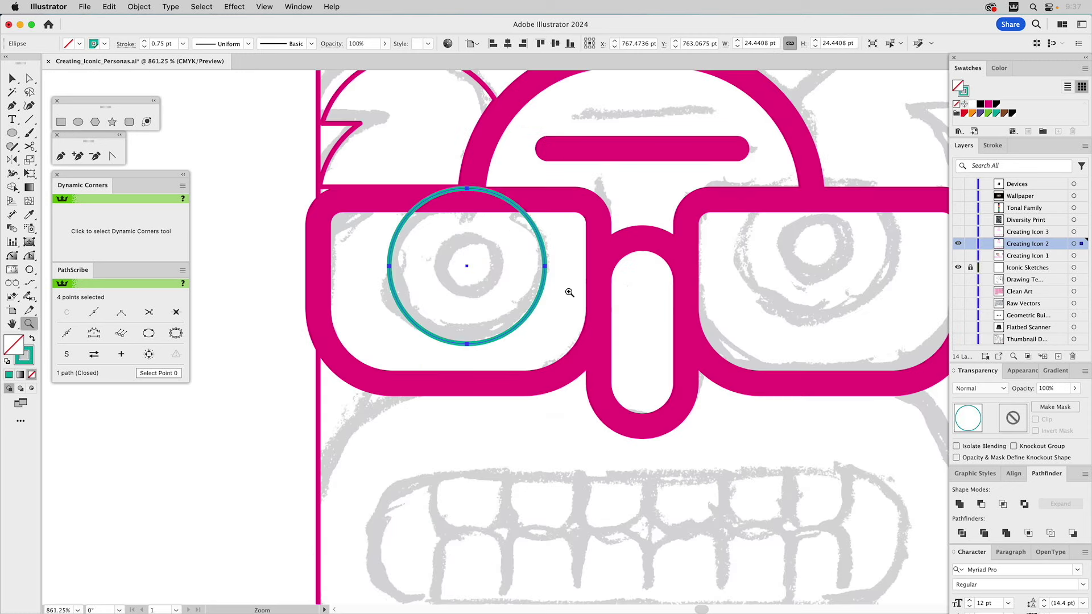
pyautogui.press('v')
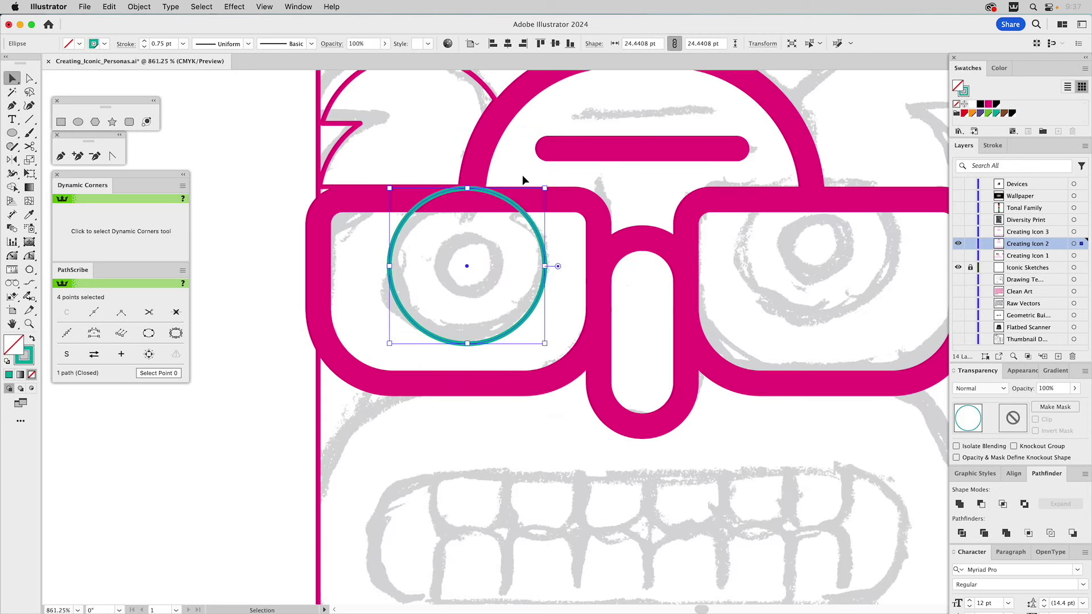
pyautogui.click(517, 181)
pyautogui.click(476, 188)
pyautogui.moveTo(476, 188); pyautogui.dragTo(549, 193)
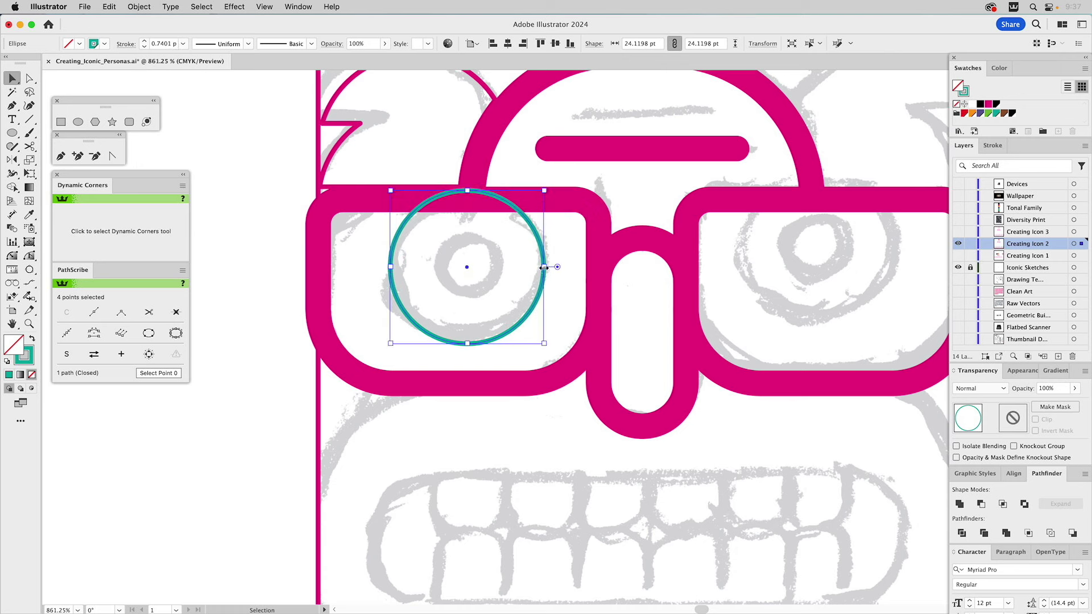
pyautogui.moveTo(544, 266); pyautogui.dragTo(499, 265)
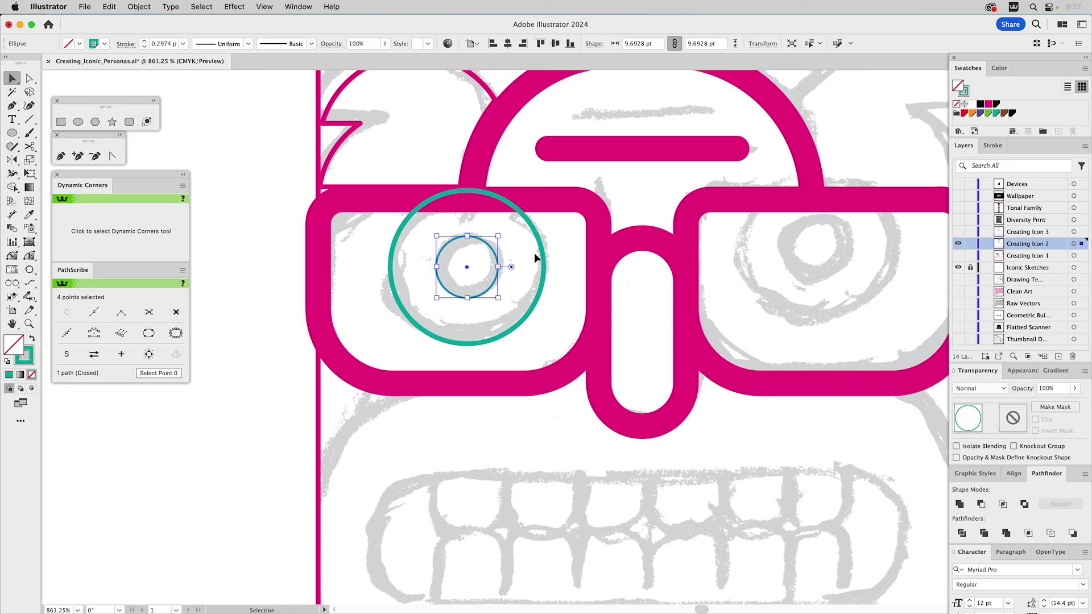
# - Minus Front the small circle from the large one, fill magenta, and set stroke to None
pyautogui.press('super+a')
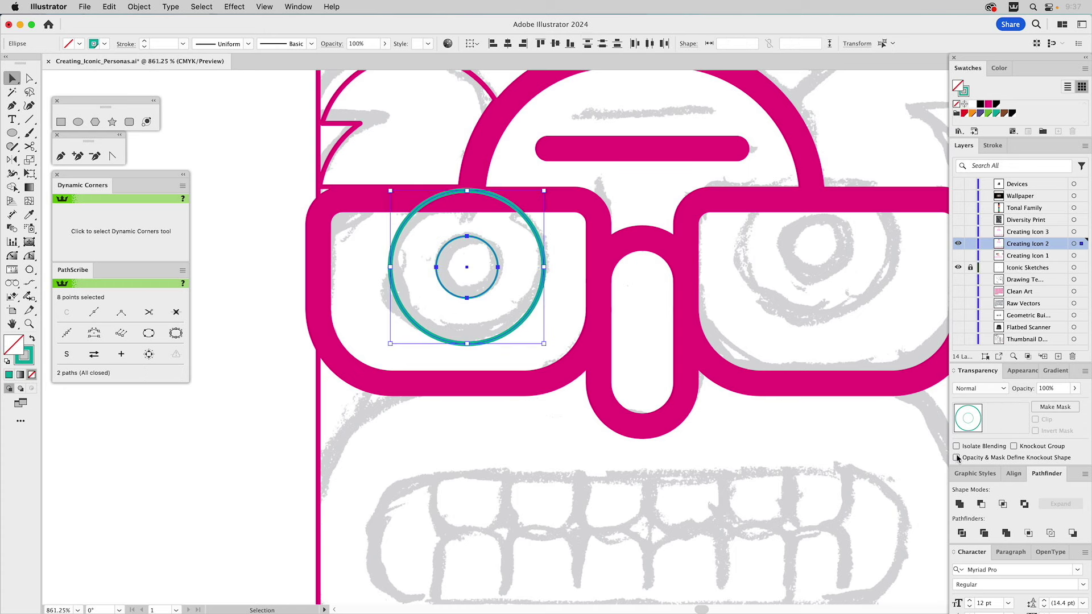
pyautogui.click(981, 504)
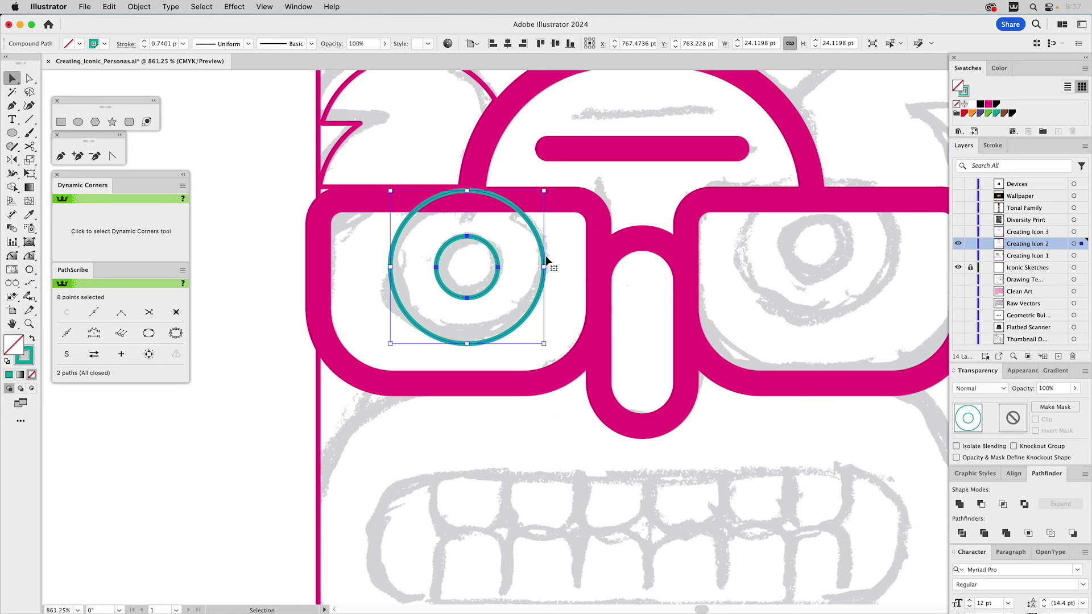
pyautogui.click(988, 105)
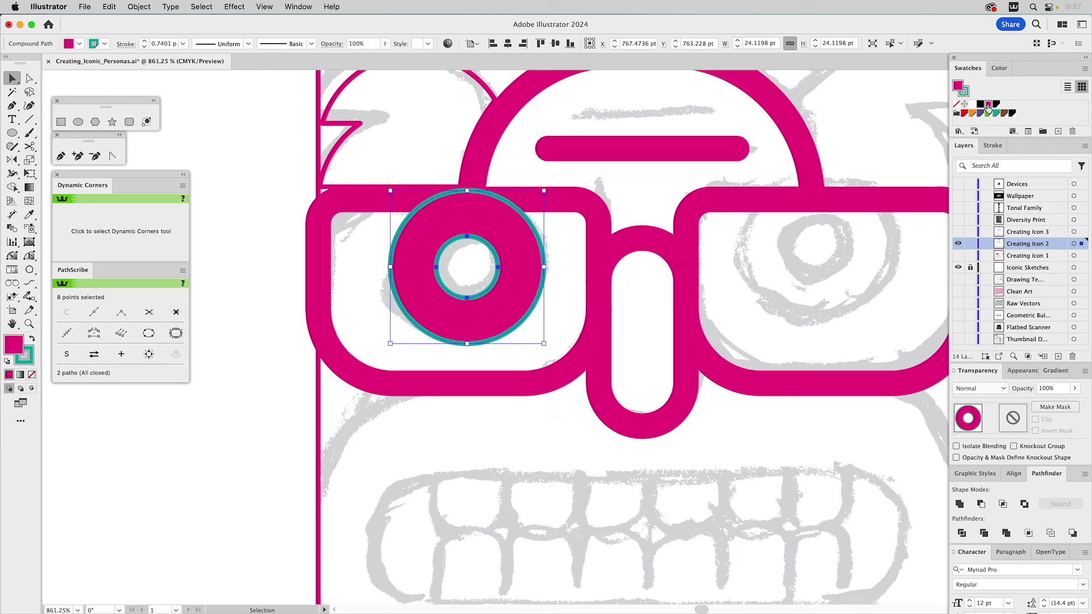
pyautogui.press('x')
pyautogui.click(957, 104)
pyautogui.click(262, 242)
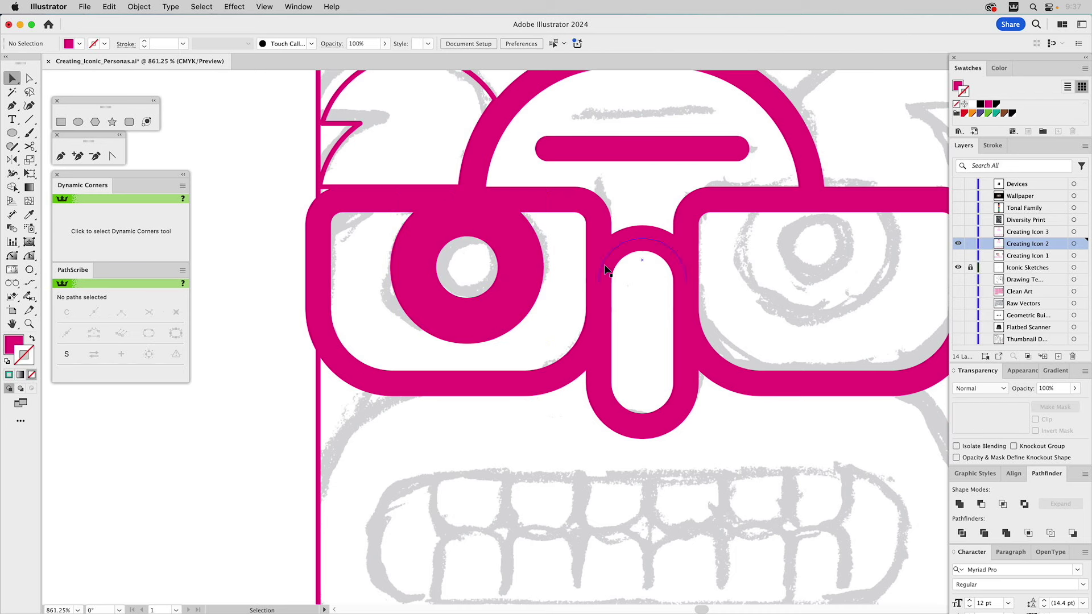
# - Reflect a copy of the left lens ring across the nose top into the right lens
pyautogui.click(512, 245)
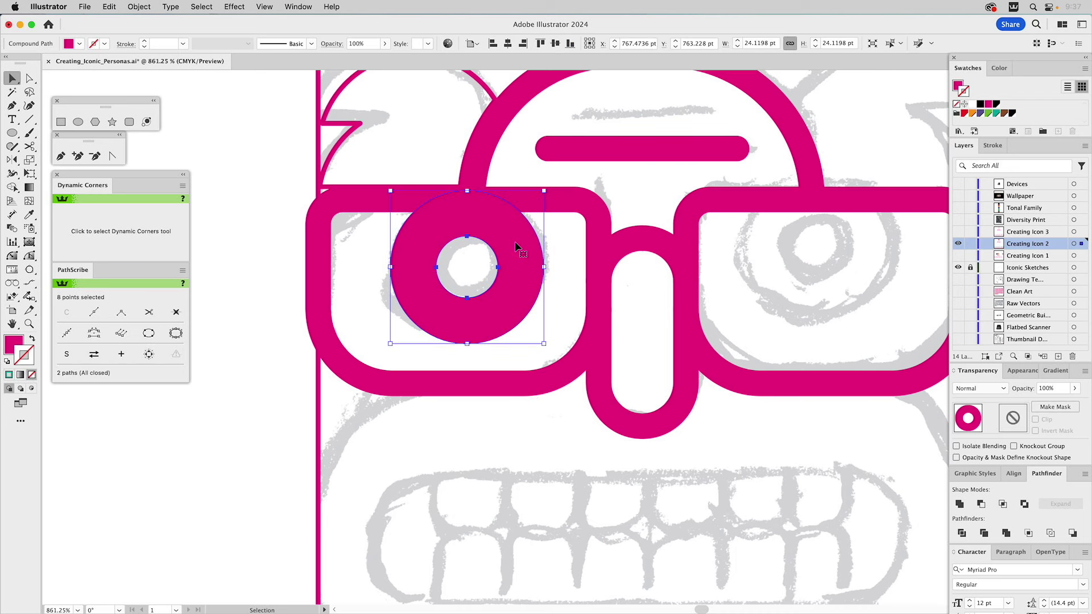
pyautogui.click(12, 160)
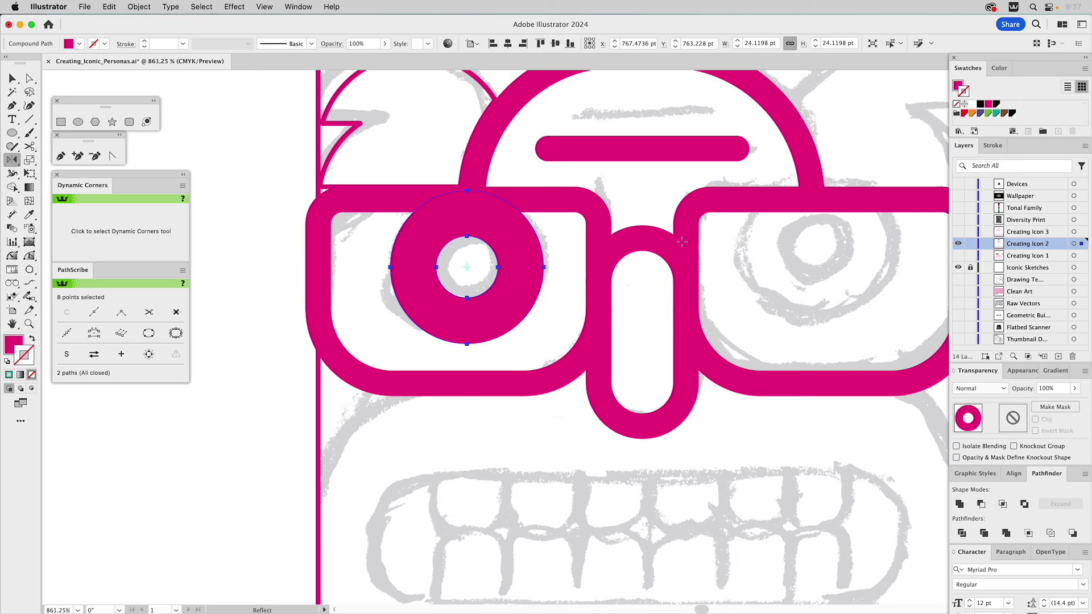
pyautogui.click(642, 237)
pyautogui.moveTo(643, 274); pyautogui.dragTo(643, 275)
pyautogui.press('v')
pyautogui.press('super+shift+a')
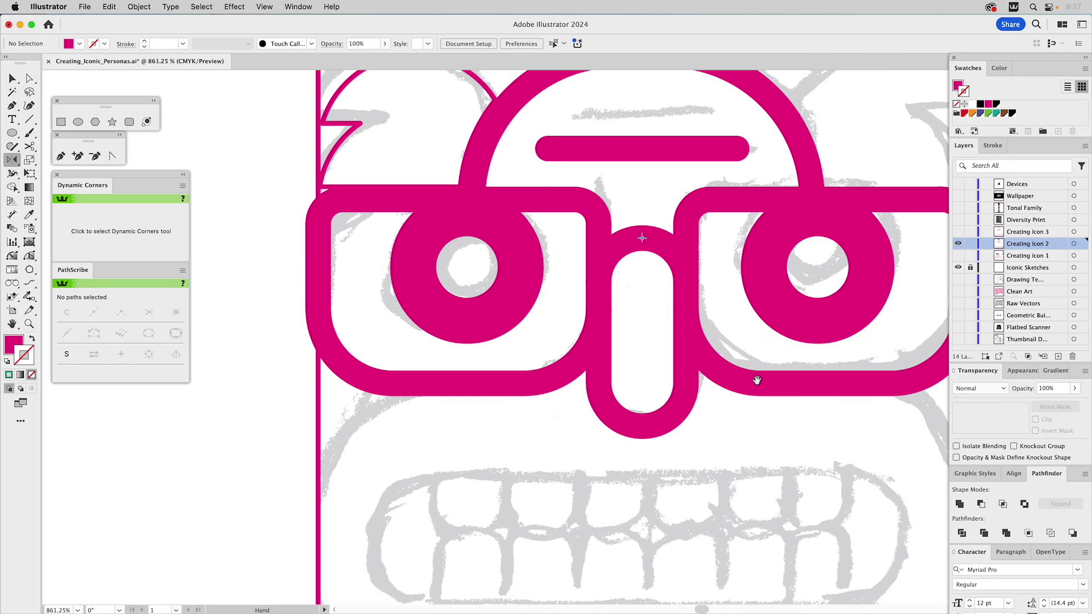
# - Reflect a copy of the left hair tuft onto the right side of the head
pyautogui.scroll(3, 682, 466)
pyautogui.hscroll(3, 682, 466)
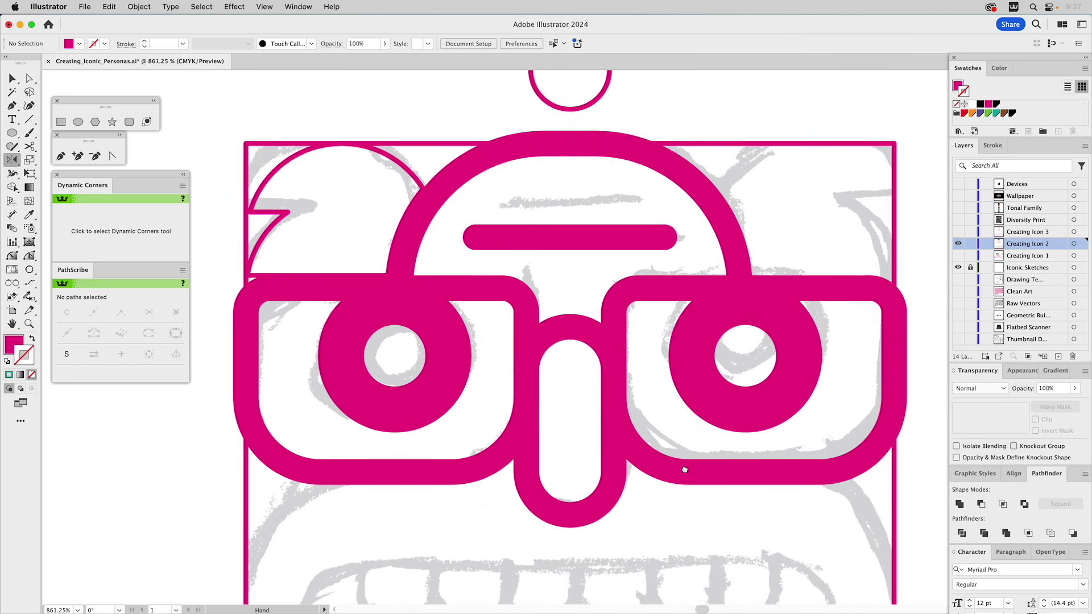
pyautogui.click(397, 169)
pyautogui.press('o')
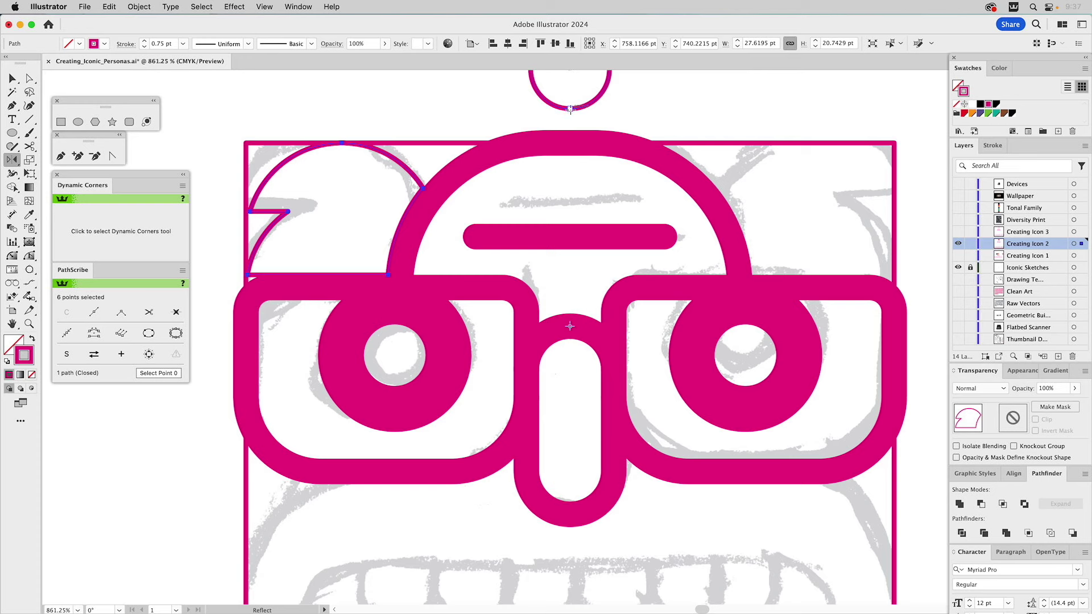
pyautogui.moveTo(570, 109); pyautogui.dragTo(571, 179)
# - Zoom out so the whole face is in view
pyautogui.moveTo(751, 414); pyautogui.dragTo(768, 190)
pyautogui.click(29, 324)
pyautogui.keyDown('alt'); pyautogui.click(538, 394); pyautogui.keyUp('alt')
pyautogui.keyDown('alt'); pyautogui.click(546, 397); pyautogui.keyUp('alt')
pyautogui.moveTo(563, 283); pyautogui.dragTo(544, 390)
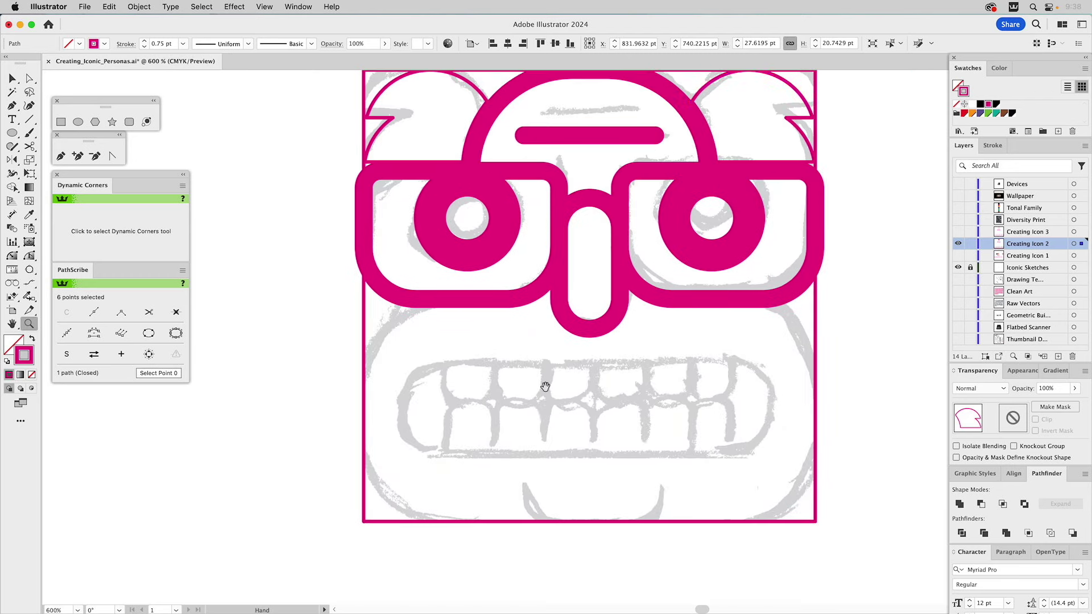
pyautogui.press('v')
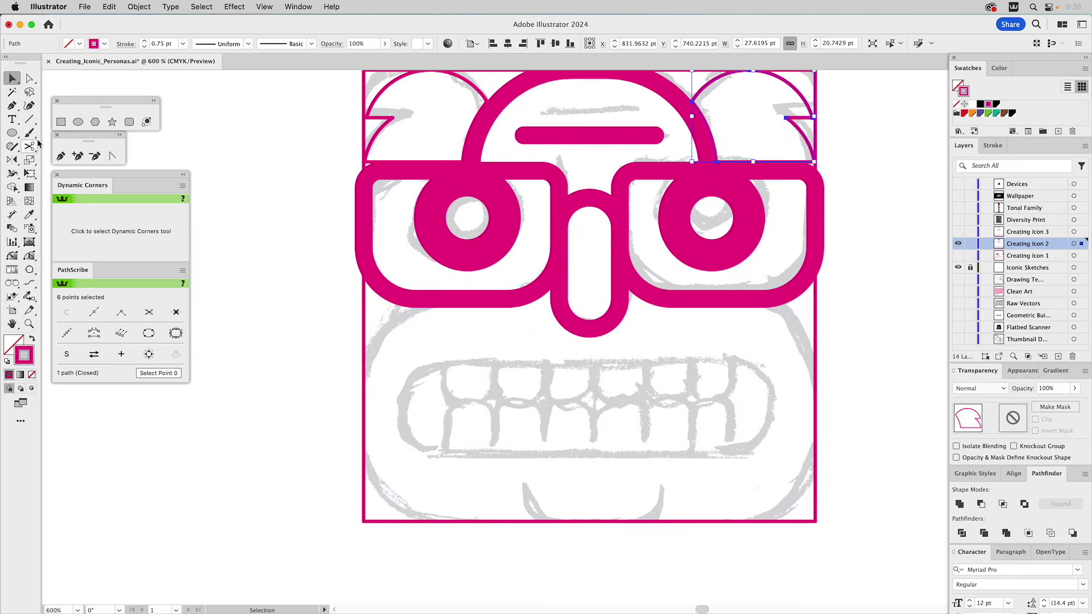
pyautogui.click(61, 122)
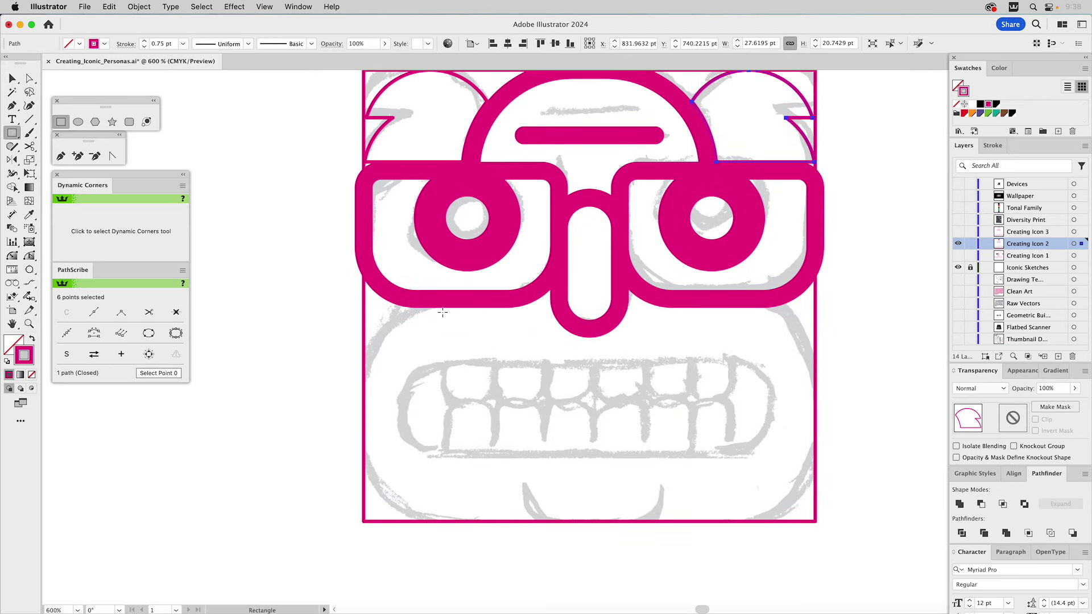
pyautogui.press('super+shift+a')
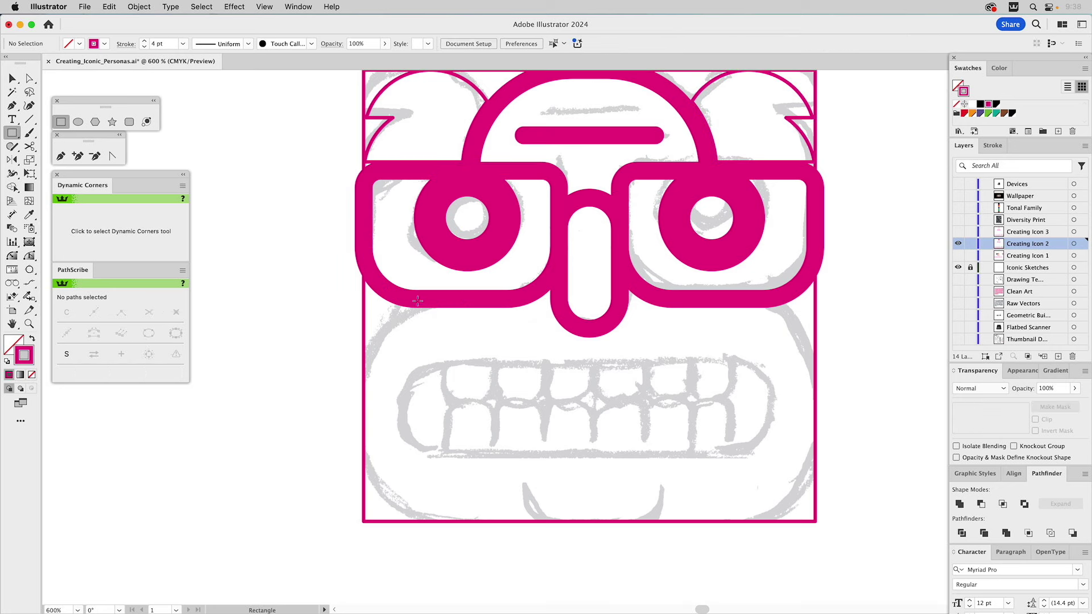
# - Draw a rectangle over the teeth sketch, widen its left edge, and round all corners fully
pyautogui.moveTo(424, 300); pyautogui.dragTo(816, 520)
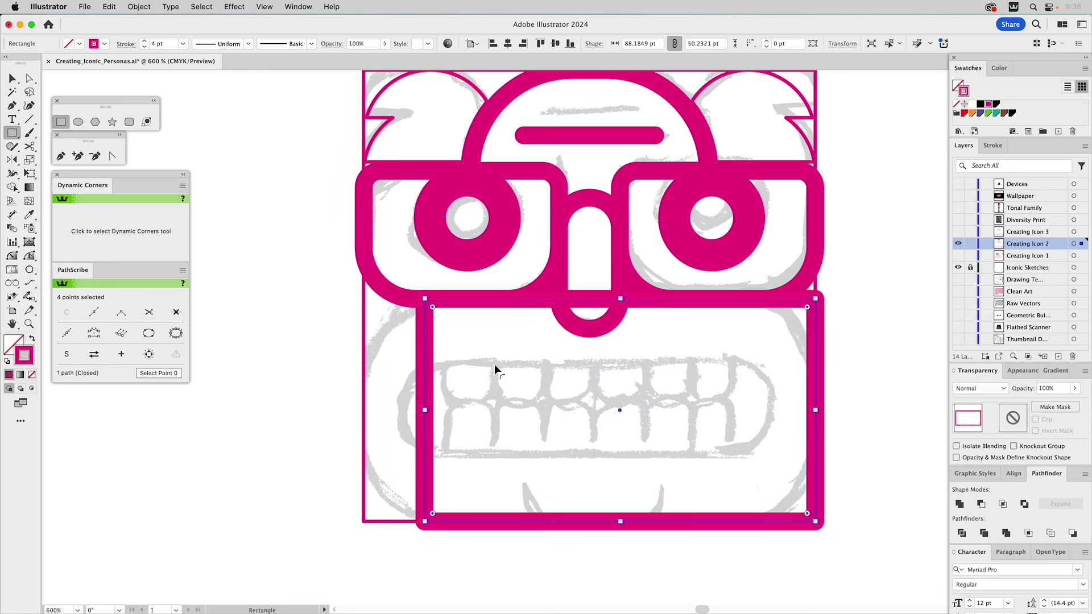
pyautogui.keyDown('super'); pyautogui.click(425, 299); pyautogui.keyUp('super')
pyautogui.moveTo(425, 521); pyautogui.dragTo(365, 526)
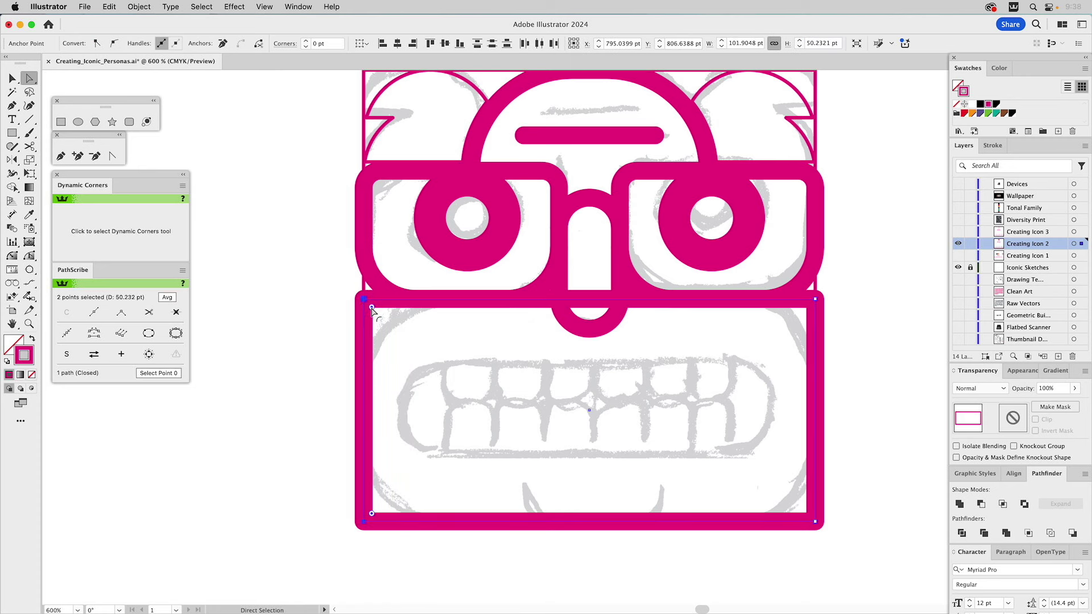
pyautogui.moveTo(372, 308); pyautogui.dragTo(463, 378)
pyautogui.press('super+z')
pyautogui.press('v')
pyautogui.click(524, 367)
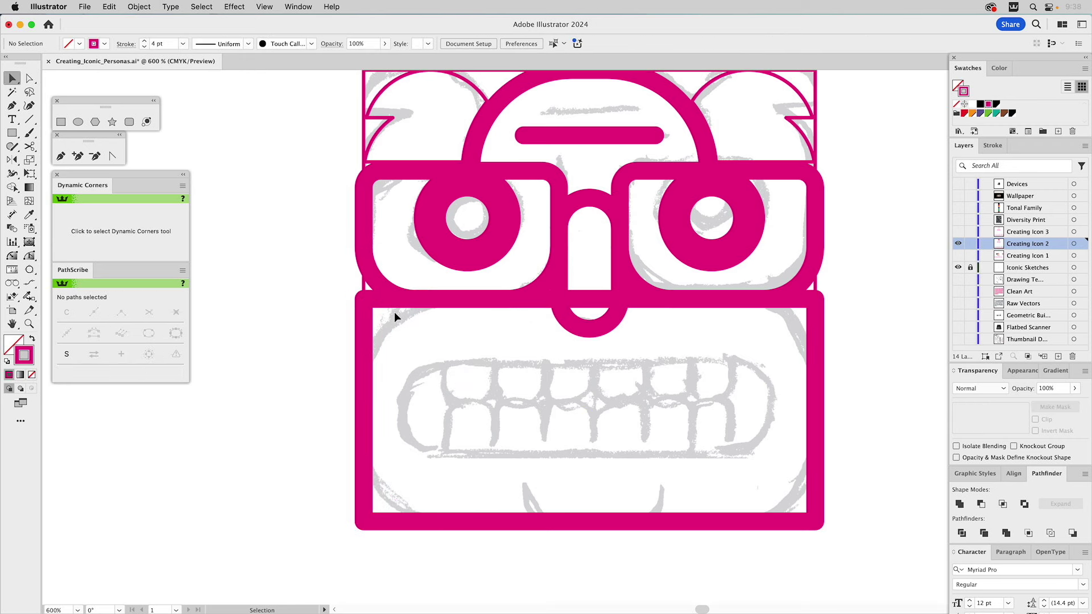
pyautogui.press('a')
pyautogui.click(381, 302)
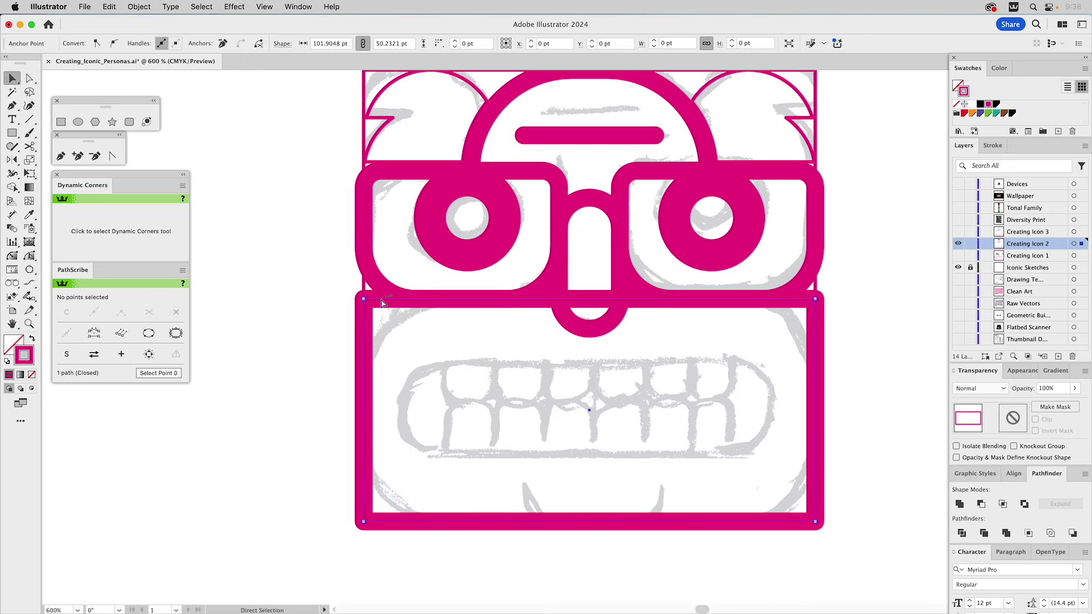
pyautogui.moveTo(372, 308); pyautogui.dragTo(462, 386)
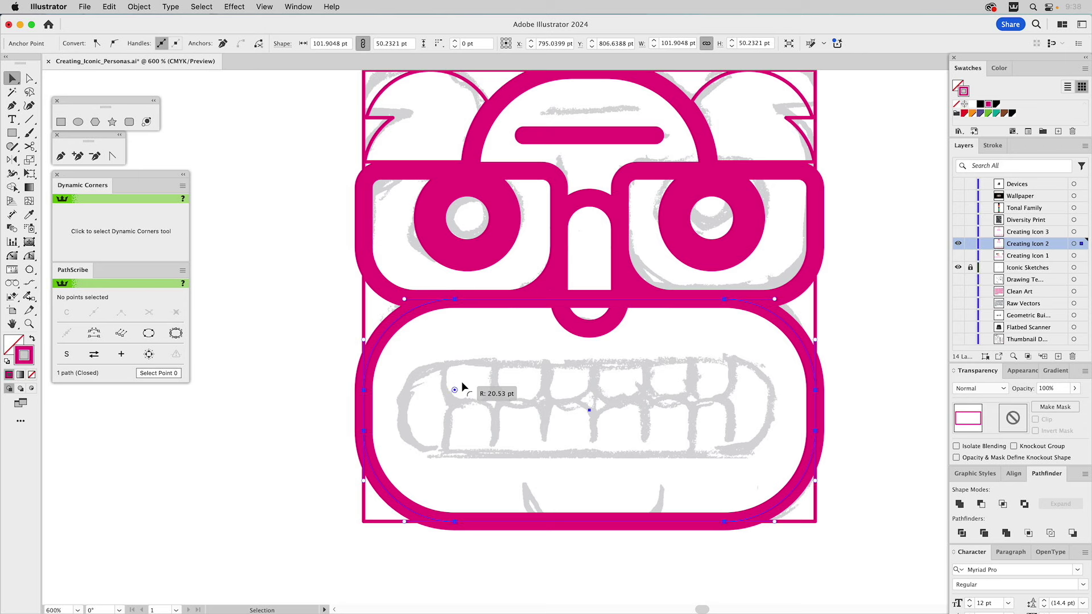
pyautogui.moveTo(462, 386); pyautogui.dragTo(464, 387)
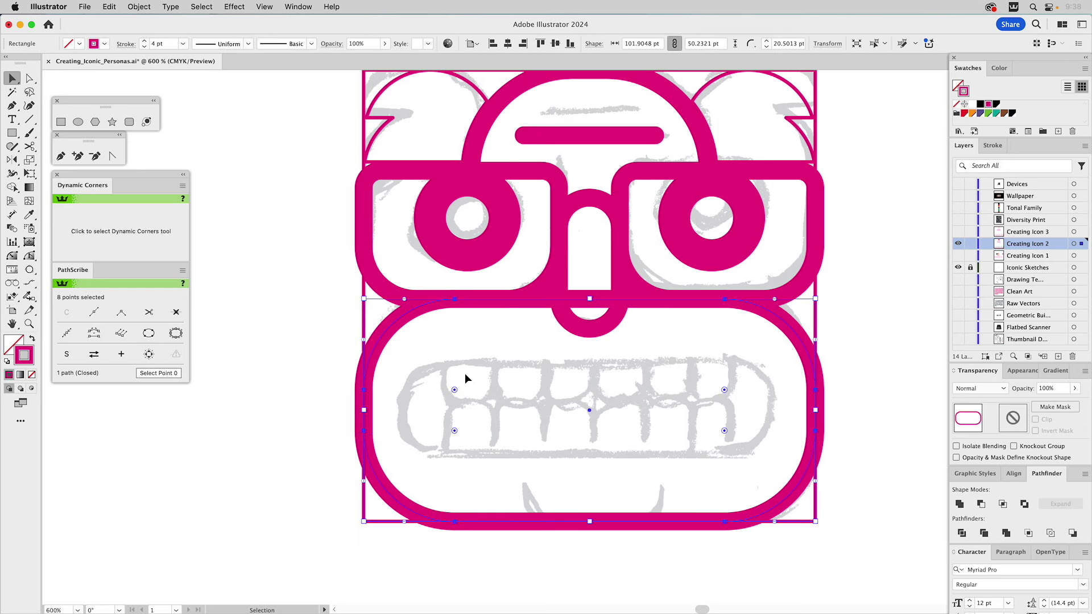
pyautogui.click(29, 146)
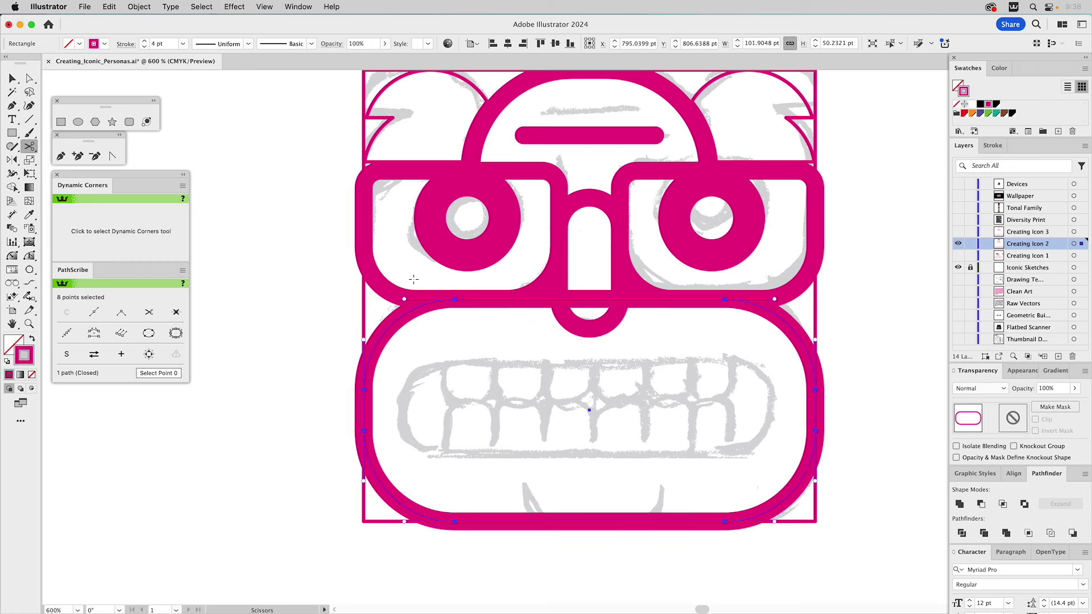
pyautogui.click(455, 299)
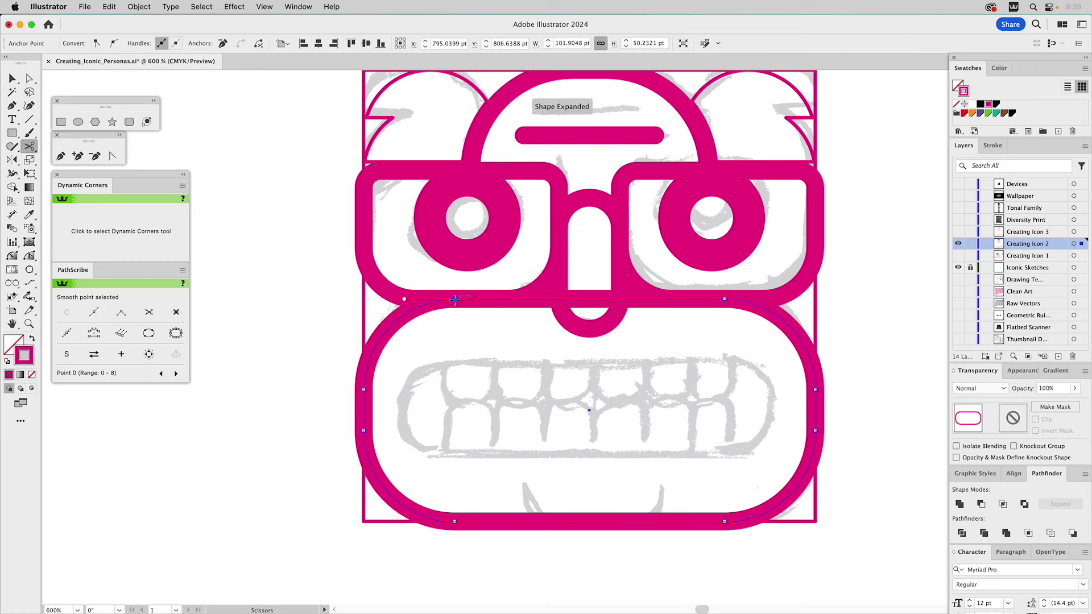
pyautogui.click(724, 300)
pyautogui.press('a')
pyautogui.click(588, 302)
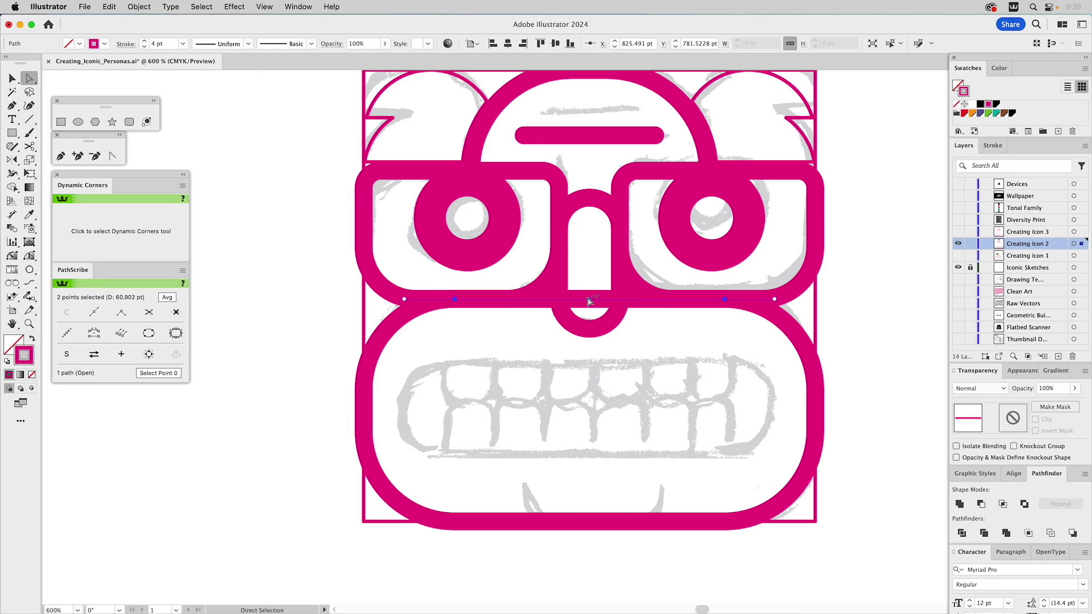
pyautogui.press('Delete')
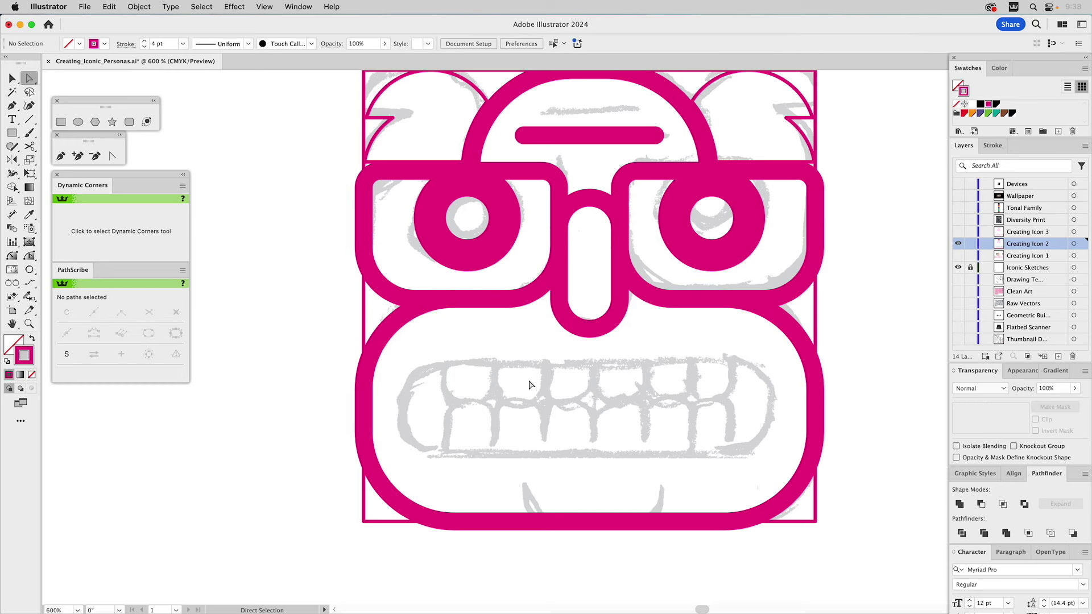
pyautogui.hotkey('ctrl', 'z')
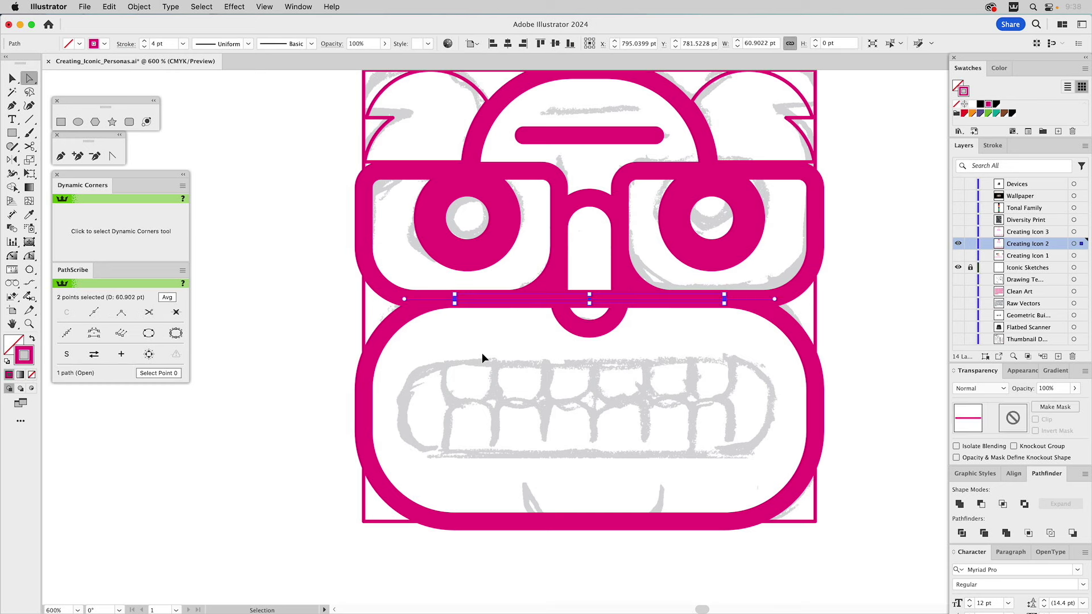
pyautogui.hotkey('ctrl', 'z')
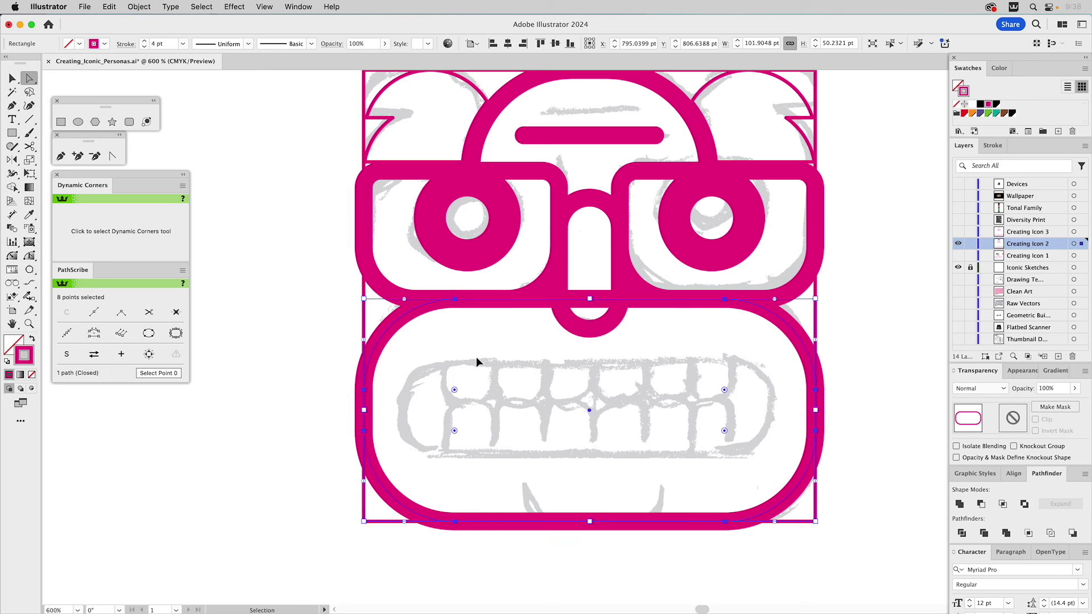
pyautogui.press('v')
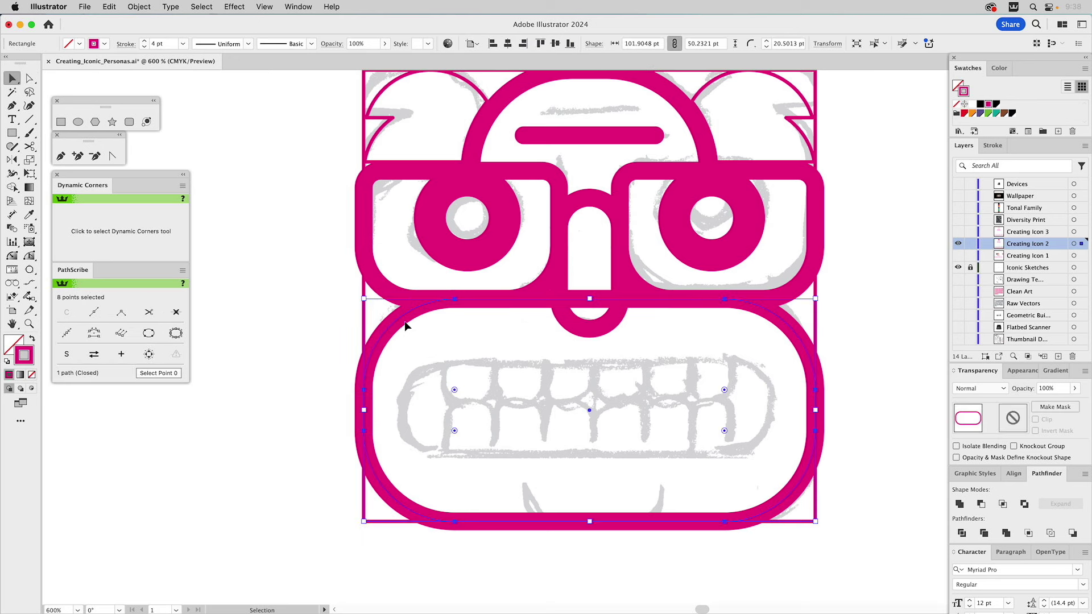
# - Open Offset Path on the mouth frame and preview an 8 pt offset
pyautogui.click(136, 7)
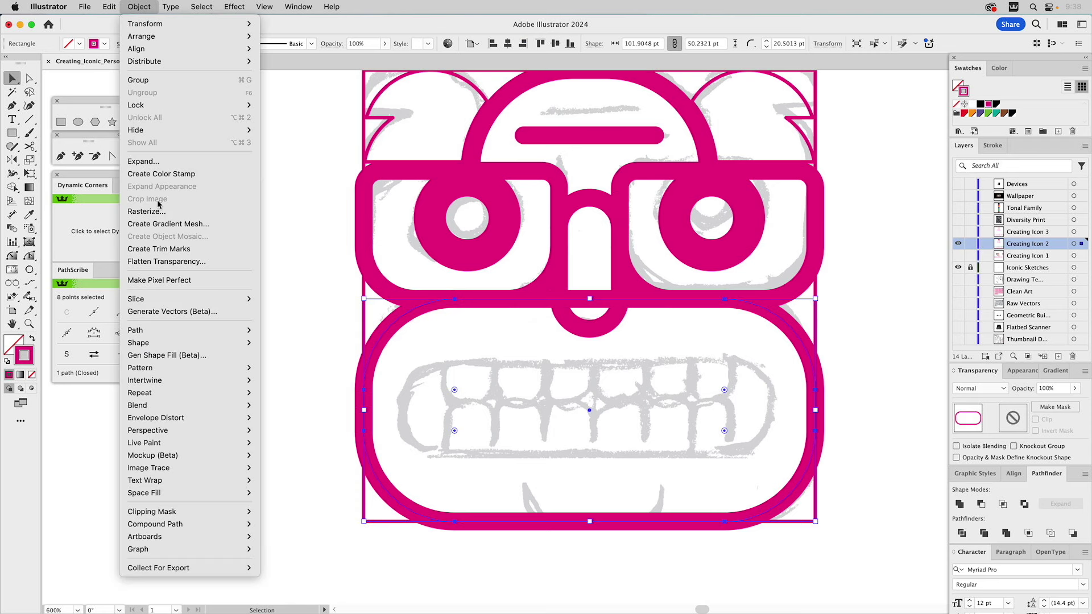
pyautogui.moveTo(154, 334)
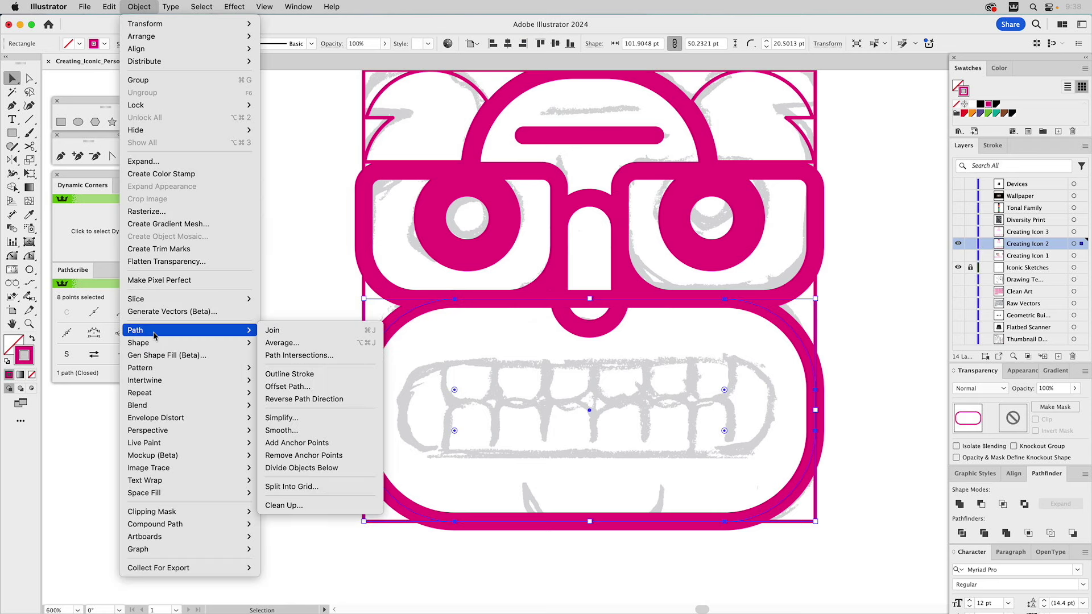
pyautogui.click(280, 387)
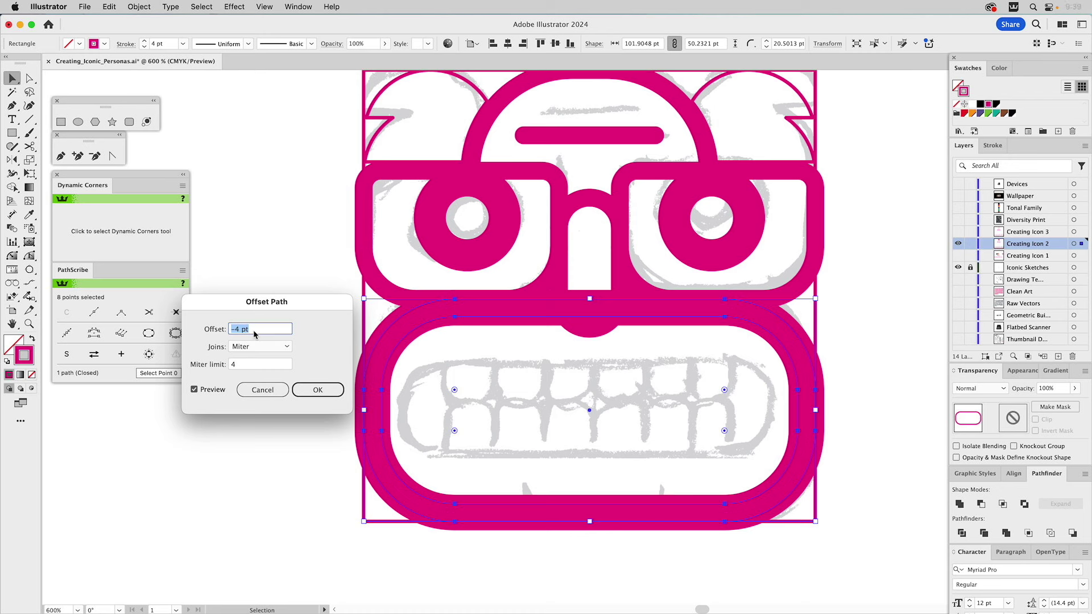
pyautogui.click(238, 328)
pyautogui.write('8')
pyautogui.click(210, 391)
pyautogui.click(210, 391)
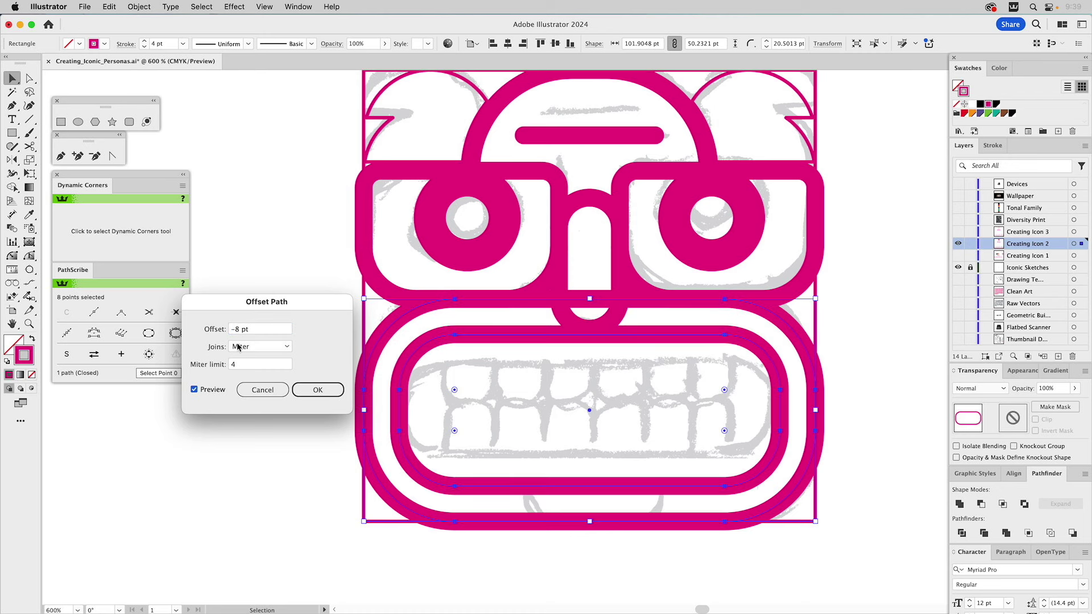
# - Change the offset through -11 to -14 pt and confirm the inset outline
pyautogui.moveTo(239, 332); pyautogui.dragTo(227, 331)
pyautogui.write('-11')
pyautogui.click(209, 392)
pyautogui.click(209, 392)
pyautogui.click(209, 392)
pyautogui.click(209, 391)
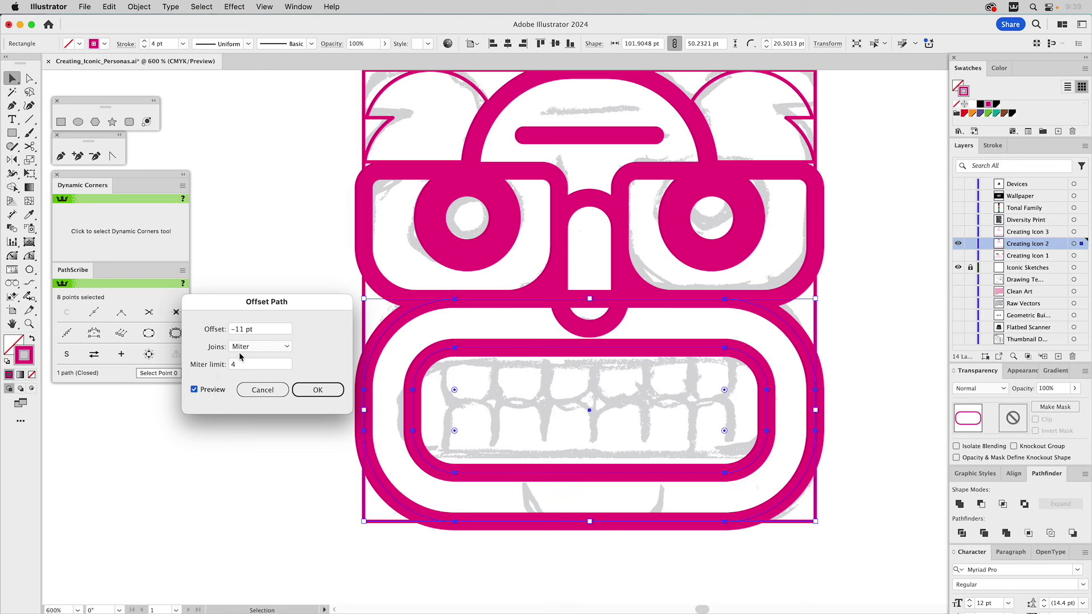
pyautogui.doubleClick(244, 331)
pyautogui.write('14')
pyautogui.click(210, 391)
pyautogui.click(209, 390)
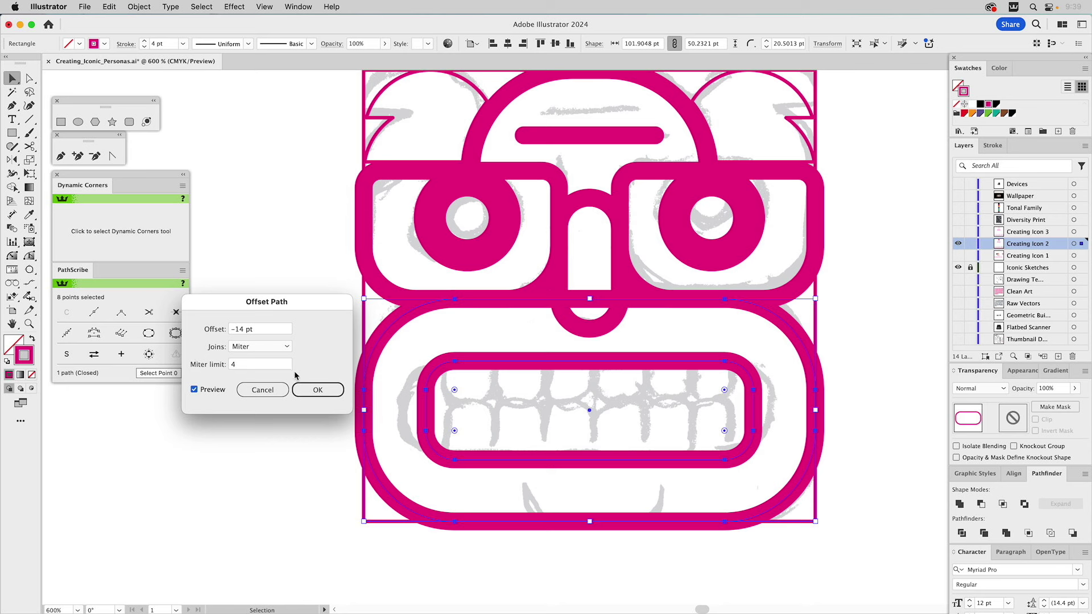
pyautogui.click(302, 389)
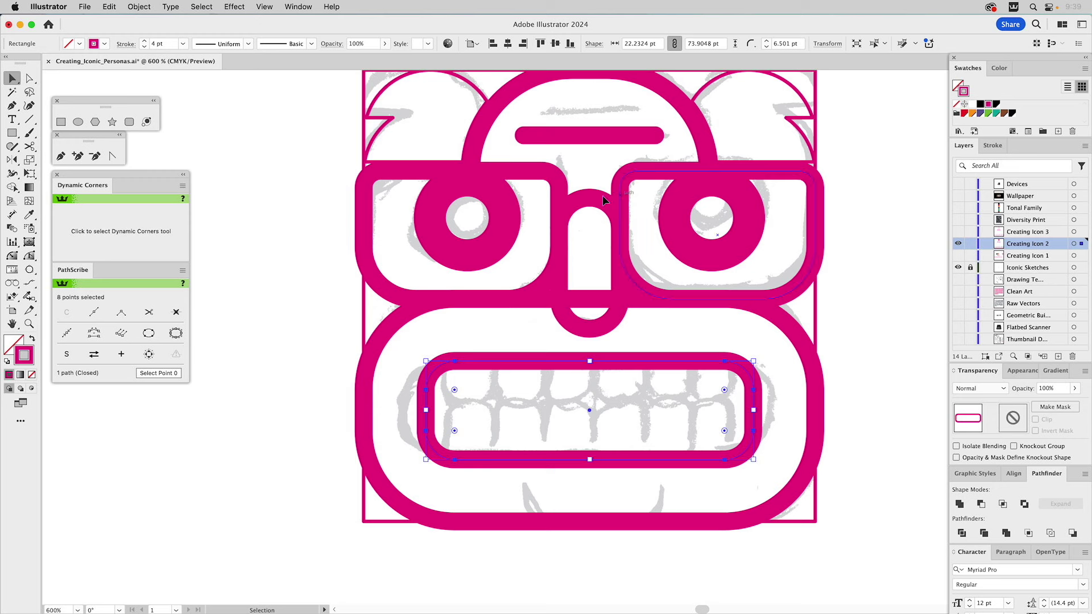
# - Cut the outer mouth frame at both top anchors with Scissors and delete the top segment
pyautogui.click(585, 301)
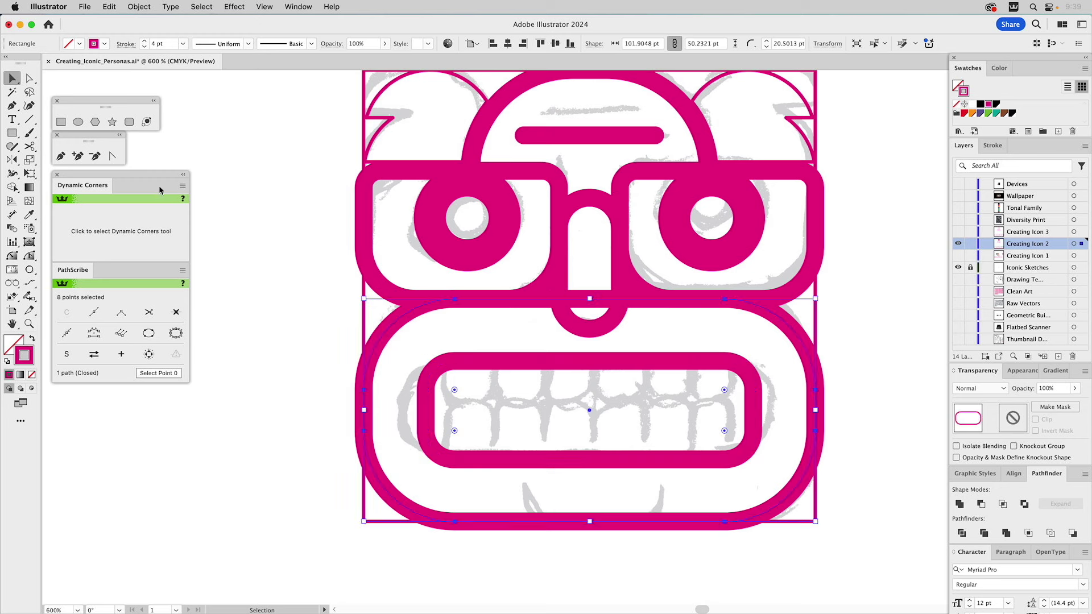
pyautogui.click(29, 146)
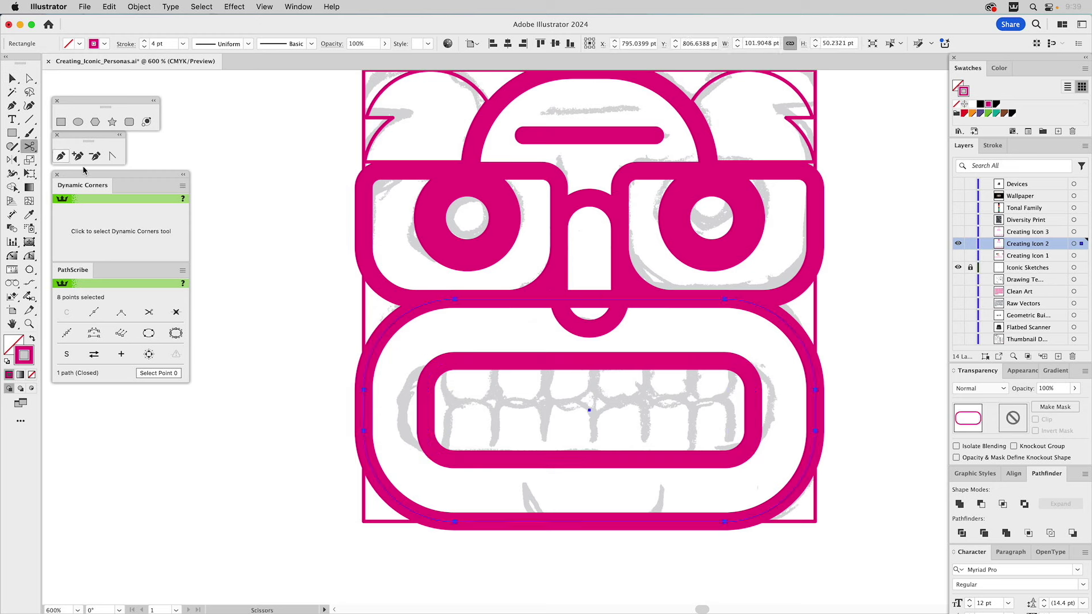
pyautogui.click(454, 299)
pyautogui.click(724, 299)
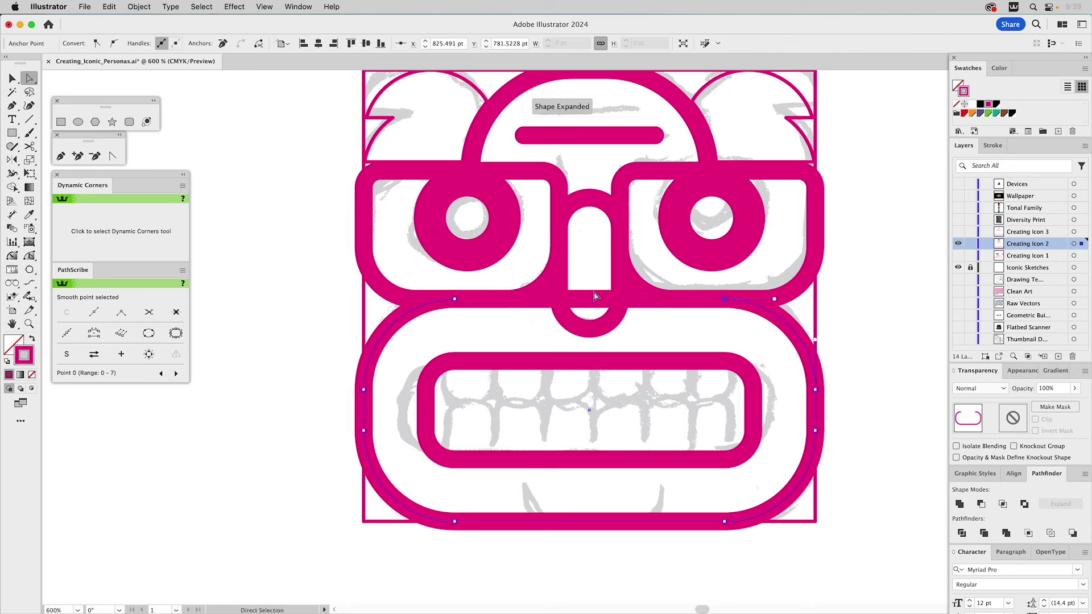
pyautogui.press('a')
pyautogui.click(589, 300)
pyautogui.press('Delete')
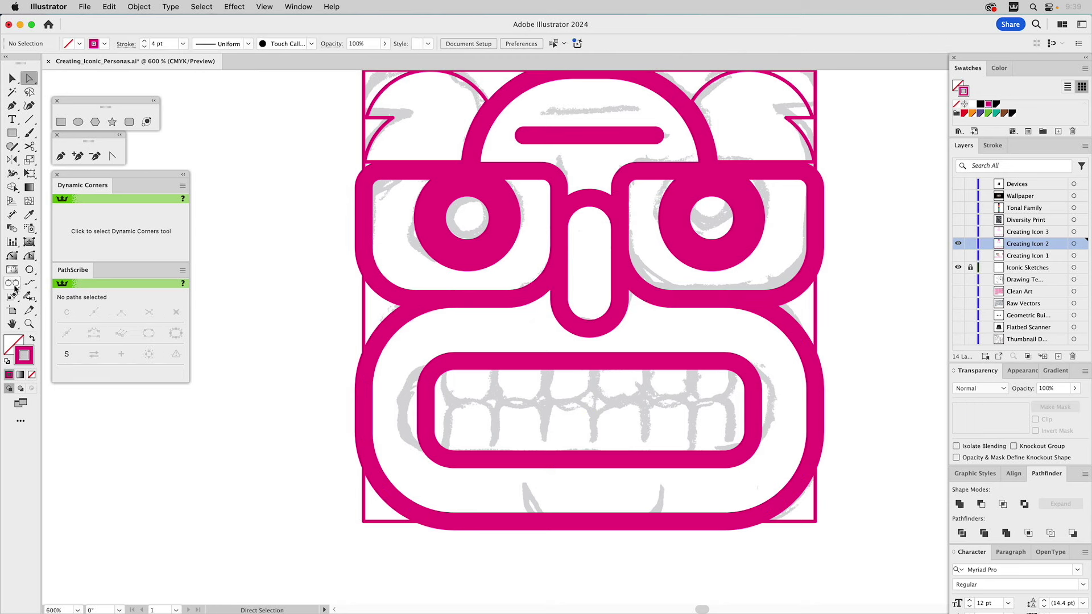
pyautogui.click(29, 324)
pyautogui.keyDown('alt'); pyautogui.click(616, 383); pyautogui.keyUp('alt')
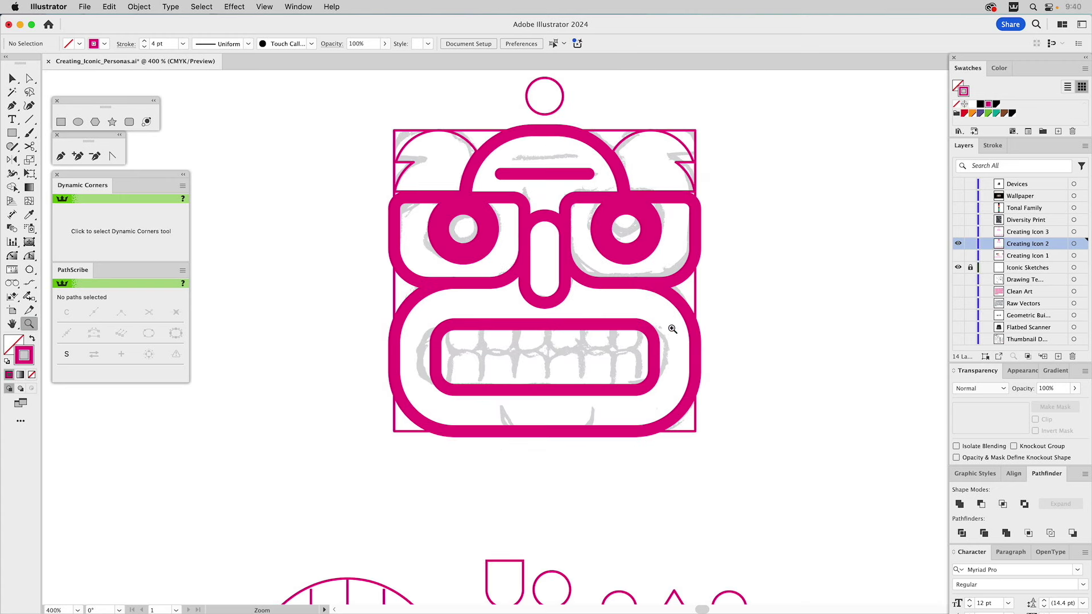
# - Place a copy of the small U shape inside the mouth just under the nose
pyautogui.press('v')
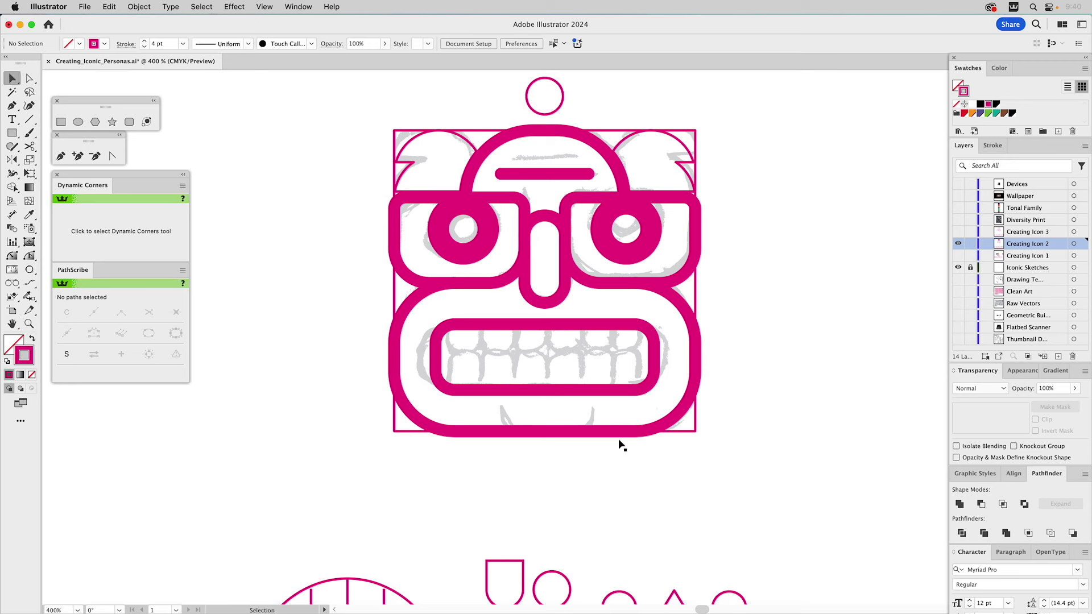
pyautogui.click(504, 565)
pyautogui.moveTo(504, 566); pyautogui.dragTo(562, 319)
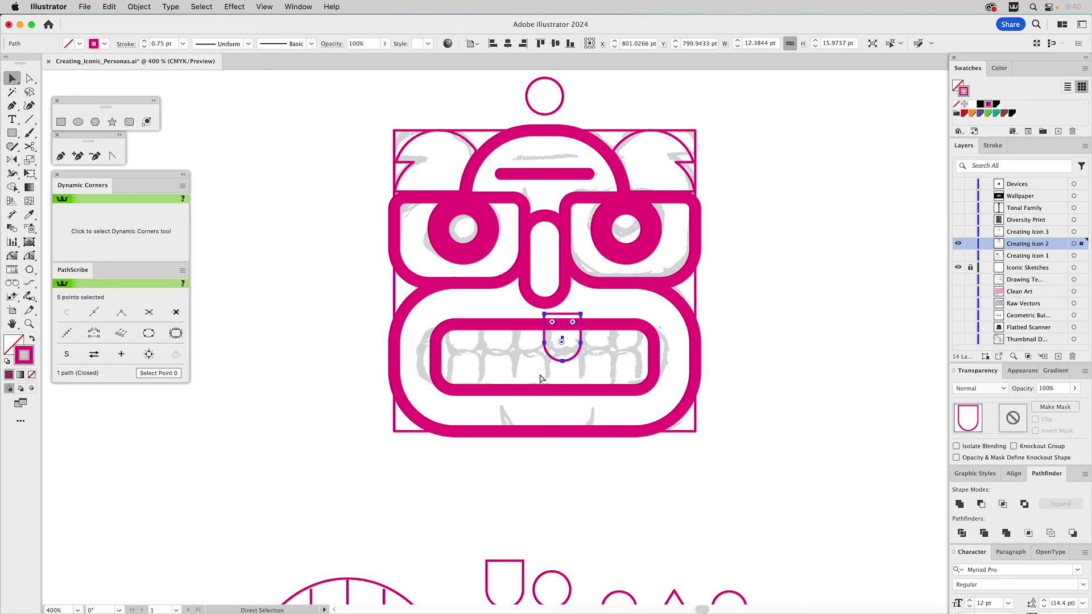
pyautogui.click(592, 347)
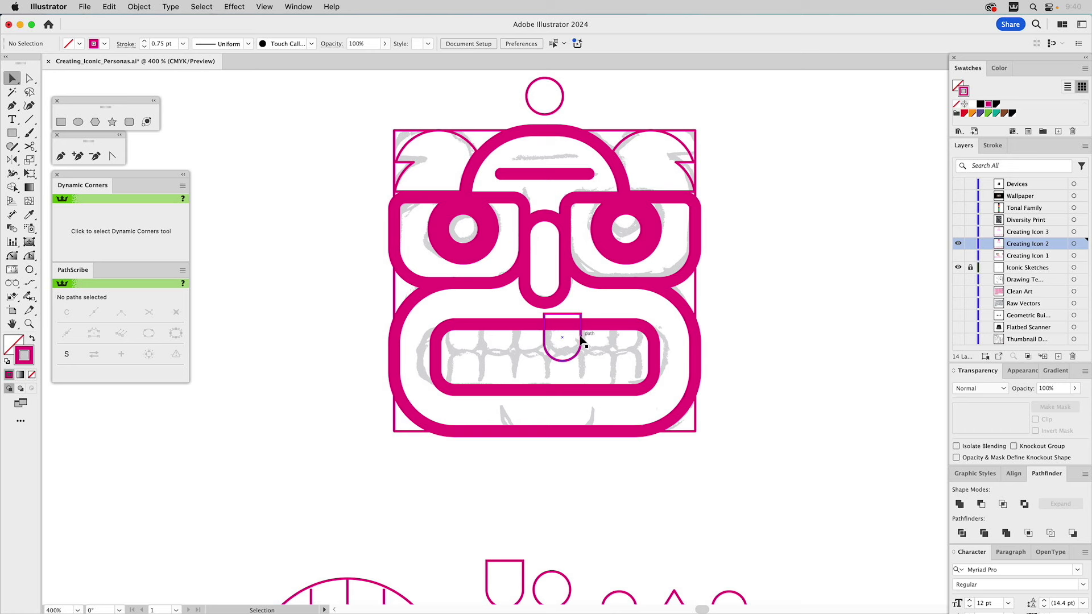
pyautogui.moveTo(581, 313); pyautogui.dragTo(549, 306)
pyautogui.moveTo(547, 307); pyautogui.dragTo(547, 307)
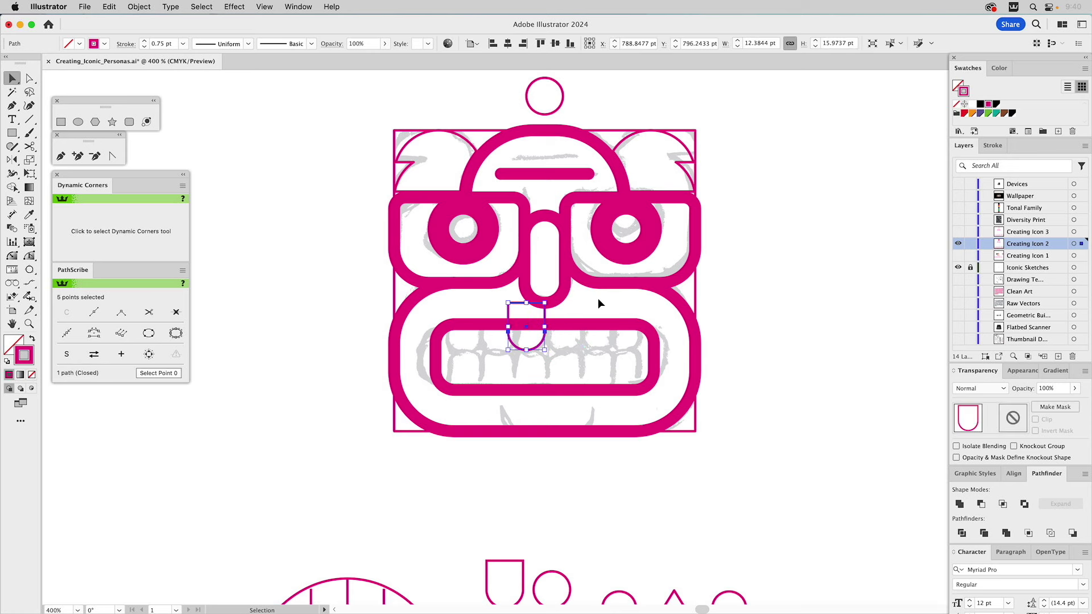
pyautogui.click(545, 319)
pyautogui.press('Left')
pyautogui.press('Left')
pyautogui.press('Left')
pyautogui.press('Left')
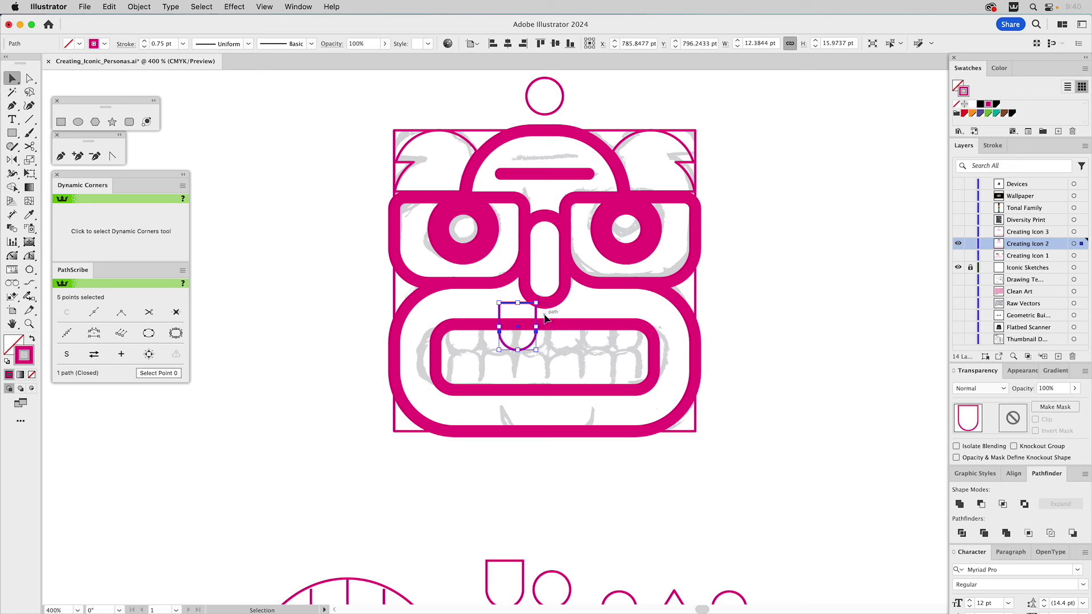
pyautogui.click(557, 310)
pyautogui.moveTo(532, 304); pyautogui.dragTo(542, 305)
pyautogui.press('v')
pyautogui.press('Left')
pyautogui.press('Left')
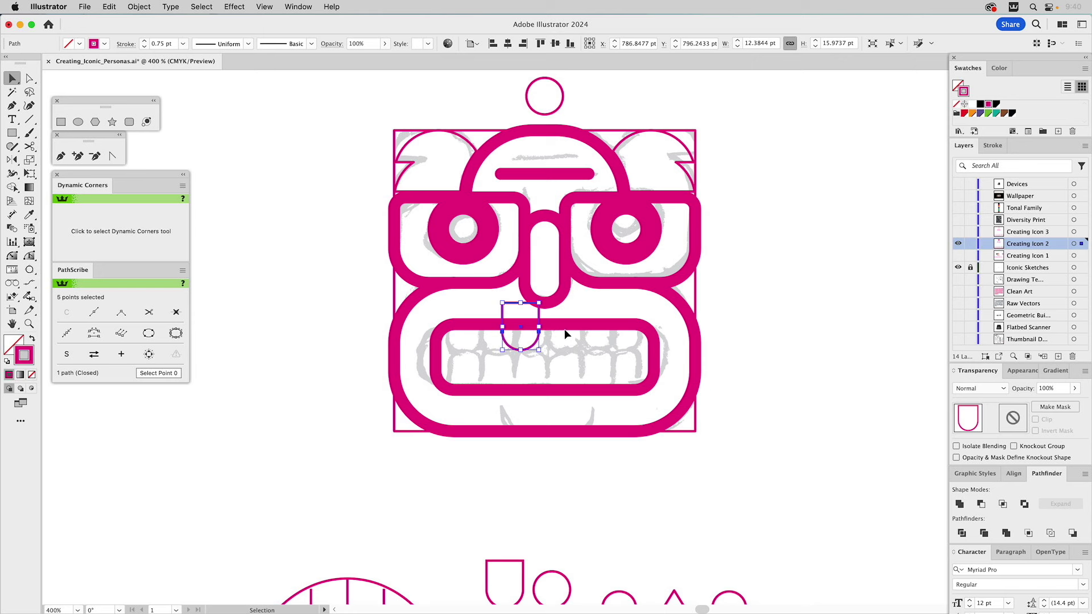
# - Duplicate the U shape to its left and drop both against the inner mouth frame
pyautogui.press('a')
pyautogui.moveTo(537, 307); pyautogui.dragTo(508, 306)
pyautogui.press('v')
pyautogui.press('Left')
pyautogui.press('Left')
pyautogui.press('Left')
pyautogui.press('Left')
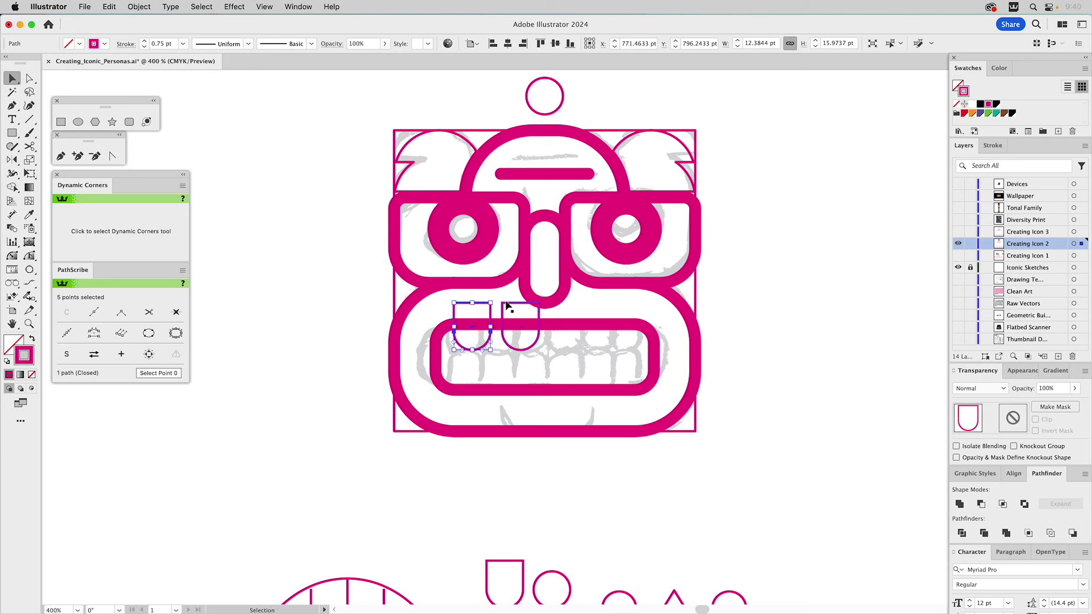
pyautogui.press('shift')
pyautogui.moveTo(514, 305); pyautogui.dragTo(517, 309)
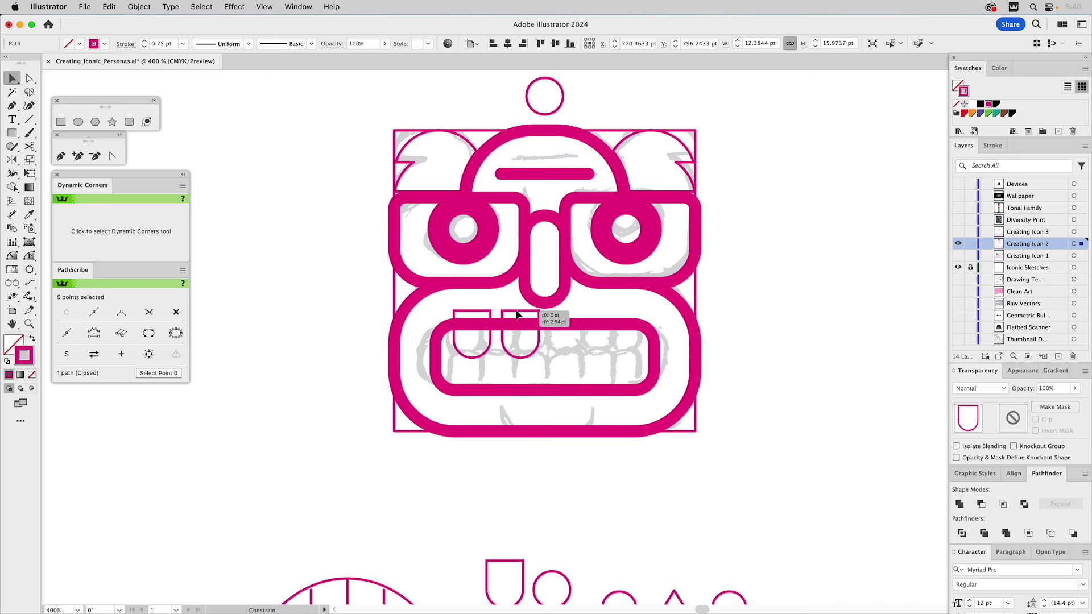
pyautogui.moveTo(516, 310); pyautogui.dragTo(516, 311)
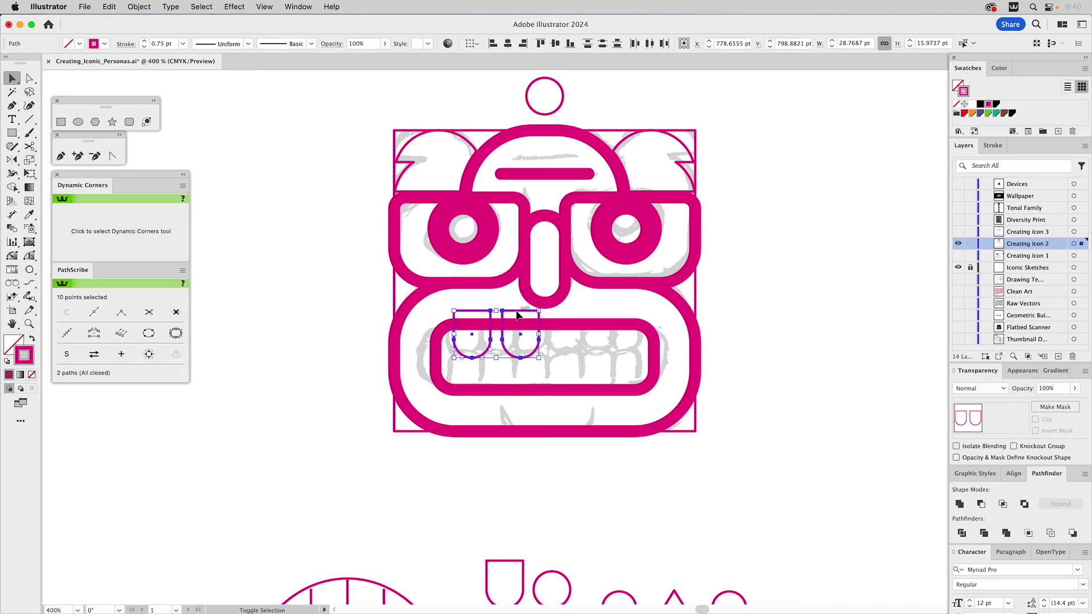
# - Adjust the top anchors of both U-shaped teeth
pyautogui.press('a')
pyautogui.moveTo(446, 311); pyautogui.dragTo(537, 325)
pyautogui.press('v')
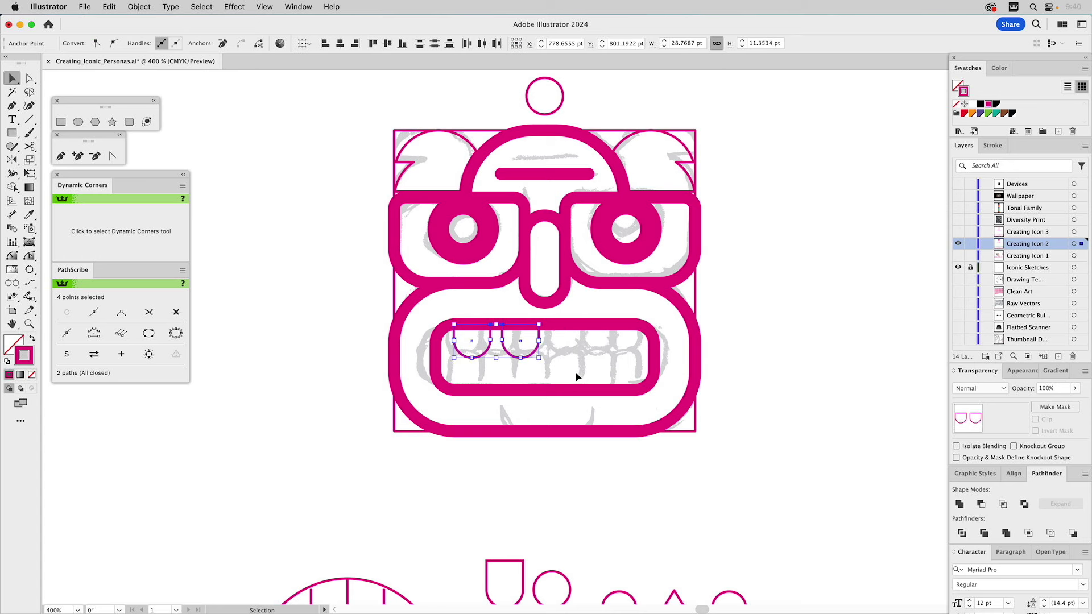
pyautogui.click(573, 371)
# - Reflect copies of the two teeth across the nose axis to the right side
pyautogui.click(472, 356)
pyautogui.keyDown('shift'); pyautogui.click(520, 358); pyautogui.keyUp('shift')
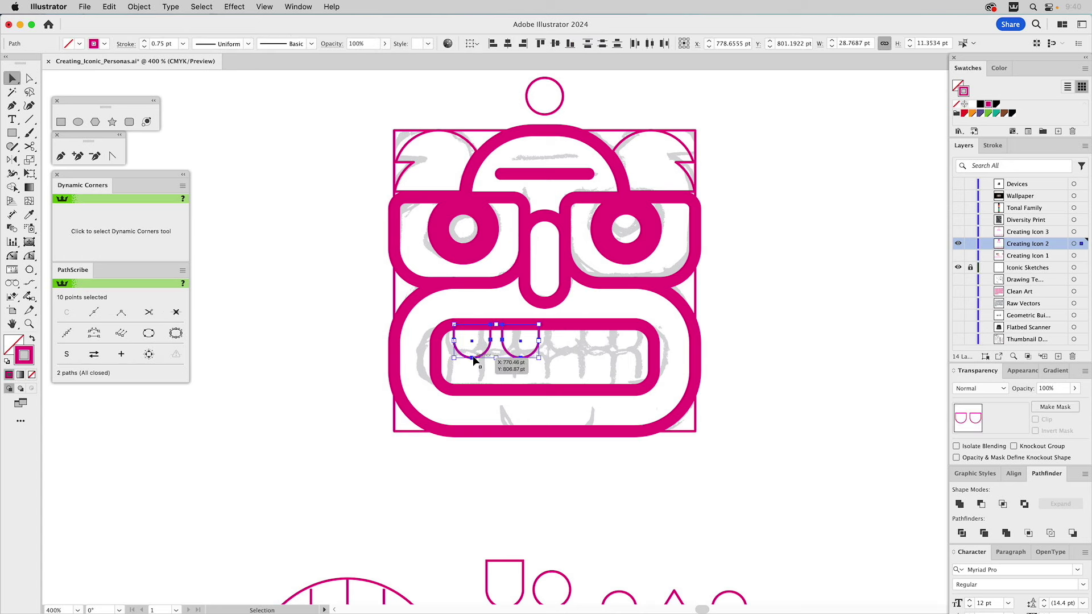
pyautogui.click(20, 164)
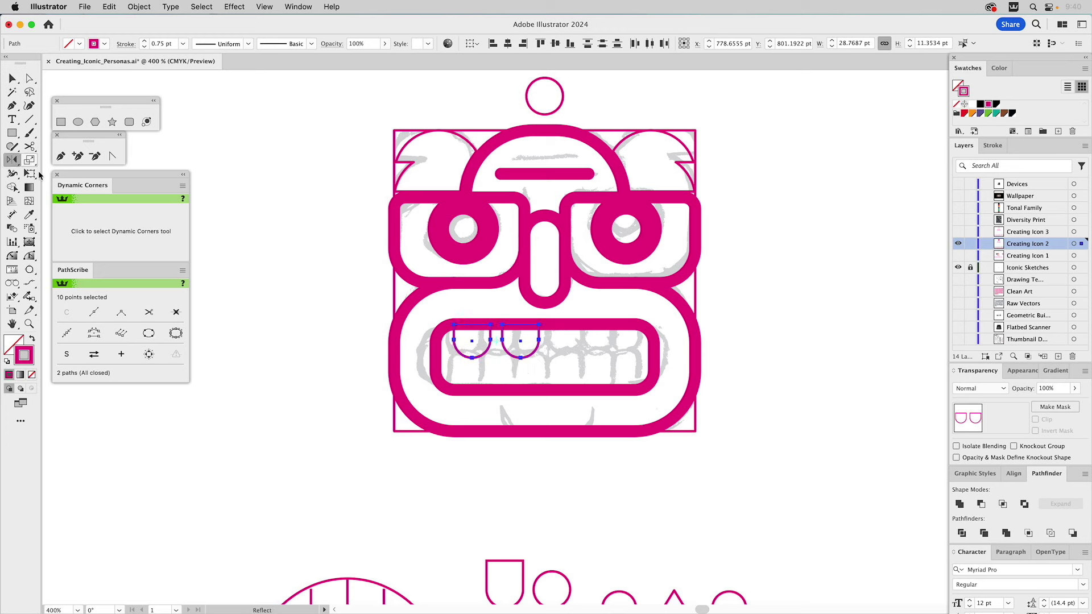
pyautogui.click(544, 302)
pyautogui.moveTo(585, 319); pyautogui.dragTo(624, 340)
pyautogui.click(789, 333)
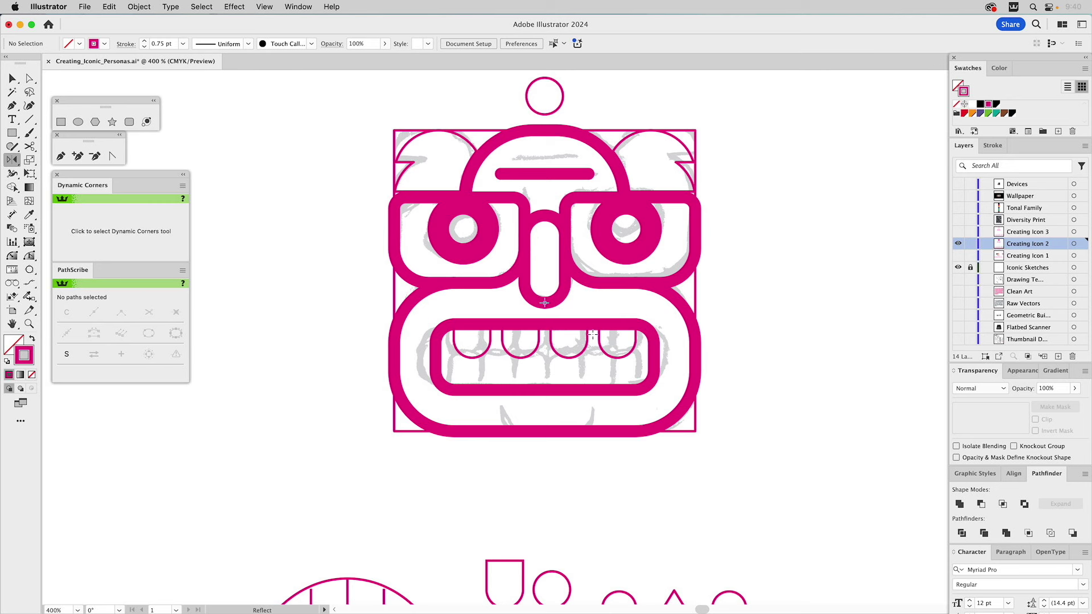
pyautogui.press('v')
# - Select just the four upper teeth and rotate a copy of them 180°
pyautogui.moveTo(480, 351); pyautogui.dragTo(639, 371)
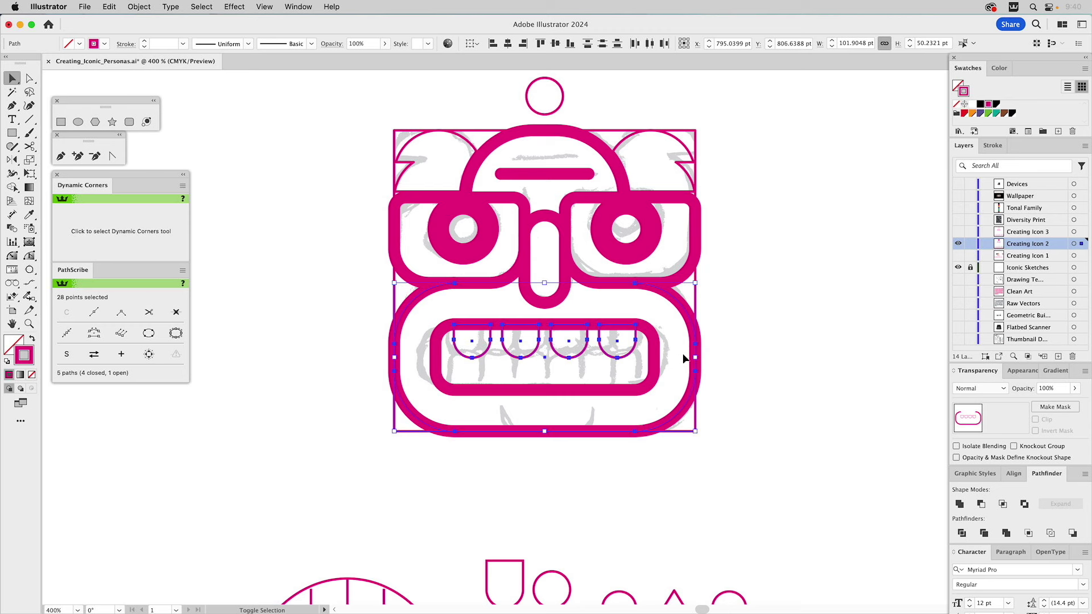
pyautogui.keyDown('shift'); pyautogui.click(698, 398); pyautogui.keyUp('shift')
pyautogui.keyDown('shift'); pyautogui.click(694, 423); pyautogui.keyUp('shift')
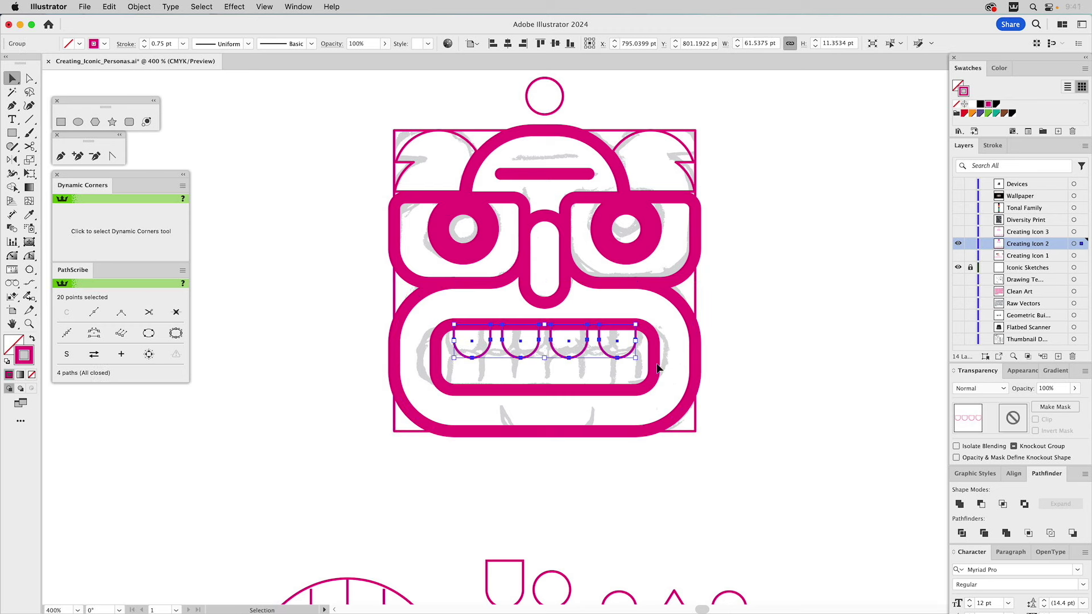
pyautogui.moveTo(455, 319); pyautogui.dragTo(782, 356)
pyautogui.click(814, 344)
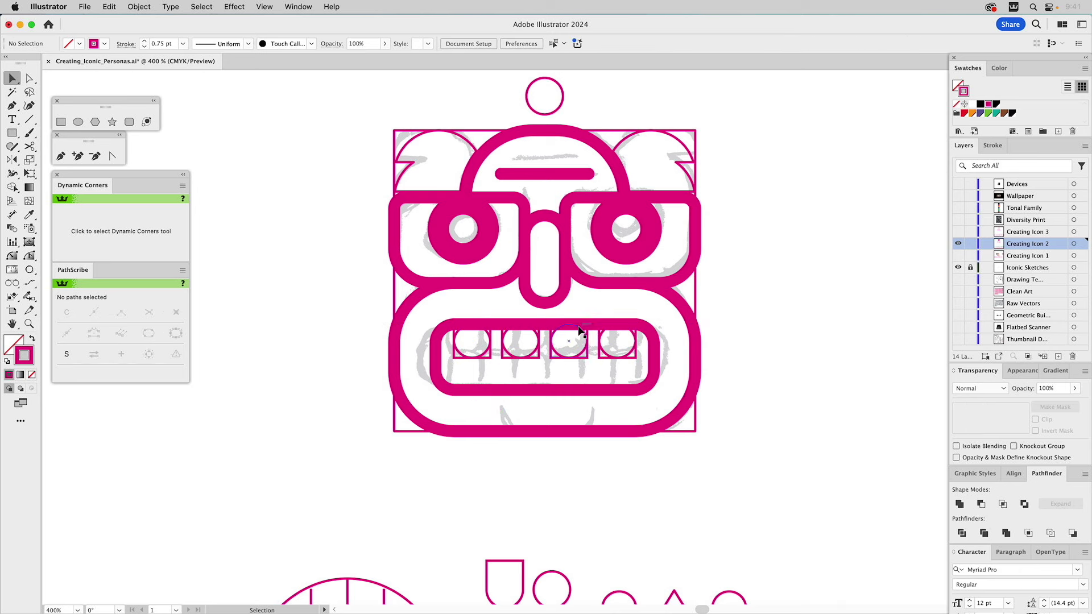
# - Move the flipped teeth to the inner mouth's bottom edge, nudging lower teeth down and upper teeth up
pyautogui.moveTo(583, 340); pyautogui.dragTo(571, 362)
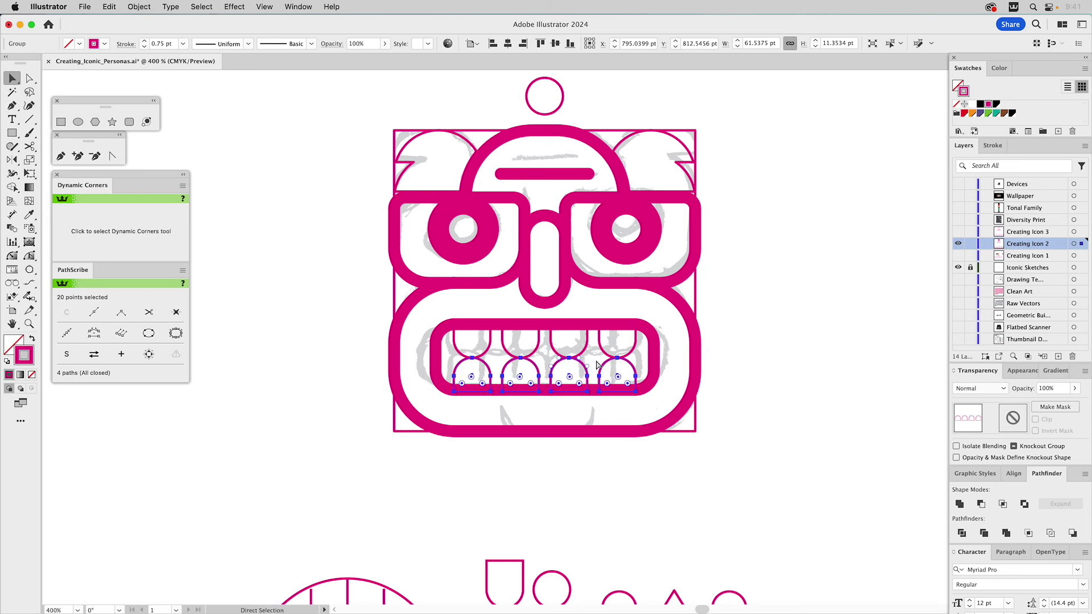
pyautogui.press('Down')
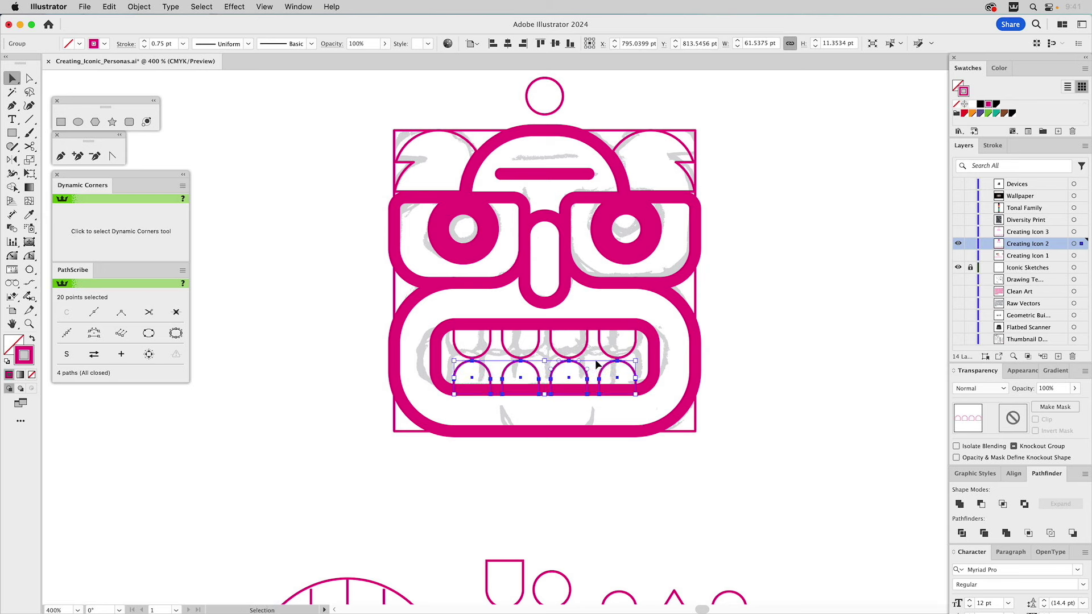
pyautogui.press('Down')
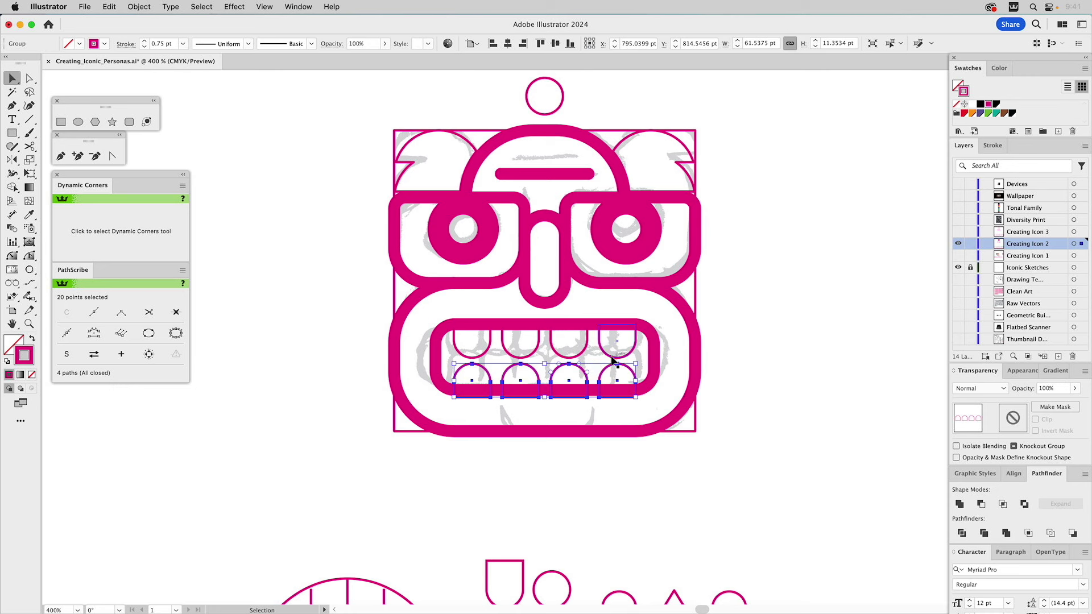
pyautogui.click(556, 348)
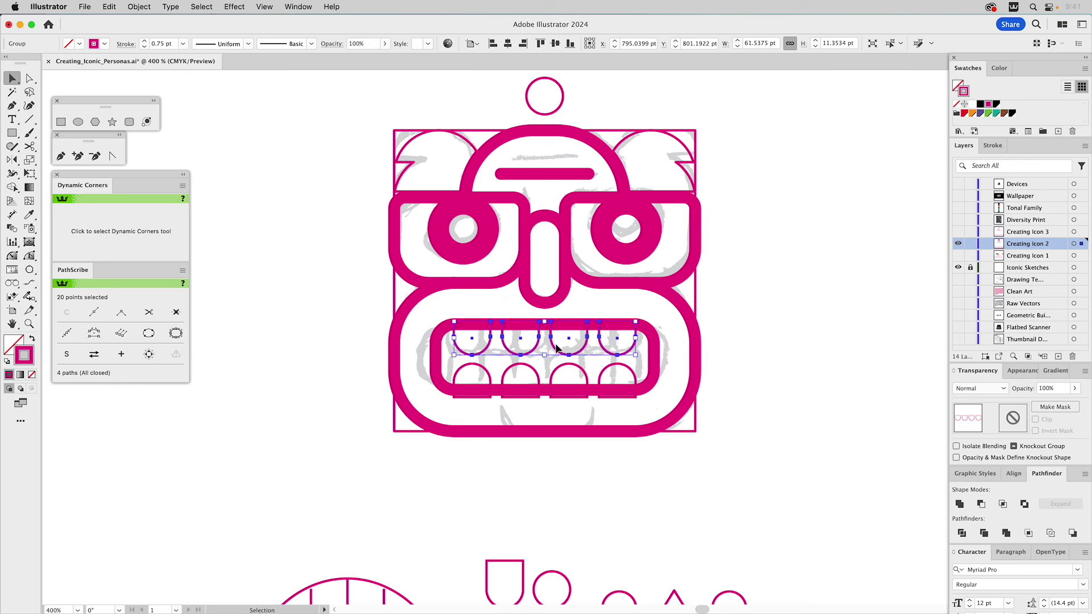
pyautogui.press('Up')
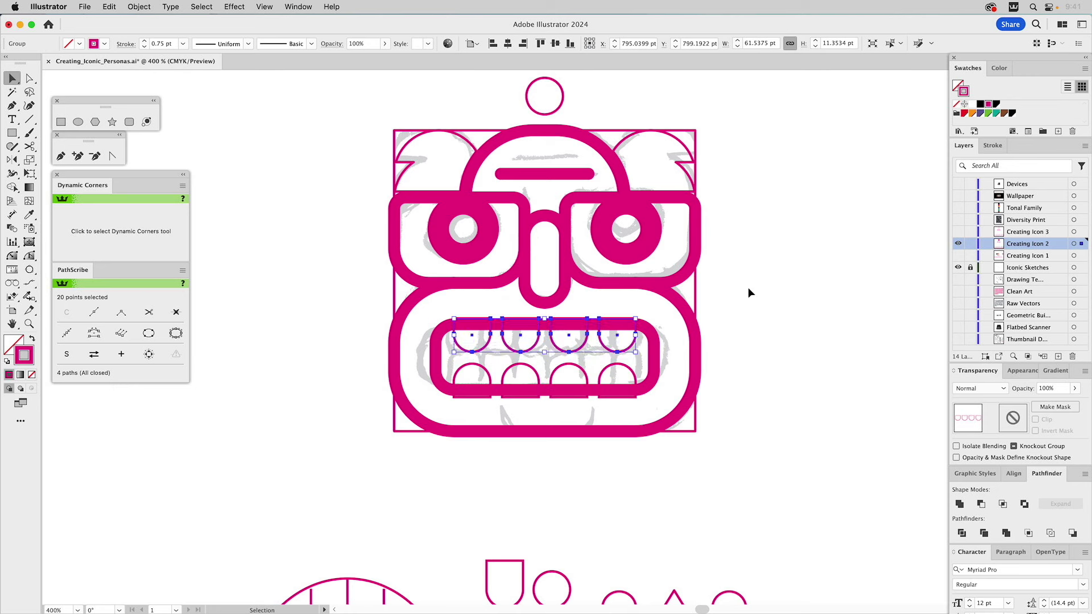
pyautogui.click(762, 292)
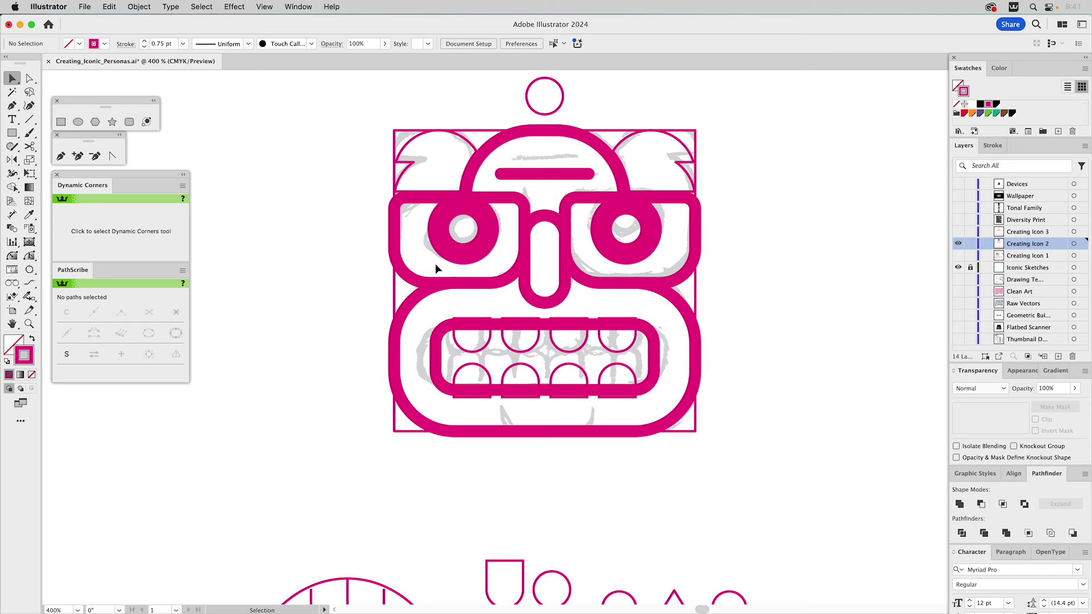
# - Group all paths of the magenta monster icon and place a duplicate copy to its left
pyautogui.moveTo(377, 131); pyautogui.dragTo(749, 482)
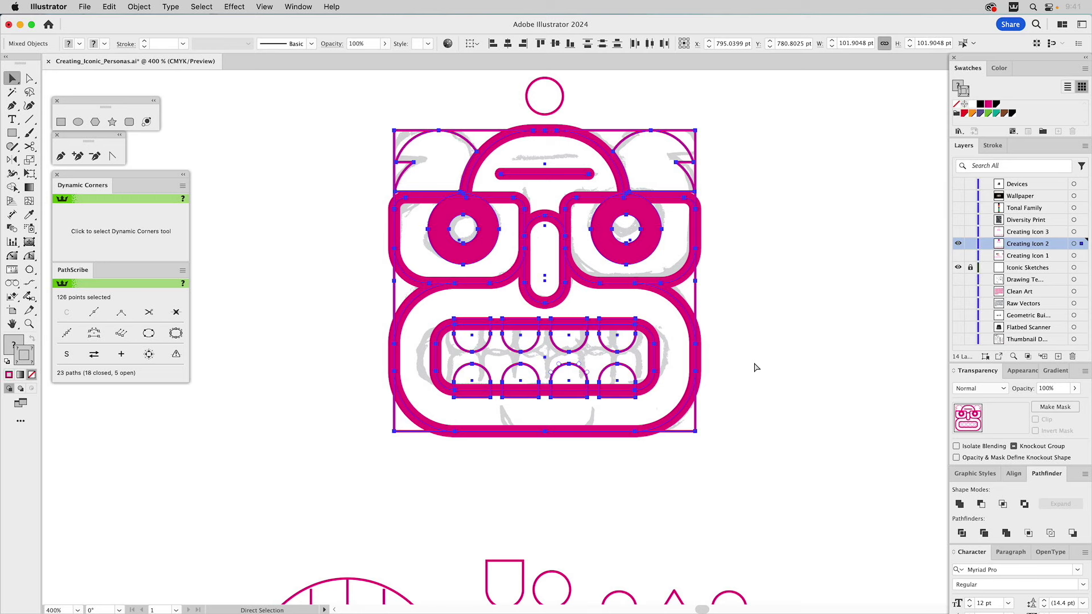
pyautogui.press('super+g')
pyautogui.moveTo(642, 242); pyautogui.dragTo(258, 241)
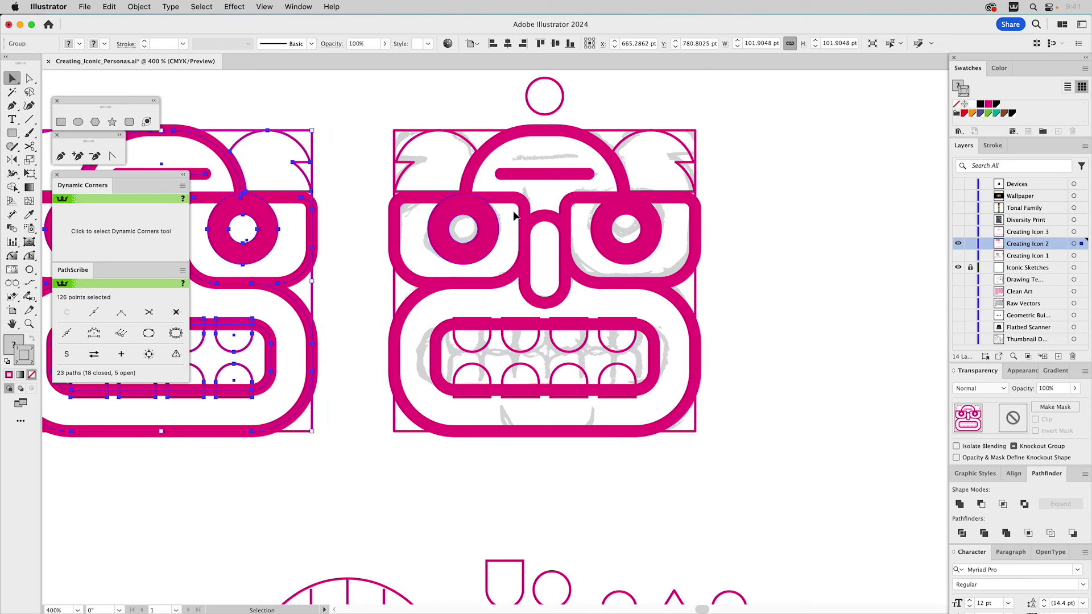
pyautogui.click(756, 304)
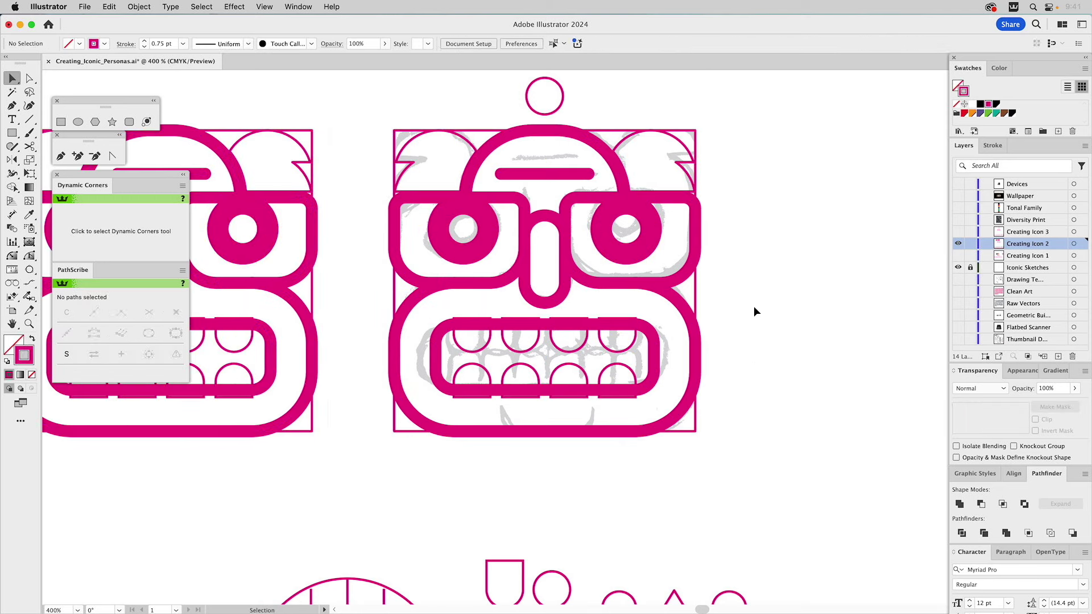
pyautogui.click(481, 286)
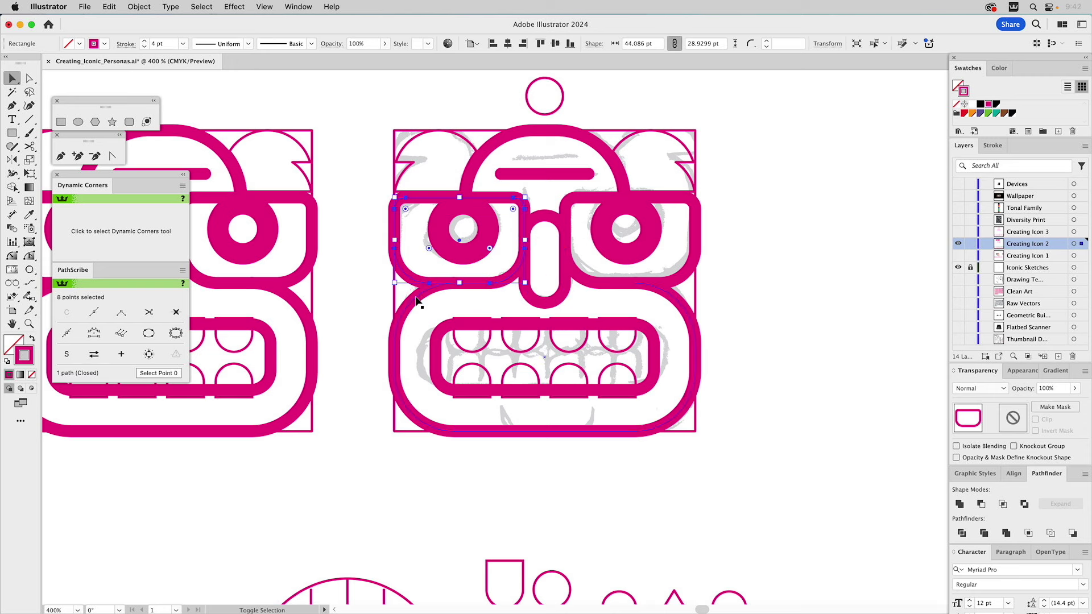
# - Outline the strokes of the glasses, nose pill, mouth, face outline, head dome and forehead bar
pyautogui.keyDown('shift'); pyautogui.click(551, 305); pyautogui.keyUp('shift')
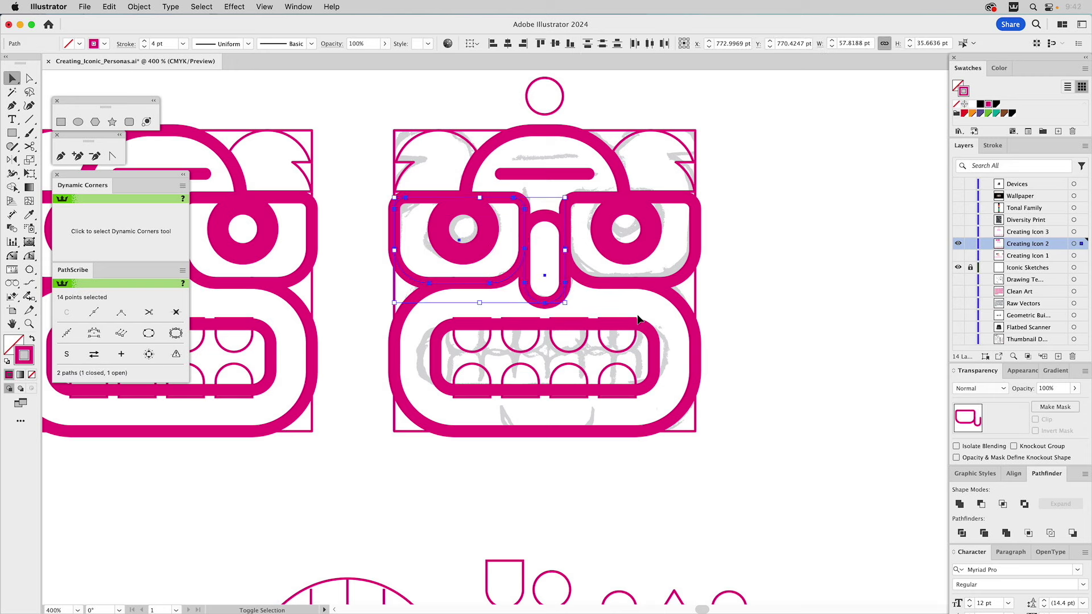
pyautogui.keyDown('shift'); pyautogui.click(655, 341); pyautogui.keyUp('shift')
pyautogui.keyDown('shift'); pyautogui.click(680, 288); pyautogui.keyUp('shift')
pyautogui.keyDown('shift'); pyautogui.click(684, 281); pyautogui.keyUp('shift')
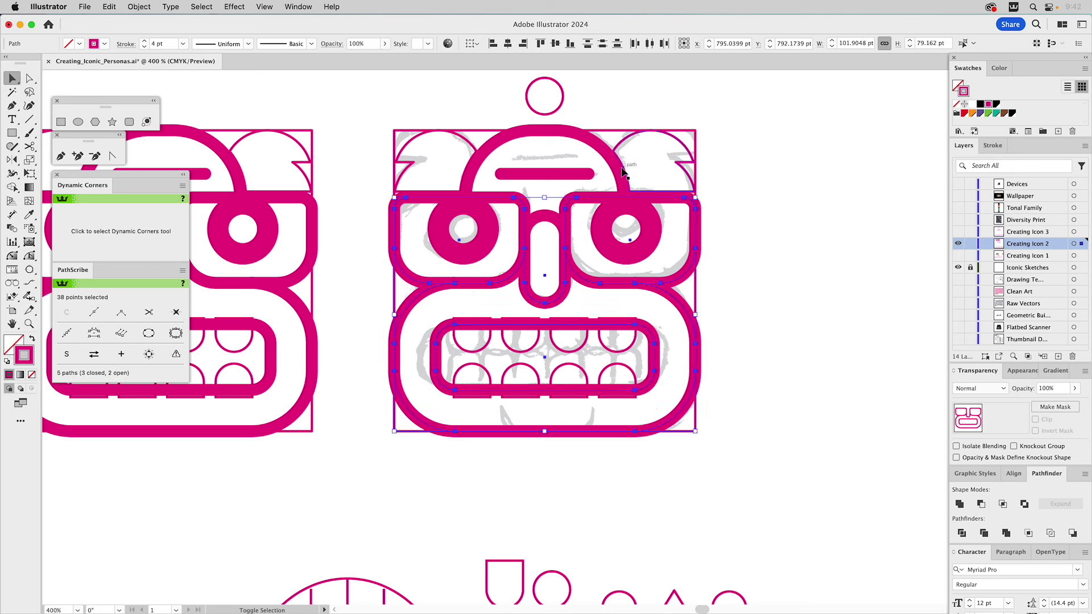
pyautogui.keyDown('shift'); pyautogui.click(620, 170); pyautogui.keyUp('shift')
pyautogui.keyDown('shift'); pyautogui.click(574, 175); pyautogui.keyUp('shift')
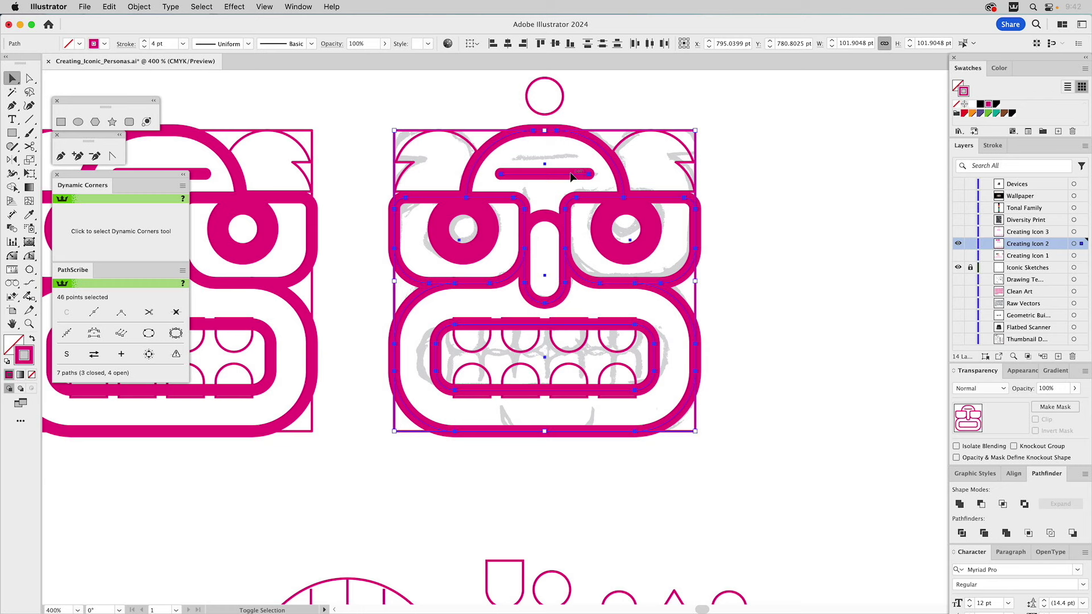
pyautogui.click(142, 6)
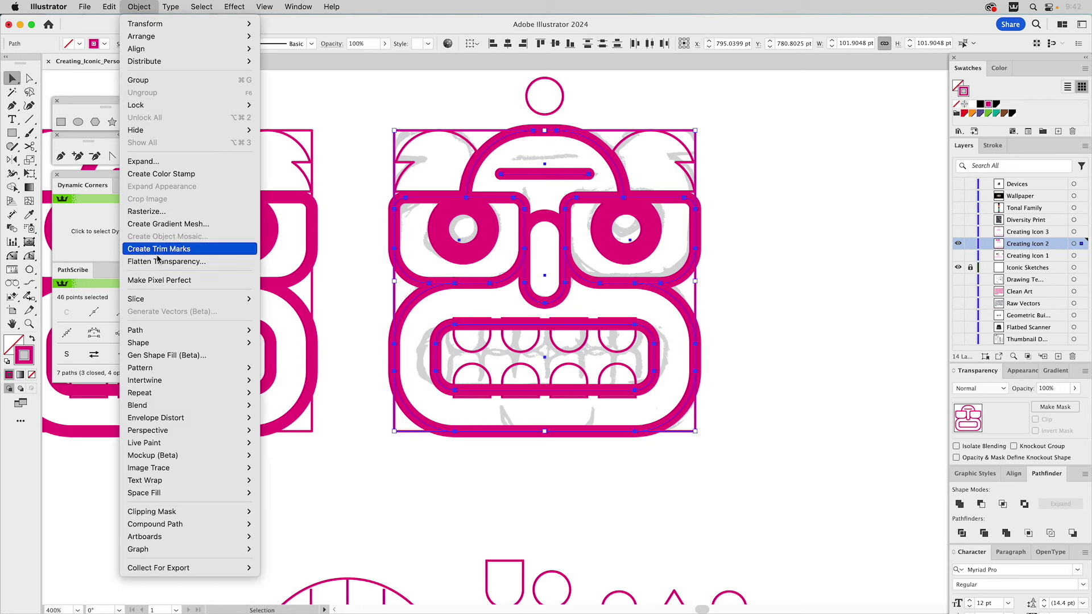
pyautogui.moveTo(152, 330)
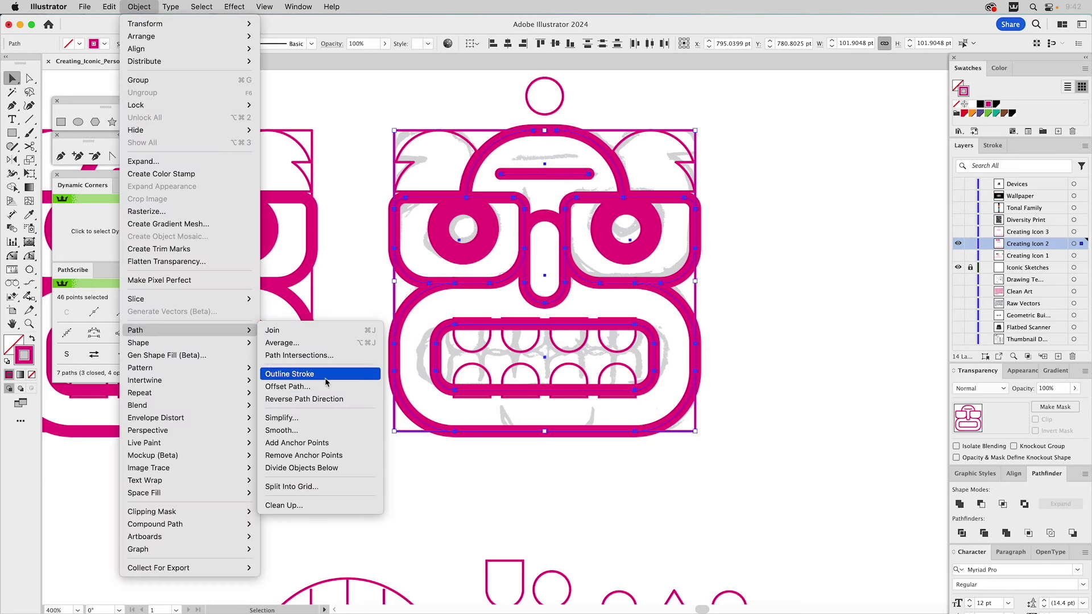
pyautogui.click(289, 374)
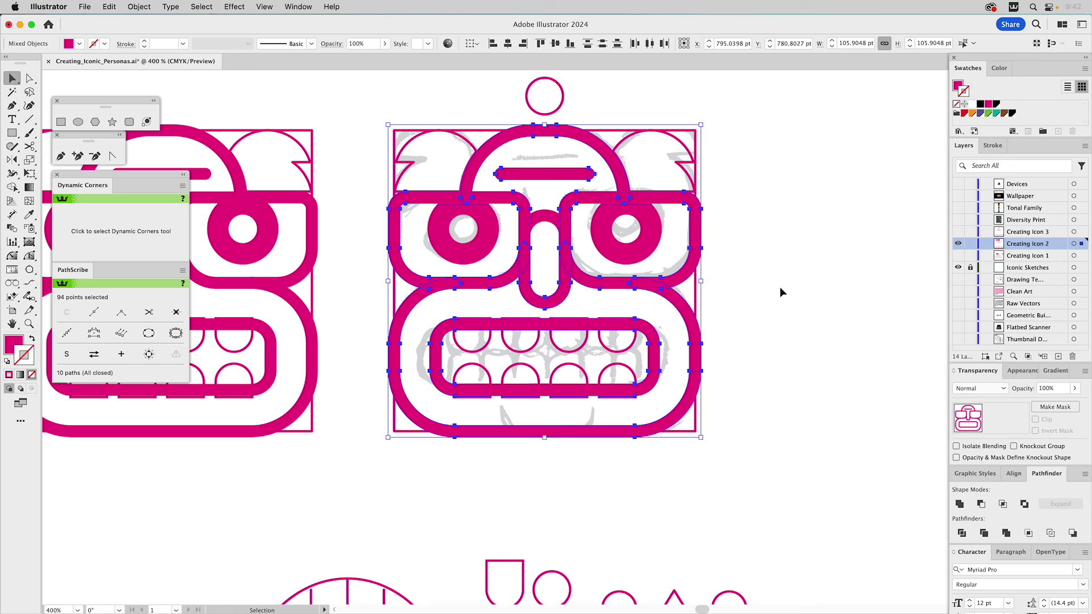
# - Unite both eye rings with the outlined face parts, leaving out the inner mouth rectangle
pyautogui.keyDown('shift'); pyautogui.click(655, 227); pyautogui.keyUp('shift')
pyautogui.keyDown('shift'); pyautogui.click(496, 222); pyautogui.keyUp('shift')
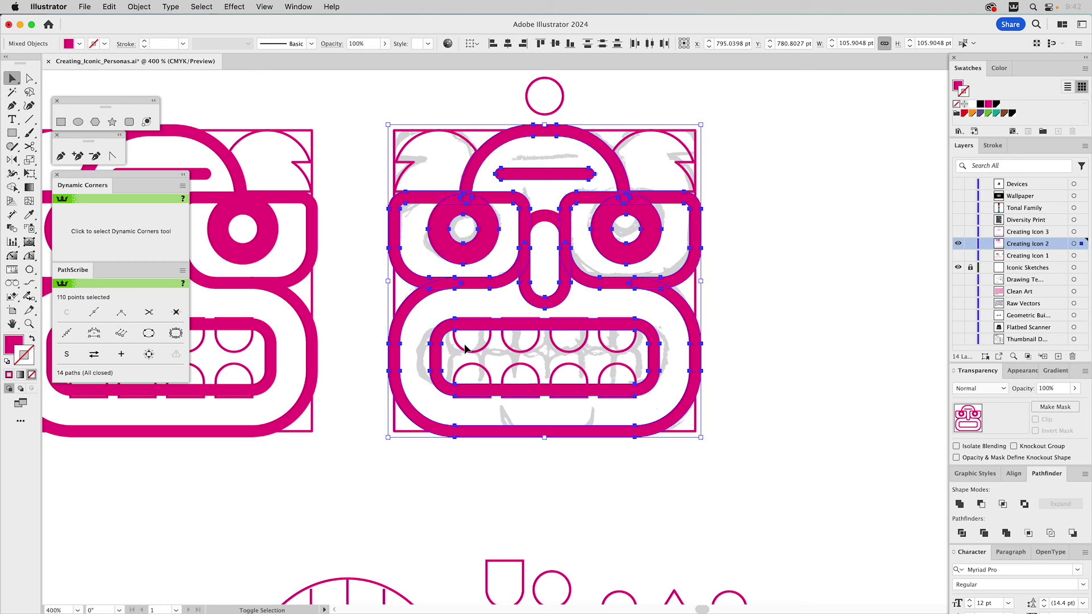
pyautogui.keyDown('shift'); pyautogui.click(447, 329); pyautogui.keyUp('shift')
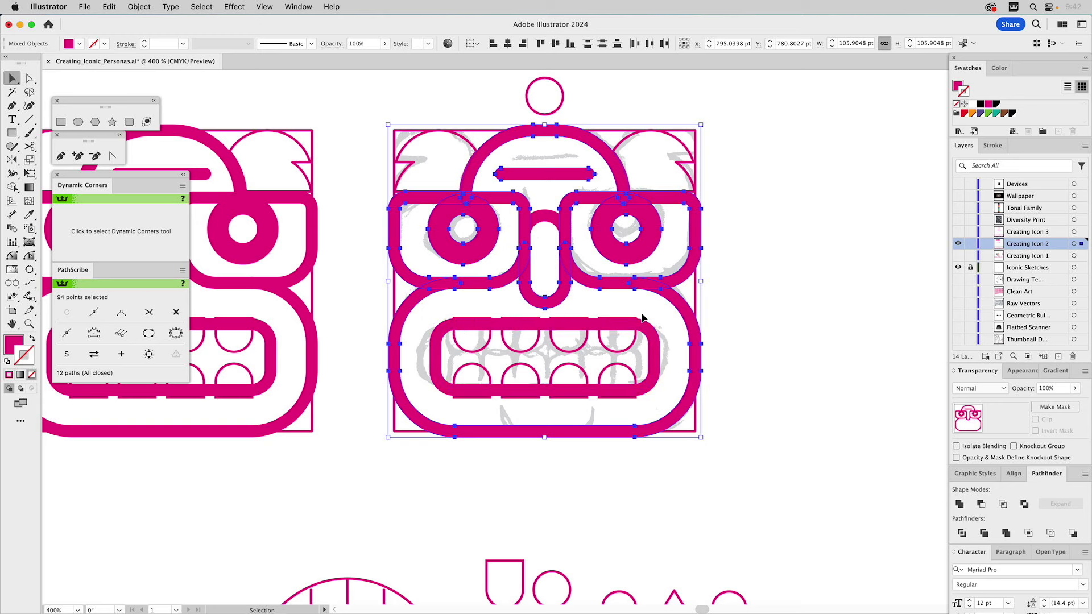
pyautogui.click(960, 503)
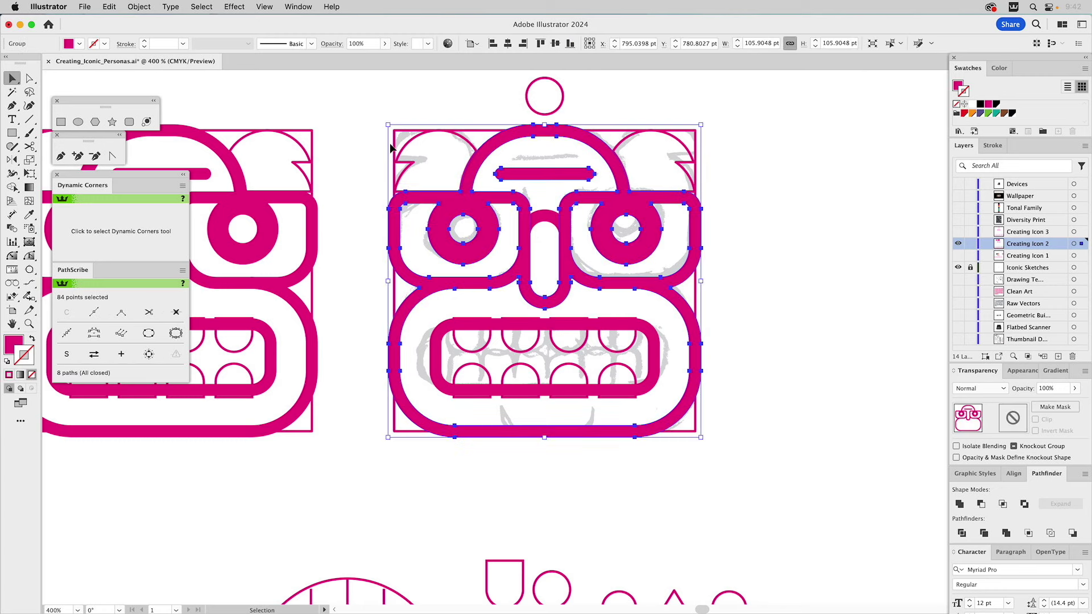
# - Try releasing the compound path, then undo the release
pyautogui.click(140, 7)
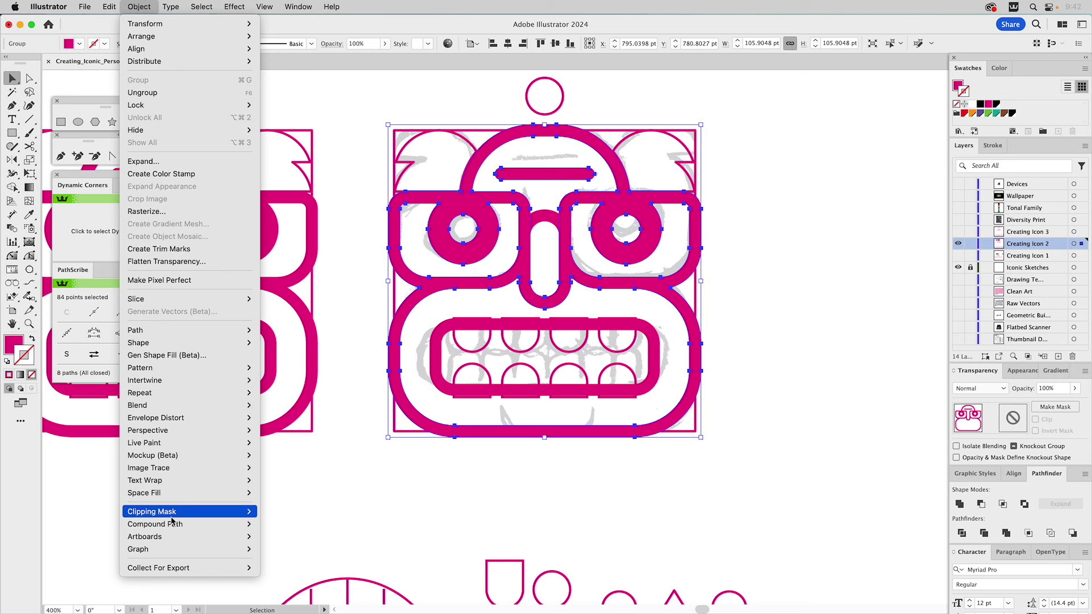
pyautogui.moveTo(232, 530)
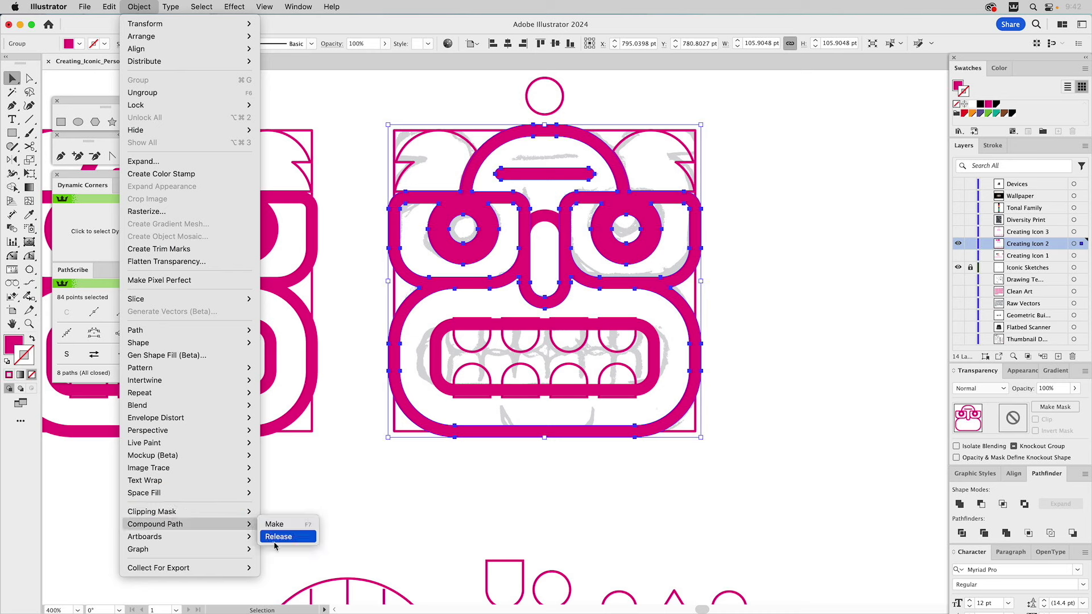
pyautogui.click(276, 539)
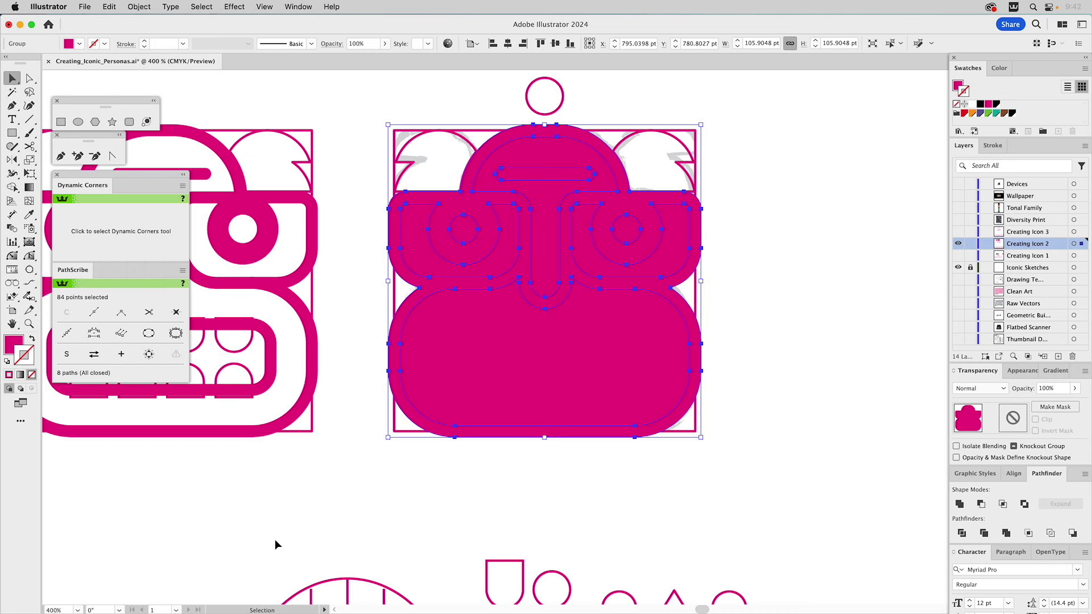
pyautogui.click(829, 270)
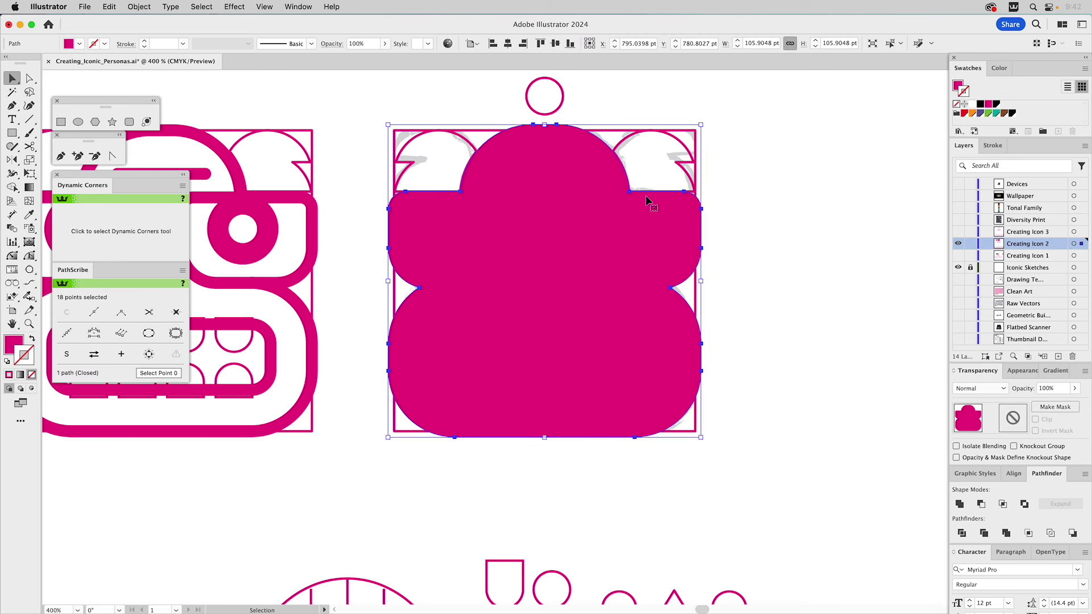
pyautogui.press('super+z')
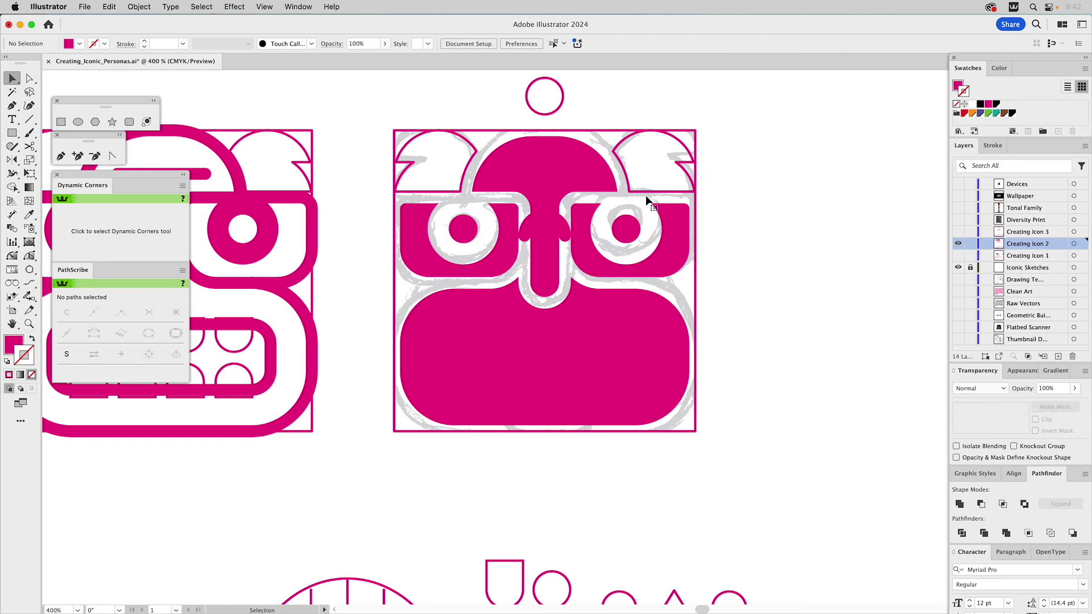
# - Outline the arc above the nose and fill it green
pyautogui.click(528, 234)
pyautogui.click(130, 7)
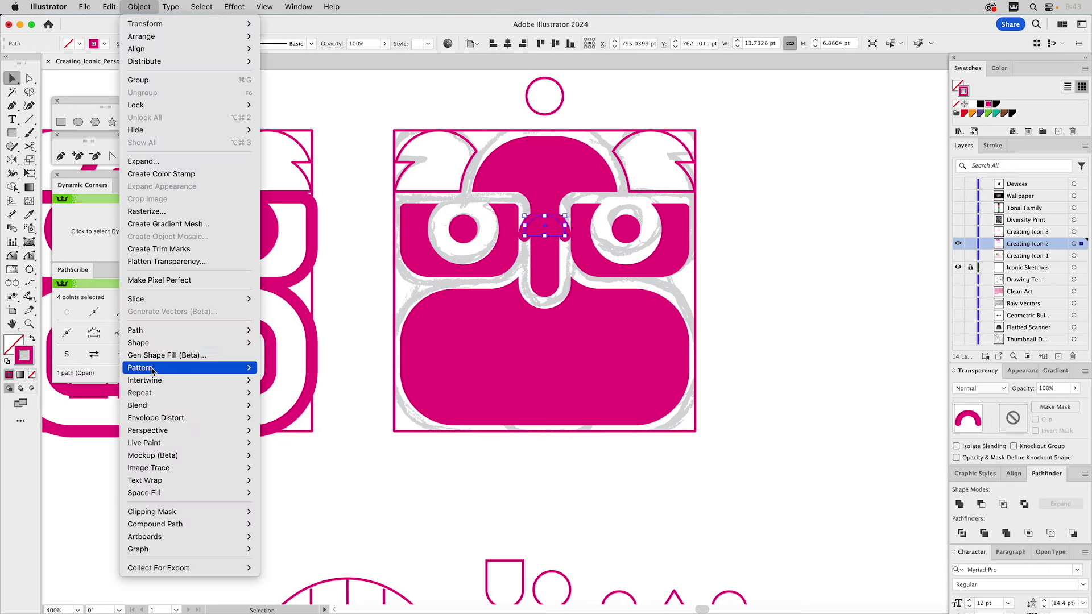
pyautogui.moveTo(171, 330)
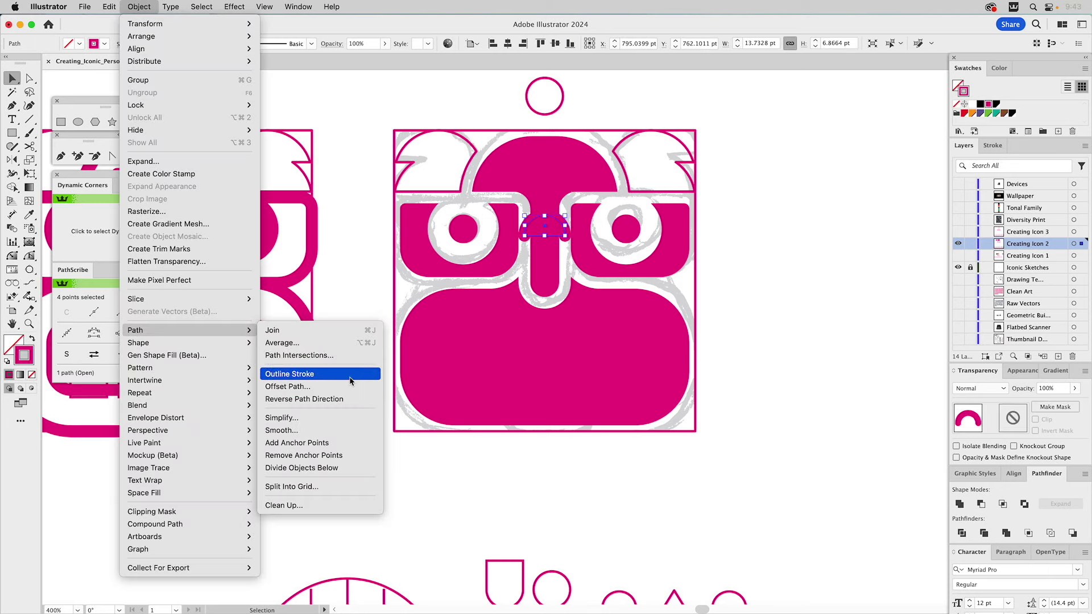
pyautogui.click(348, 375)
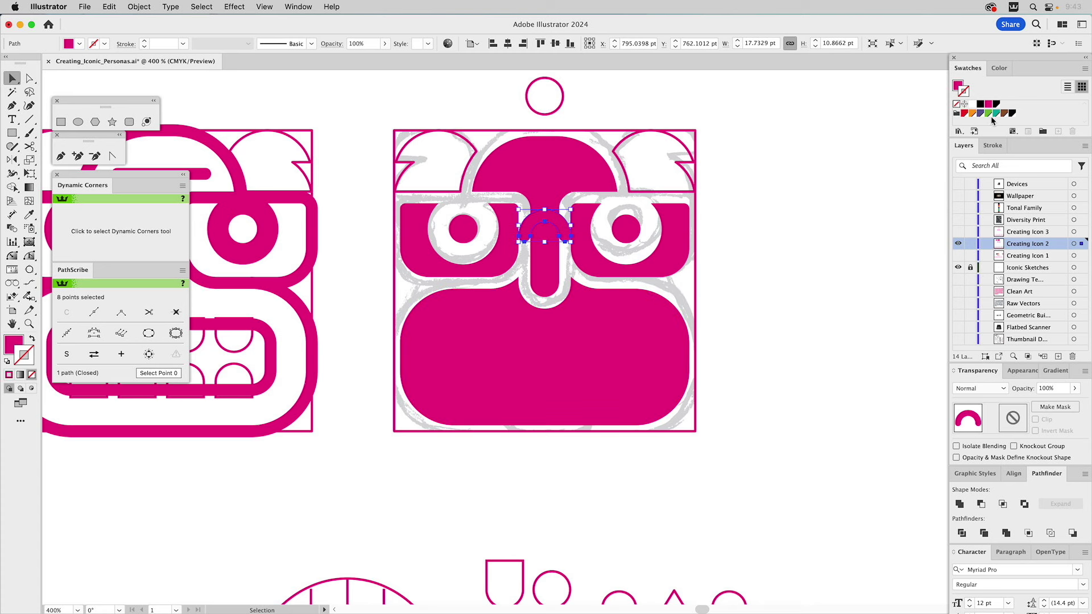
pyautogui.moveTo(988, 112); pyautogui.dragTo(957, 85)
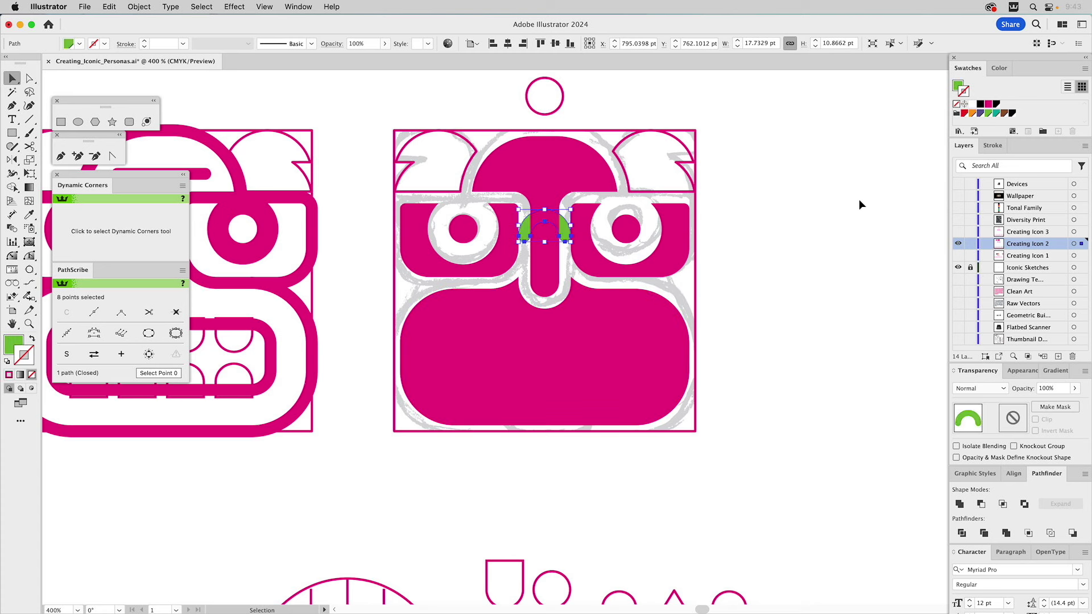
pyautogui.click(859, 199)
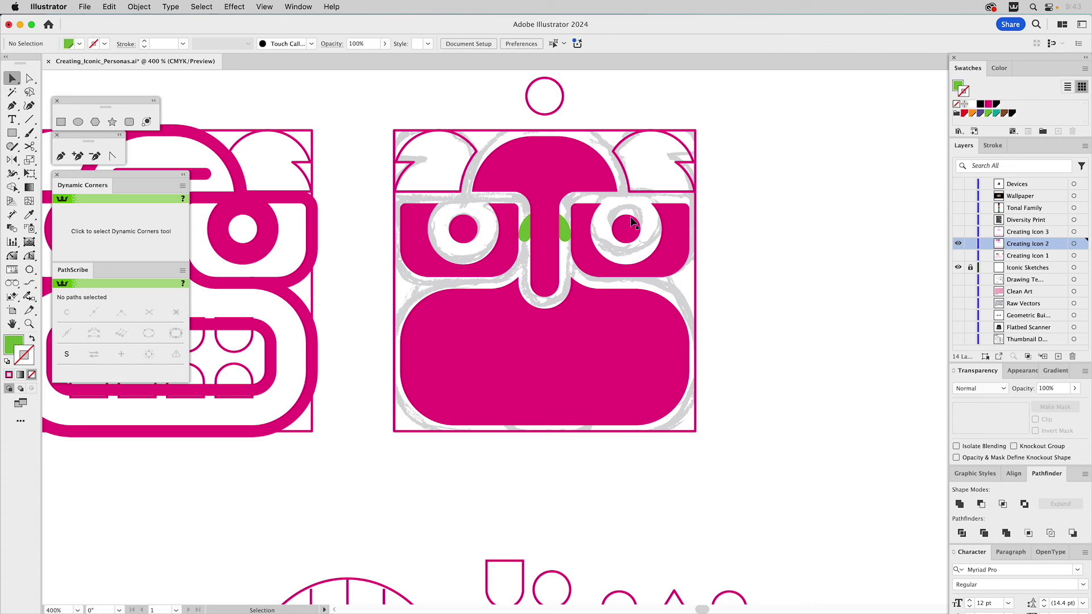
# - Bring the green arc to the front and subtract it from the head dome with Minus Front
pyautogui.click(575, 220)
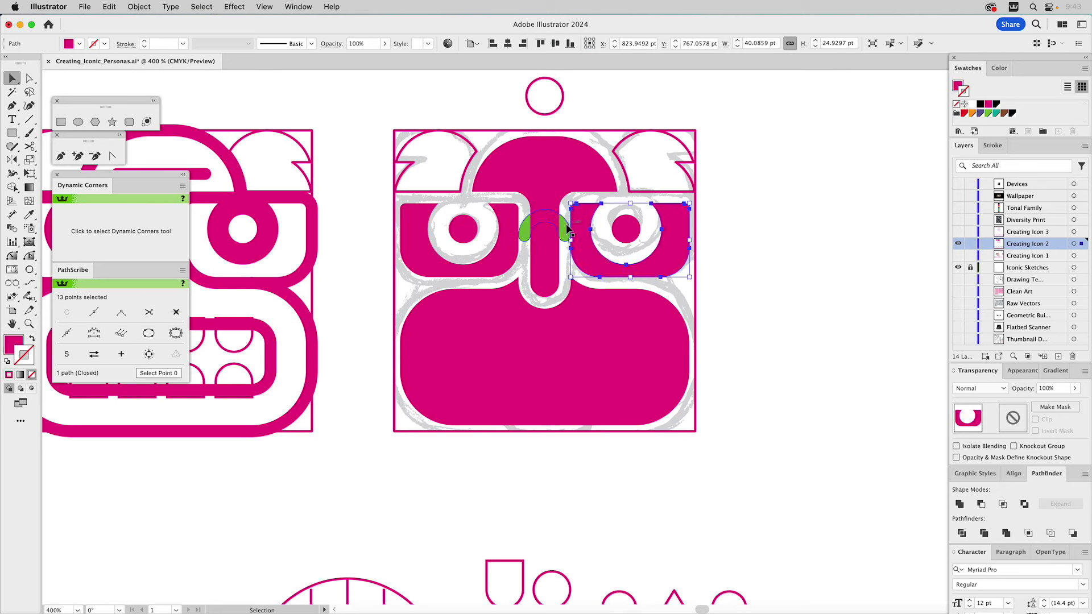
pyautogui.click(565, 224)
pyautogui.press('super+shift+bracketright')
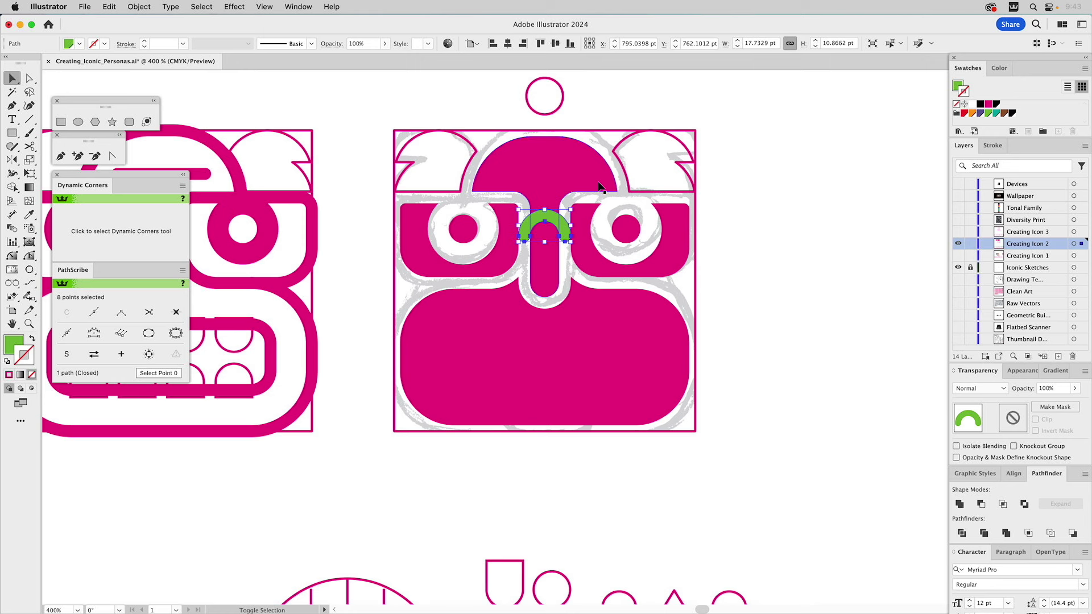
pyautogui.keyDown('shift'); pyautogui.click(601, 188); pyautogui.keyUp('shift')
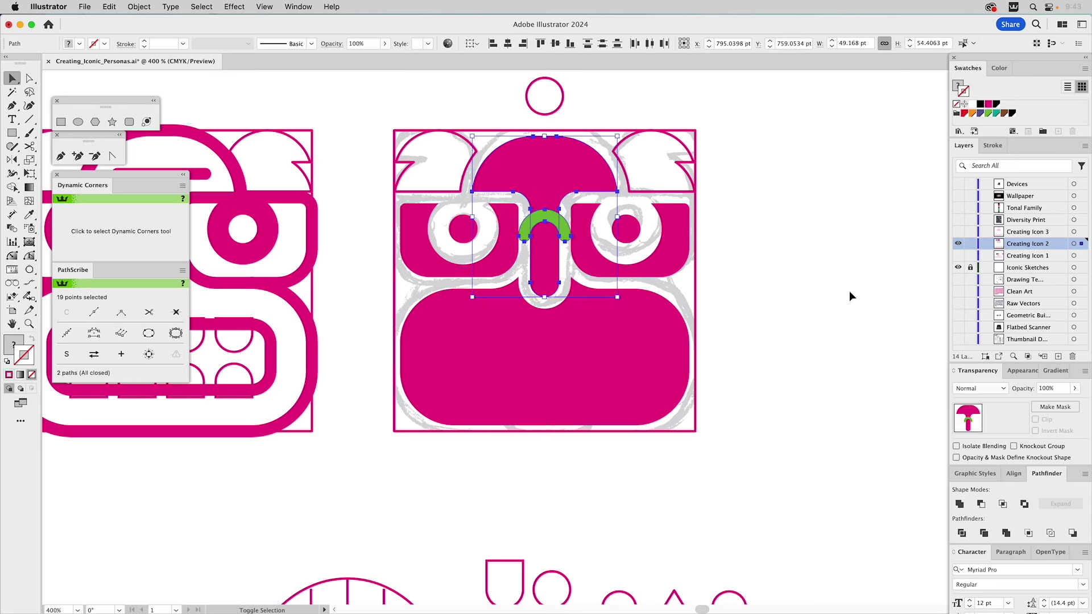
pyautogui.click(987, 506)
pyautogui.click(844, 327)
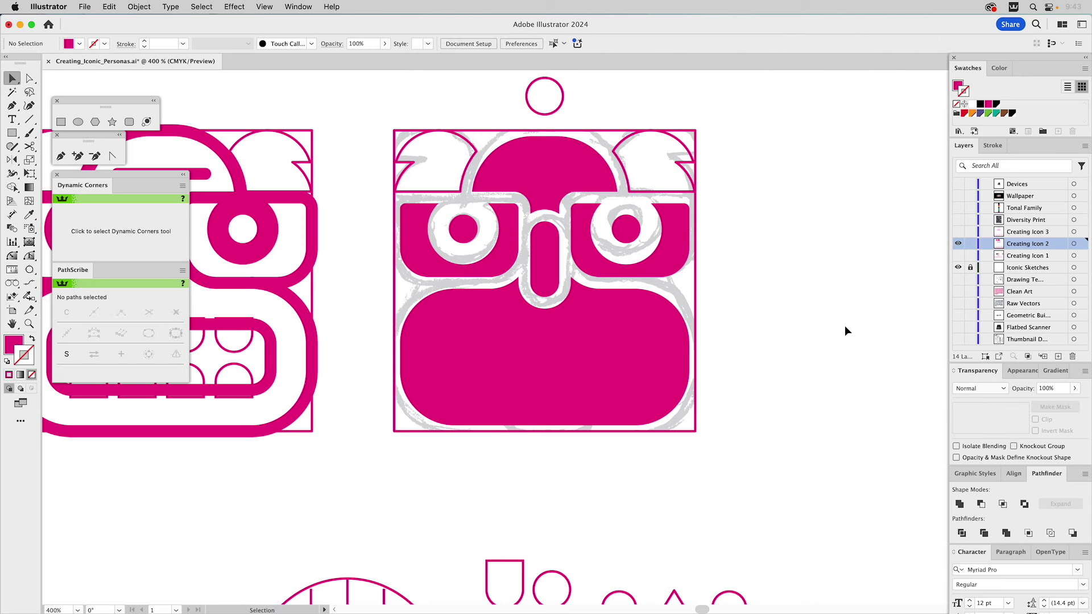
# - Try subtracting the pill shape from the head dome, then undo it
pyautogui.click(563, 187)
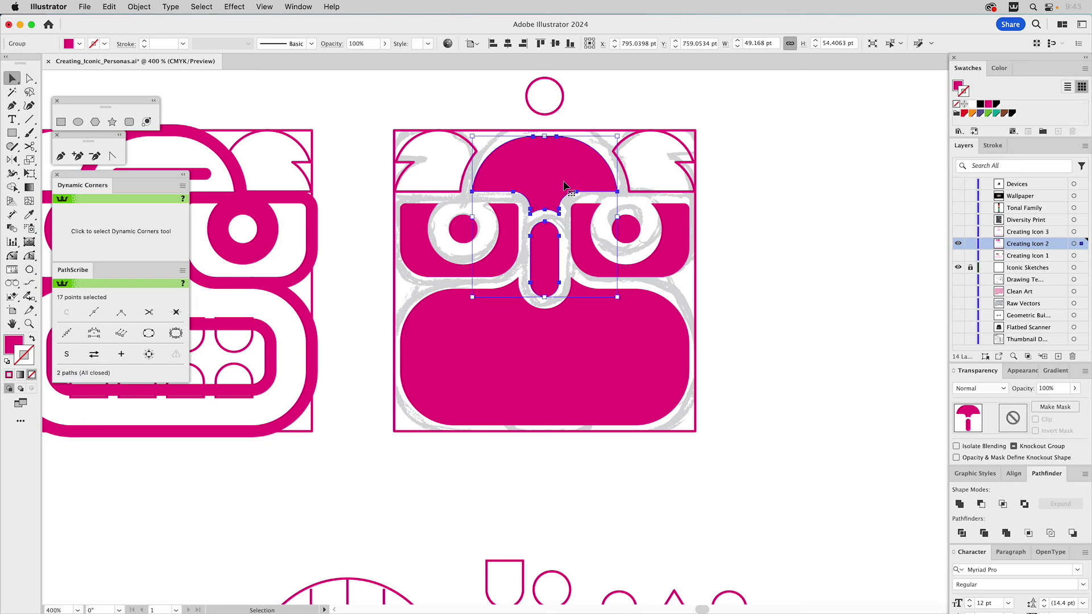
pyautogui.press('a')
pyautogui.press('v')
pyautogui.keyDown('shift'); pyautogui.click(540, 174); pyautogui.keyUp('shift')
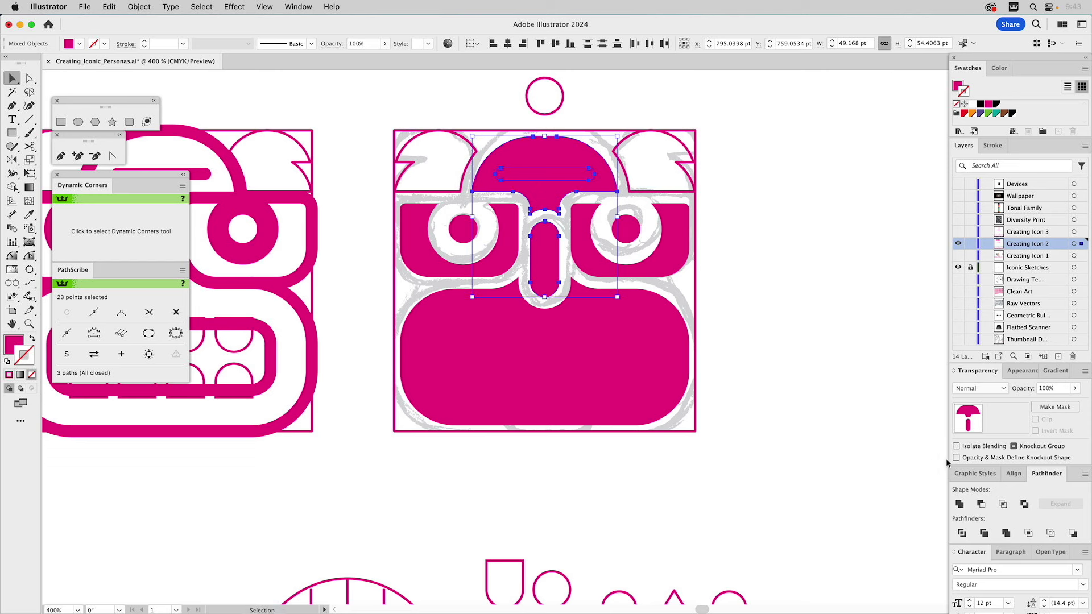
pyautogui.click(982, 504)
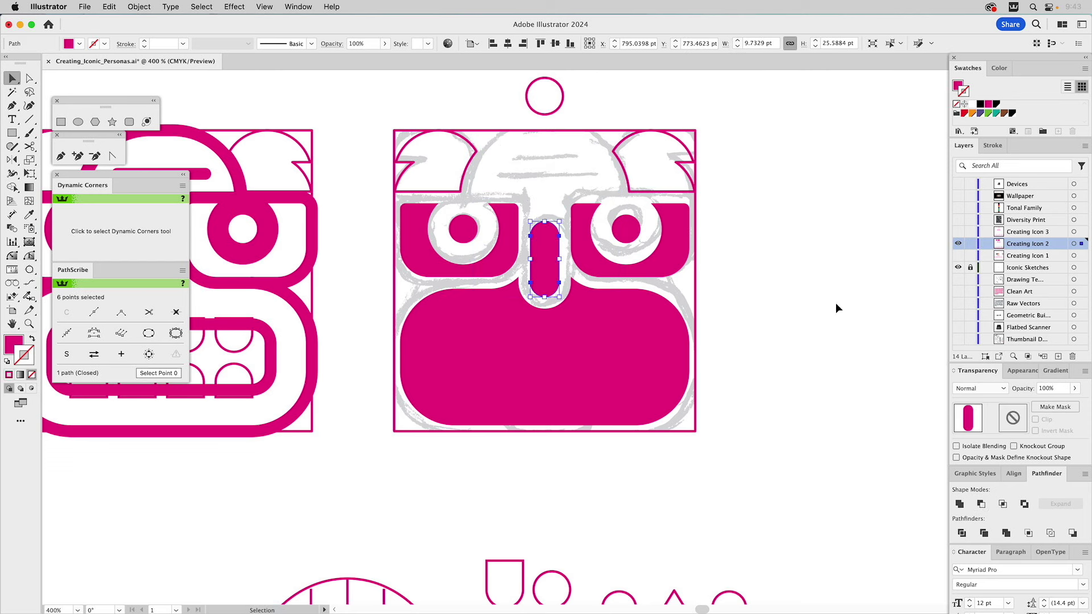
pyautogui.press('super+alt+3')
pyautogui.click(819, 287)
# - Select the small bar inside the forehead and cut it out of the forehead shape with Minus Front
pyautogui.click(550, 263)
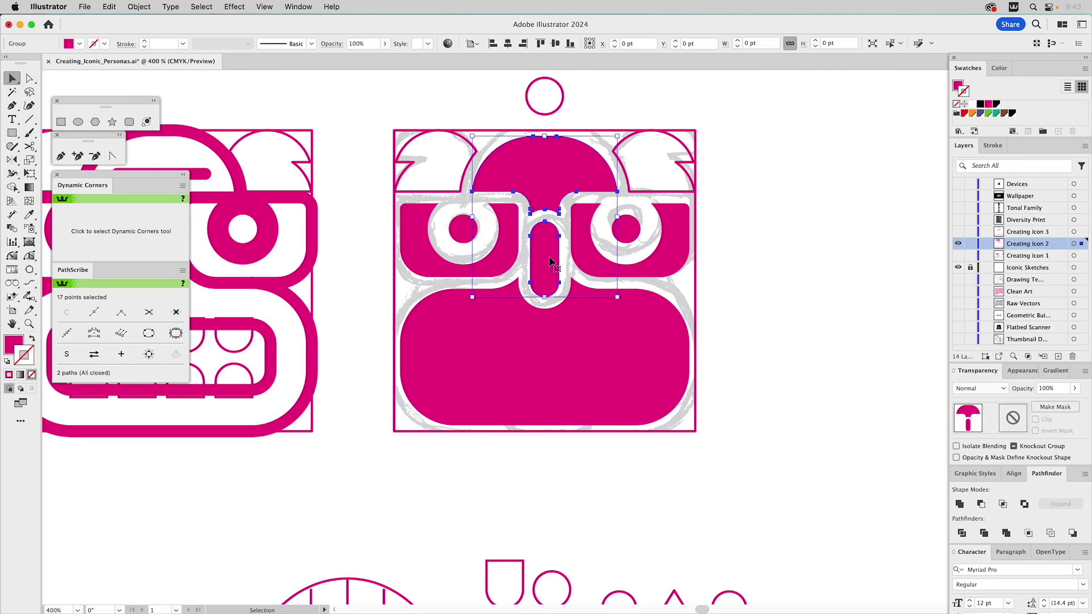
pyautogui.click(1013, 371)
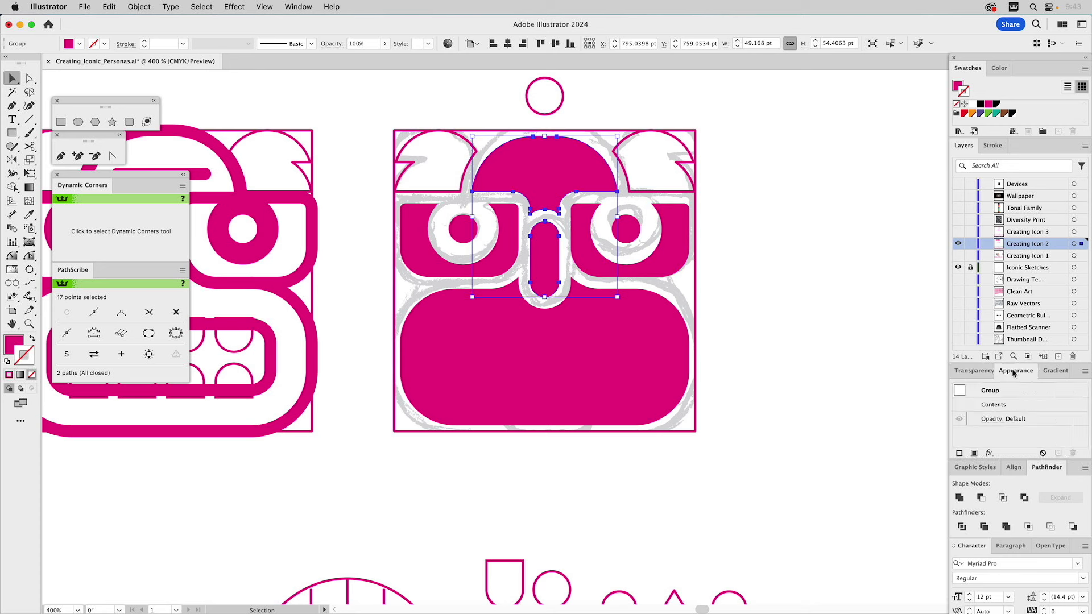
pyautogui.doubleClick(990, 395)
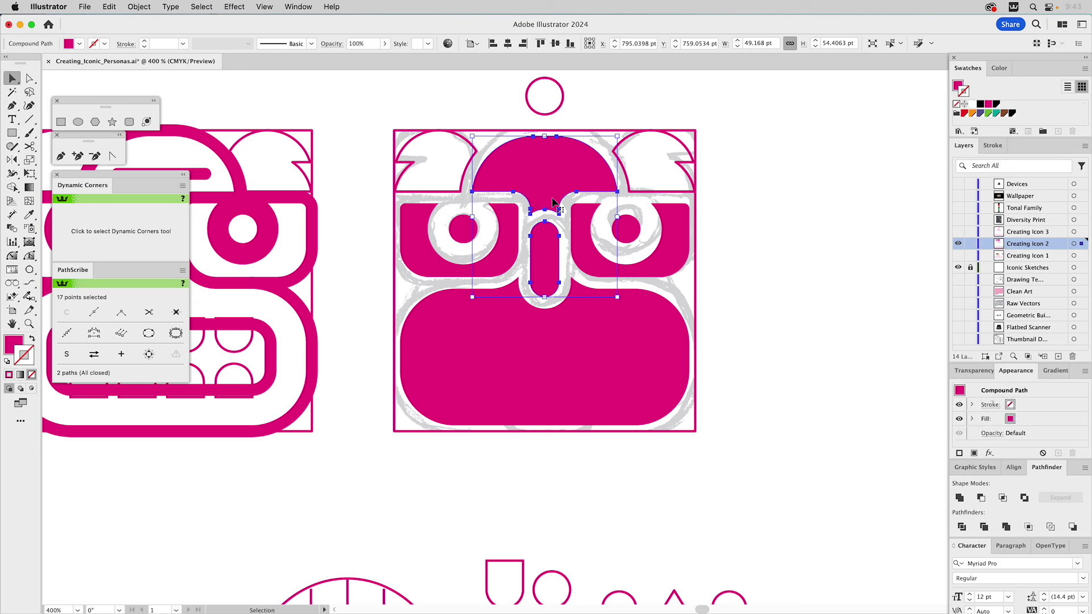
pyautogui.keyDown('shift'); pyautogui.click(546, 174); pyautogui.keyUp('shift')
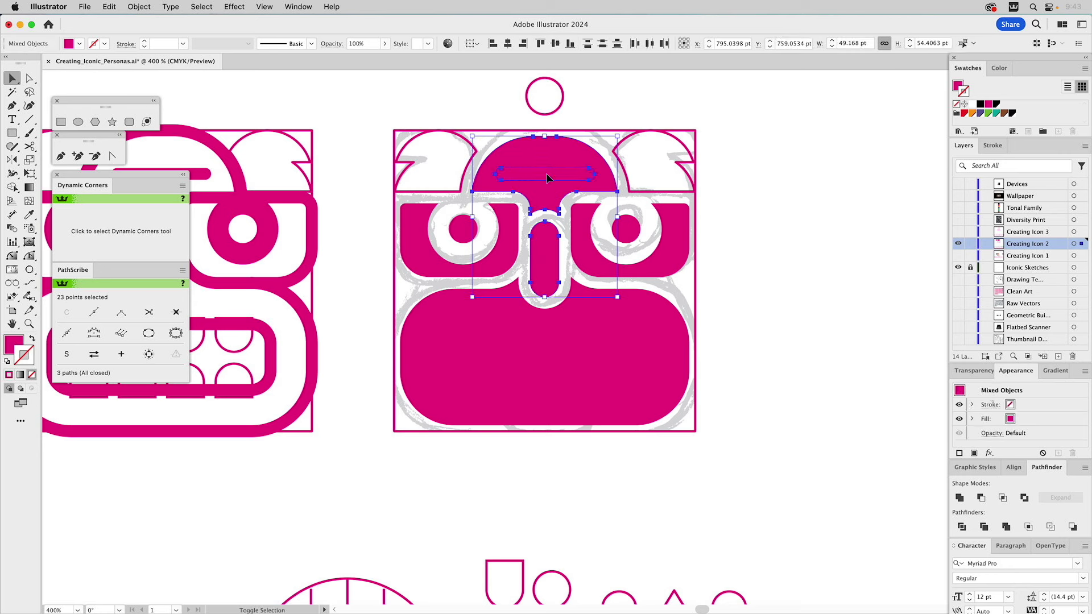
pyautogui.click(980, 498)
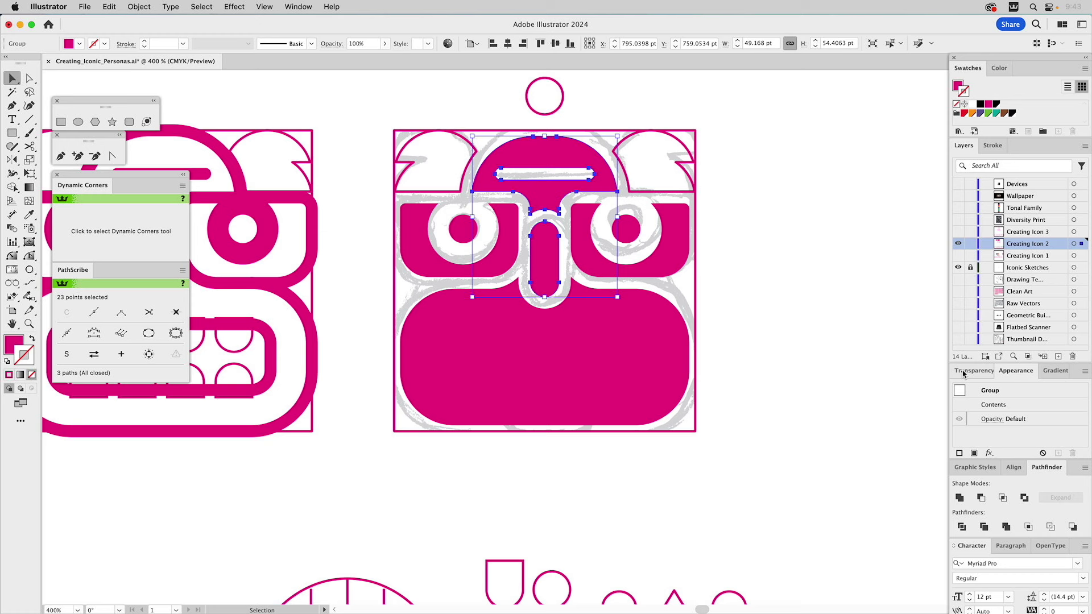
pyautogui.click(649, 310)
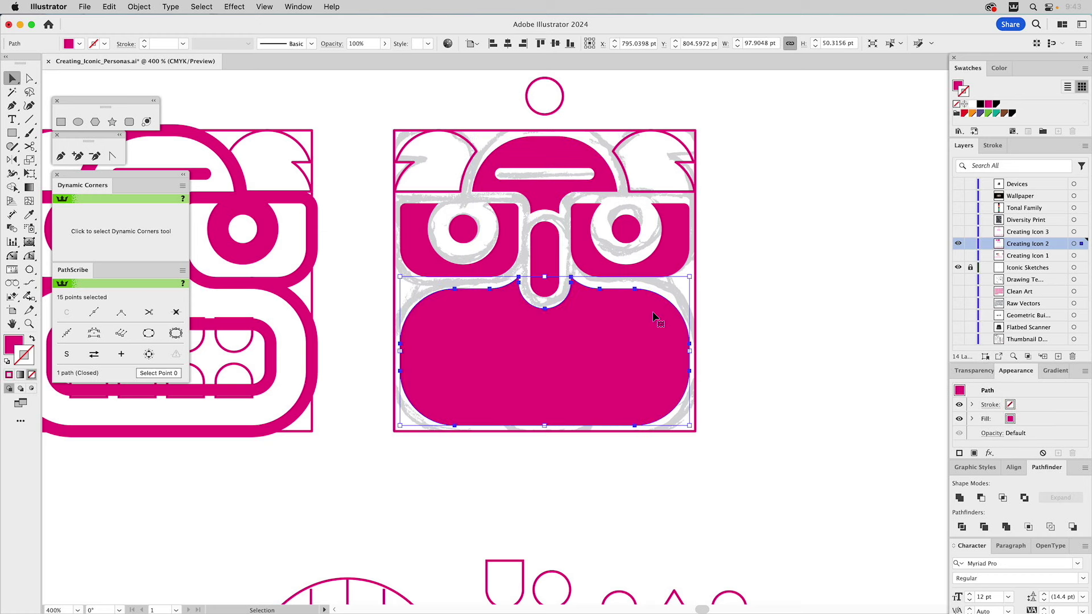
pyautogui.click(765, 310)
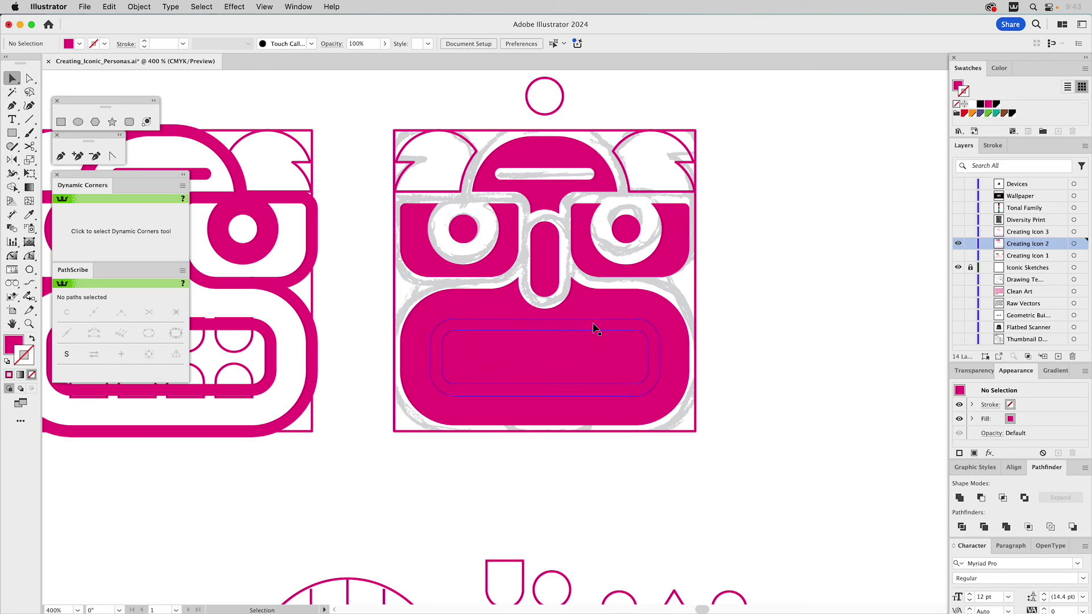
# - Colour the inner mouth shape teal and release the mouth compound path
pyautogui.click(592, 322)
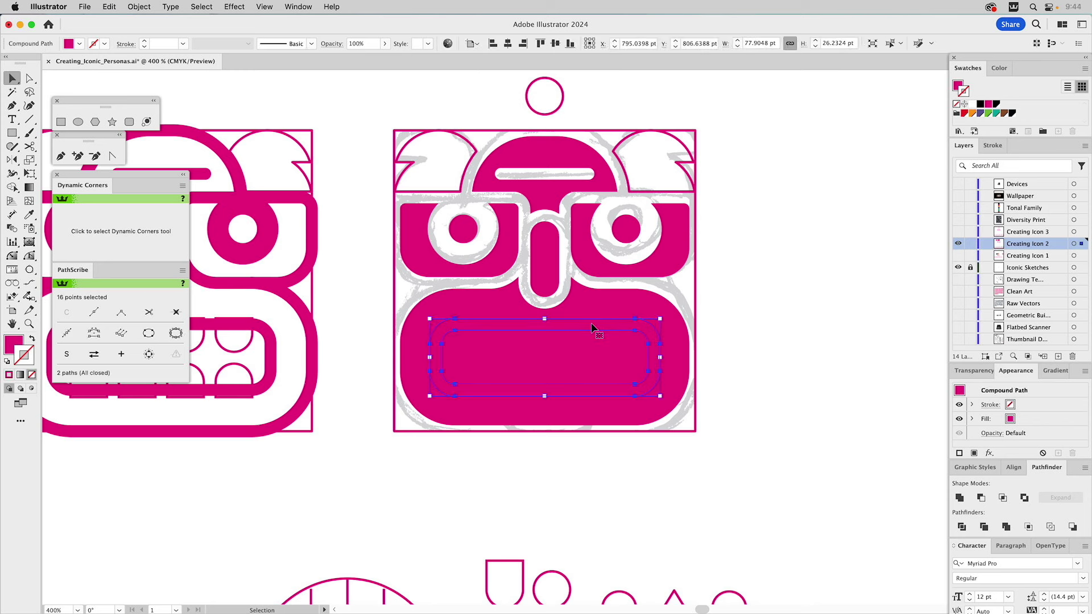
pyautogui.moveTo(593, 323); pyautogui.dragTo(976, 101)
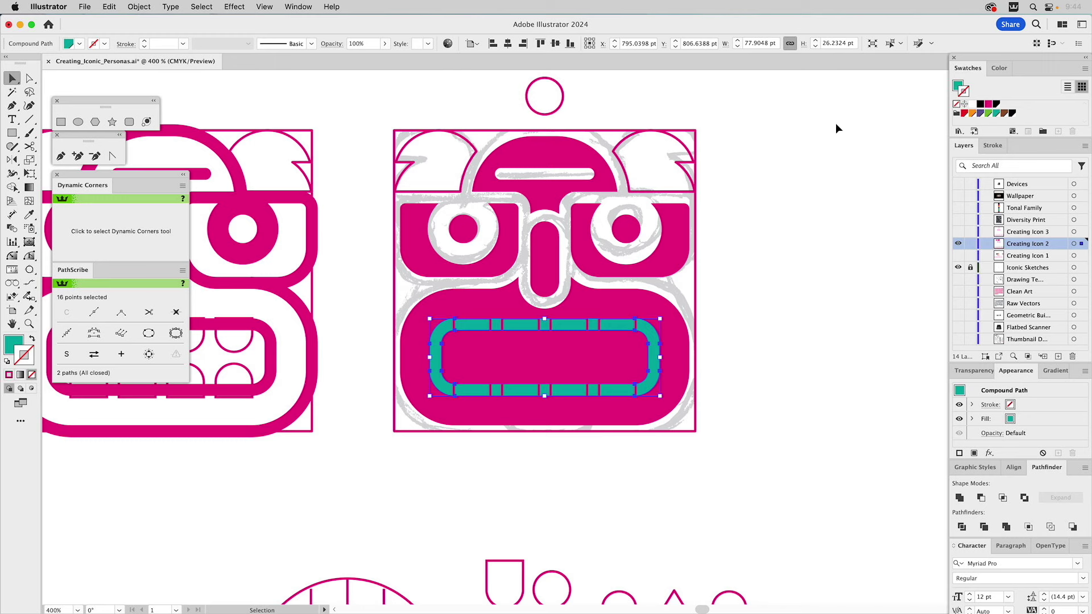
pyautogui.click(139, 6)
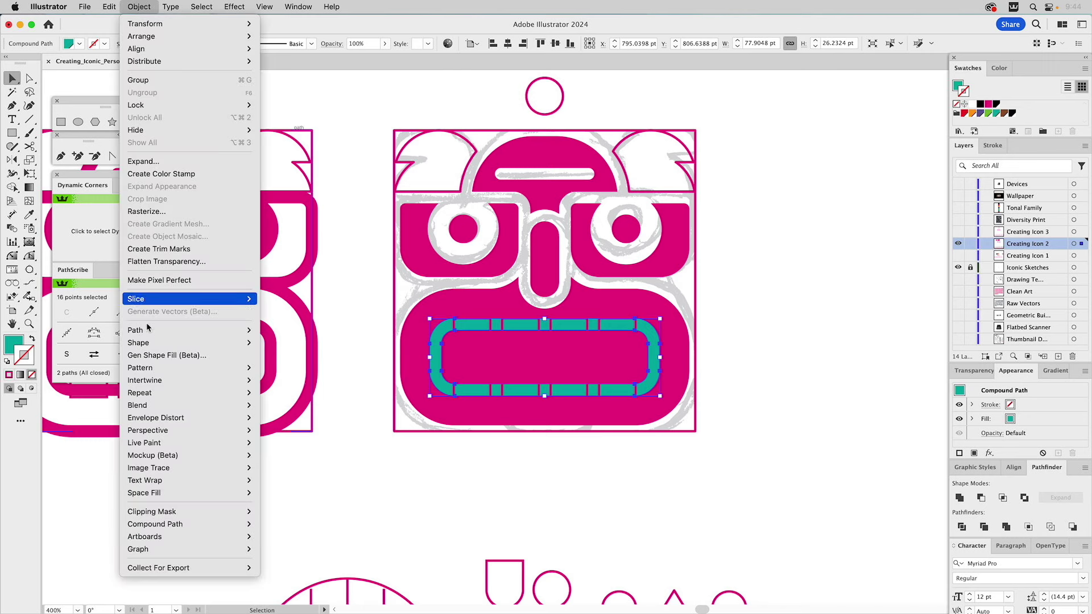
pyautogui.moveTo(148, 524)
pyautogui.click(279, 536)
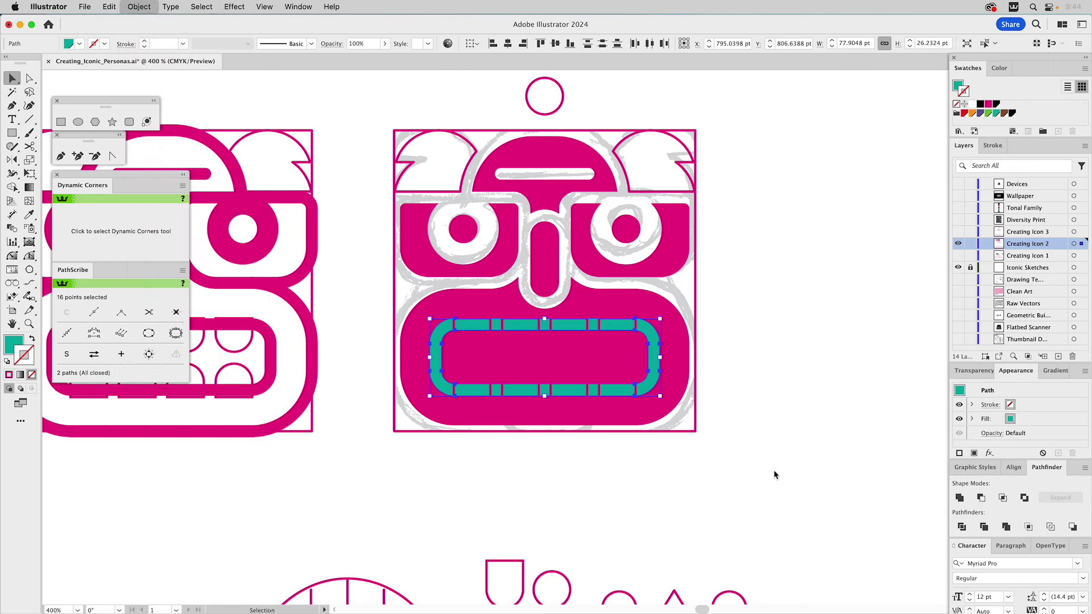
pyautogui.click(710, 484)
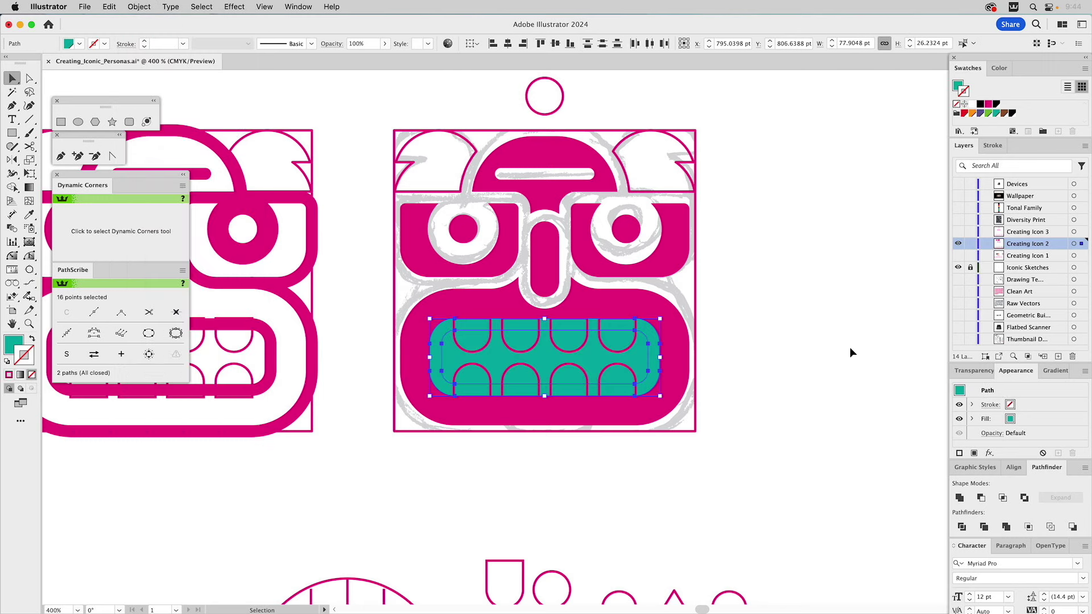
# - Unite the upper and lower teeth rows into one shape
pyautogui.click(634, 342)
pyautogui.keyDown('shift'); pyautogui.click(630, 370); pyautogui.keyUp('shift')
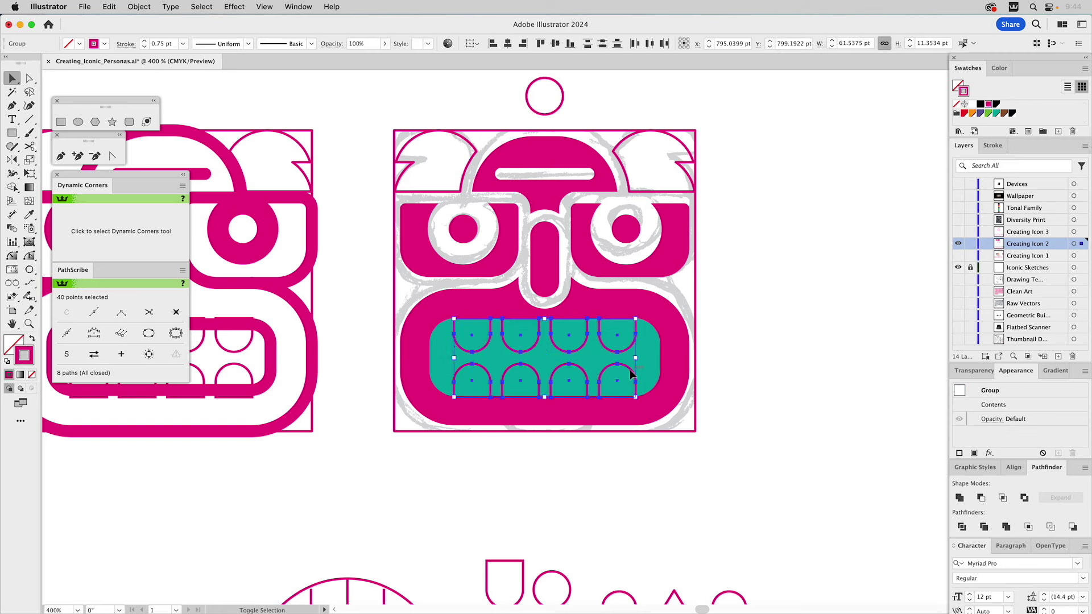
pyautogui.click(959, 498)
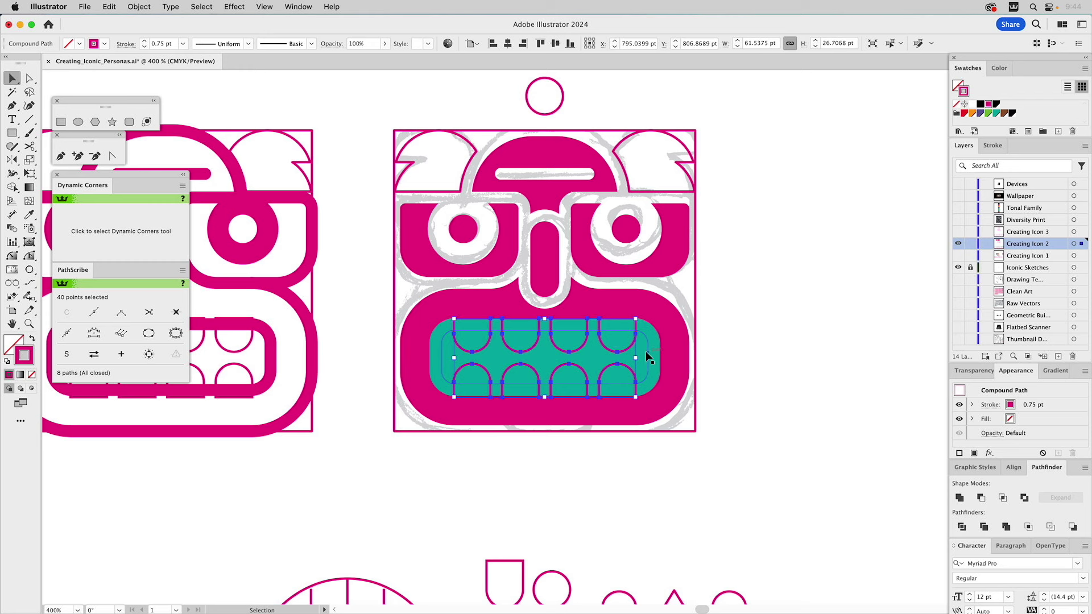
pyautogui.click(643, 353)
pyautogui.hotkey('ctrl', 'shift', 'a')
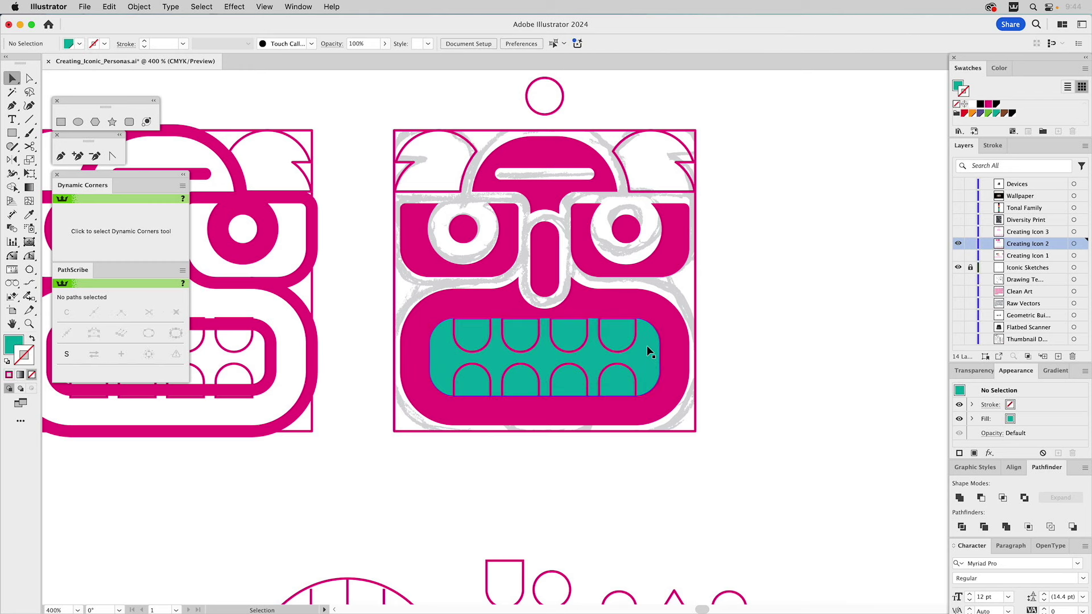
# - Knock the teal inner shape out of the magenta mouth with Minus Front
pyautogui.click(674, 326)
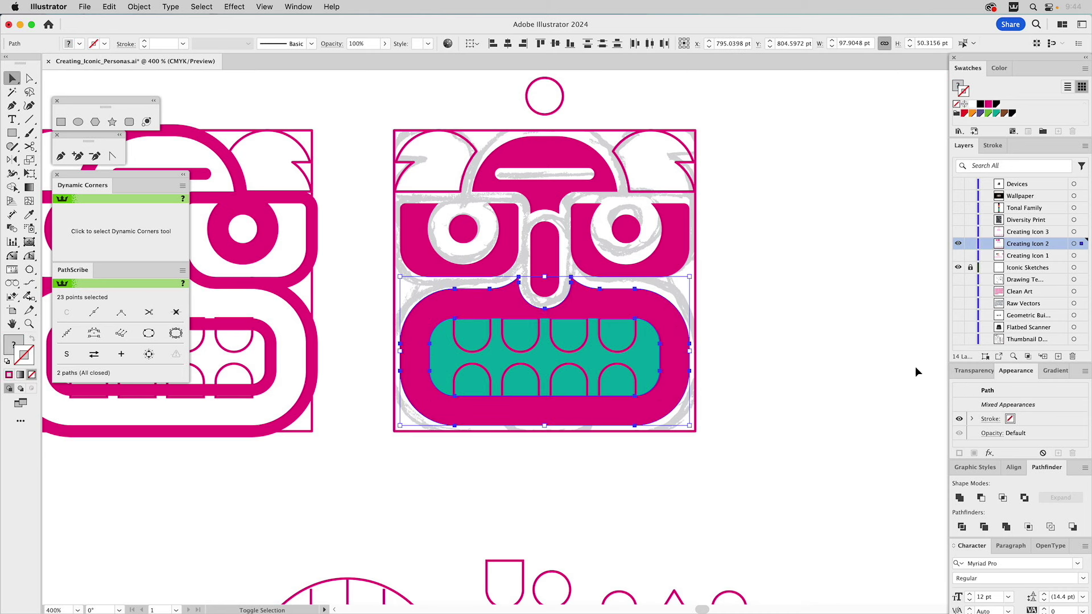
pyautogui.click(979, 496)
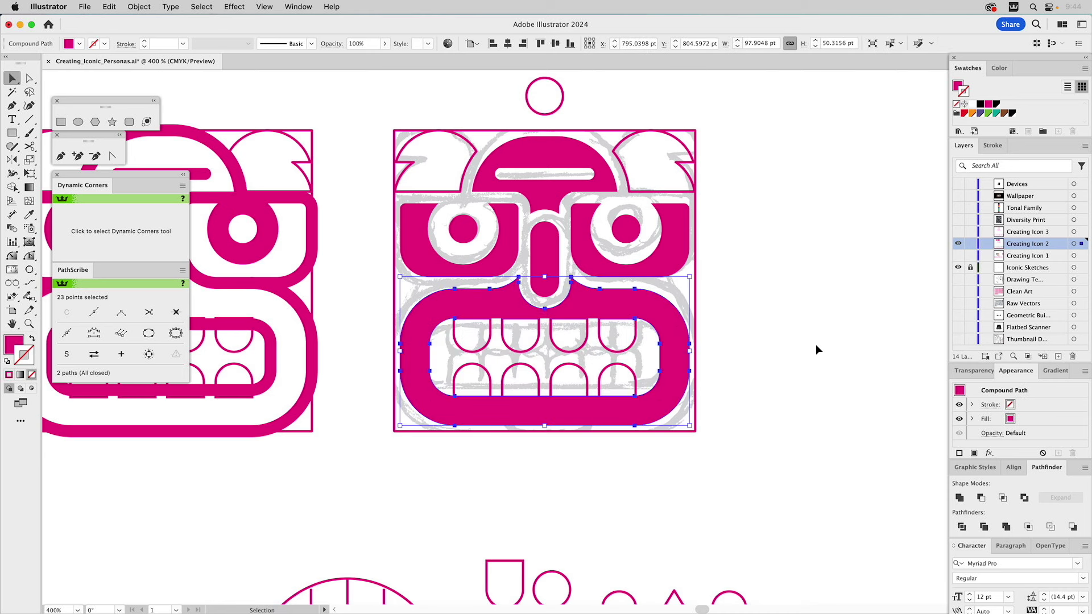
pyautogui.hotkey('ctrl', 'shift', 'a')
pyautogui.press('a')
pyautogui.press('v')
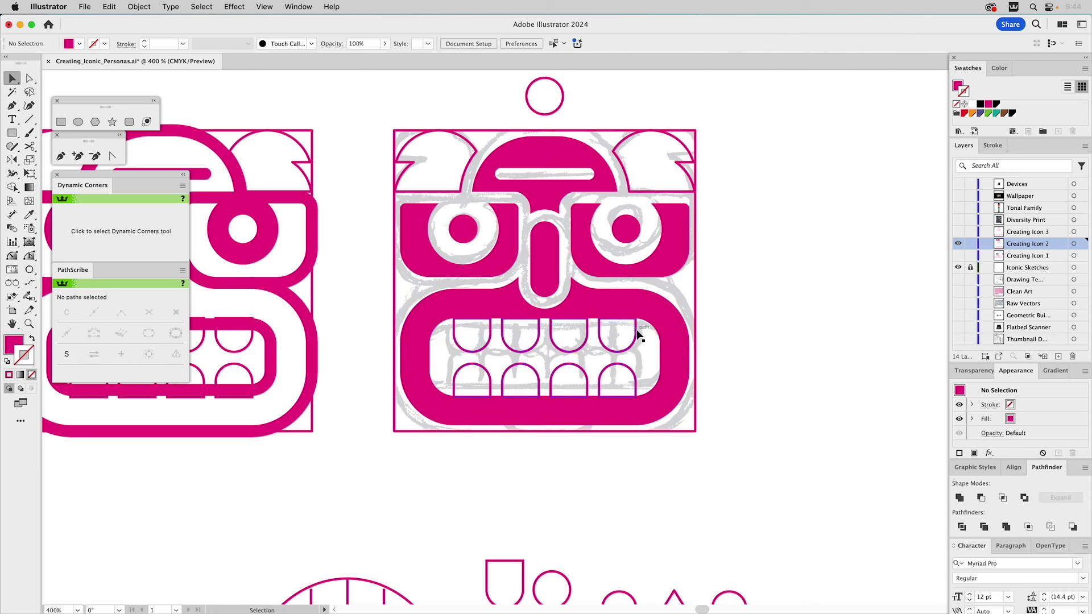
# - In isolation mode, raise the upper teeth tops and lower the lower teeth bottoms
pyautogui.doubleClick(637, 335)
pyautogui.press('a')
pyautogui.moveTo(415, 301); pyautogui.dragTo(681, 335)
pyautogui.press('Up')
pyautogui.press('Up')
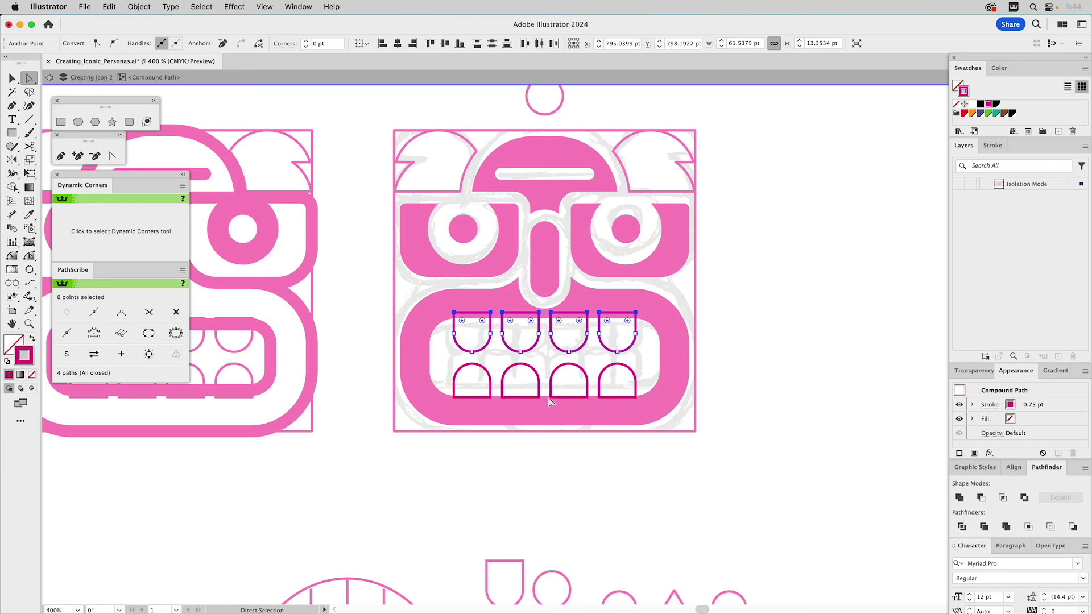
pyautogui.moveTo(444, 388); pyautogui.dragTo(669, 434)
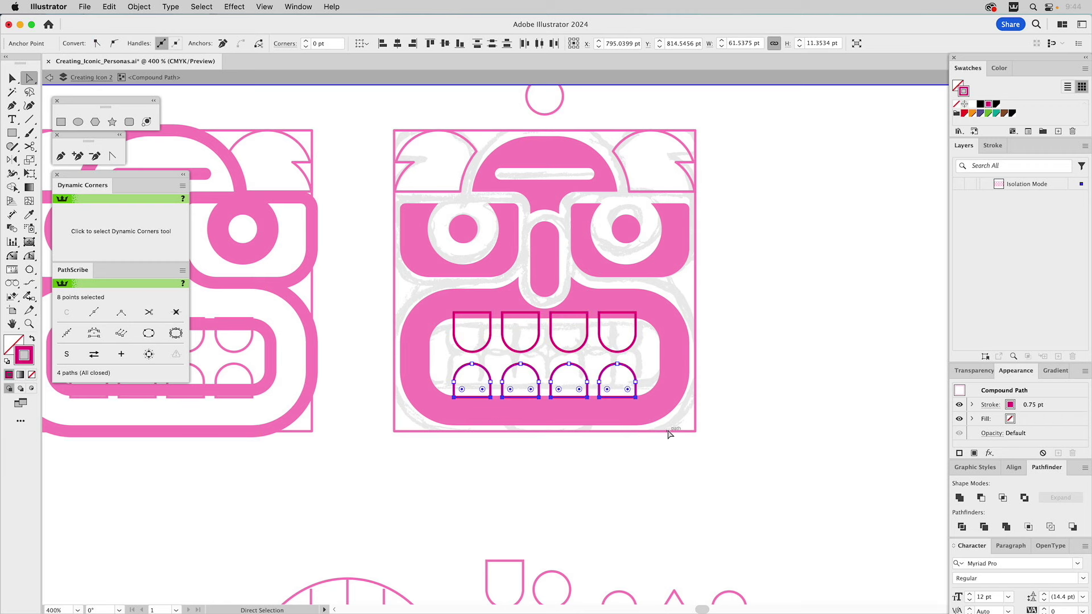
pyautogui.press('Down')
pyautogui.press('Down')
pyautogui.press('v')
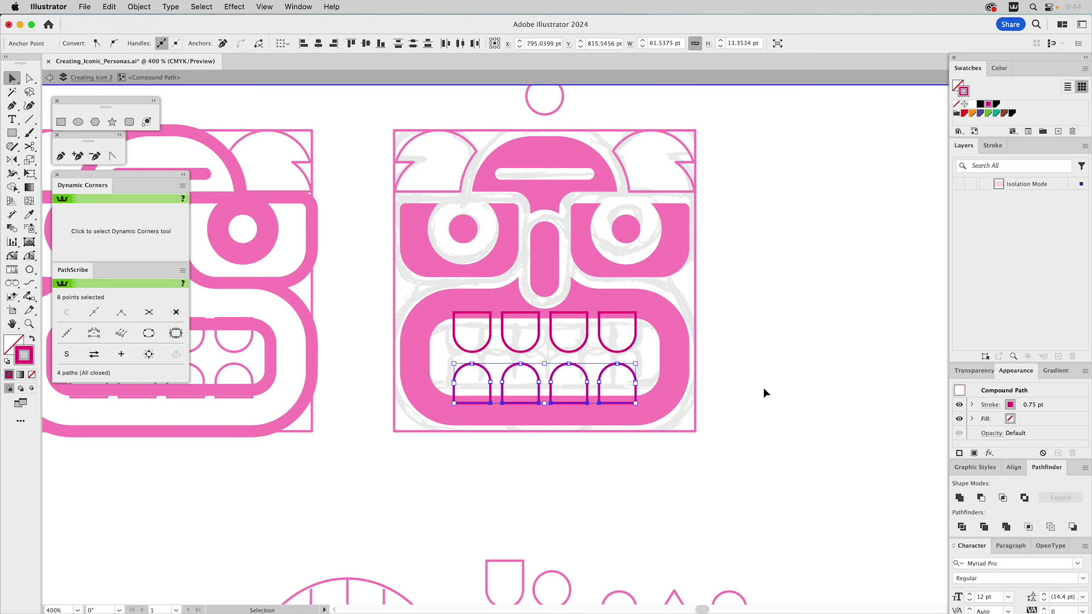
pyautogui.doubleClick(765, 391)
pyautogui.click(656, 316)
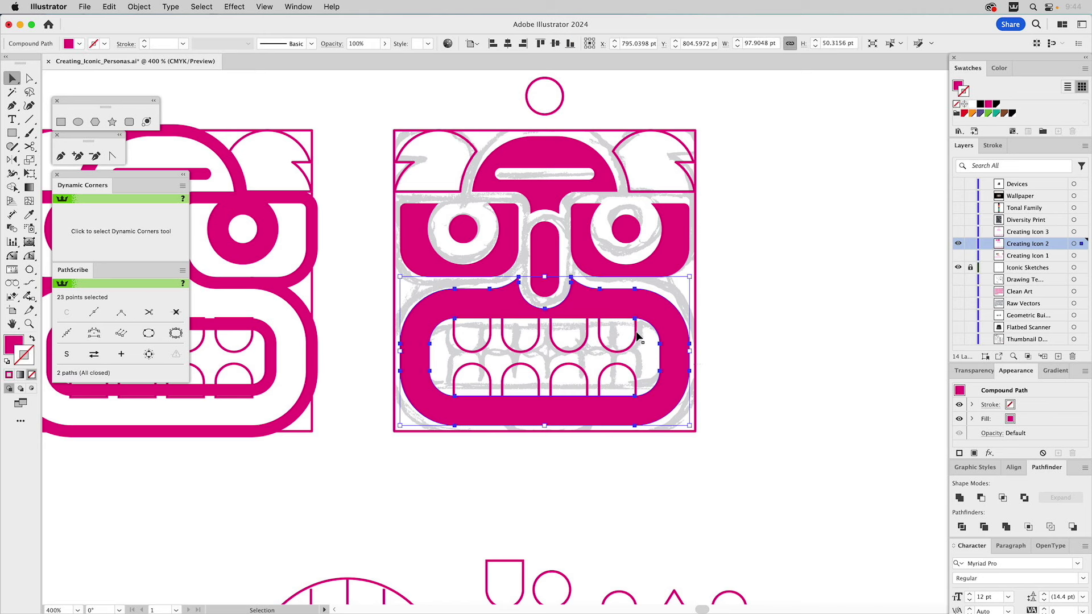
# - Unite the mouth, teeth, nose, forehead, both eyes and both horns into one shape
pyautogui.keyDown('shift'); pyautogui.click(637, 335); pyautogui.keyUp('shift')
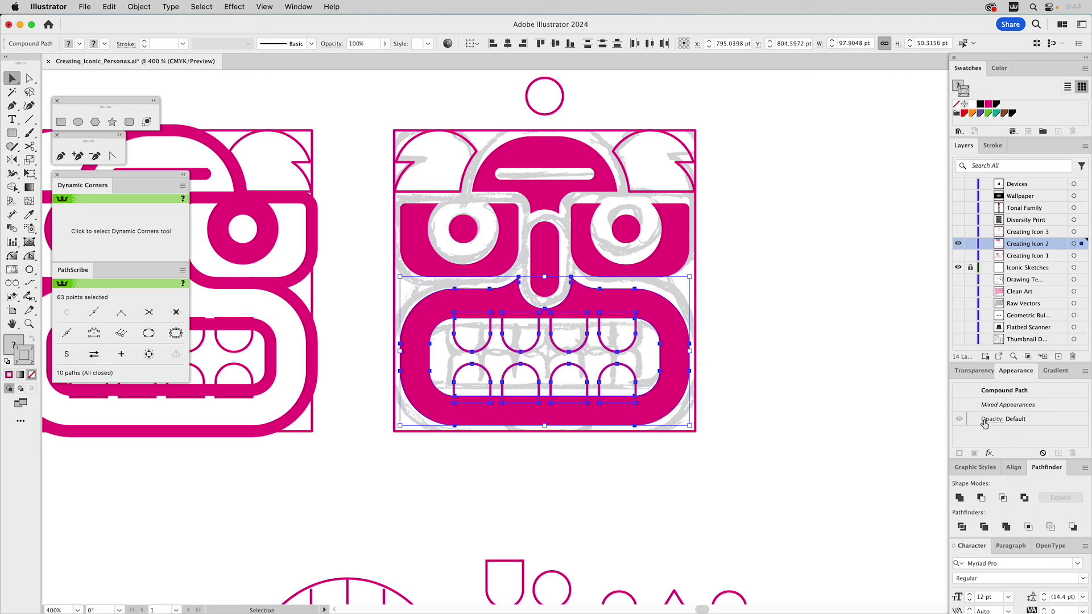
pyautogui.click(959, 498)
pyautogui.keyDown('shift'); pyautogui.click(544, 248); pyautogui.keyUp('shift')
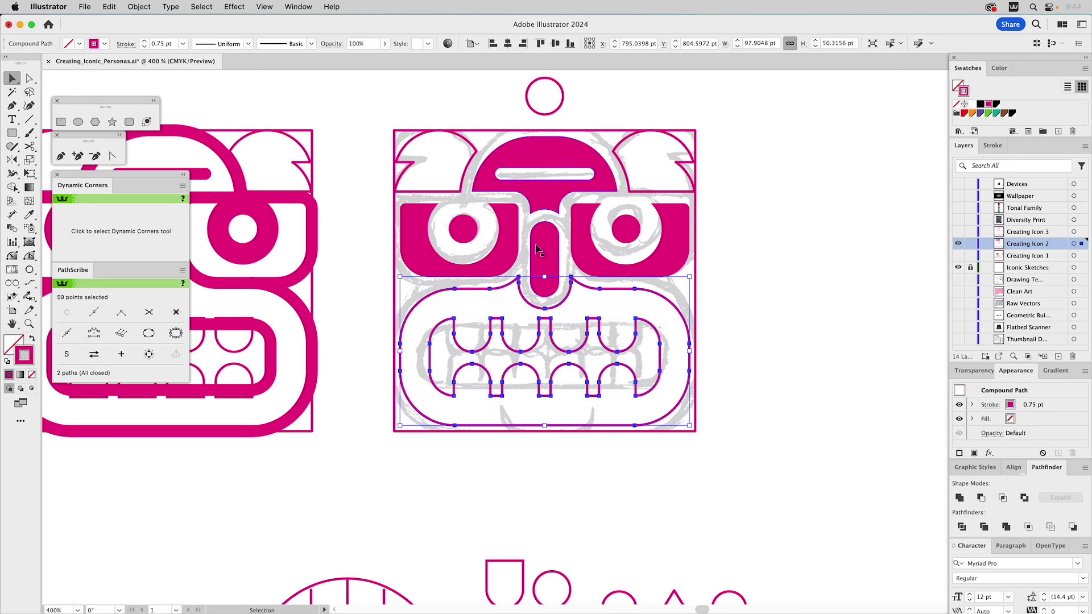
pyautogui.keyDown('shift'); pyautogui.click(509, 223); pyautogui.keyUp('shift')
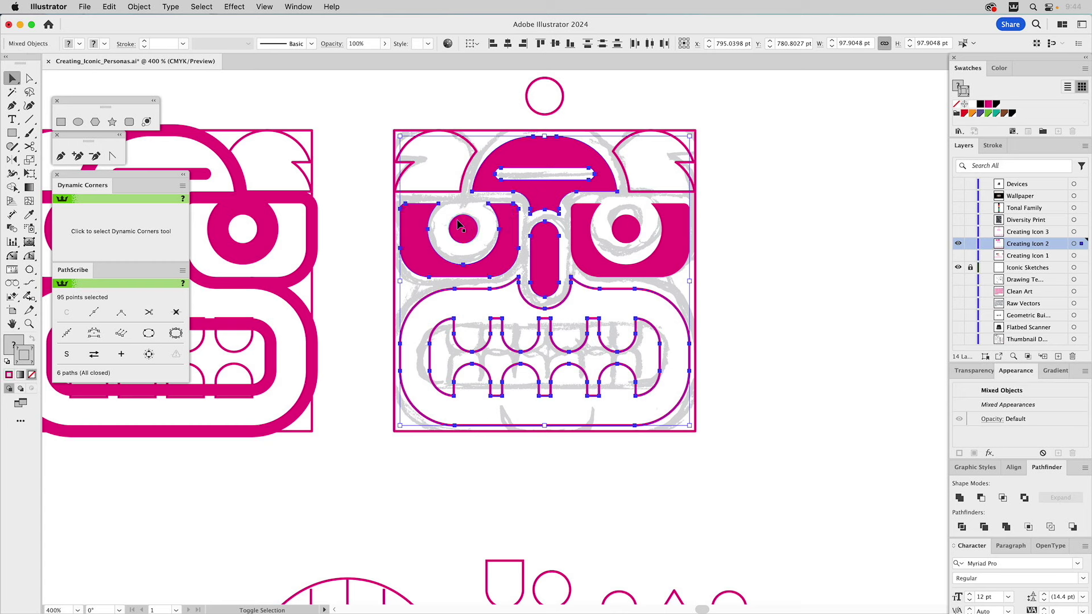
pyautogui.keyDown('shift'); pyautogui.click(634, 231); pyautogui.keyUp('shift')
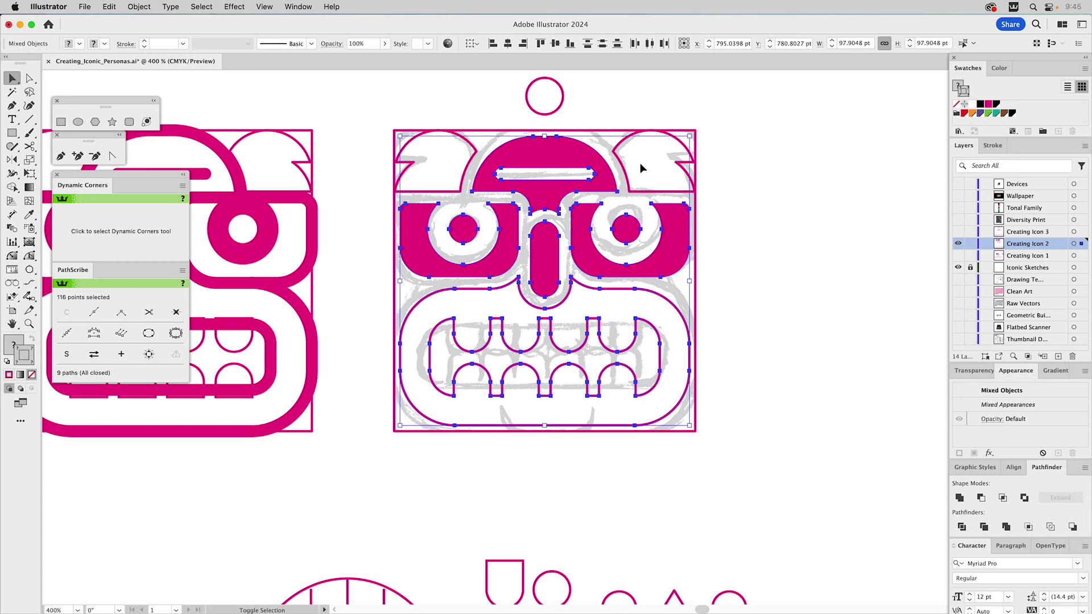
pyautogui.keyDown('shift'); pyautogui.click(632, 195); pyautogui.keyUp('shift')
pyautogui.keyDown('shift'); pyautogui.click(471, 162); pyautogui.keyUp('shift')
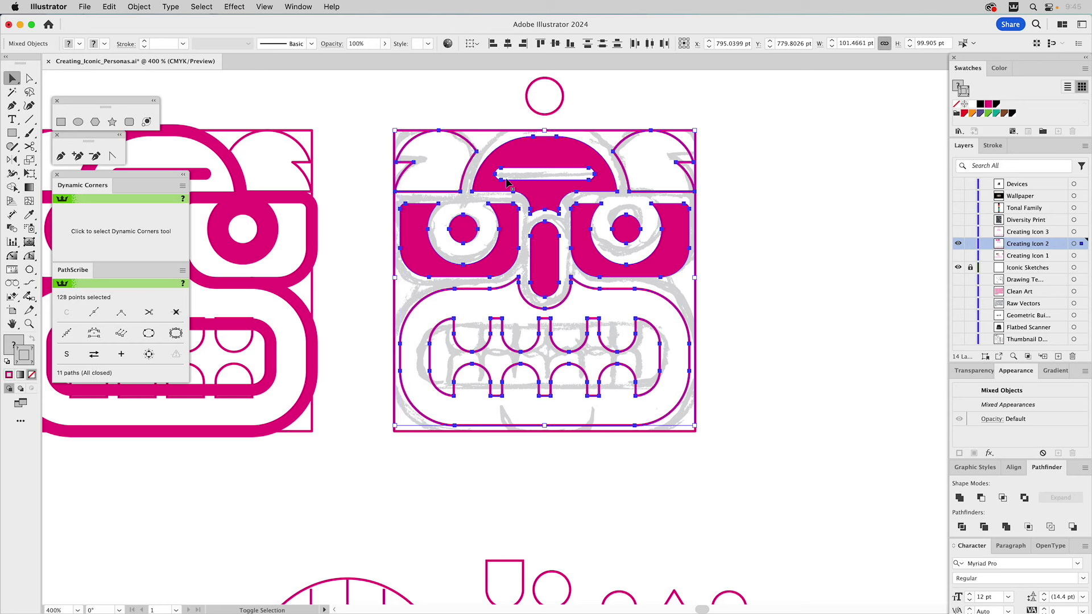
pyautogui.click(960, 498)
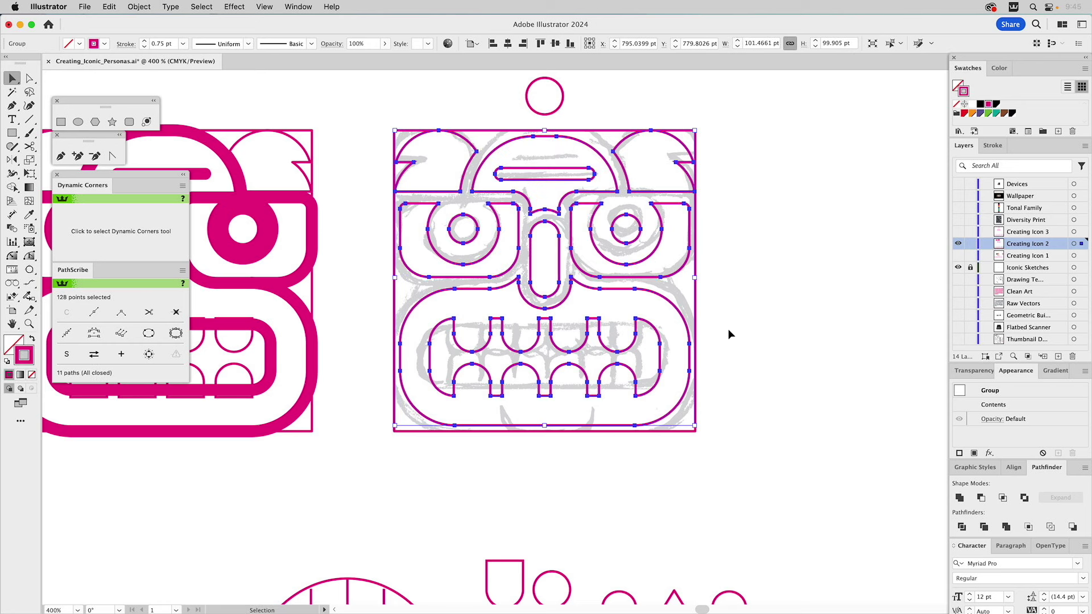
# - Make the merged face a compound path with no stroke and brown fill, and hide Iconic Sketches
pyautogui.press('super+8')
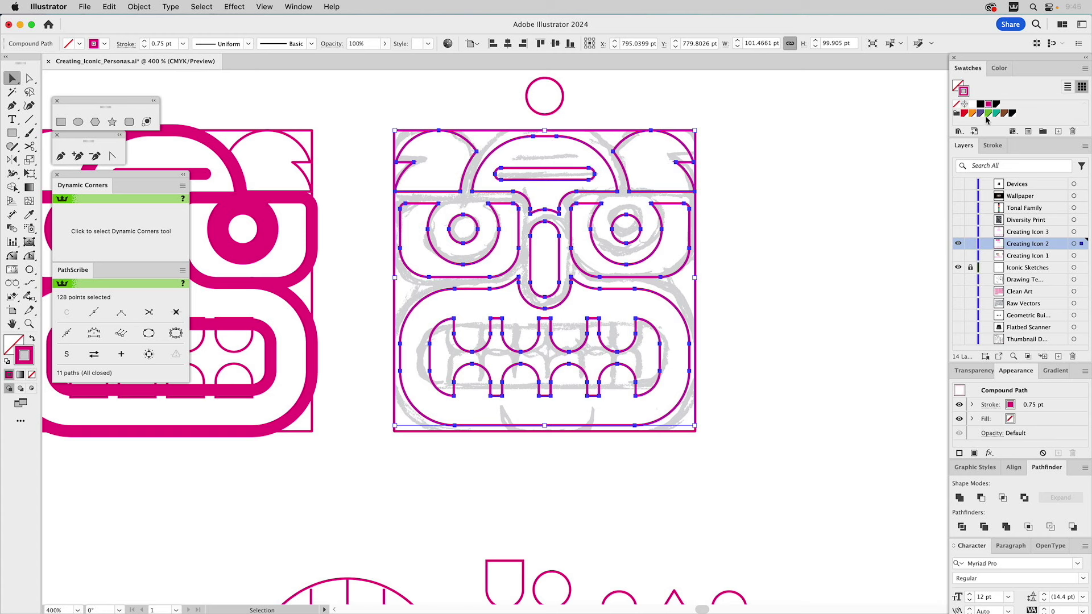
pyautogui.click(956, 104)
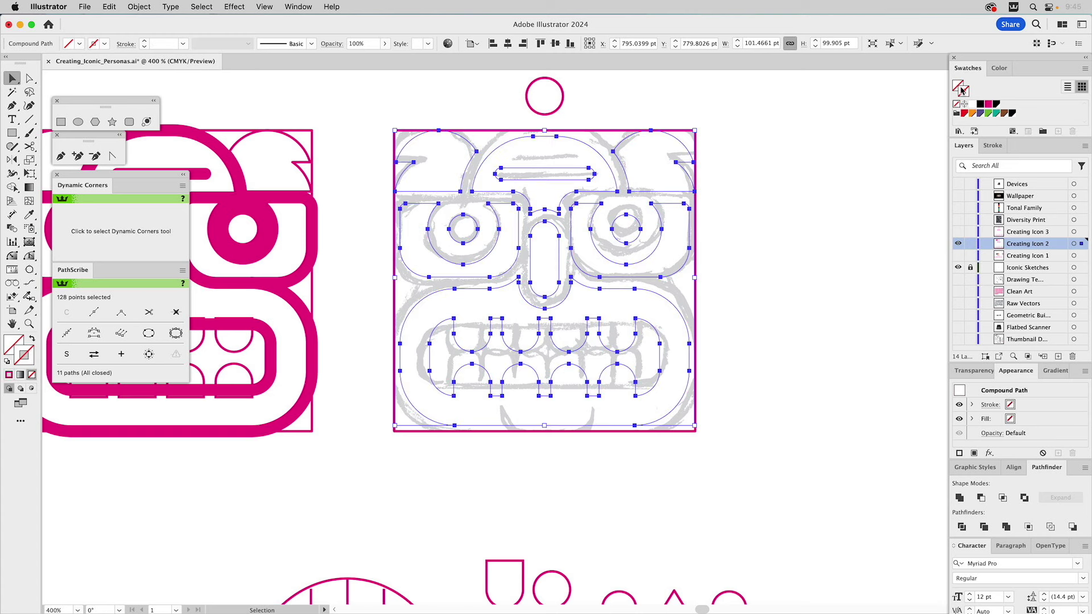
pyautogui.click(957, 86)
pyautogui.click(1004, 114)
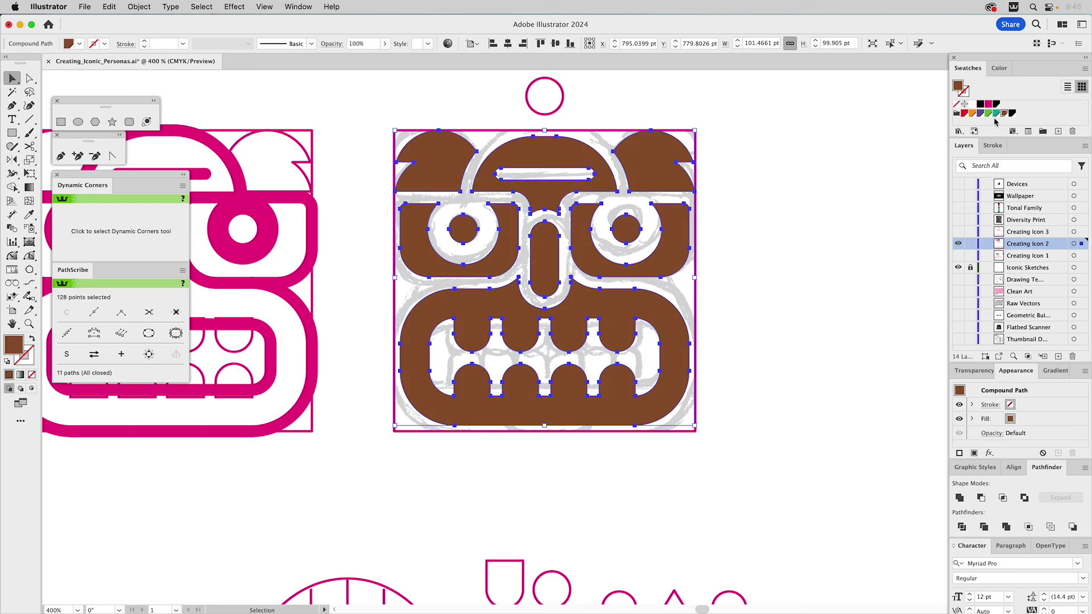
pyautogui.click(783, 236)
pyautogui.click(958, 267)
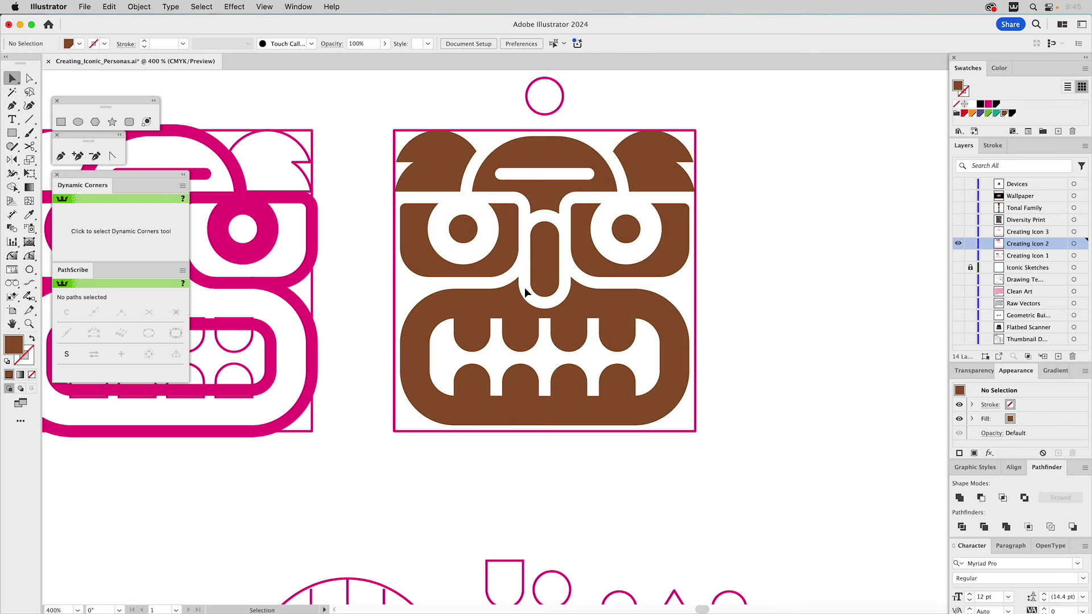
pyautogui.click(28, 324)
# - Zoom into the face and draw a small green-filled spacer rectangle beside the nose
pyautogui.moveTo(475, 194); pyautogui.dragTo(723, 395)
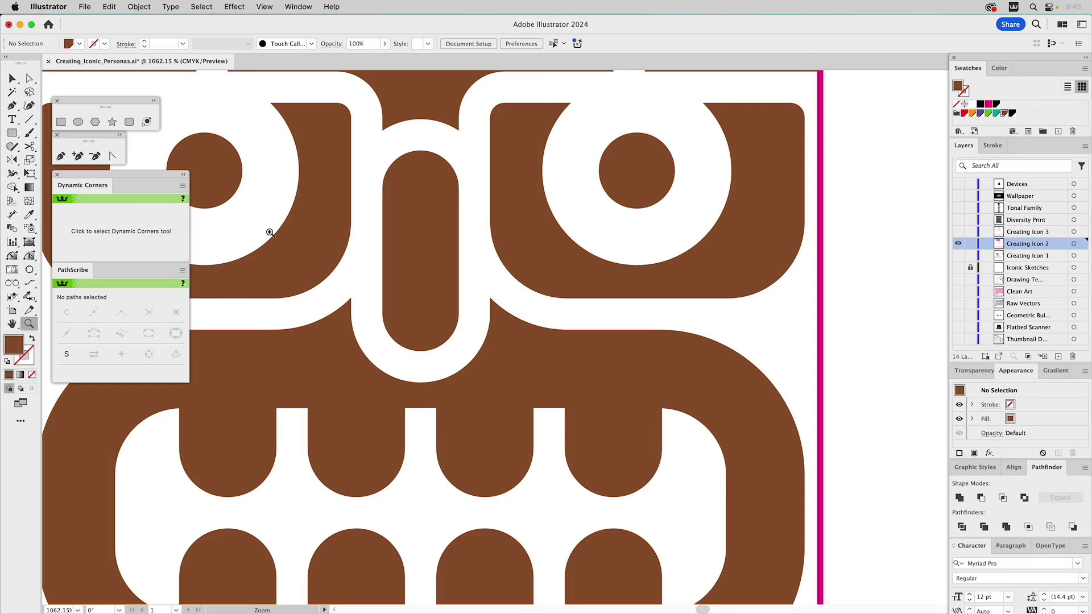
pyautogui.click(61, 122)
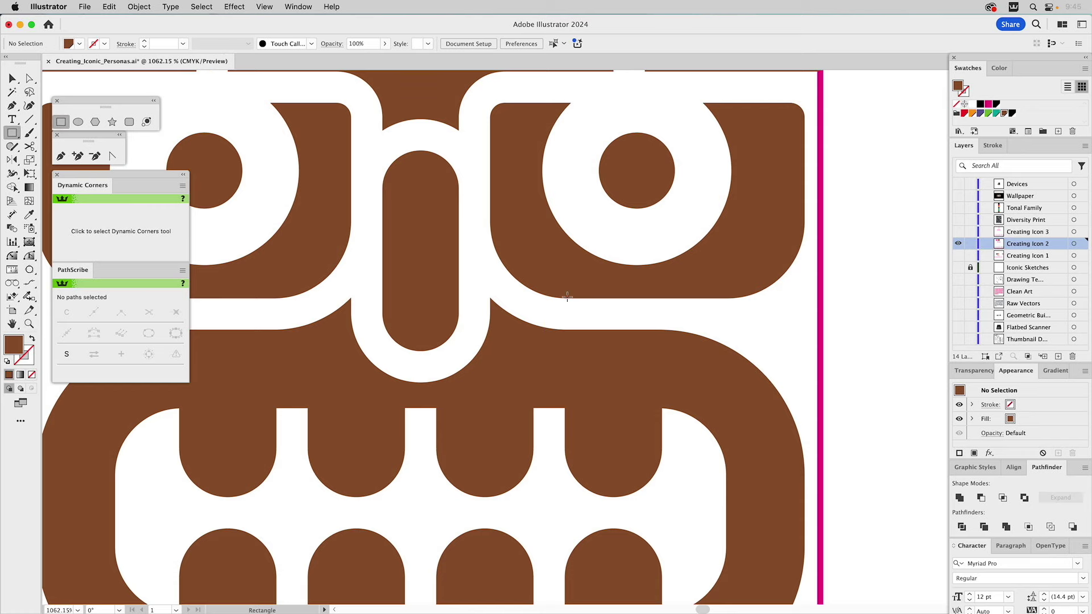
pyautogui.moveTo(570, 298); pyautogui.dragTo(631, 330)
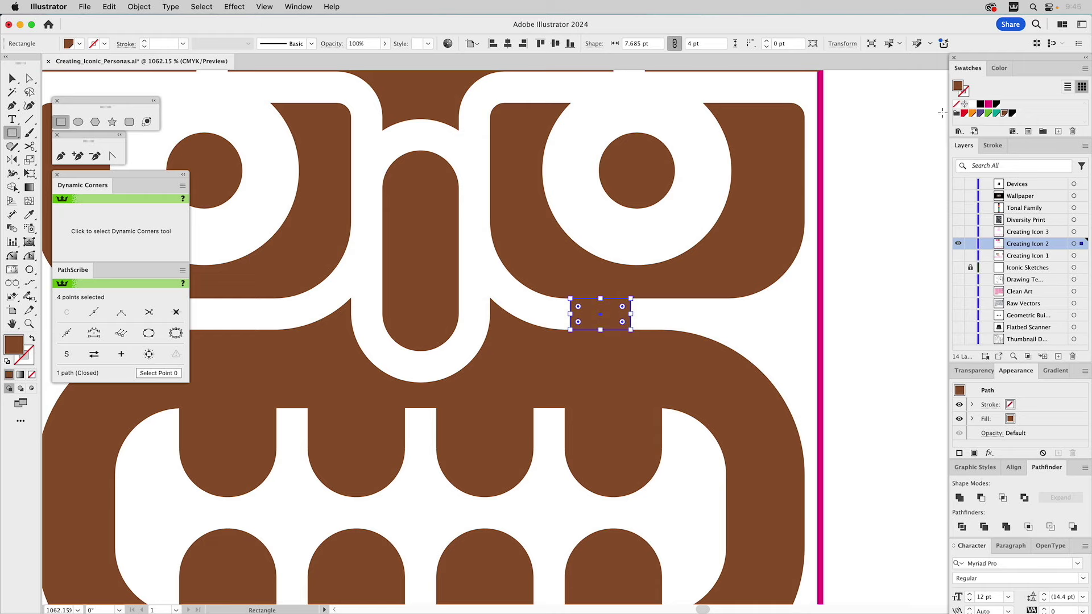
pyautogui.click(988, 114)
pyautogui.press('v')
pyautogui.click(889, 237)
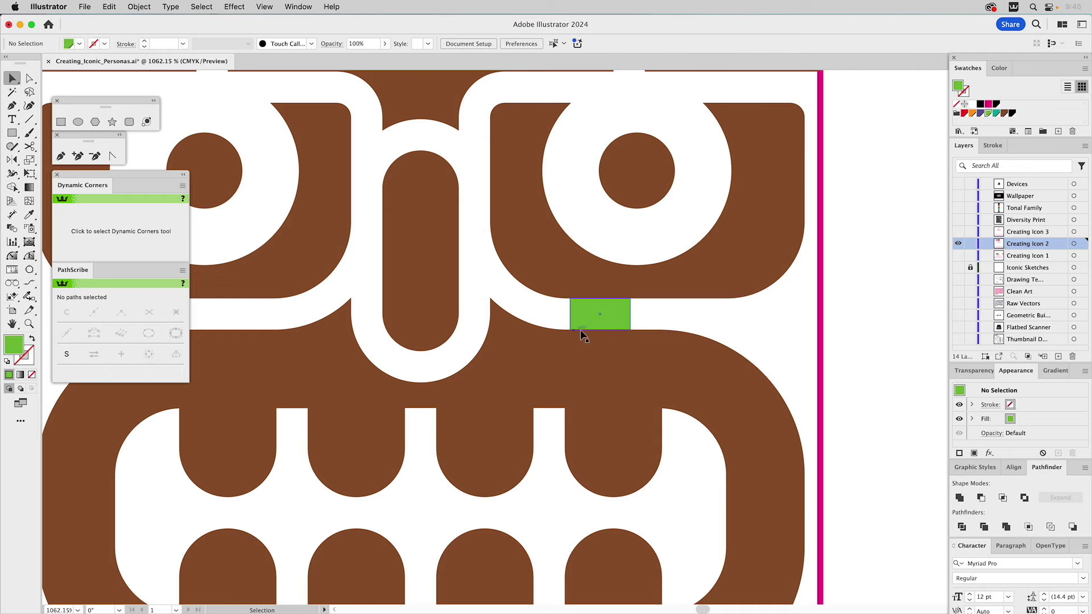
# - Move the green spacer under the nose's U-curve
pyautogui.click(488, 328)
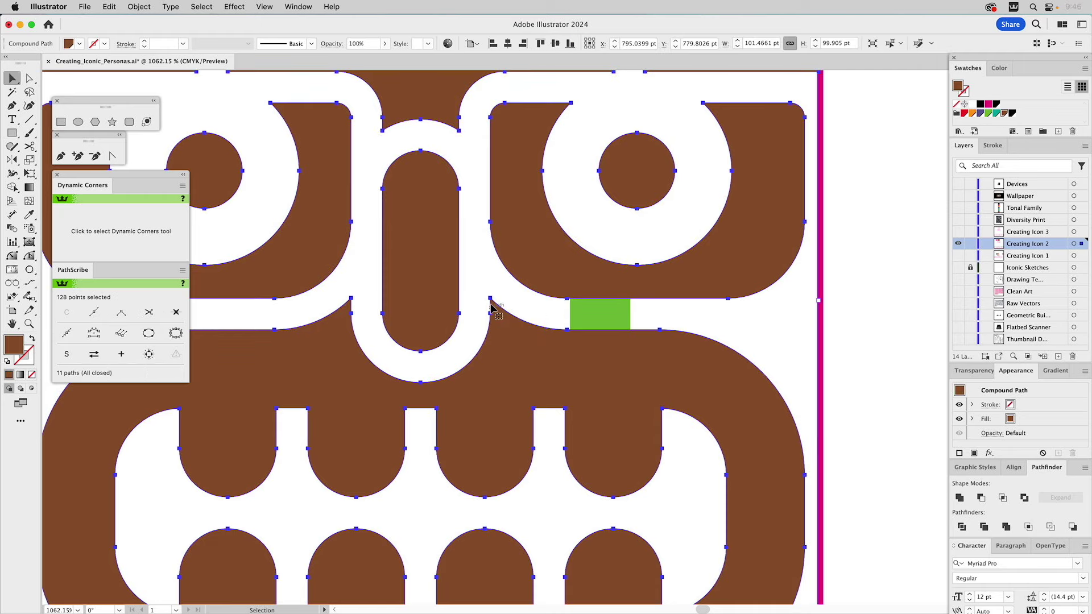
pyautogui.click(551, 309)
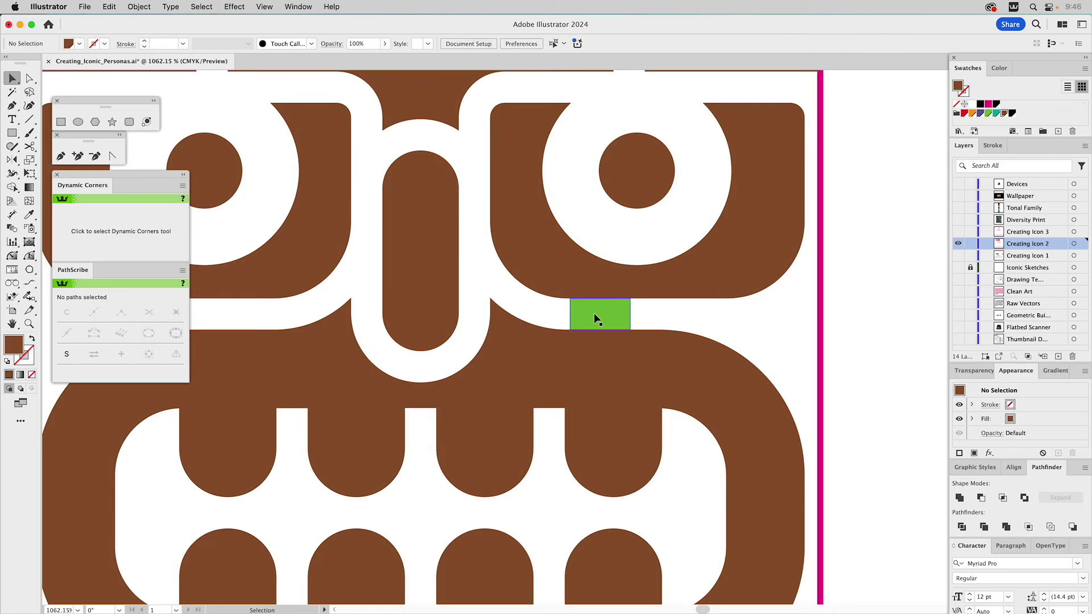
pyautogui.click(594, 312)
pyautogui.press('a')
pyautogui.moveTo(570, 330); pyautogui.dragTo(421, 407)
pyautogui.click(398, 367)
# - Reposition the U-curve anchors so the curve's bottom touches the spacer's top
pyautogui.press('a')
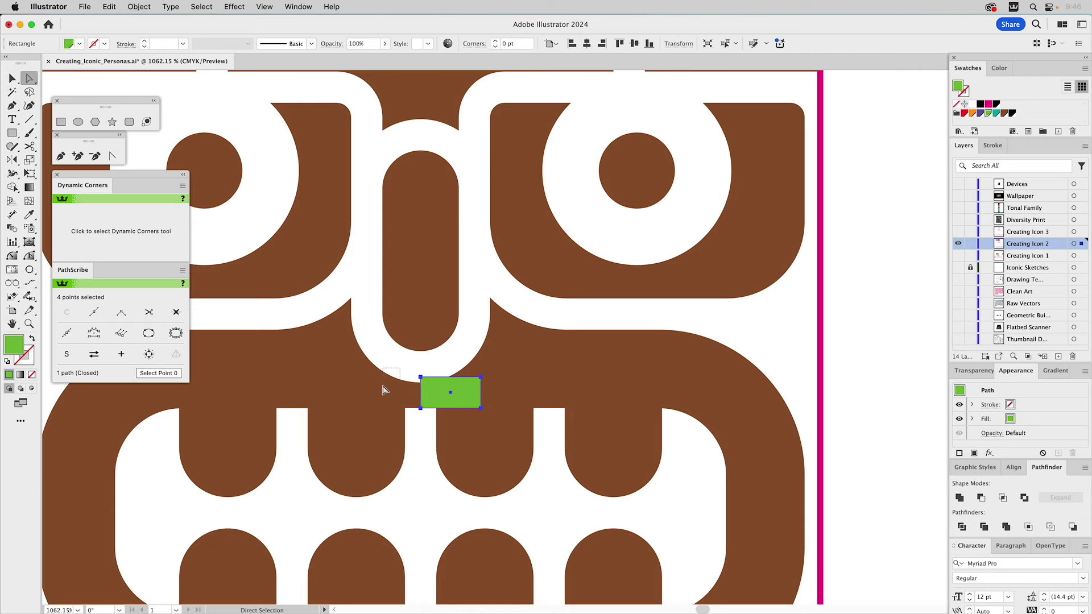
pyautogui.click(382, 389)
pyautogui.click(421, 382)
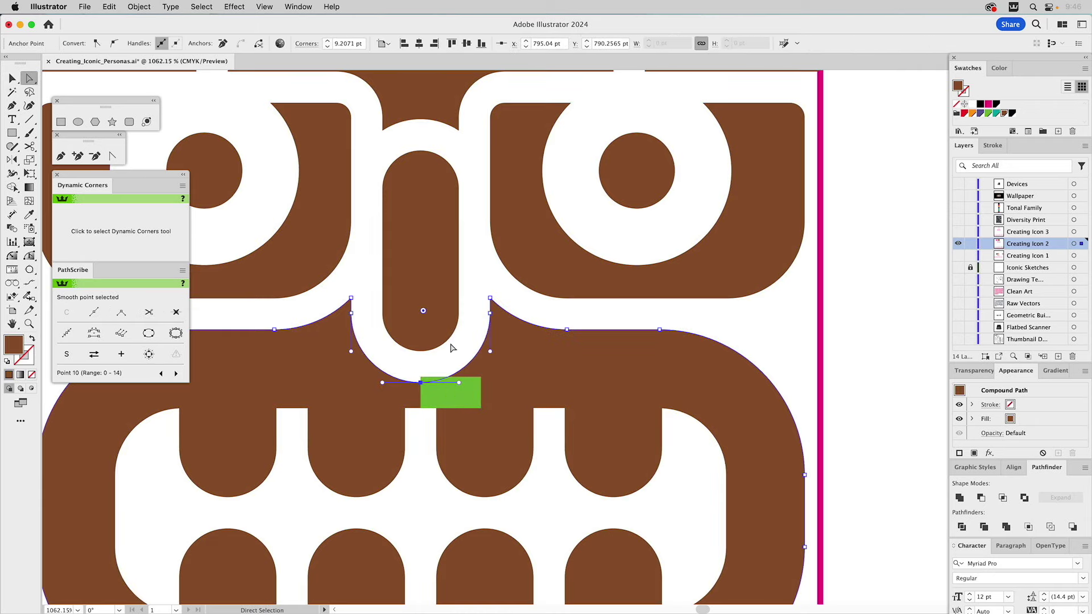
pyautogui.keyDown('shift'); pyautogui.click(489, 313); pyautogui.keyUp('shift')
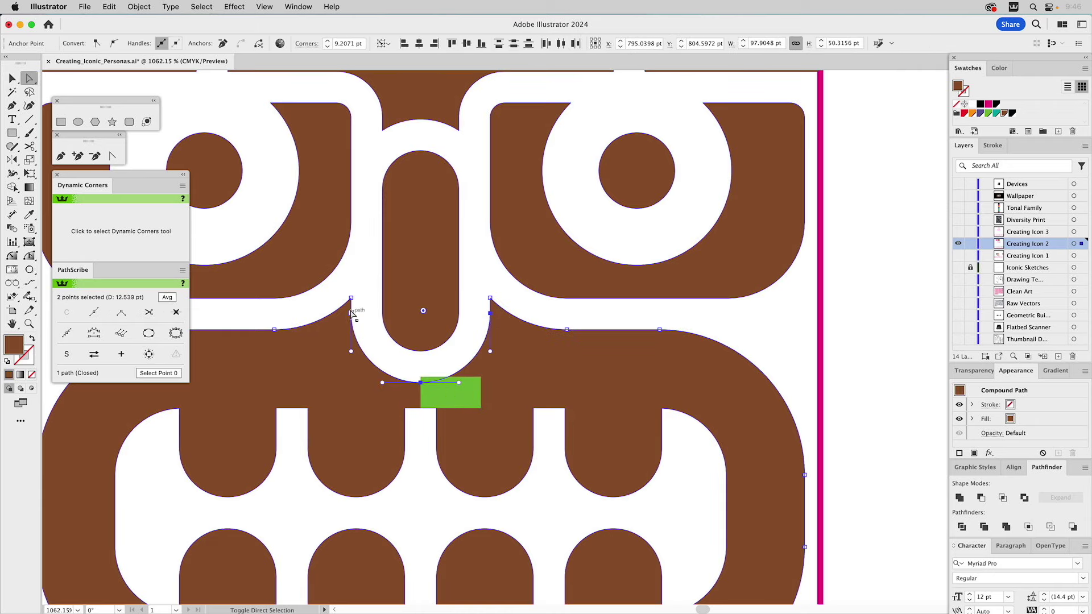
pyautogui.keyDown('shift'); pyautogui.click(352, 313); pyautogui.keyUp('shift')
pyautogui.moveTo(351, 312); pyautogui.dragTo(356, 286)
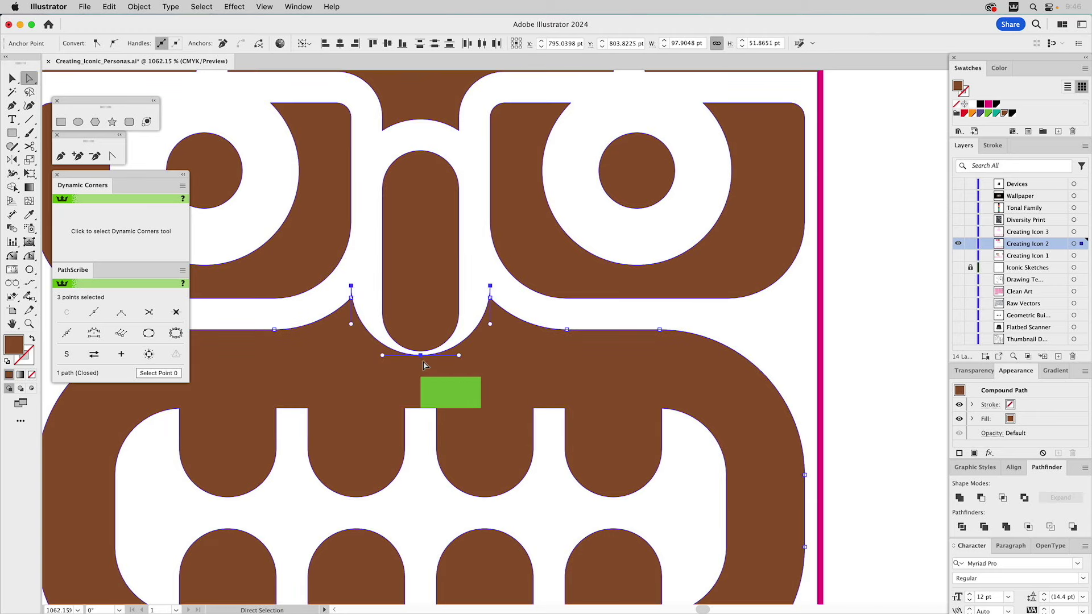
pyautogui.moveTo(420, 356); pyautogui.dragTo(421, 376)
# - Delete the green spacer and zoom out to view the icons
pyautogui.press('v')
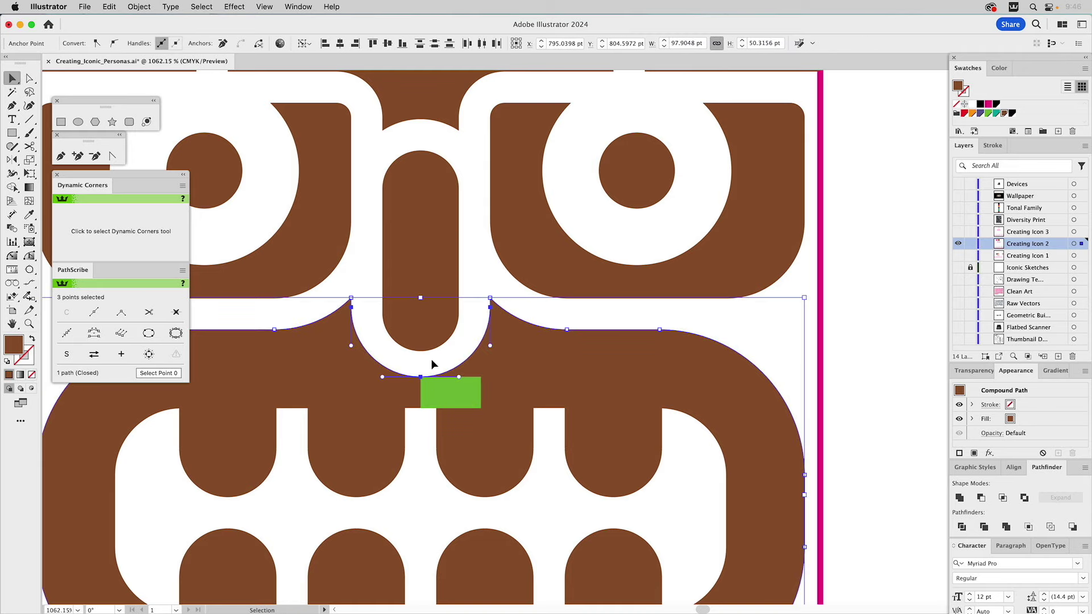
pyautogui.click(431, 369)
pyautogui.click(435, 387)
pyautogui.press('Delete')
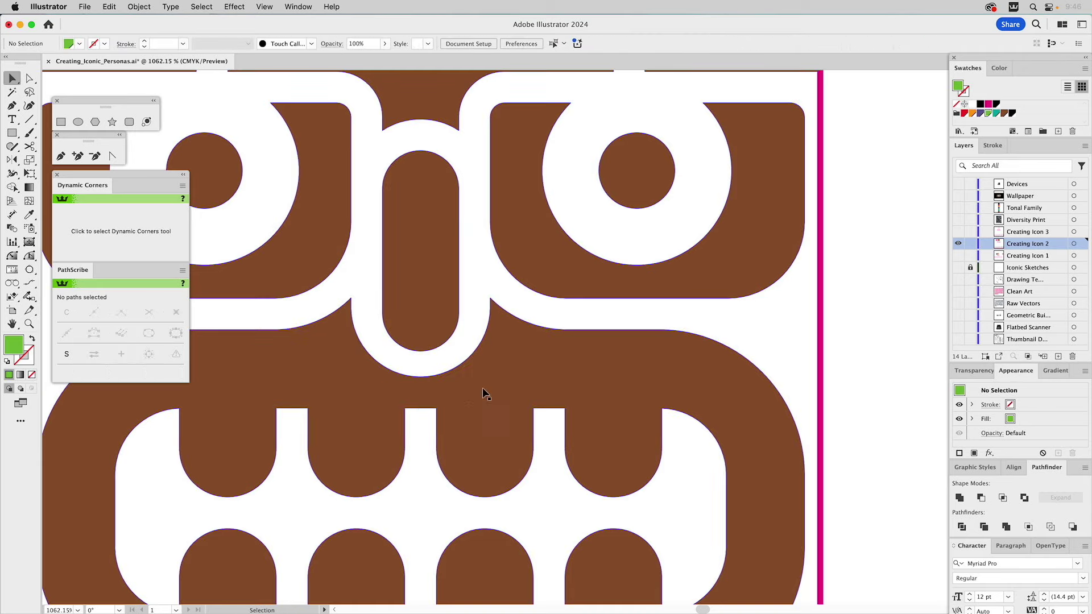
pyautogui.press('super')
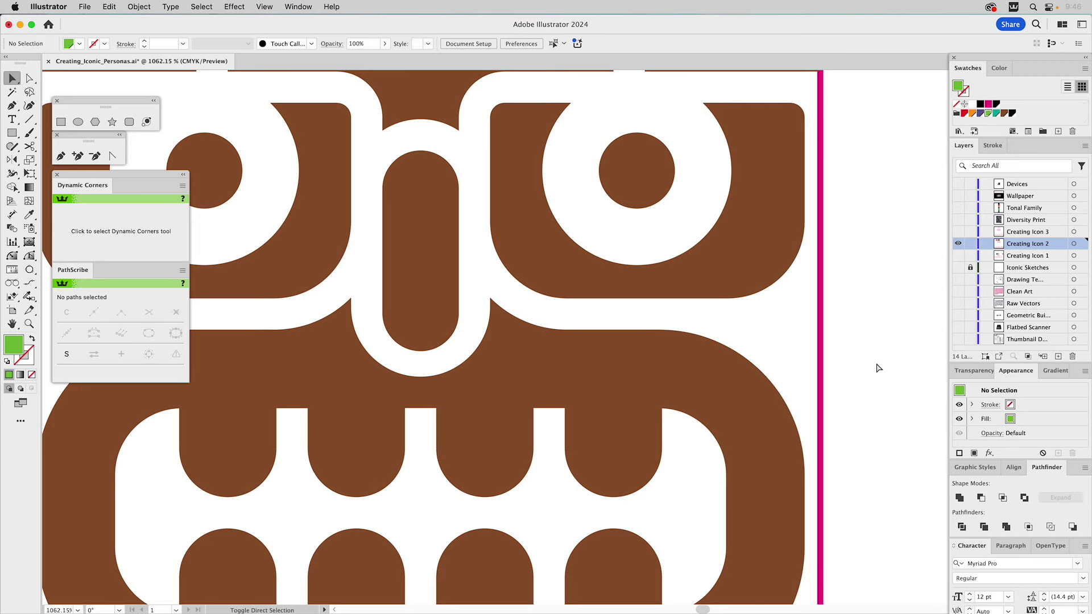
pyautogui.press('super+0')
pyautogui.press('z')
pyautogui.moveTo(494, 306); pyautogui.dragTo(644, 403)
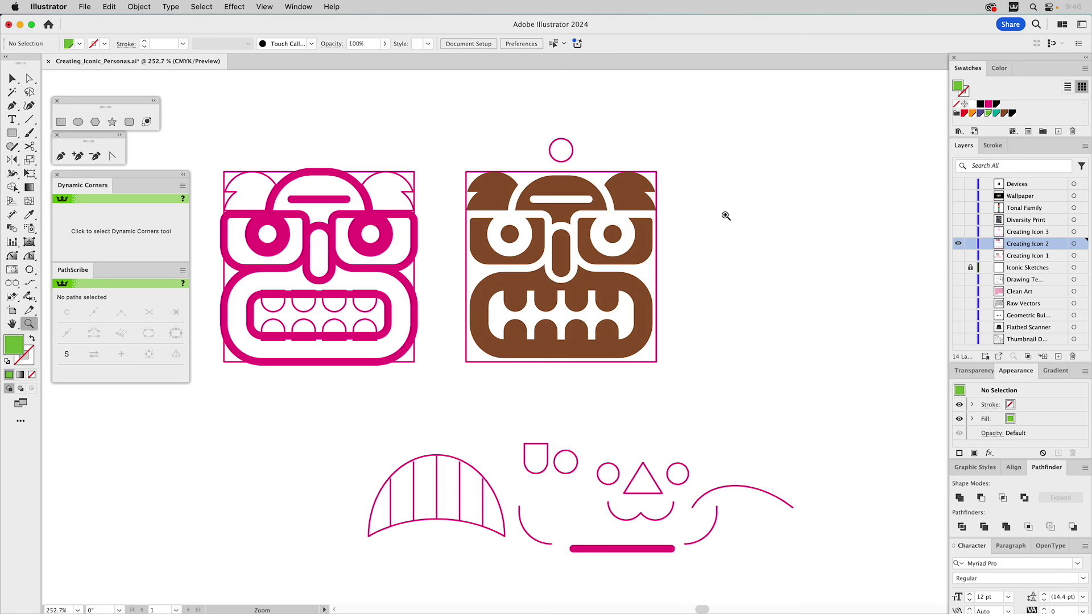
# - Show the Iconic Sketches layer and hide the Creating Icon 3 layer
pyautogui.keyDown('super'); pyautogui.click(958, 246); pyautogui.keyUp('super')
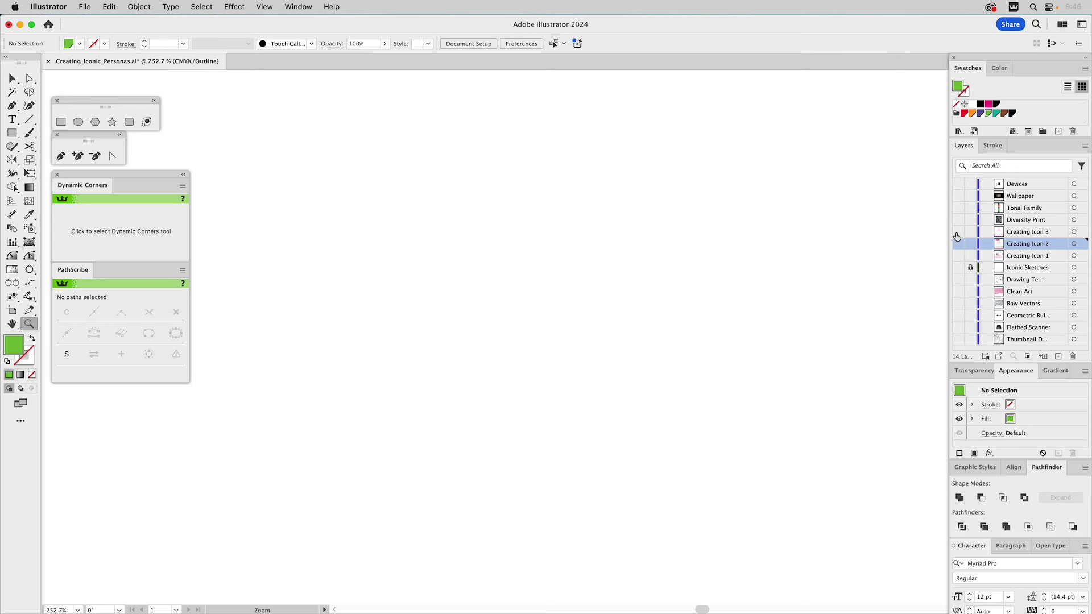
pyautogui.keyDown('super'); pyautogui.click(957, 234); pyautogui.keyUp('super')
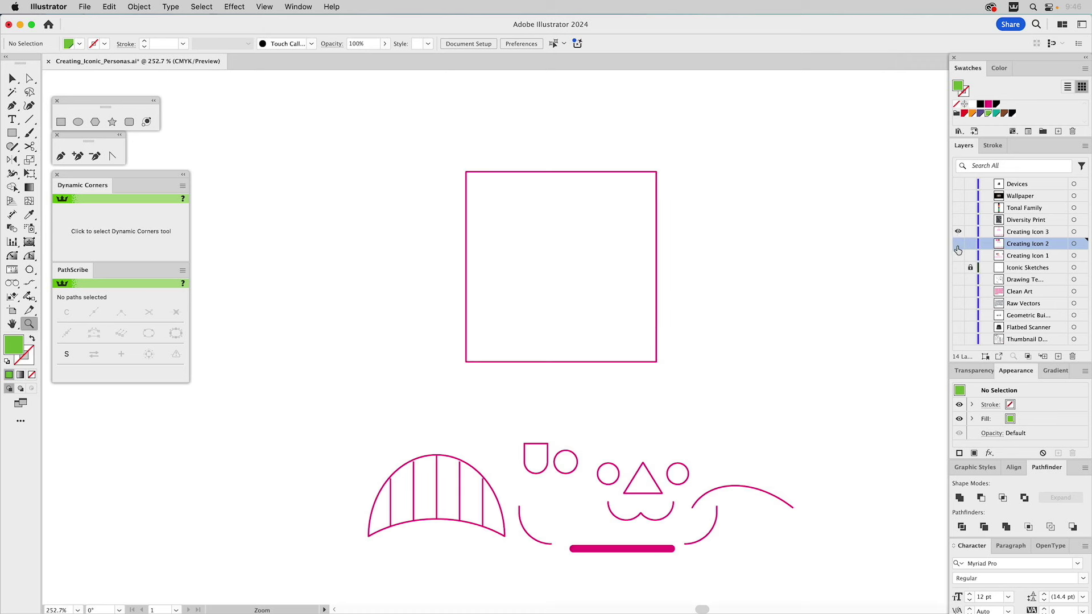
pyautogui.click(958, 267)
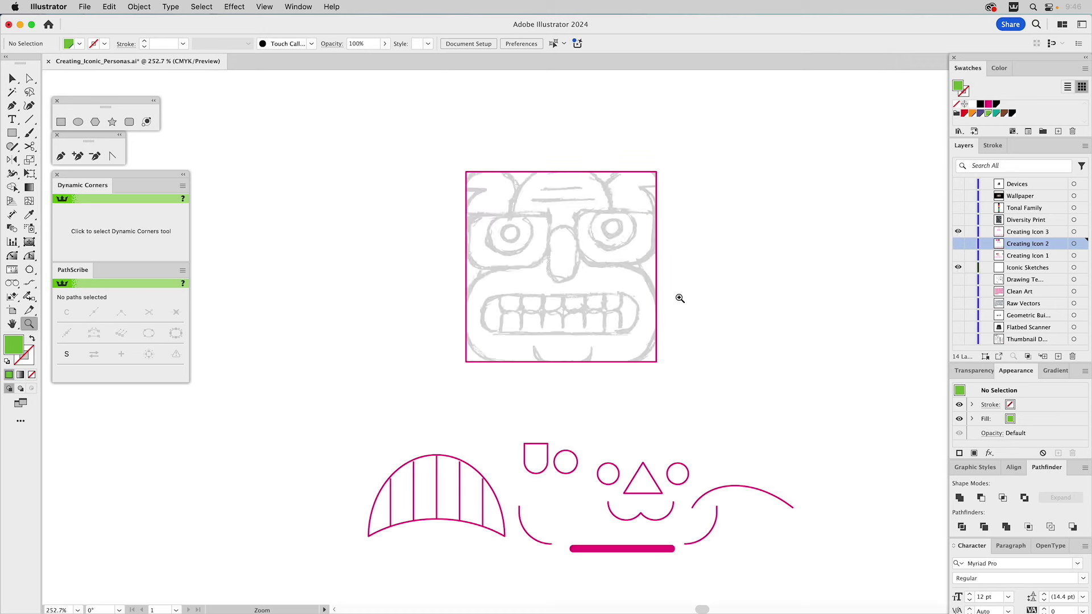
pyautogui.press('v')
pyautogui.click(566, 227)
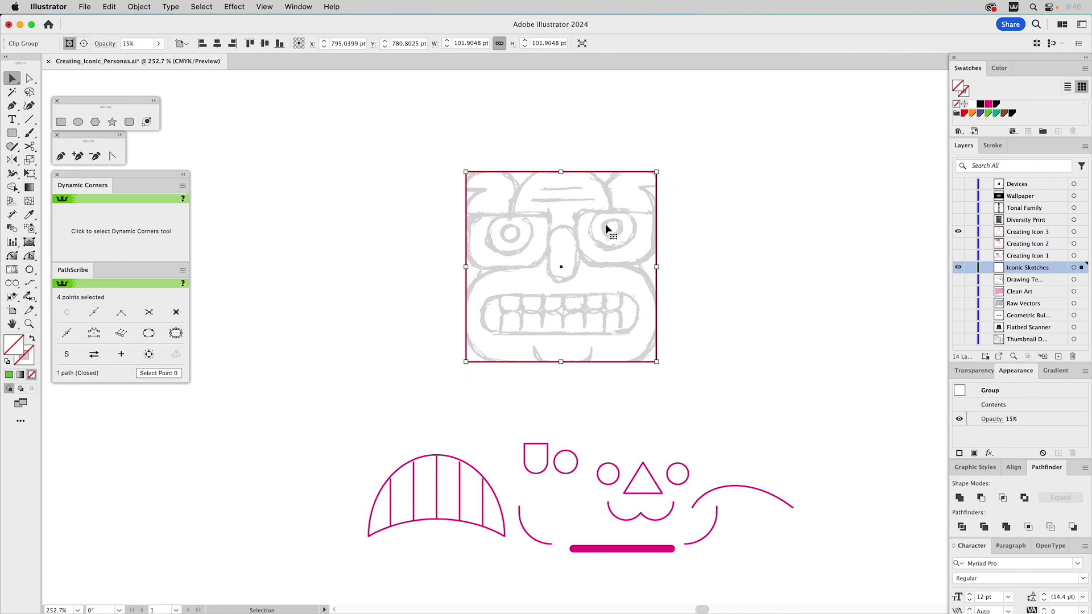
pyautogui.click(958, 232)
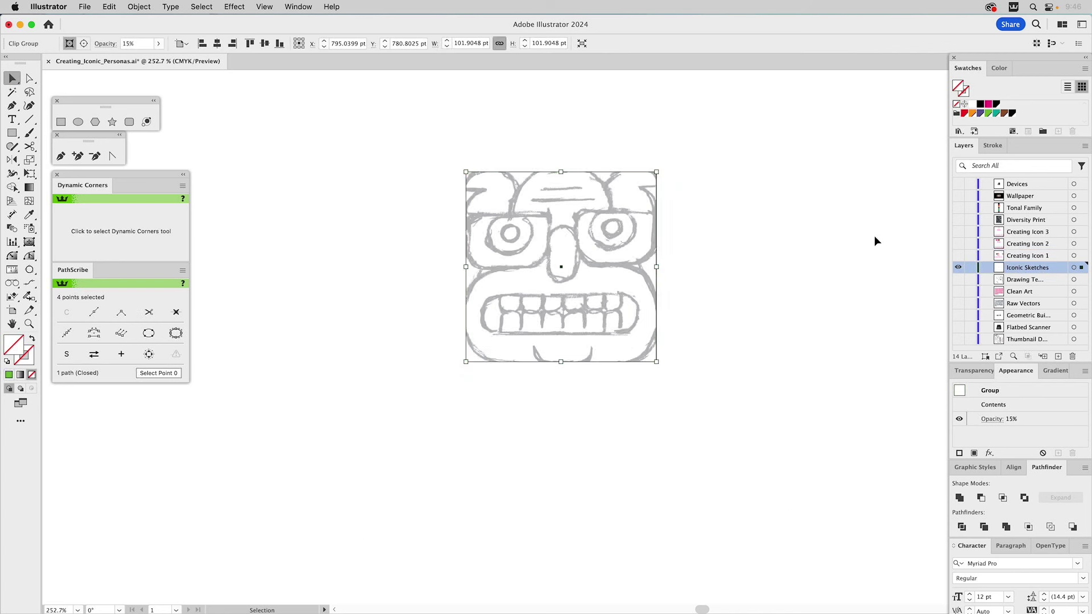
pyautogui.press('super+z')
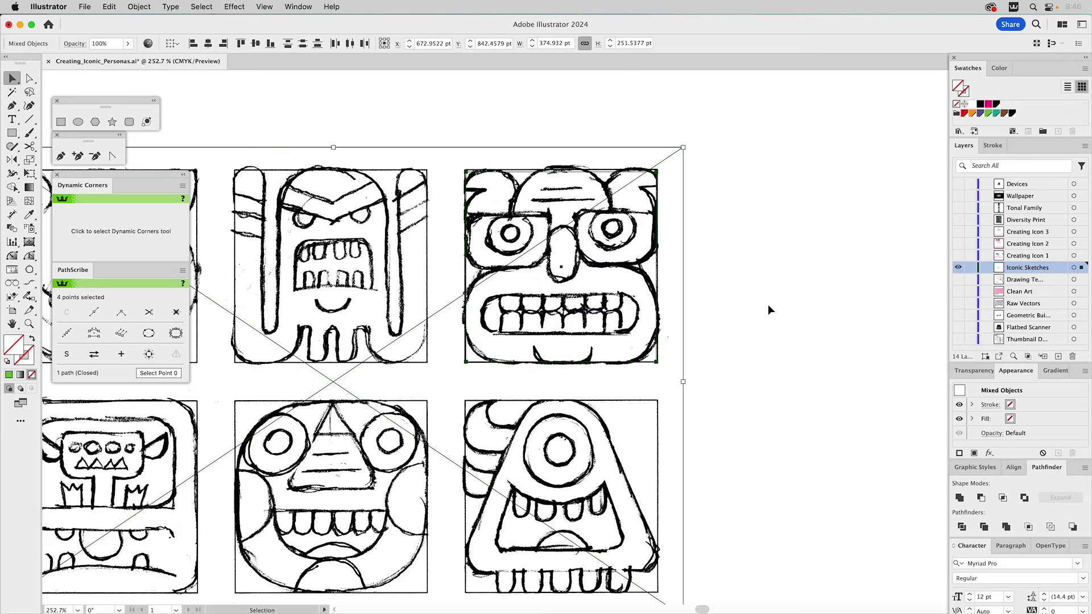
pyautogui.click(768, 304)
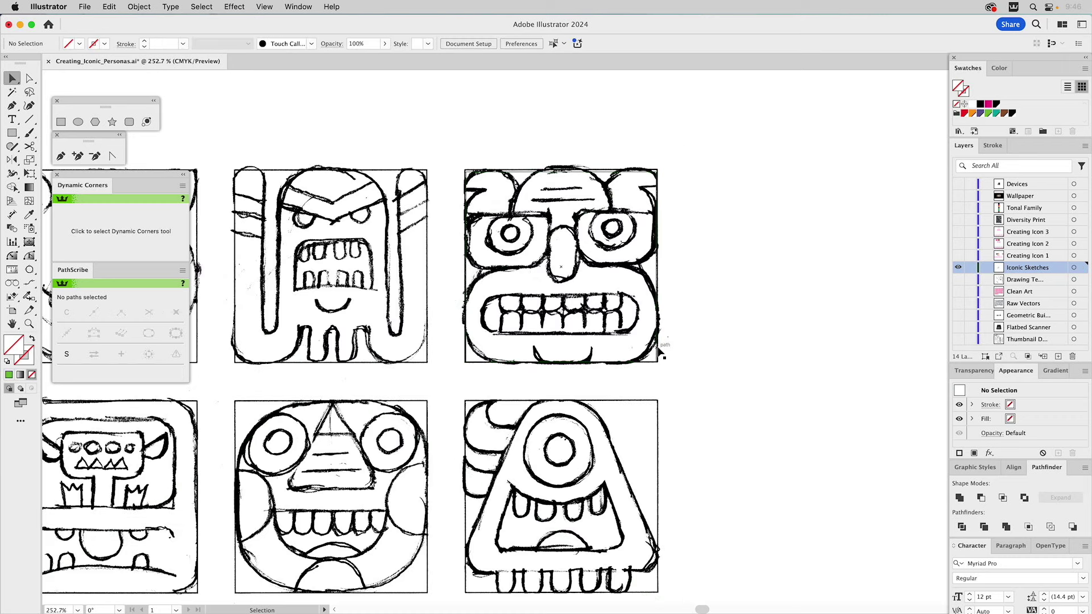
# - Give the top-right sketch's square frame a magenta stroke of 0.5 pt
pyautogui.click(658, 351)
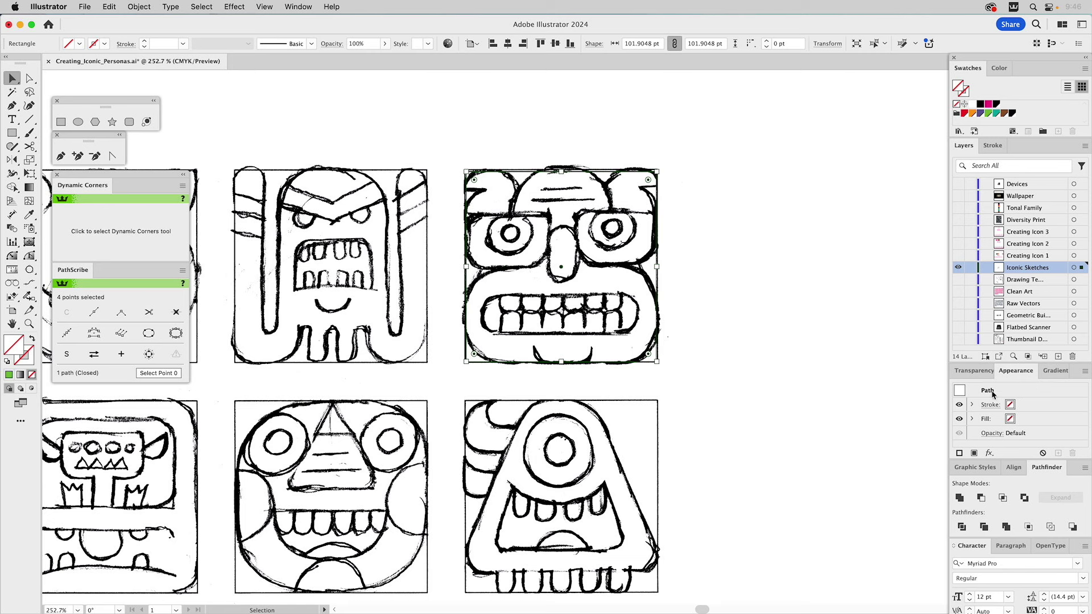
pyautogui.click(965, 469)
pyautogui.click(980, 489)
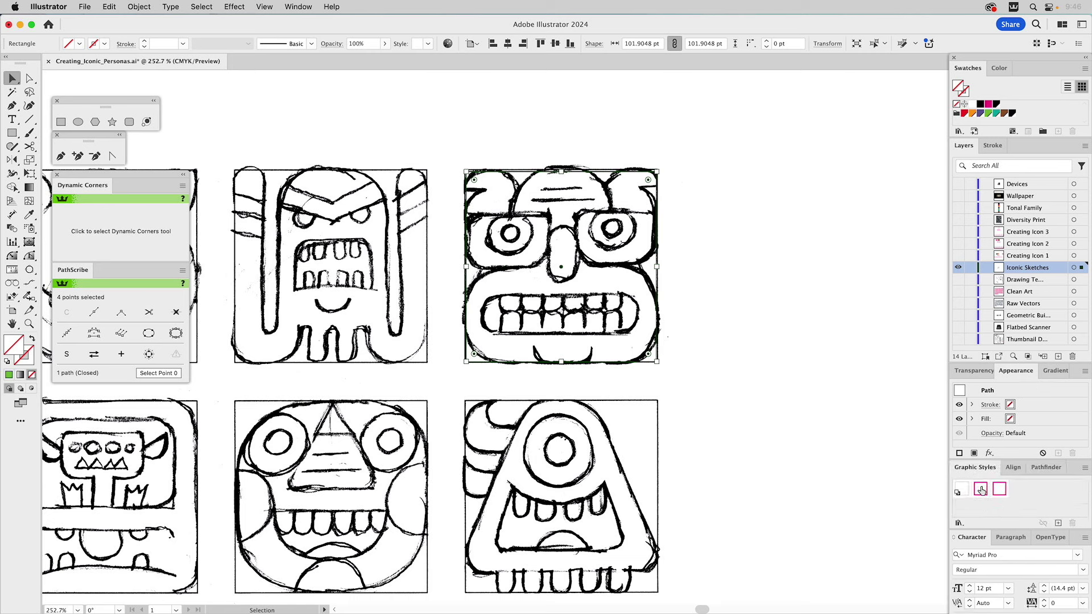
pyautogui.click(996, 146)
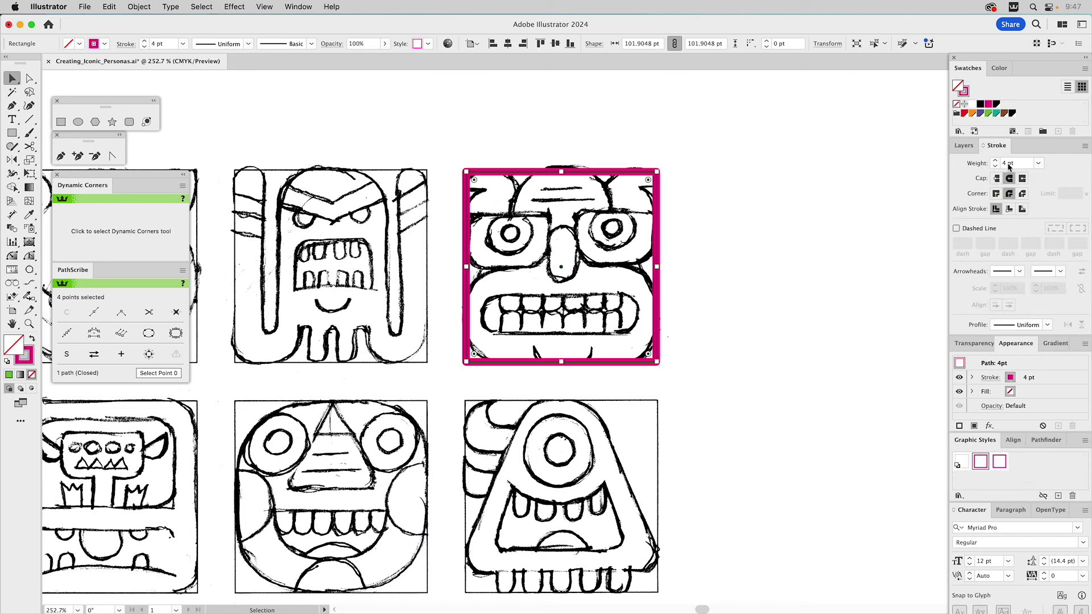
pyautogui.click(1038, 163)
pyautogui.click(1055, 189)
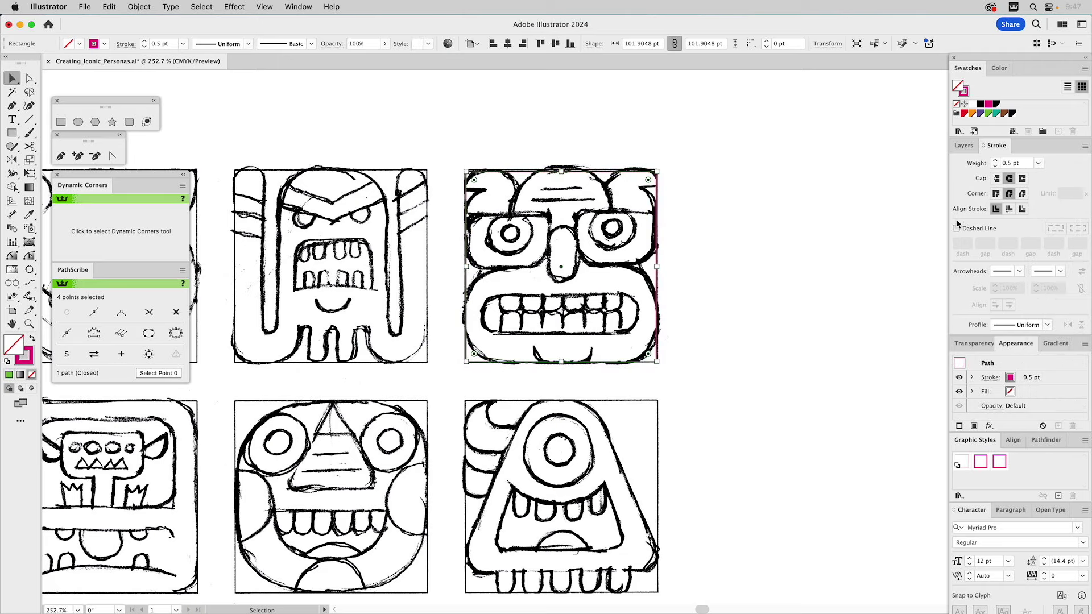
# - Move the frame over the horned monster sketch and clip the sketch to it
pyautogui.press('super+h')
pyautogui.moveTo(592, 372); pyautogui.dragTo(780, 346)
pyautogui.press('super+h')
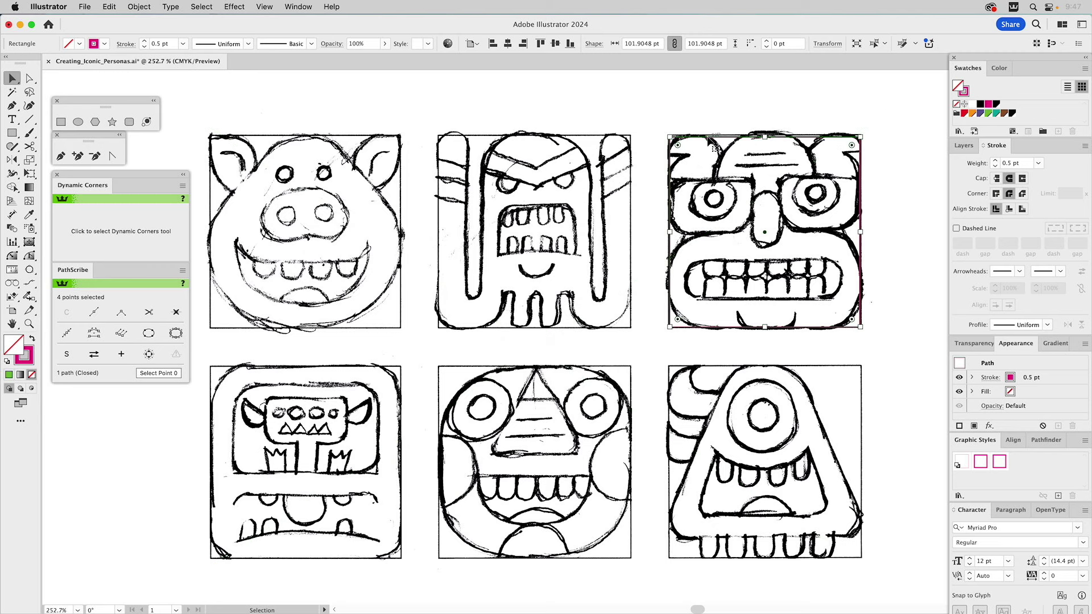
pyautogui.moveTo(709, 136); pyautogui.dragTo(478, 134)
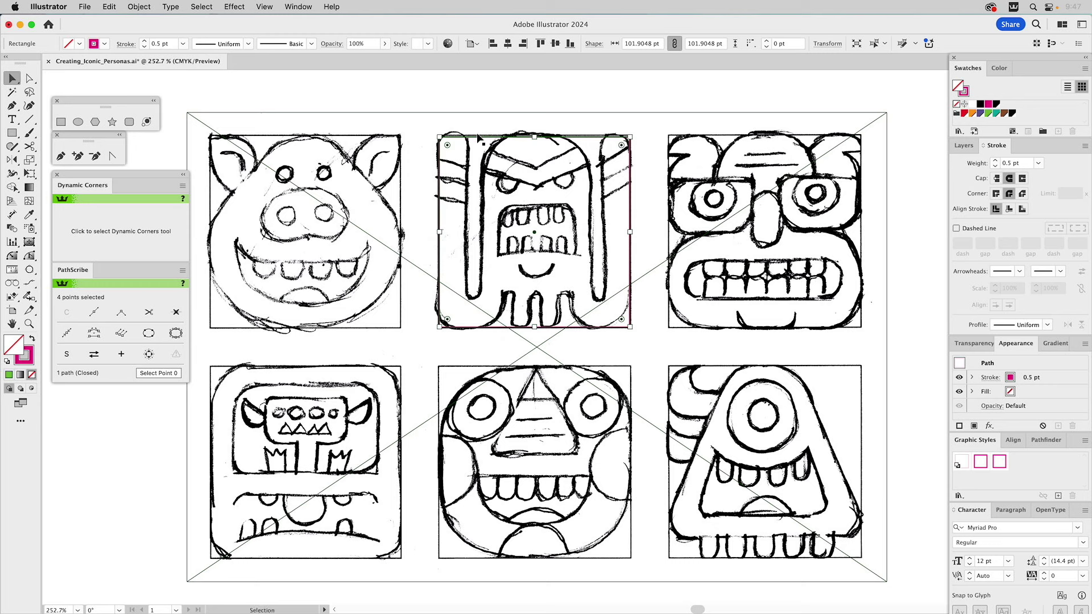
pyautogui.keyDown('shift'); pyautogui.click(535, 158); pyautogui.keyUp('shift')
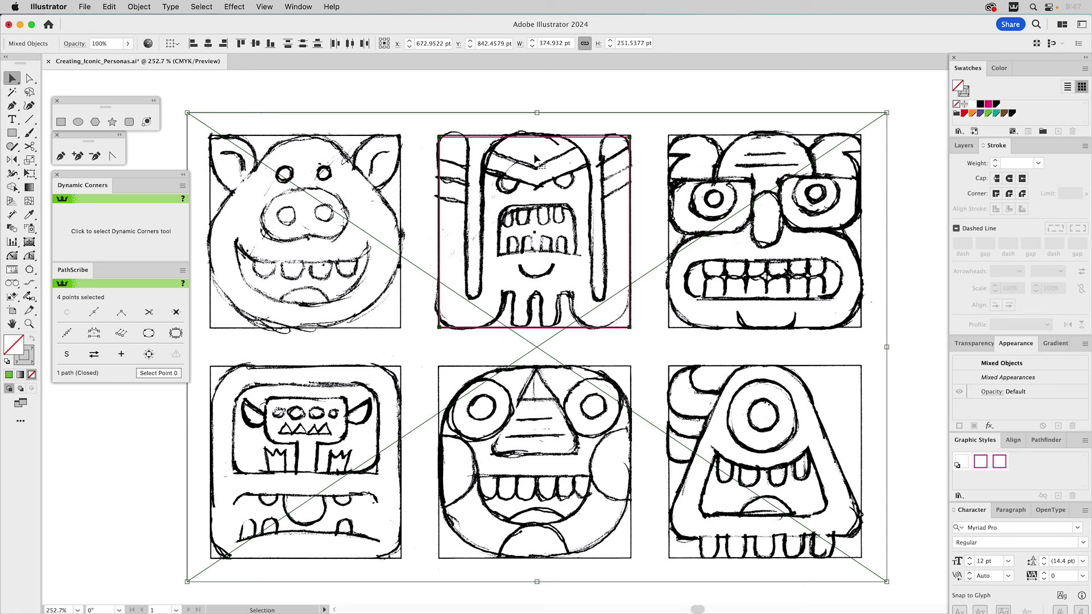
pyautogui.press('super+7')
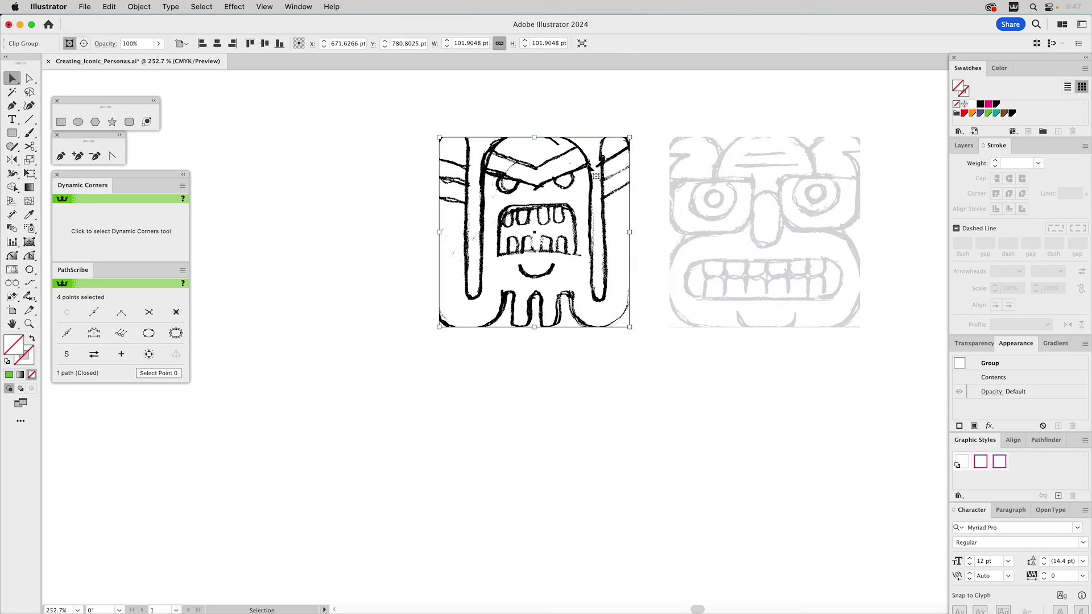
# - Delete the old grey face sketch and select the cropped horned monster sketch
pyautogui.click(776, 240)
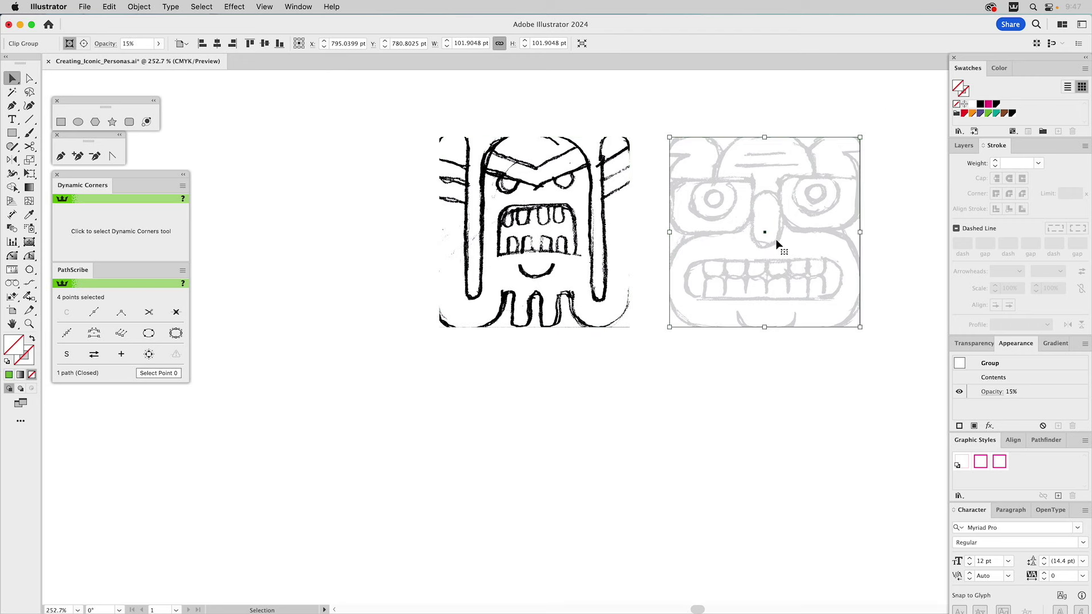
pyautogui.press('Delete')
pyautogui.click(587, 210)
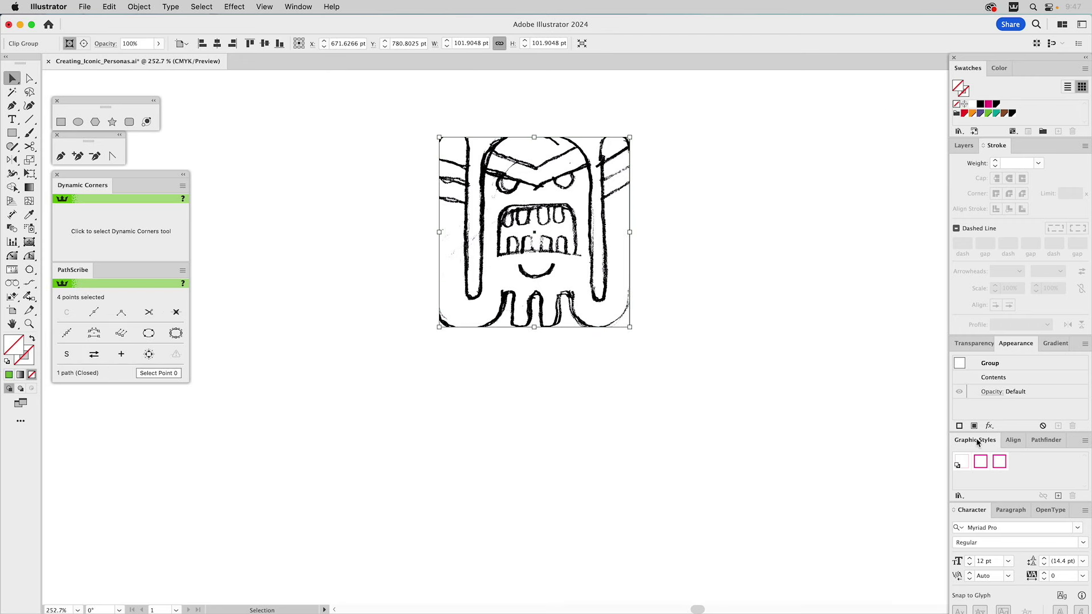
pyautogui.click(974, 343)
# - Set the sketch's opacity to 15%
pyautogui.doubleClick(1046, 360)
pyautogui.write('15')
pyautogui.press('Return')
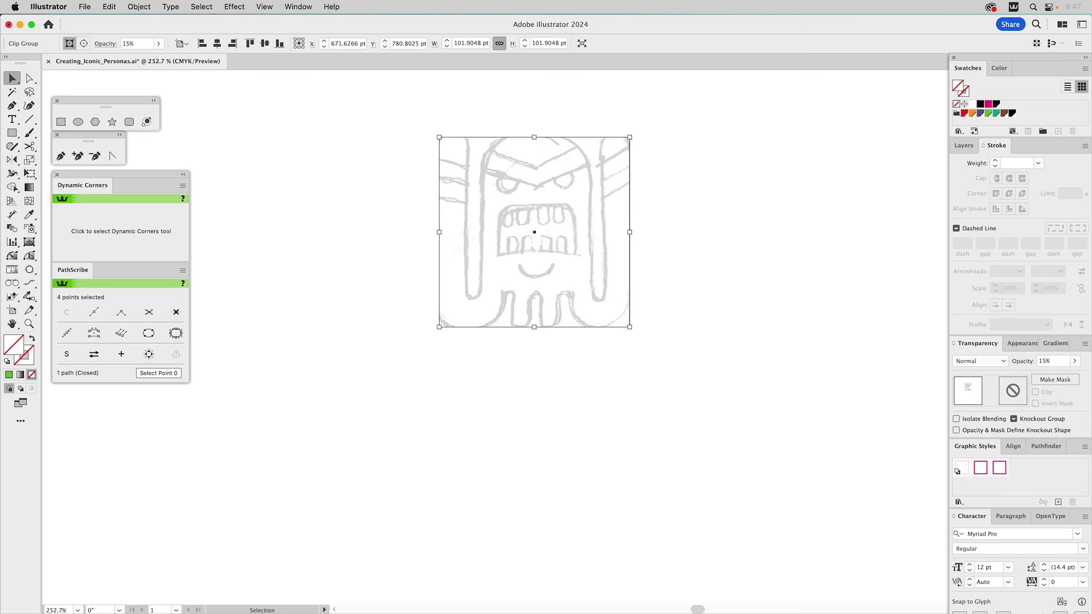
# - Move the monster sketch onto the magenta square, lock the sketch layer and target Creating Icon 3
pyautogui.click(961, 146)
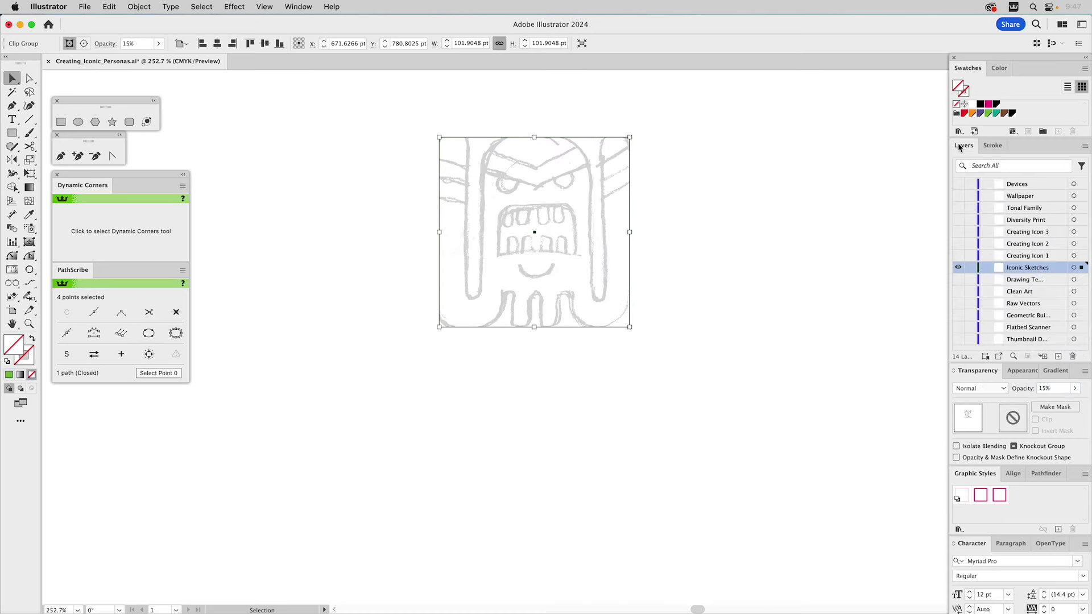
pyautogui.click(958, 232)
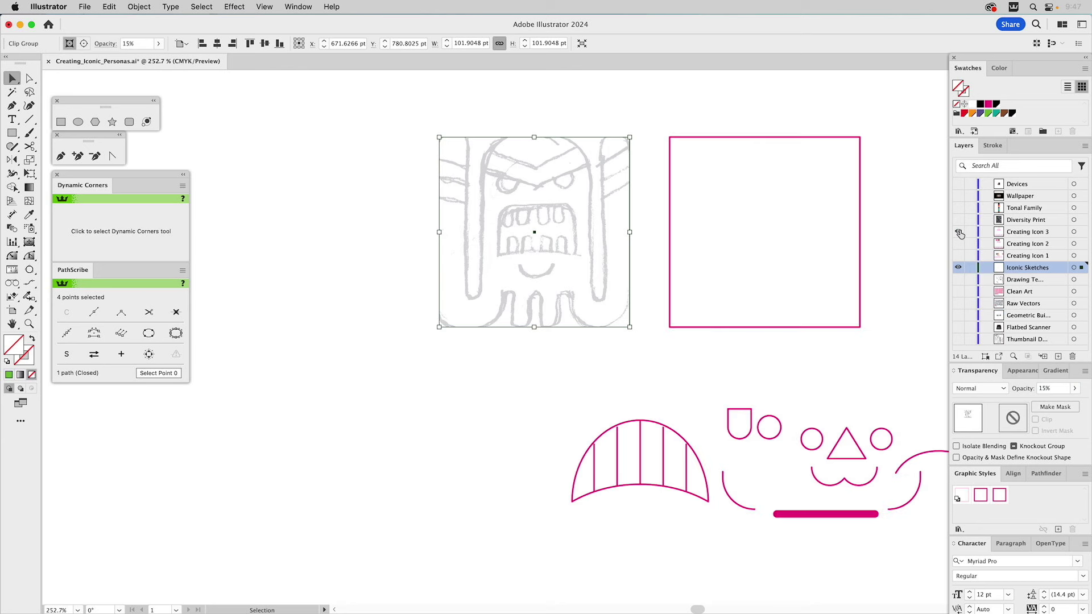
pyautogui.click(446, 106)
pyautogui.moveTo(442, 139)
pyautogui.mouseDown()
pyautogui.moveTo(649, 149)
pyautogui.moveTo(670, 139)
pyautogui.mouseUp()
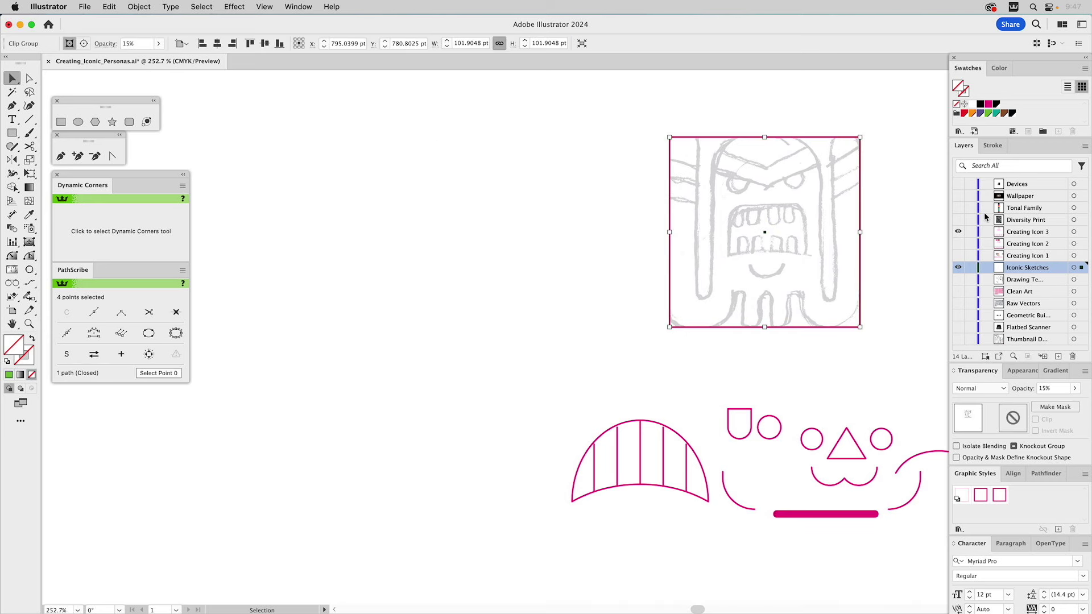
pyautogui.click(970, 267)
pyautogui.click(1018, 233)
pyautogui.moveTo(821, 257)
pyautogui.mouseDown()
pyautogui.moveTo(688, 257)
pyautogui.moveTo(610, 274)
pyautogui.mouseUp()
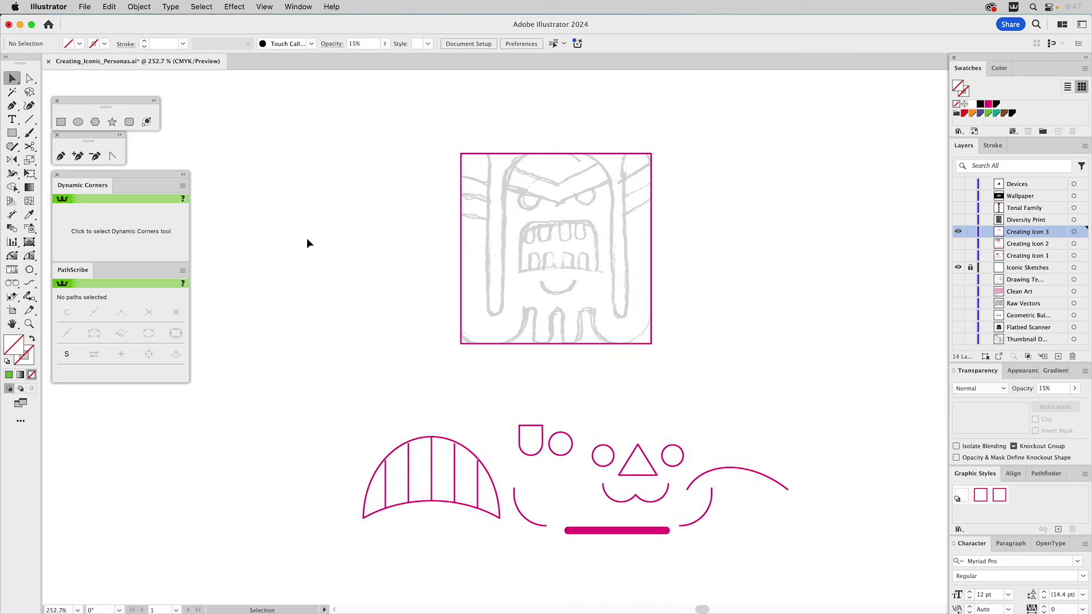
# - Place a copy of the small arch in the frame, aligned to its top-left corner
pyautogui.click(533, 427)
pyautogui.moveTo(534, 426); pyautogui.dragTo(514, 415)
pyautogui.click(560, 307)
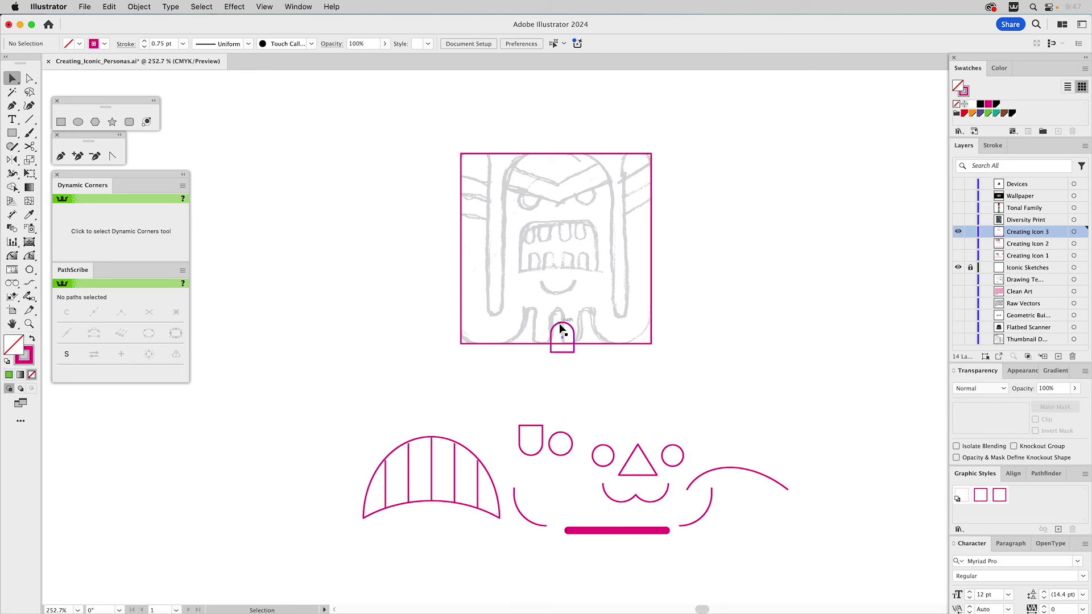
pyautogui.click(561, 329)
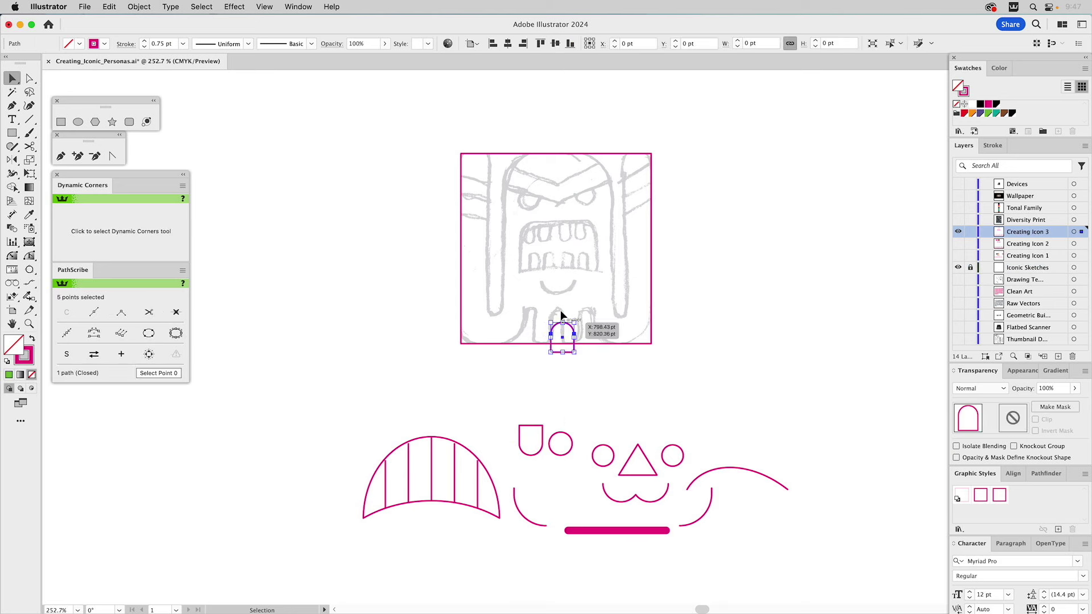
pyautogui.keyDown('shift'); pyautogui.click(517, 156); pyautogui.keyUp('shift')
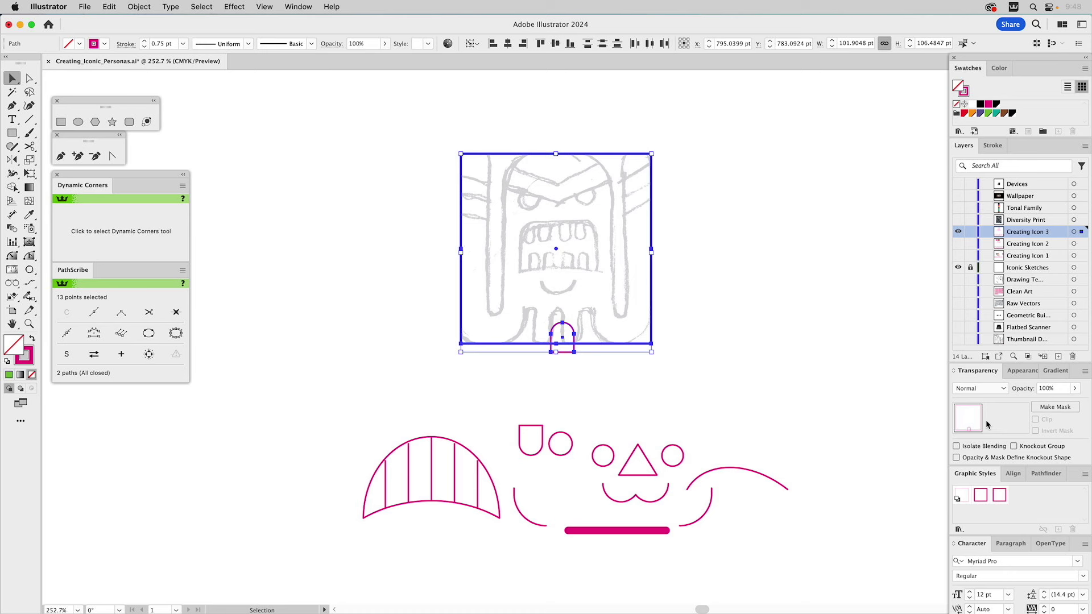
pyautogui.click(1013, 473)
pyautogui.click(960, 504)
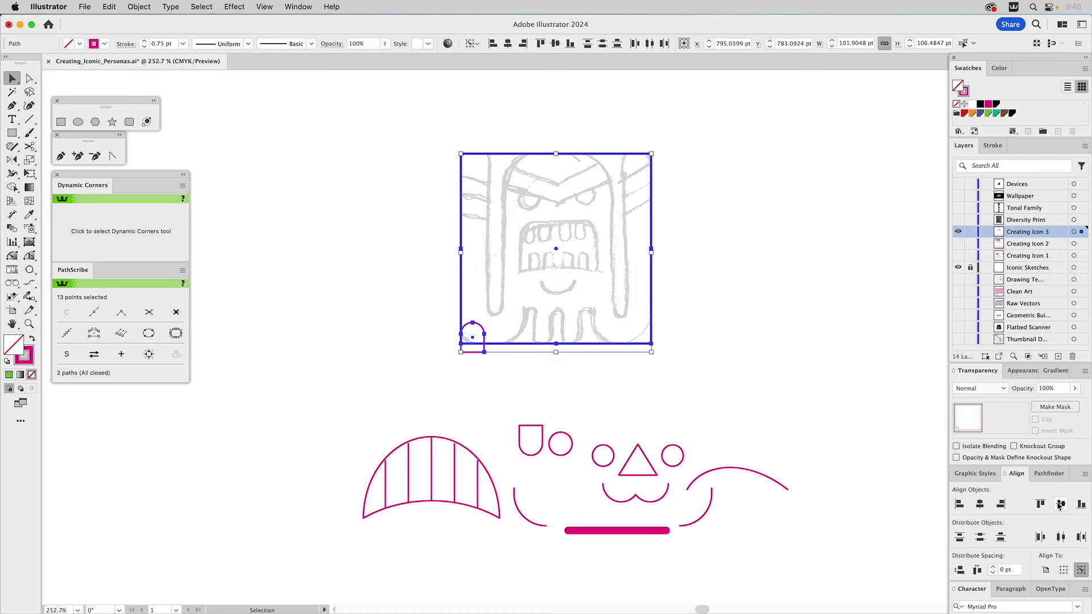
pyautogui.click(1040, 504)
# - Stretch the arch down into a tall bar and duplicate it to the right
pyautogui.click(529, 138)
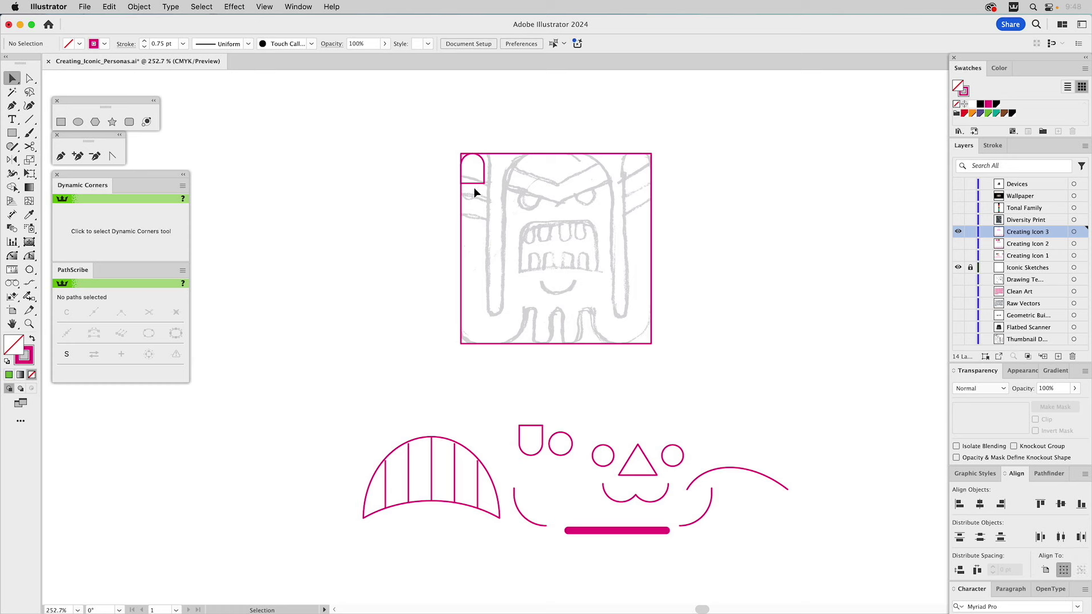
pyautogui.click(484, 184)
pyautogui.moveTo(485, 186); pyautogui.dragTo(490, 344)
pyautogui.press('a')
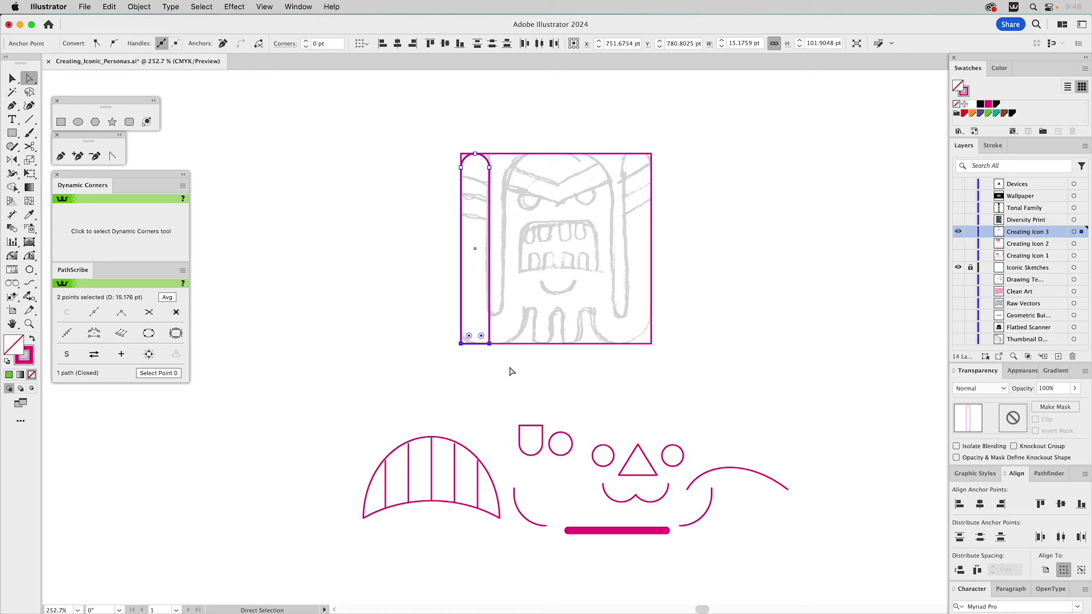
pyautogui.press('v')
pyautogui.click(528, 304)
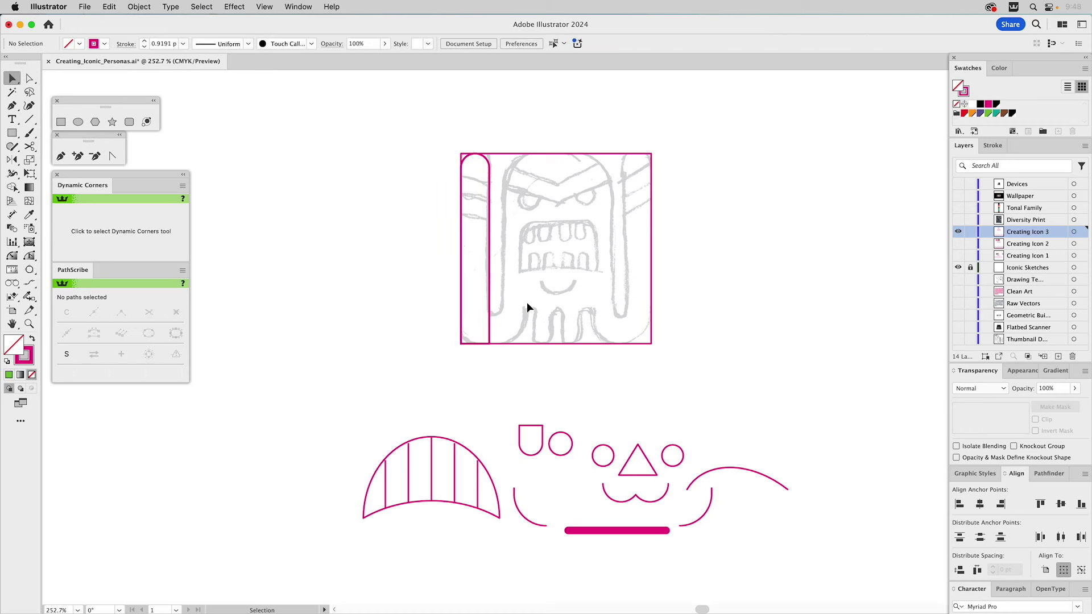
pyautogui.click(491, 251)
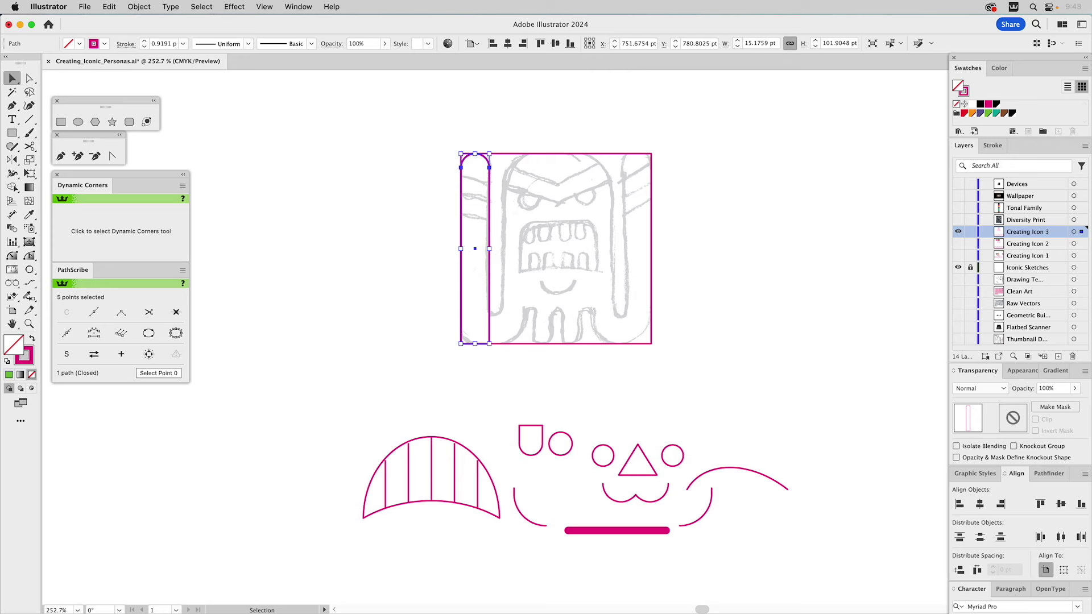
pyautogui.moveTo(486, 276); pyautogui.dragTo(531, 273)
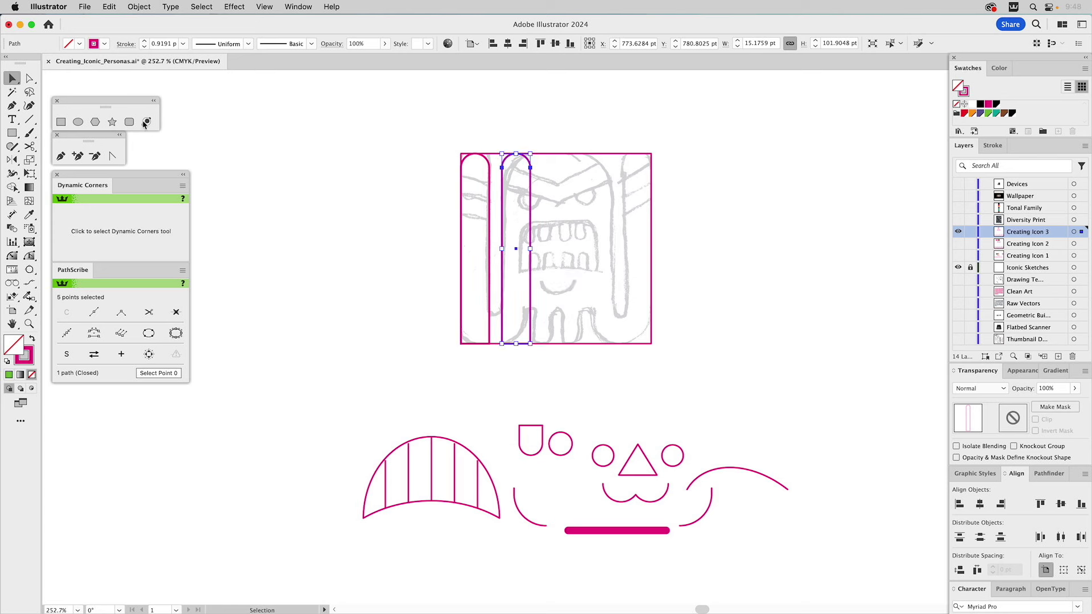
# - Cut the copy's rounded top off with a rectangle using Pathfinder Minus Front
pyautogui.click(61, 121)
pyautogui.moveTo(497, 140); pyautogui.dragTo(548, 196)
pyautogui.press('v')
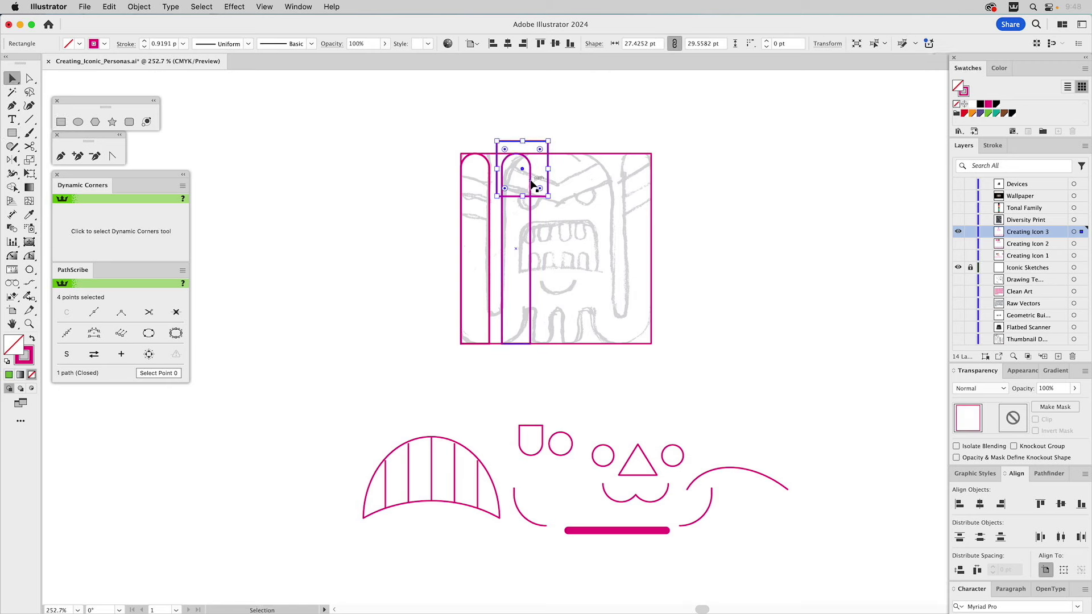
pyautogui.keyDown('shift'); pyautogui.click(531, 184); pyautogui.keyUp('shift')
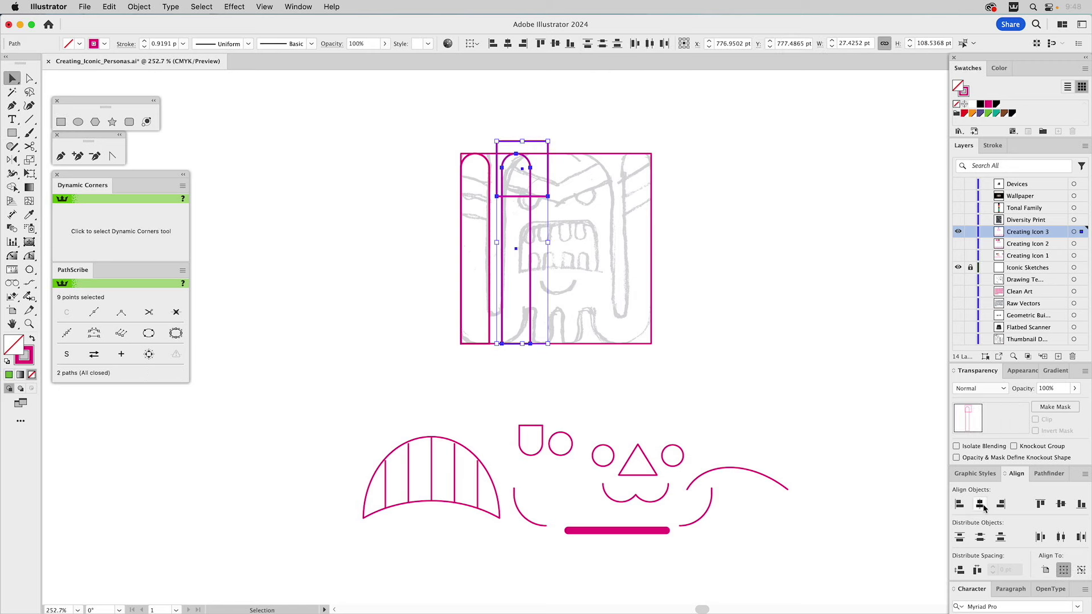
pyautogui.click(1050, 473)
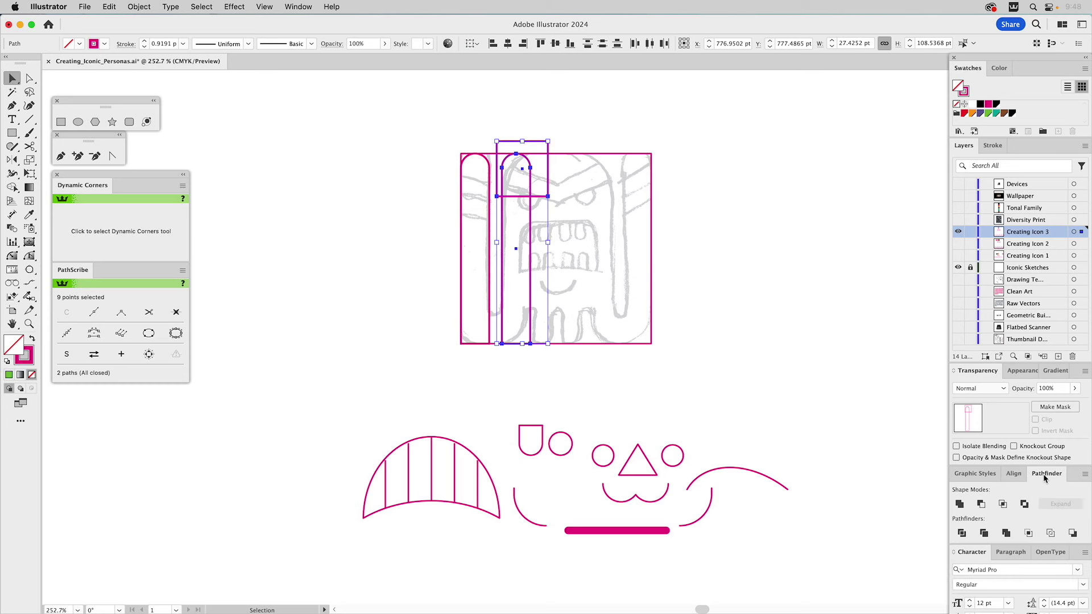
pyautogui.click(981, 504)
pyautogui.moveTo(1045, 476); pyautogui.dragTo(779, 191)
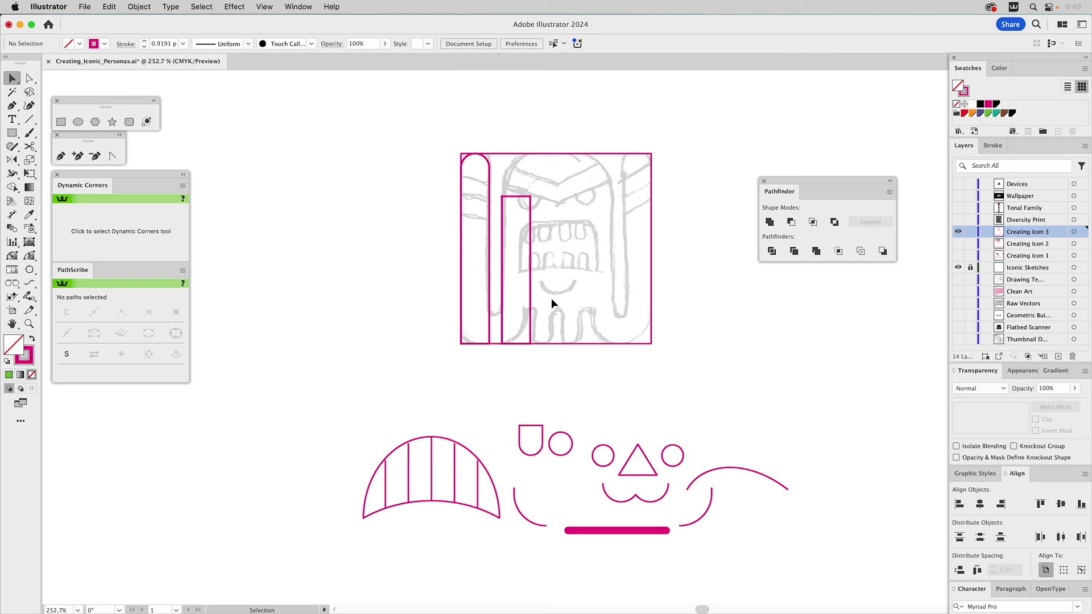
# - Narrow the short bar and unite both bars with a bridging rectangle into a U path
pyautogui.press('a')
pyautogui.moveTo(530, 343); pyautogui.dragTo(524, 343)
pyautogui.click(60, 121)
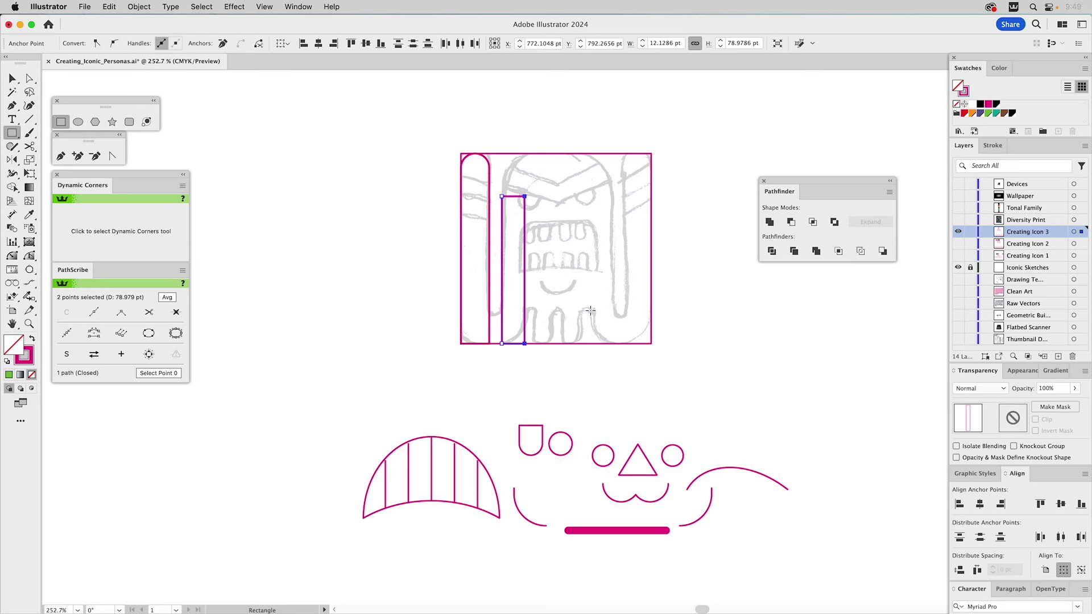
pyautogui.moveTo(478, 310); pyautogui.dragTo(510, 344)
pyautogui.press('v')
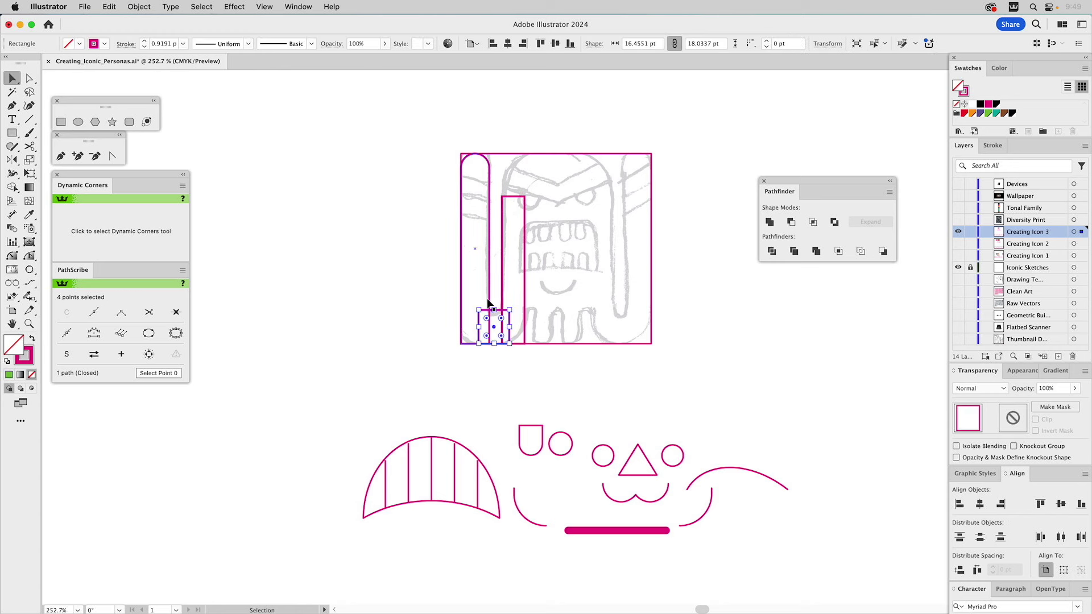
pyautogui.keyDown('shift'); pyautogui.click(486, 295); pyautogui.keyUp('shift')
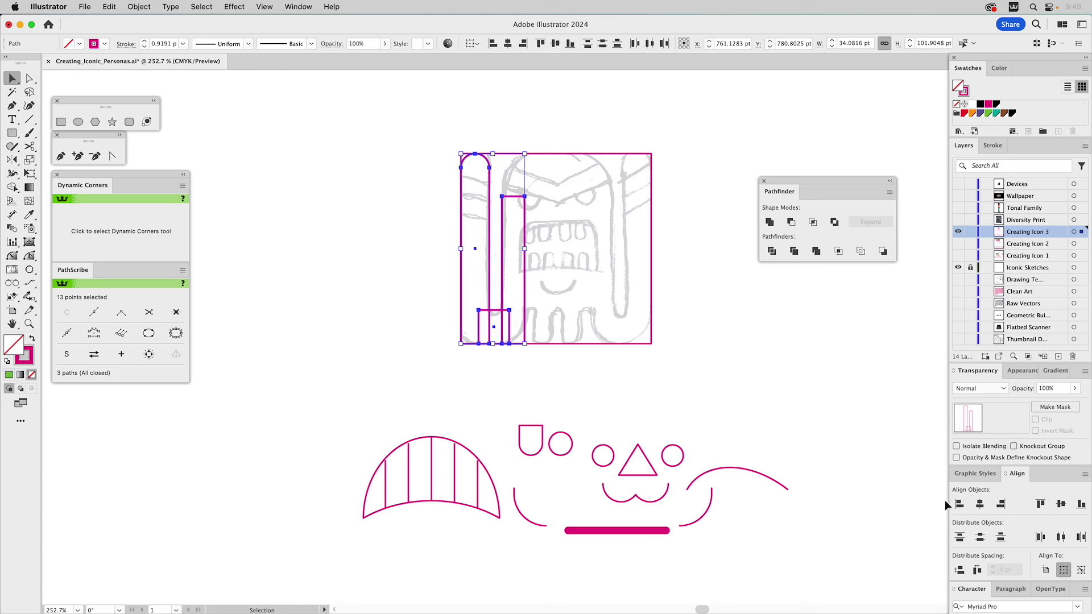
pyautogui.click(770, 222)
# - Round the U's outer and inner bottom corners with the live corner widgets
pyautogui.press('a')
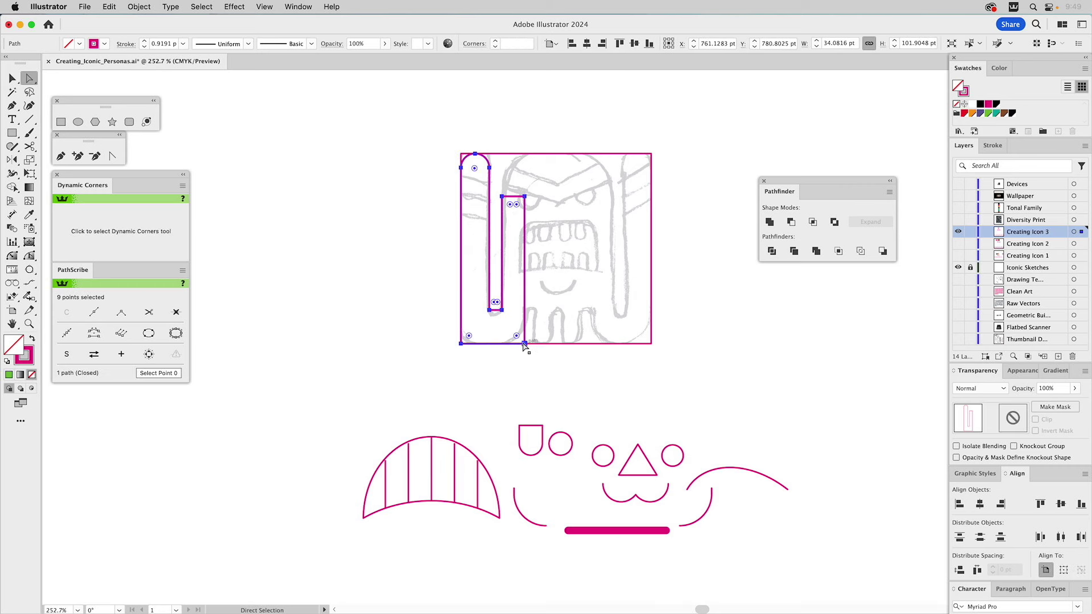
pyautogui.click(524, 344)
pyautogui.keyDown('shift'); pyautogui.click(461, 344); pyautogui.keyUp('shift')
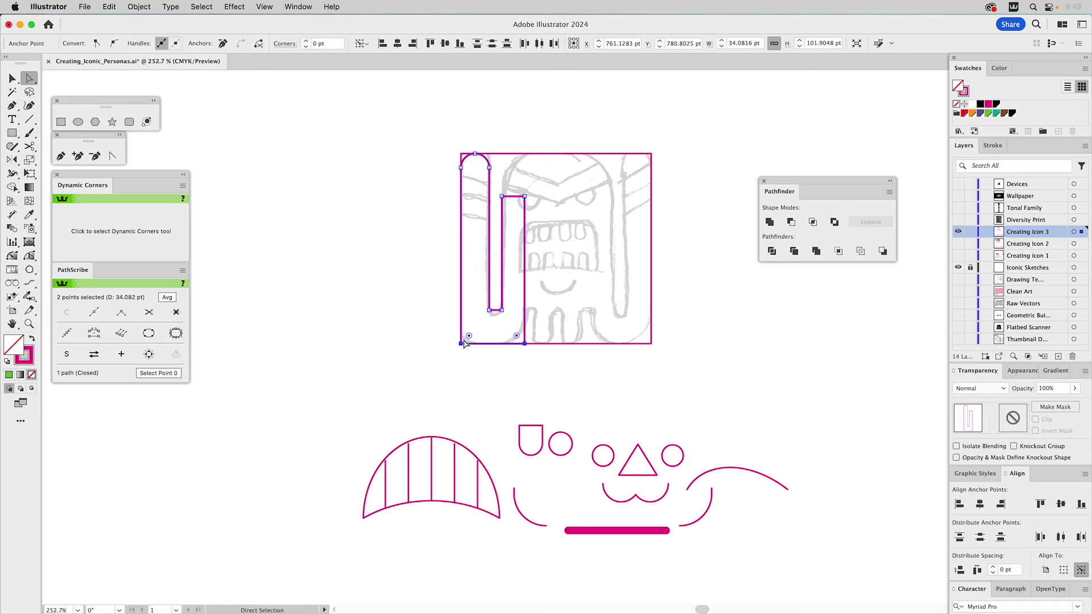
pyautogui.moveTo(470, 337); pyautogui.dragTo(481, 277)
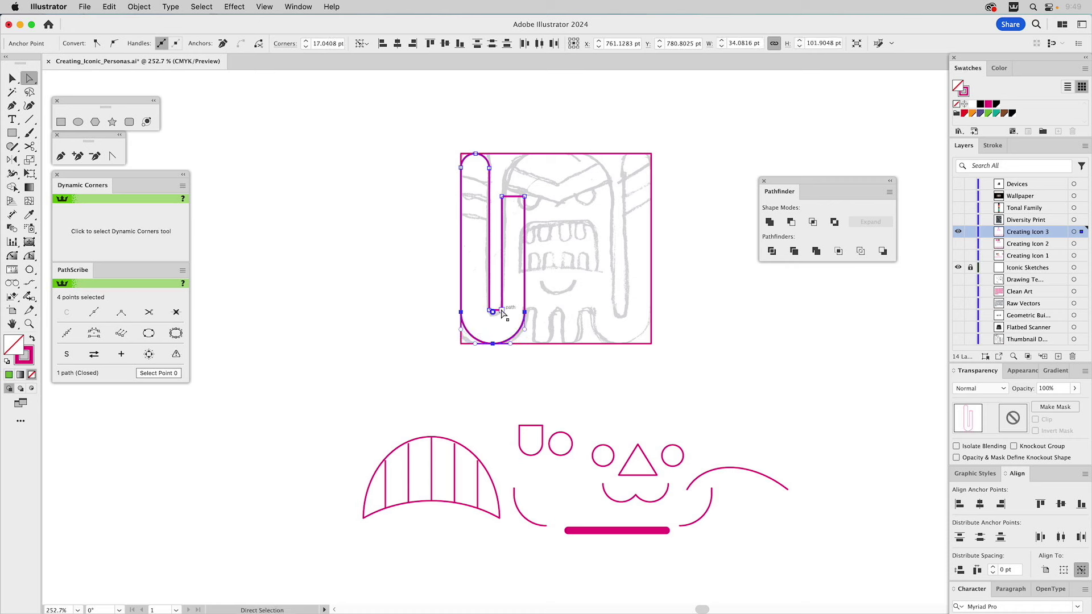
pyautogui.click(490, 311)
pyautogui.keyDown('shift'); pyautogui.click(500, 310); pyautogui.keyUp('shift')
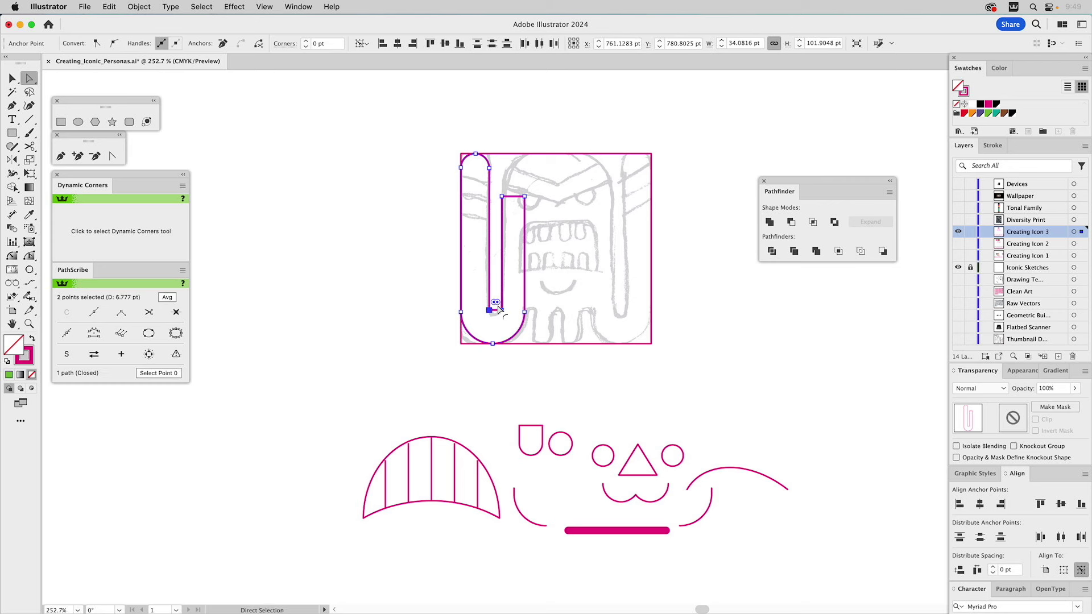
pyautogui.moveTo(494, 303); pyautogui.dragTo(501, 263)
pyautogui.click(389, 242)
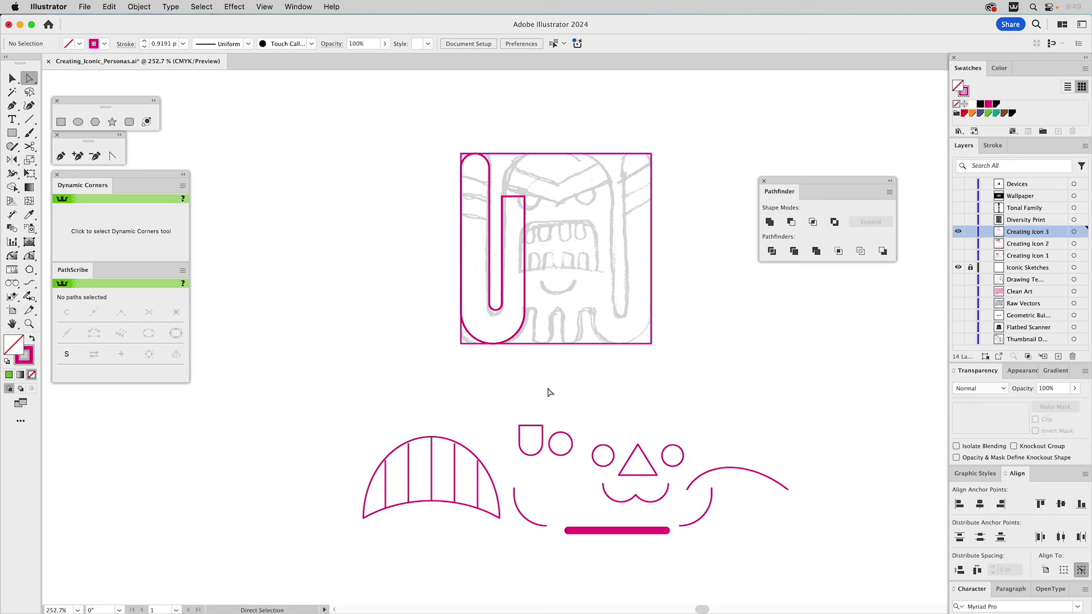
# - Place a copy of the small arch at the frame's bottom and nudge it right
pyautogui.press('v')
pyautogui.click(520, 437)
pyautogui.press('a')
pyautogui.moveTo(521, 438); pyautogui.dragTo(524, 312)
pyautogui.press('v')
pyautogui.click(586, 320)
pyautogui.press('Right')
pyautogui.press('Right')
pyautogui.press('Right')
pyautogui.press('Right')
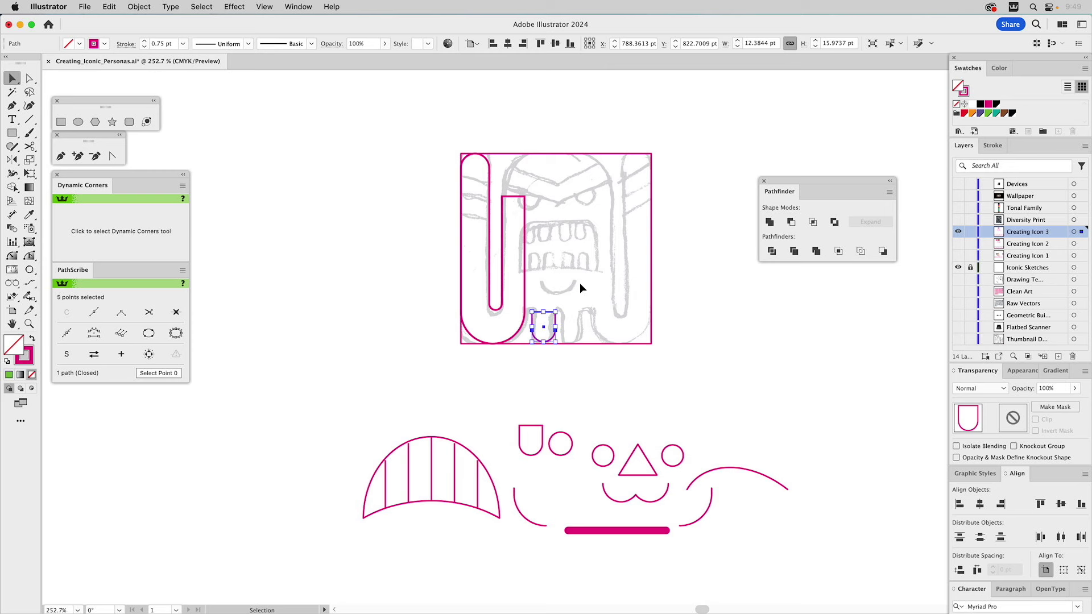
# - Stretch the small arch's top upward and duplicate it to the right
pyautogui.click(579, 282)
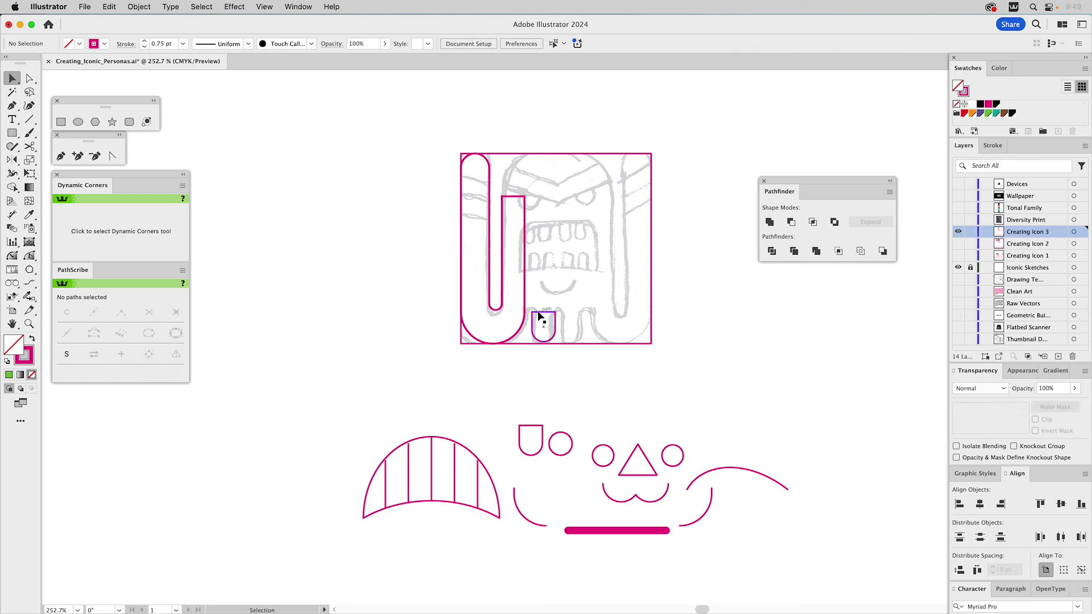
pyautogui.click(539, 316)
pyautogui.press('a')
pyautogui.click(555, 312)
pyautogui.moveTo(555, 312); pyautogui.dragTo(555, 294)
pyautogui.press('v')
pyautogui.click(596, 289)
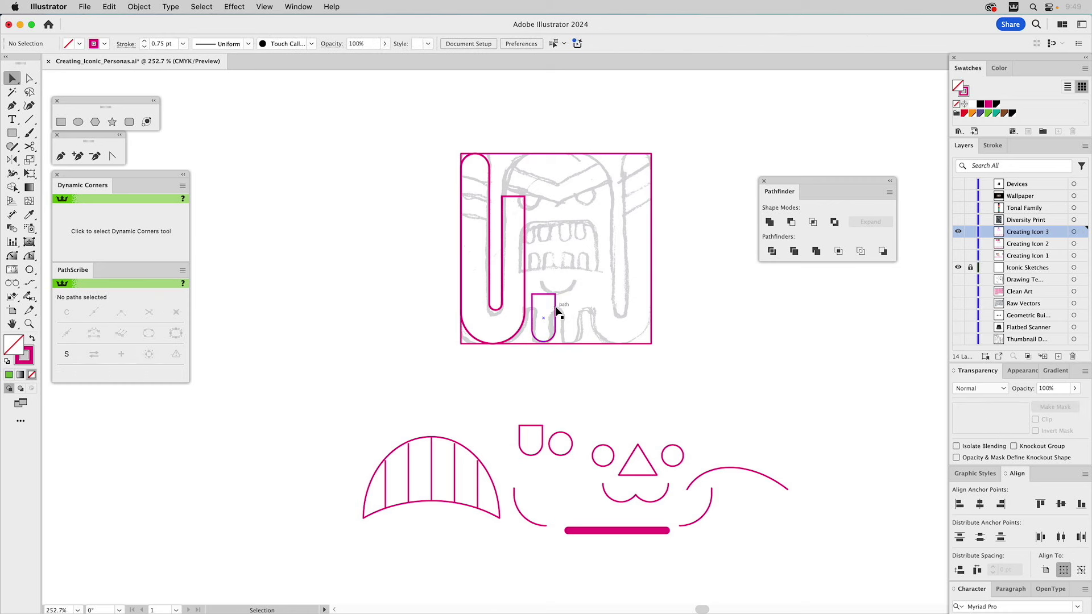
pyautogui.click(555, 312)
pyautogui.click(581, 274)
pyautogui.moveTo(533, 300); pyautogui.dragTo(557, 293)
pyautogui.press('Right')
pyautogui.press('Right')
pyautogui.press('Right')
pyautogui.press('Right')
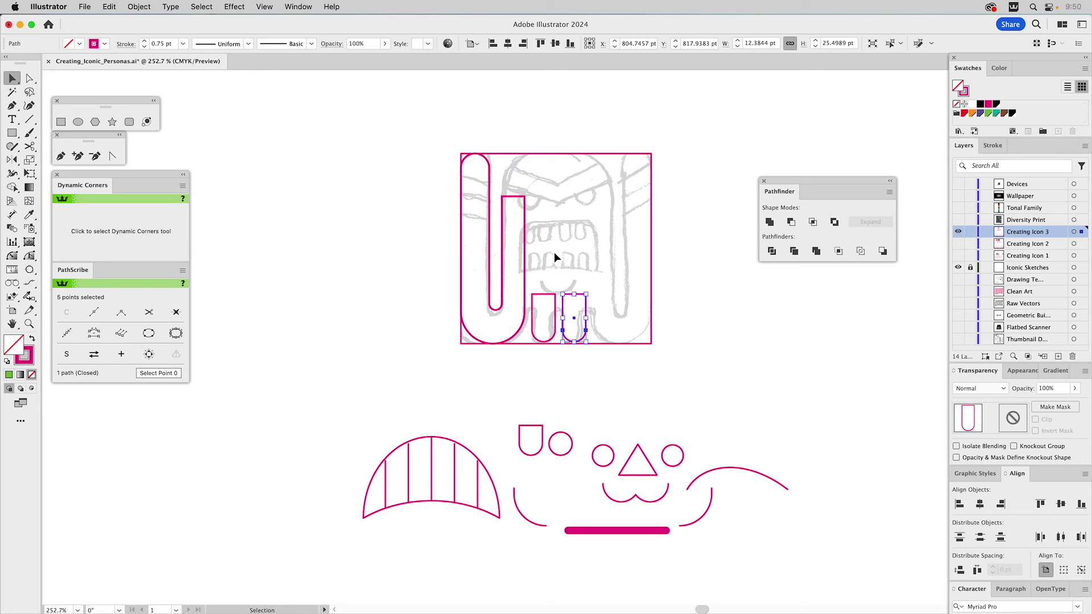
# - Copy the small circle above the icon and select it with the frame square
pyautogui.click(571, 442)
pyautogui.moveTo(571, 443); pyautogui.dragTo(563, 131)
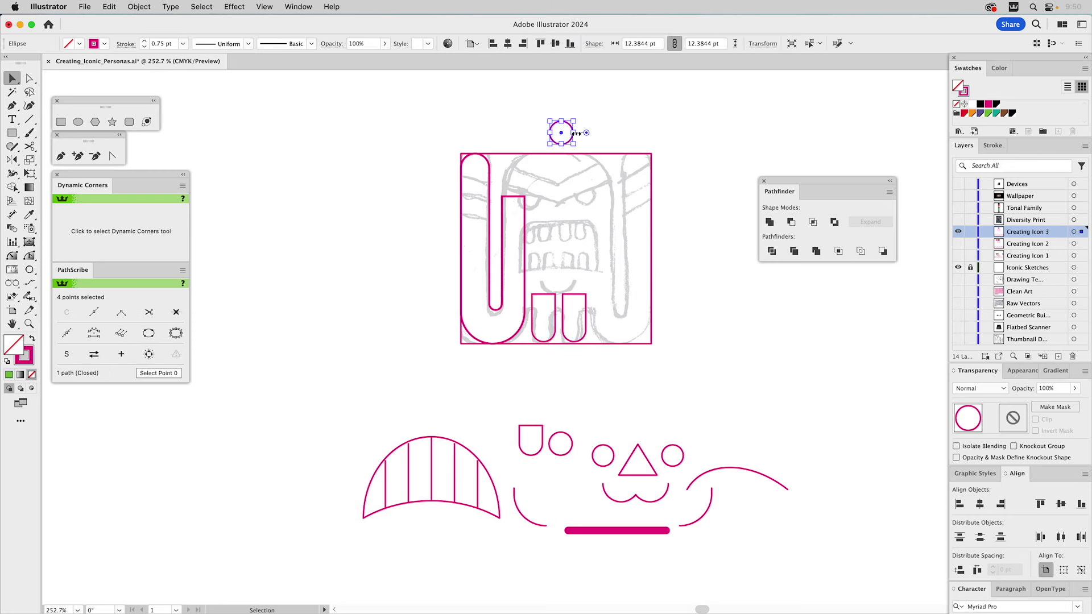
pyautogui.keyDown('shift'); pyautogui.click(589, 154); pyautogui.keyUp('shift')
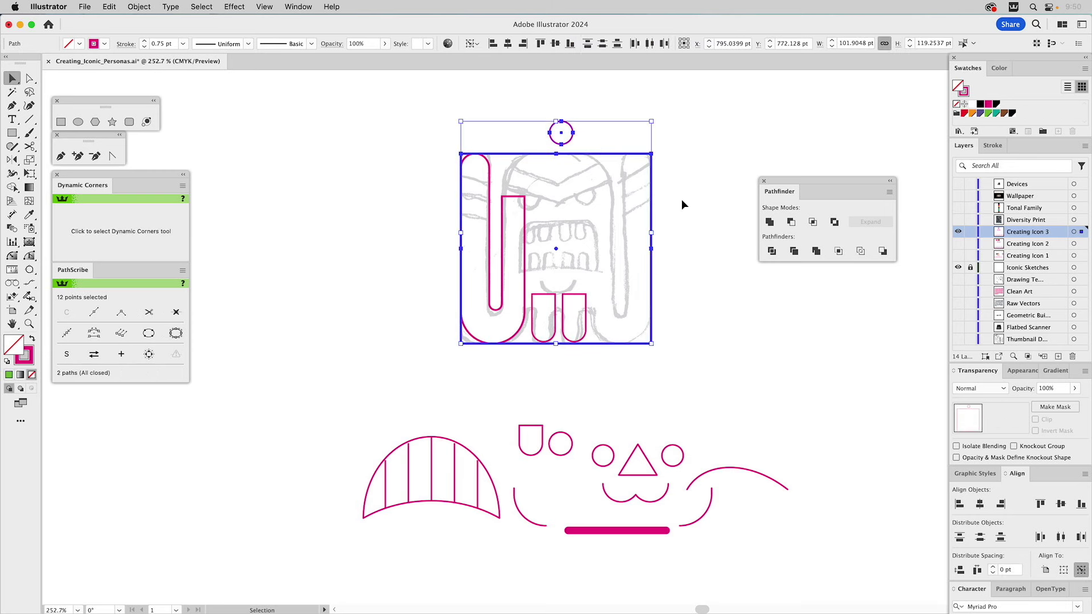
# - Mirror a copy of the tall U to the right around the circle's centre
pyautogui.click(743, 161)
pyautogui.click(512, 195)
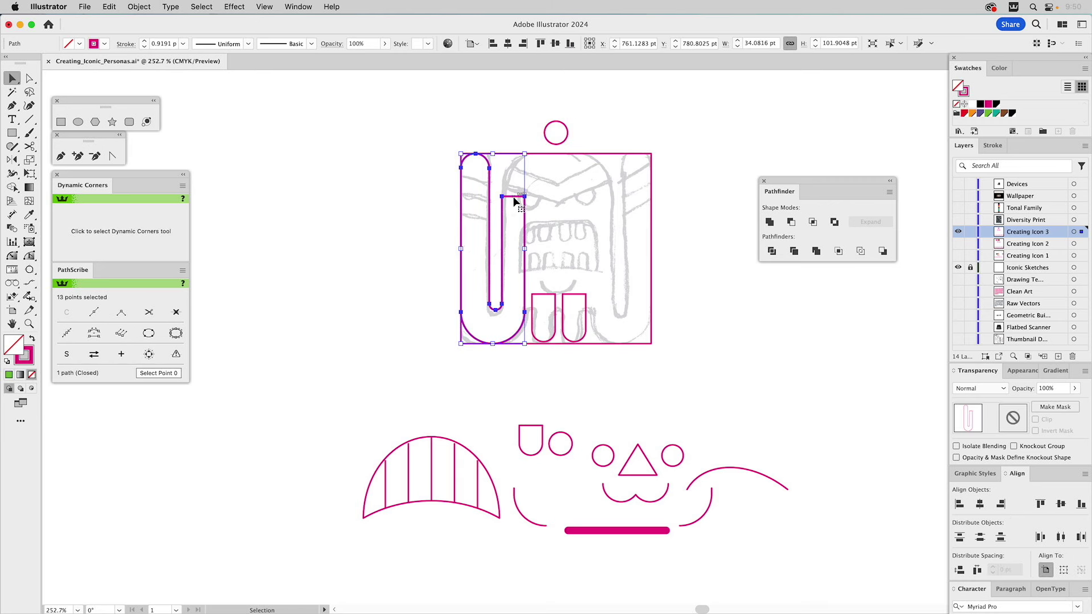
pyautogui.click(12, 160)
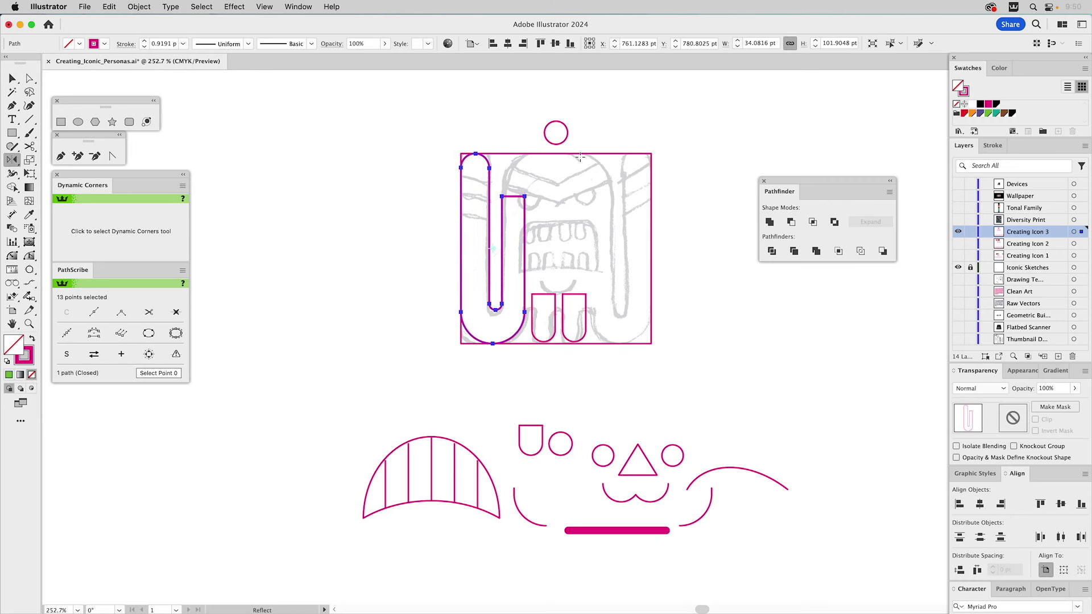
pyautogui.click(556, 144)
pyautogui.moveTo(557, 170); pyautogui.dragTo(557, 199)
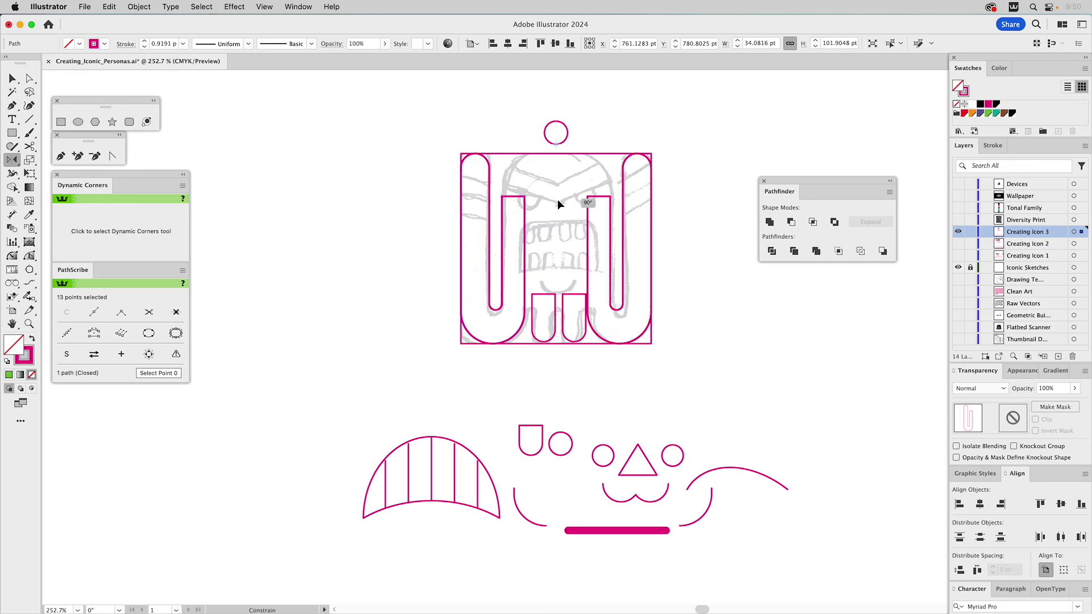
pyautogui.press('v')
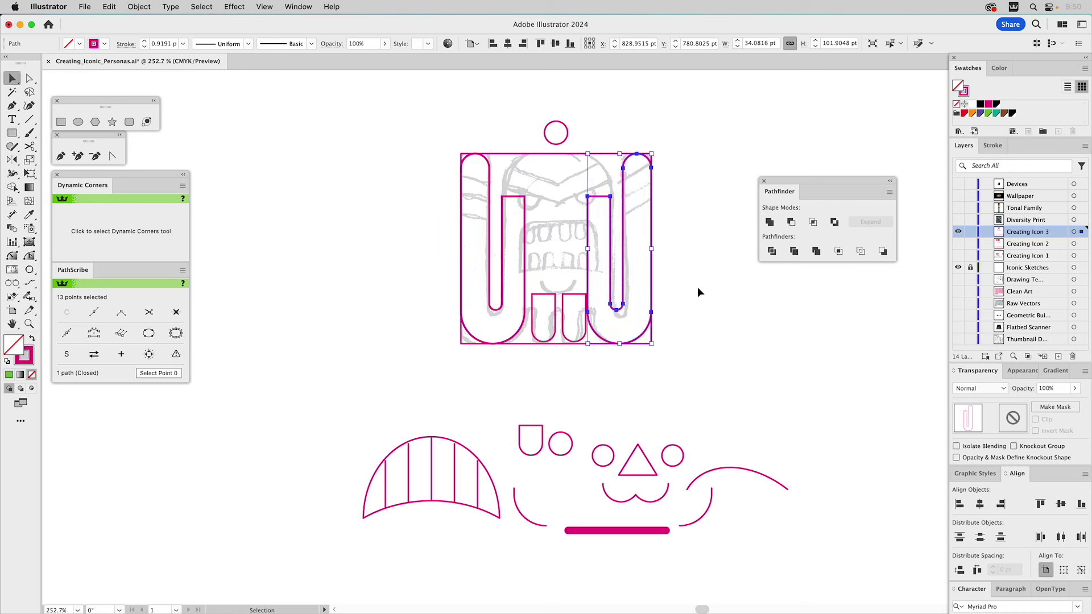
pyautogui.click(701, 288)
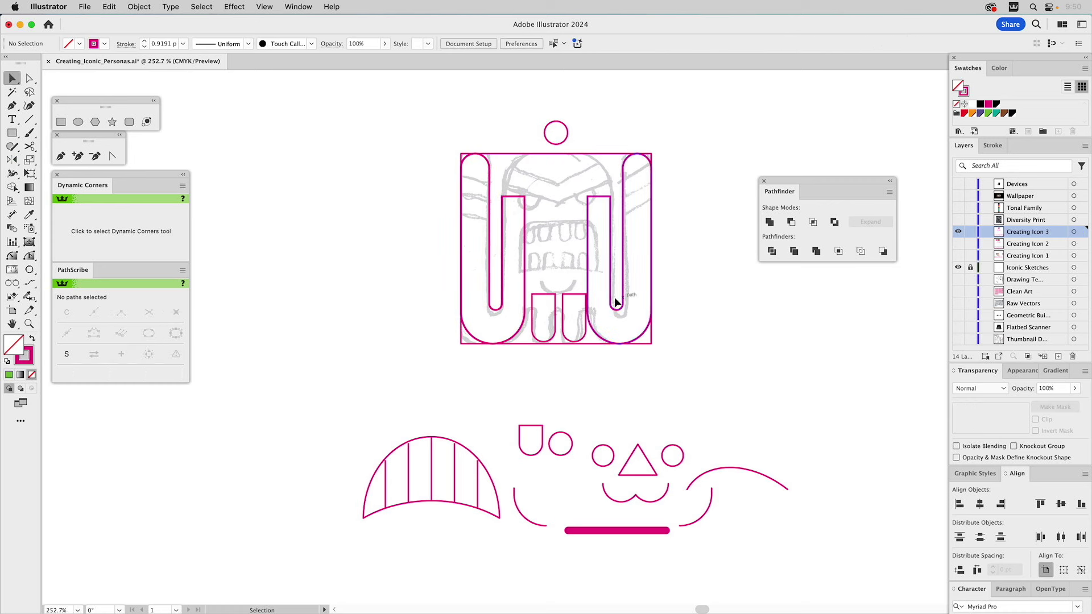
# - Shrink the two small U shapes and delete the right one
pyautogui.click(566, 297)
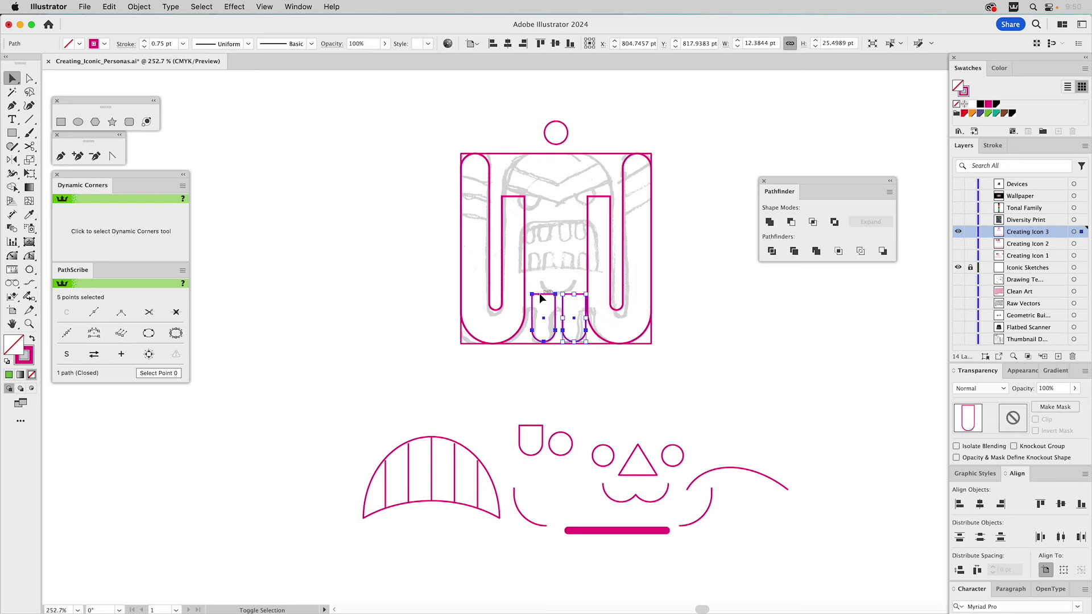
pyautogui.keyDown('shift'); pyautogui.click(528, 306); pyautogui.keyUp('shift')
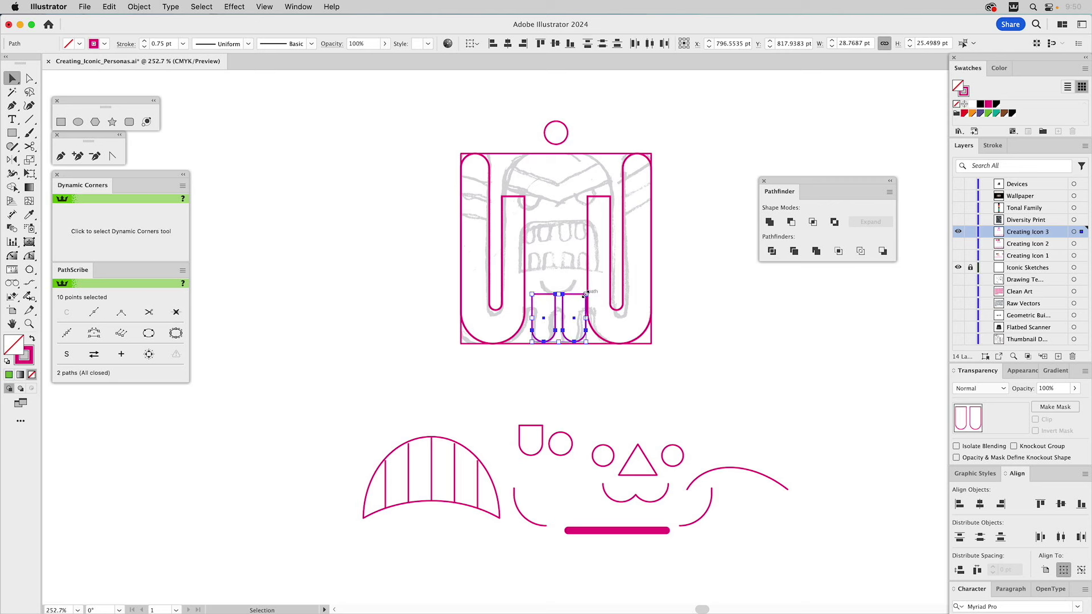
pyautogui.moveTo(585, 294); pyautogui.dragTo(578, 301)
pyautogui.click(563, 272)
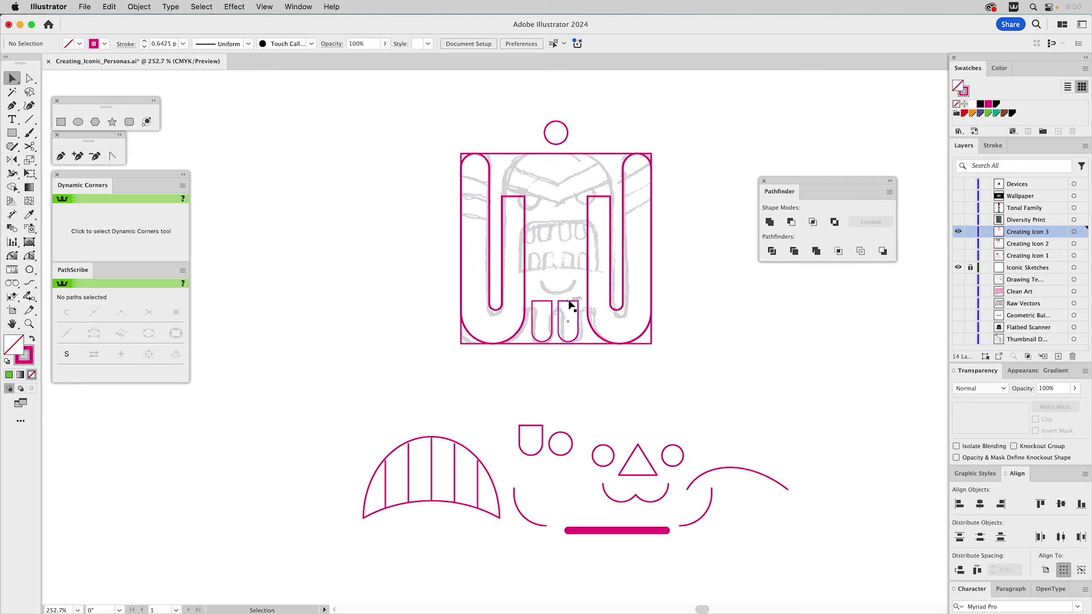
pyautogui.click(568, 300)
pyautogui.press('Delete')
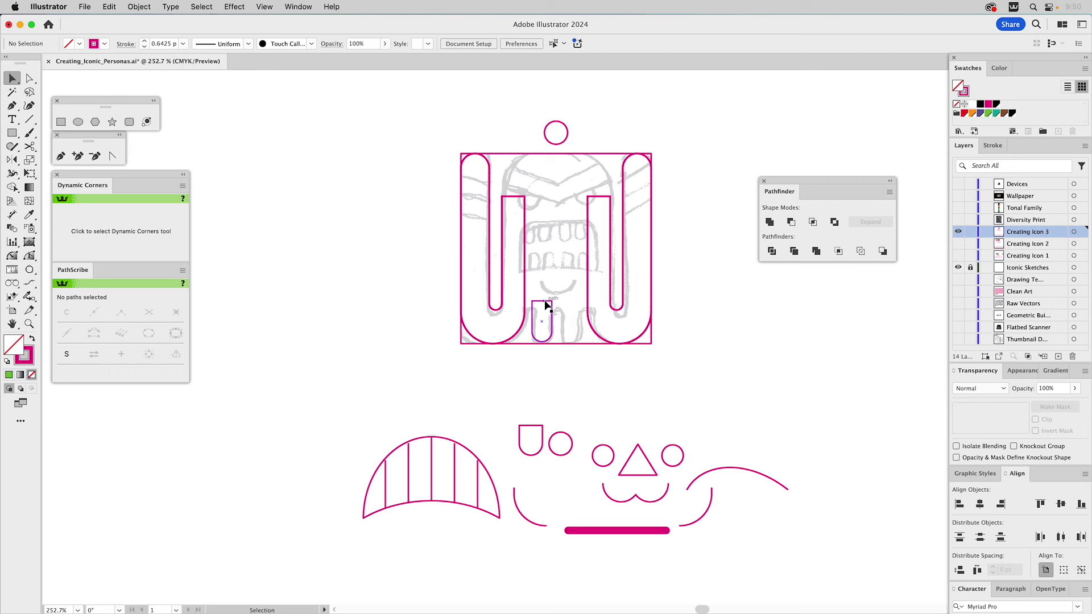
pyautogui.click(547, 305)
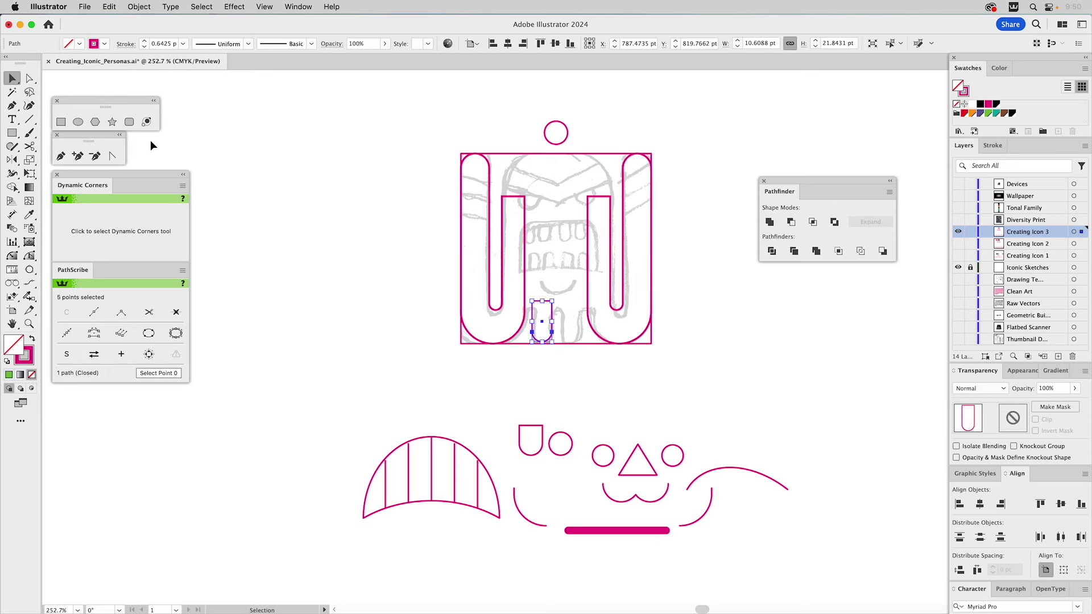
# - Mirror the remaining small U rightward and give both the large outline's stroke
pyautogui.click(12, 159)
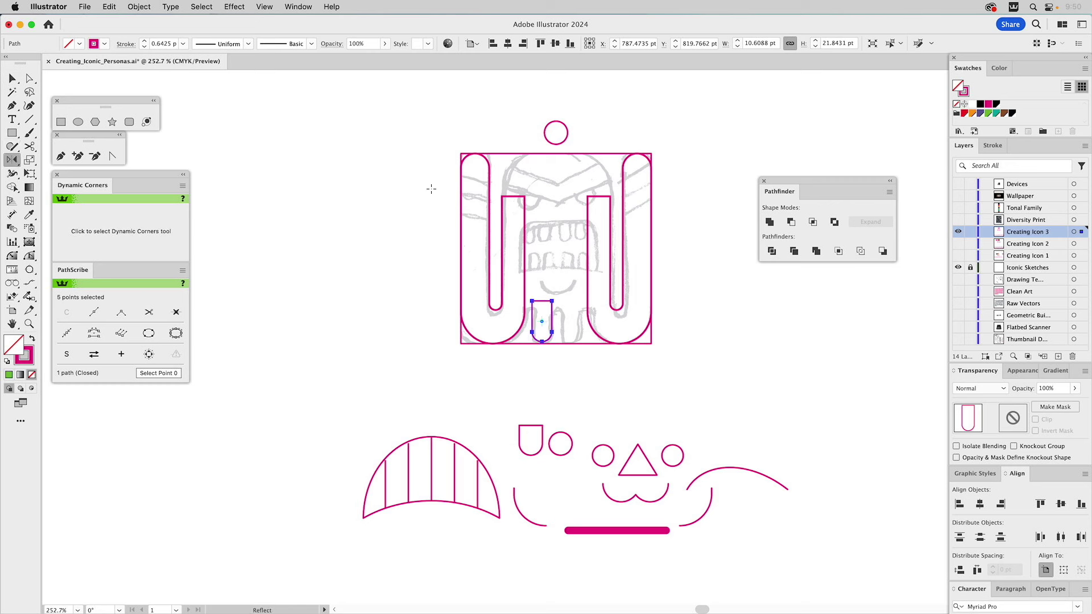
pyautogui.click(556, 143)
pyautogui.moveTo(556, 156); pyautogui.dragTo(554, 170)
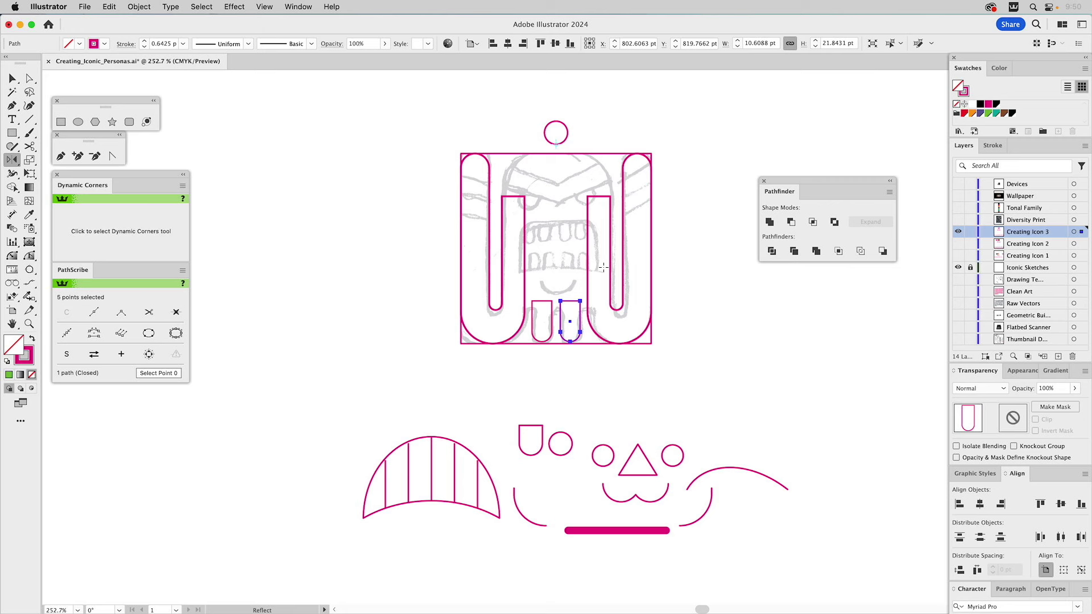
pyautogui.press('v')
pyautogui.click(560, 280)
pyautogui.moveTo(565, 285); pyautogui.dragTo(541, 343)
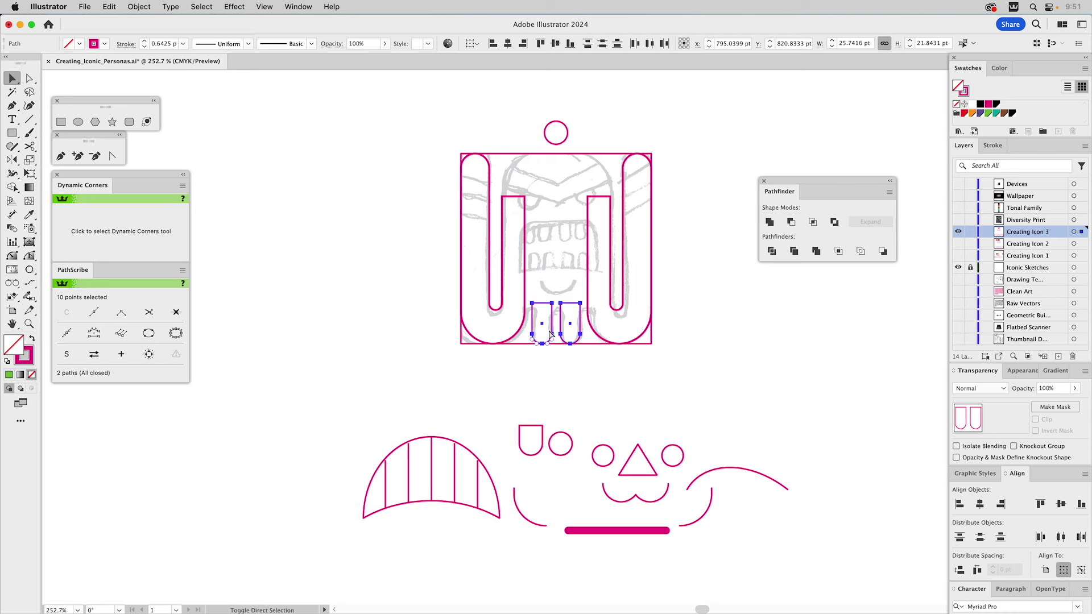
pyautogui.press('i')
pyautogui.click(591, 257)
# - Draw a 61.39 × 13.10 pt rectangle spanning the inner legs near the bottom
pyautogui.press('a')
pyautogui.click(567, 277)
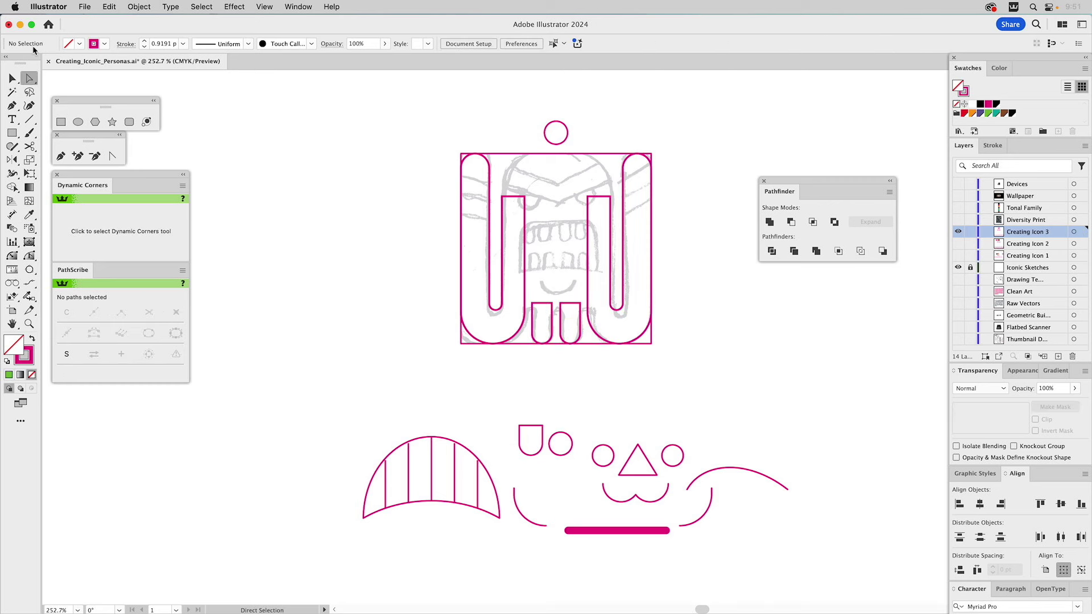
pyautogui.click(61, 122)
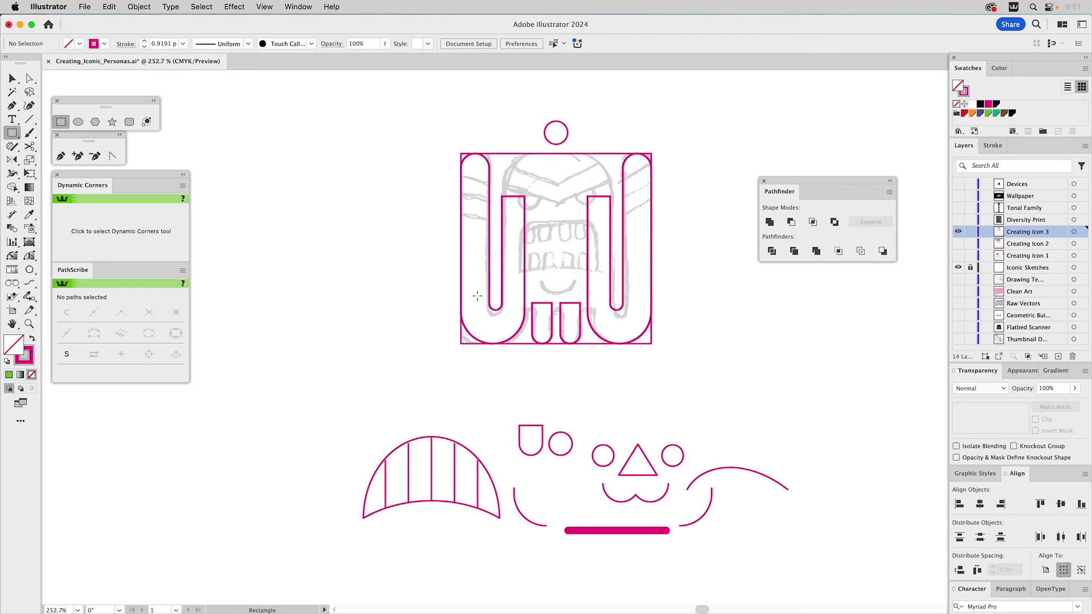
pyautogui.moveTo(495, 309); pyautogui.dragTo(610, 285)
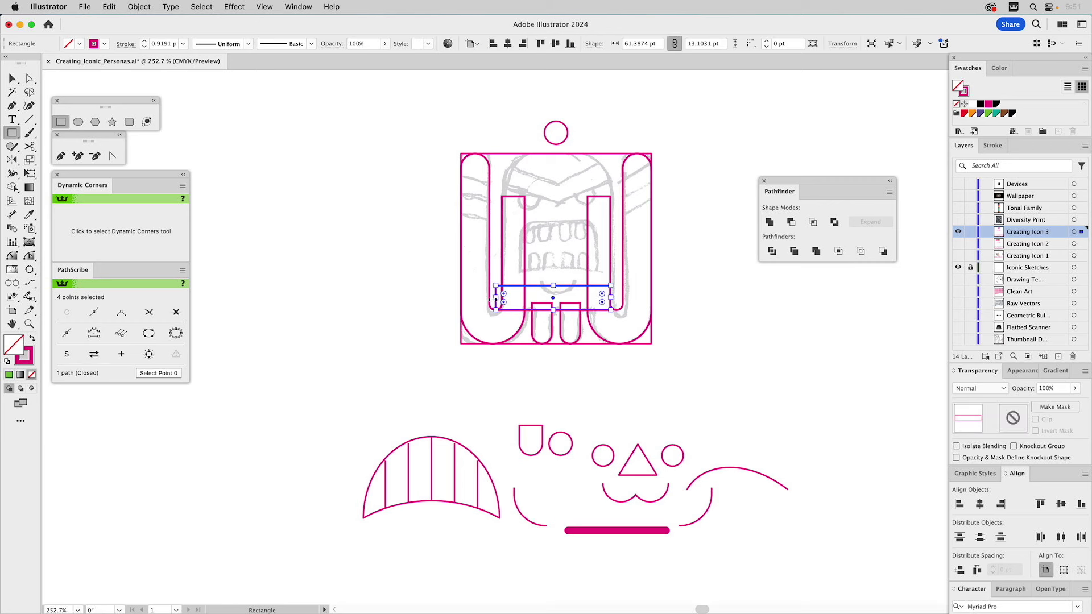
# - Stretch the rectangle to fill the inner opening and unite all five paths into one shape
pyautogui.moveTo(494, 298); pyautogui.dragTo(556, 154)
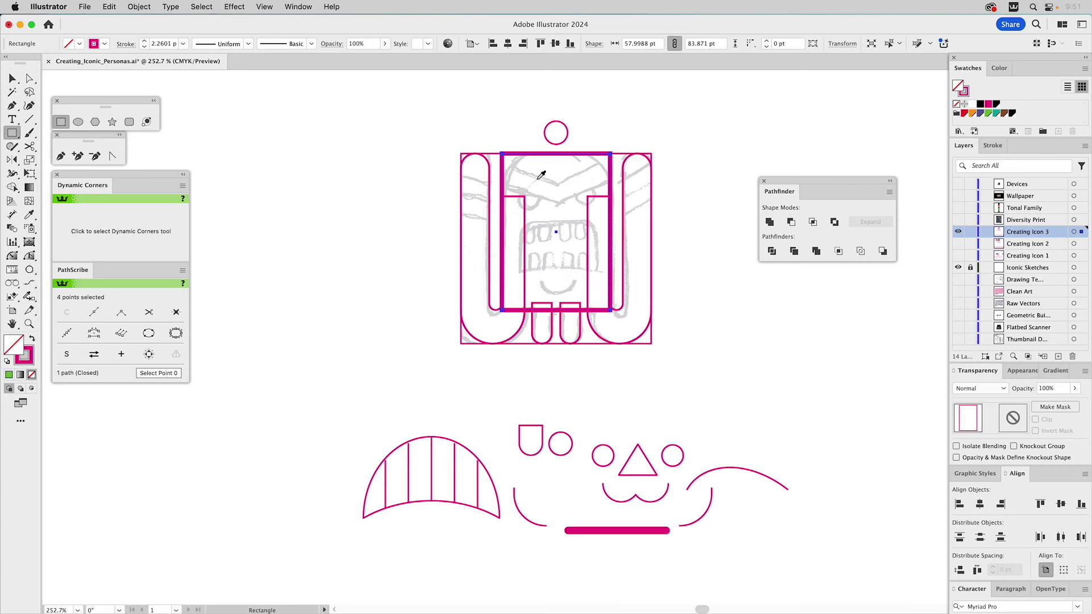
pyautogui.press('a')
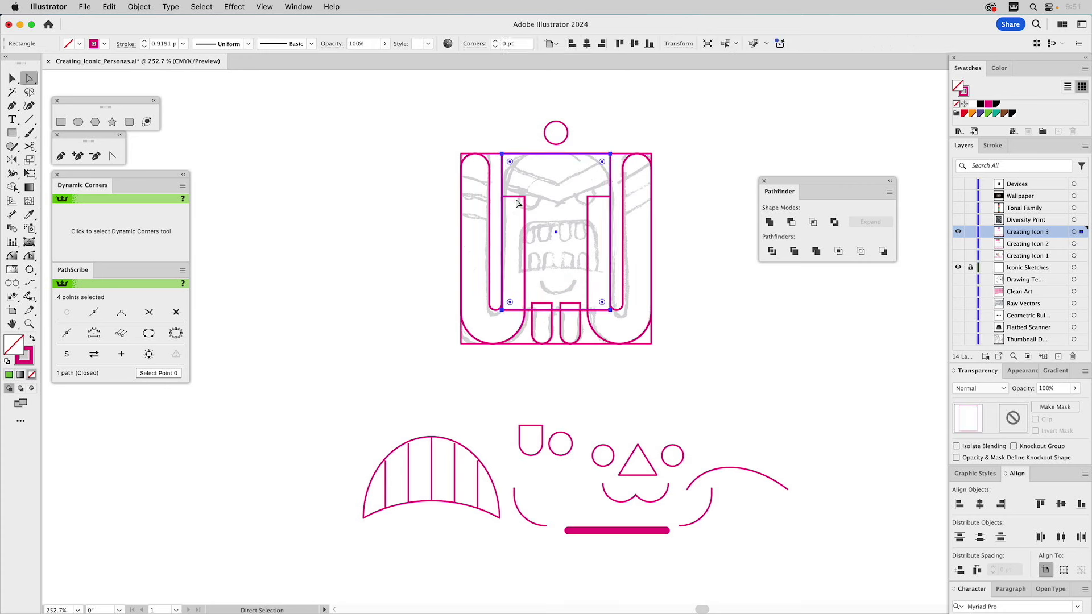
pyautogui.press('v')
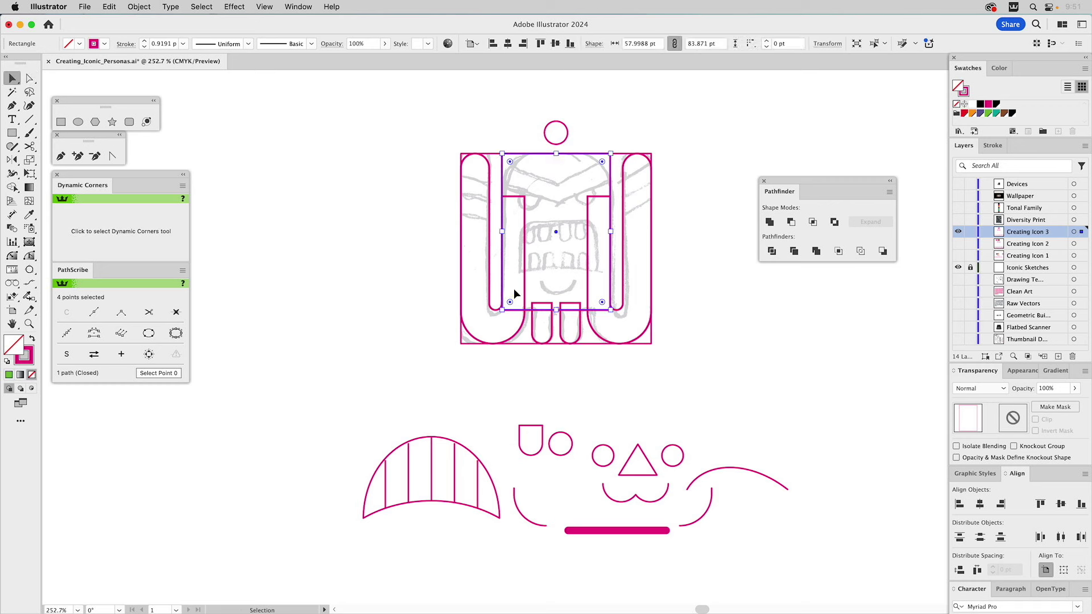
pyautogui.moveTo(517, 293); pyautogui.dragTo(596, 320)
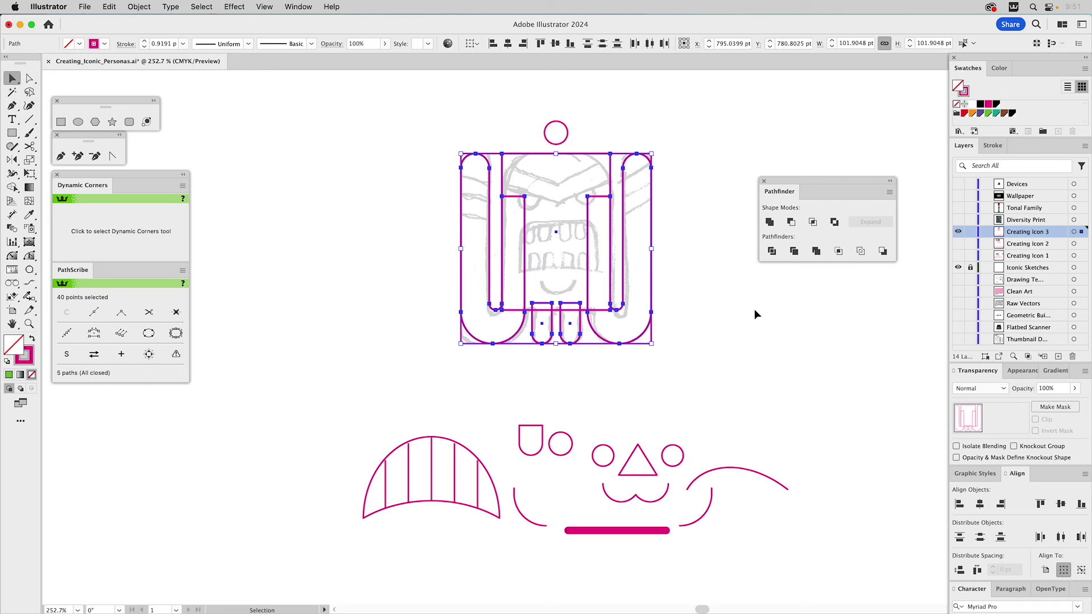
pyautogui.click(769, 222)
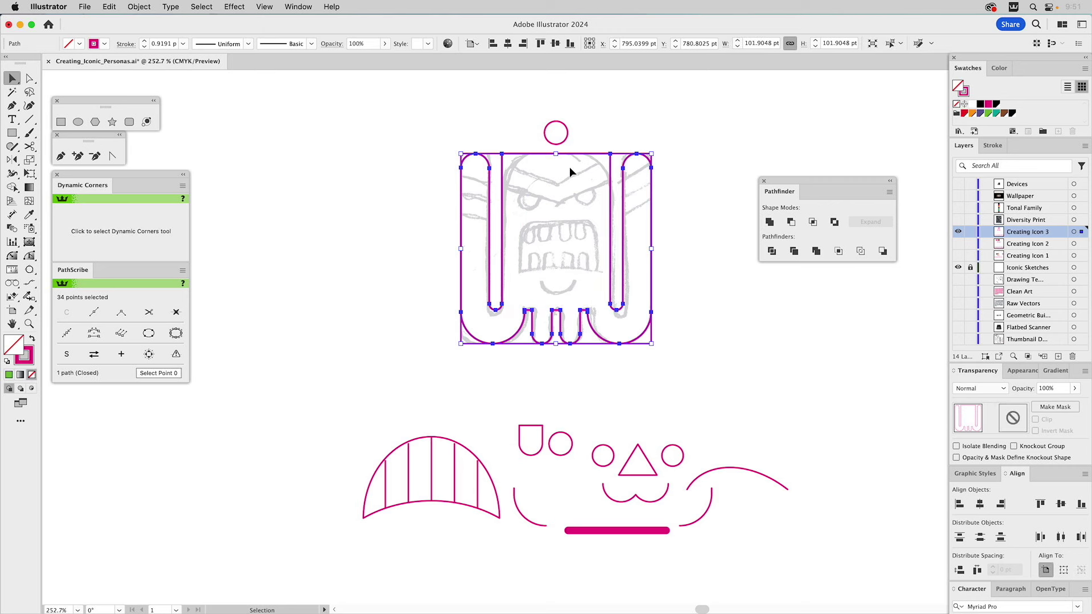
# - Round the inner opening's two top corners into an arch
pyautogui.press('a')
pyautogui.click(501, 154)
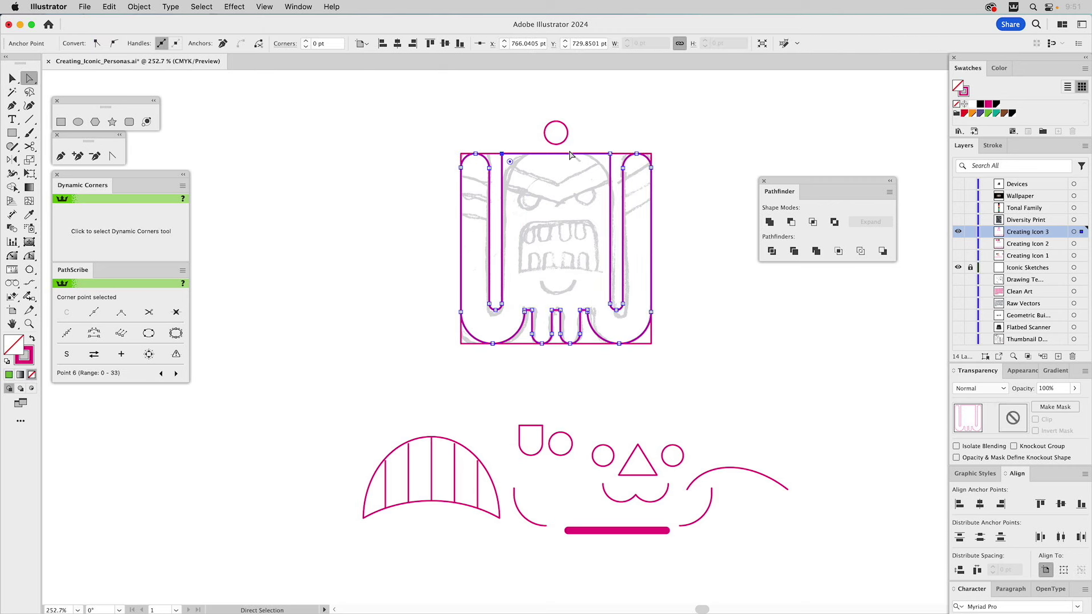
pyautogui.keyDown('shift'); pyautogui.click(610, 154); pyautogui.keyUp('shift')
pyautogui.moveTo(510, 163); pyautogui.dragTo(545, 190)
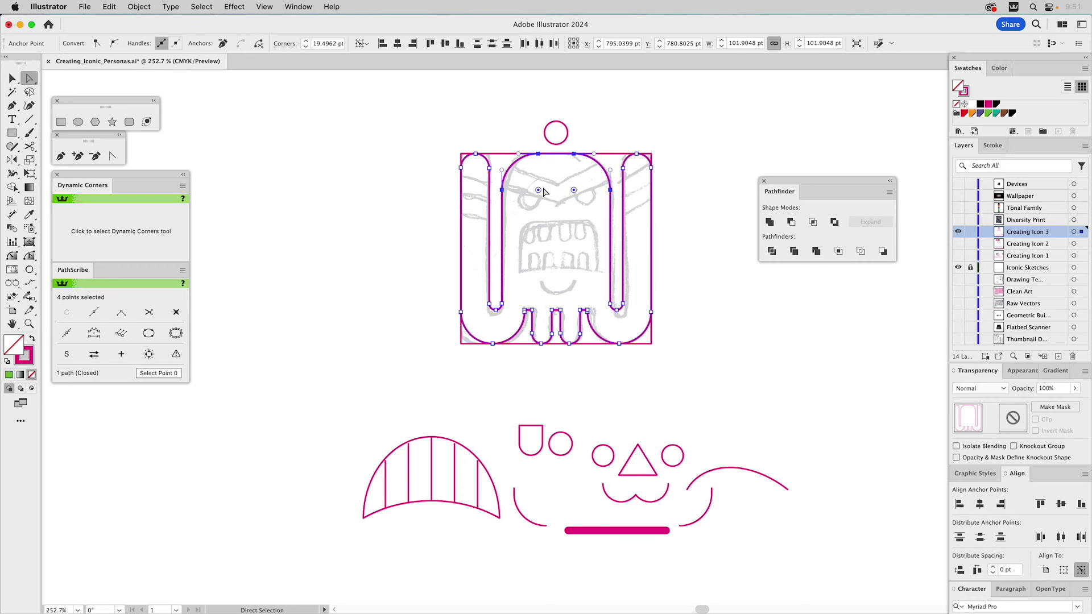
pyautogui.click(532, 300)
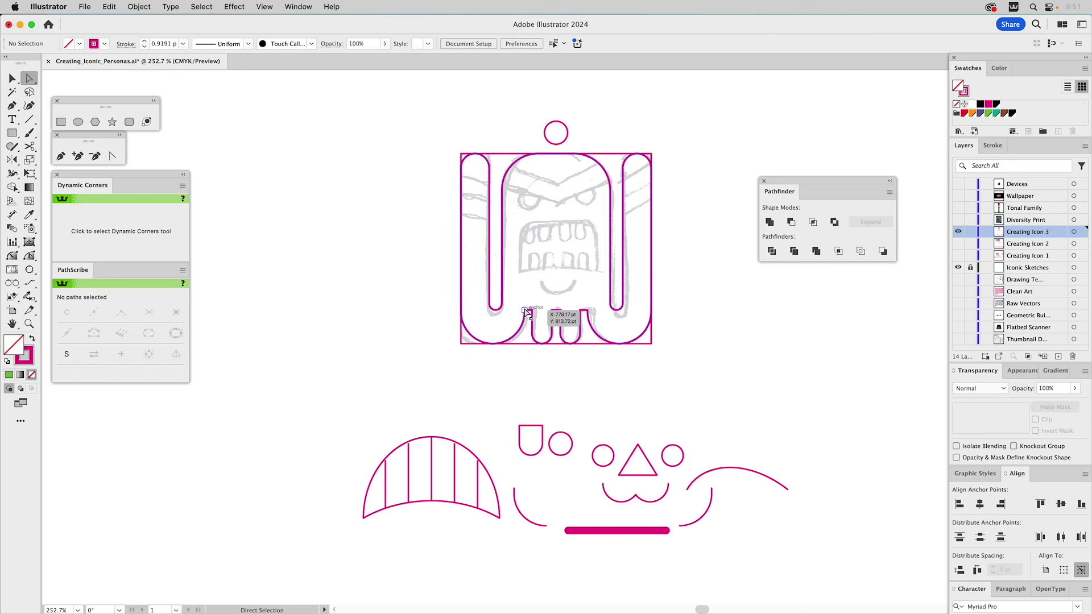
# - Raise the six teeth anchors along the bottom upward
pyautogui.click(525, 310)
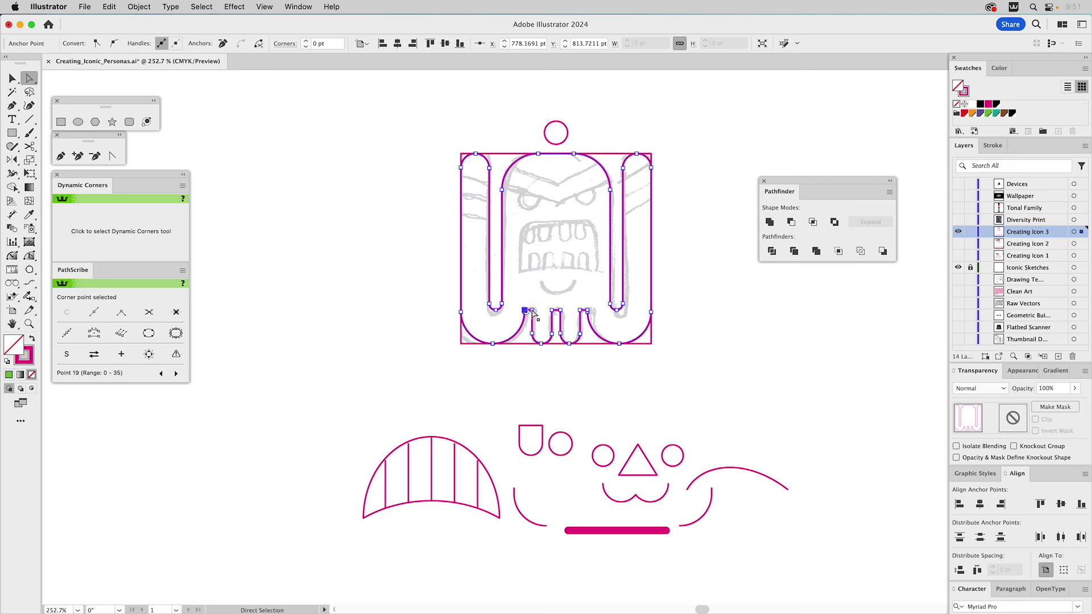
pyautogui.keyDown('shift'); pyautogui.click(551, 311); pyautogui.keyUp('shift')
pyautogui.keyDown('shift'); pyautogui.click(560, 311); pyautogui.keyUp('shift')
pyautogui.keyDown('shift'); pyautogui.click(580, 311); pyautogui.keyUp('shift')
pyautogui.keyDown('shift'); pyautogui.click(587, 311); pyautogui.keyUp('shift')
pyautogui.keyDown('shift'); pyautogui.click(588, 310); pyautogui.keyUp('shift')
pyautogui.moveTo(589, 311); pyautogui.dragTo(589, 294)
# - Try the corner-rounding tool on the merged shape, then deselect it
pyautogui.click(29, 256)
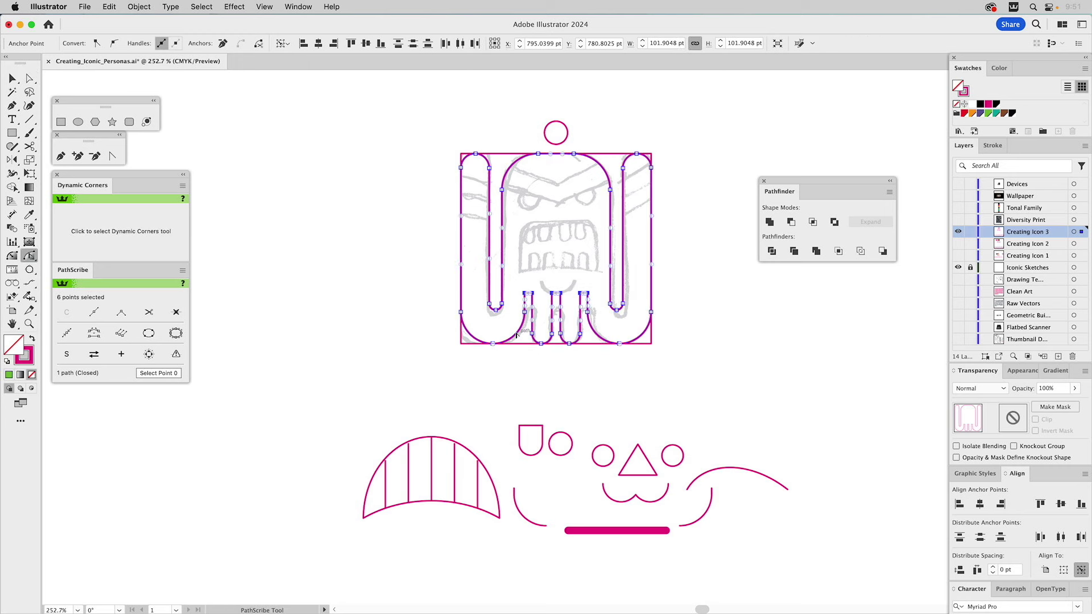
pyautogui.press('a')
pyautogui.hotkey('shift', 'c')
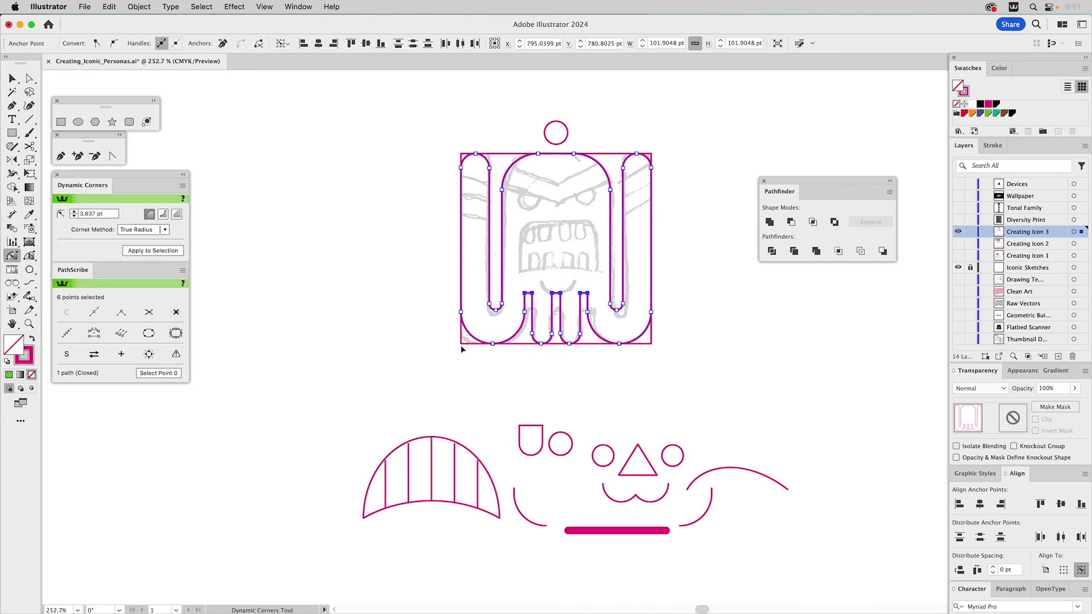
pyautogui.click(525, 345)
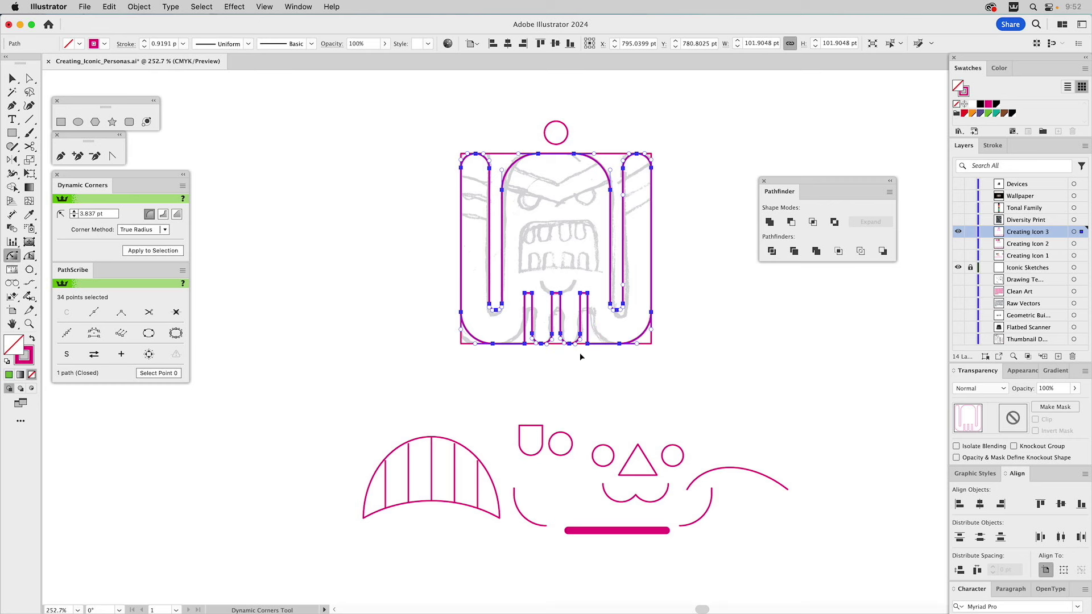
pyautogui.press('a')
pyautogui.click(563, 320)
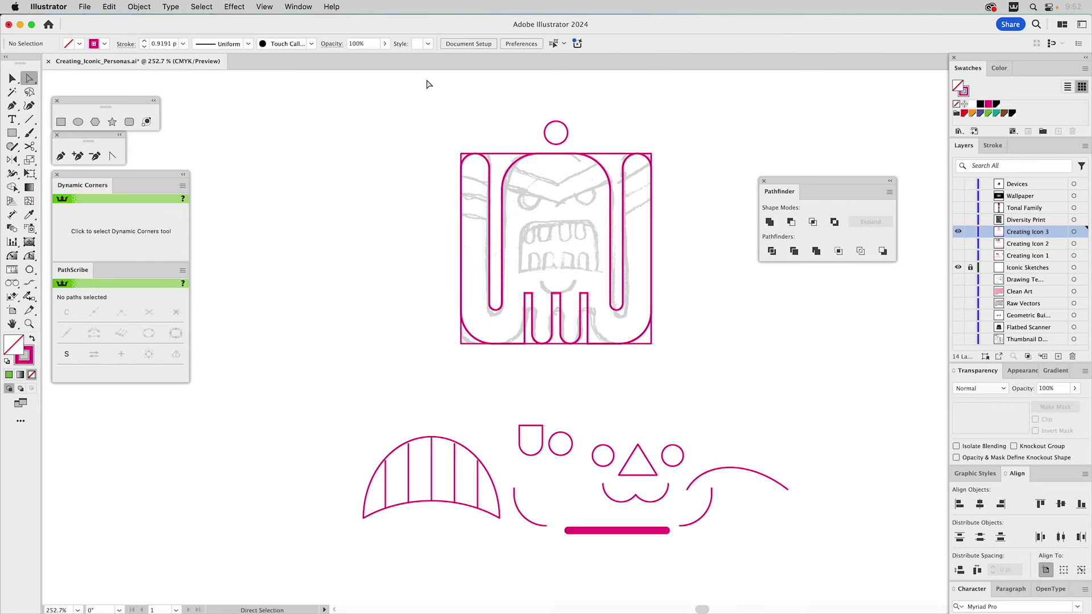
# - Draw a rectangle across the bottom teeth and lower the tooth-top anchors by 7 pt
pyautogui.click(61, 122)
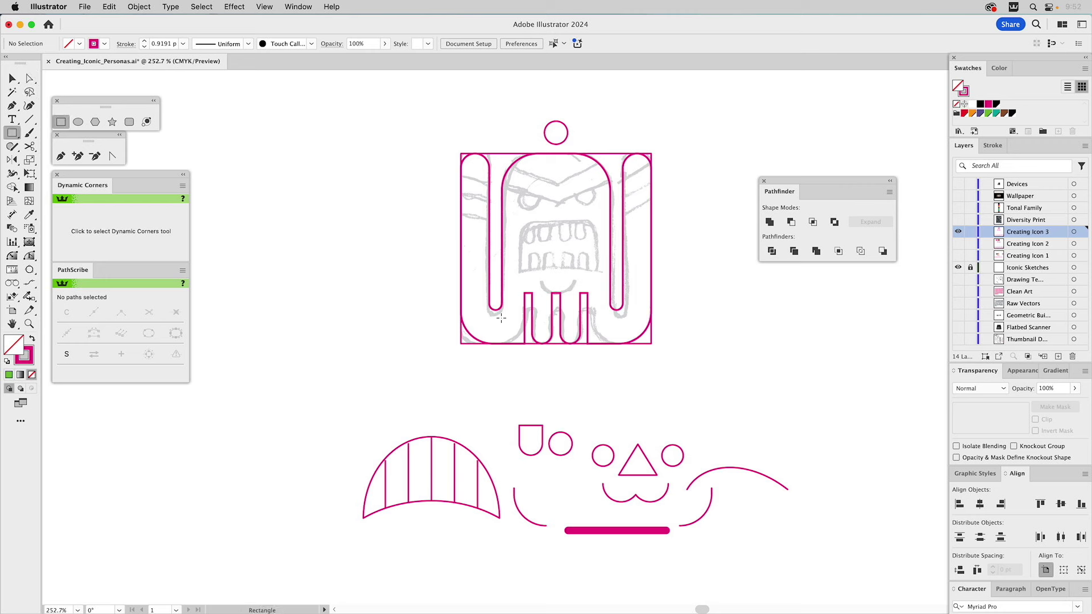
pyautogui.moveTo(496, 310); pyautogui.dragTo(616, 330)
pyautogui.press('a')
pyautogui.moveTo(520, 303)
pyautogui.mouseDown()
pyautogui.moveTo(546, 289)
pyautogui.moveTo(591, 289)
pyautogui.moveTo(533, 302)
pyautogui.moveTo(534, 314)
pyautogui.mouseUp()
pyautogui.click(605, 330)
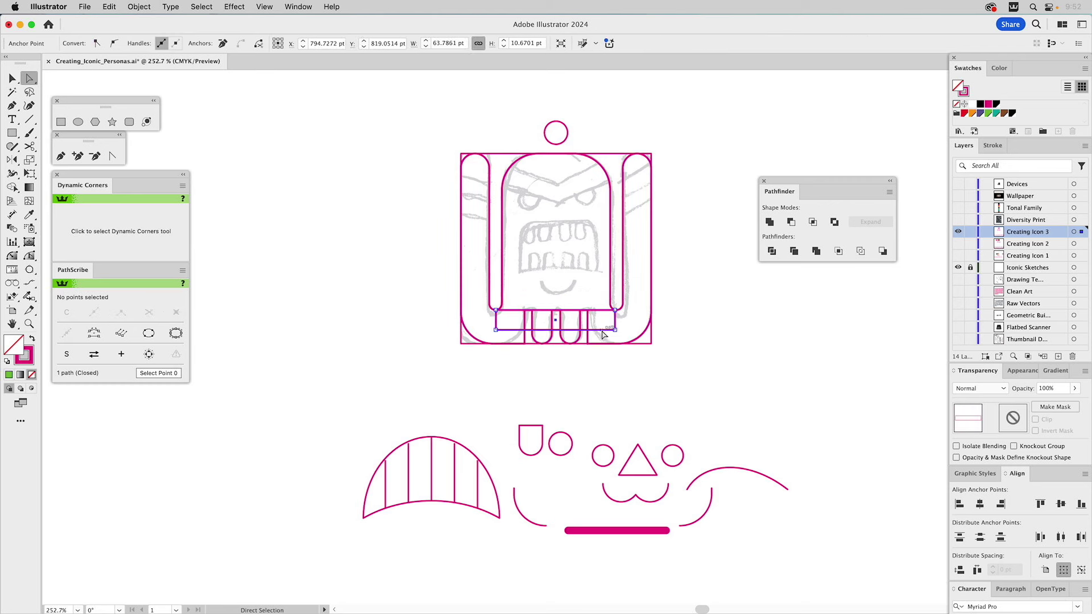
pyautogui.press('Delete')
pyautogui.hotkey('ctrl', 'j')
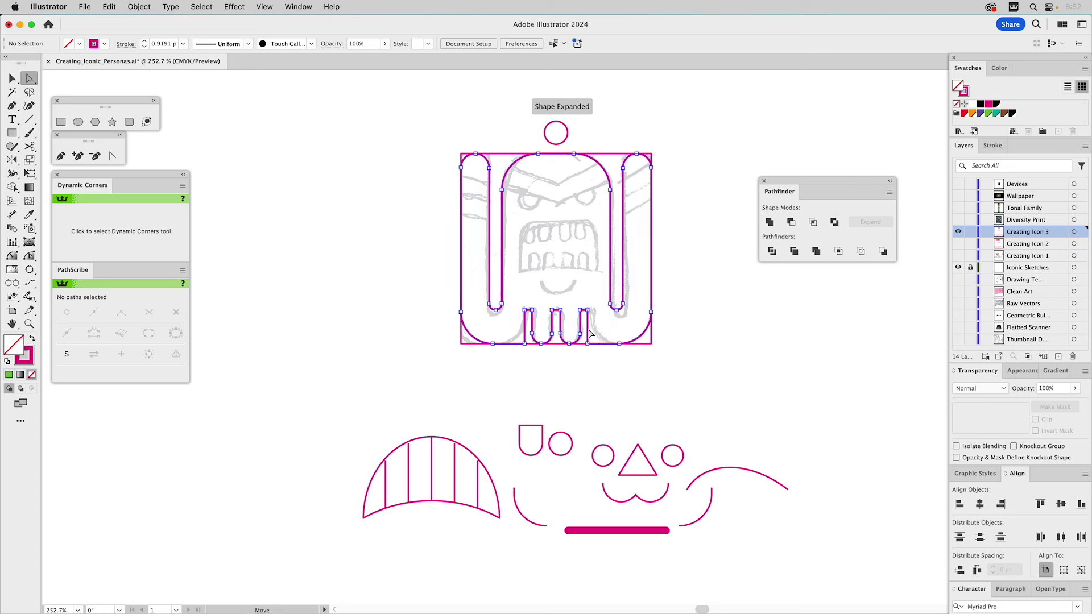
# - Try rounding the two bottom outer corners, then undo it
pyautogui.click(589, 344)
pyautogui.click(587, 343)
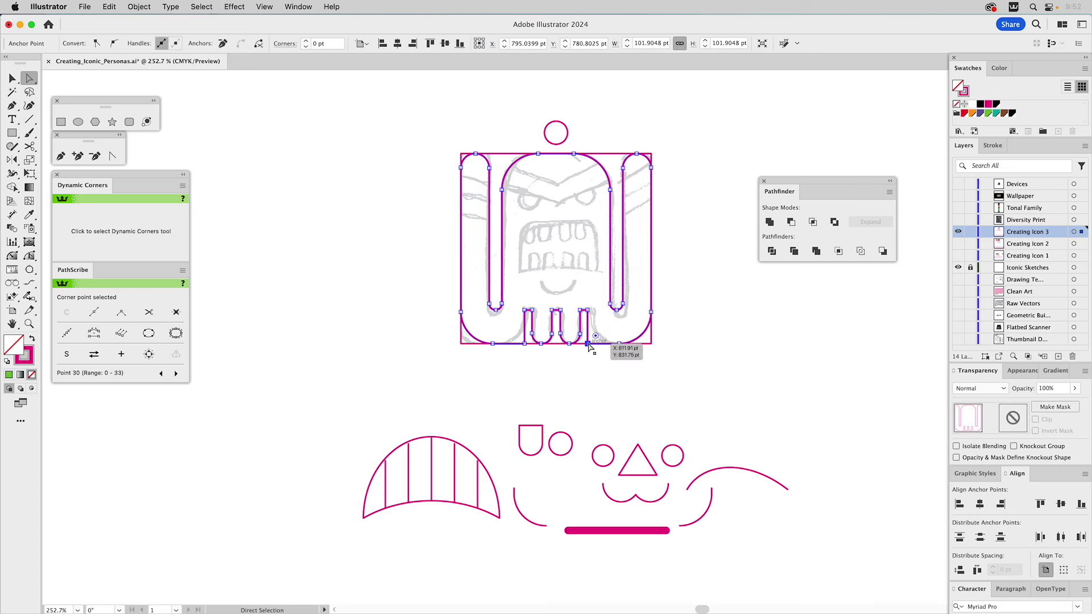
pyautogui.keyDown('shift'); pyautogui.click(524, 344); pyautogui.keyUp('shift')
pyautogui.moveTo(517, 336); pyautogui.dragTo(446, 275)
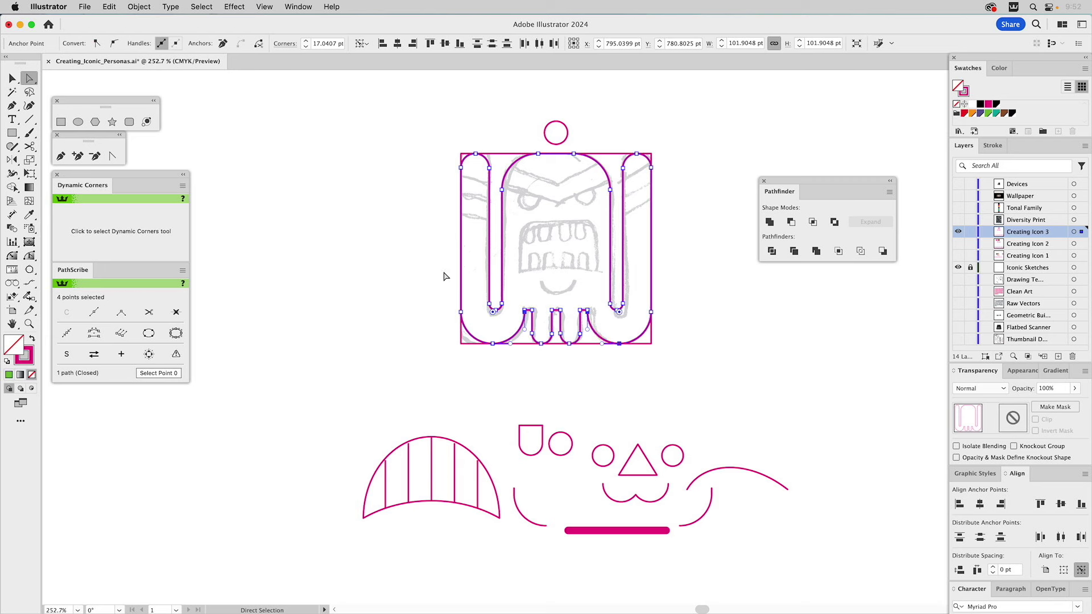
pyautogui.click(548, 380)
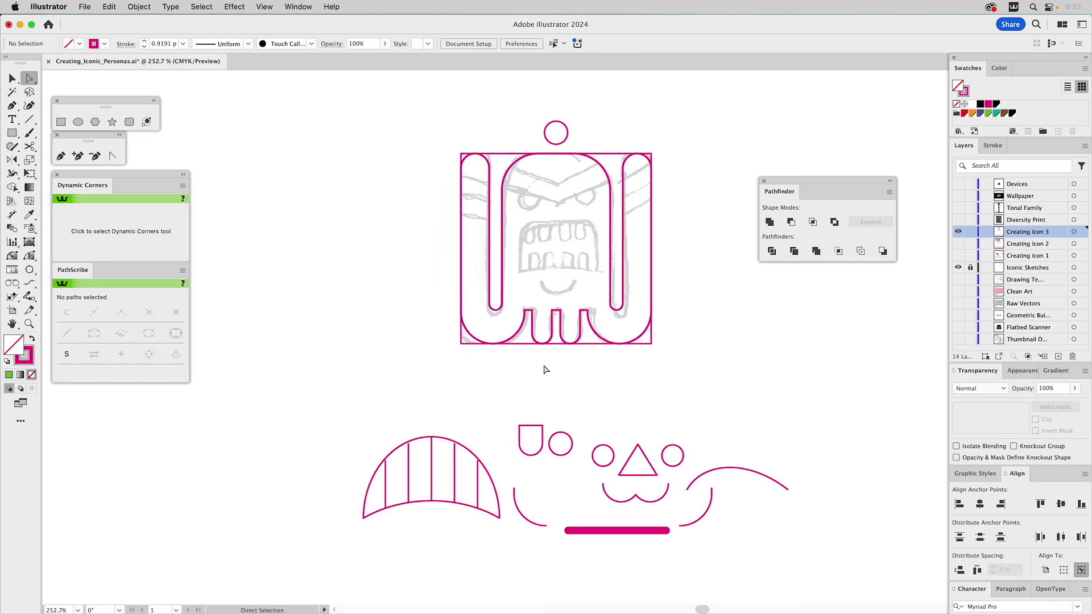
pyautogui.hotkey('ctrl', 'z')
# - Round the body outline's bottom-left and bottom-right corners to 16.04 pt
pyautogui.click(543, 297)
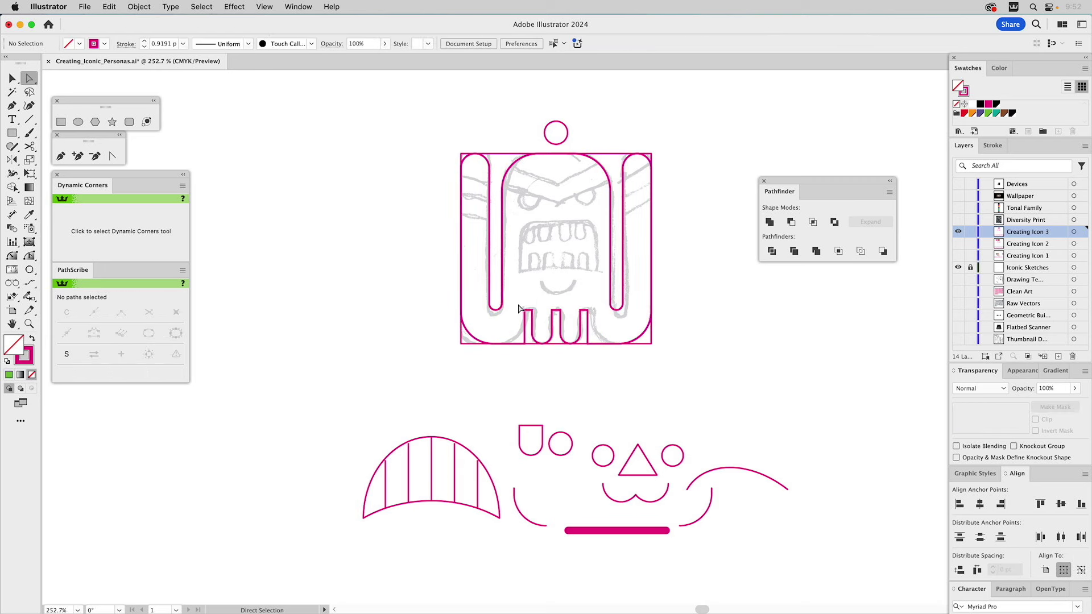
pyautogui.moveTo(518, 308); pyautogui.dragTo(595, 320)
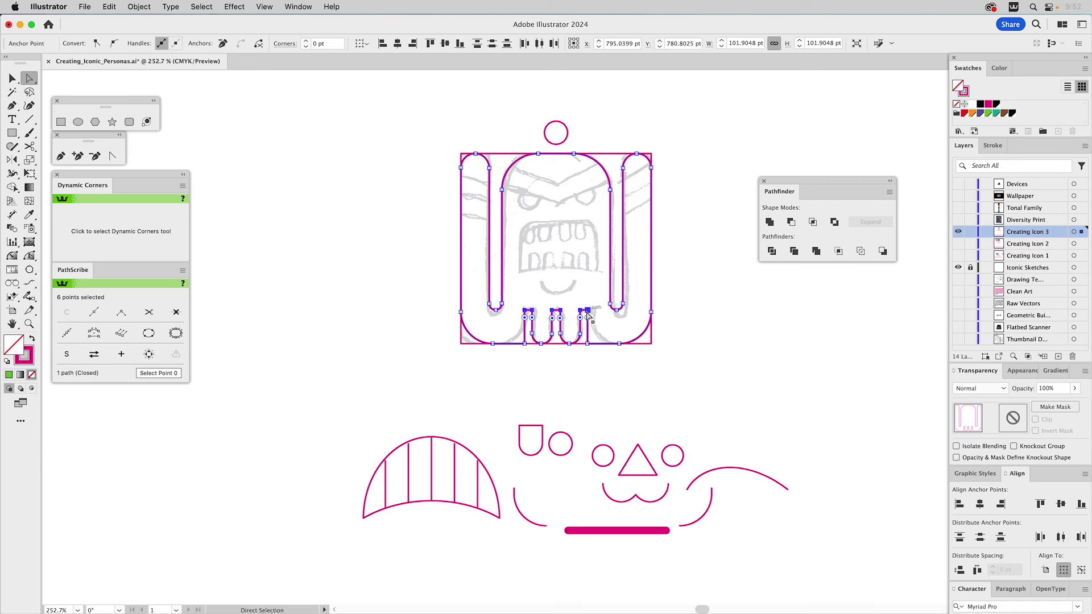
pyautogui.click(571, 385)
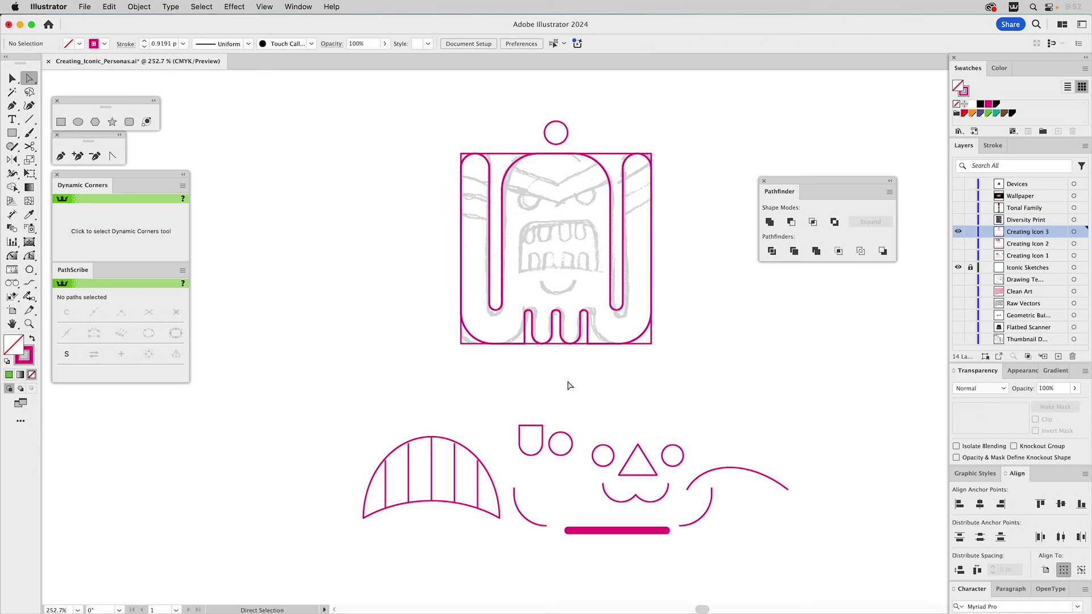
pyautogui.click(526, 344)
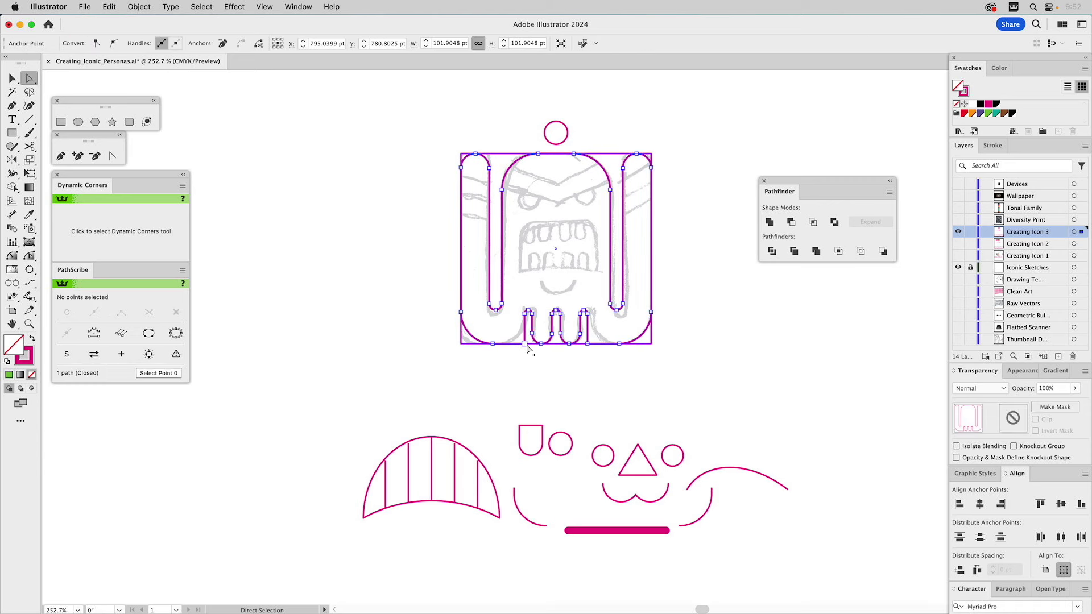
pyautogui.click(524, 343)
pyautogui.keyDown('shift'); pyautogui.click(588, 344); pyautogui.keyUp('shift')
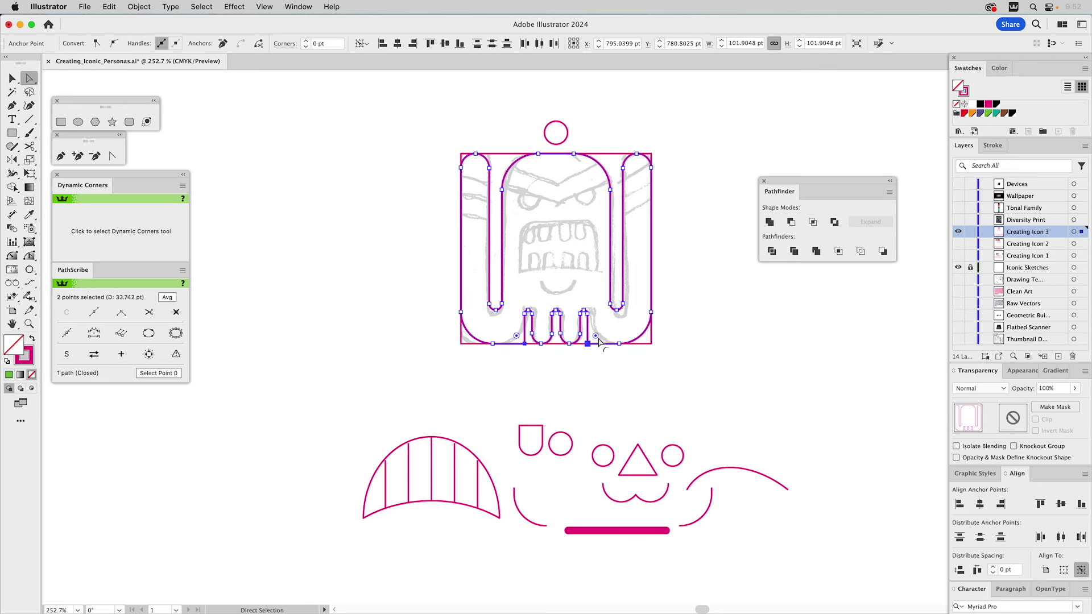
pyautogui.moveTo(602, 340); pyautogui.dragTo(664, 285)
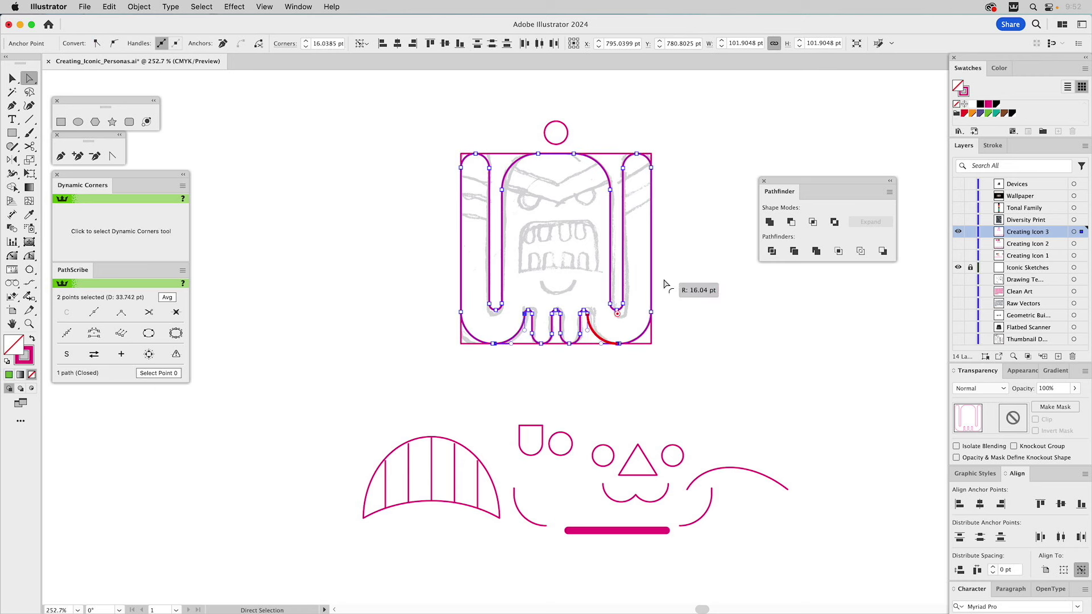
pyautogui.click(757, 324)
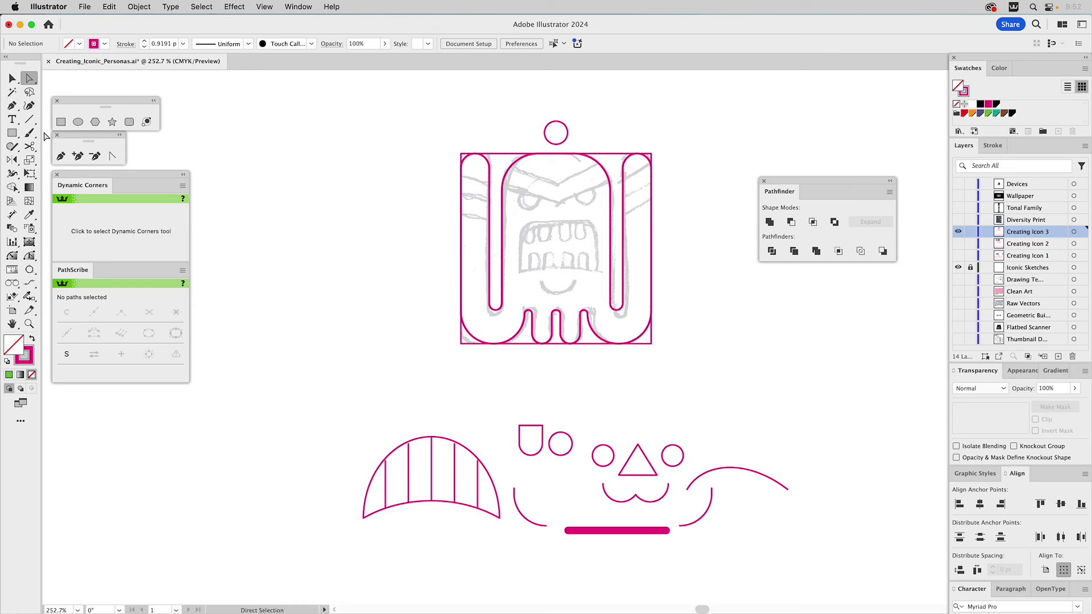
pyautogui.click(30, 119)
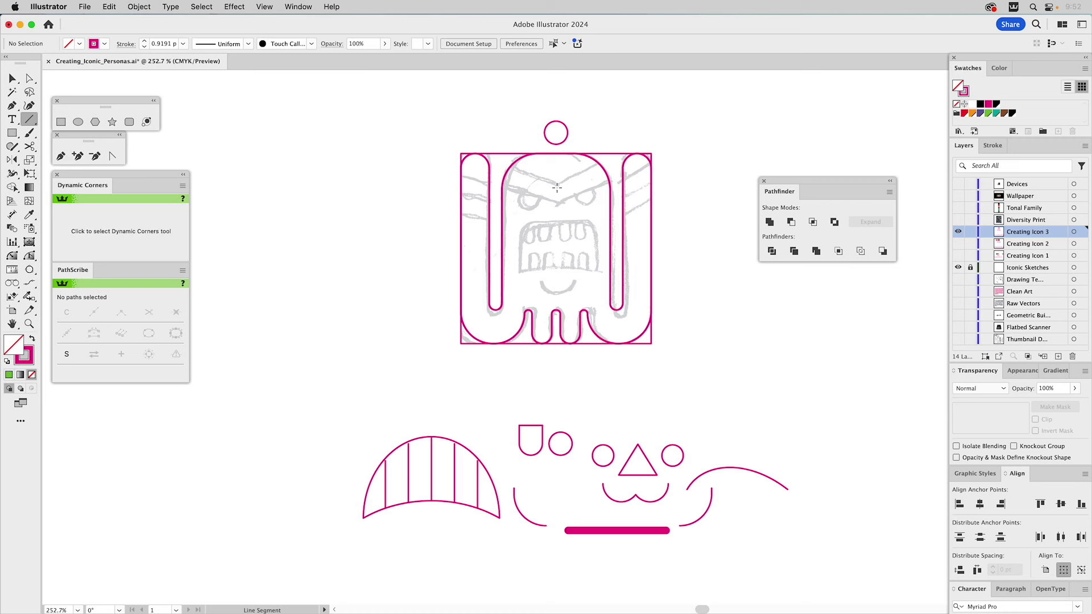
# - Draw a slanted line up-left onto the face and add a shorter copy just above it
pyautogui.moveTo(556, 144); pyautogui.dragTo(444, 109)
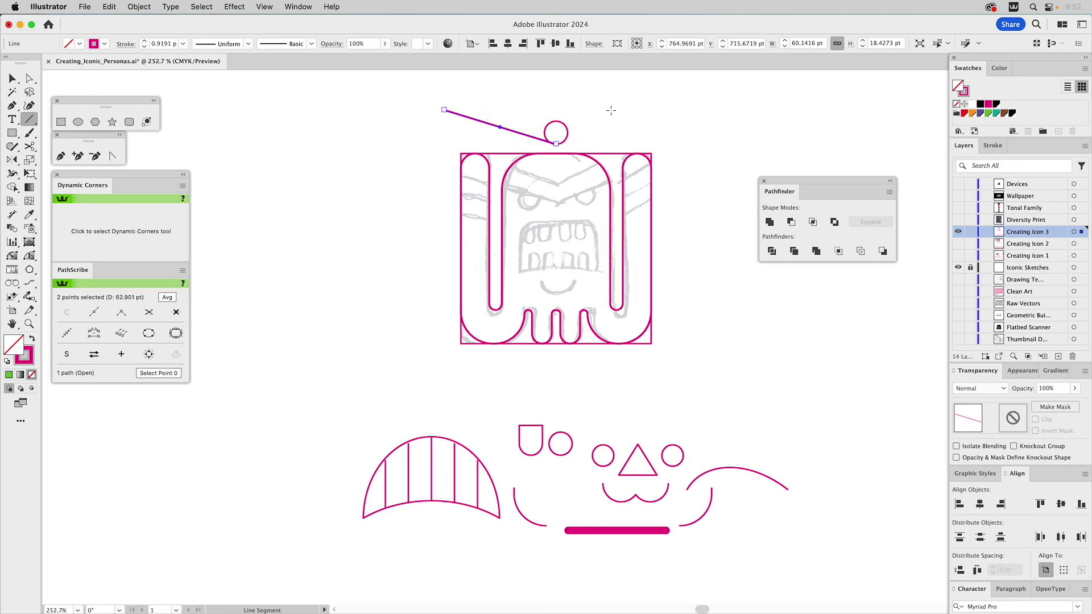
pyautogui.press('v')
pyautogui.click(627, 109)
pyautogui.moveTo(519, 135); pyautogui.dragTo(527, 194)
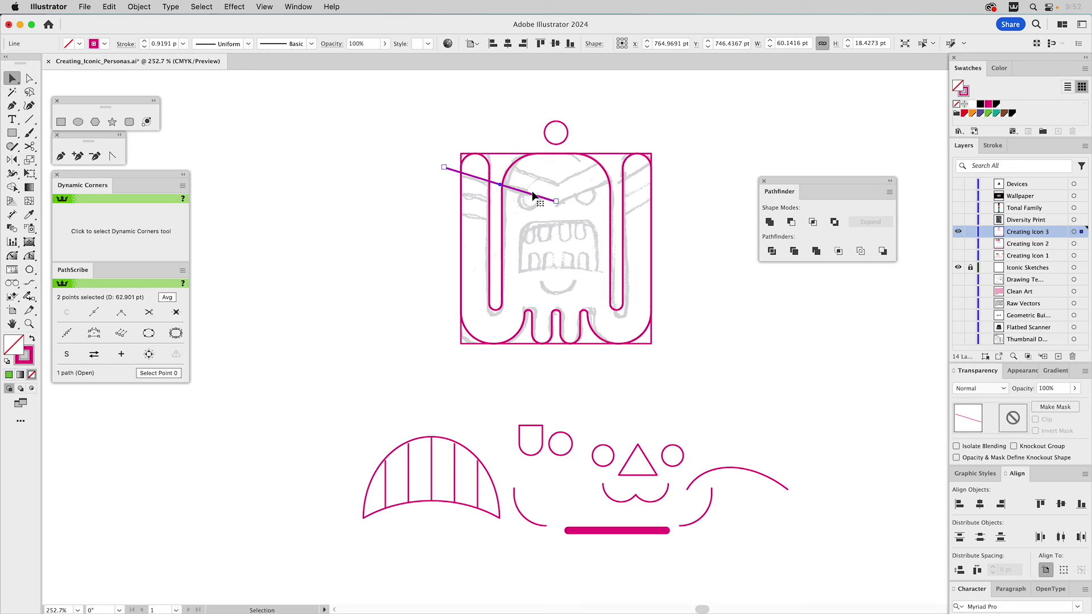
pyautogui.moveTo(534, 192); pyautogui.dragTo(533, 175)
pyautogui.press('a')
pyautogui.moveTo(445, 151); pyautogui.dragTo(534, 207)
pyautogui.click(505, 124)
# - Reposition the two slanted lines and duplicate the pair further down the face
pyautogui.press('v')
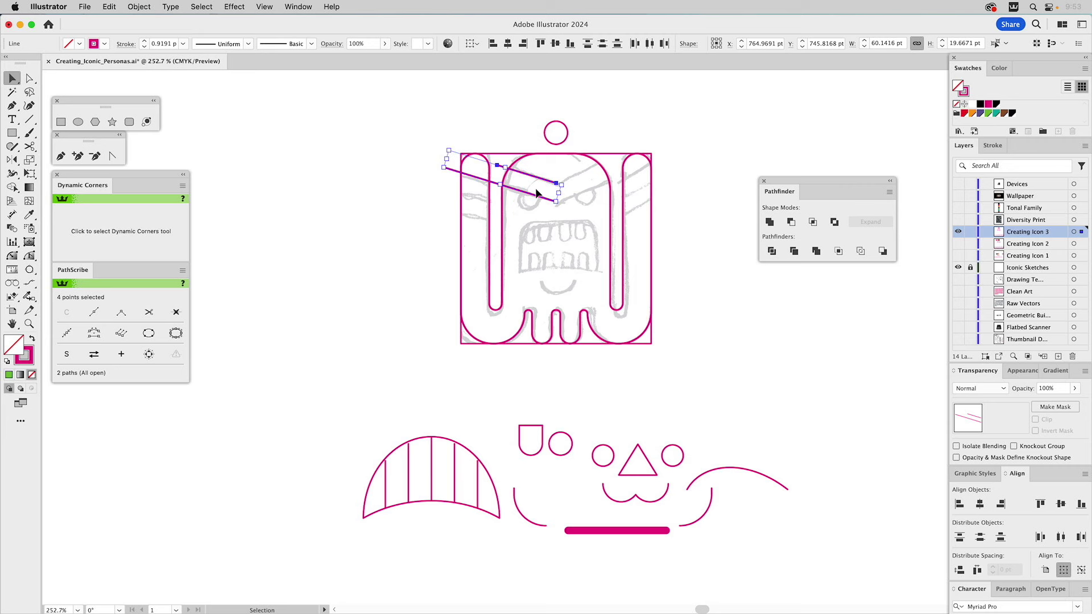
pyautogui.moveTo(558, 184); pyautogui.dragTo(558, 206)
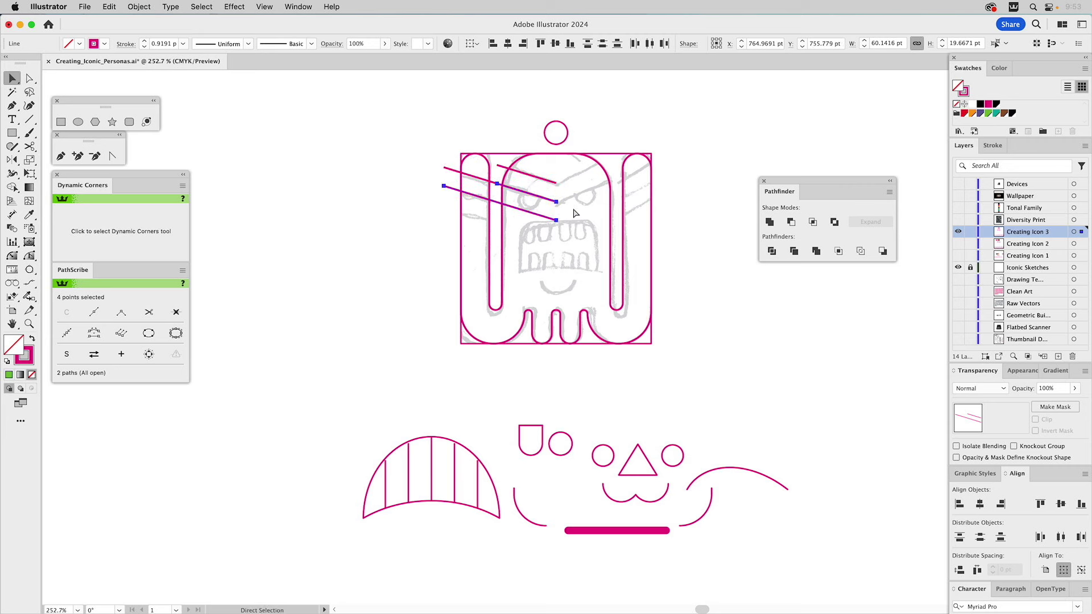
pyautogui.press('Delete')
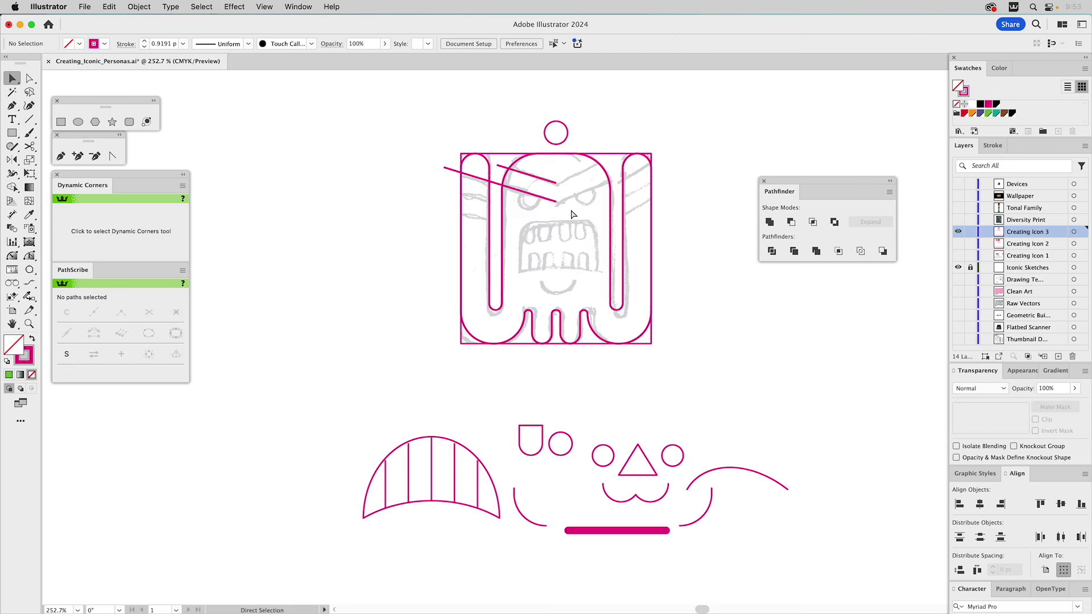
pyautogui.moveTo(544, 197)
pyautogui.mouseDown()
pyautogui.moveTo(535, 205)
pyautogui.moveTo(541, 194)
pyautogui.mouseUp()
pyautogui.keyDown('shift'); pyautogui.click(547, 180); pyautogui.keyUp('shift')
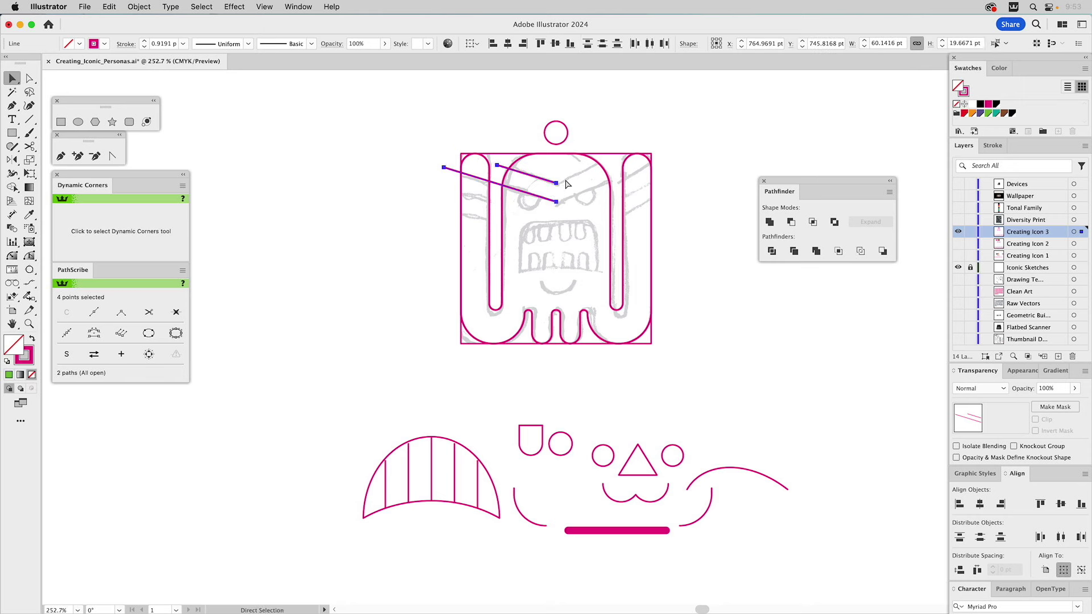
pyautogui.moveTo(557, 183); pyautogui.dragTo(557, 205)
pyautogui.click(557, 203)
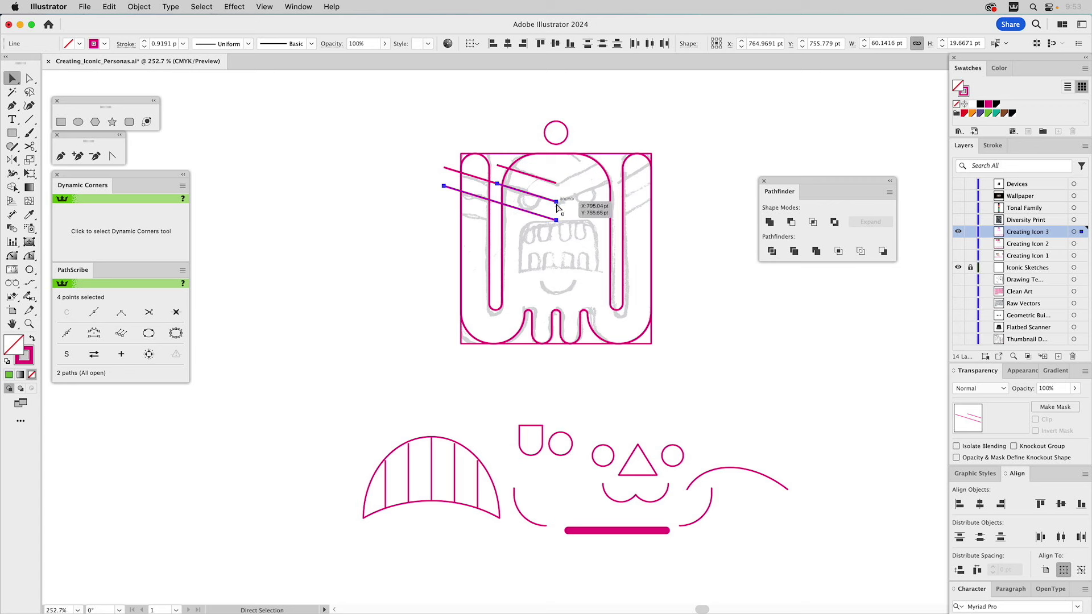
pyautogui.moveTo(557, 204); pyautogui.dragTo(558, 220)
pyautogui.click(581, 198)
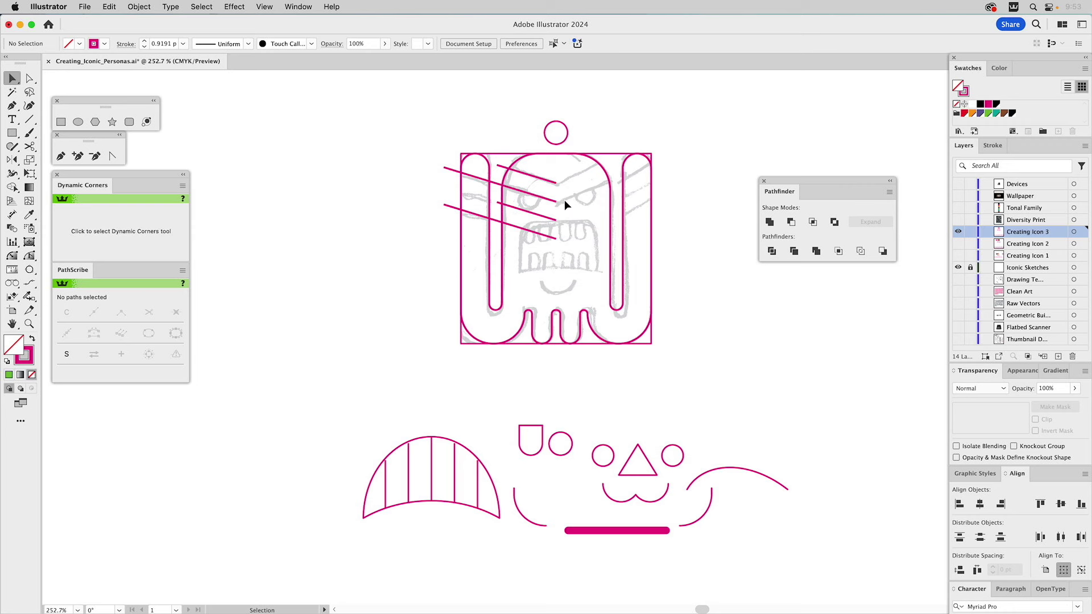
# - Move a copied line's endpoints up-left to shorten it, then select the short lines
pyautogui.press('a')
pyautogui.click(497, 202)
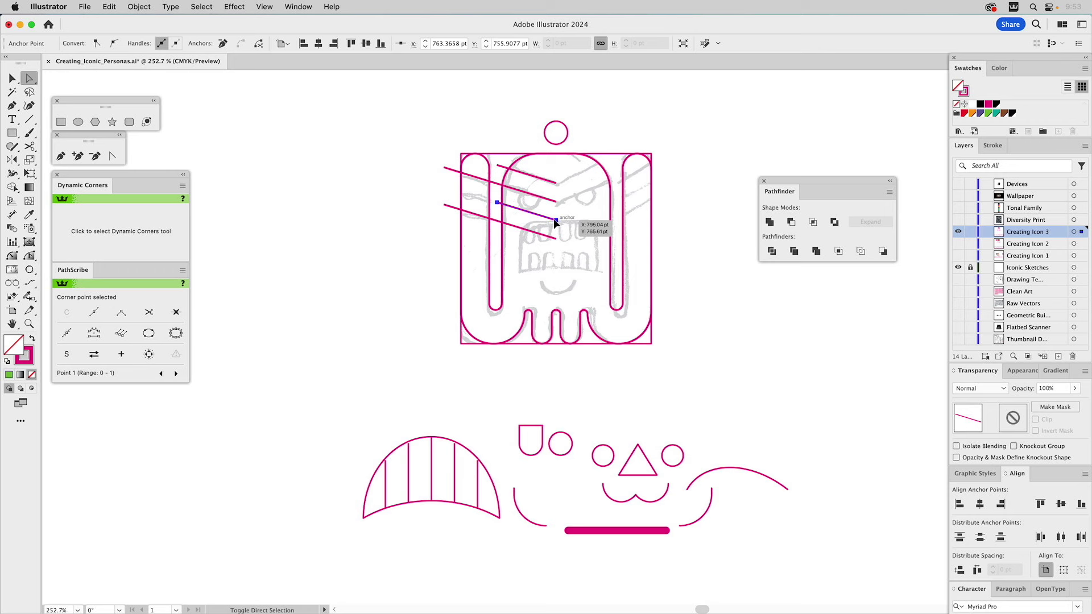
pyautogui.moveTo(556, 221); pyautogui.dragTo(498, 203)
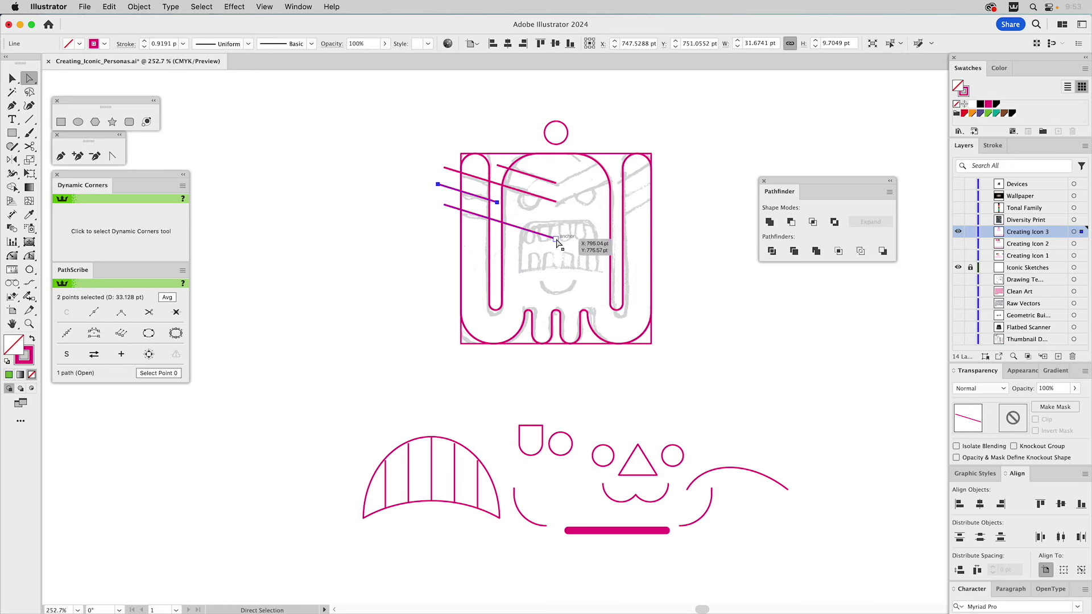
pyautogui.moveTo(555, 239); pyautogui.dragTo(497, 221)
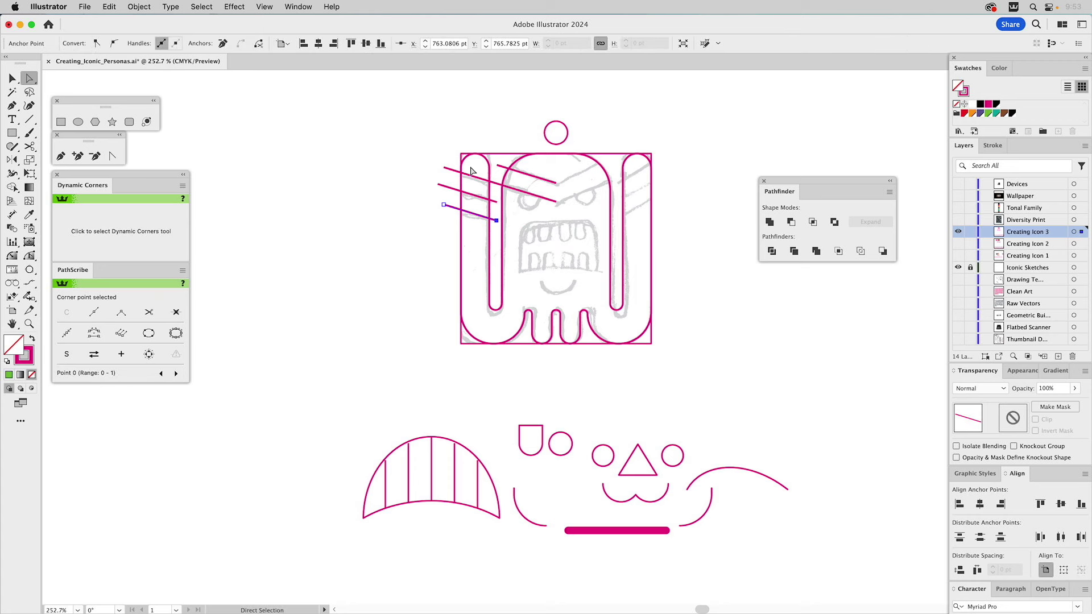
pyautogui.keyDown('shift'); pyautogui.click(475, 196); pyautogui.keyUp('shift')
pyautogui.keyDown('shift'); pyautogui.click(541, 178); pyautogui.keyUp('shift')
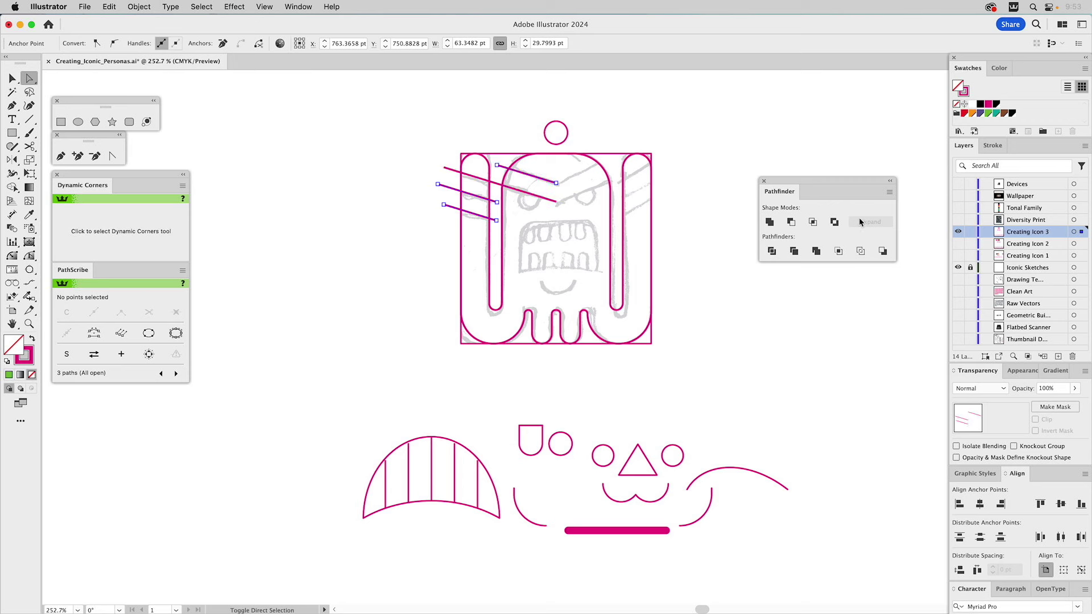
# - Give the four lines the thick magenta stroke graphic style and reflect a copy to the right
pyautogui.keyDown('shift'); pyautogui.click(543, 190); pyautogui.keyUp('shift')
pyautogui.click(974, 473)
pyautogui.click(980, 495)
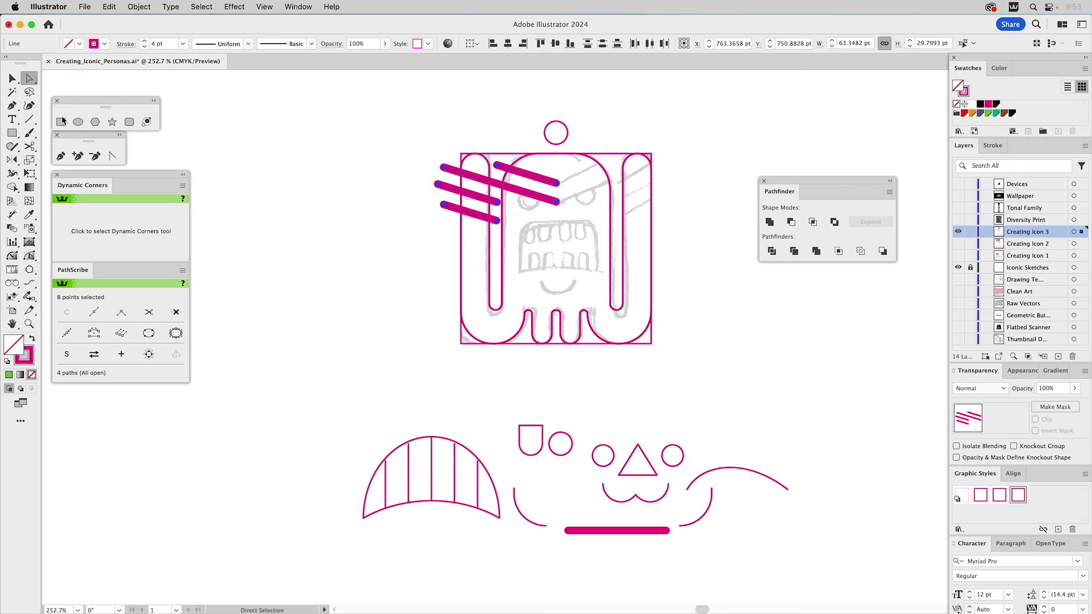
pyautogui.click(12, 159)
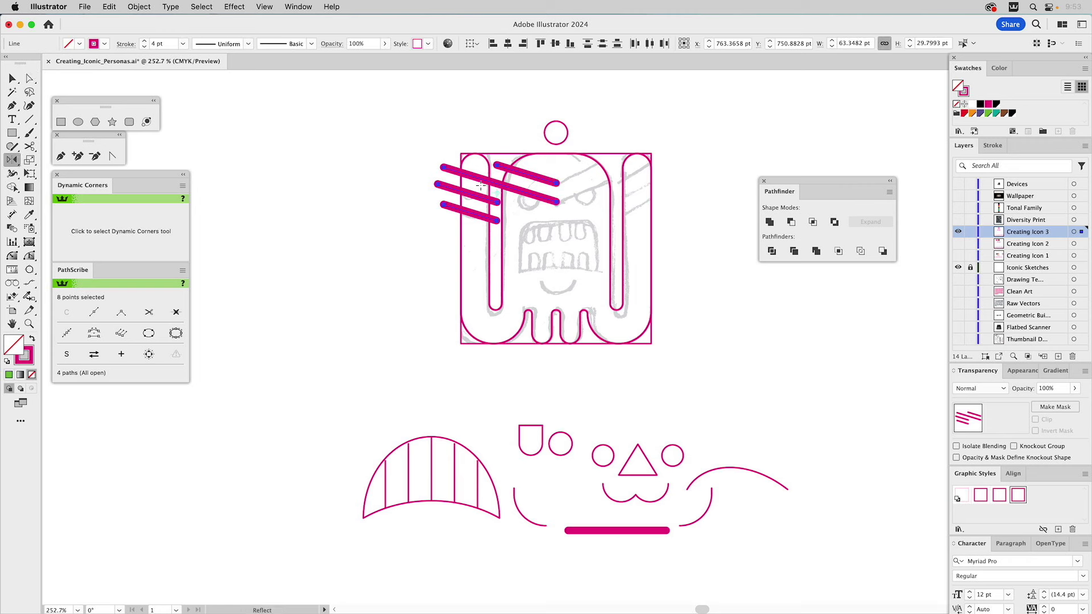
pyautogui.click(557, 183)
pyautogui.moveTo(557, 184); pyautogui.dragTo(557, 209)
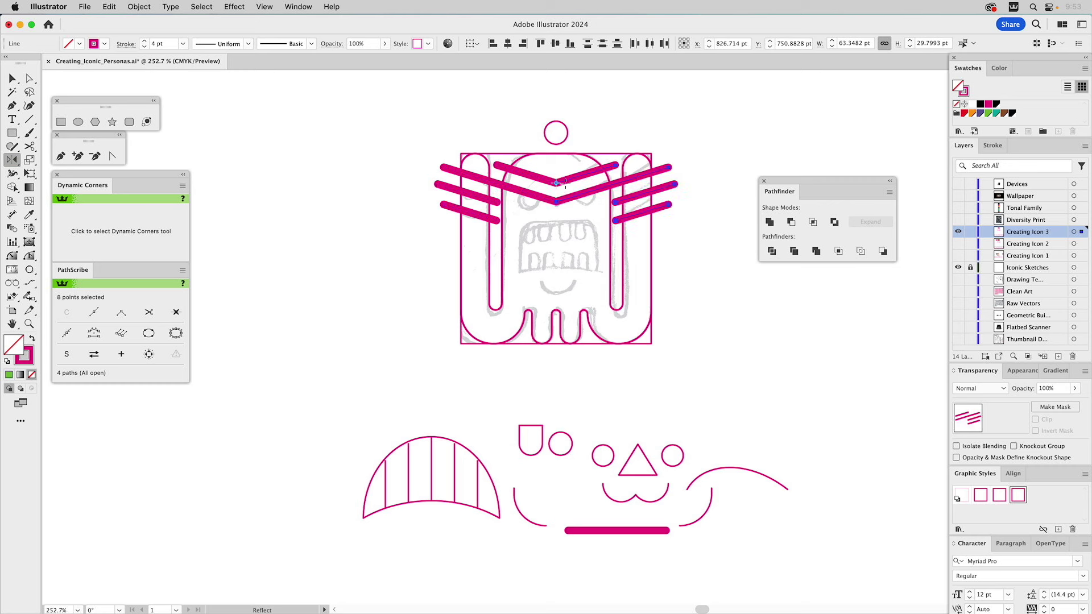
# - Drag the top V's vertex points down to deepen the V
pyautogui.press('a')
pyautogui.click(553, 188)
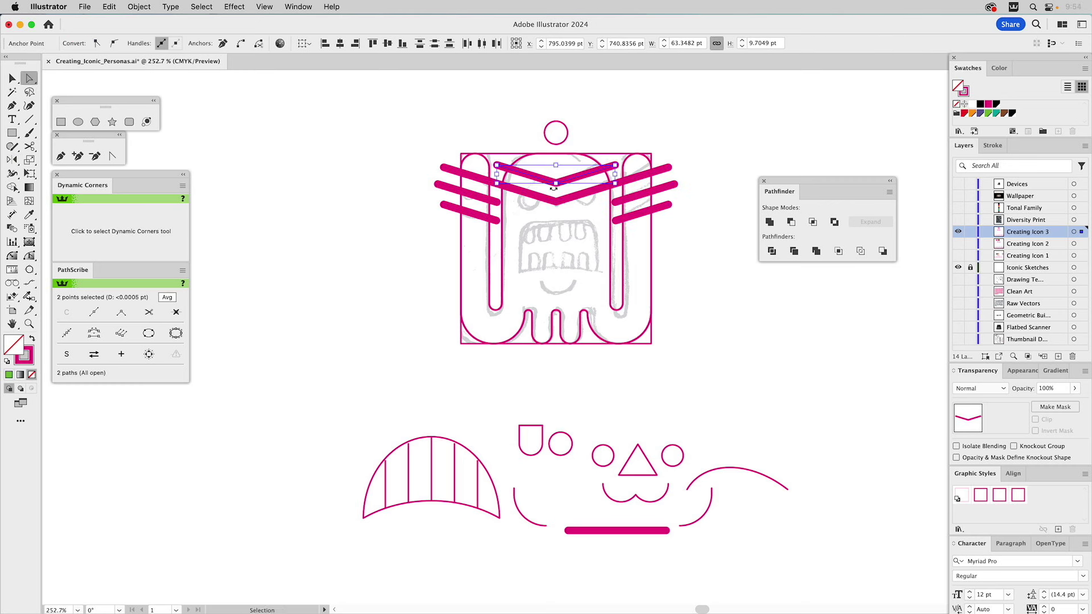
pyautogui.moveTo(553, 188)
pyautogui.mouseDown()
pyautogui.moveTo(564, 196)
pyautogui.moveTo(552, 218)
pyautogui.mouseUp()
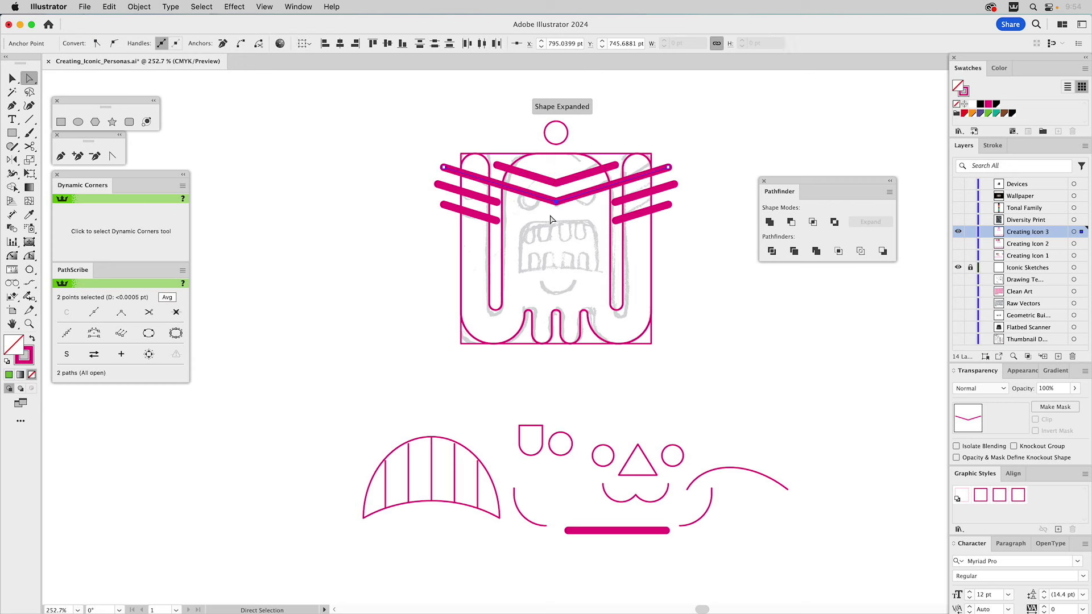
pyautogui.click(585, 240)
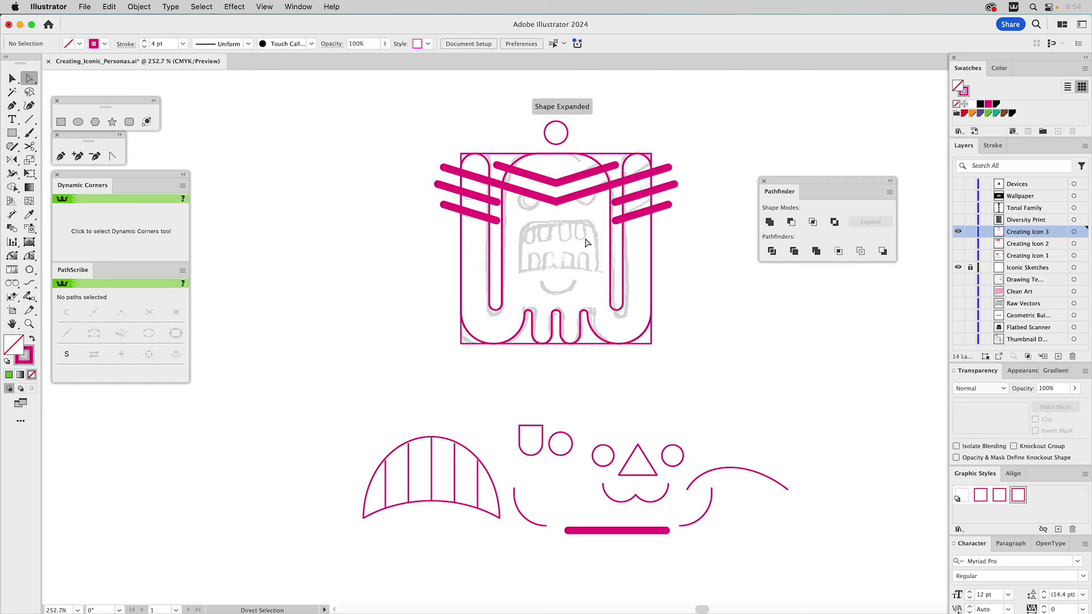
# - Set Miter Join on the outer and inner V strokes for sharp corners
pyautogui.click(583, 198)
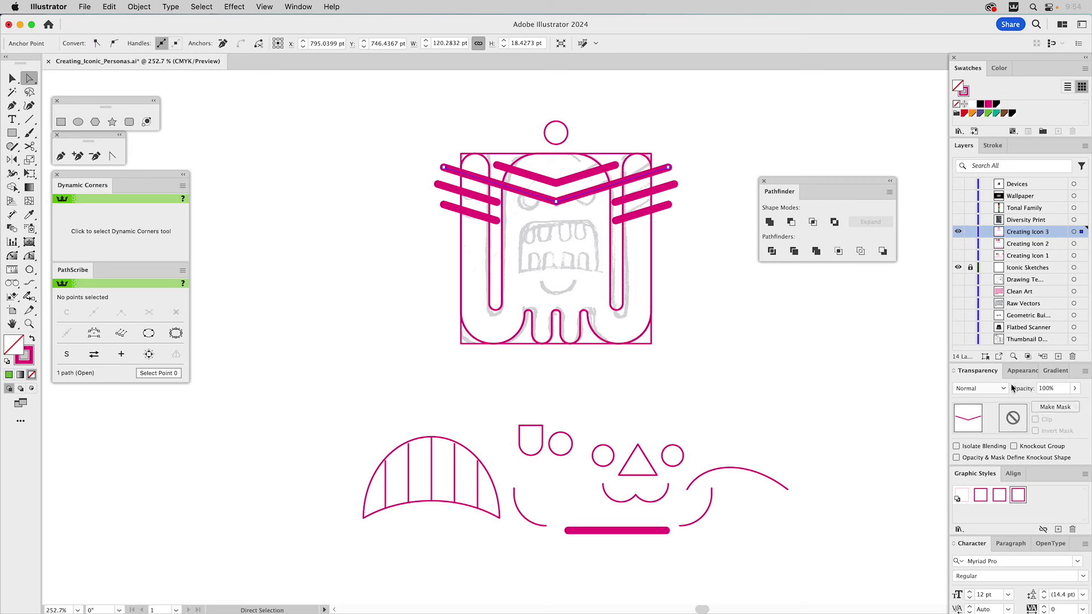
pyautogui.click(992, 146)
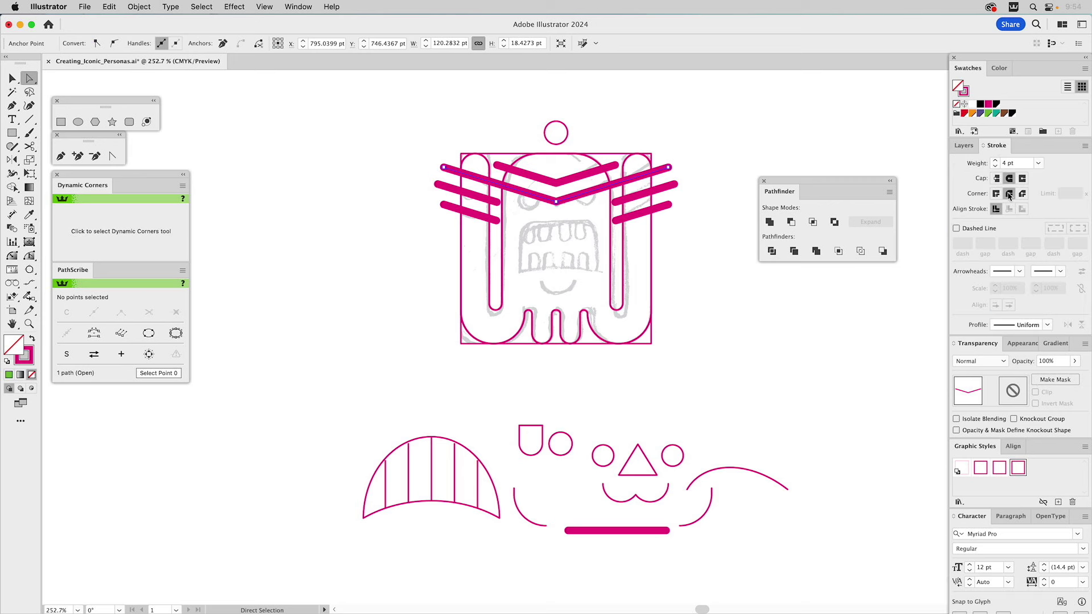
pyautogui.click(995, 194)
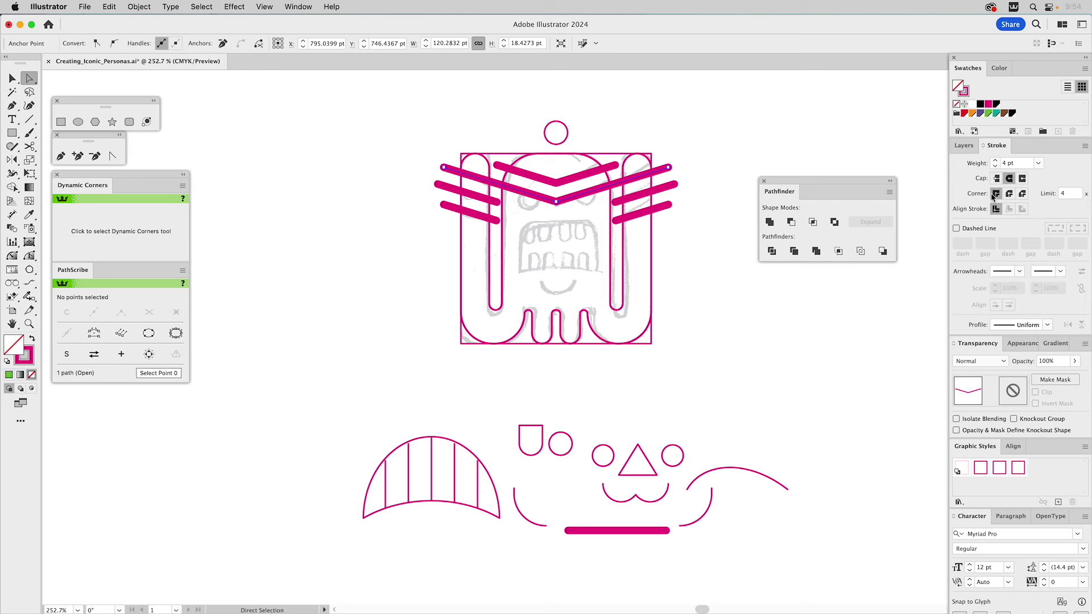
pyautogui.click(566, 180)
pyautogui.click(557, 188)
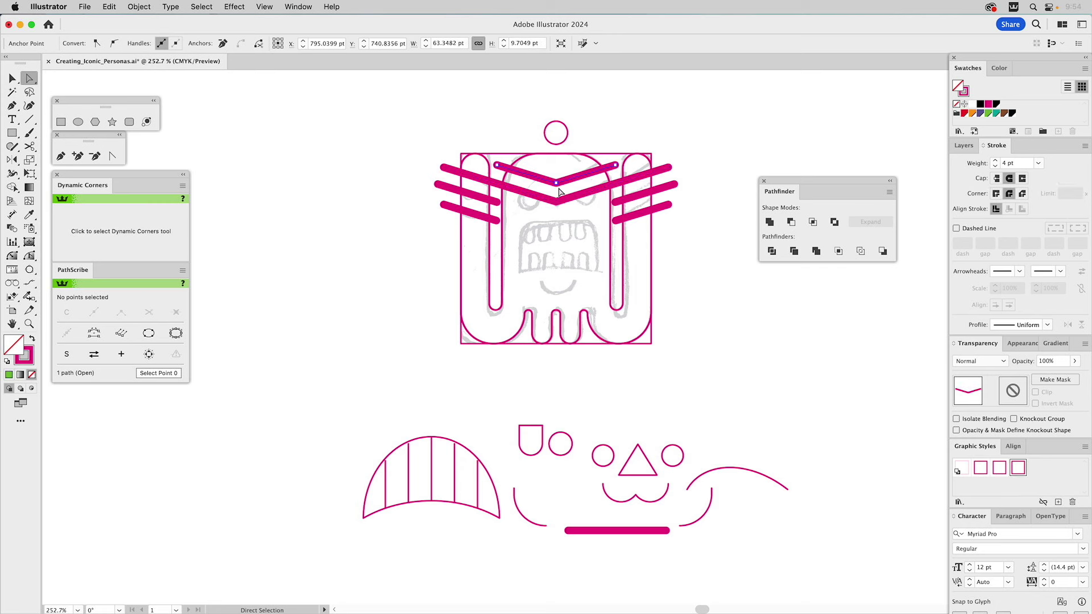
pyautogui.click(997, 194)
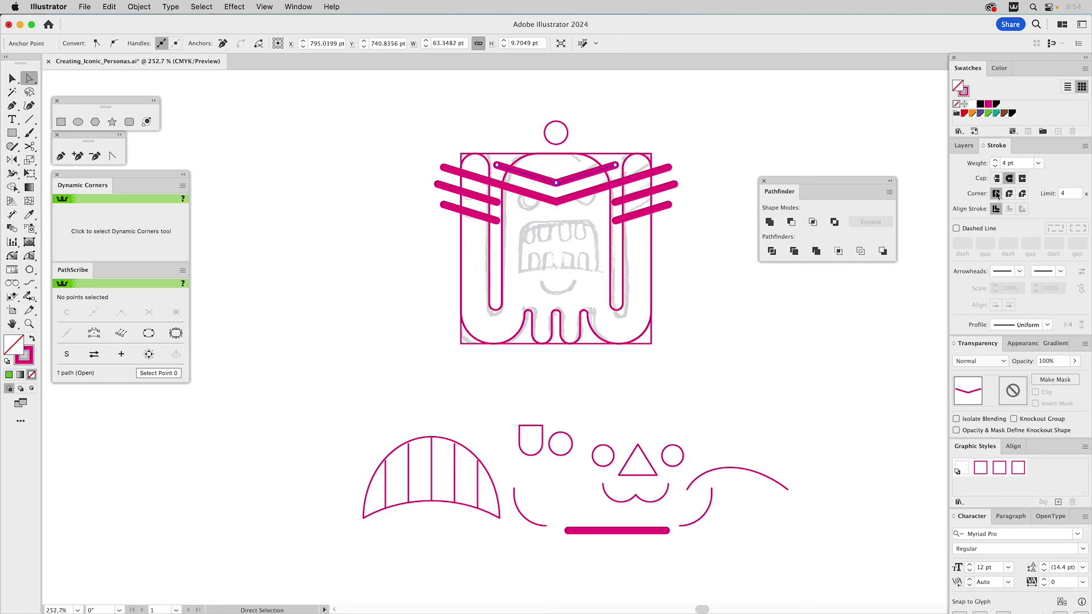
pyautogui.click(760, 148)
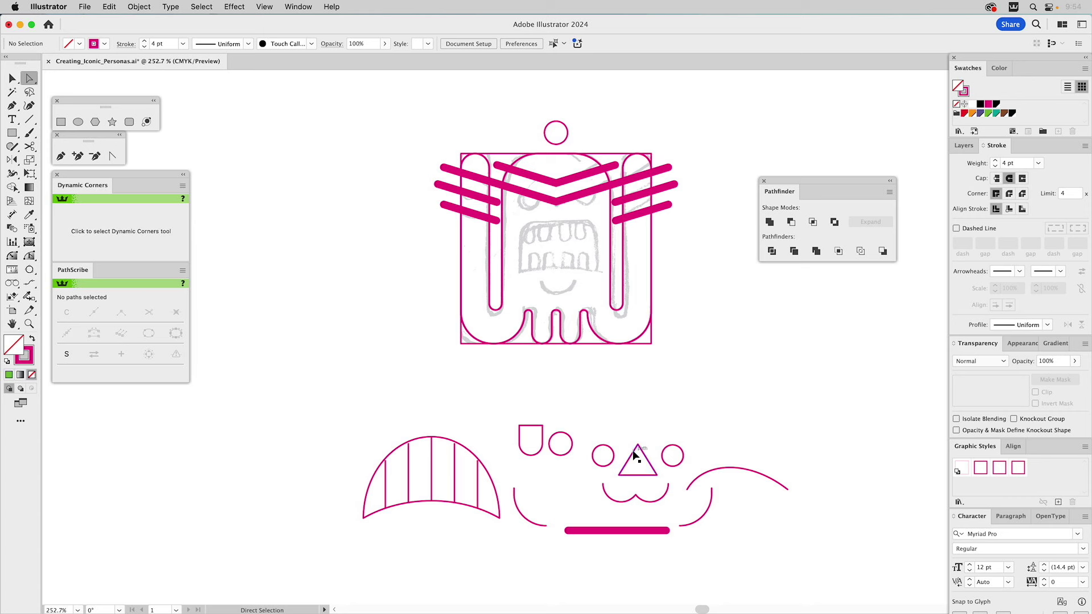
# - Copy the small loose circle onto the face as the left eye and reflect a copy to the right
pyautogui.press('v')
pyautogui.click(613, 453)
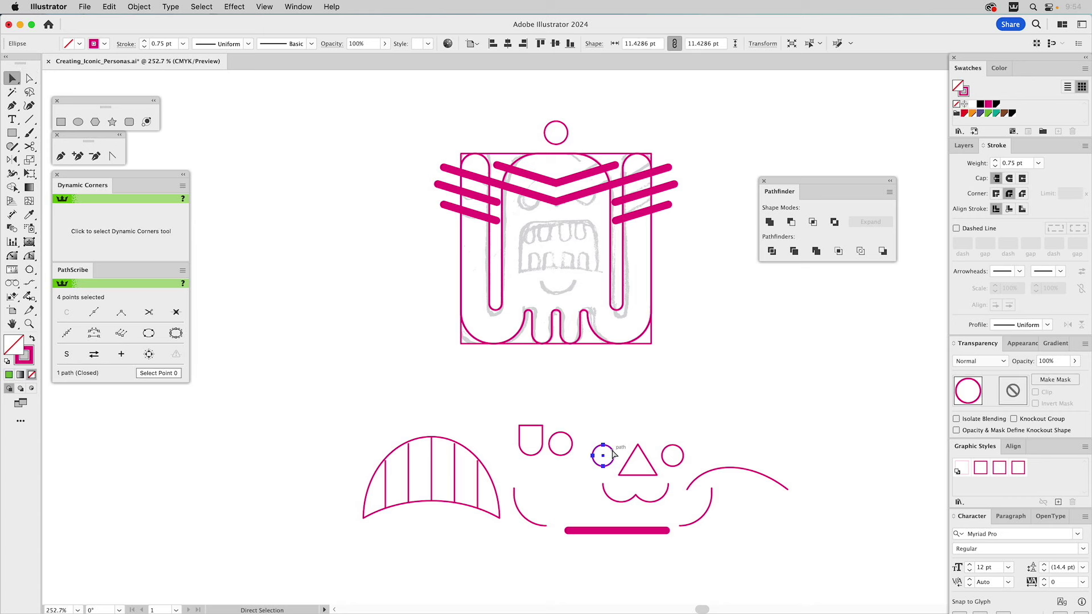
pyautogui.moveTo(613, 454); pyautogui.dragTo(537, 195)
pyautogui.click(572, 305)
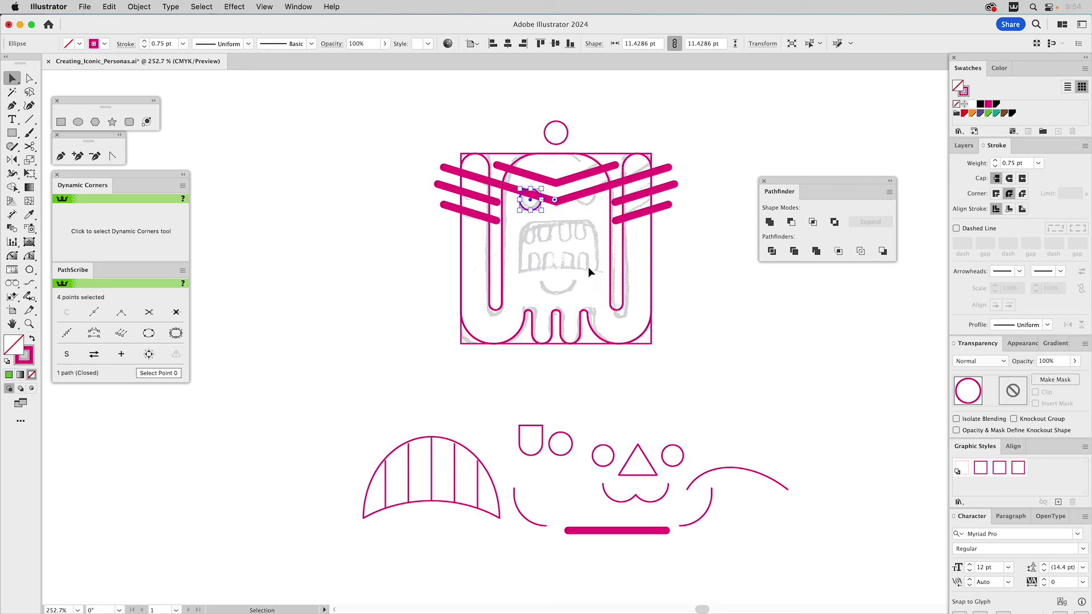
pyautogui.click(12, 160)
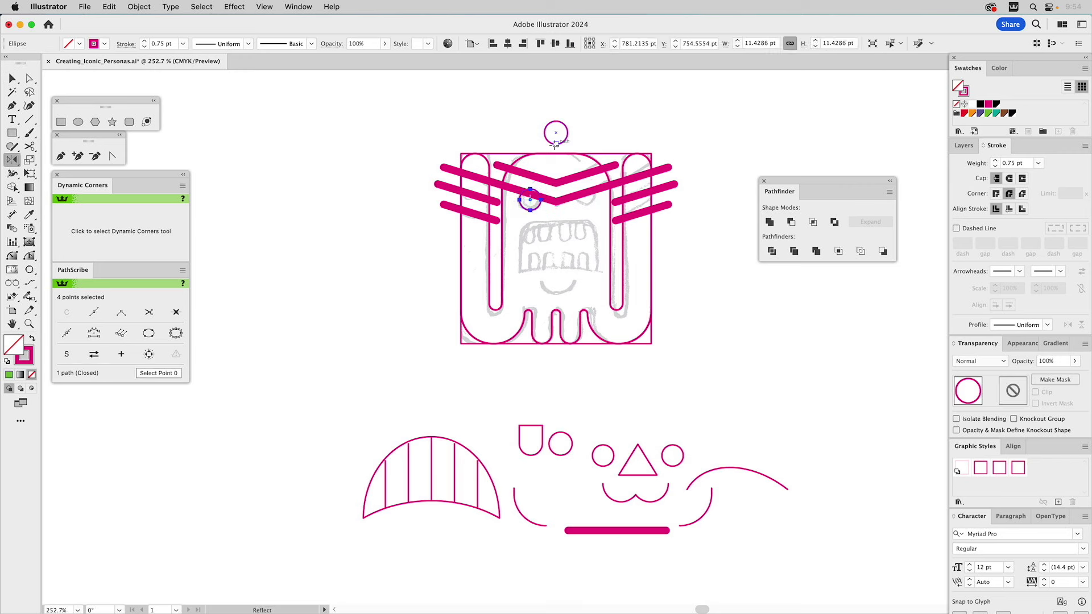
pyautogui.click(556, 143)
pyautogui.moveTo(555, 158); pyautogui.dragTo(601, 172)
pyautogui.press('v')
pyautogui.click(719, 328)
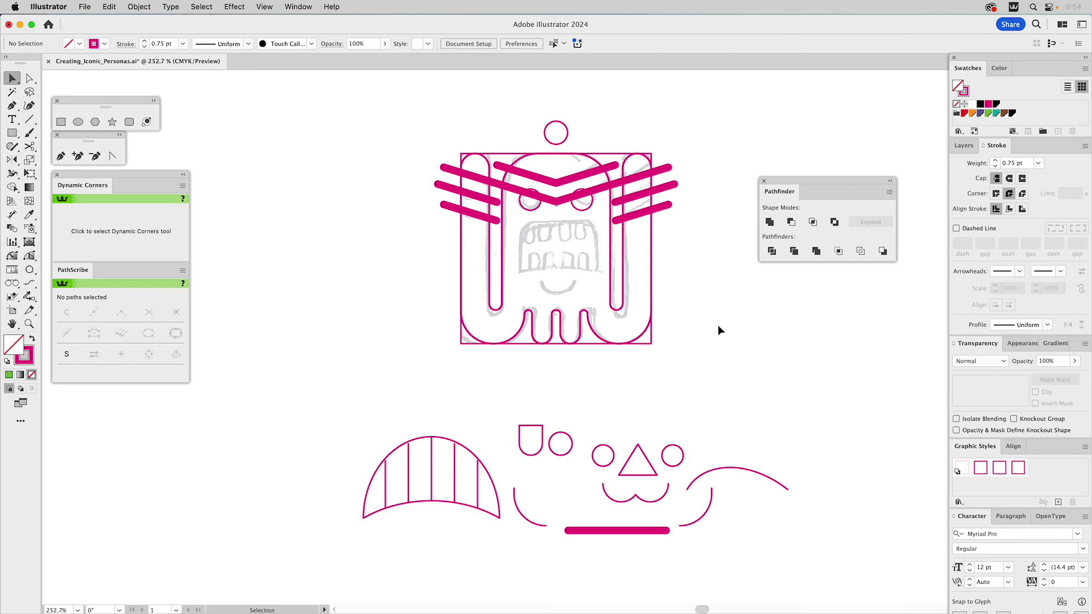
# - Unite both eye circles into one shape and select the thin zigzag brow path
pyautogui.click(476, 180)
pyautogui.click(530, 203)
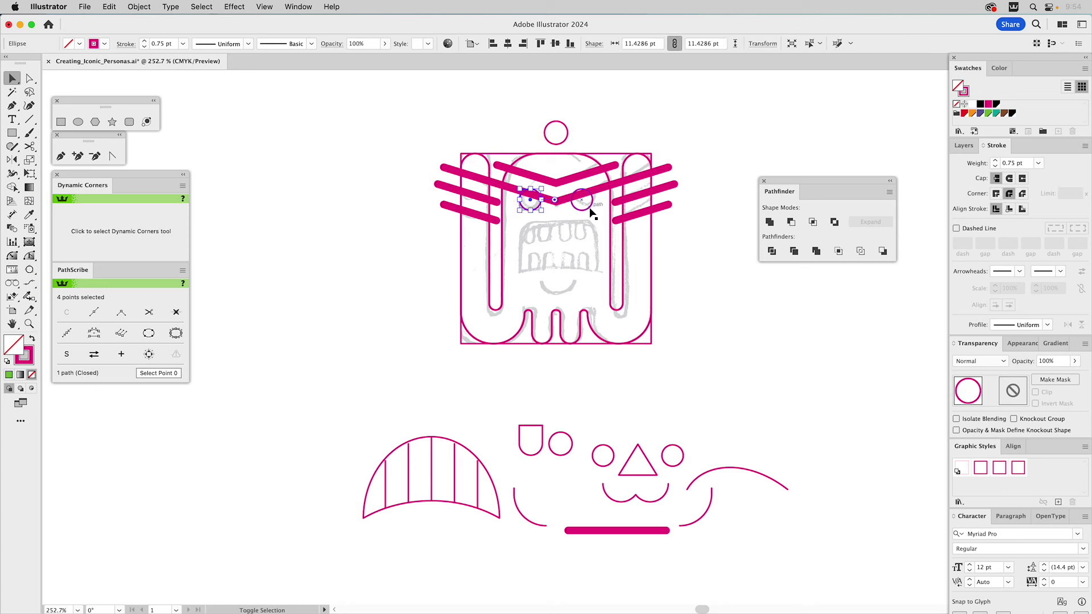
pyautogui.keyDown('shift'); pyautogui.click(592, 209); pyautogui.keyUp('shift')
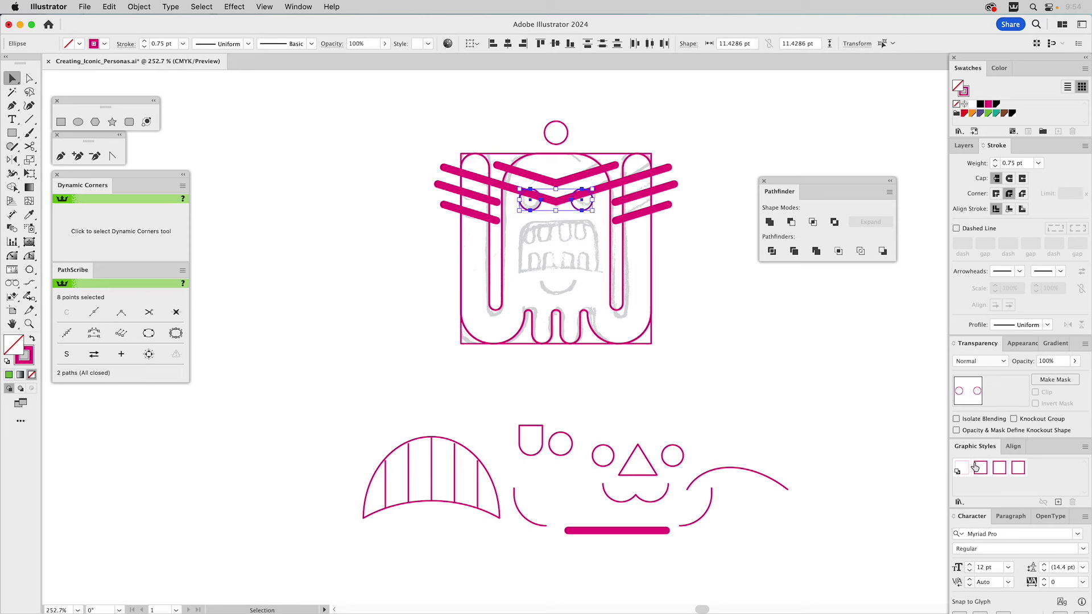
pyautogui.click(770, 222)
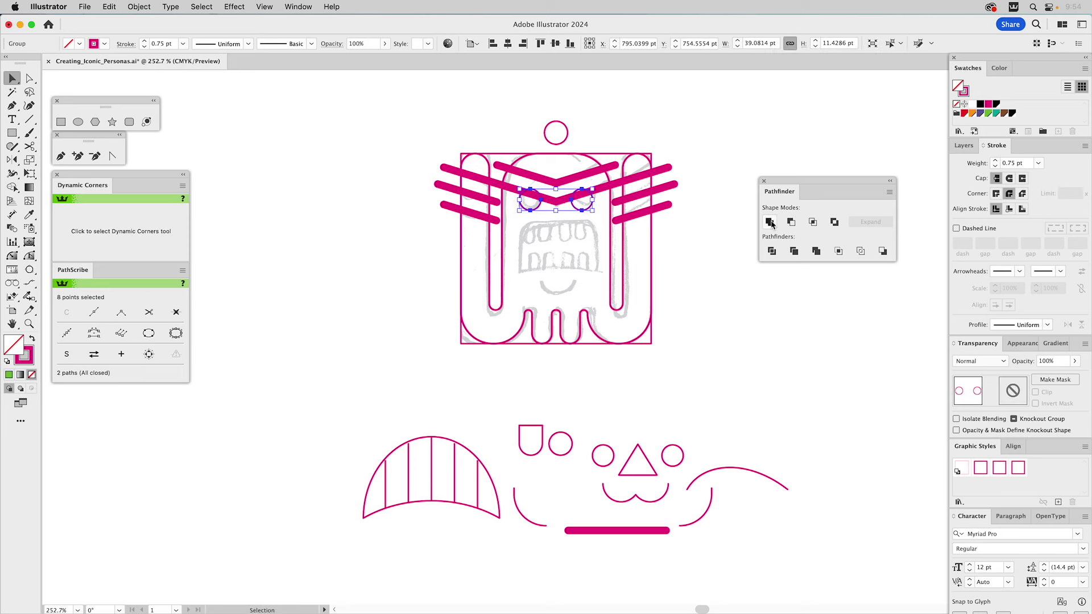
pyautogui.click(725, 285)
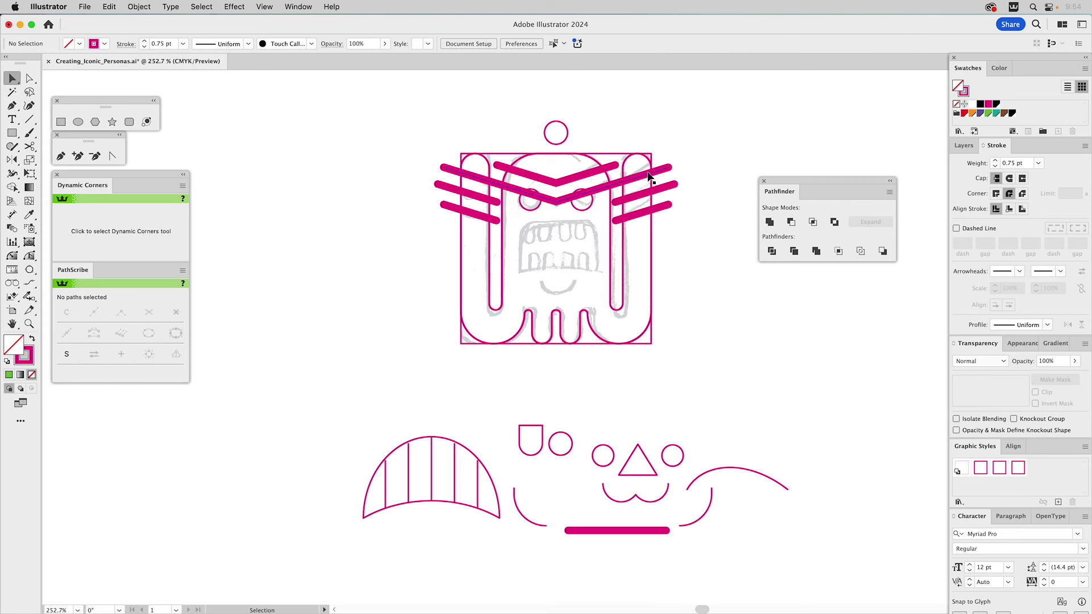
pyautogui.click(642, 182)
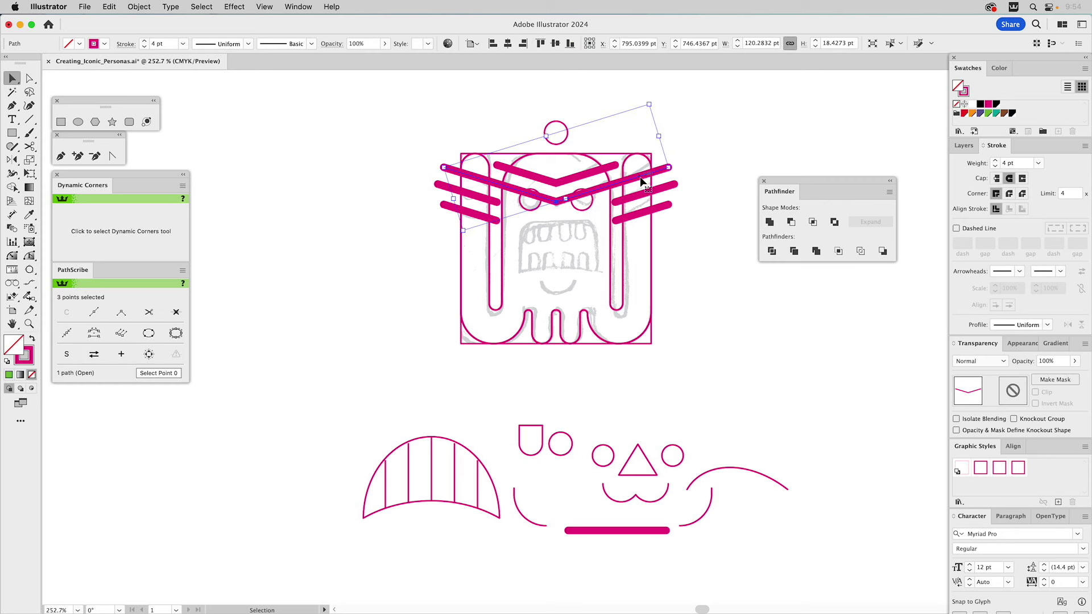
# - Close the zigzag brow into a shape above the eyes and Minus Front it from the eyes
pyautogui.press('a')
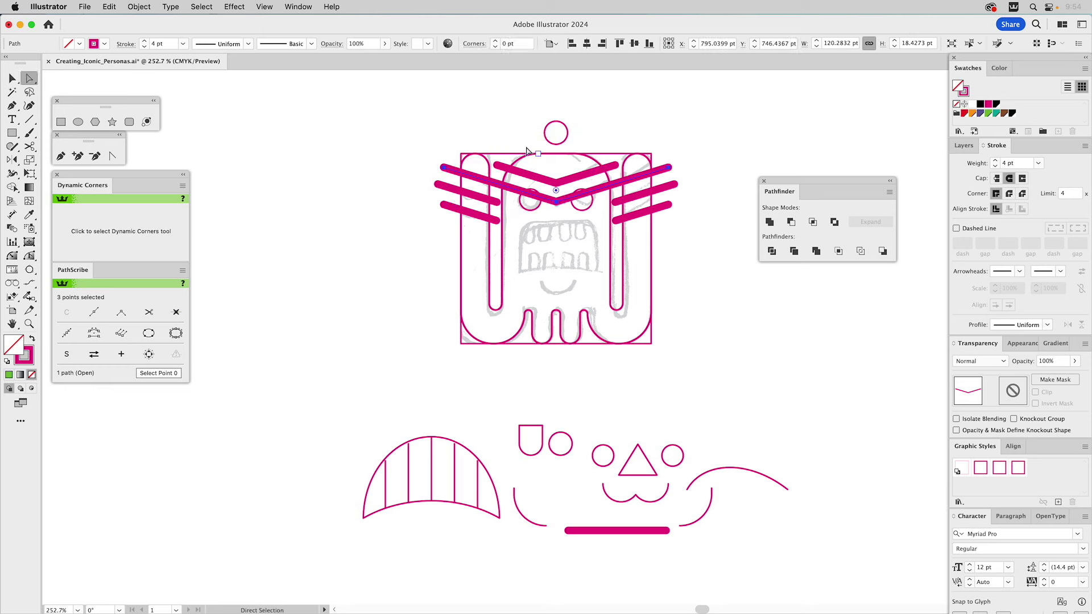
pyautogui.click(61, 156)
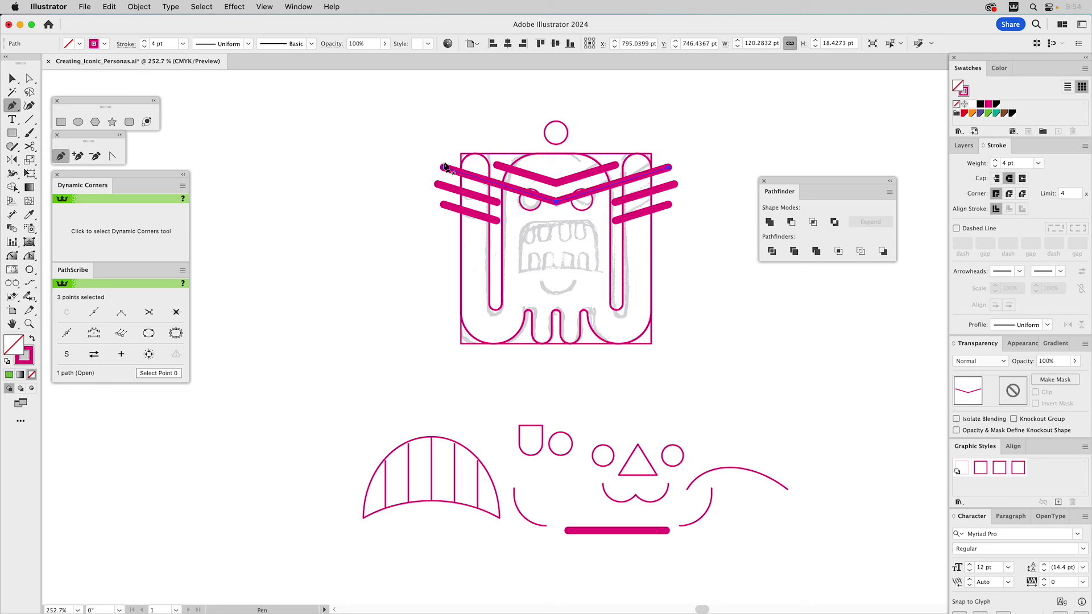
pyautogui.click(443, 168)
pyautogui.click(464, 115)
pyautogui.click(641, 126)
pyautogui.click(669, 167)
pyautogui.press('v')
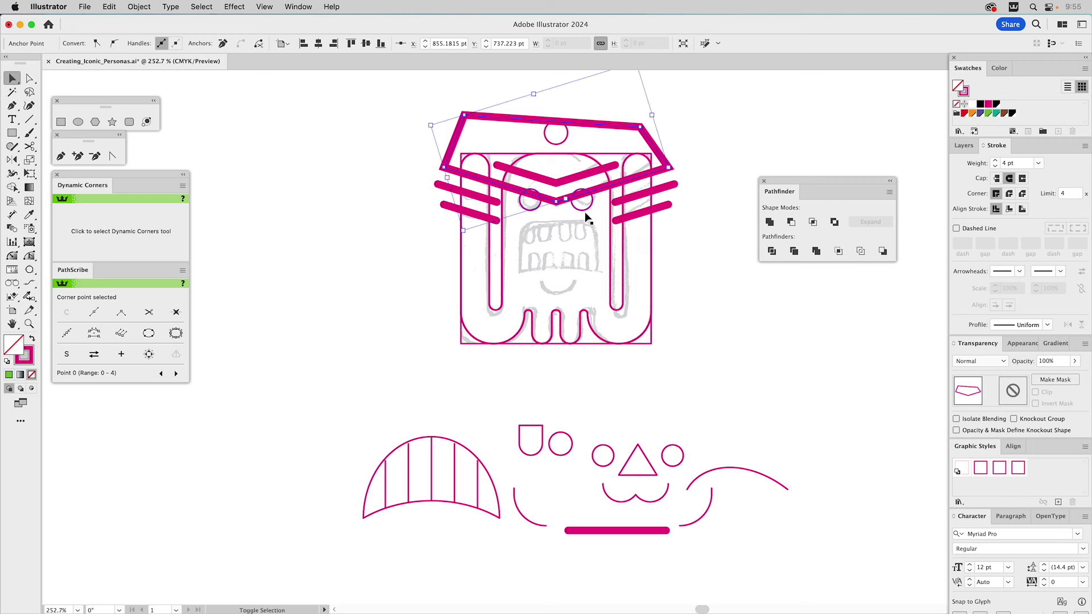
pyautogui.keyDown('shift'); pyautogui.click(584, 210); pyautogui.keyUp('shift')
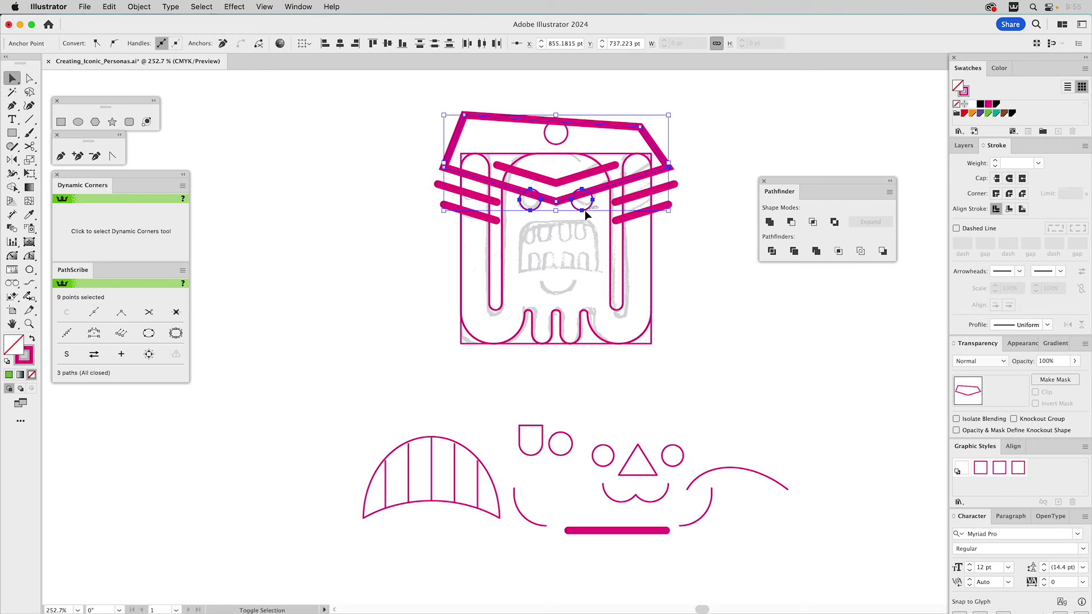
pyautogui.click(790, 221)
pyautogui.click(771, 138)
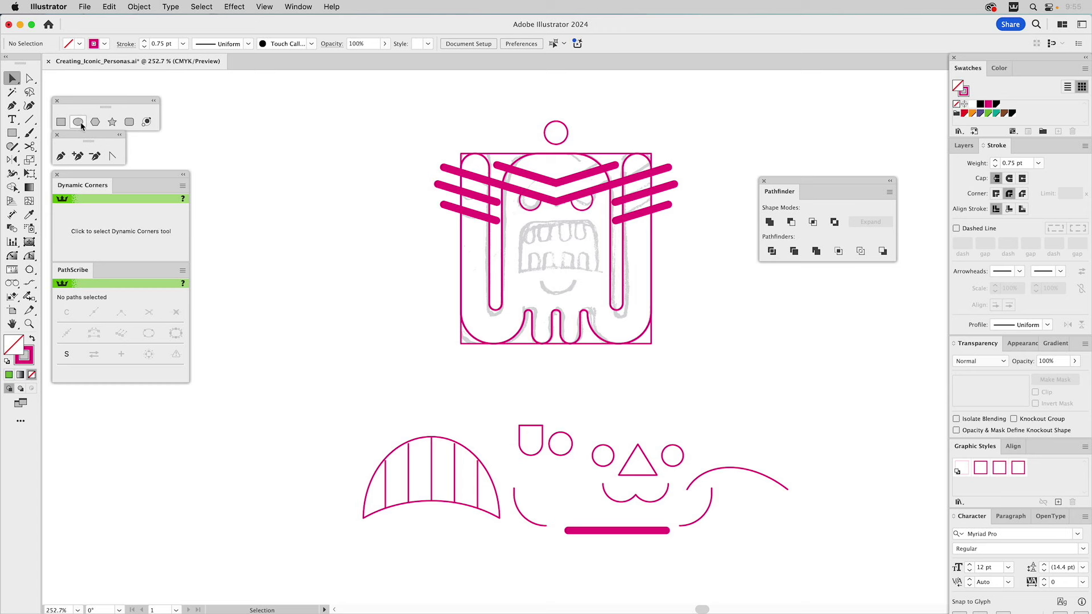
# - Draw a square and resize it to fit over the sketched mouth
pyautogui.click(61, 122)
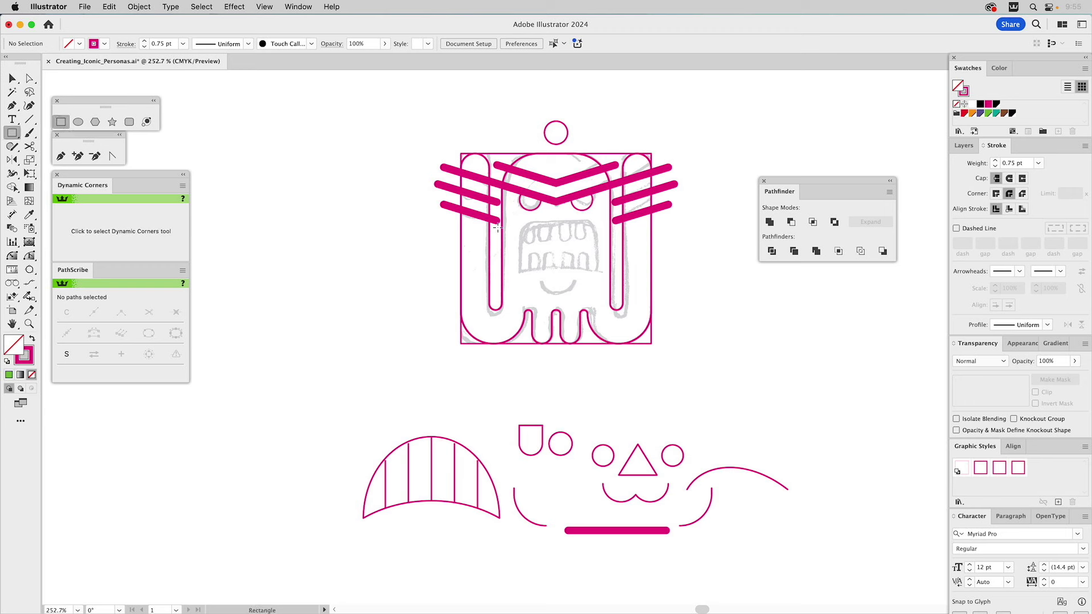
pyautogui.moveTo(501, 215); pyautogui.dragTo(612, 267)
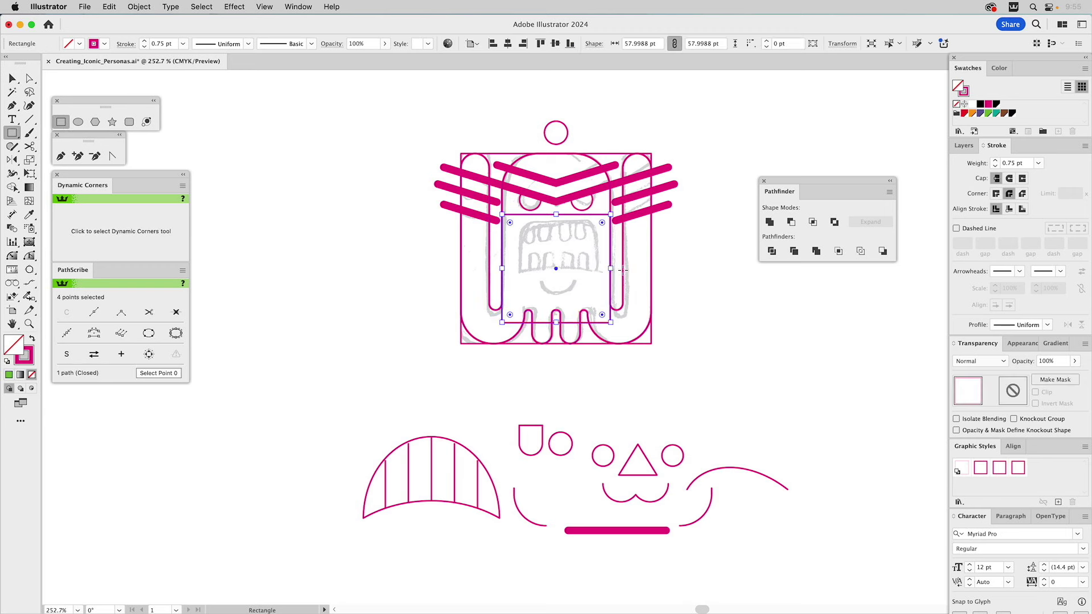
pyautogui.press('v')
pyautogui.moveTo(612, 214); pyautogui.dragTo(593, 223)
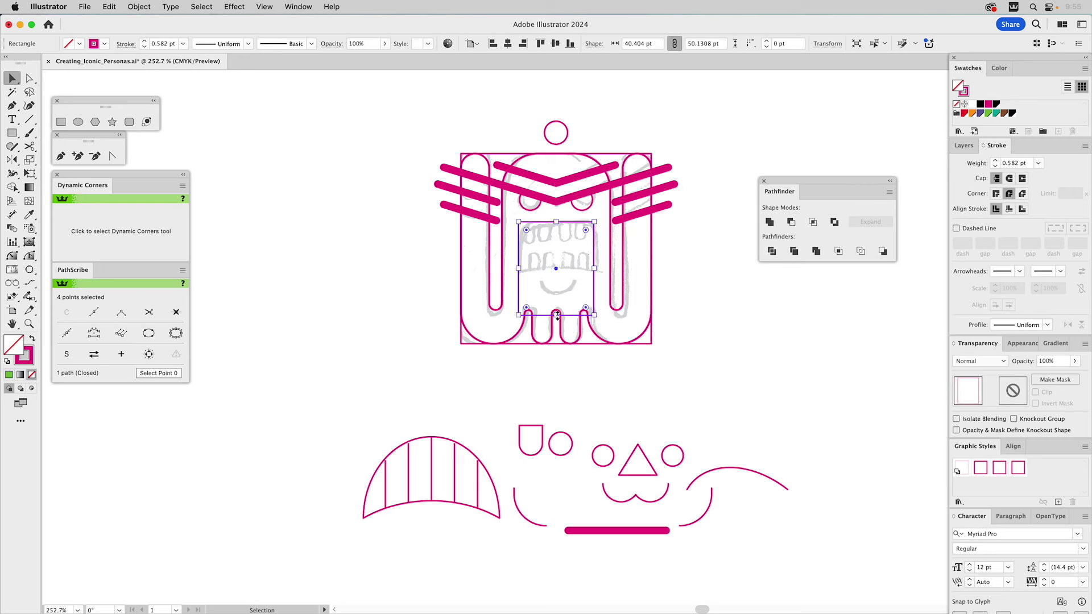
pyautogui.moveTo(557, 314); pyautogui.dragTo(557, 296)
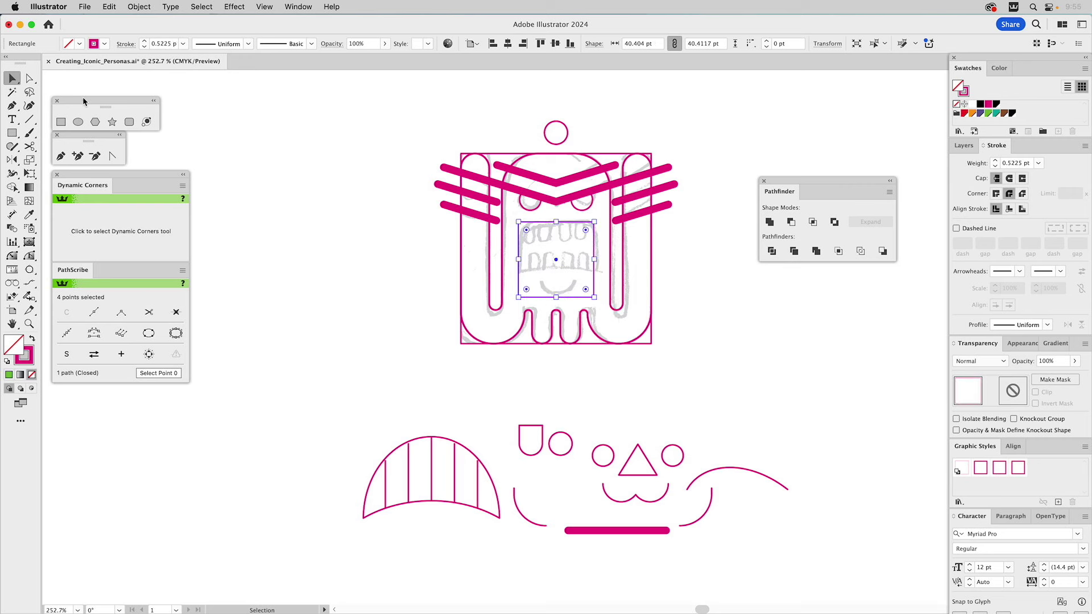
# - Cut a wide ellipse out of the square's bottom edge with Minus Front for a curved bottom
pyautogui.click(79, 121)
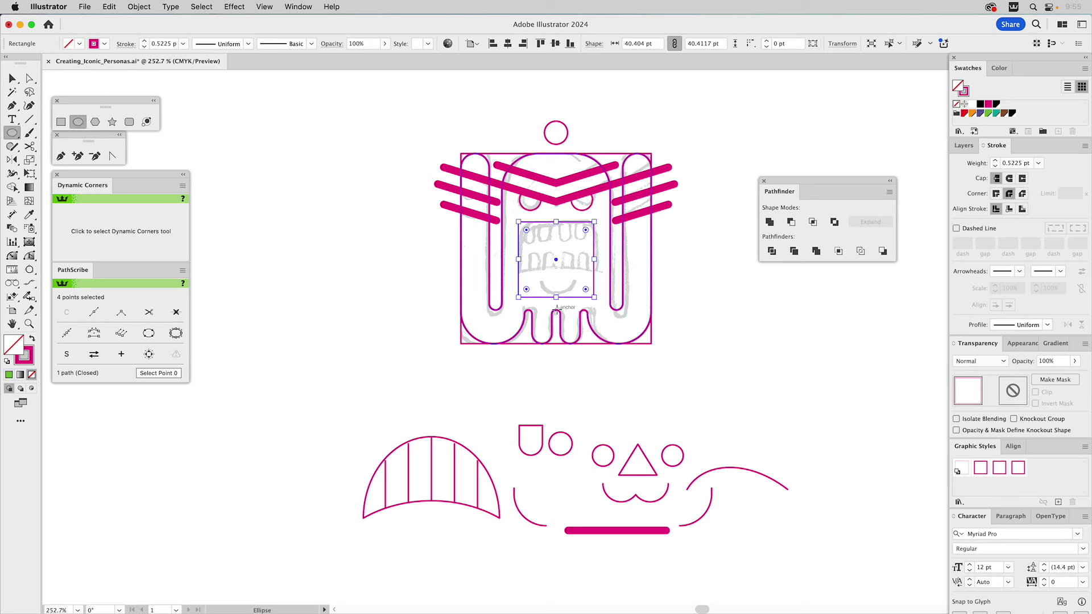
pyautogui.moveTo(556, 144); pyautogui.dragTo(619, 176)
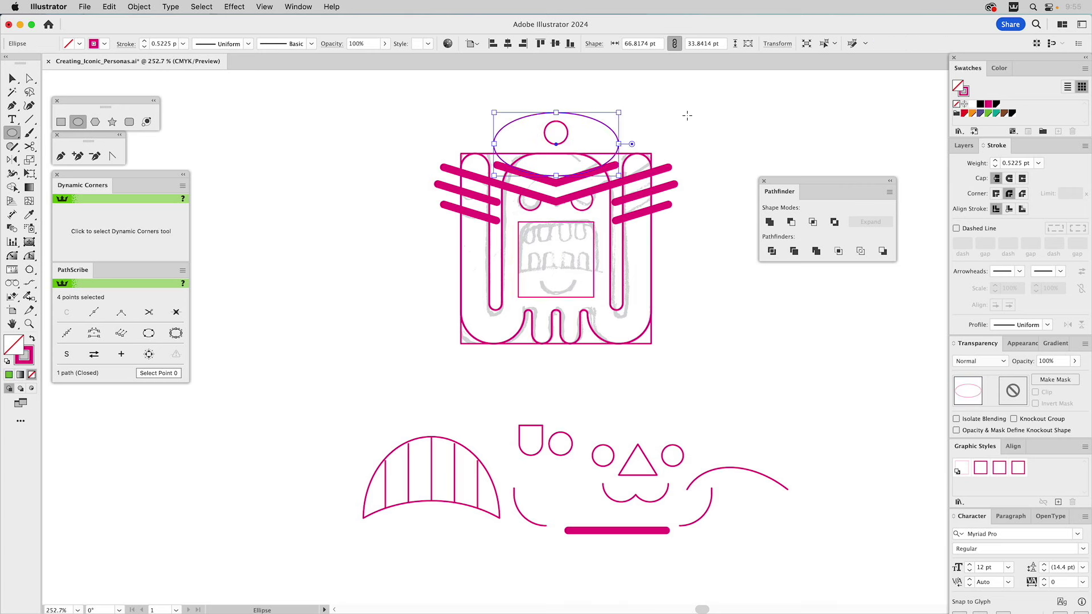
pyautogui.press('v')
pyautogui.click(679, 117)
pyautogui.moveTo(598, 125); pyautogui.dragTo(617, 280)
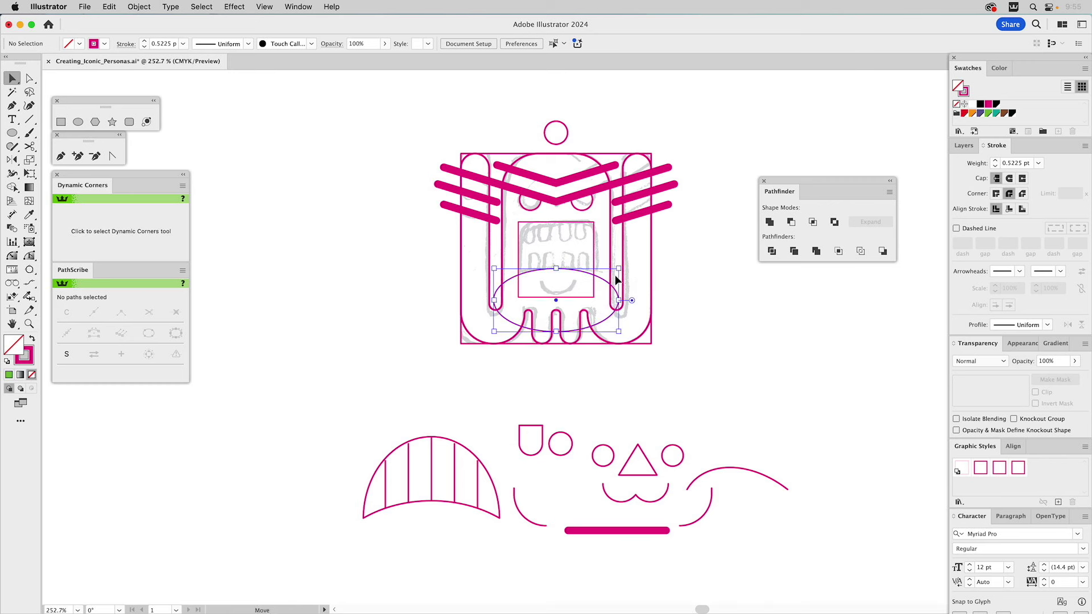
pyautogui.keyDown('shift'); pyautogui.click(594, 246); pyautogui.keyUp('shift')
pyautogui.click(791, 221)
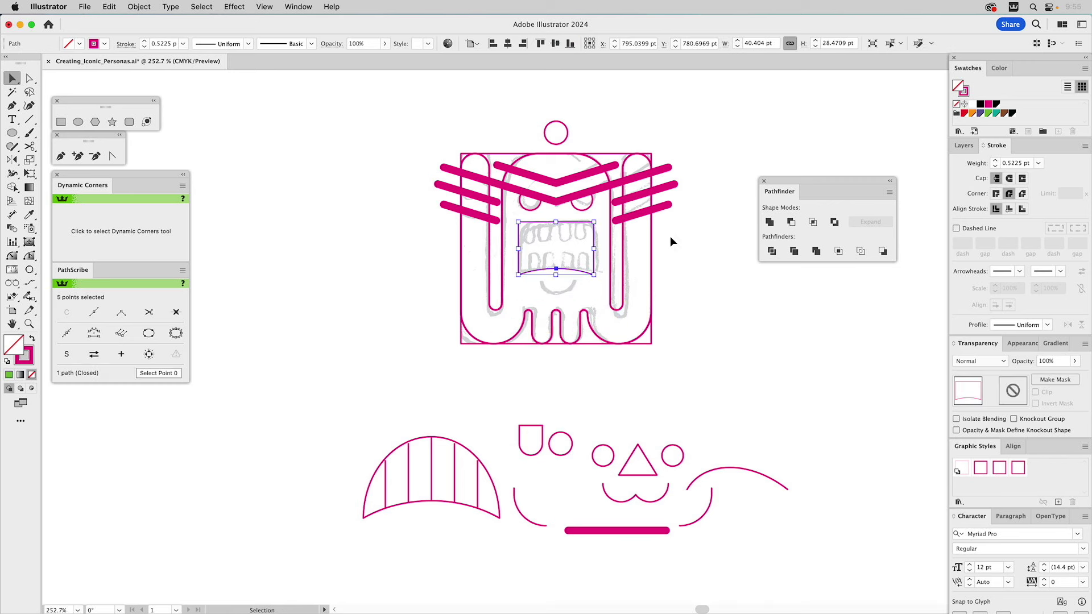
# - Round the mouth's top-left and top-right corners with live corner widgets
pyautogui.press('a')
pyautogui.click(518, 222)
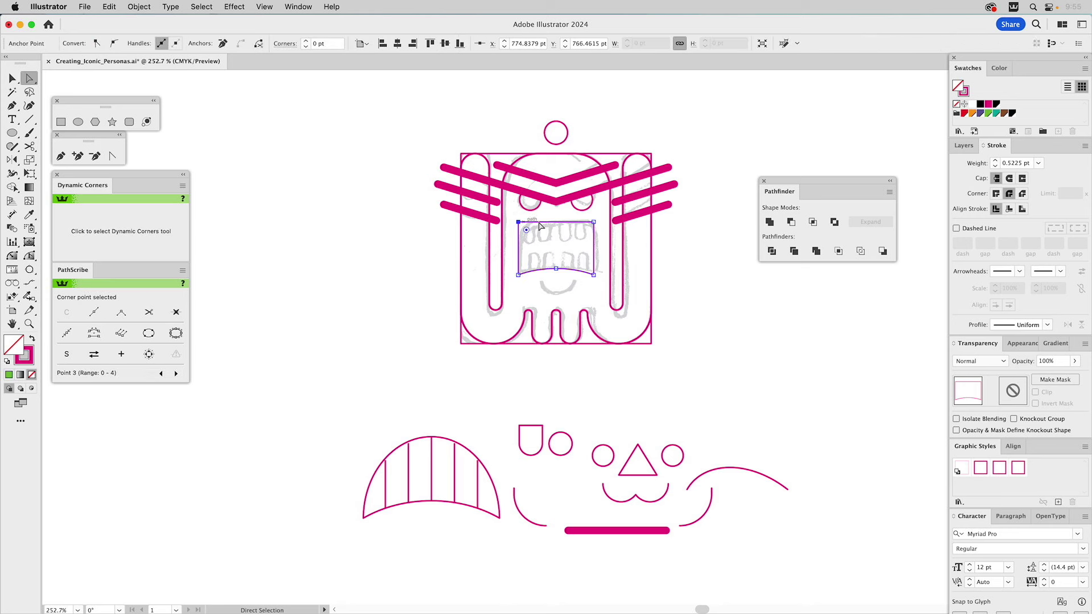
pyautogui.keyDown('shift'); pyautogui.click(594, 223); pyautogui.keyUp('shift')
pyautogui.moveTo(585, 229); pyautogui.dragTo(581, 245)
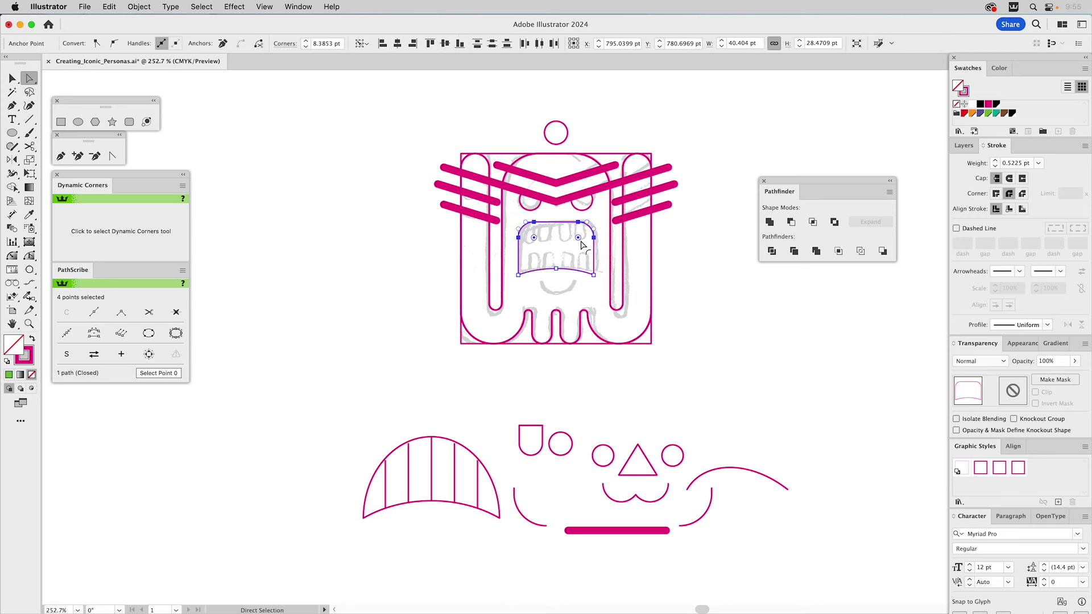
pyautogui.click(726, 319)
pyautogui.click(79, 122)
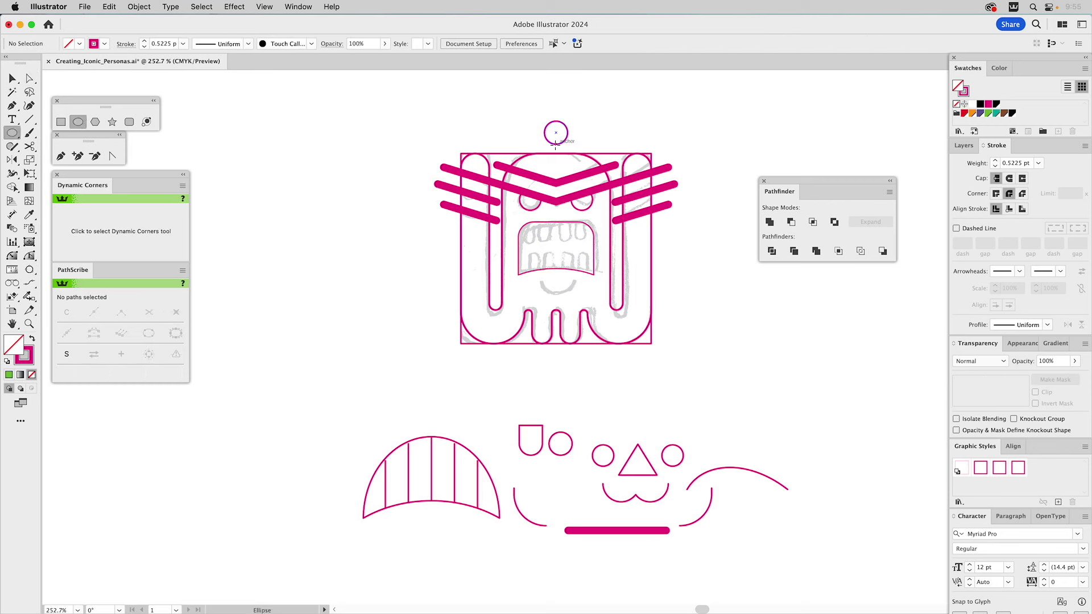
# - Draw a circle and an overlapping rectangle, then Shape Builder away all but the circle's lower arc
pyautogui.moveTo(555, 145); pyautogui.dragTo(586, 268)
pyautogui.press('v')
pyautogui.click(615, 121)
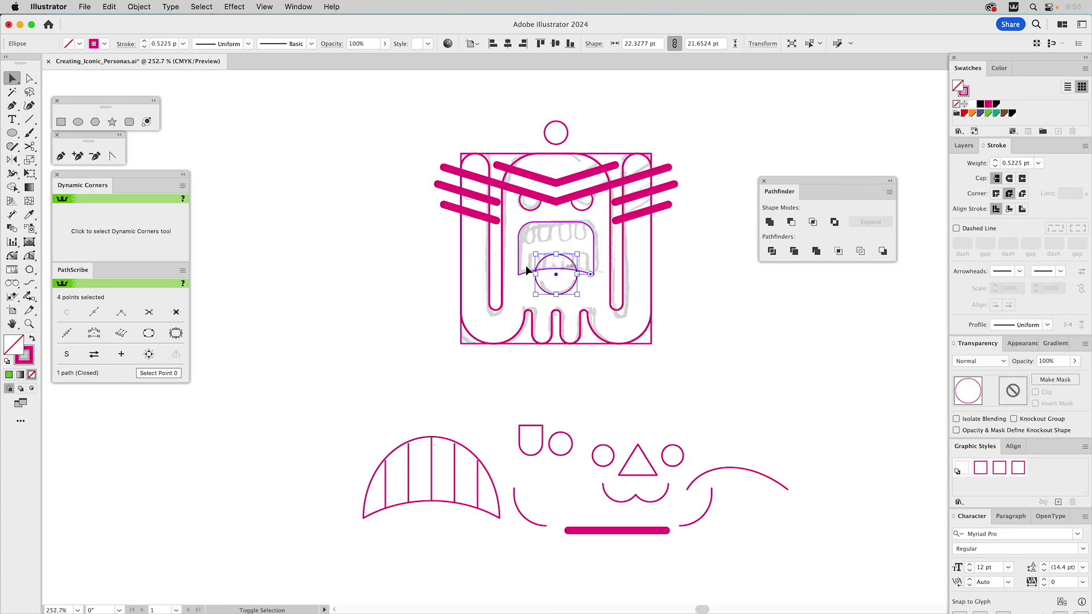
pyautogui.click(61, 122)
pyautogui.moveTo(471, 222); pyautogui.dragTo(651, 283)
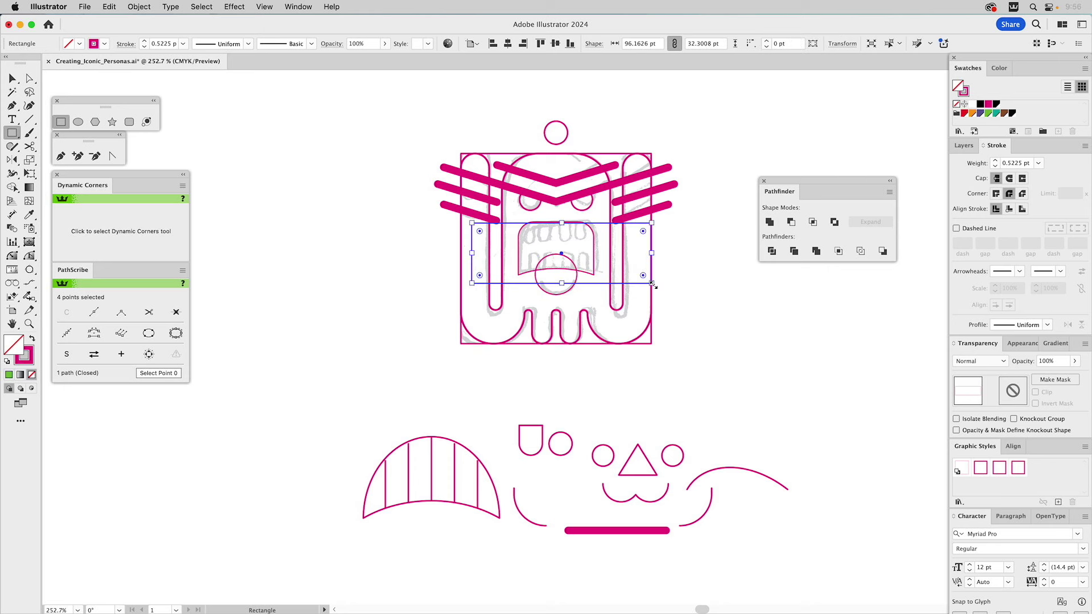
pyautogui.press('v')
pyautogui.keyDown('shift'); pyautogui.click(567, 291); pyautogui.keyUp('shift')
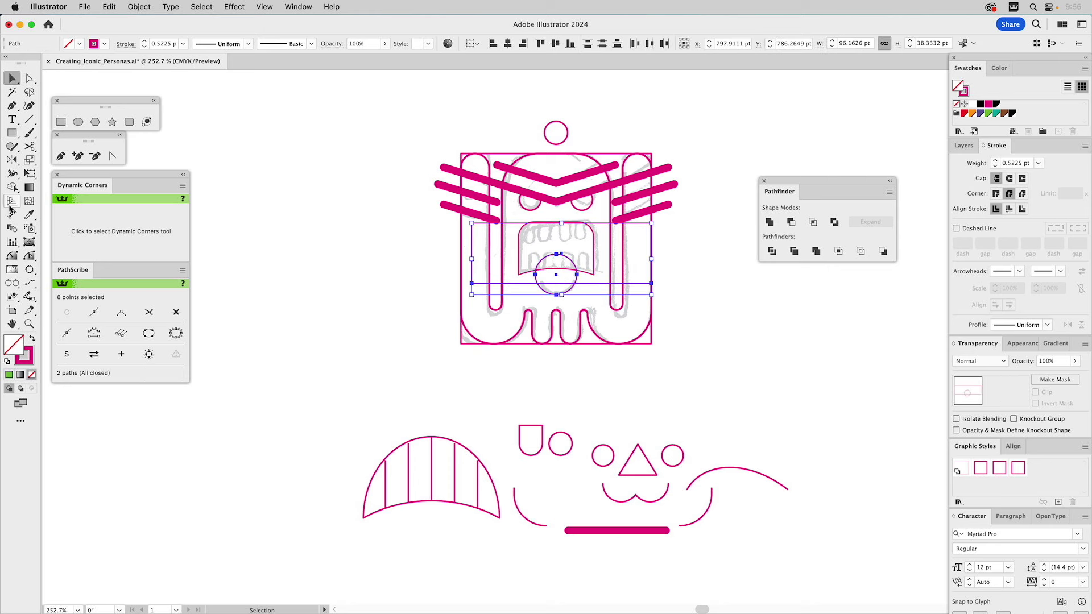
pyautogui.click(12, 187)
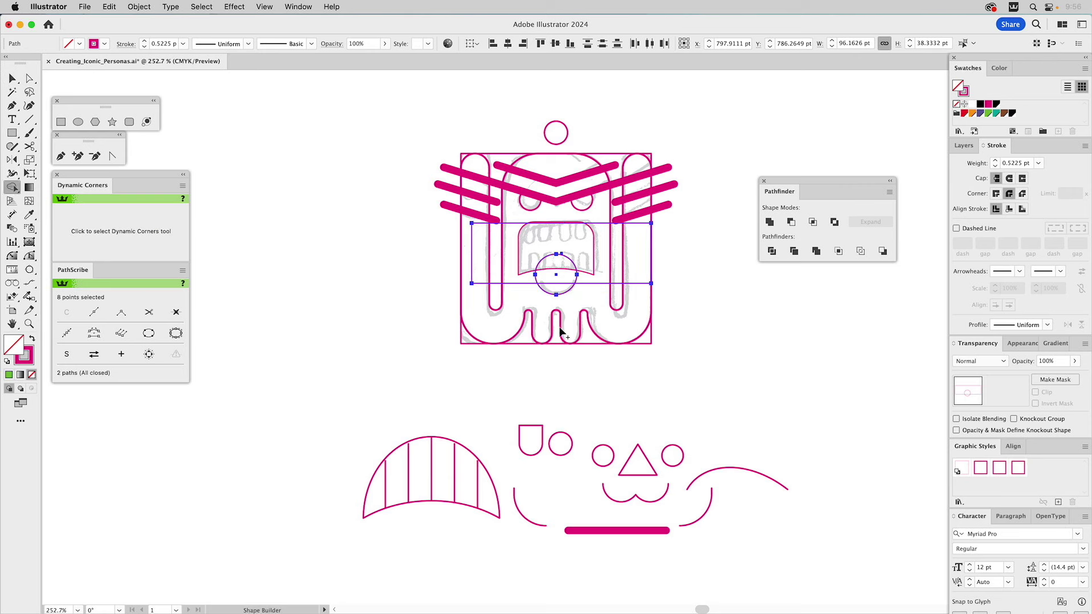
pyautogui.moveTo(534, 281)
pyautogui.mouseDown()
pyautogui.moveTo(592, 267)
pyautogui.moveTo(643, 307)
pyautogui.mouseUp()
# - Eyedropper the thick 4 pt brow stroke onto the smile arc
pyautogui.press('v')
pyautogui.click(725, 292)
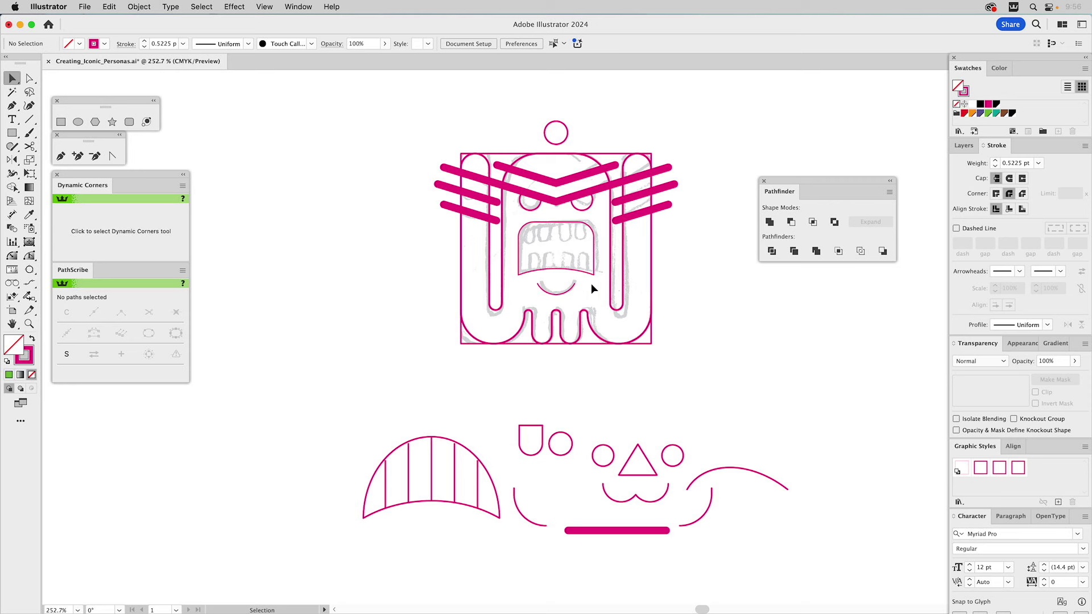
pyautogui.click(570, 291)
pyautogui.press('i')
pyautogui.click(636, 213)
pyautogui.click(717, 294)
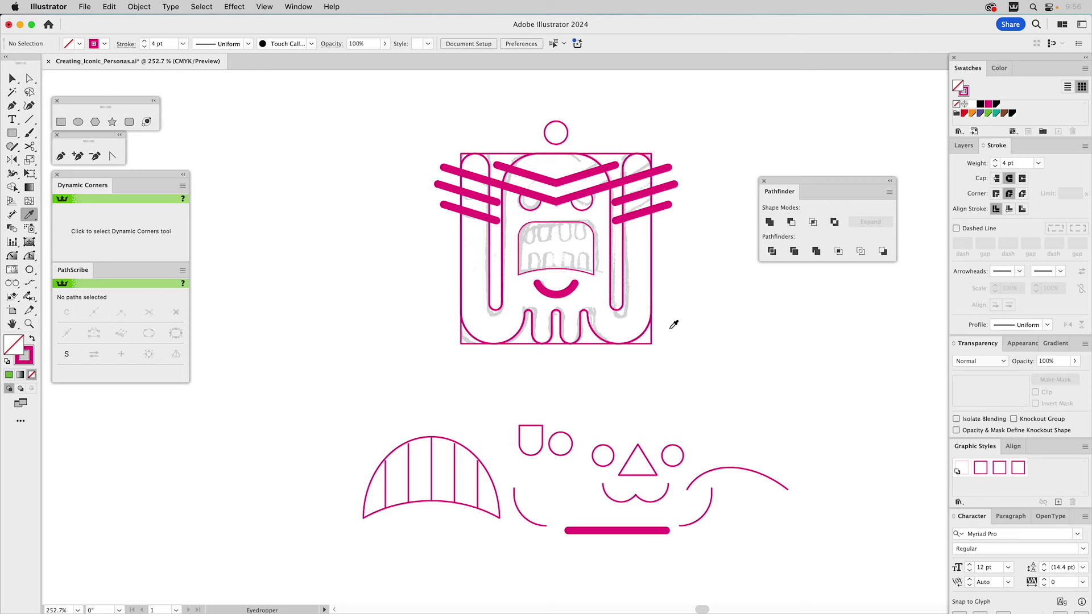
# - Copy the small U-shape into the face as a tooth on the mouth's top edge, zooming in to place it
pyautogui.press('v')
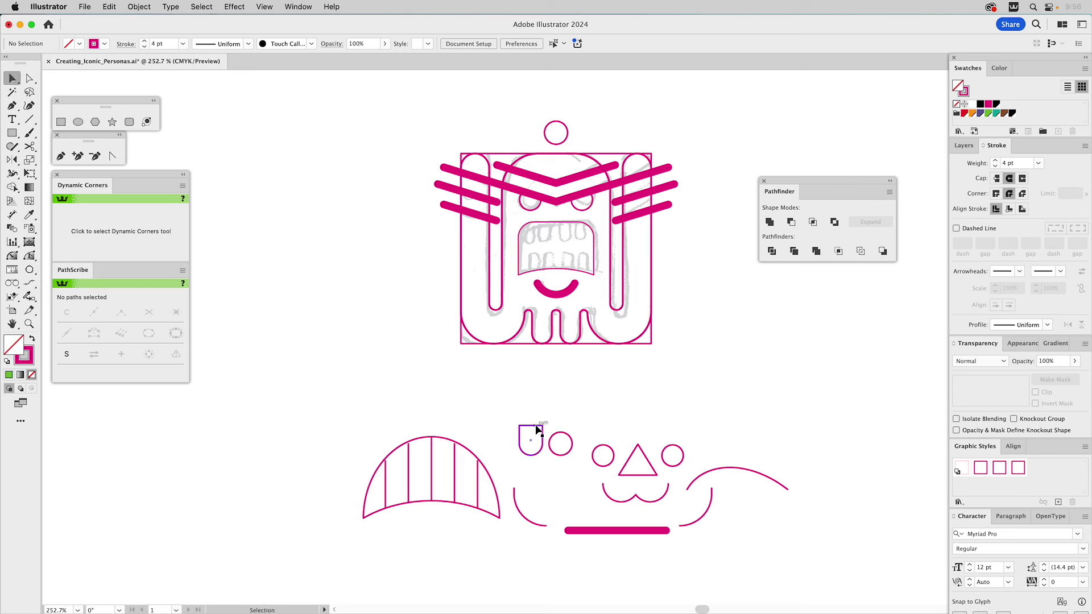
pyautogui.click(537, 431)
pyautogui.moveTo(537, 430); pyautogui.dragTo(568, 328)
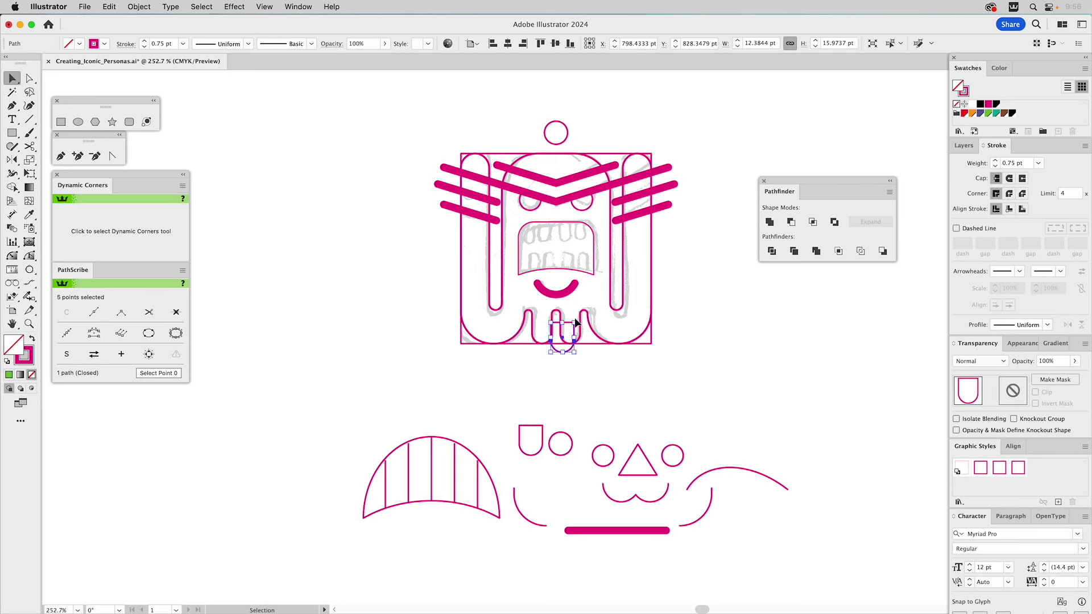
pyautogui.click(29, 323)
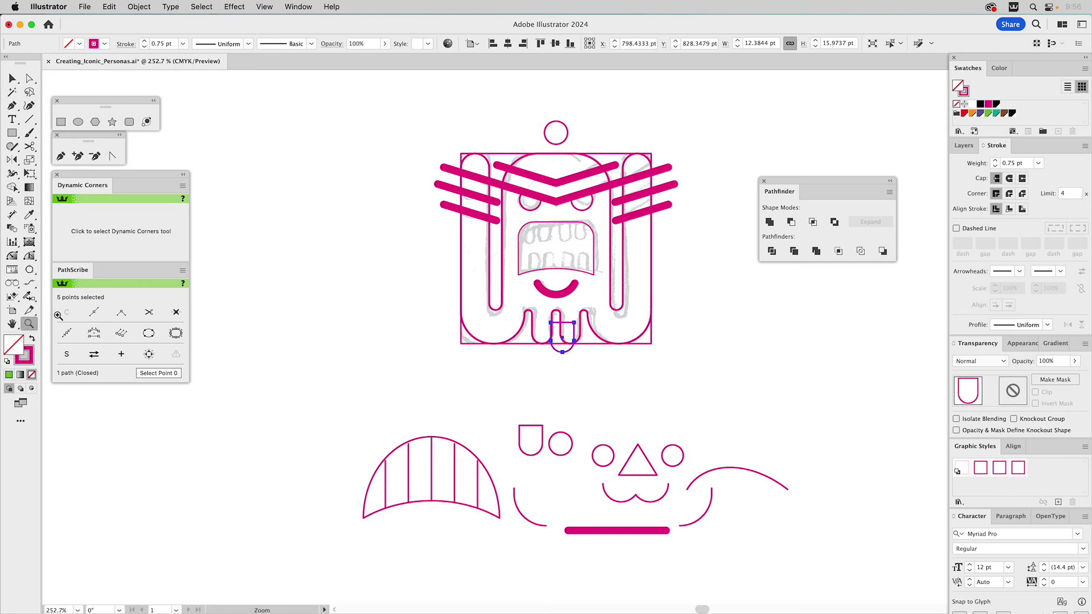
pyautogui.moveTo(433, 135); pyautogui.dragTo(721, 400)
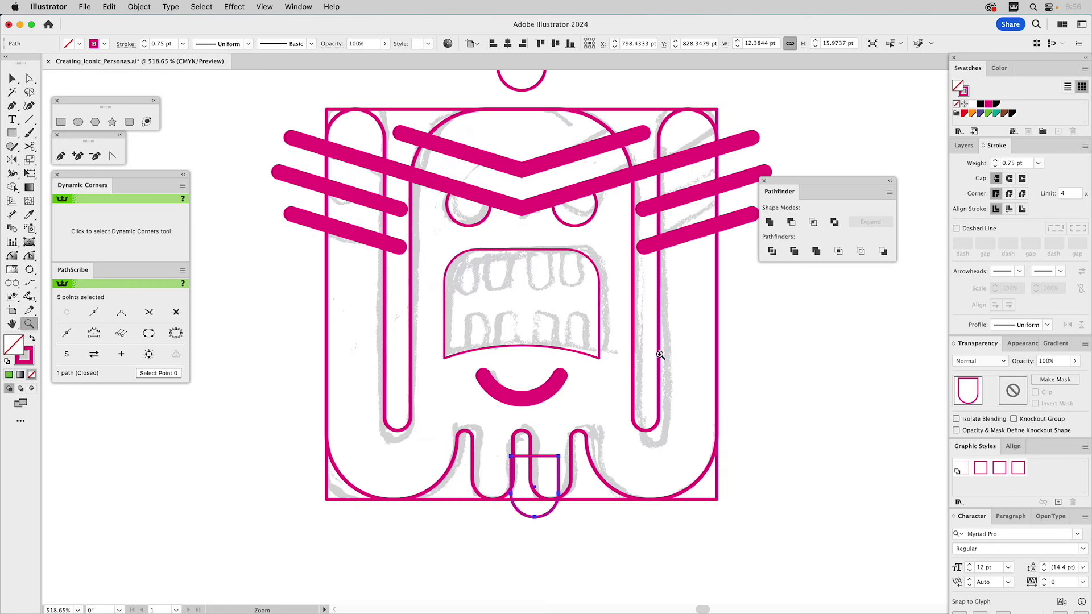
pyautogui.press('v')
pyautogui.moveTo(551, 462); pyautogui.dragTo(543, 301)
pyautogui.click(549, 285)
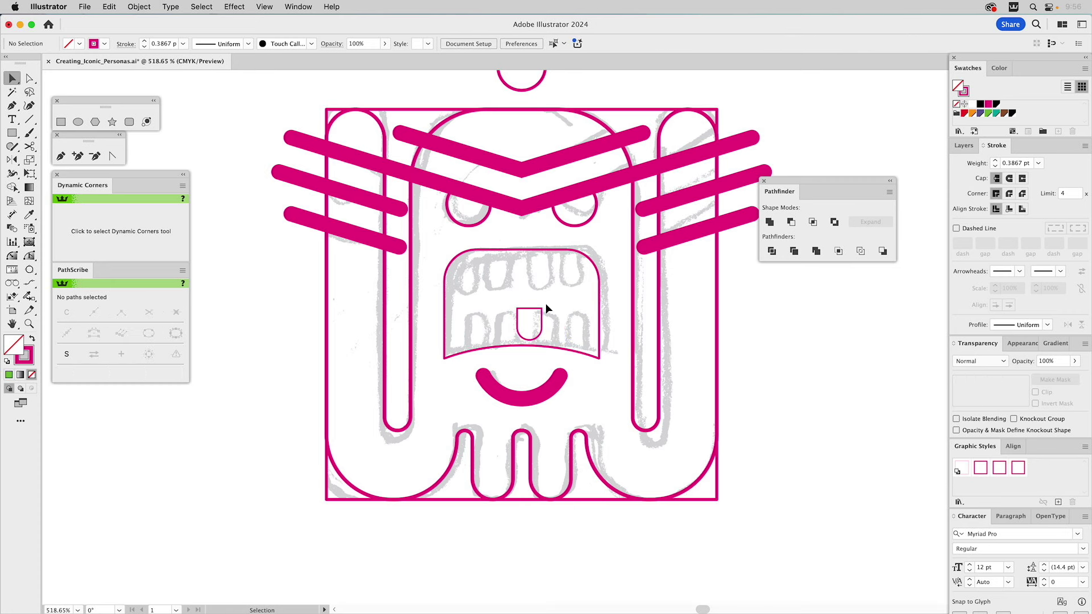
pyautogui.moveTo(540, 307); pyautogui.dragTo(522, 208)
pyautogui.press('Left')
pyautogui.press('Left')
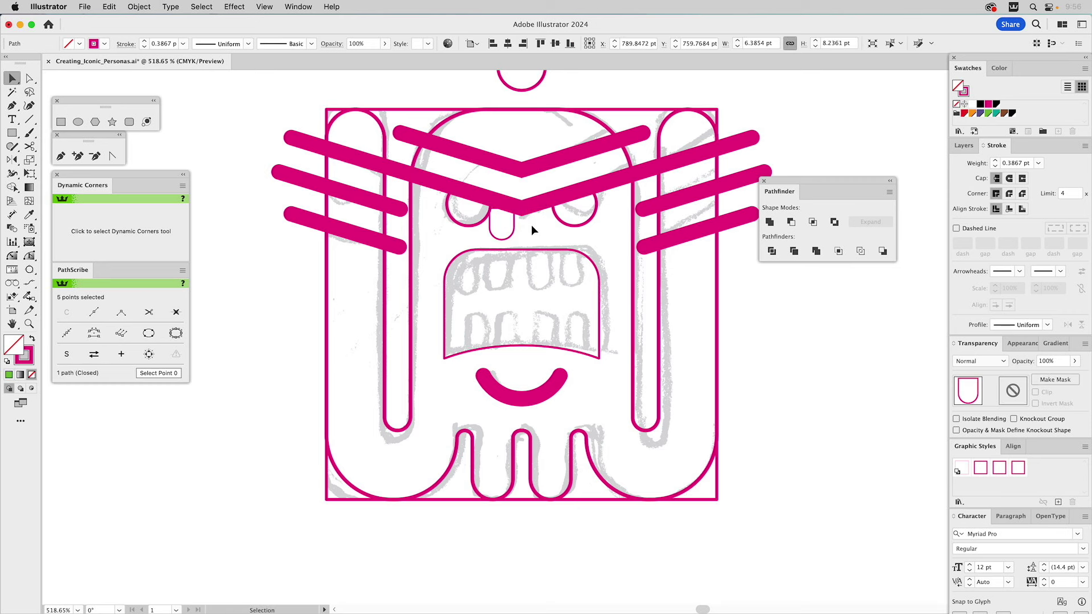
pyautogui.moveTo(516, 220); pyautogui.dragTo(517, 265)
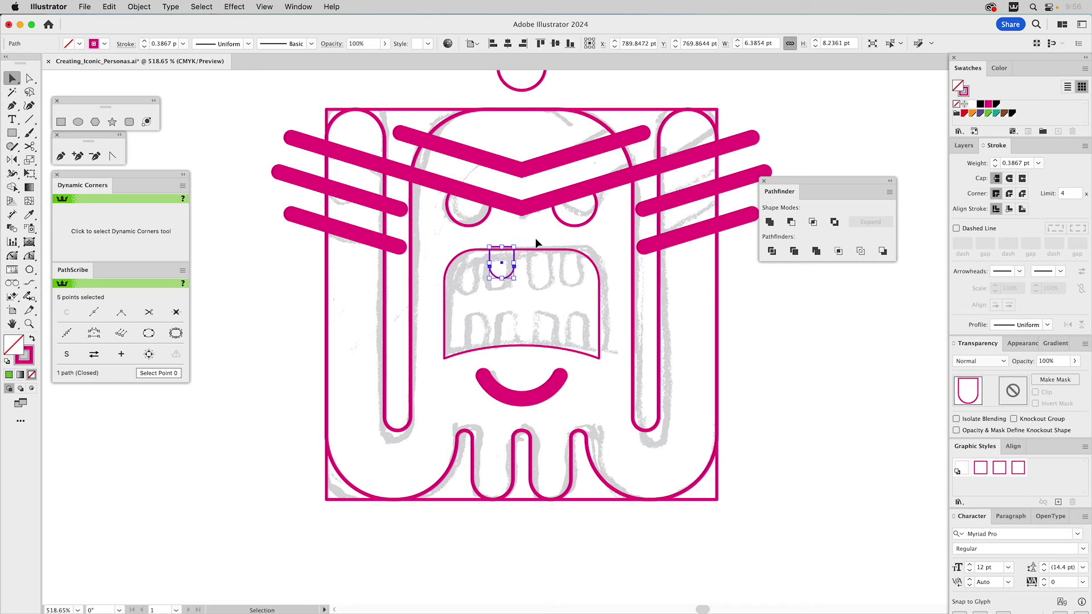
pyautogui.click(534, 241)
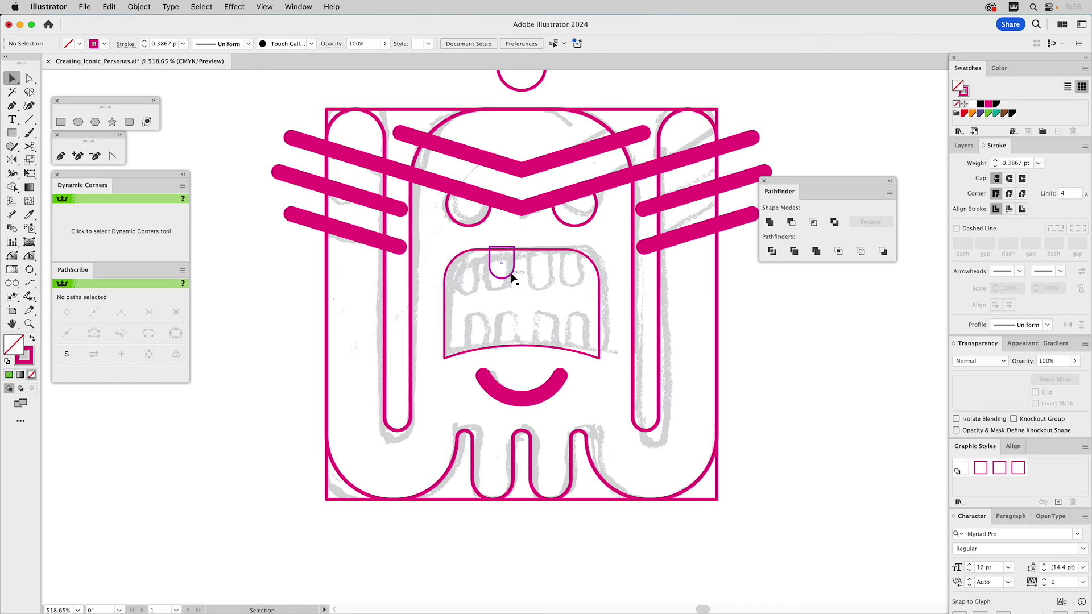
# - Copy the tooth leftward along the mouth top and sharpen the mouth's top corners
pyautogui.moveTo(514, 271); pyautogui.dragTo(489, 263)
pyautogui.press('Left')
pyautogui.press('Left')
pyautogui.press('Left')
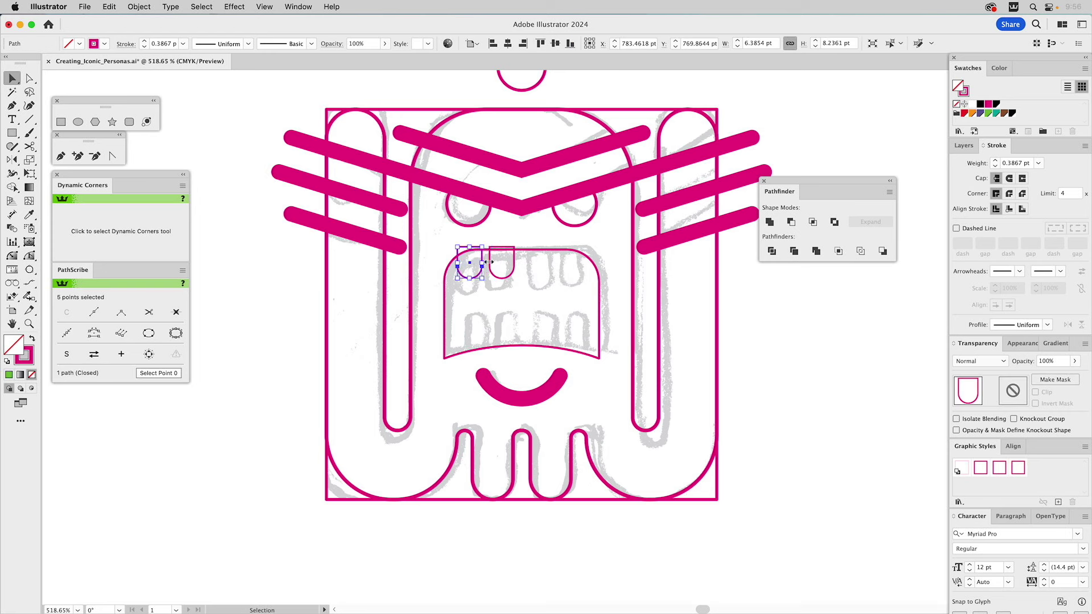
pyautogui.press('Left')
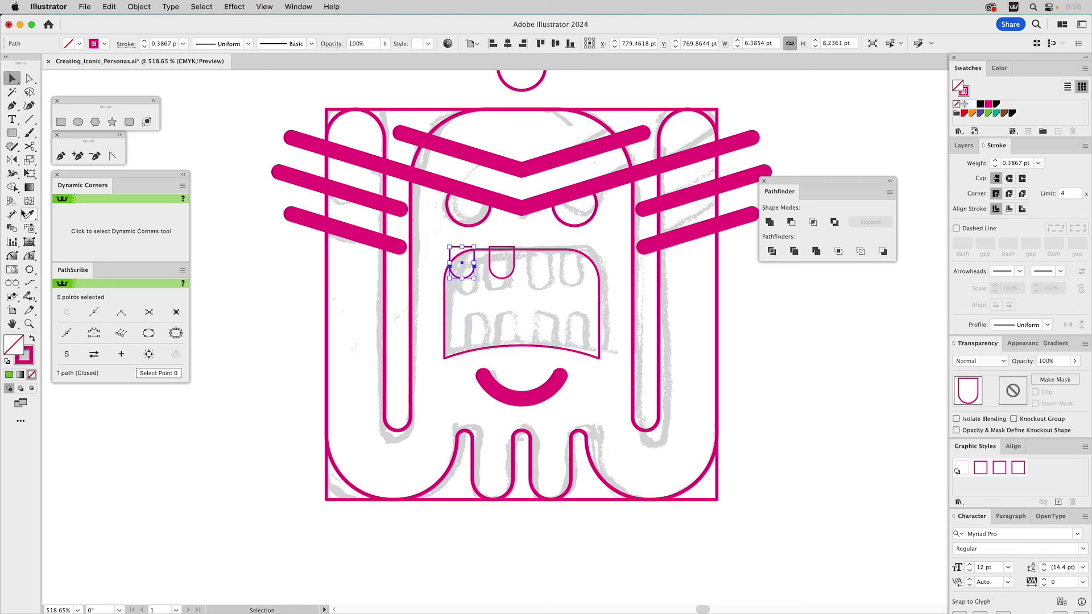
pyautogui.click(29, 256)
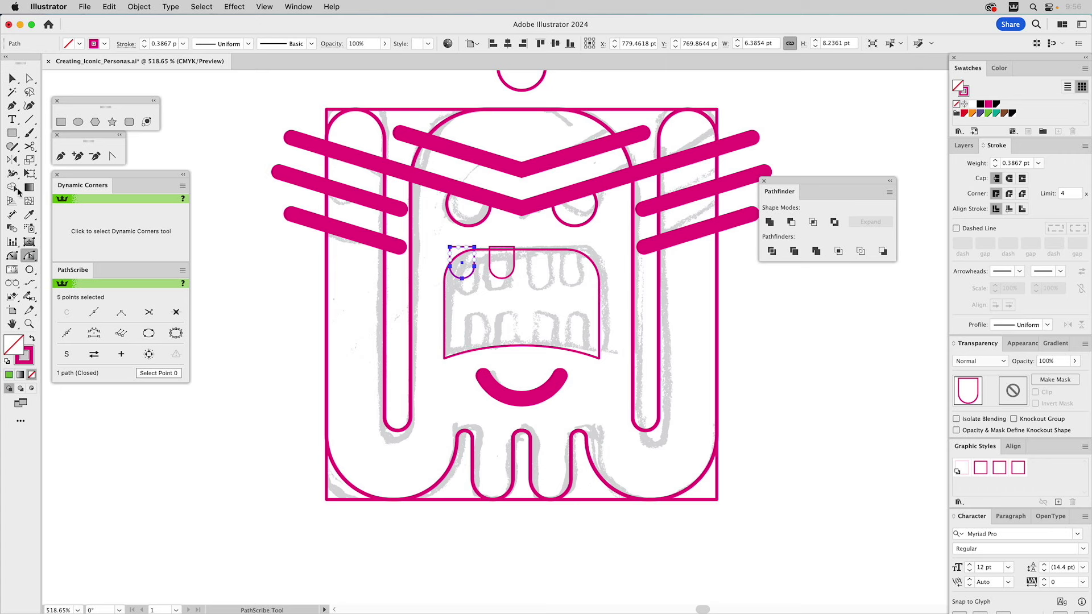
pyautogui.click(11, 251)
pyautogui.moveTo(462, 256); pyautogui.dragTo(454, 240)
pyautogui.moveTo(588, 259); pyautogui.dragTo(627, 236)
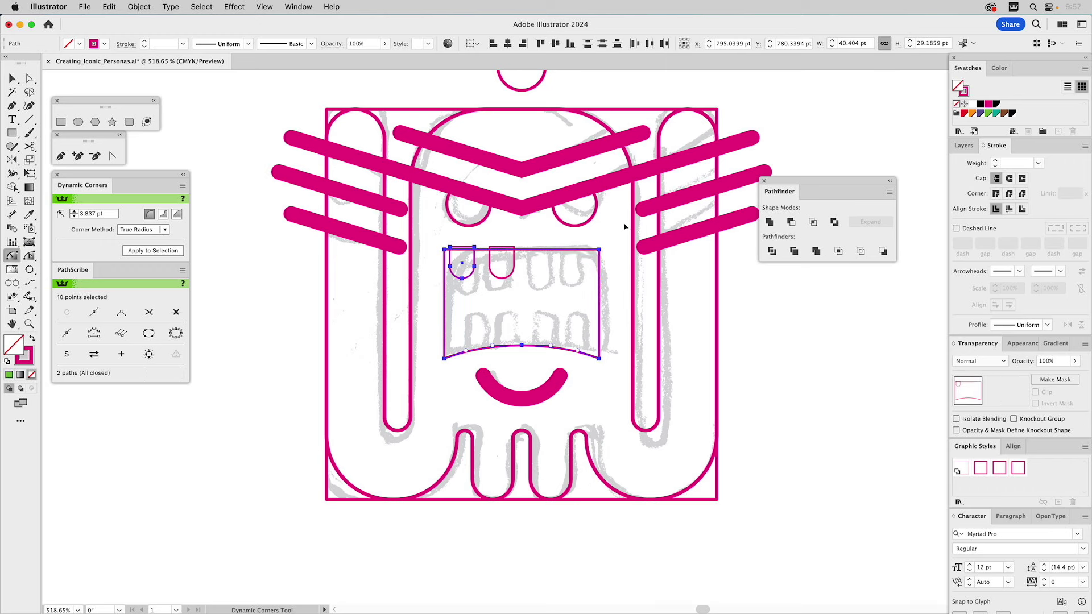
pyautogui.press('v')
pyautogui.click(624, 225)
# - Widen the mouth symmetrically, delete an extra tooth copy, and select the two left teeth
pyautogui.click(599, 296)
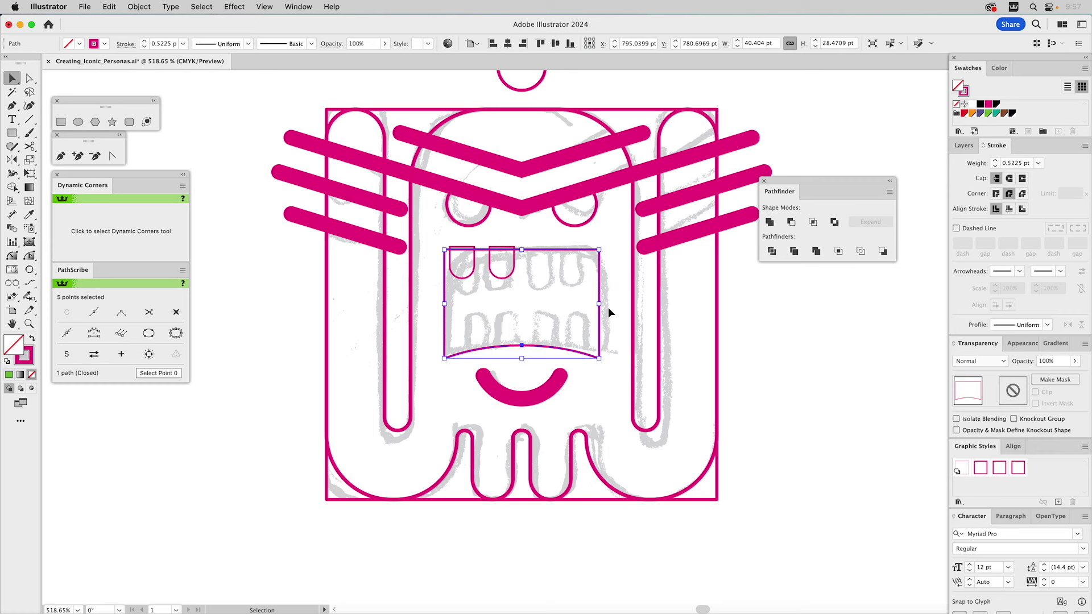
pyautogui.click(472, 259)
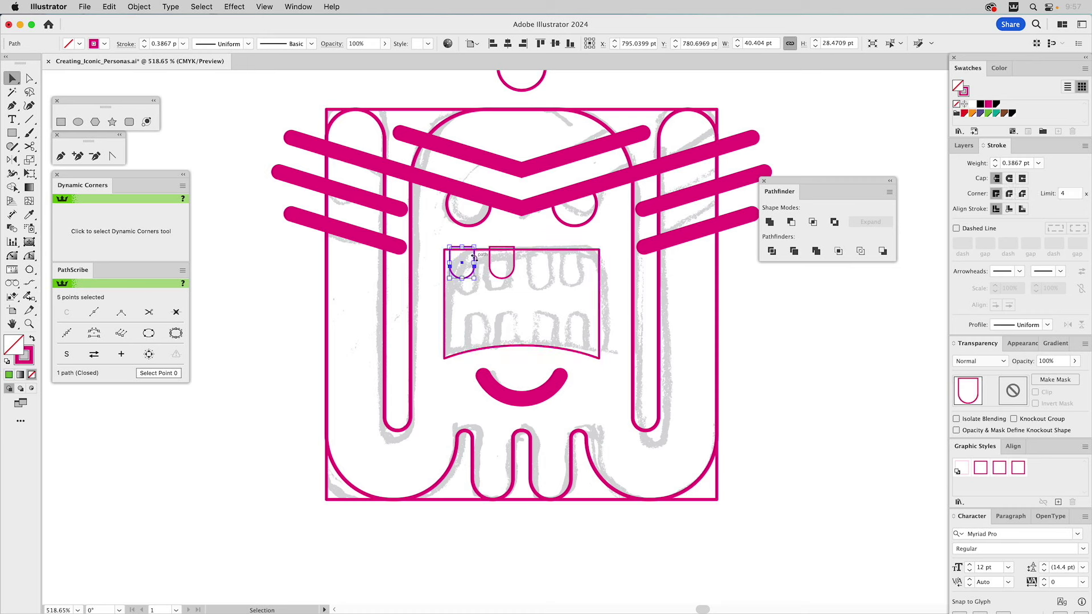
pyautogui.click(493, 242)
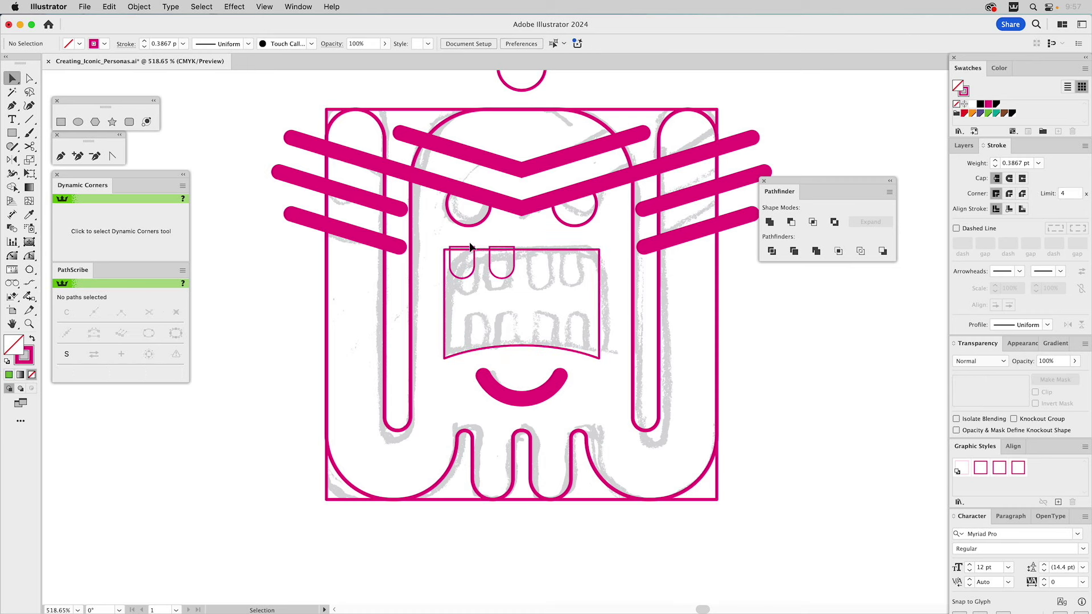
pyautogui.moveTo(475, 250); pyautogui.dragTo(453, 245)
pyautogui.press('Left')
pyautogui.press('Left')
pyautogui.press('Left')
pyautogui.press('Left')
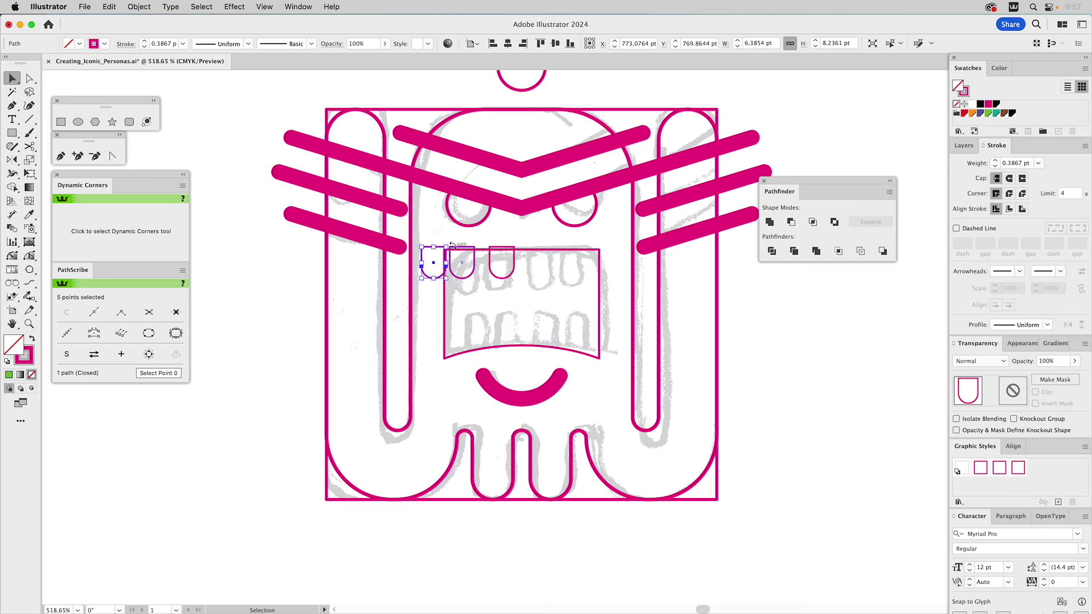
pyautogui.click(444, 297)
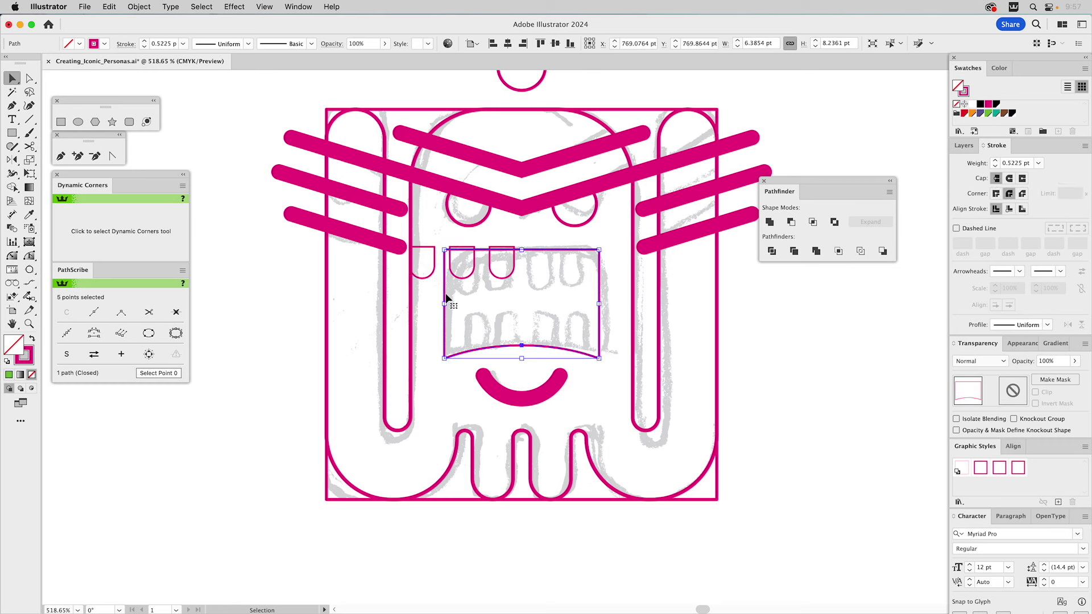
pyautogui.moveTo(445, 300); pyautogui.dragTo(435, 254)
pyautogui.click(424, 252)
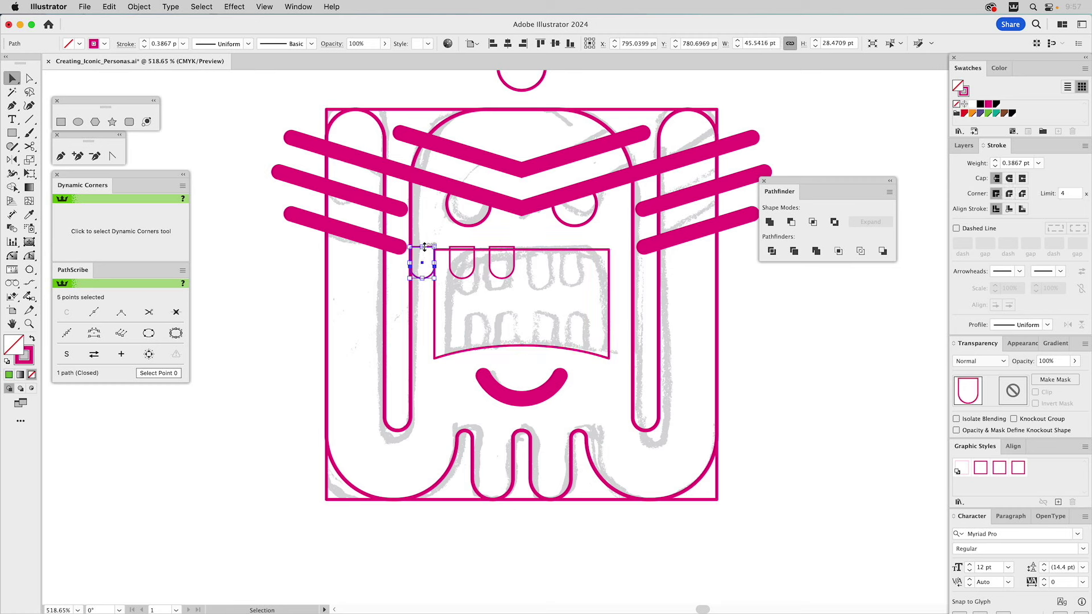
pyautogui.press('Delete')
pyautogui.moveTo(523, 260); pyautogui.dragTo(454, 279)
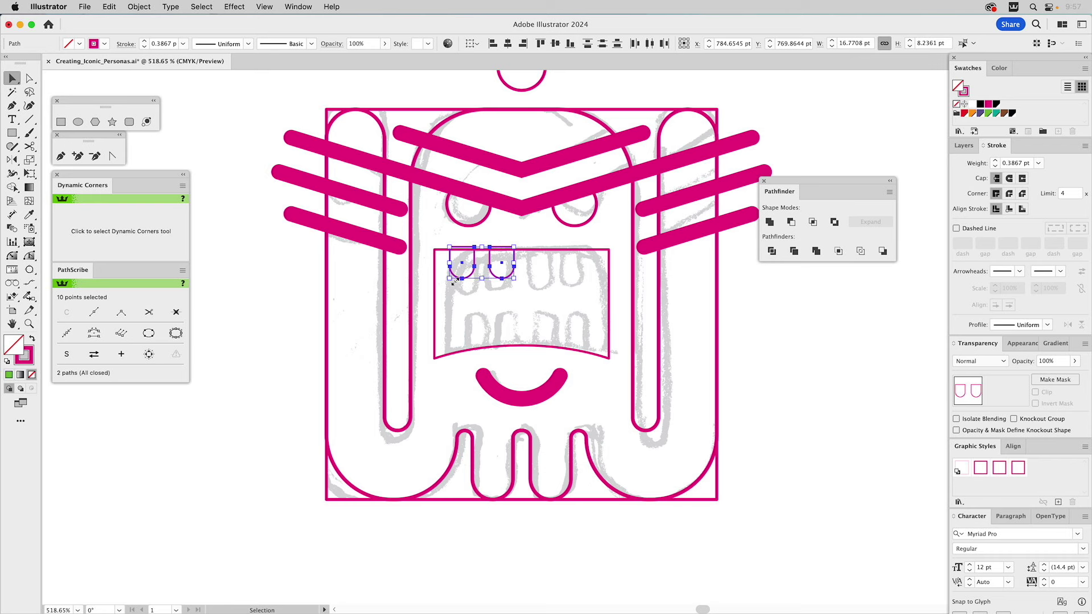
# - Reflect copies of the two left teeth across the face centre onto the right
pyautogui.click(11, 160)
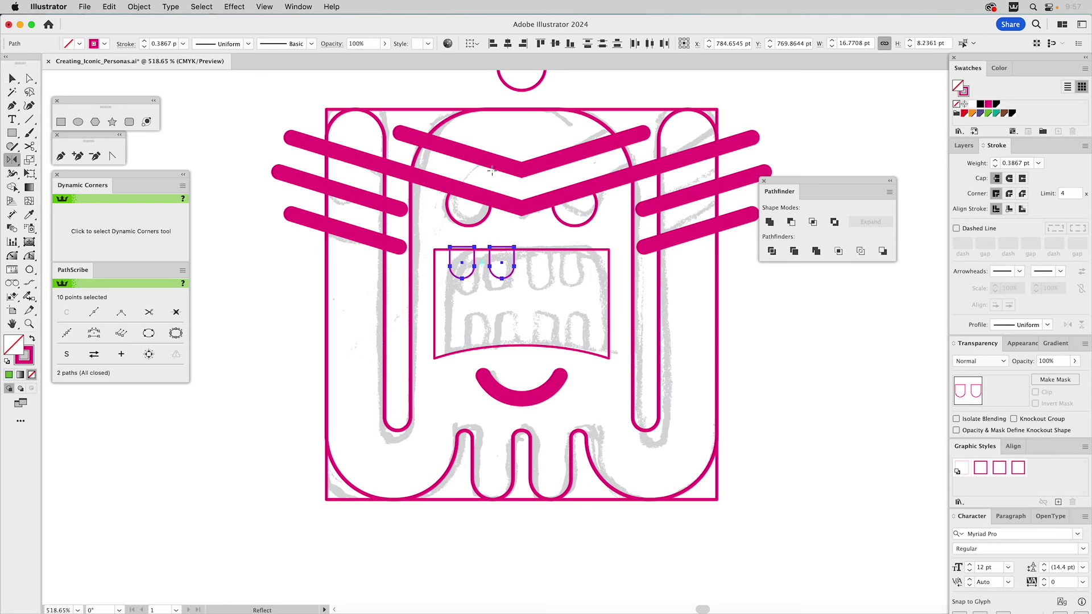
pyautogui.click(523, 91)
pyautogui.moveTo(554, 105); pyautogui.dragTo(537, 202)
pyautogui.press('v')
# - Round the mouth's top-left and top-right corners with Dynamic Corners
pyautogui.click(29, 255)
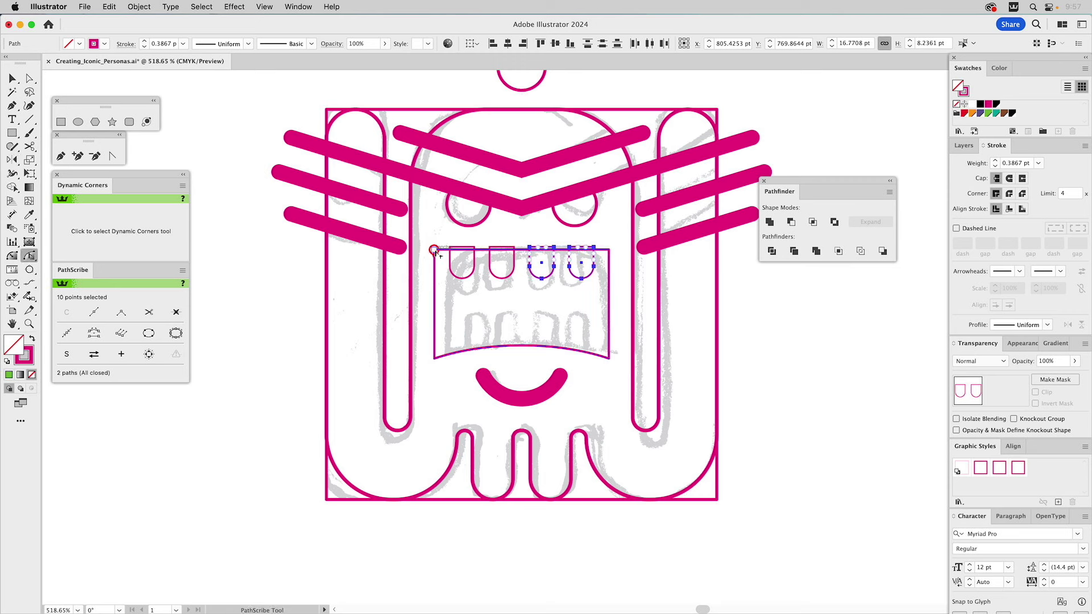
pyautogui.click(12, 257)
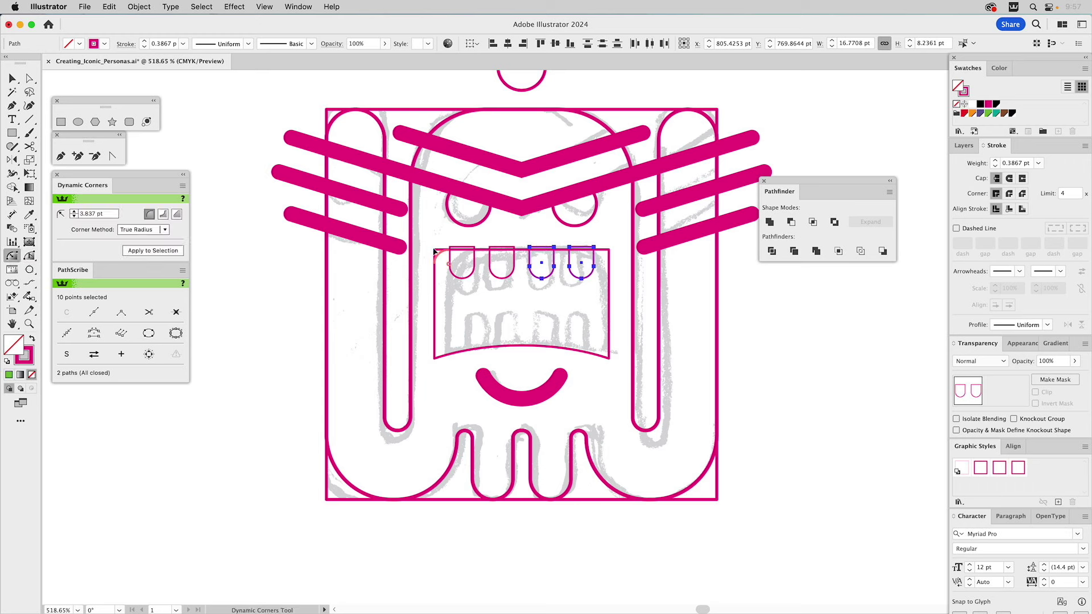
pyautogui.moveTo(435, 253); pyautogui.dragTo(453, 274)
pyautogui.click(607, 254)
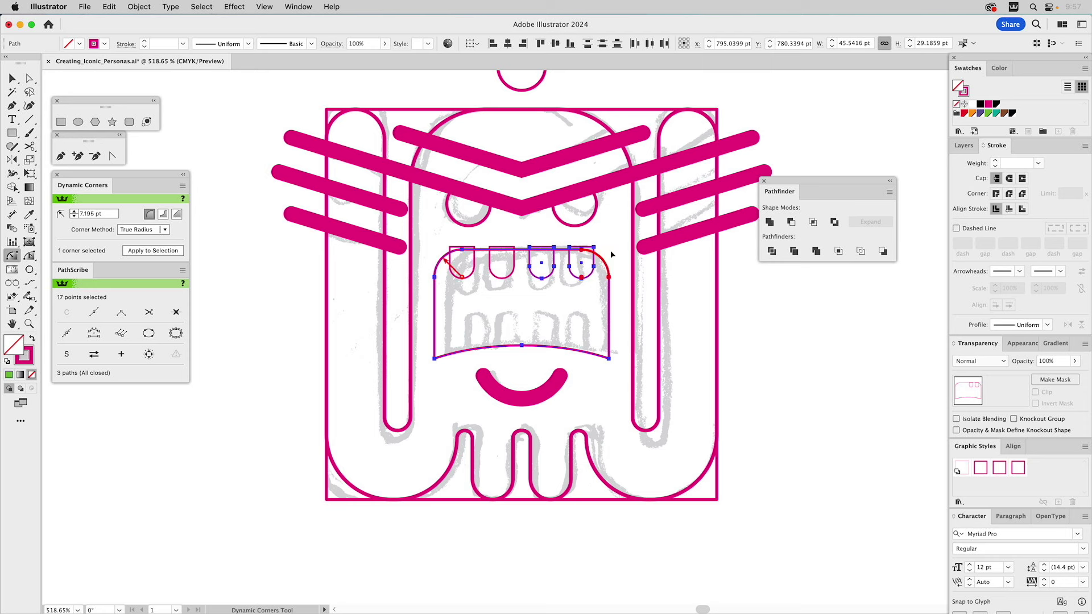
pyautogui.press('v')
pyautogui.click(823, 349)
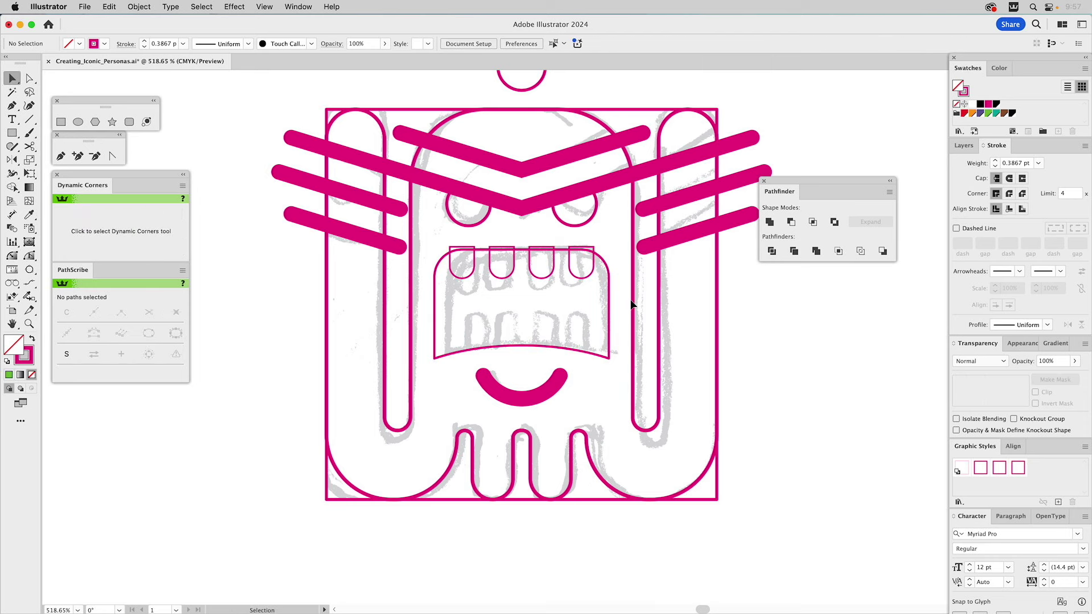
# - Unite the four top teeth into a single compound shape with Pathfinder
pyautogui.click(458, 275)
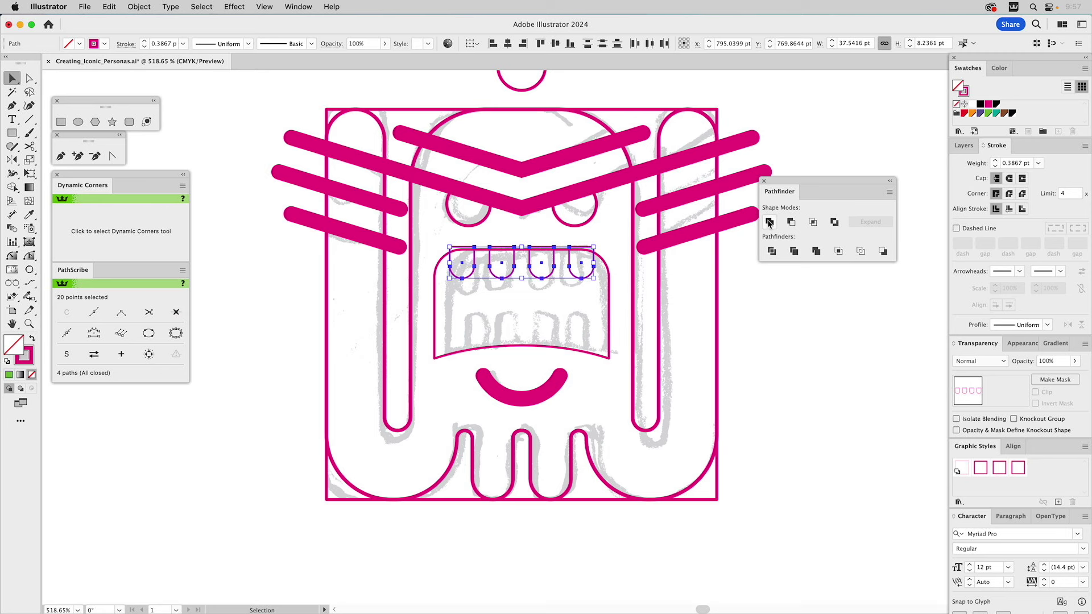
pyautogui.click(769, 223)
pyautogui.click(768, 222)
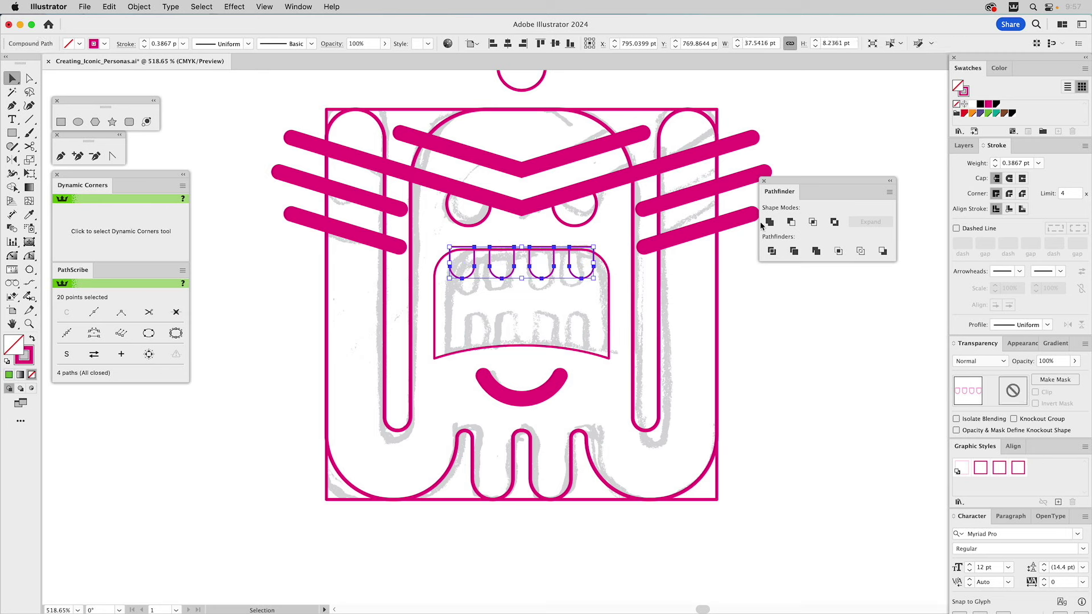
# - Flip a 180° copy of the teeth down to the mouth bottom and lengthen its outer teeth
pyautogui.moveTo(524, 243); pyautogui.dragTo(554, 355)
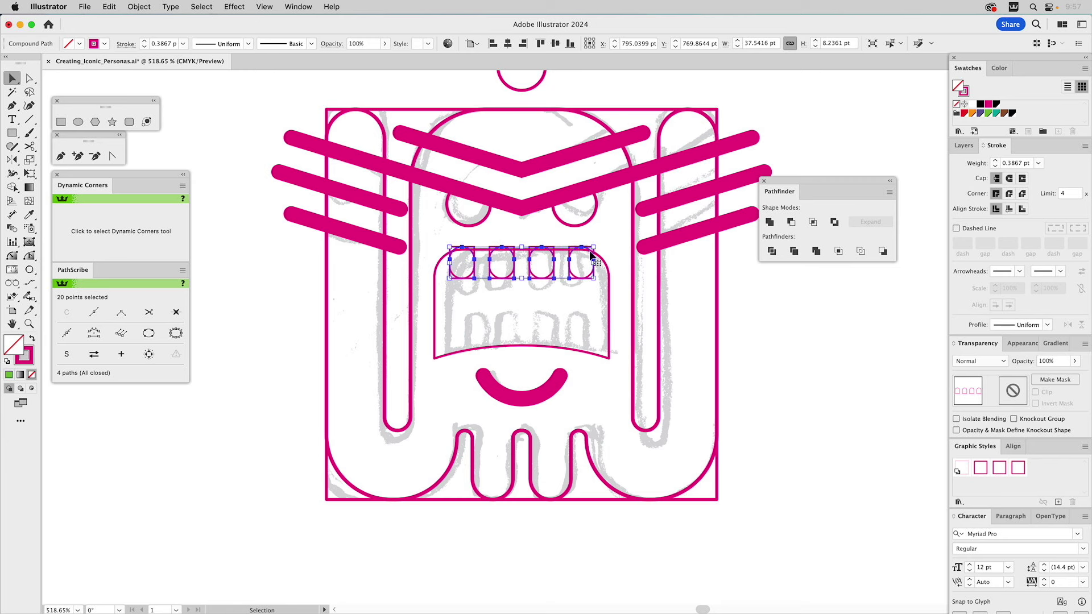
pyautogui.moveTo(573, 278); pyautogui.dragTo(572, 342)
pyautogui.press('a')
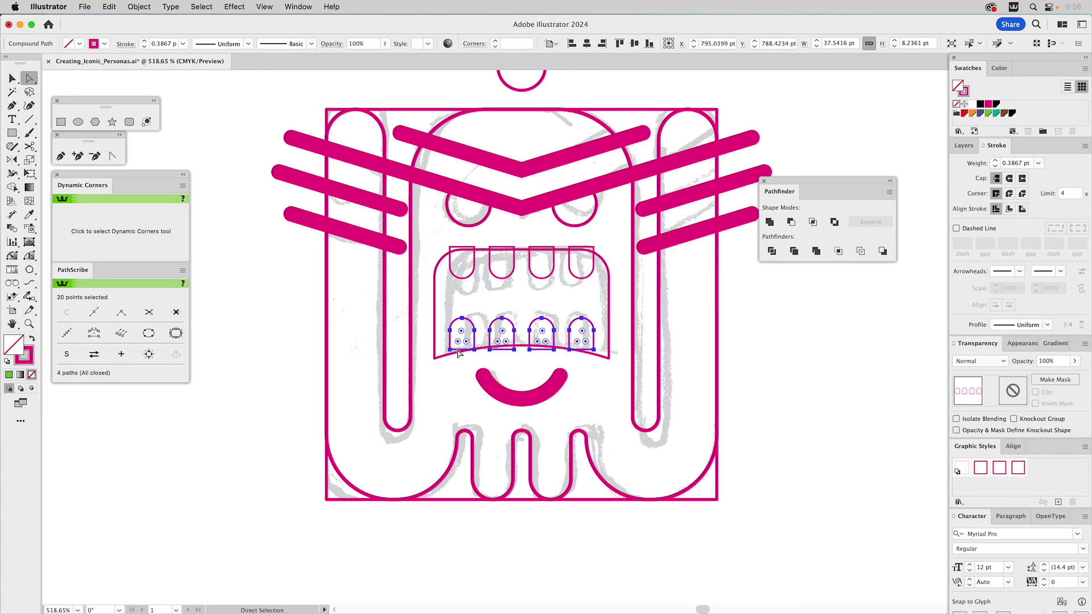
pyautogui.click(474, 350)
pyautogui.moveTo(475, 350); pyautogui.dragTo(475, 360)
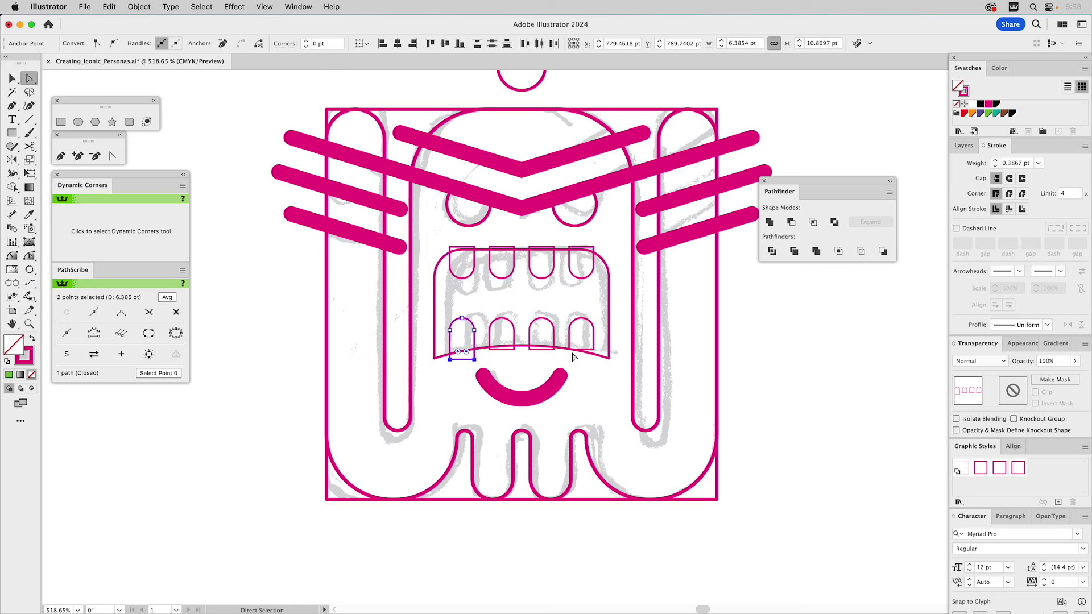
pyautogui.moveTo(593, 349); pyautogui.dragTo(595, 364)
# - Deselect everything and zoom out to view the whole monster
pyautogui.click(771, 344)
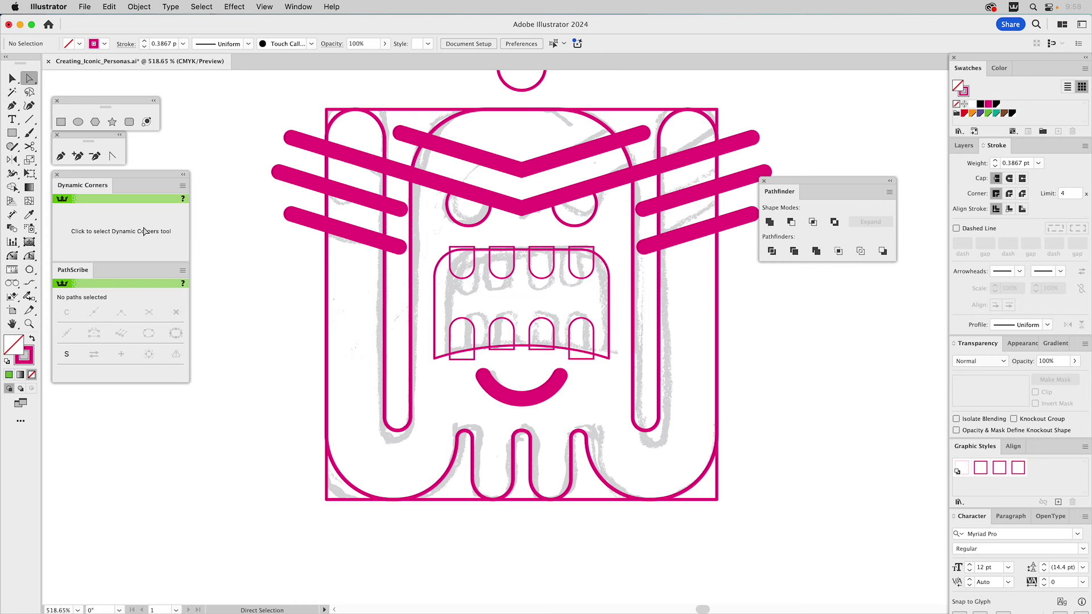
pyautogui.click(30, 322)
pyautogui.keyDown('alt'); pyautogui.click(517, 298); pyautogui.keyUp('alt')
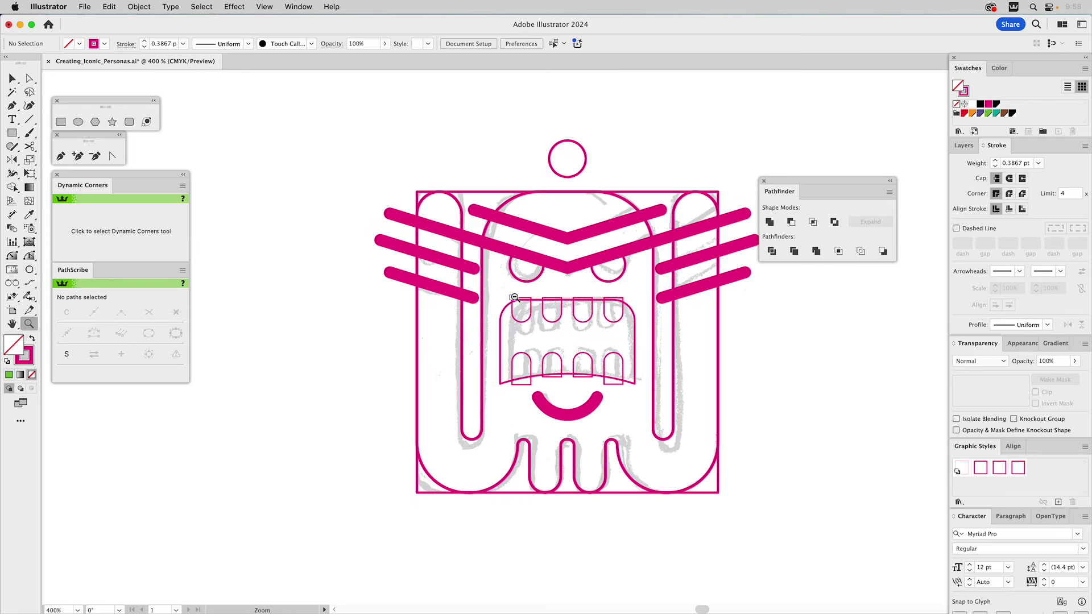
# - Select the entire monster icon and drag a copy to the left, leaving the original in place
pyautogui.keyDown('alt'); pyautogui.click(516, 298); pyautogui.keyUp('alt')
pyautogui.press('v')
pyautogui.moveTo(436, 256); pyautogui.dragTo(769, 507)
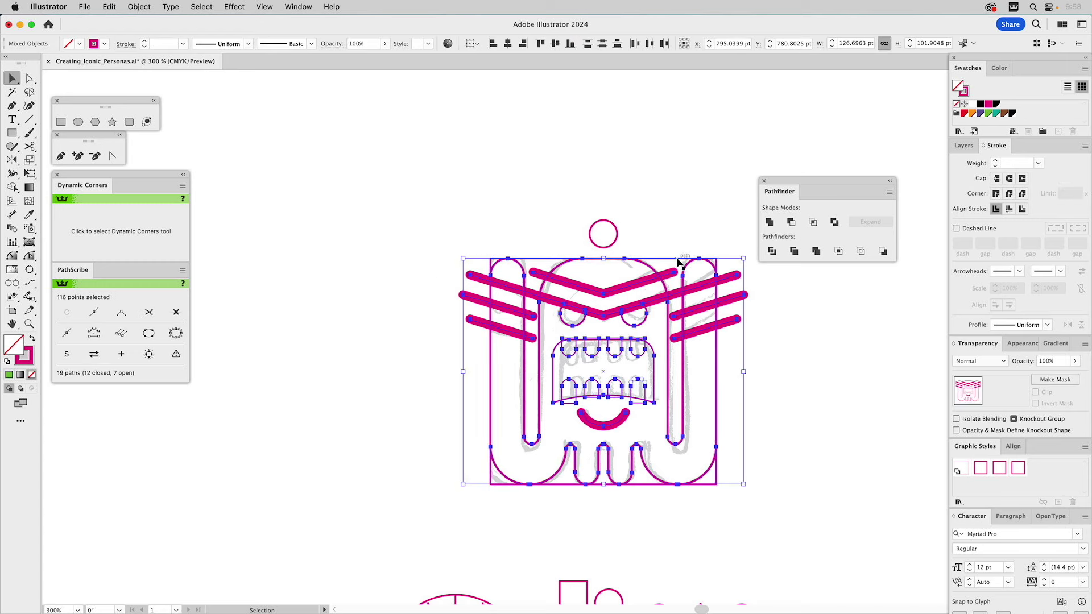
pyautogui.press('a')
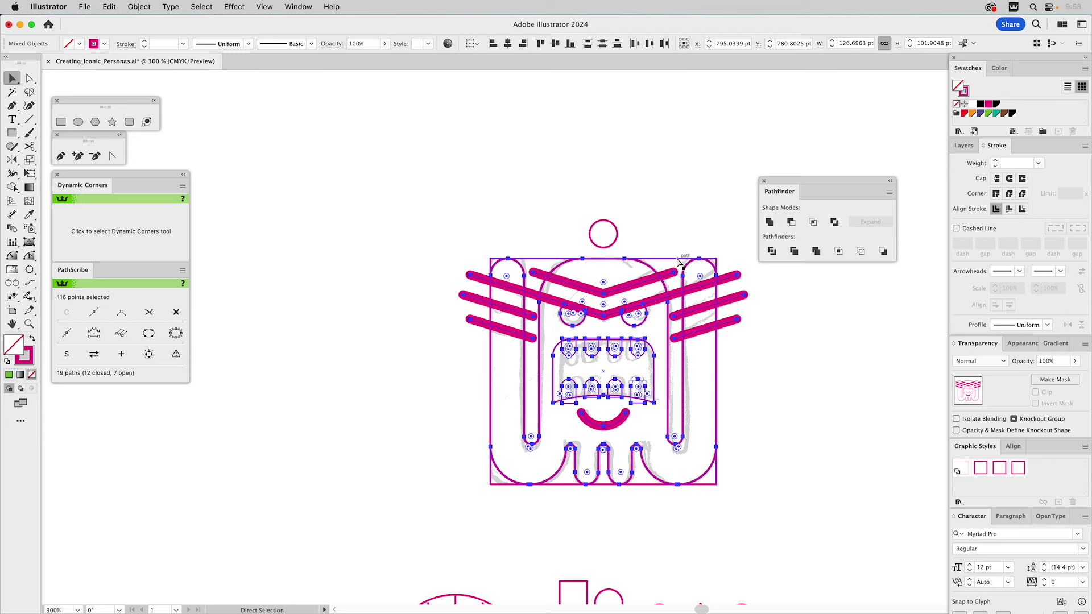
pyautogui.press('v')
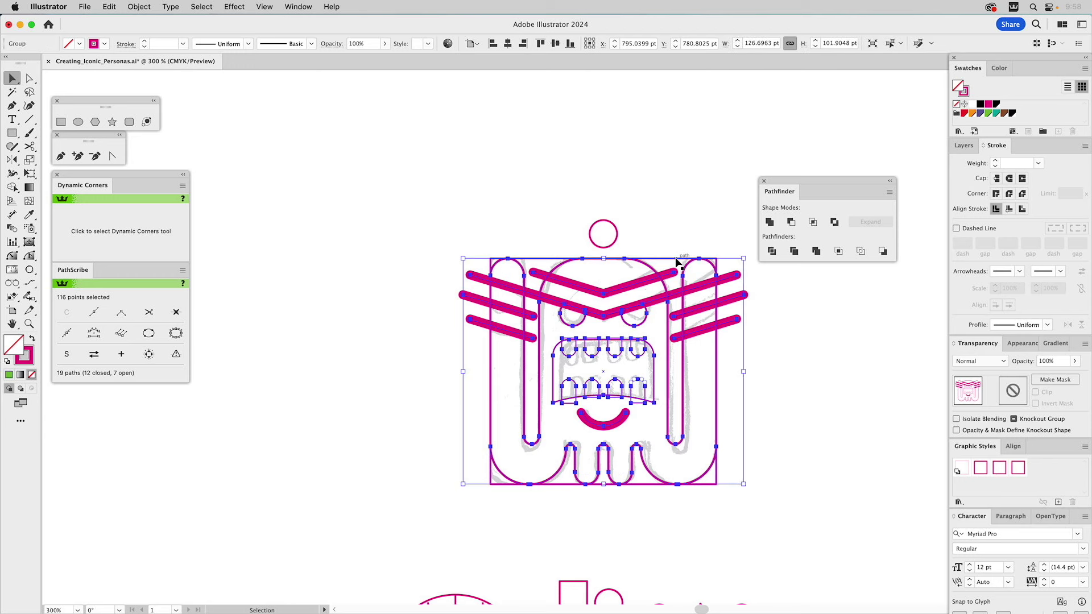
pyautogui.moveTo(718, 315); pyautogui.dragTo(352, 318)
pyautogui.press('super+shift+a')
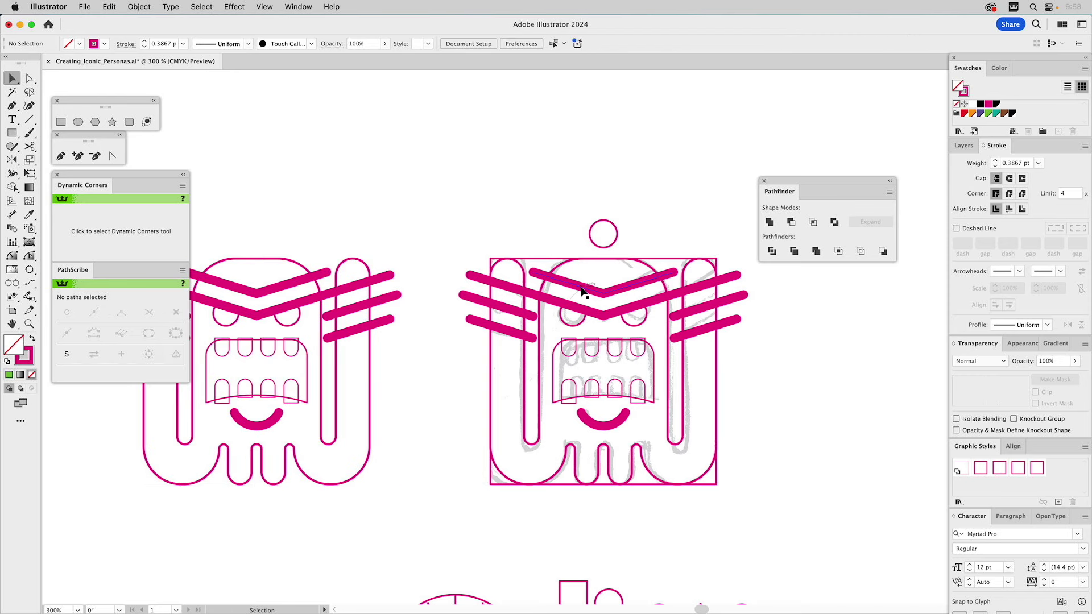
pyautogui.click(583, 292)
pyautogui.press('super+shift+a')
# - Select the chevron, five whisker strokes and smile, and convert them with Object > Path > Outline Stroke
pyautogui.click(612, 294)
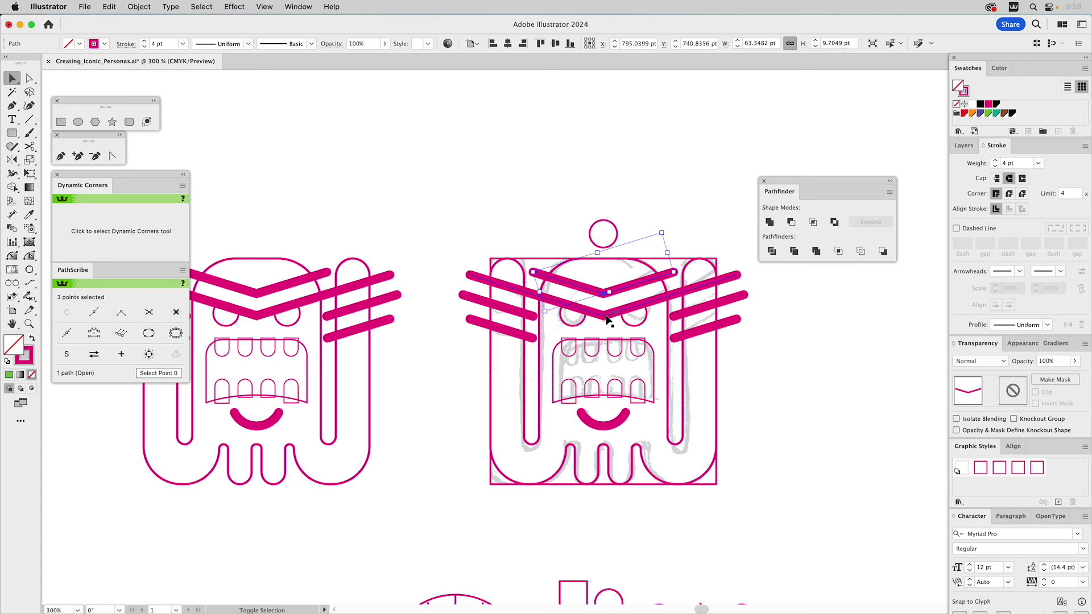
pyautogui.keyDown('shift'); pyautogui.click(606, 319); pyautogui.keyUp('shift')
pyautogui.keyDown('shift'); pyautogui.click(511, 316); pyautogui.keyUp('shift')
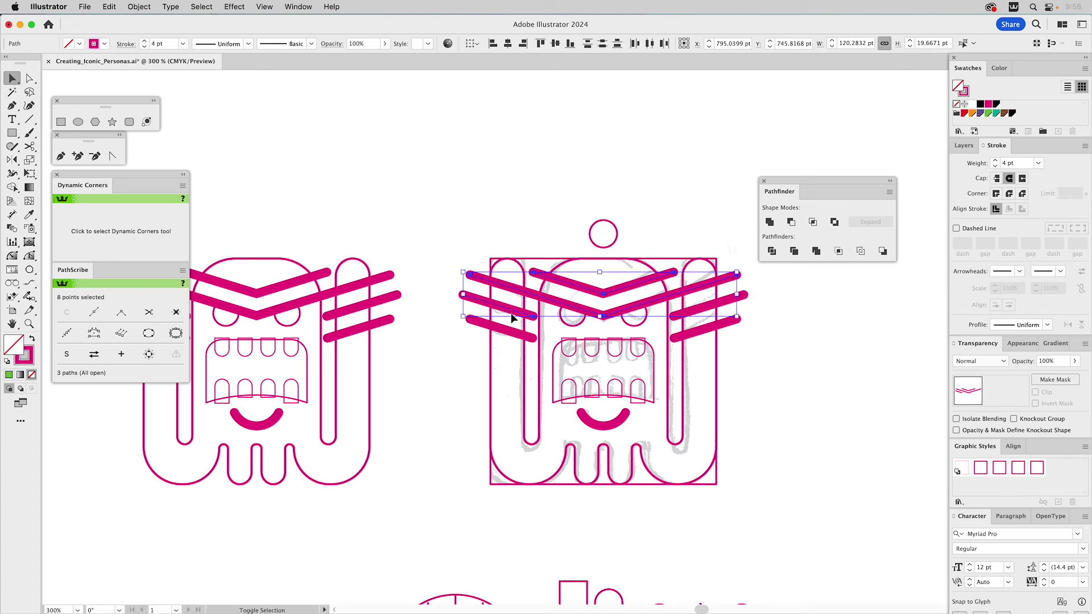
pyautogui.keyDown('shift'); pyautogui.click(510, 333); pyautogui.keyUp('shift')
pyautogui.keyDown('shift'); pyautogui.click(711, 330); pyautogui.keyUp('shift')
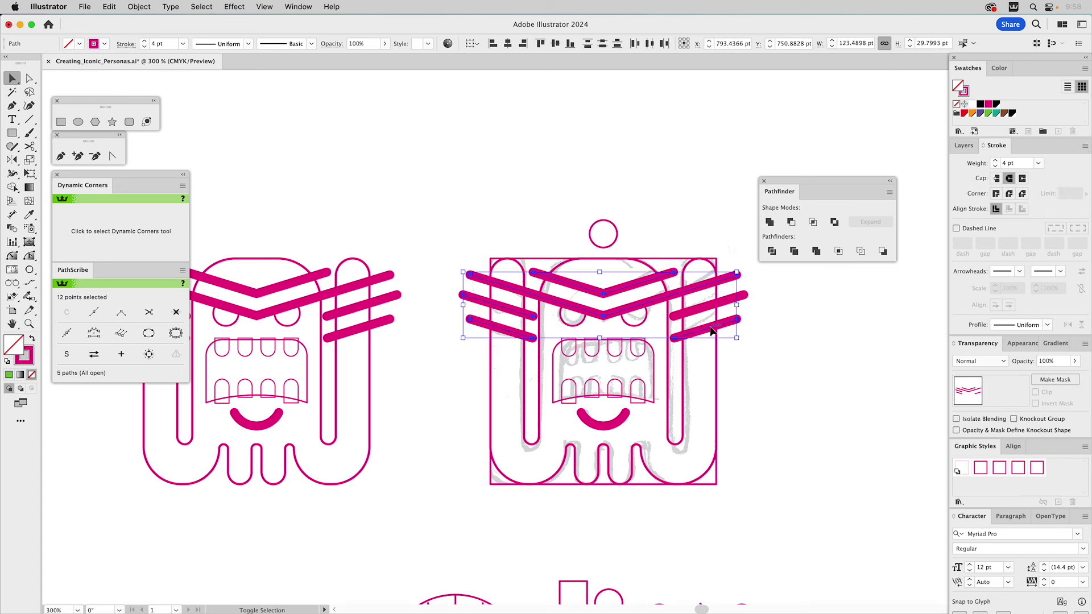
pyautogui.keyDown('shift'); pyautogui.click(696, 310); pyautogui.keyUp('shift')
pyautogui.keyDown('shift'); pyautogui.click(624, 419); pyautogui.keyUp('shift')
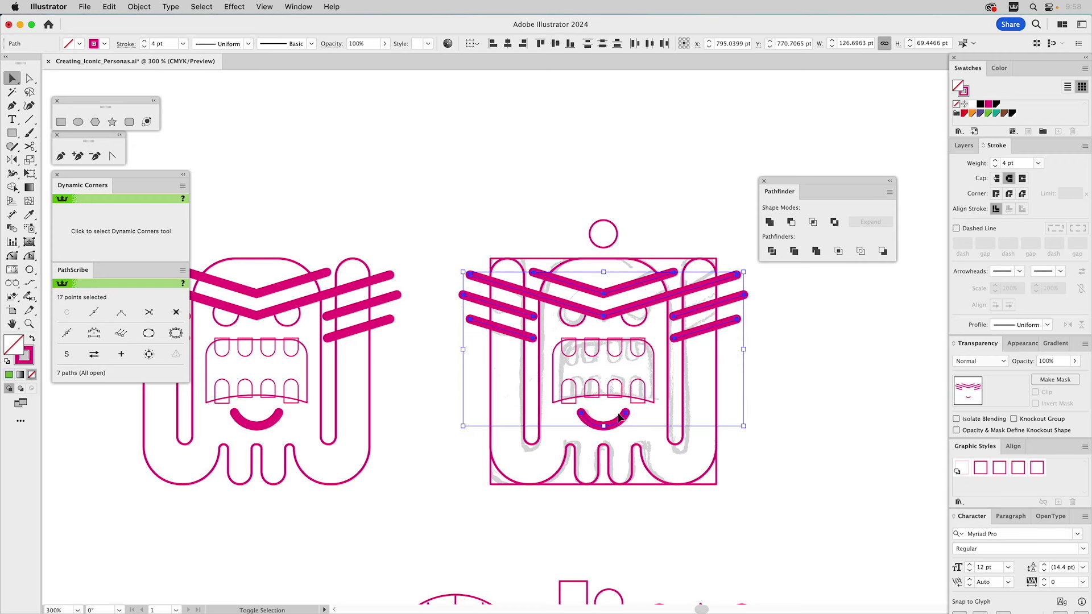
pyautogui.click(134, 7)
pyautogui.moveTo(147, 335)
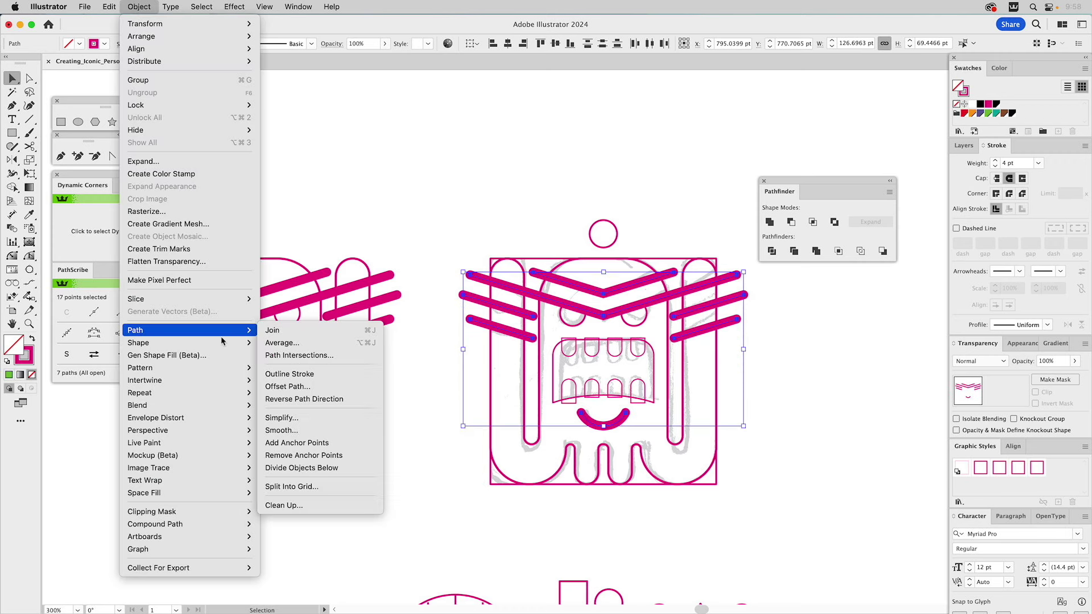
pyautogui.click(290, 374)
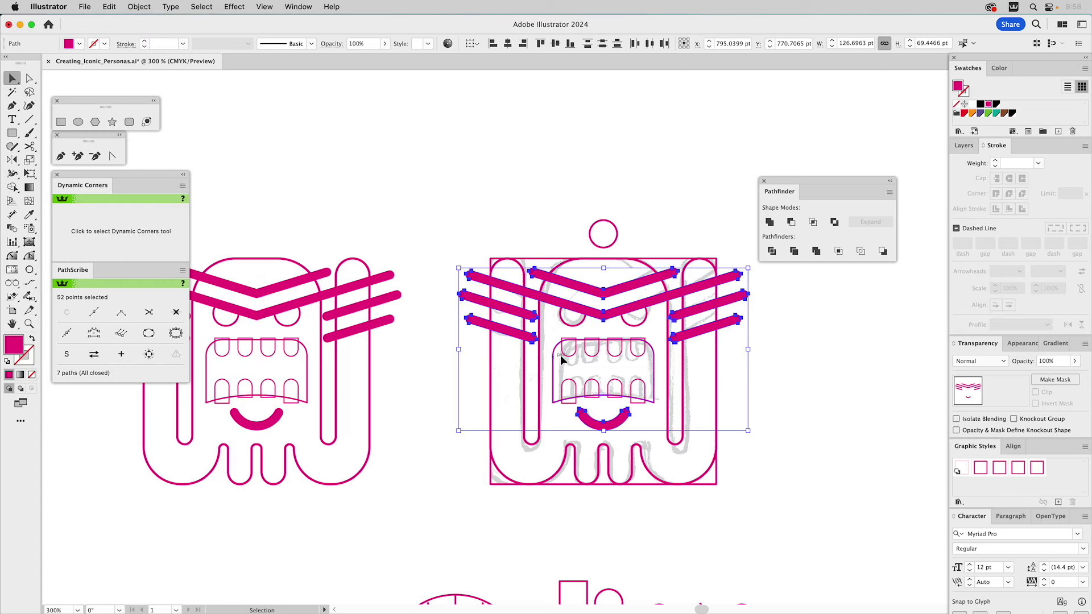
# - Unite the outlined strokes with both eye circles, then add the body outline to the selection
pyautogui.keyDown('shift'); pyautogui.click(629, 328); pyautogui.keyUp('shift')
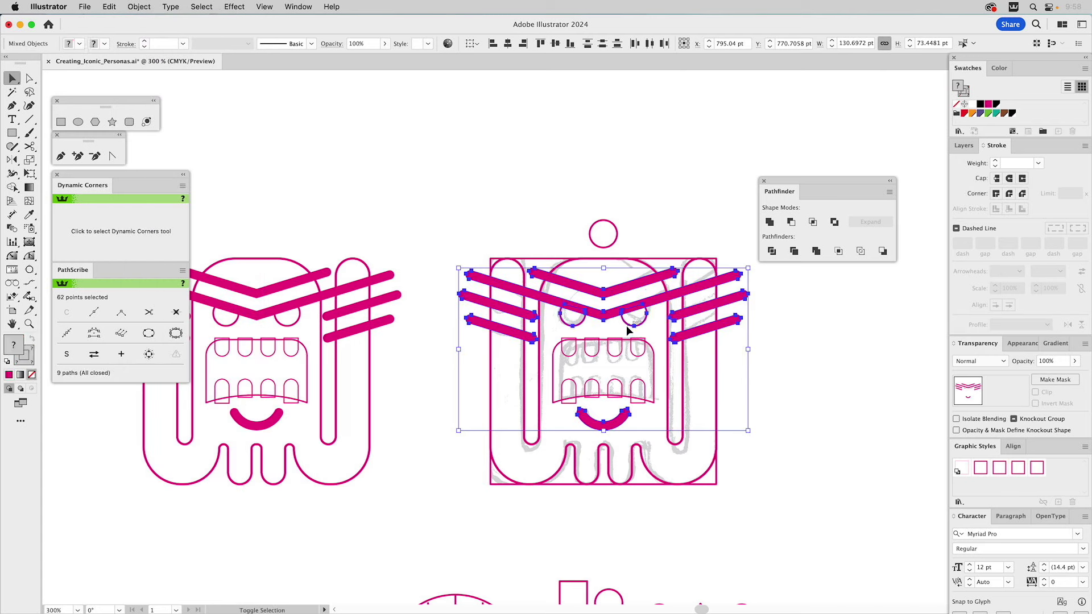
pyautogui.click(770, 222)
pyautogui.click(771, 223)
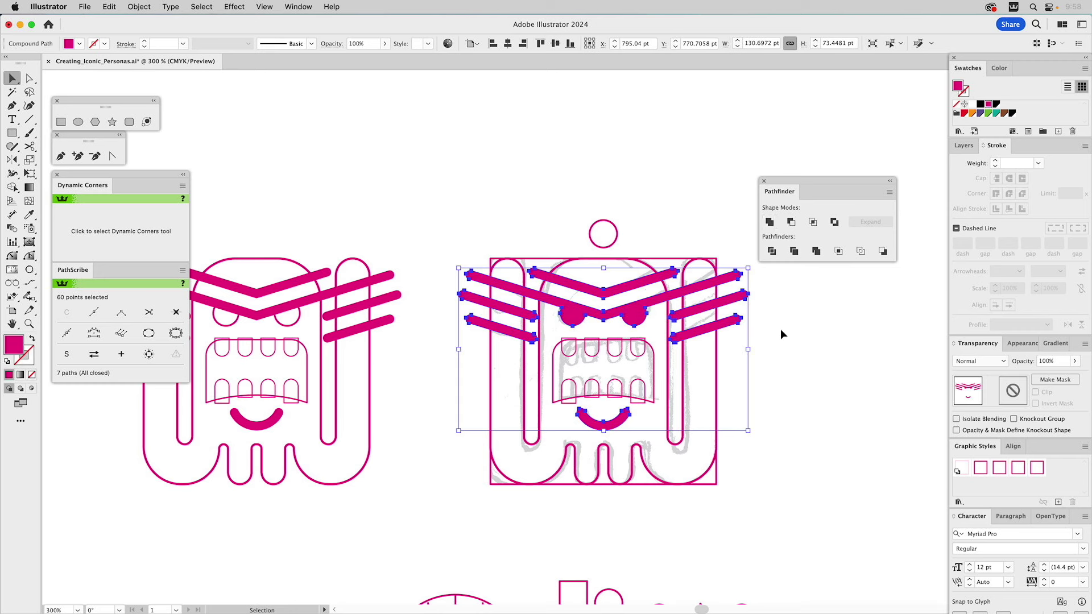
pyautogui.keyDown('shift'); pyautogui.click(670, 365); pyautogui.keyUp('shift')
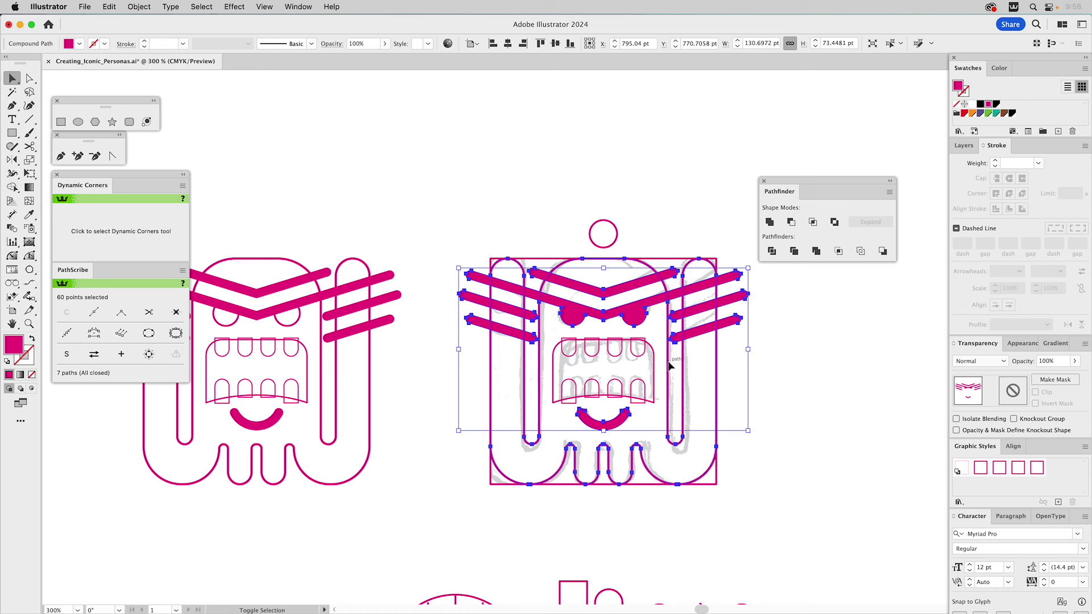
# - Cut the brows and whiskers out of the body with Minus Front, then select both teeth rows
pyautogui.click(791, 223)
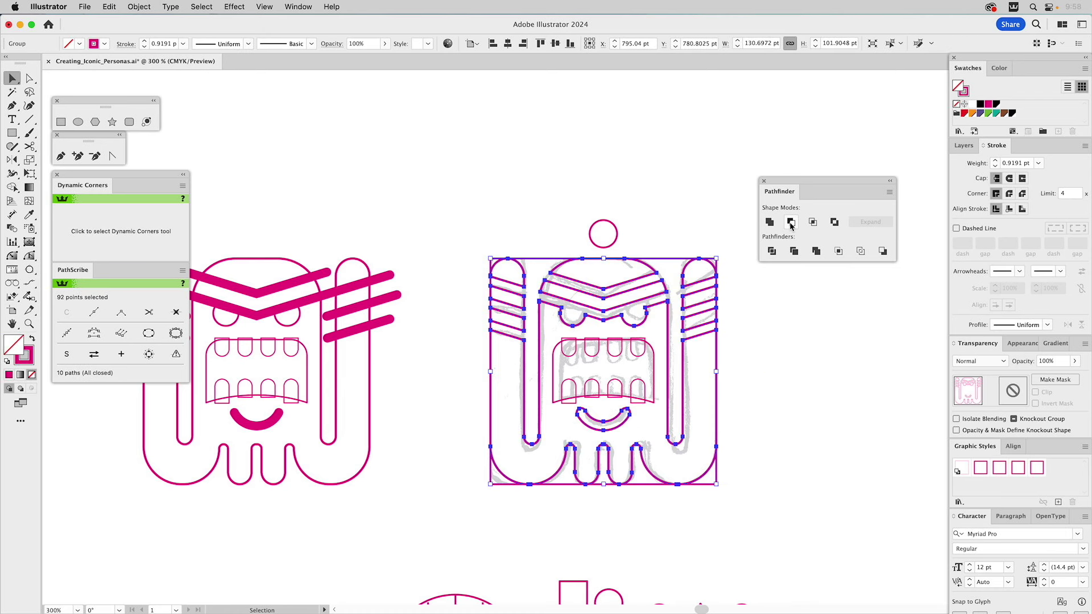
pyautogui.click(784, 379)
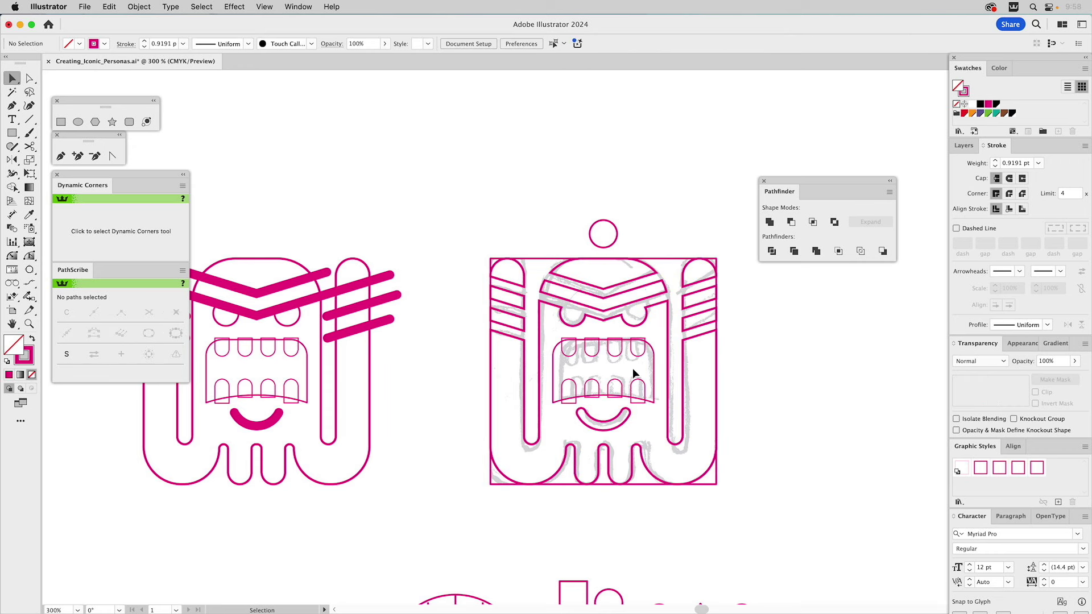
pyautogui.click(576, 355)
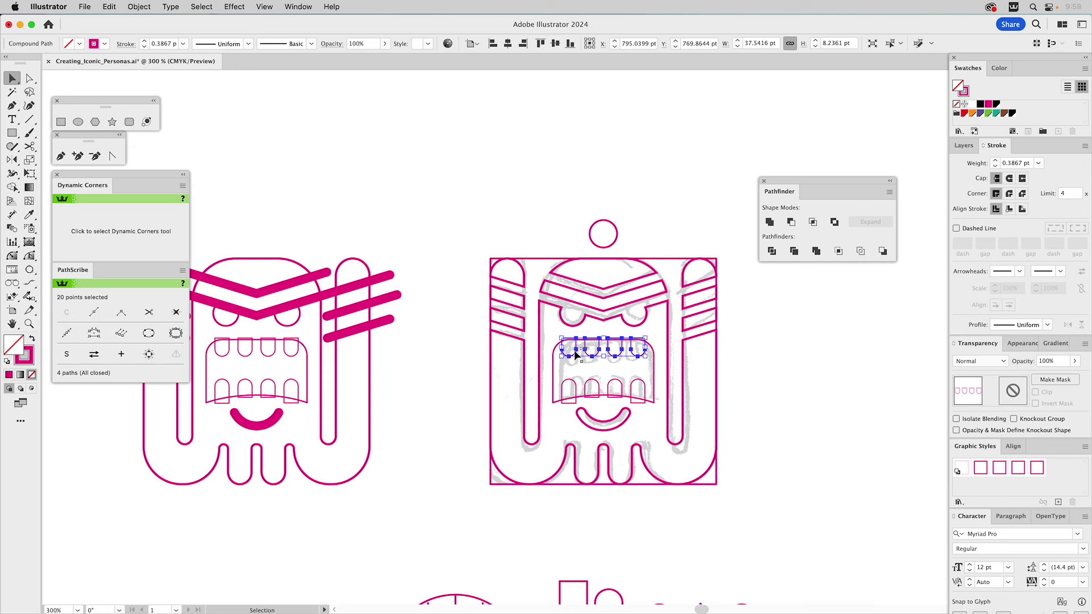
pyautogui.moveTo(549, 339); pyautogui.dragTo(645, 398)
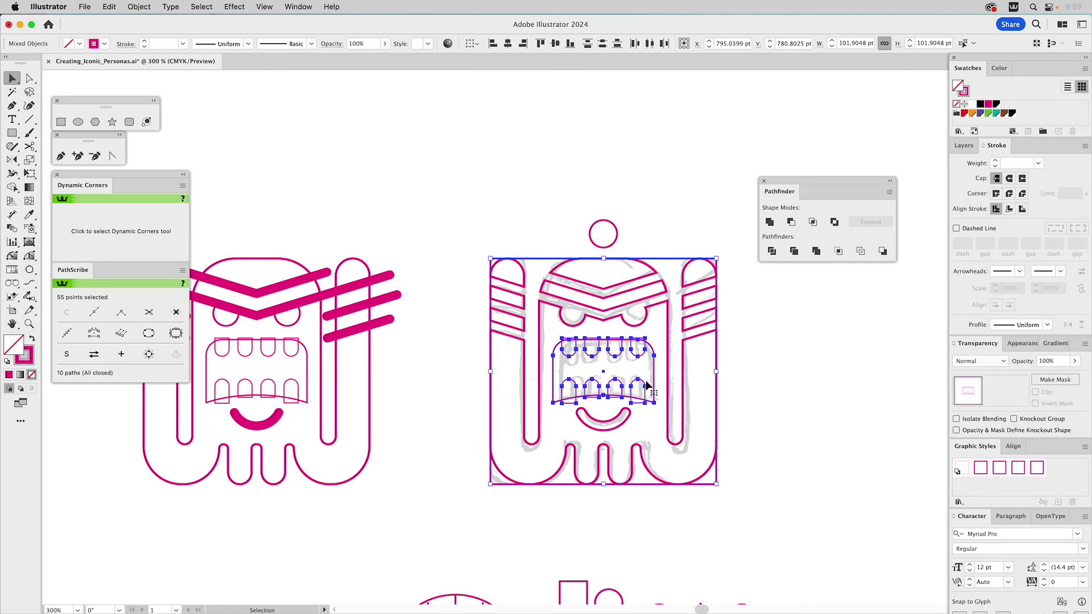
pyautogui.keyDown('shift'); pyautogui.click(554, 374); pyautogui.keyUp('shift')
# - Unite the upper and lower teeth rows into one shape, correcting a mistaken merge
pyautogui.click(771, 222)
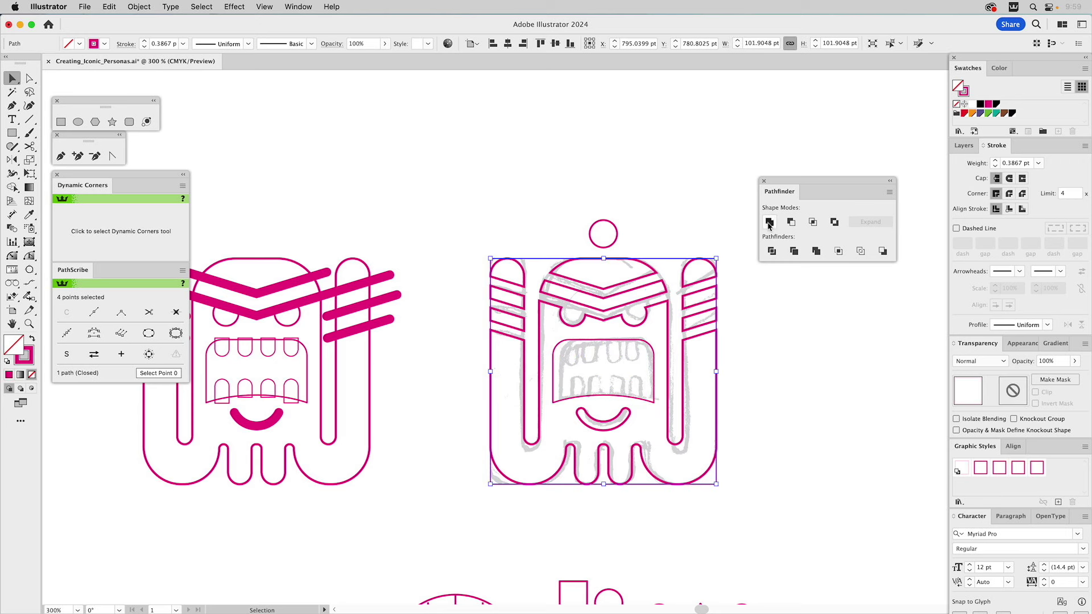
pyautogui.press('a')
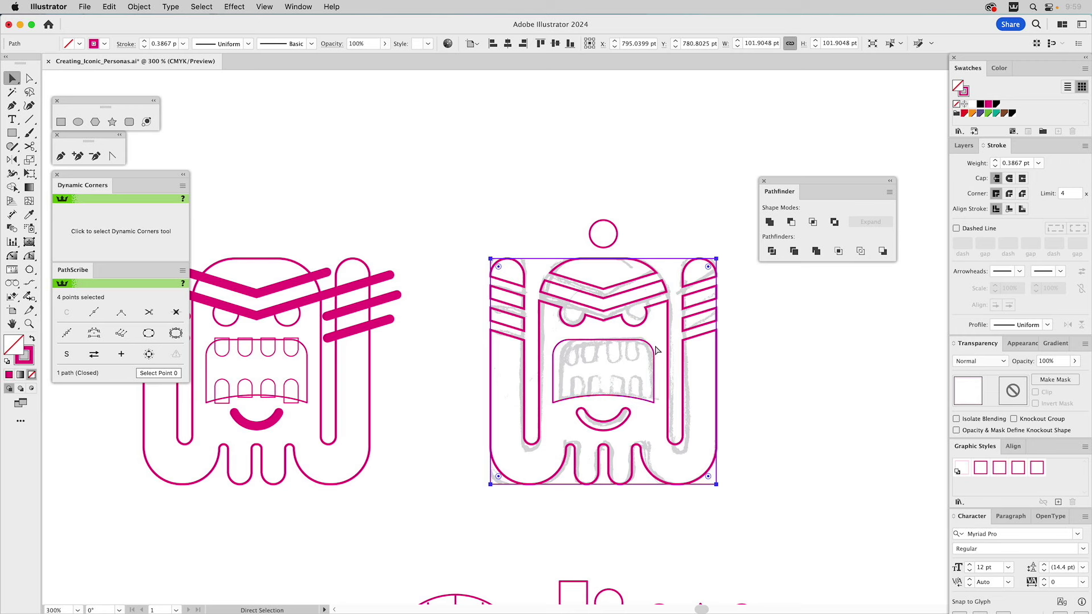
pyautogui.press('super+alt+bracketright')
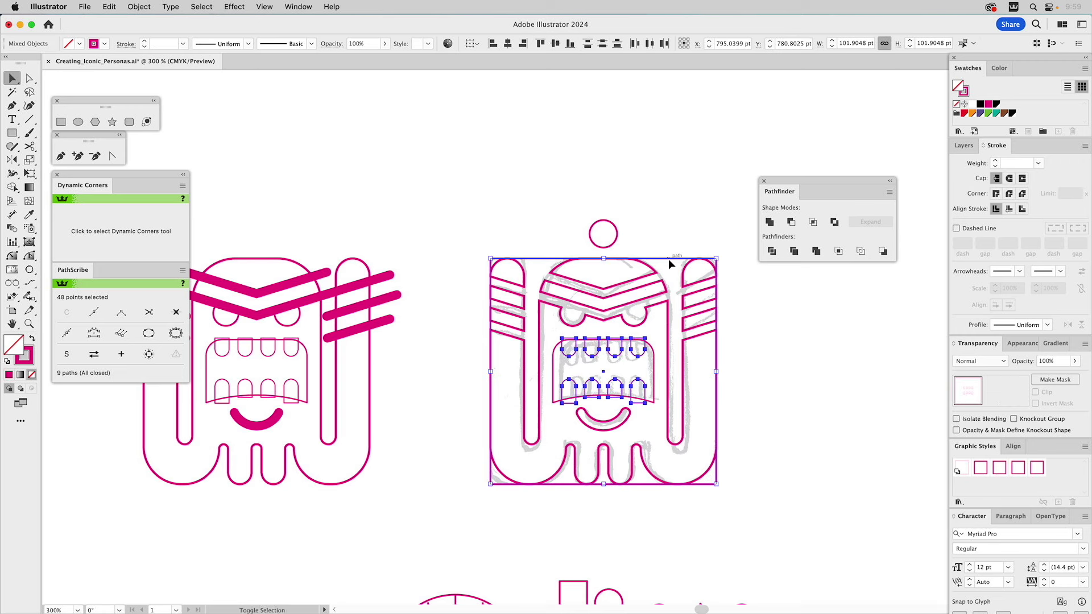
pyautogui.click(770, 225)
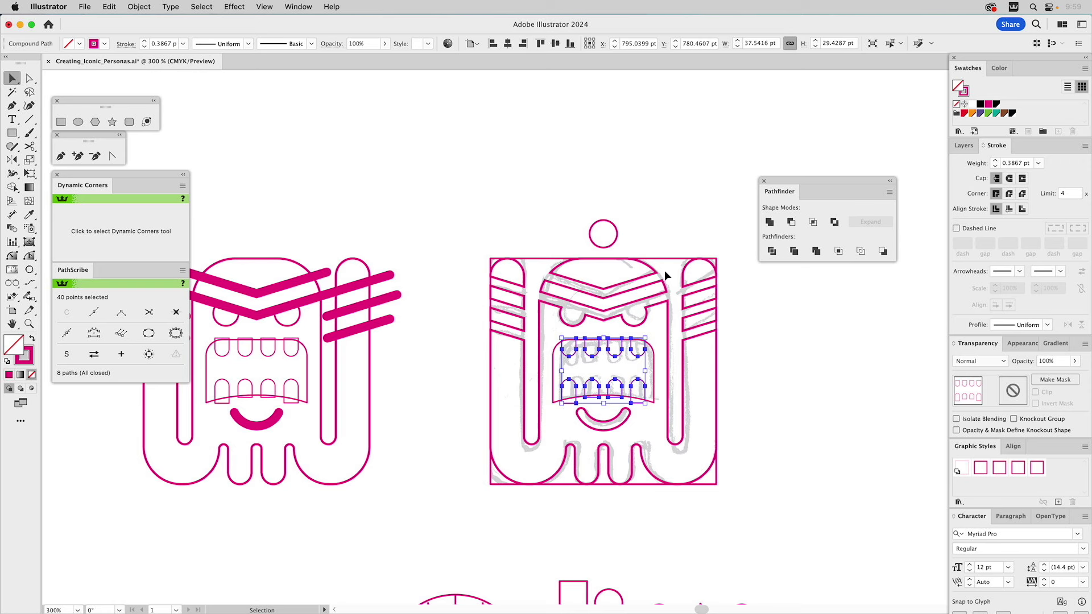
# - Carve the teeth out of the mouth shape and inspect the compound path in the Appearance panel
pyautogui.keyDown('shift'); pyautogui.click(653, 356); pyautogui.keyUp('shift')
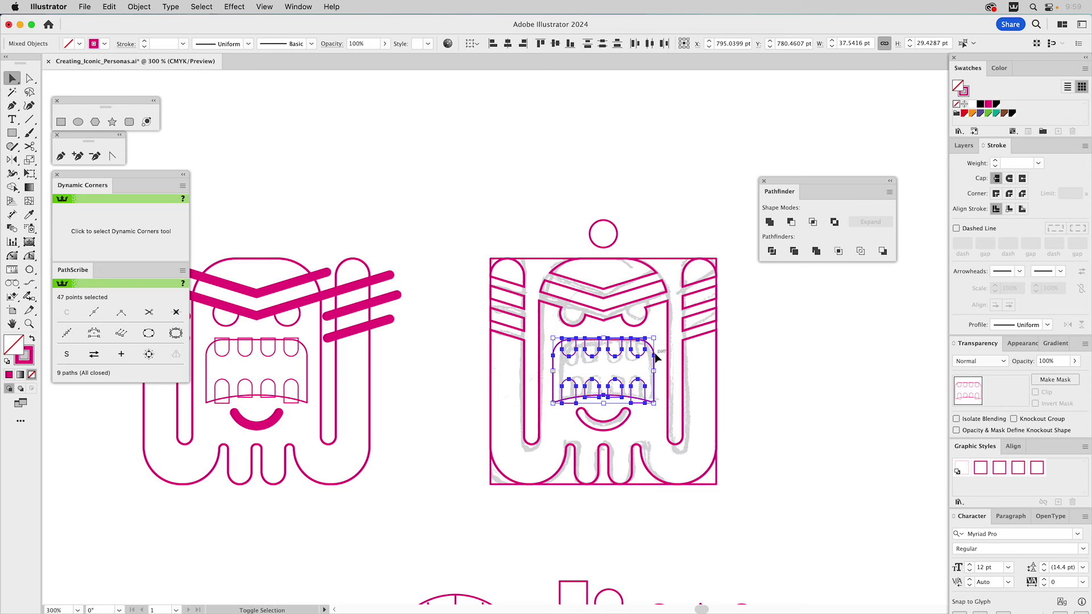
pyautogui.click(795, 249)
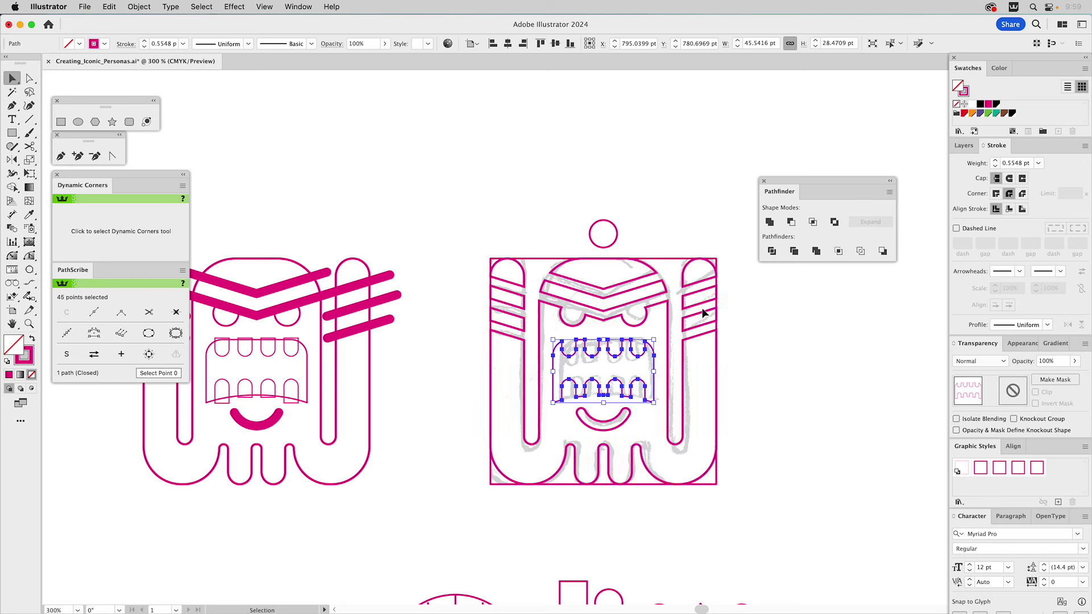
pyautogui.press('super+shift+a')
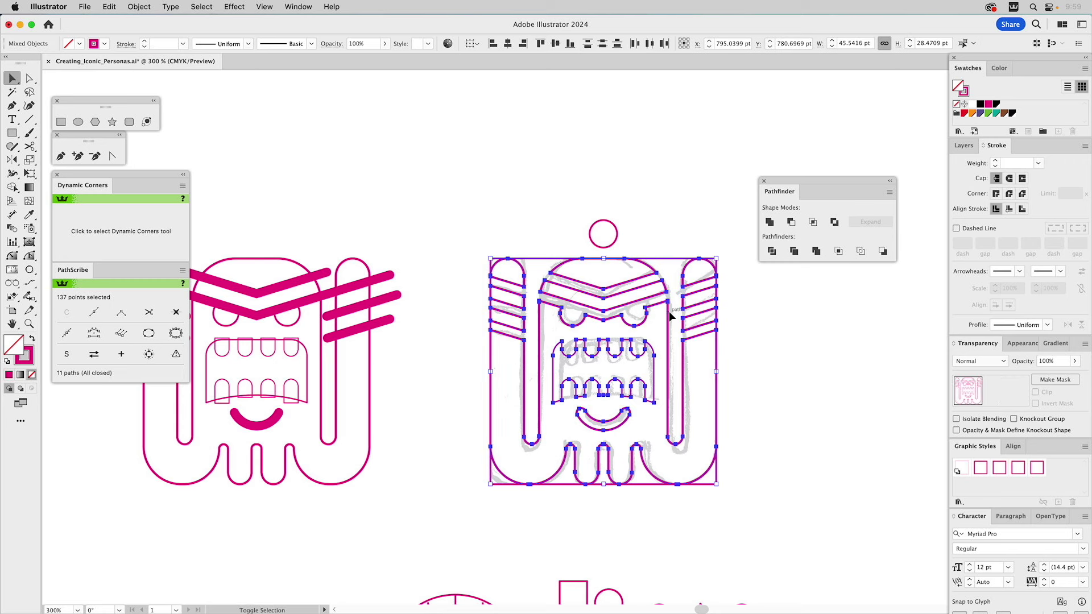
pyautogui.click(710, 317)
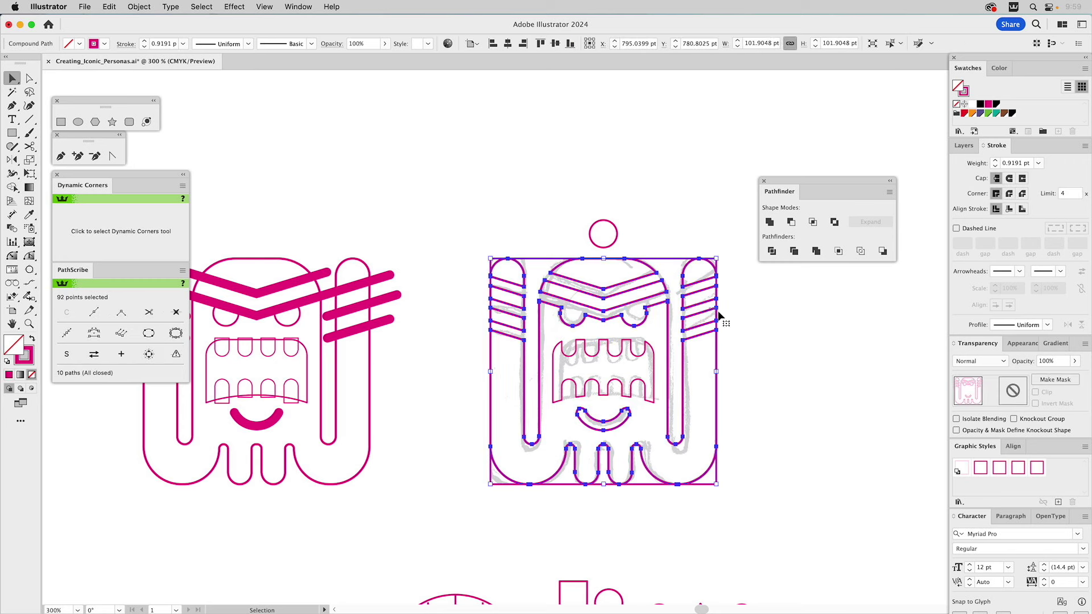
pyautogui.click(1016, 344)
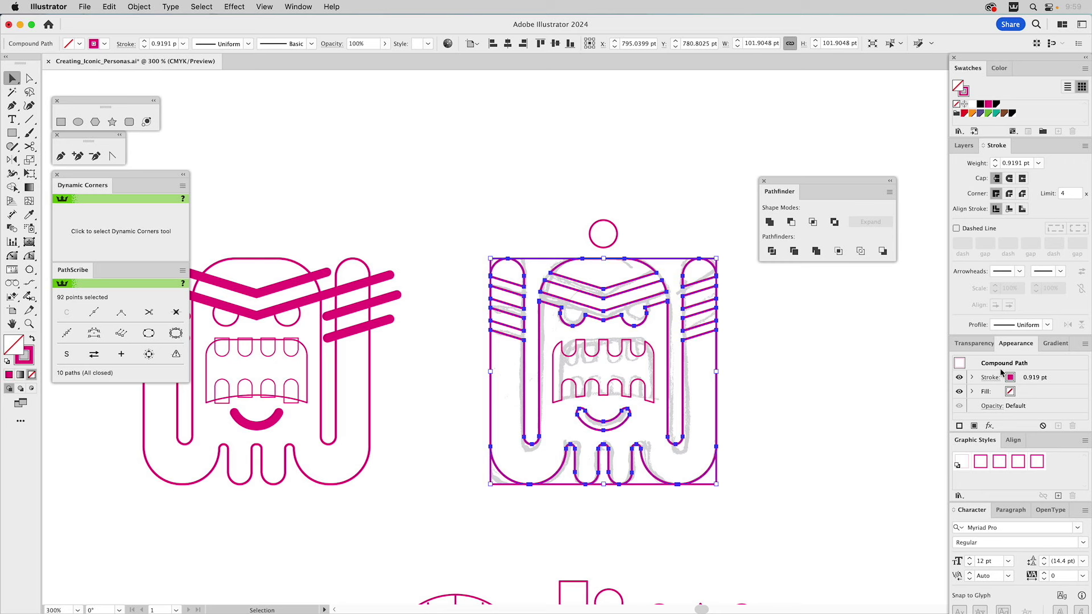
# - Subtract the mouth and face features from the body with Minus Front, fill it green, and remove its magenta outline
pyautogui.keyDown('shift'); pyautogui.click(648, 348); pyautogui.keyUp('shift')
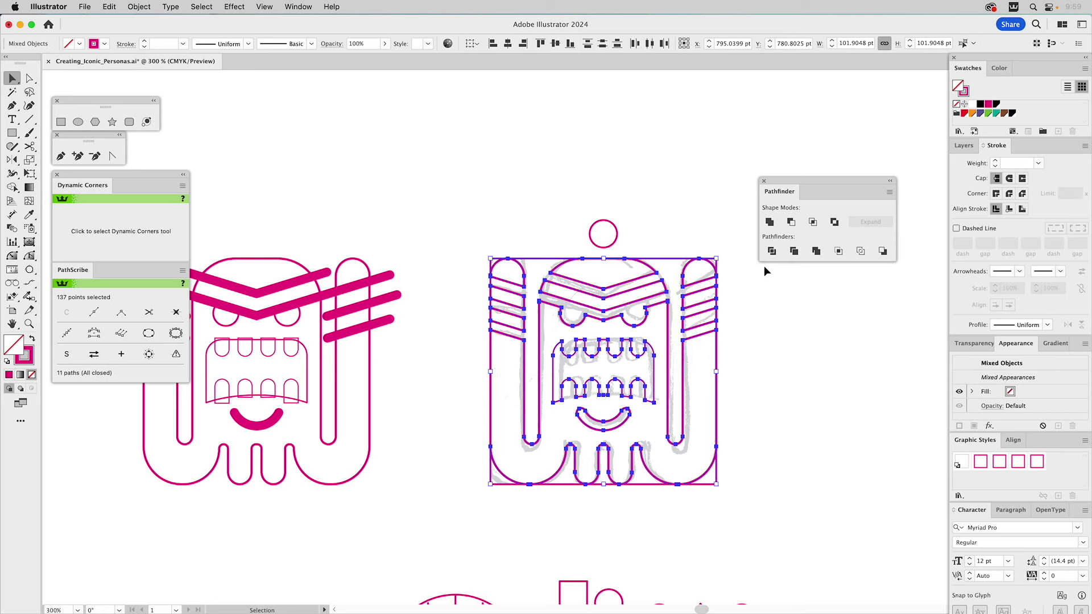
pyautogui.click(791, 222)
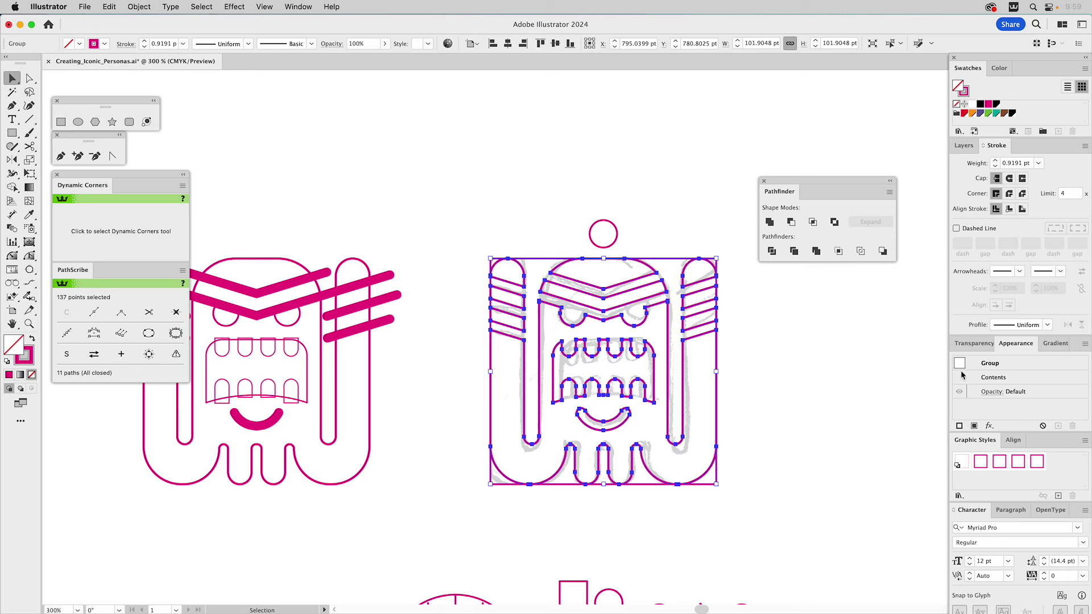
pyautogui.doubleClick(1001, 370)
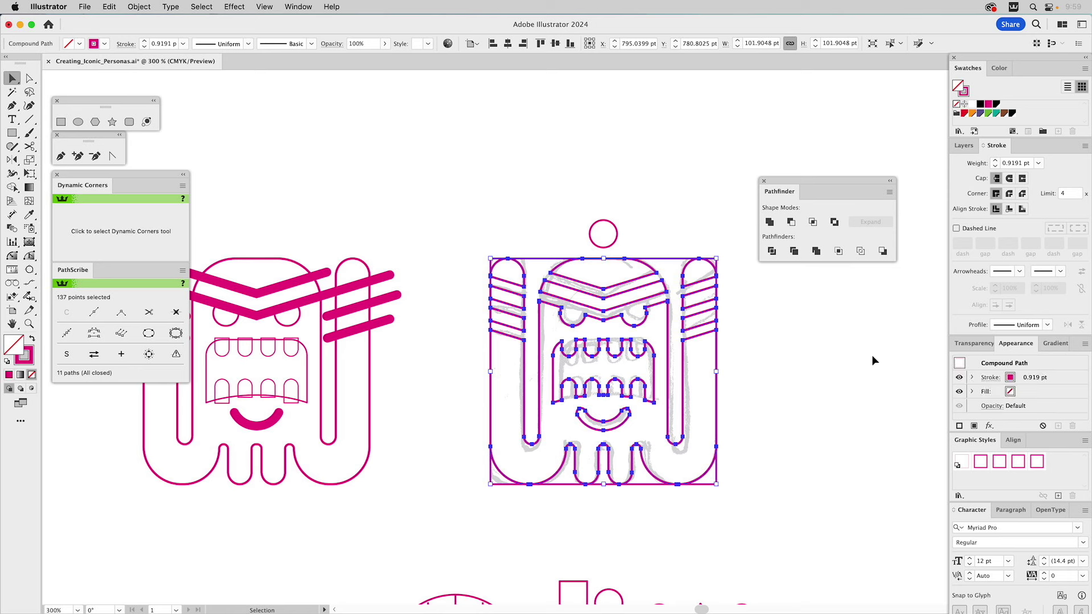
pyautogui.moveTo(987, 116); pyautogui.dragTo(961, 87)
pyautogui.click(969, 93)
pyautogui.click(956, 104)
# - Hide the Iconic Sketches layer beneath the icon
pyautogui.click(715, 146)
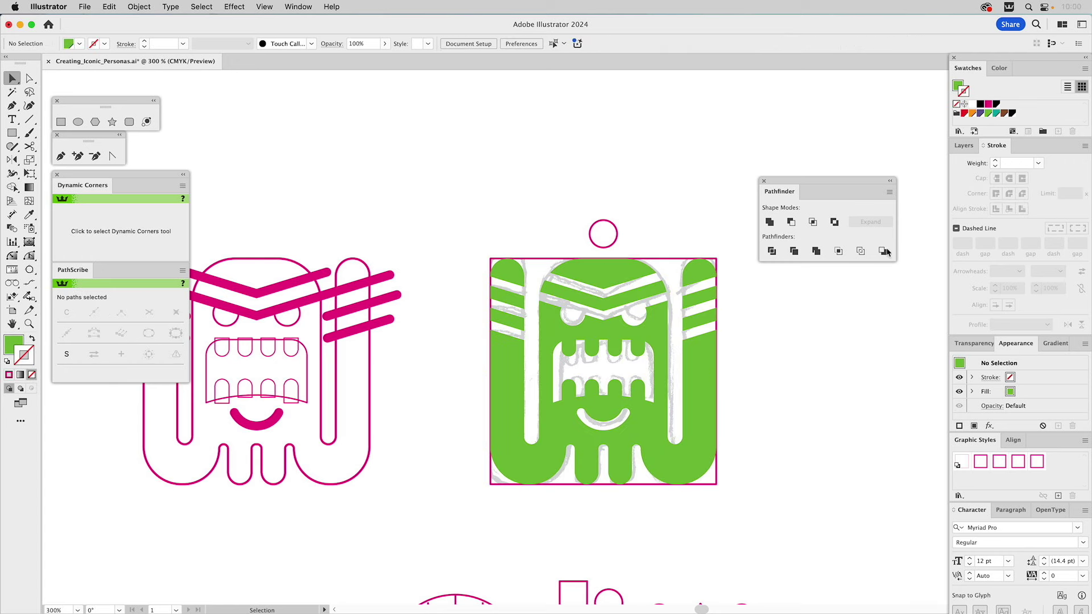
pyautogui.click(964, 146)
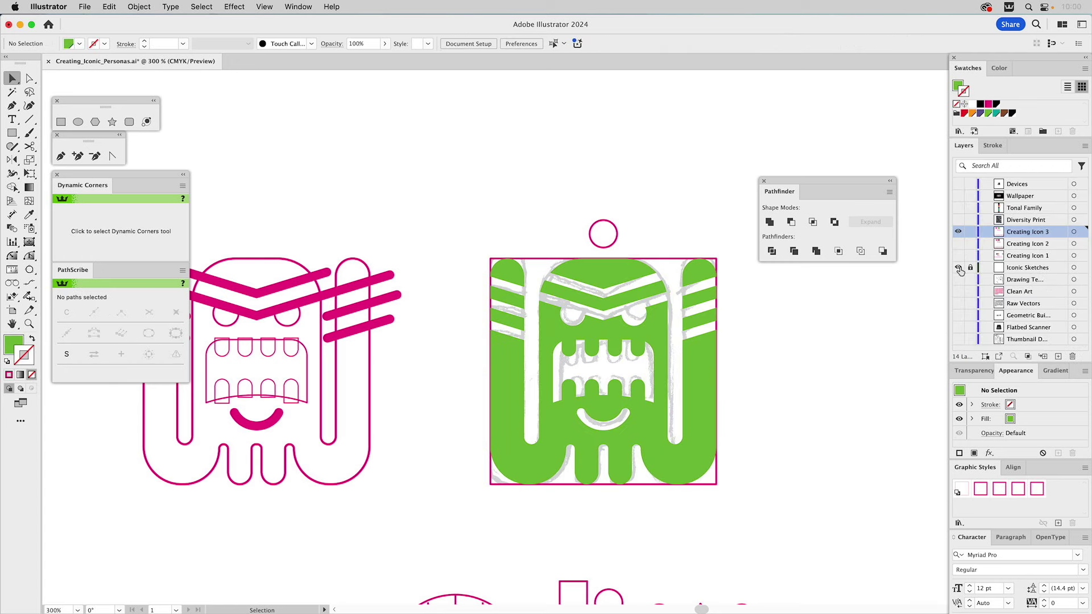
pyautogui.click(959, 268)
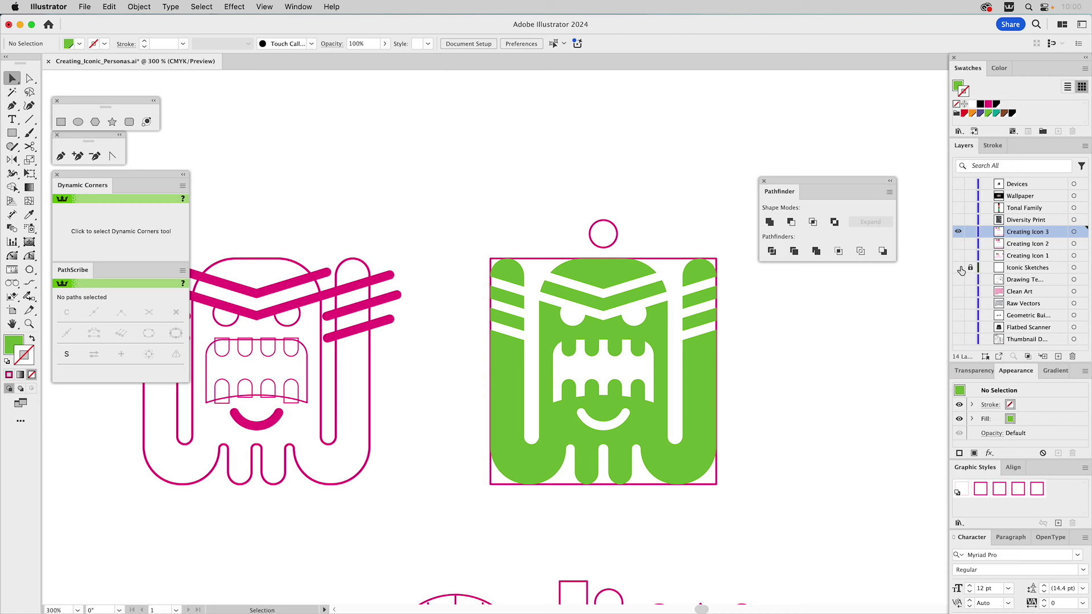
# - Change the cut-out persona icon's fill from green to red and zoom out to the artboard
pyautogui.click(667, 323)
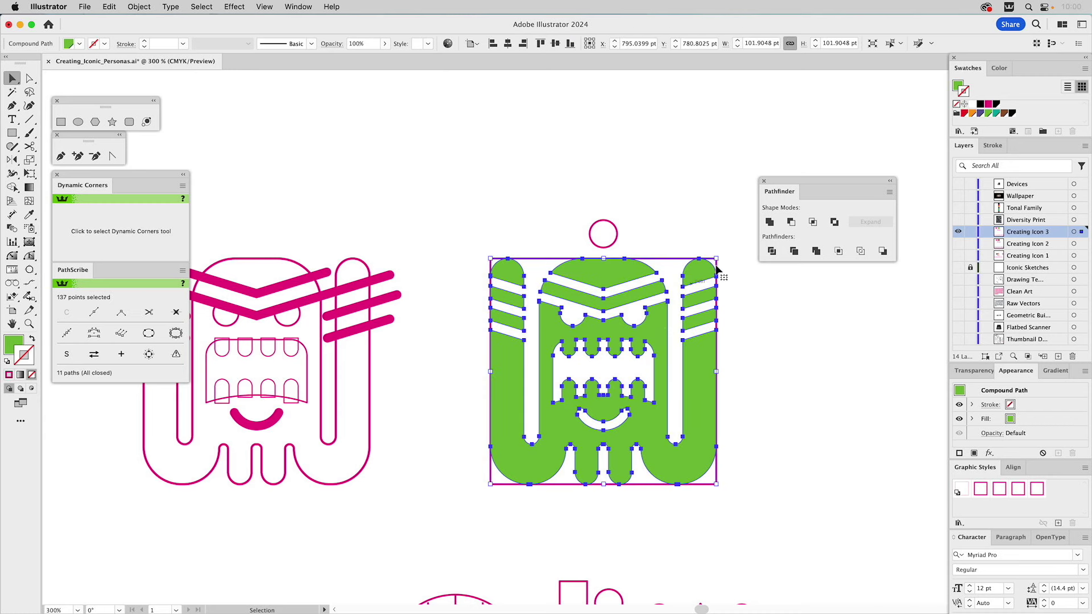
pyautogui.click(964, 114)
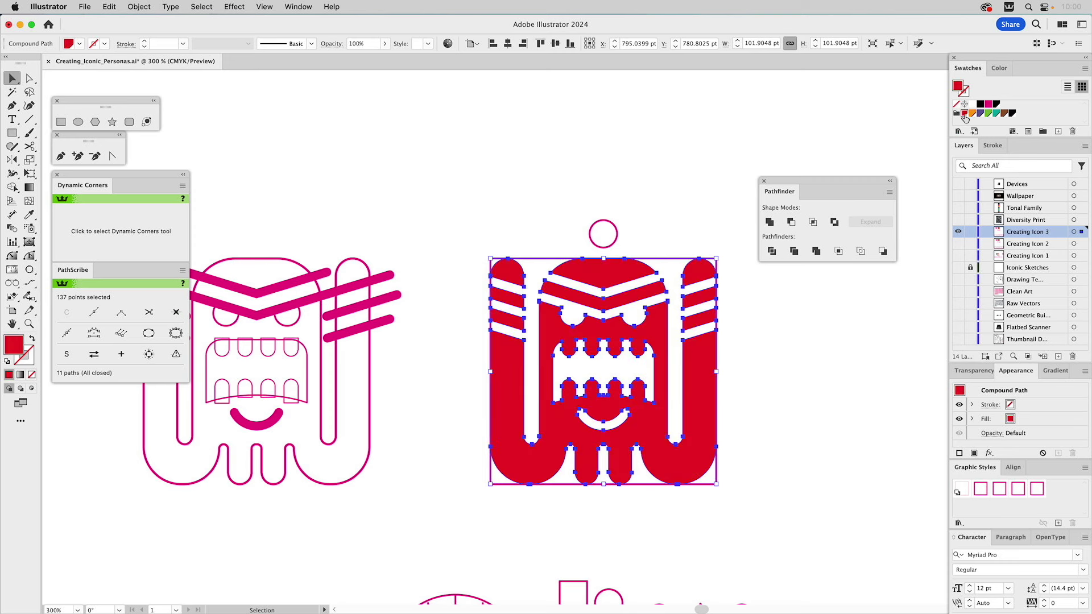
pyautogui.click(668, 125)
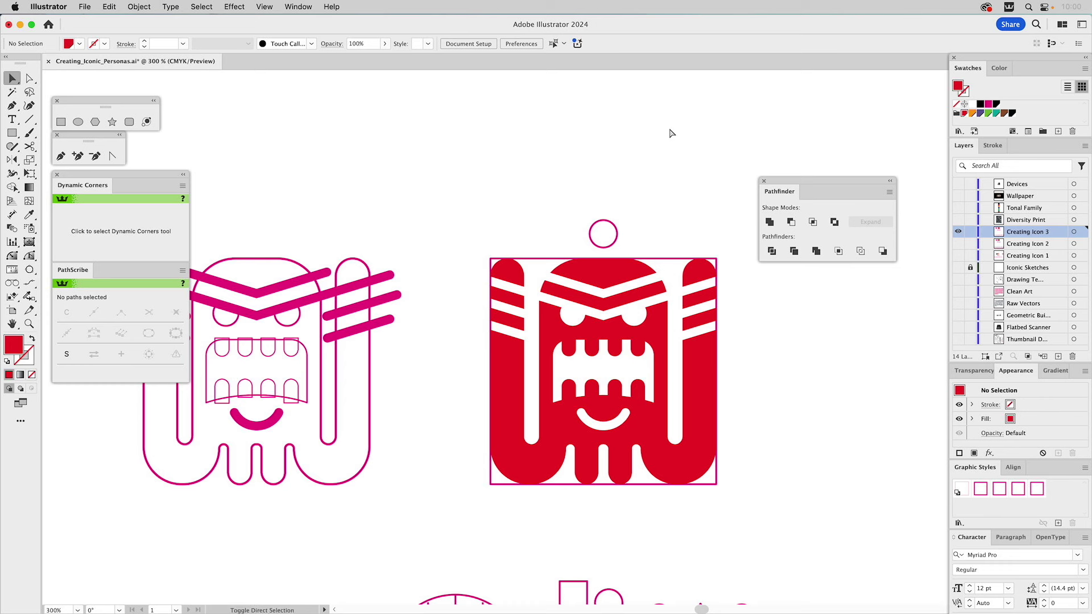
pyautogui.press('super+0')
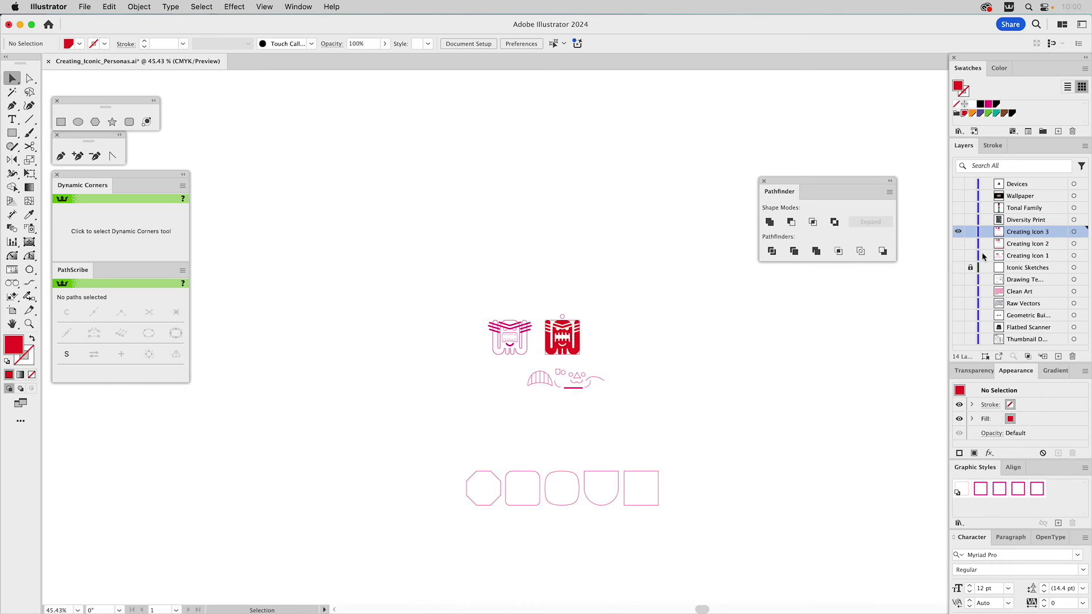
# - Hide Creating Icon 3, show Creating Icon 2, and zoom in on the two icons
pyautogui.click(958, 232)
pyautogui.click(958, 245)
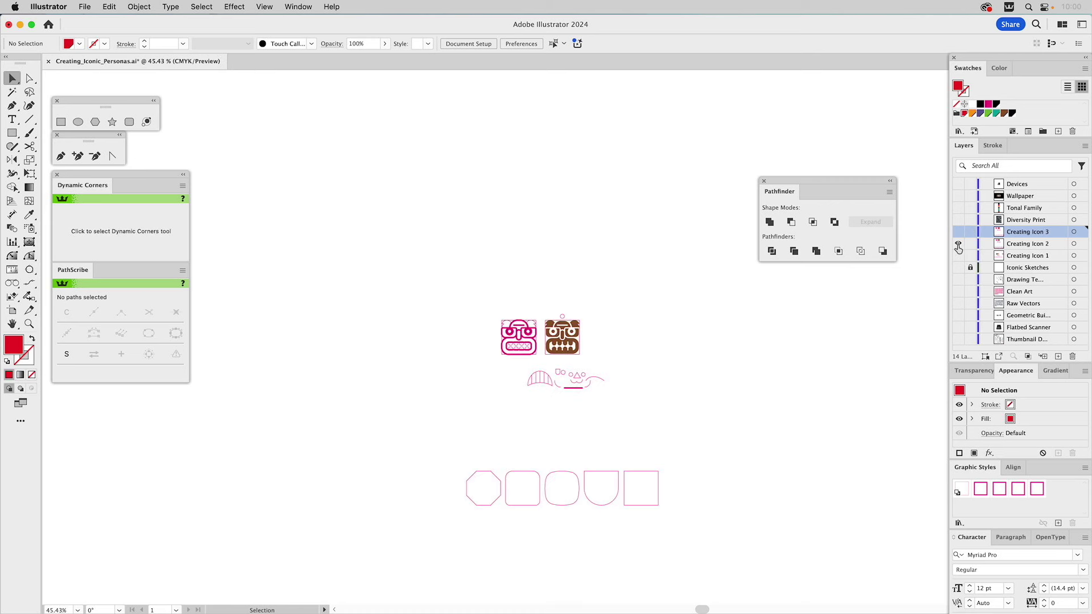
pyautogui.click(29, 323)
pyautogui.moveTo(523, 306); pyautogui.dragTo(605, 385)
# - Select the mouth's anchors and try scaling the shape wider, then undo and clear the selection
pyautogui.press('a')
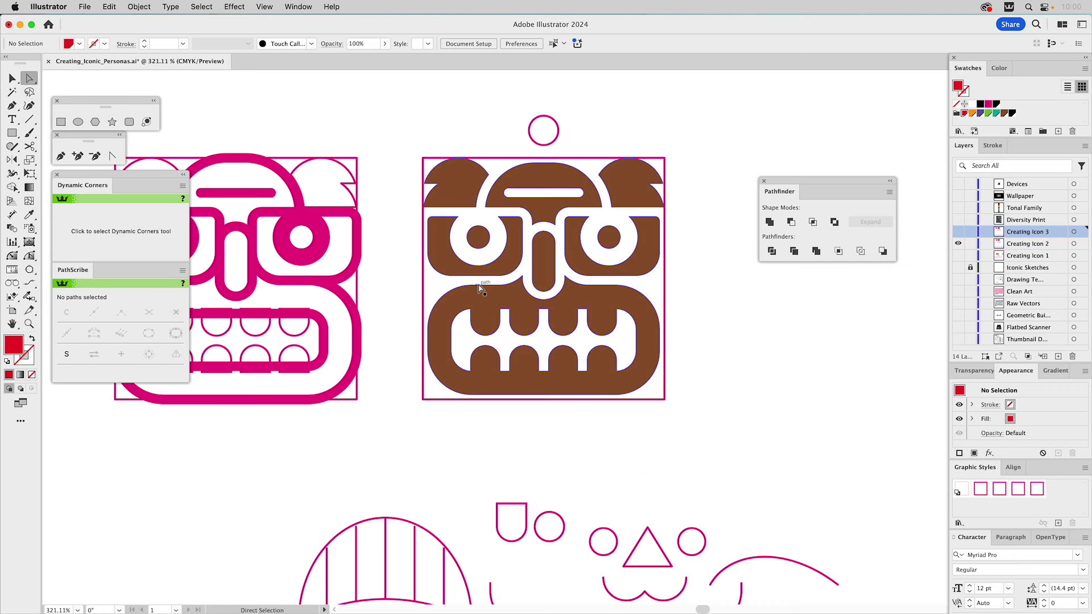
pyautogui.click(453, 297)
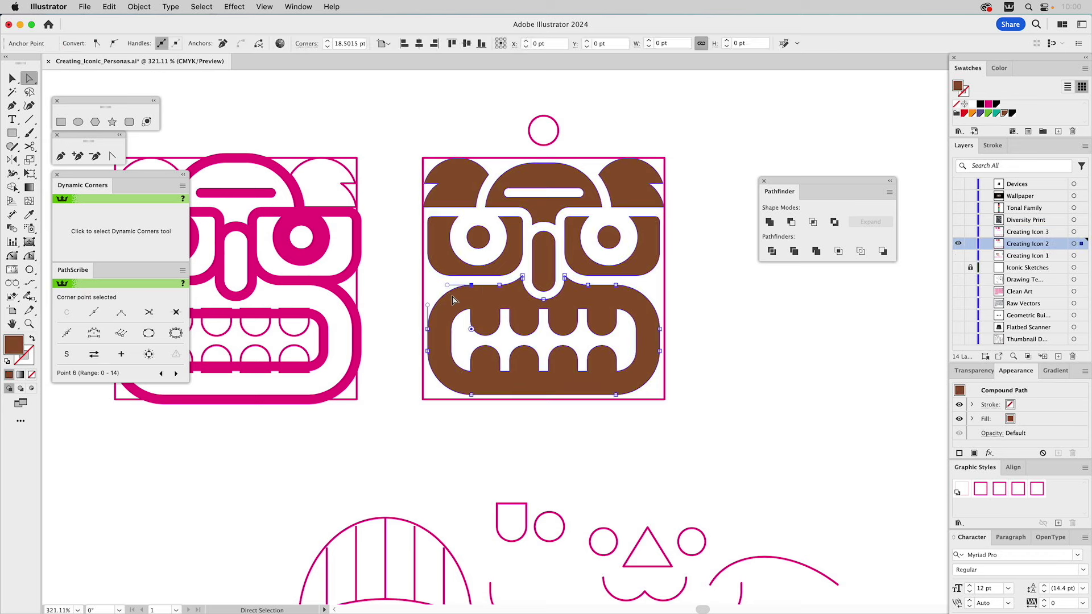
pyautogui.moveTo(432, 346); pyautogui.dragTo(429, 373)
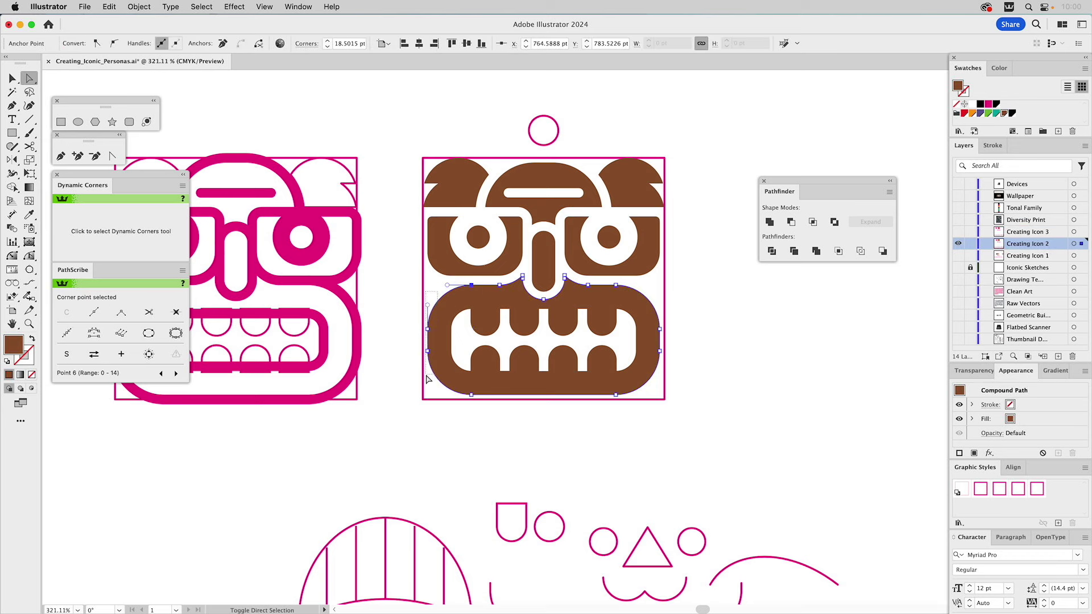
pyautogui.moveTo(428, 380); pyautogui.dragTo(474, 391)
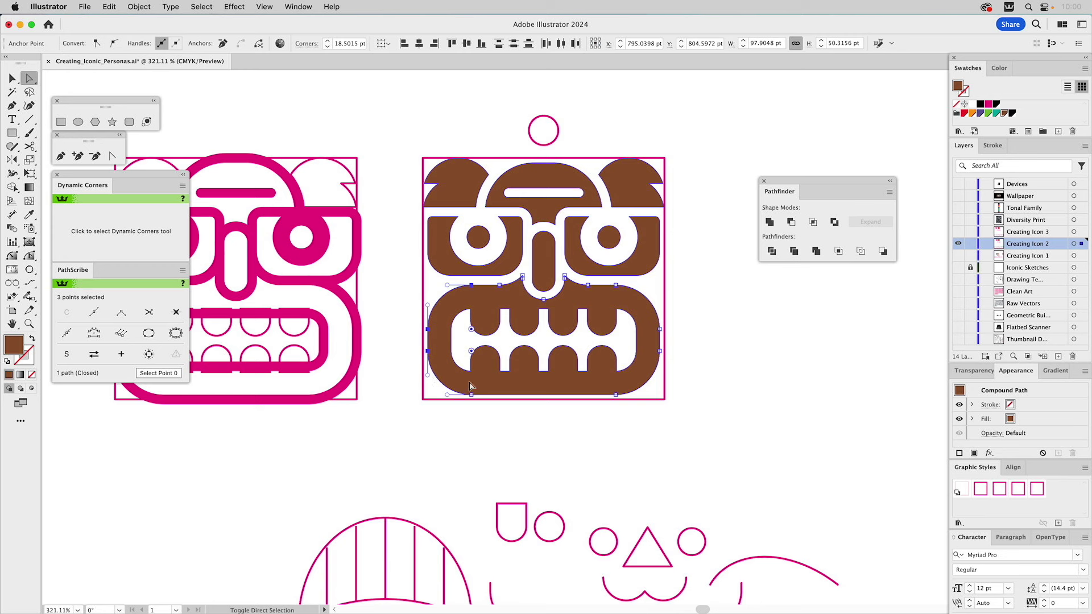
pyautogui.keyDown('shift'); pyautogui.click(616, 394); pyautogui.keyUp('shift')
pyautogui.keyDown('shift'); pyautogui.click(660, 351); pyautogui.keyUp('shift')
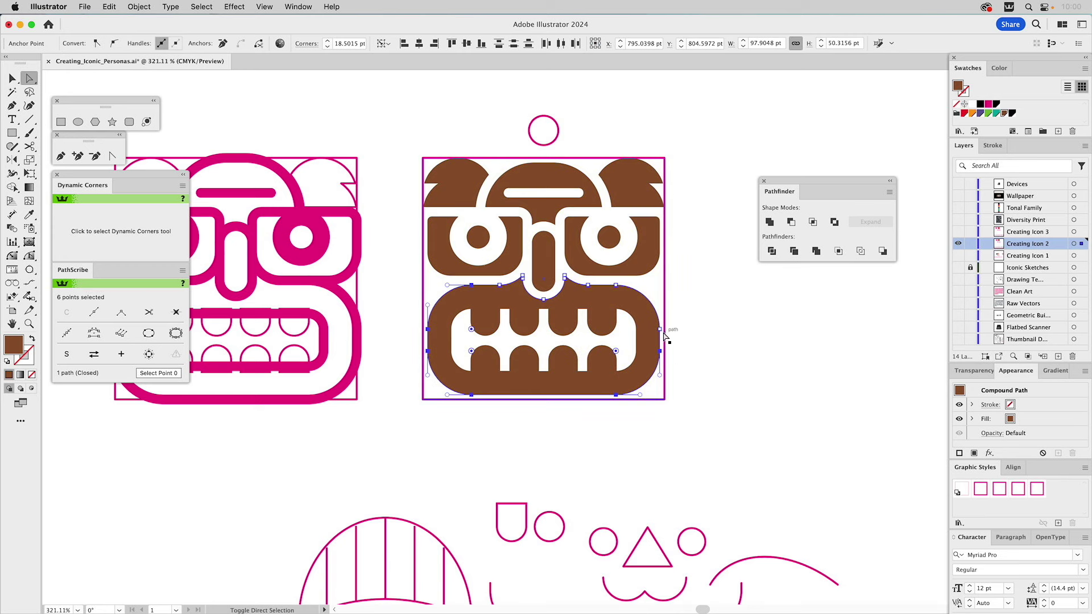
pyautogui.keyDown('shift'); pyautogui.click(660, 328); pyautogui.keyUp('shift')
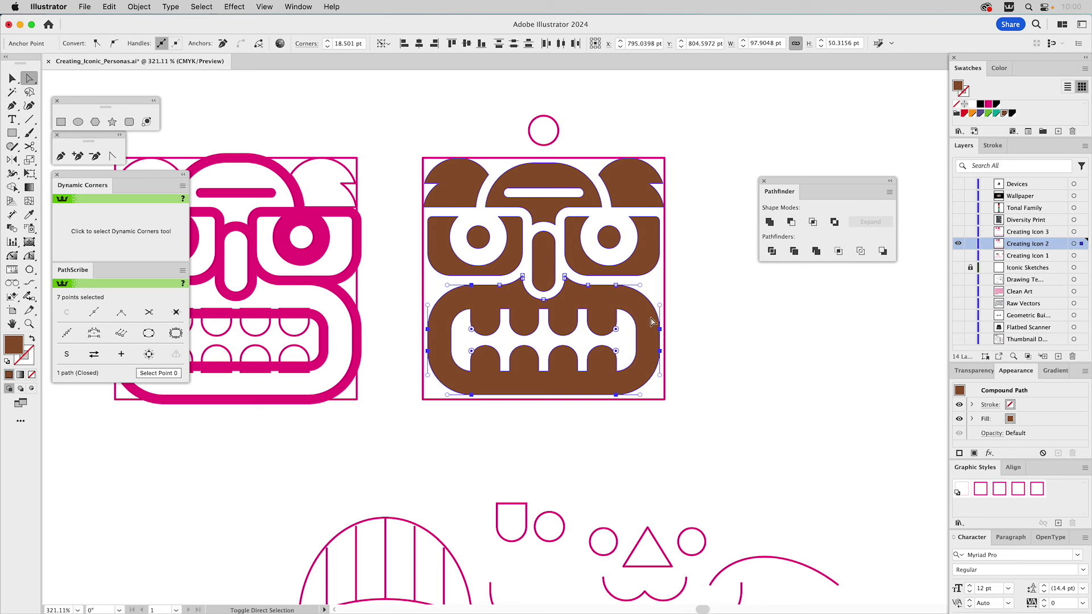
pyautogui.keyDown('shift'); pyautogui.click(616, 285); pyautogui.keyUp('shift')
pyautogui.press('s')
pyautogui.click(471, 284)
pyautogui.moveTo(428, 334); pyautogui.dragTo(425, 334)
pyautogui.press('super+z')
pyautogui.press('a')
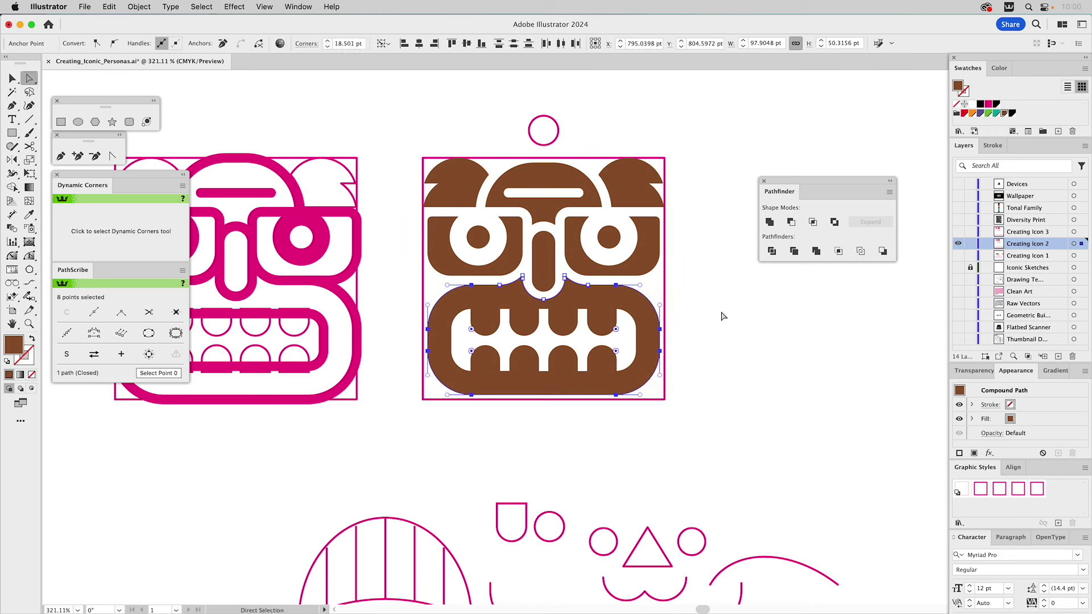
pyautogui.press('super+shift+a')
# - Nudge the mouth's left edge and drag its right-side anchors out to the icon's right edge
pyautogui.click(449, 292)
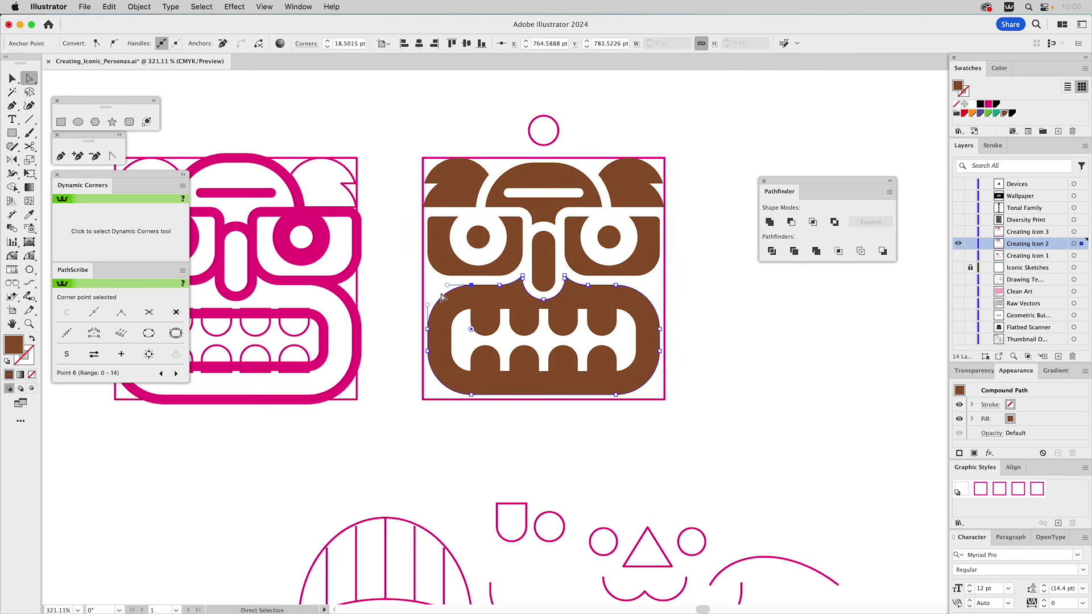
pyautogui.moveTo(435, 305); pyautogui.dragTo(425, 368)
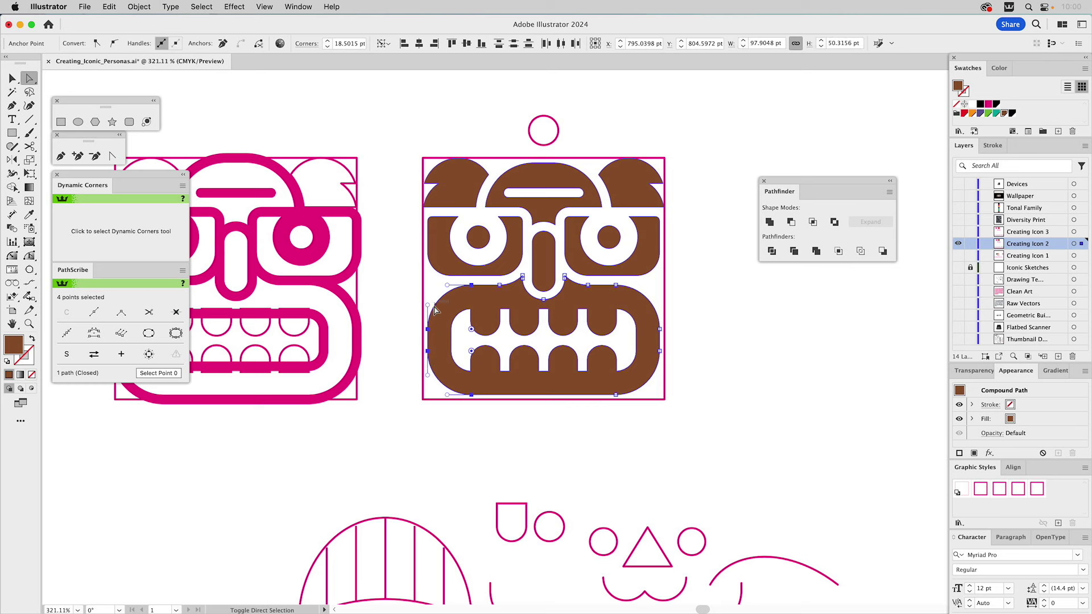
pyautogui.moveTo(430, 334)
pyautogui.mouseDown()
pyautogui.moveTo(442, 334)
pyautogui.moveTo(422, 335)
pyautogui.mouseUp()
pyautogui.click(616, 285)
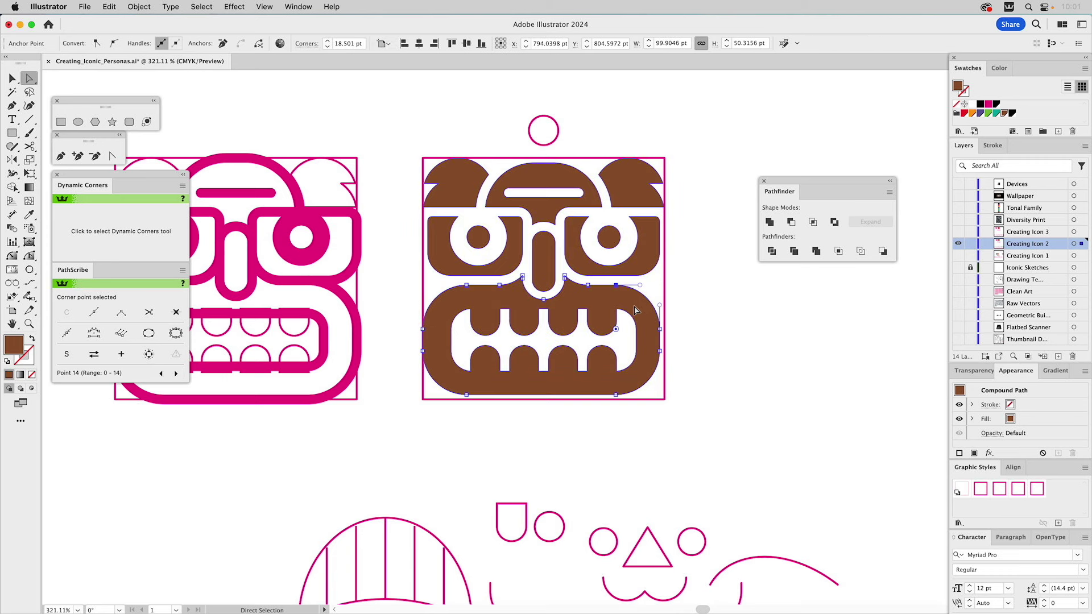
pyautogui.keyDown('shift'); pyautogui.click(660, 328); pyautogui.keyUp('shift')
pyautogui.keyDown('shift'); pyautogui.click(660, 351); pyautogui.keyUp('shift')
pyautogui.keyDown('shift'); pyautogui.click(616, 394); pyautogui.keyUp('shift')
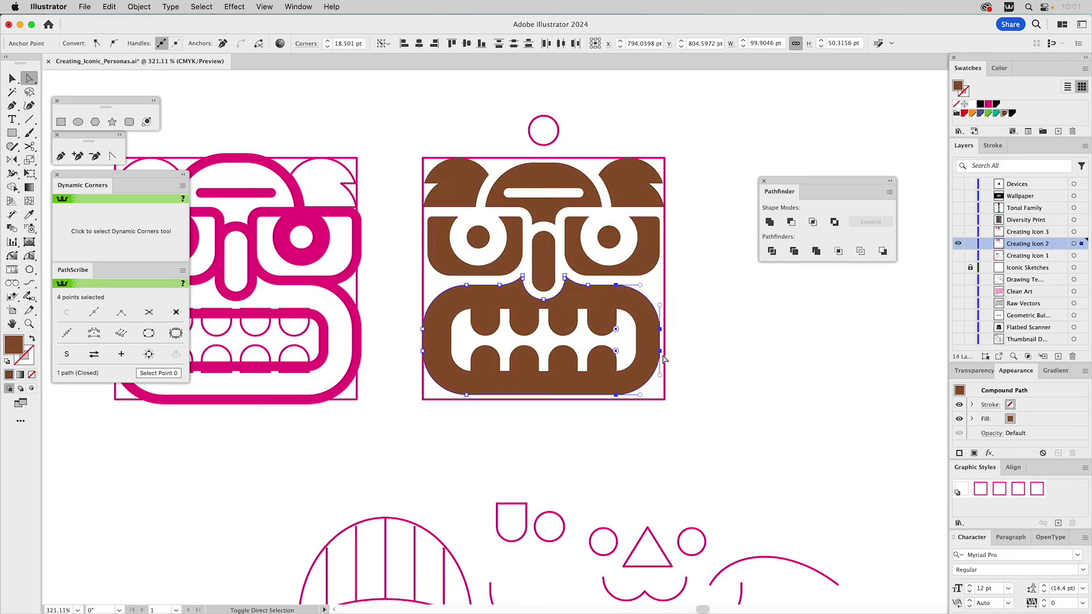
pyautogui.moveTo(663, 352); pyautogui.dragTo(668, 350)
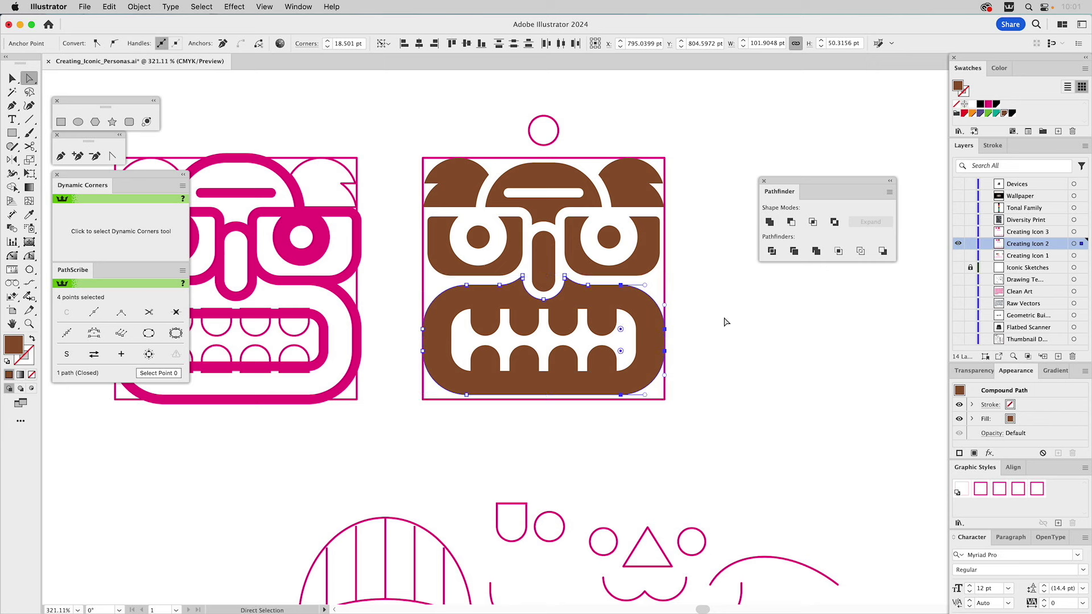
pyautogui.click(755, 325)
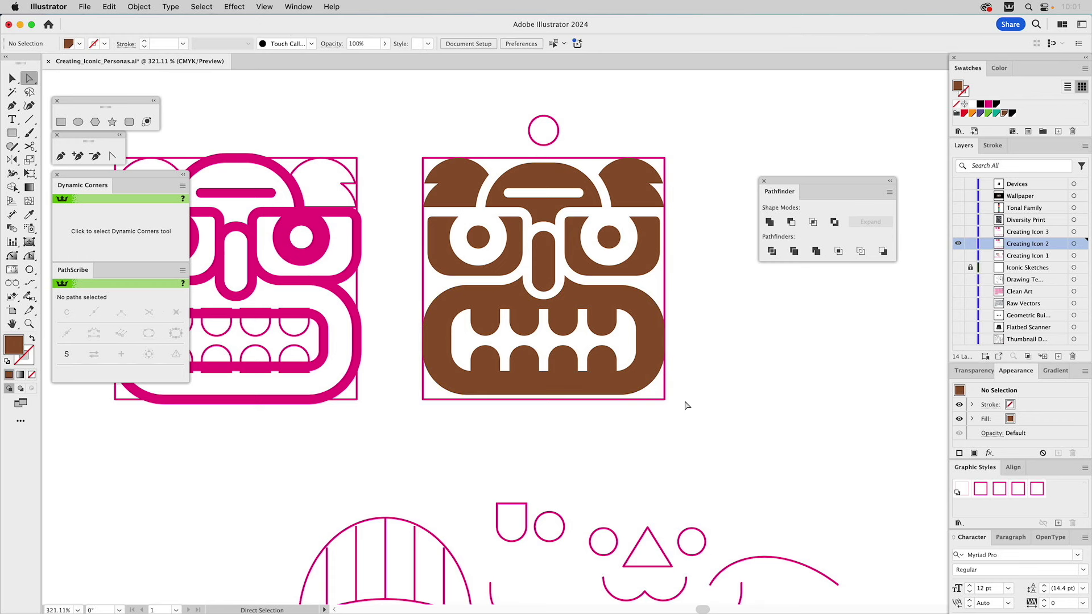
pyautogui.click(445, 392)
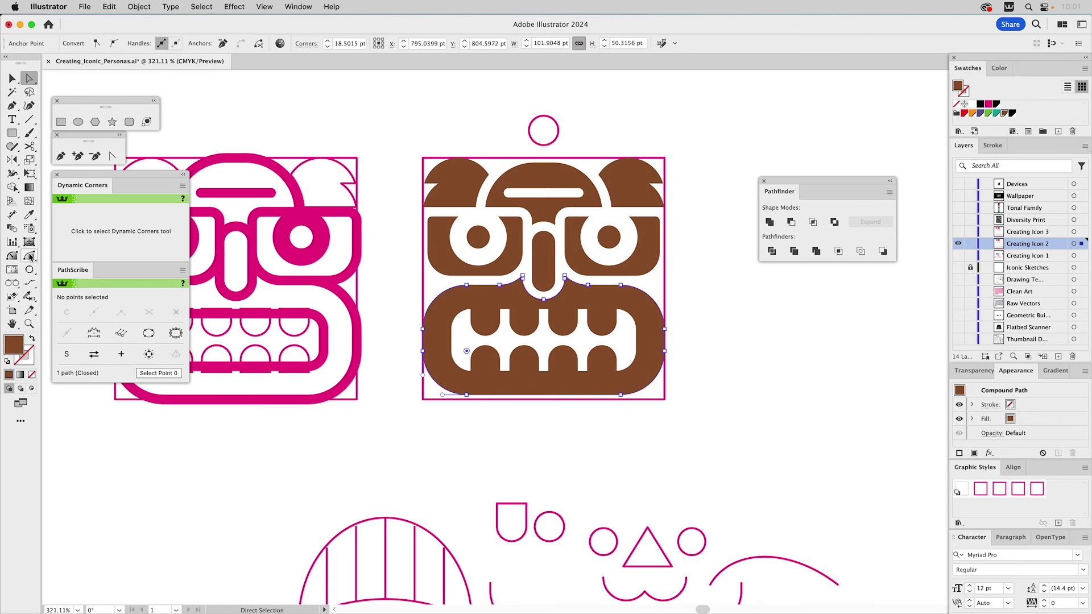
pyautogui.click(28, 257)
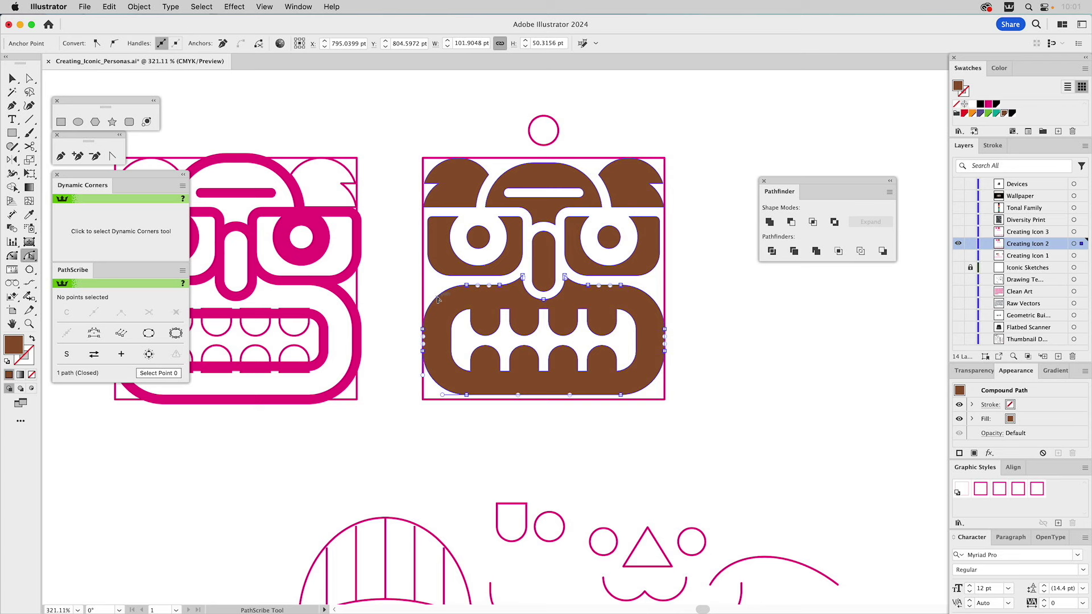
# - Reset the mouth block's corners to 0 pt, then round its four corners to about 16.67 pt
pyautogui.click(12, 255)
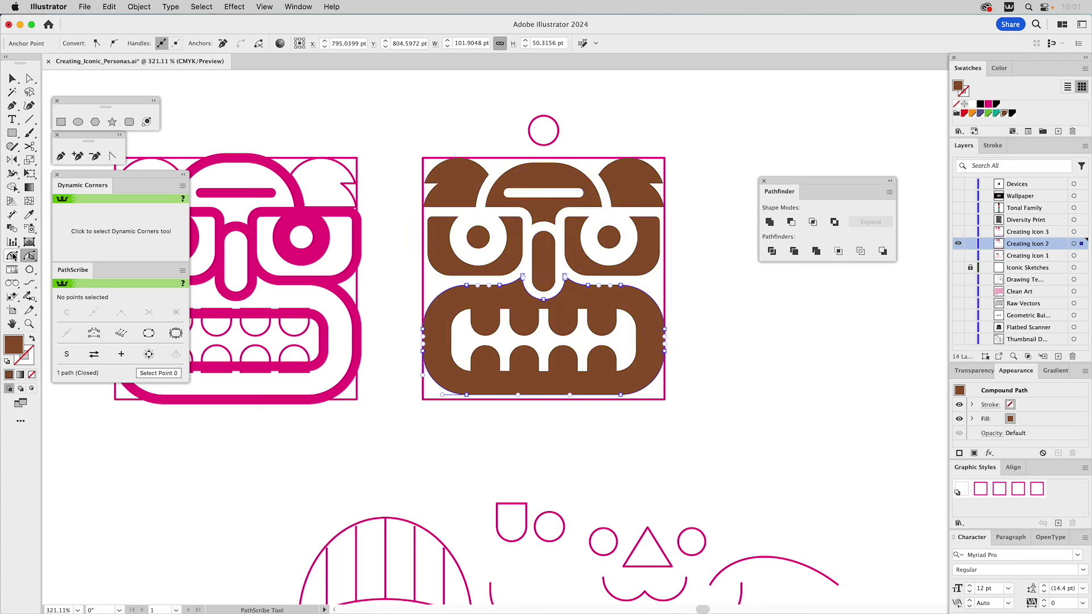
pyautogui.click(450, 287)
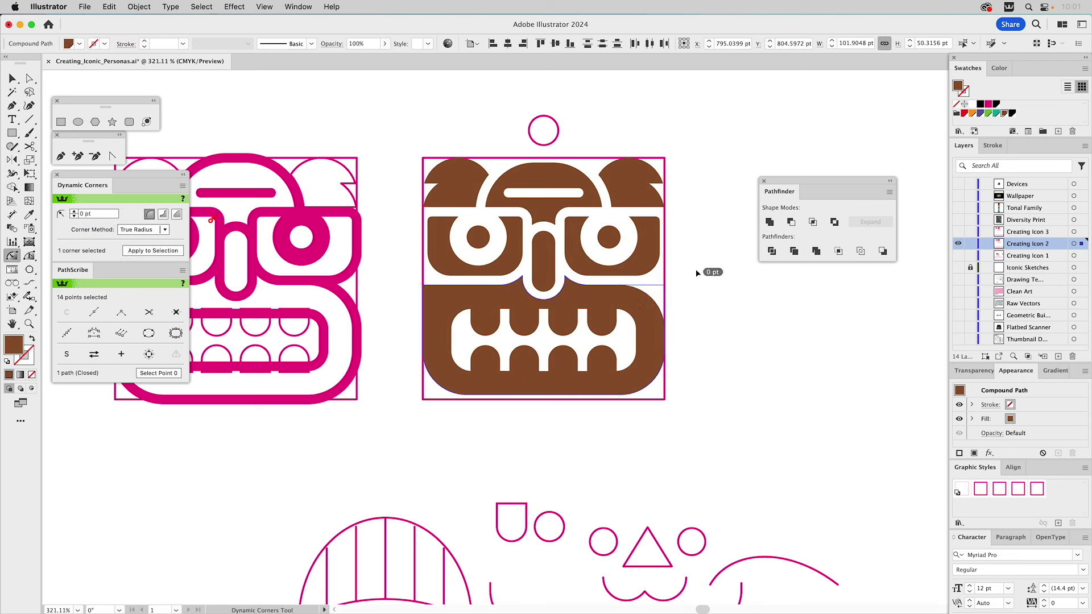
pyautogui.moveTo(648, 376); pyautogui.dragTo(701, 419)
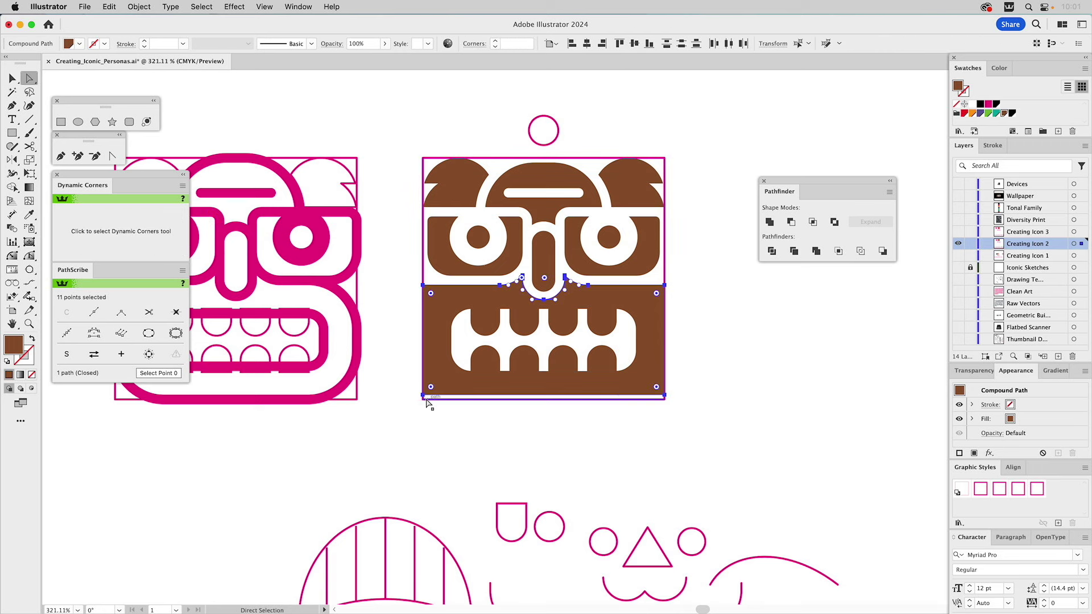
pyautogui.keyDown('super'); pyautogui.click(422, 394); pyautogui.keyUp('super')
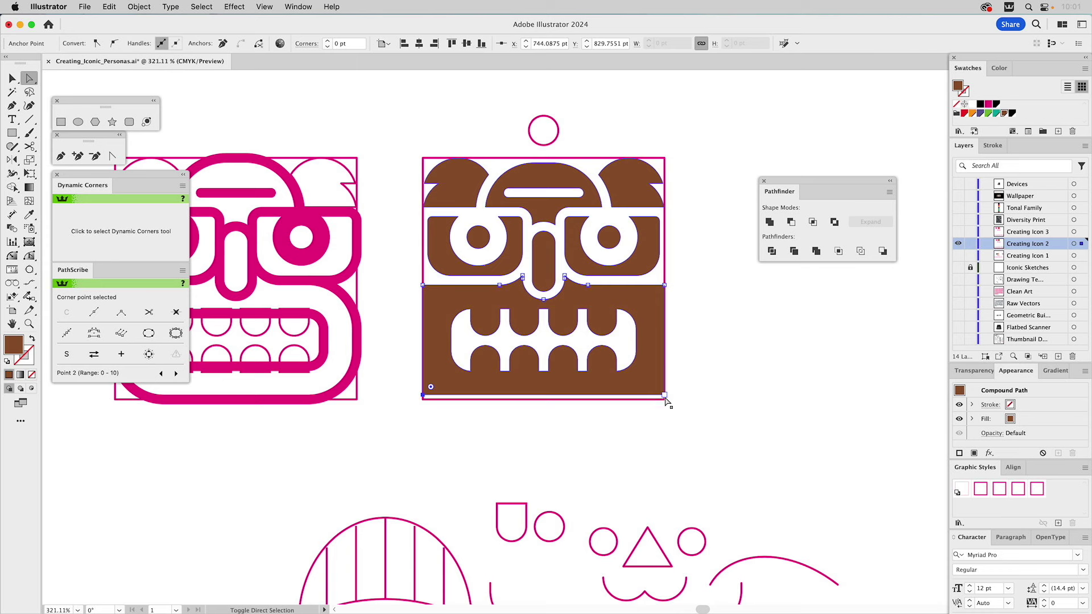
pyautogui.keyDown('shift'); pyautogui.click(664, 396); pyautogui.keyUp('shift')
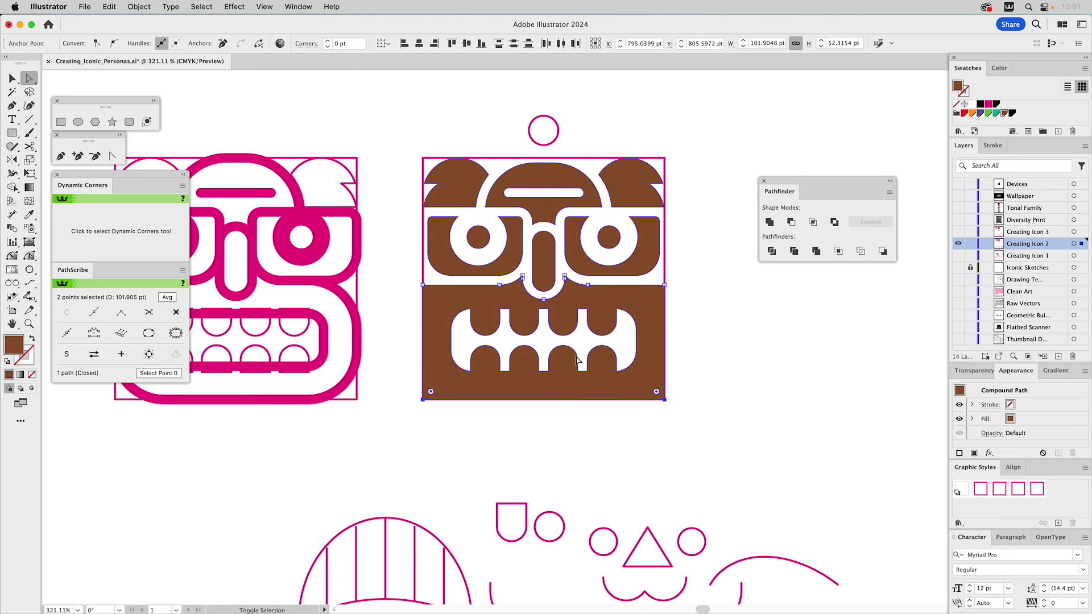
pyautogui.keyDown('shift'); pyautogui.click(423, 284); pyautogui.keyUp('shift')
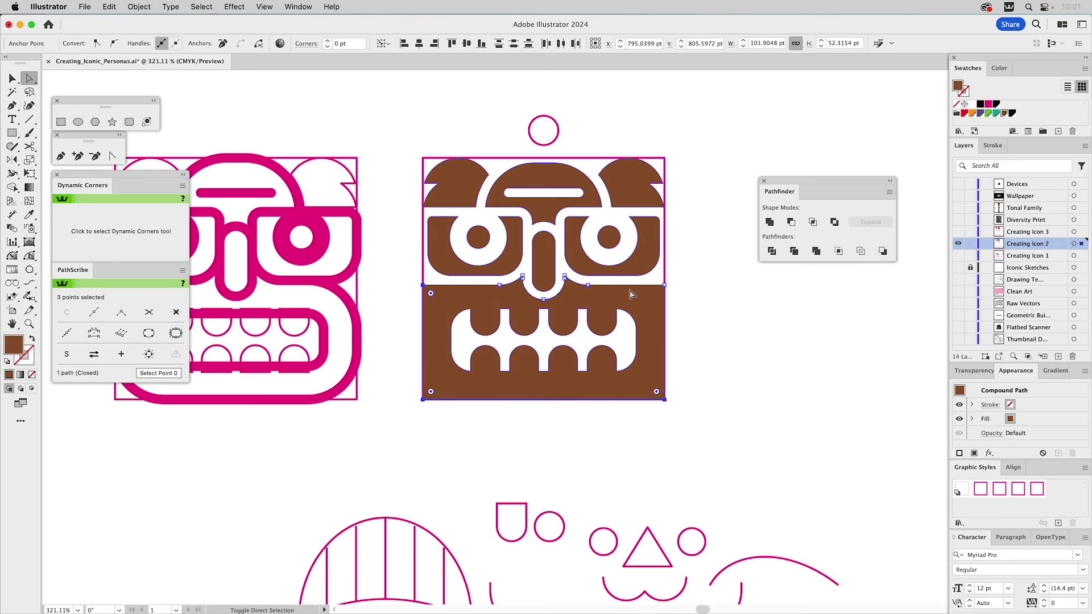
pyautogui.keyDown('shift'); pyautogui.click(663, 285); pyautogui.keyUp('shift')
pyautogui.moveTo(657, 294); pyautogui.dragTo(619, 322)
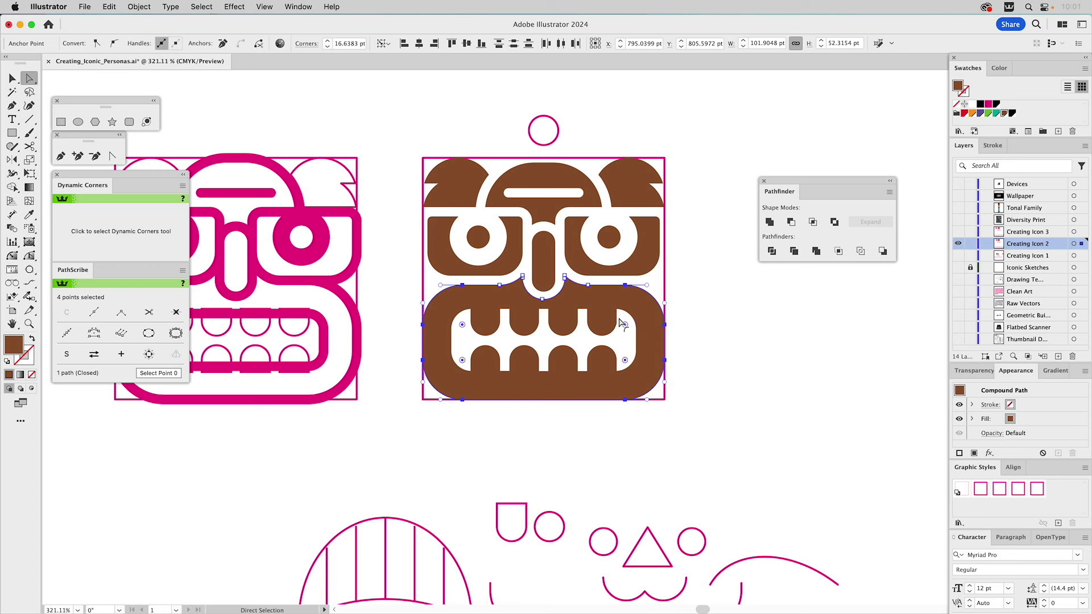
pyautogui.click(714, 337)
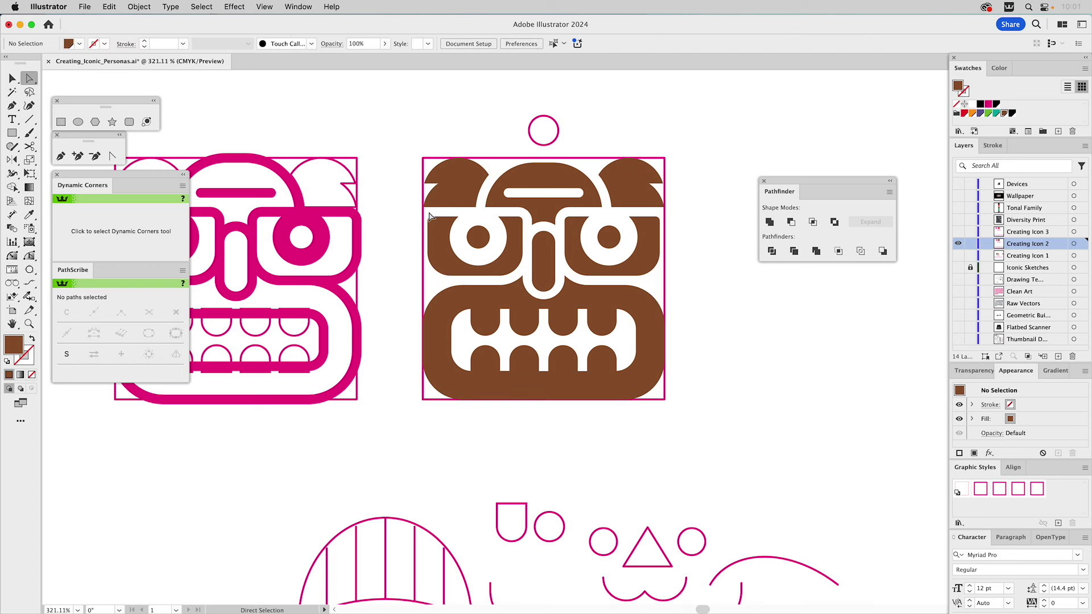
# - Widen the left eye shape toward the left and narrow the right eye shape slightly
pyautogui.moveTo(446, 213); pyautogui.dragTo(428, 282)
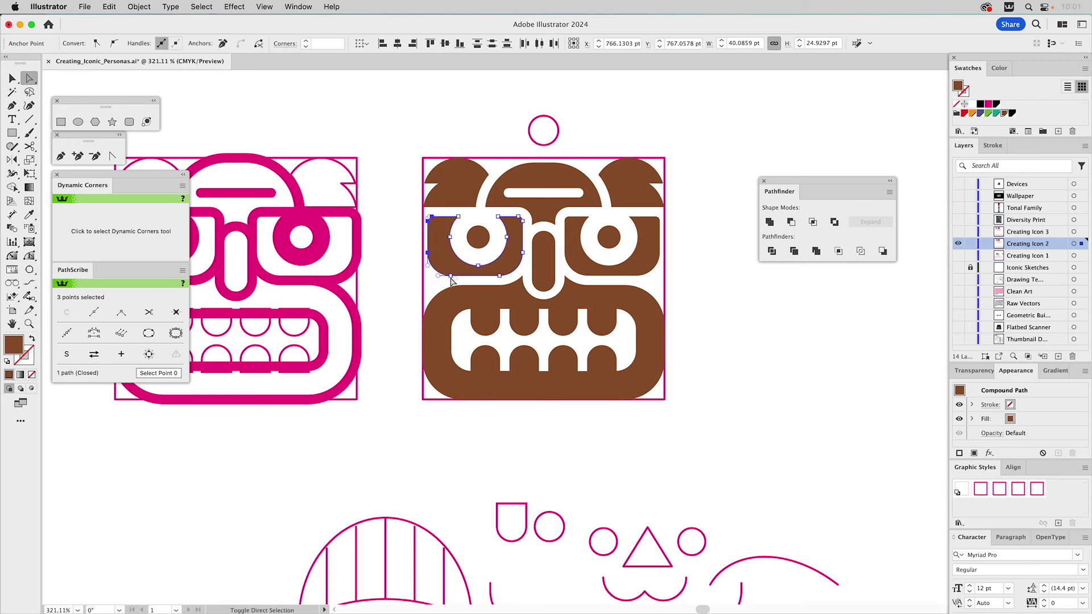
pyautogui.keyDown('shift'); pyautogui.click(429, 254); pyautogui.keyUp('shift')
pyautogui.moveTo(428, 253); pyautogui.dragTo(422, 253)
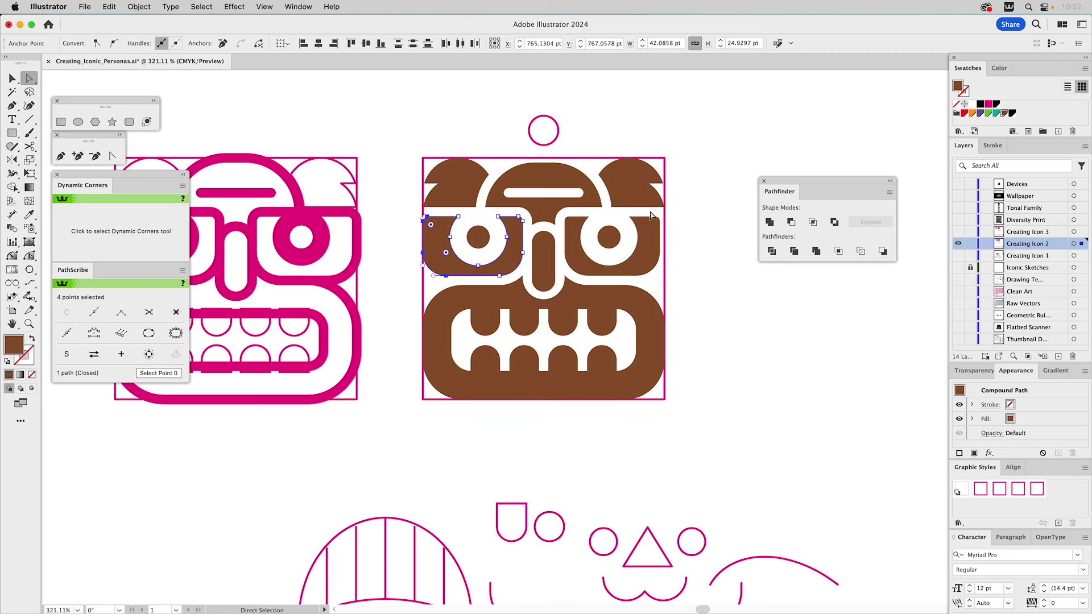
pyautogui.moveTo(639, 213); pyautogui.dragTo(657, 285)
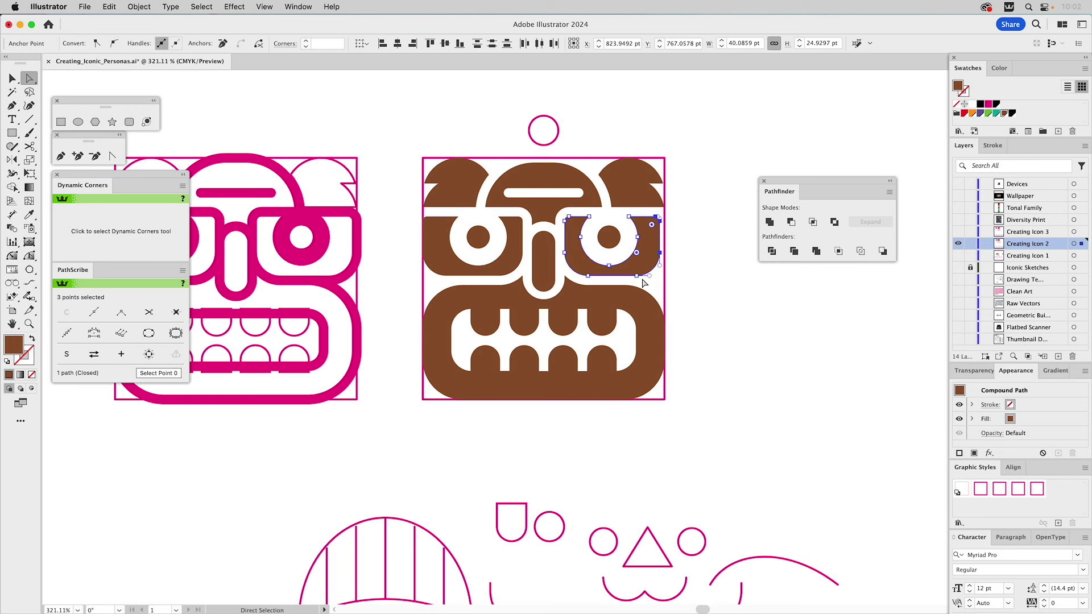
pyautogui.keyDown('shift'); pyautogui.click(636, 276); pyautogui.keyUp('shift')
pyautogui.moveTo(658, 227); pyautogui.dragTo(669, 227)
pyautogui.click(701, 228)
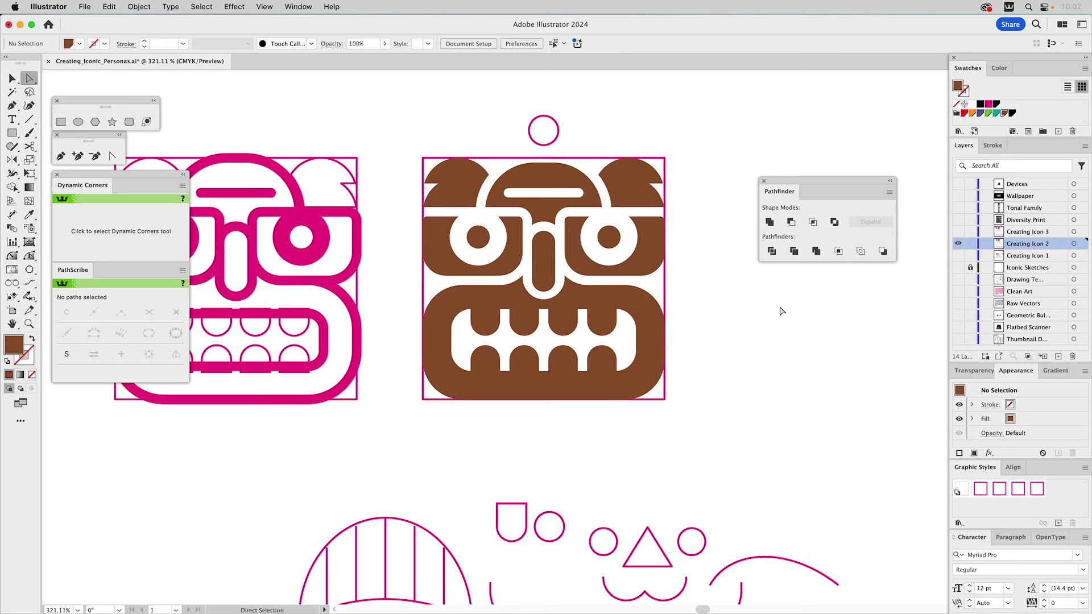
pyautogui.press('super+0')
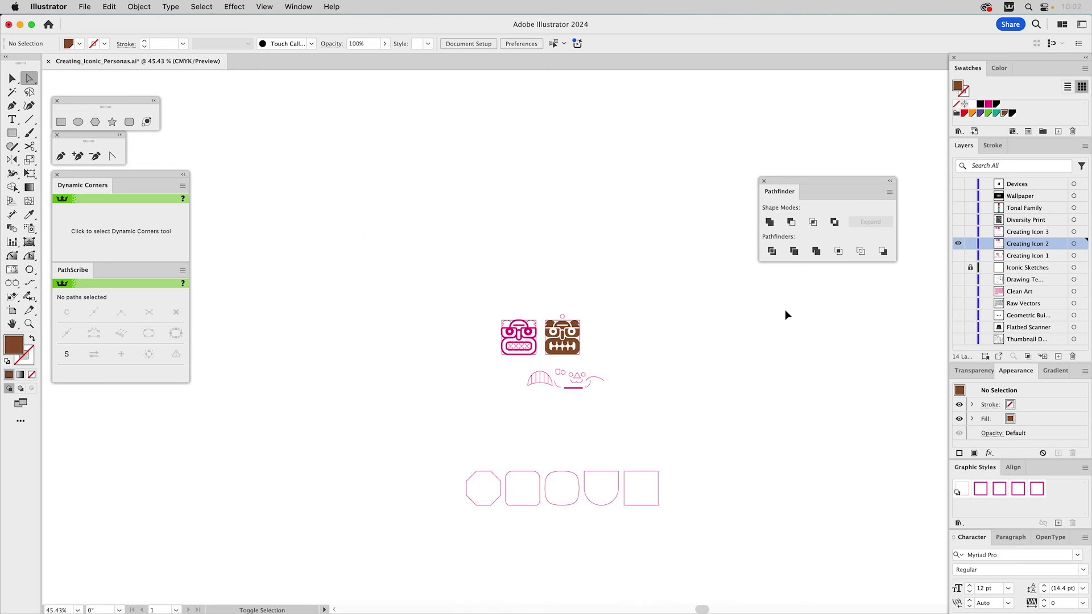
# - Hide Creating Icon 2 and show the Diversity Print and Tonal Family swatch layers
pyautogui.click(957, 245)
pyautogui.click(959, 292)
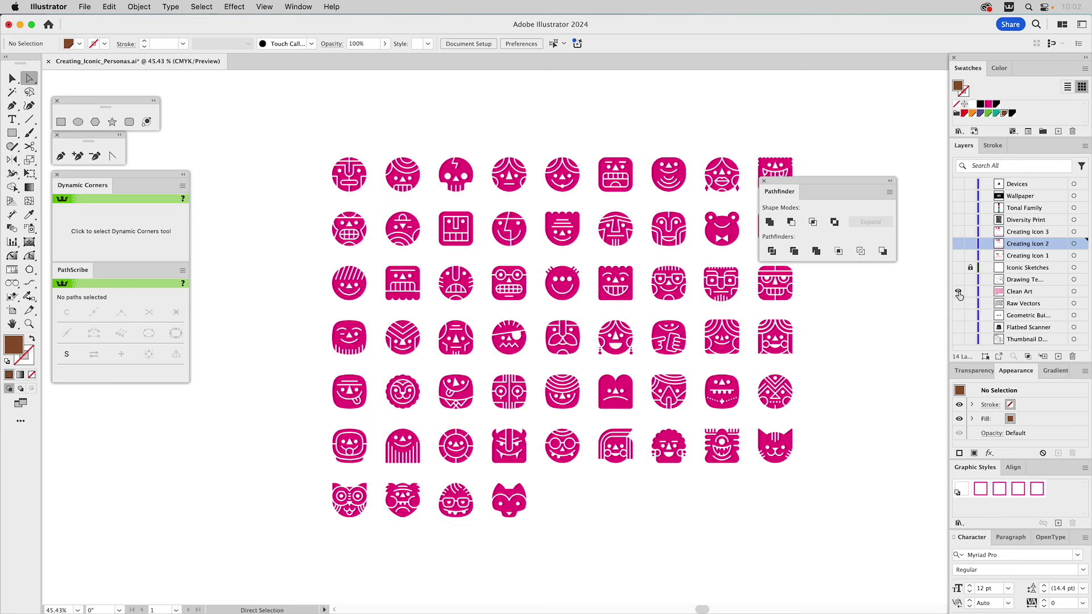
pyautogui.click(958, 292)
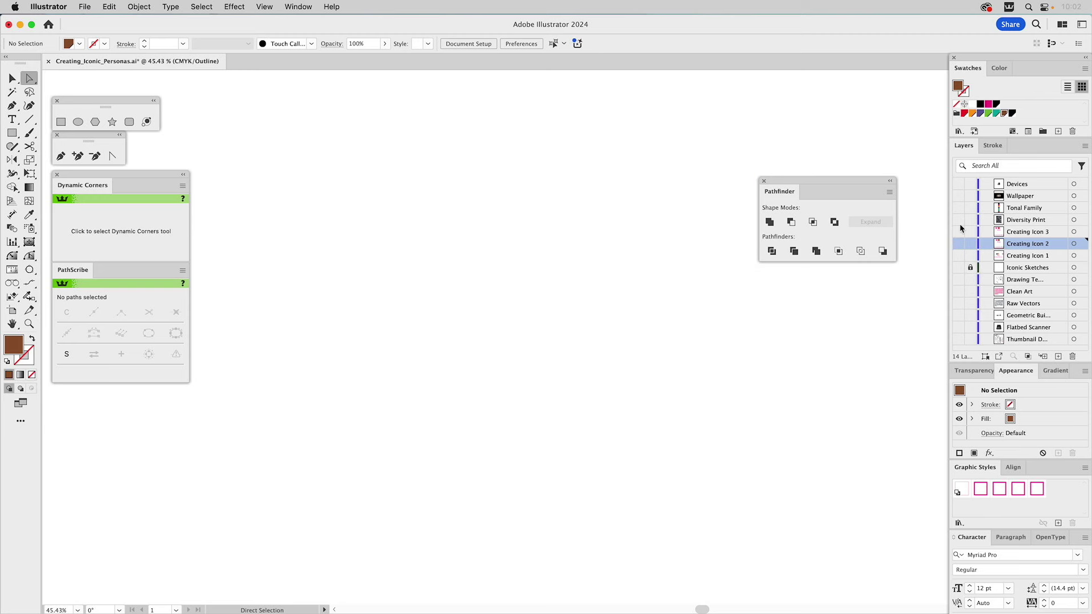
pyautogui.click(958, 220)
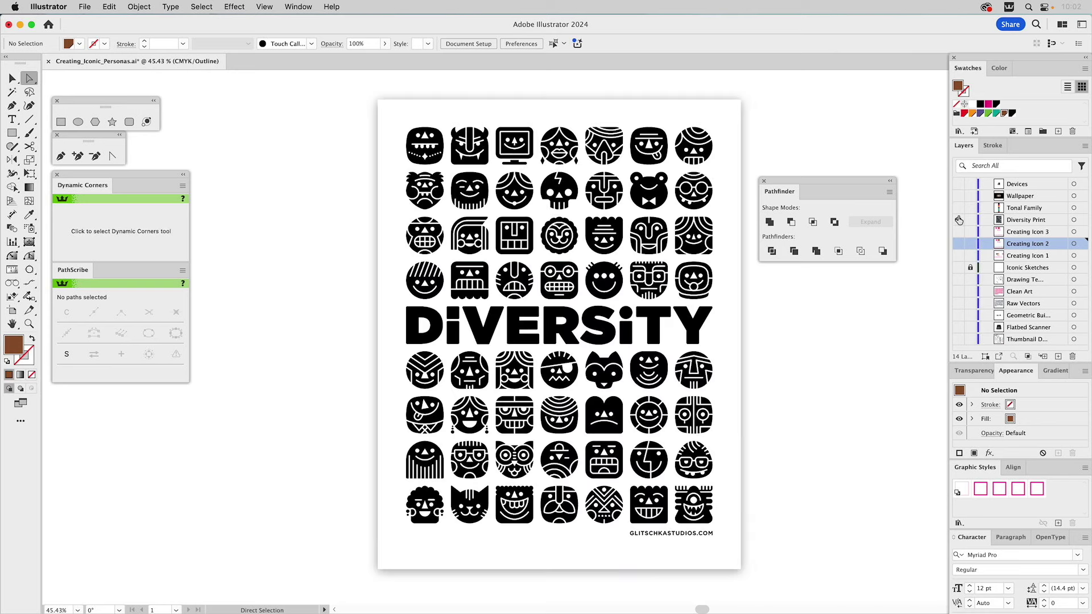
pyautogui.click(959, 209)
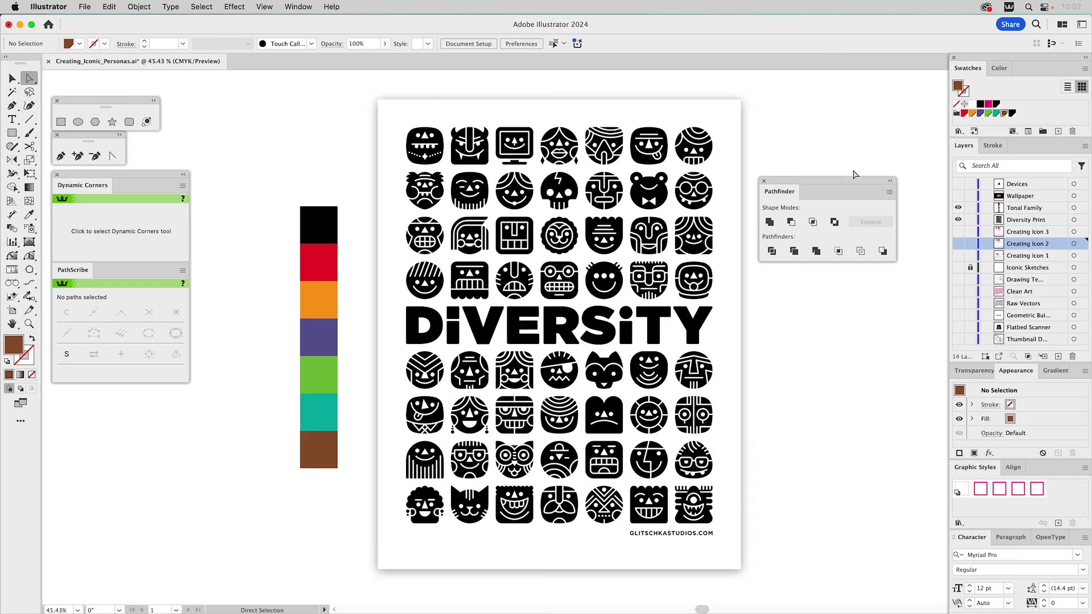
pyautogui.press('v')
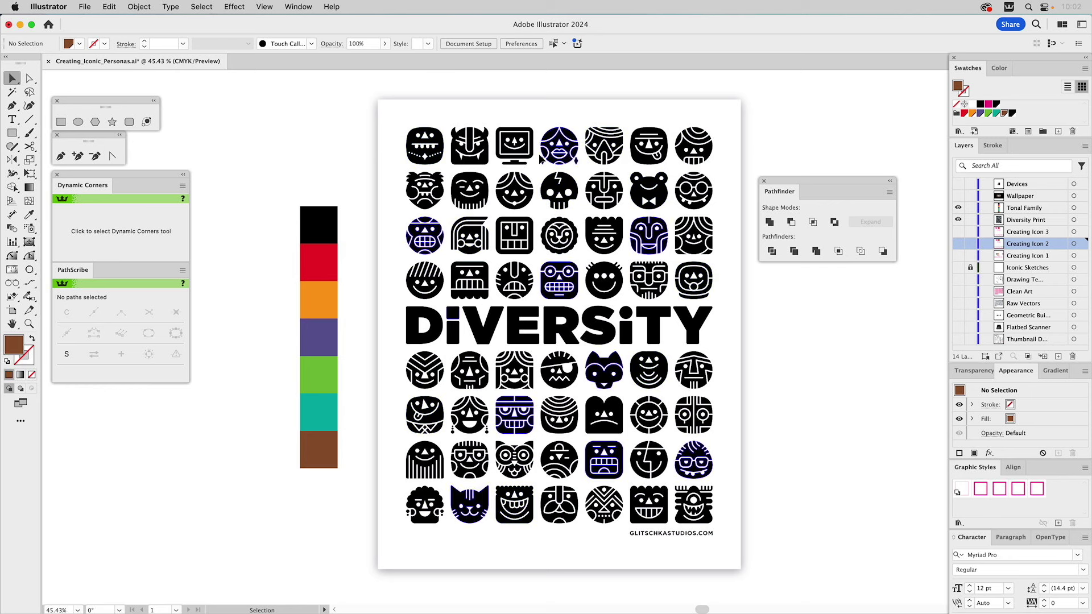
# - Eyedrop red onto the first set of black icons and orange onto the next
pyautogui.click(467, 135)
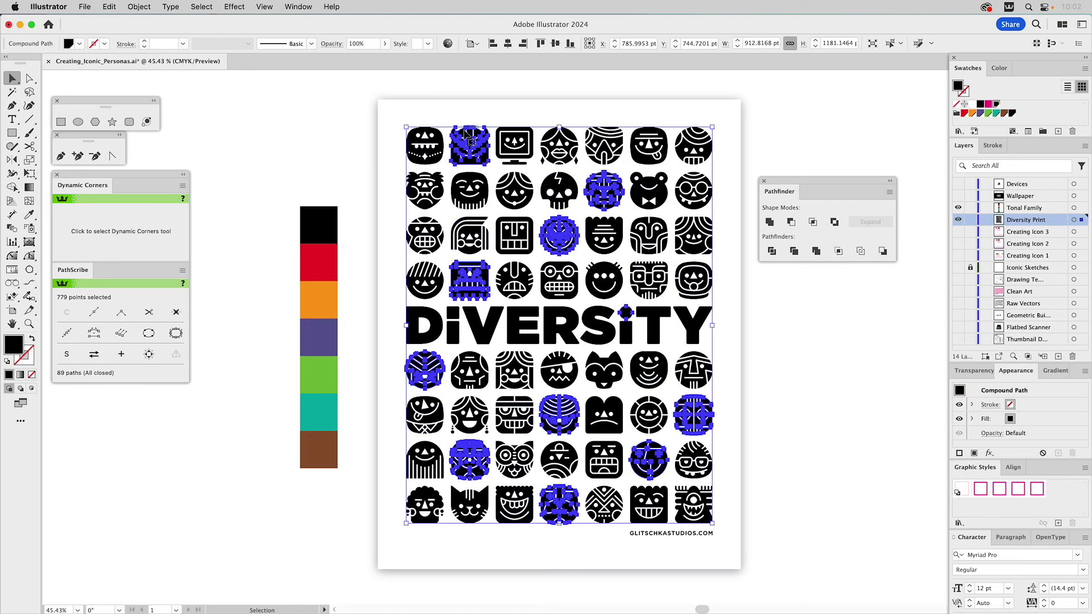
pyautogui.press('i')
pyautogui.click(330, 267)
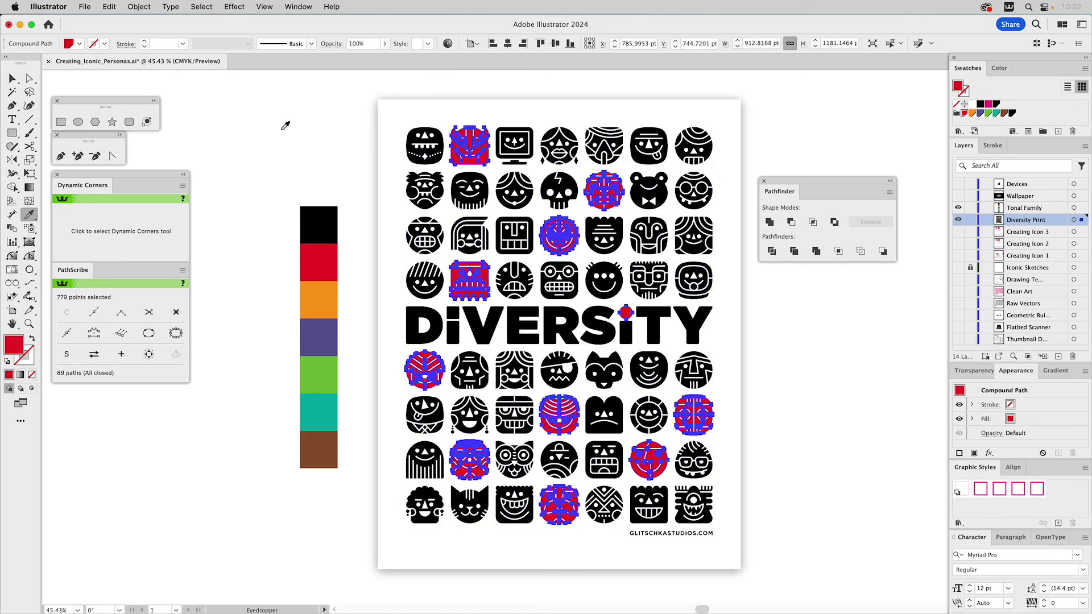
pyautogui.press('v')
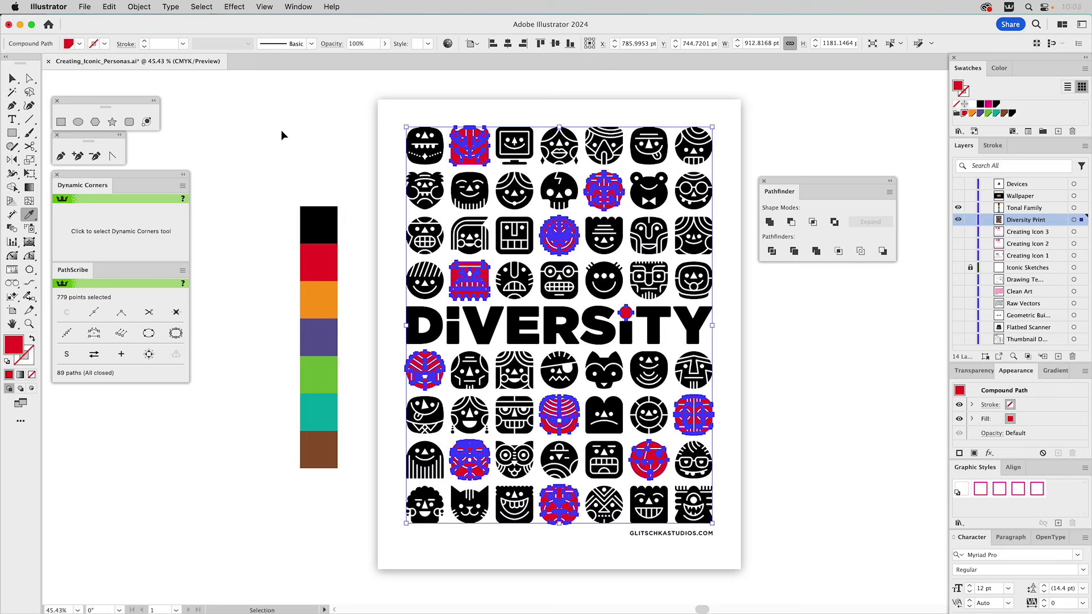
pyautogui.click(282, 132)
pyautogui.click(560, 148)
pyautogui.press('i')
pyautogui.click(327, 301)
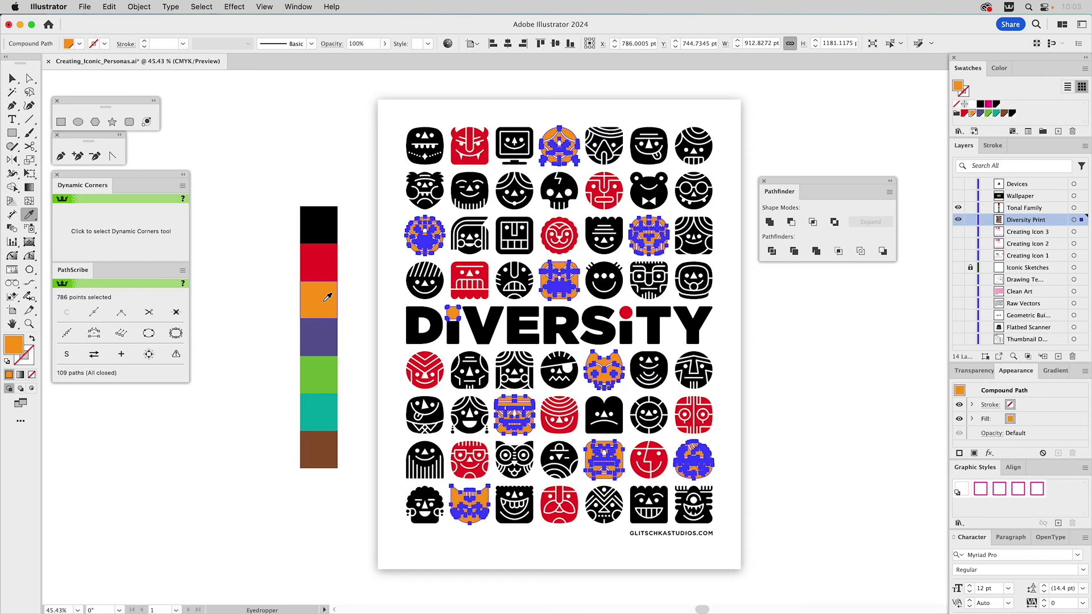
pyautogui.press('v')
pyautogui.click(341, 152)
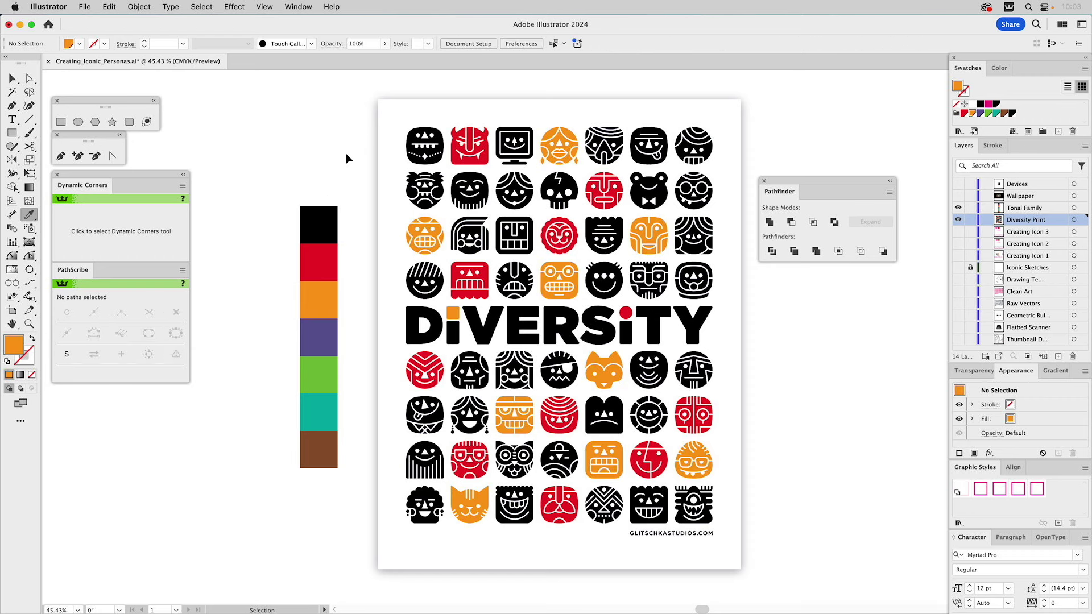
# - Recolor the next two sets of black icons purple and green from the strip
pyautogui.click(424, 184)
pyautogui.press('i')
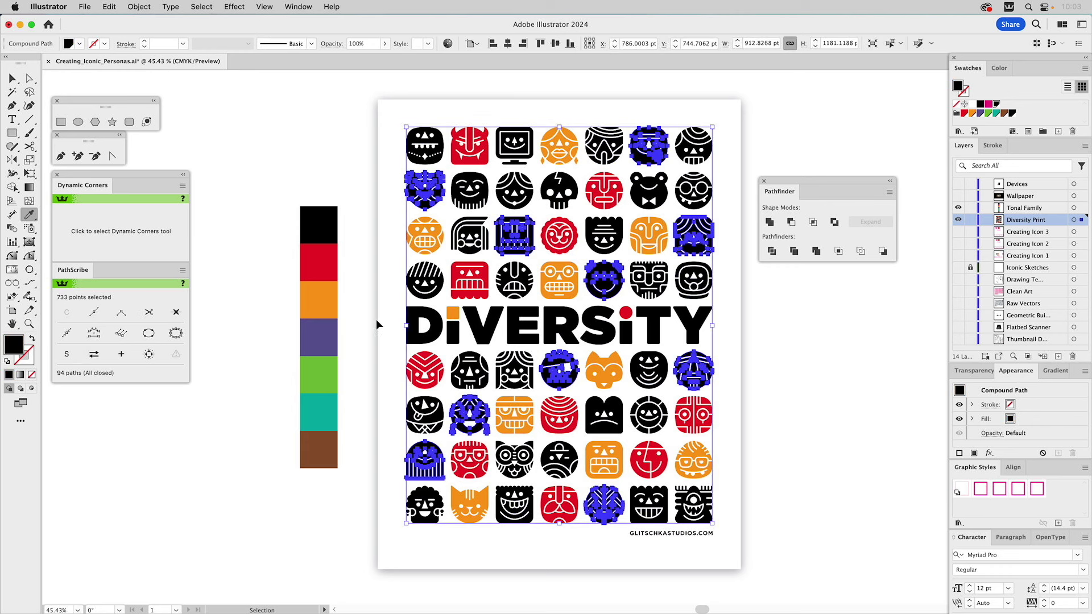
pyautogui.click(322, 332)
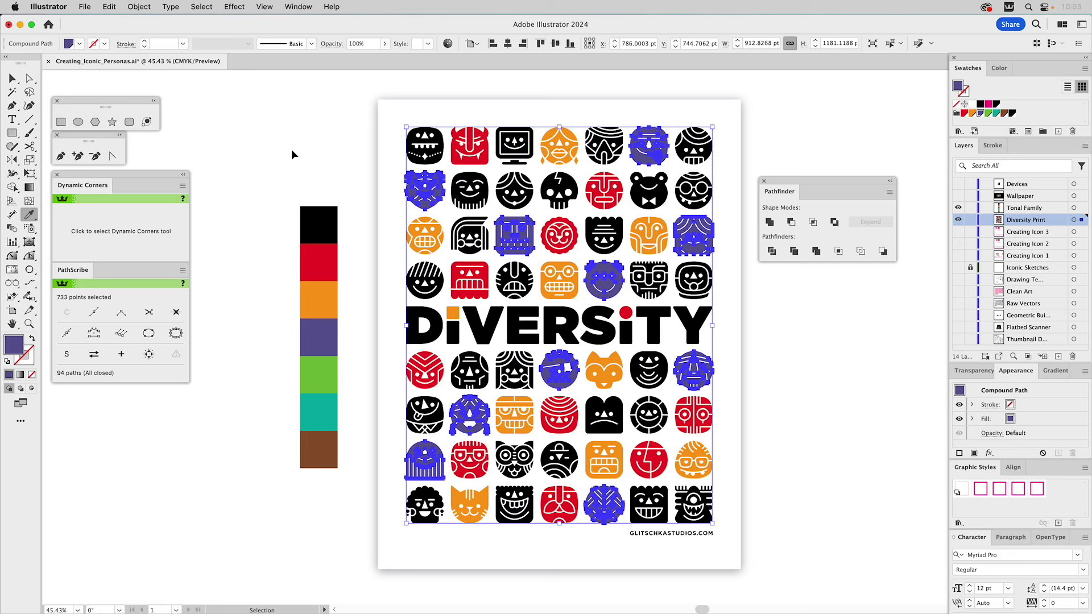
pyautogui.keyDown('super'); pyautogui.click(514, 196); pyautogui.keyUp('super')
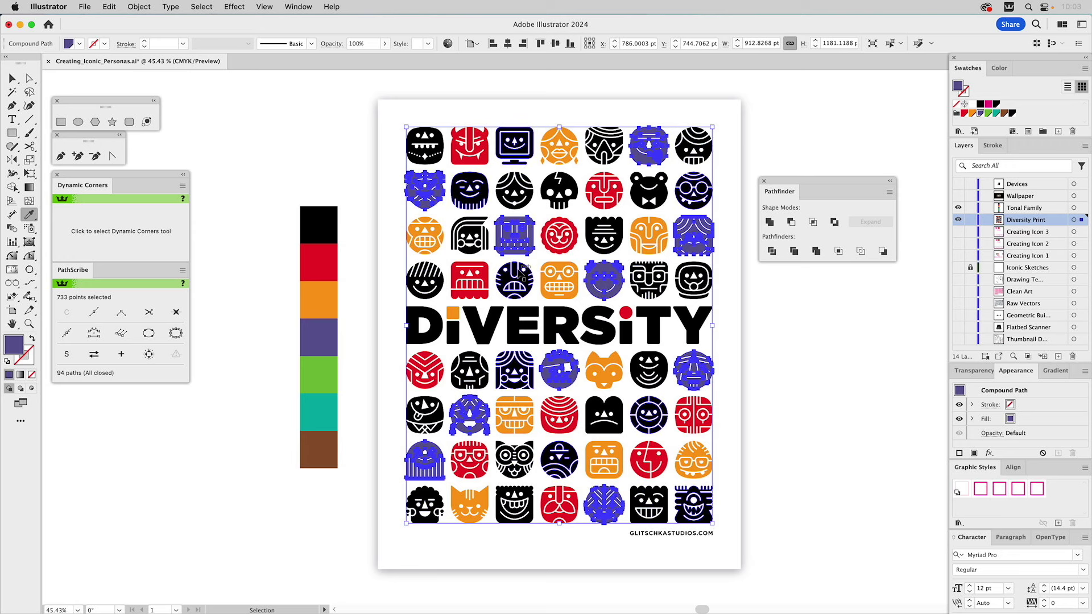
pyautogui.click(319, 374)
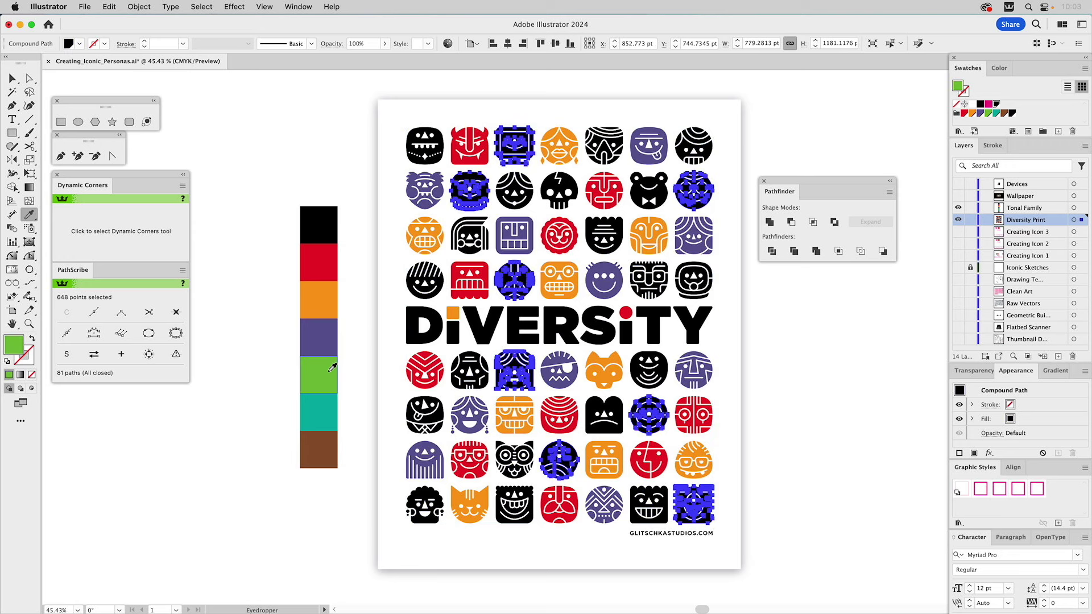
pyautogui.keyDown('super'); pyautogui.click(248, 292); pyautogui.keyUp('super')
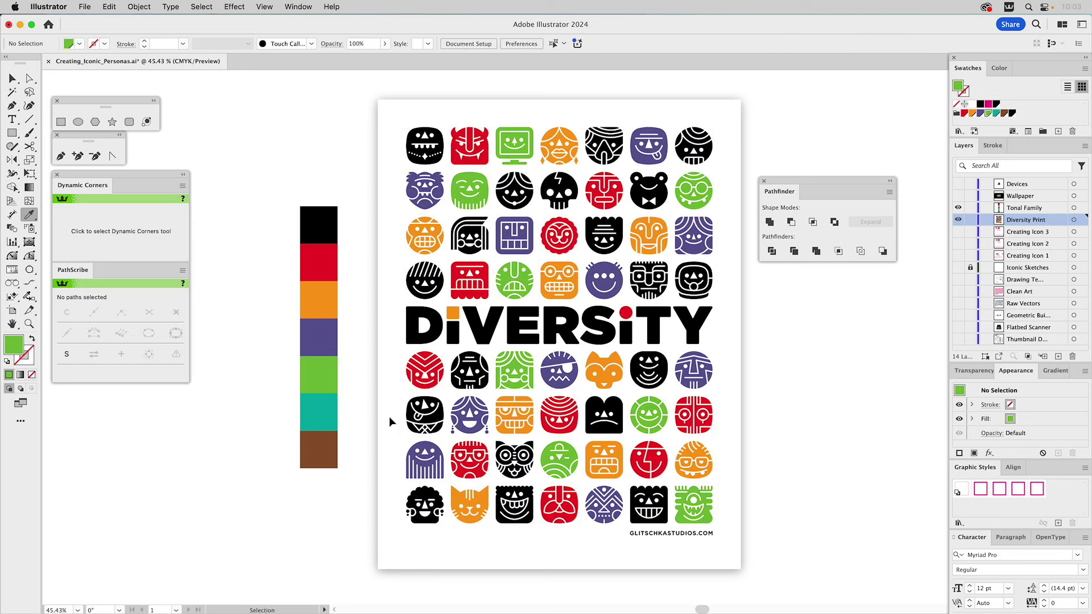
# - Turn the remaining black icons teal and brown, then hide the Diversity Print layer
pyautogui.keyDown('super'); pyautogui.click(410, 411); pyautogui.keyUp('super')
pyautogui.click(324, 410)
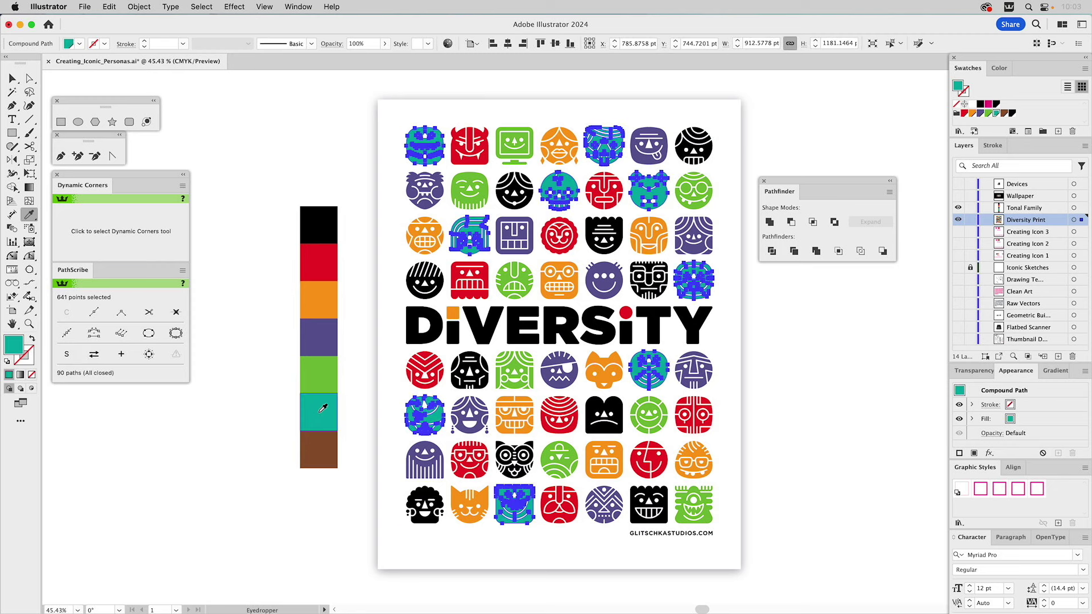
pyautogui.press('F2')
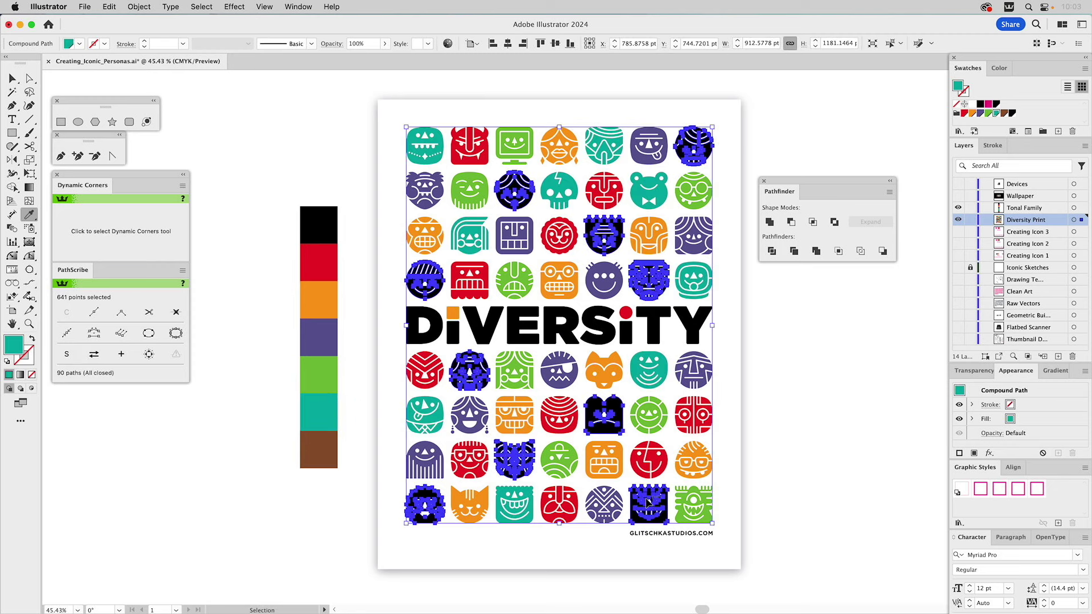
pyautogui.click(337, 454)
pyautogui.keyDown('super'); pyautogui.click(238, 407); pyautogui.keyUp('super')
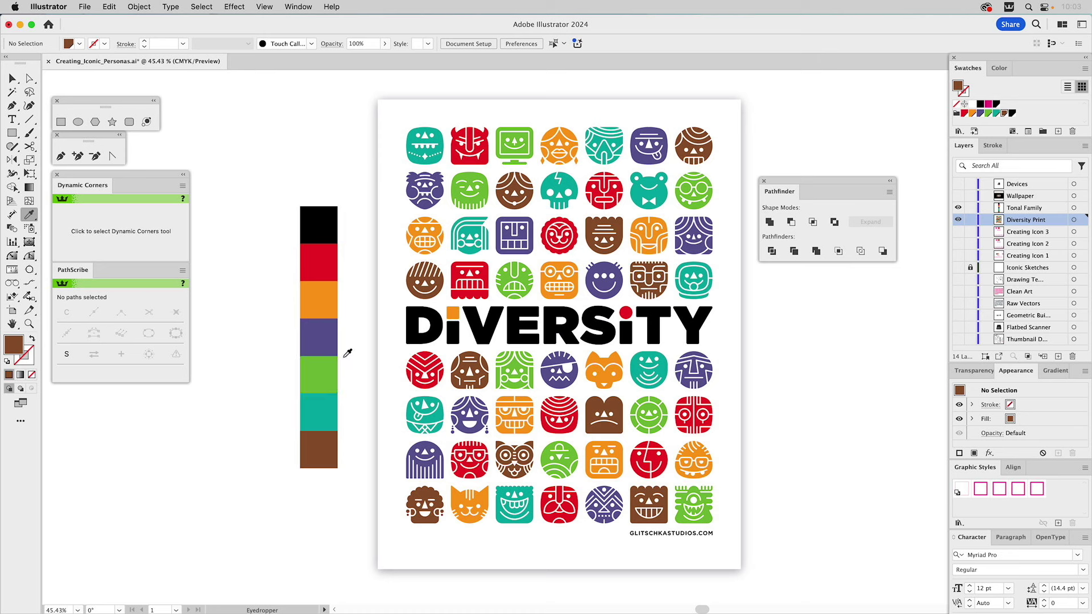
pyautogui.click(959, 219)
# - Show the Wallpaper layer with Clean Art hidden and close the Pathfinder panel
pyautogui.click(958, 291)
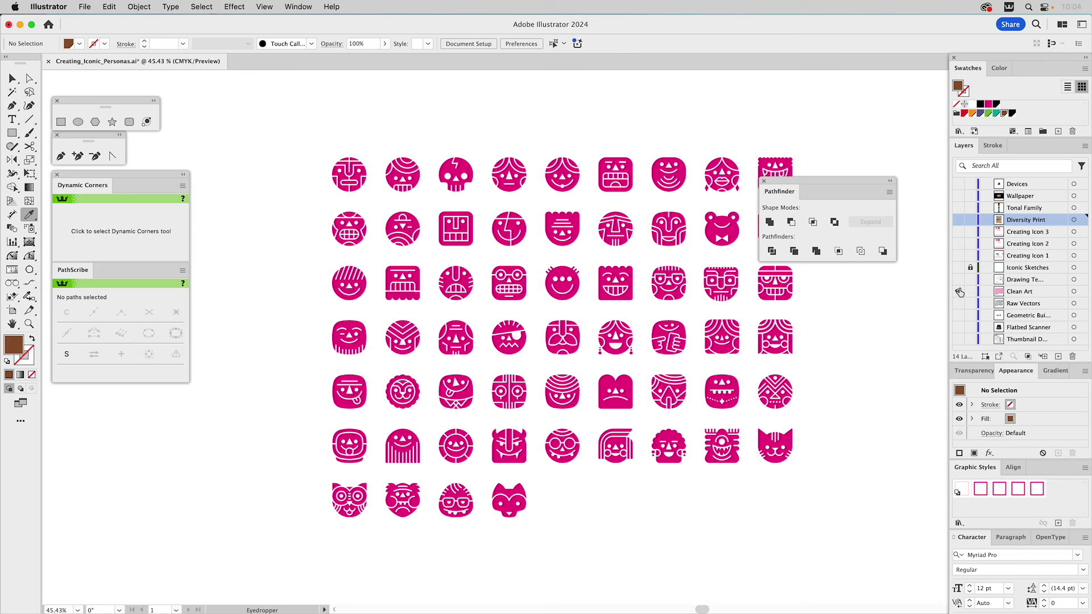
pyautogui.click(959, 291)
pyautogui.click(958, 196)
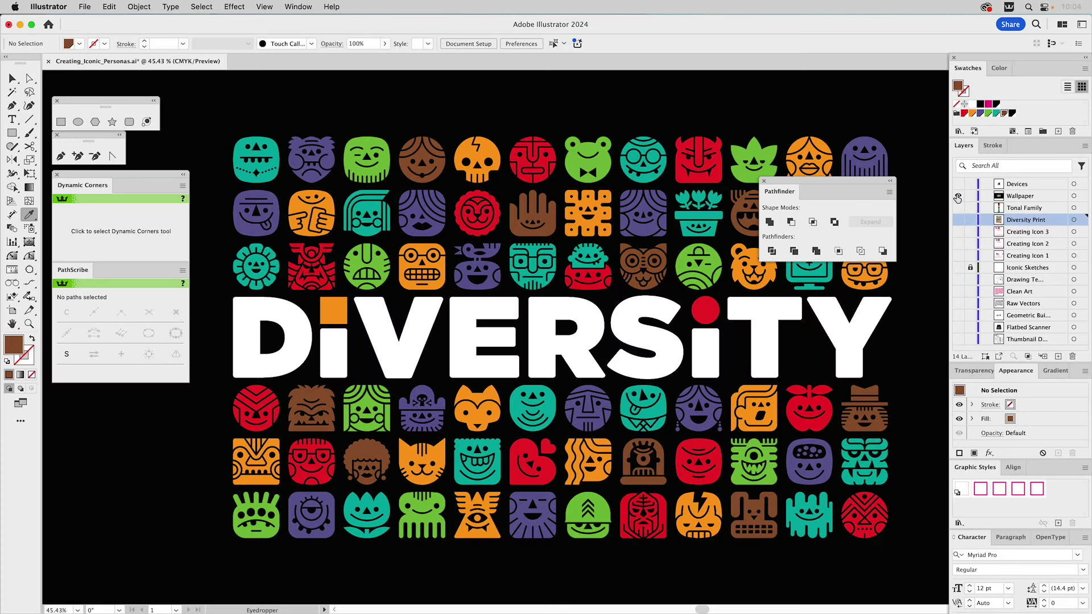
pyautogui.click(764, 182)
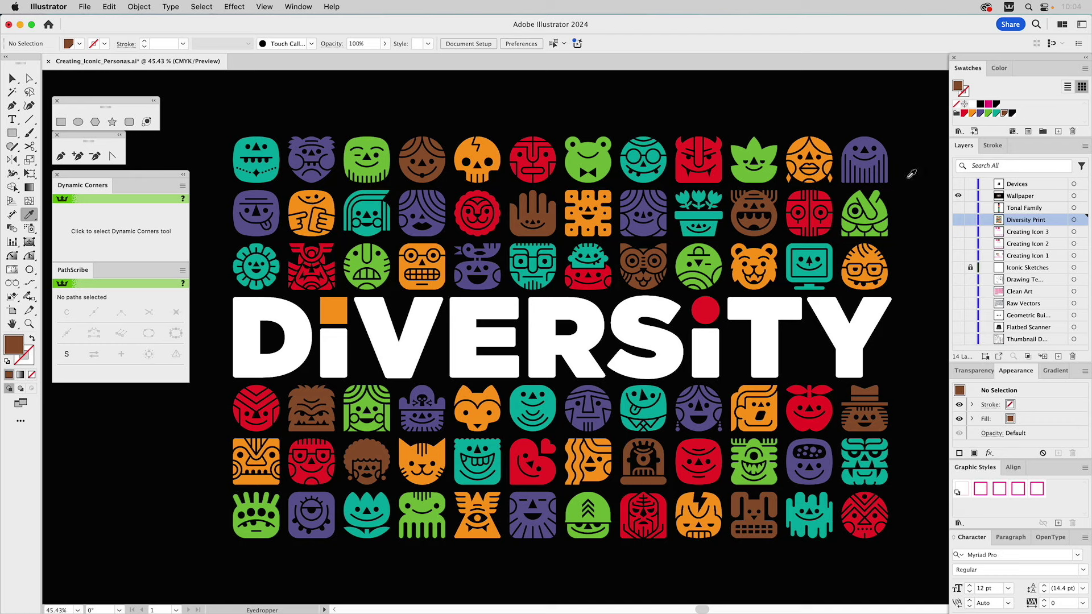
pyautogui.press('v')
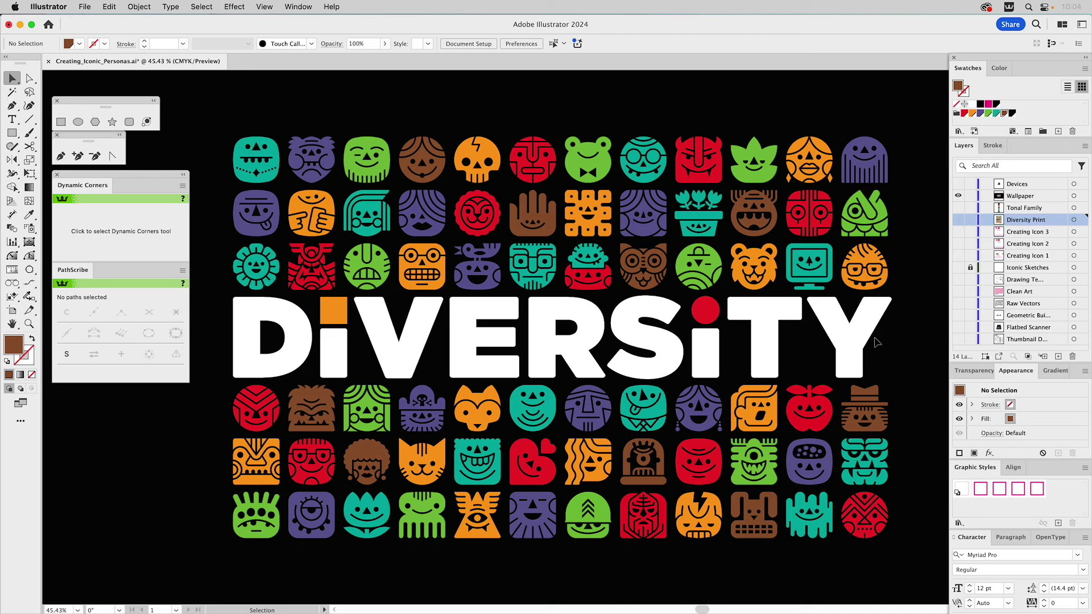
# - Show and activate the Devices mockup layer, then hide it and show Diversity Print again
pyautogui.click(958, 184)
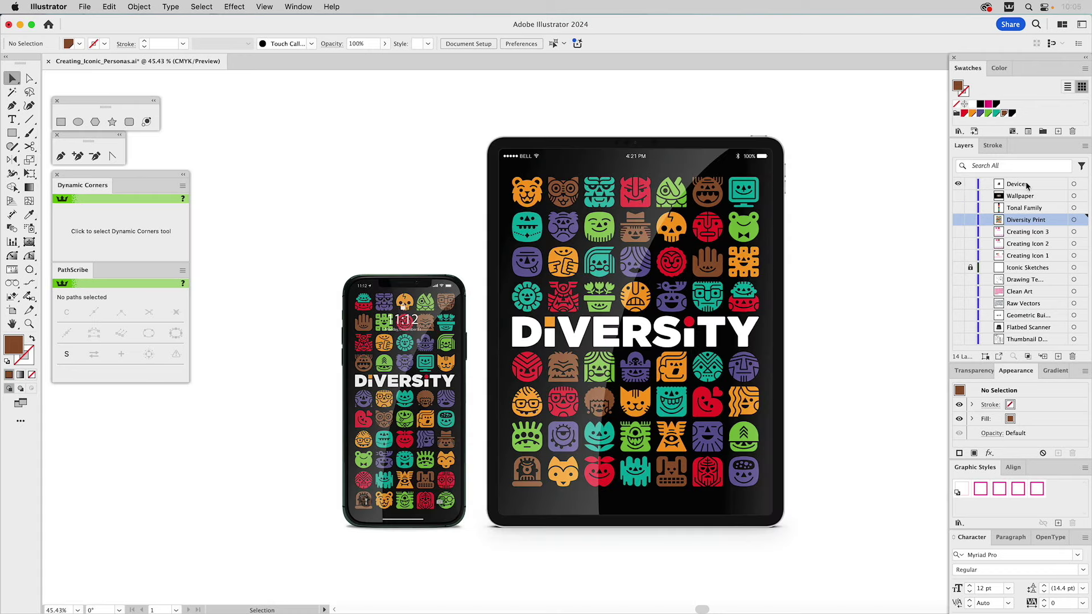
pyautogui.click(1025, 184)
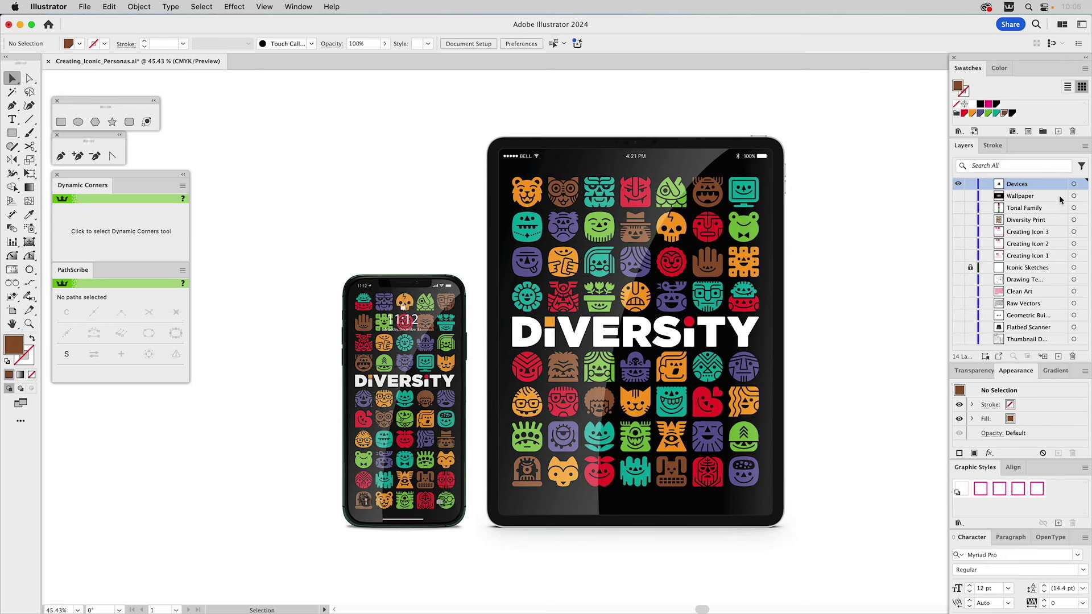
pyautogui.click(959, 184)
pyautogui.click(958, 219)
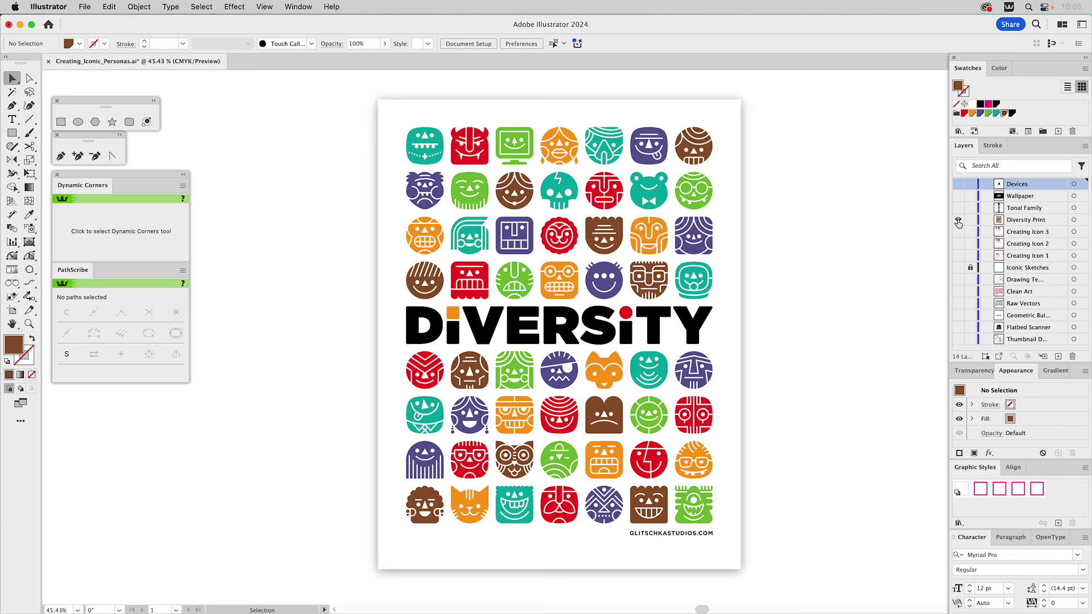